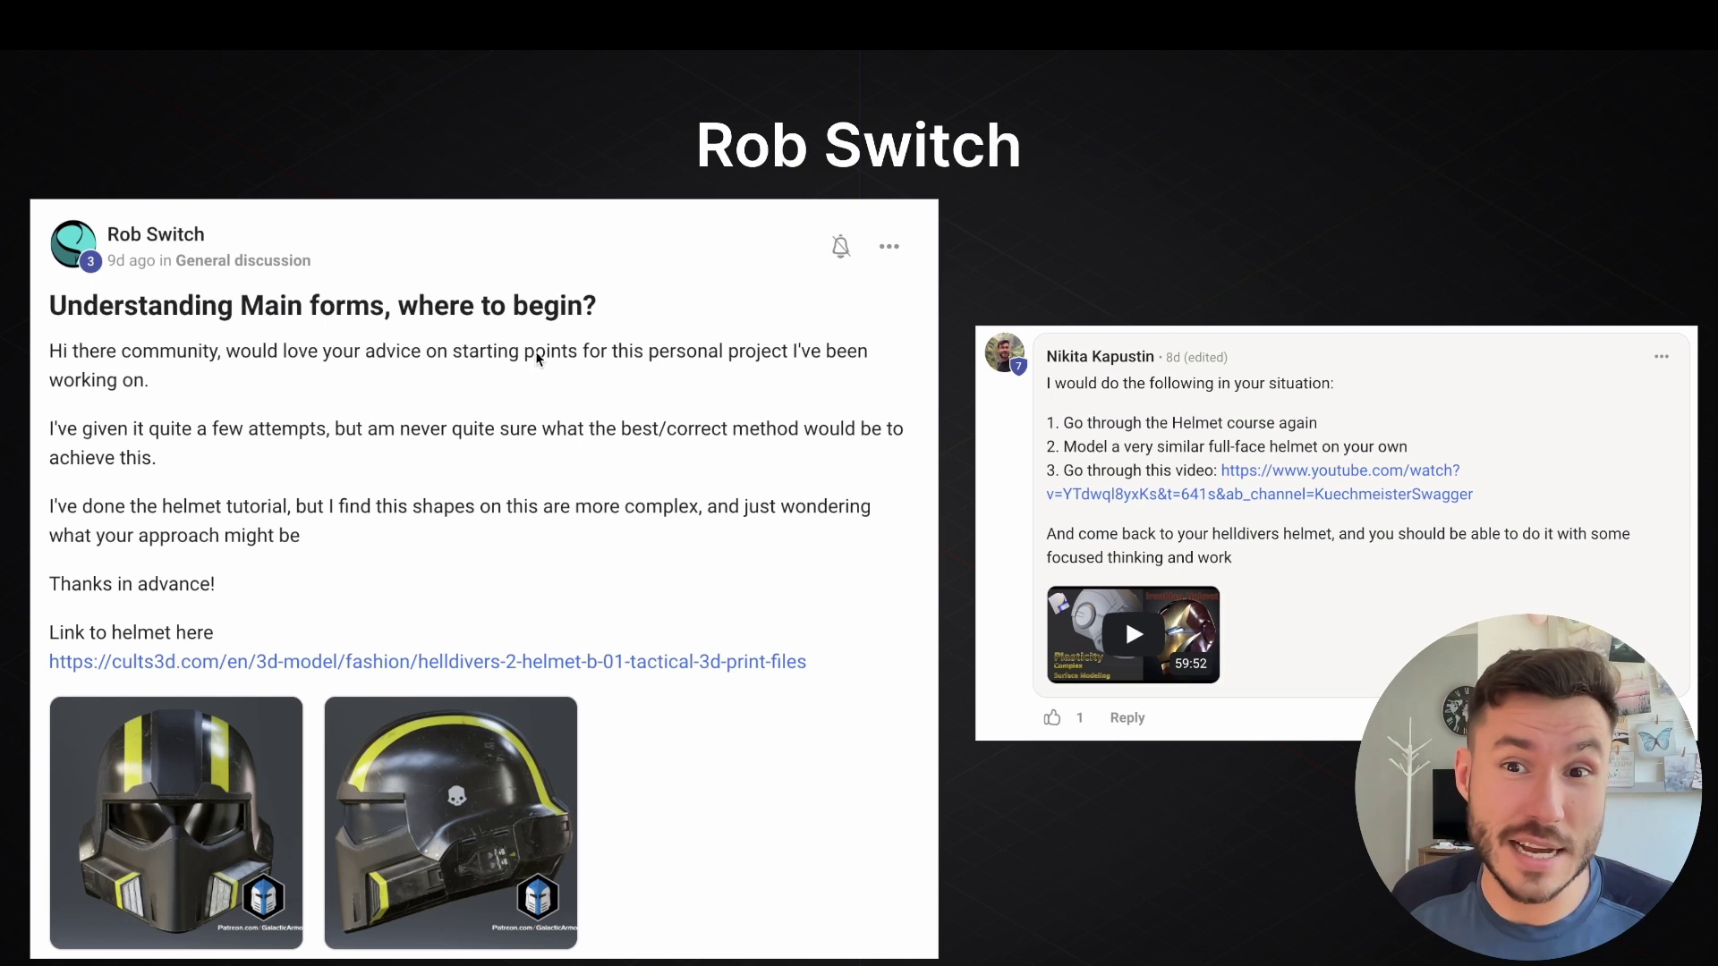
- Compare the slide with the helmet question to the helmet results slide, and end the slideshow
key("Right")
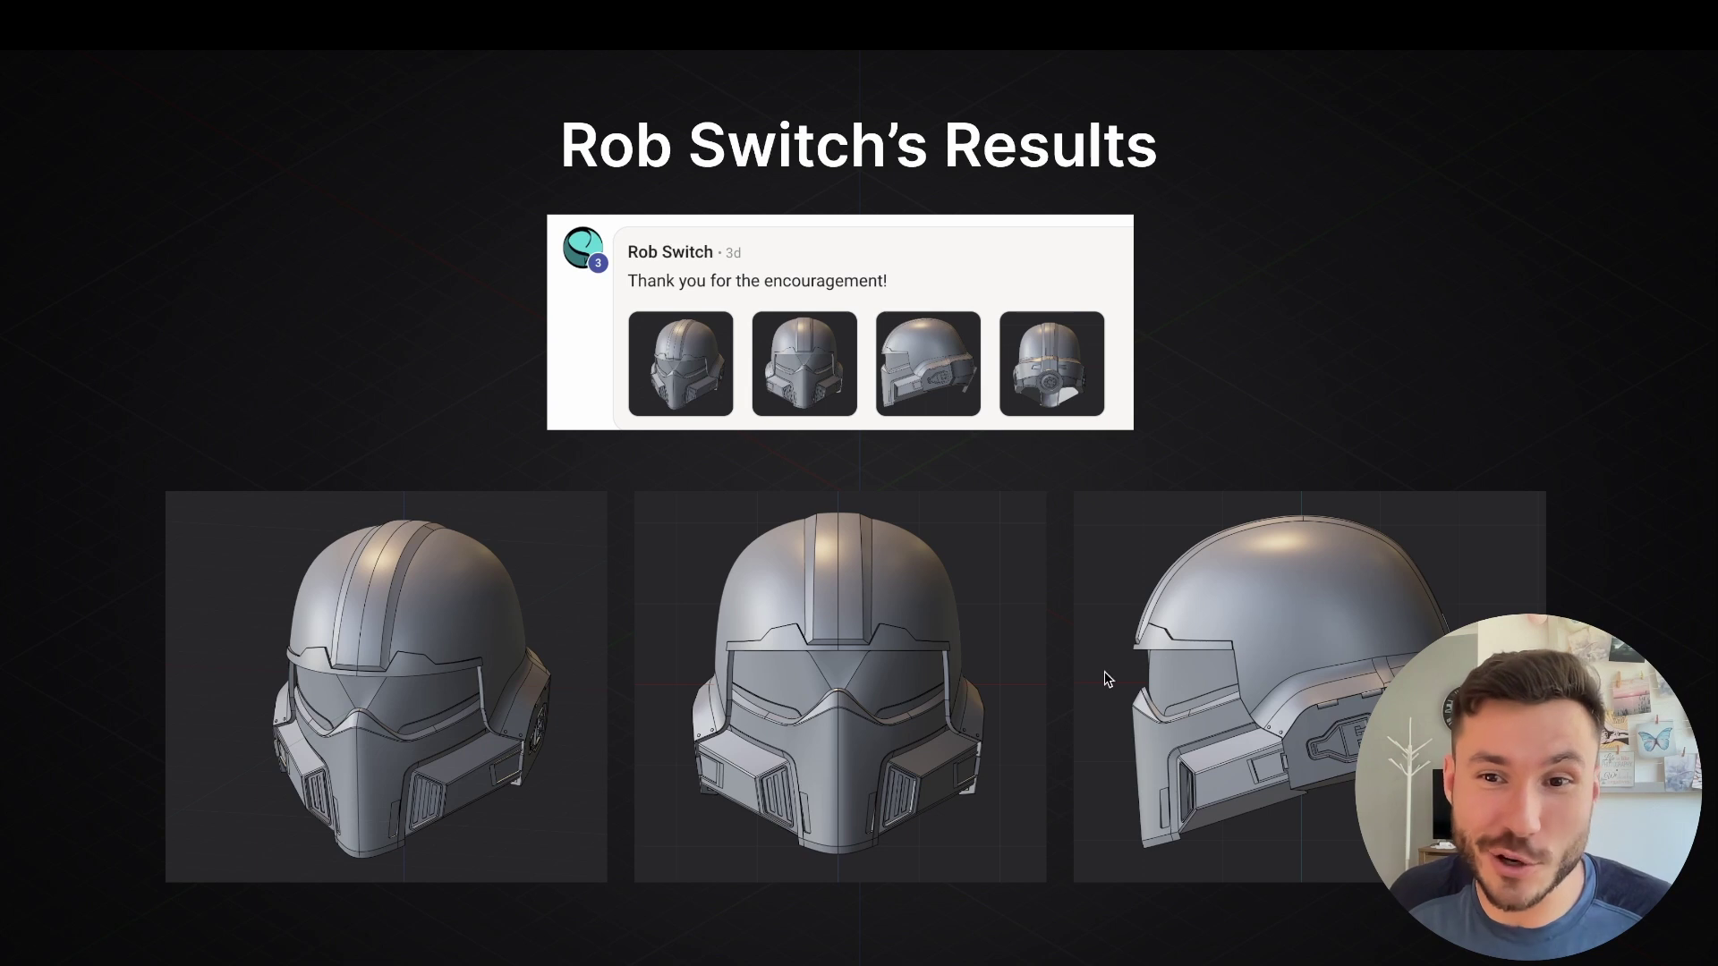
key("Left")
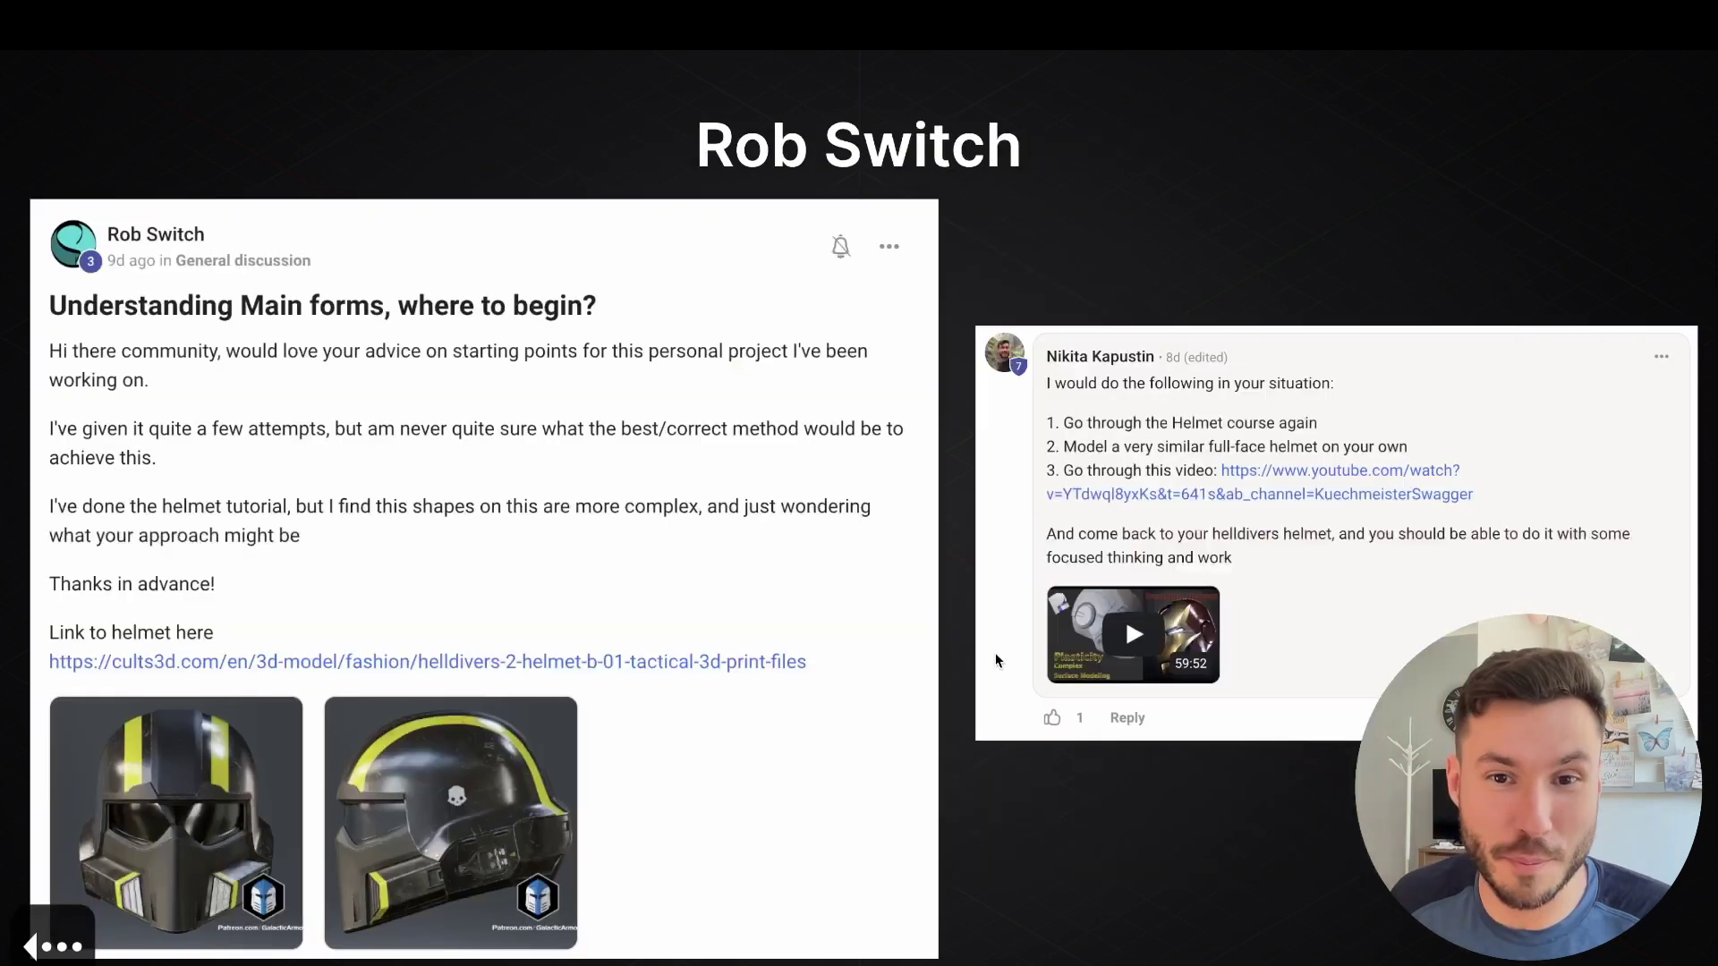
key("Right")
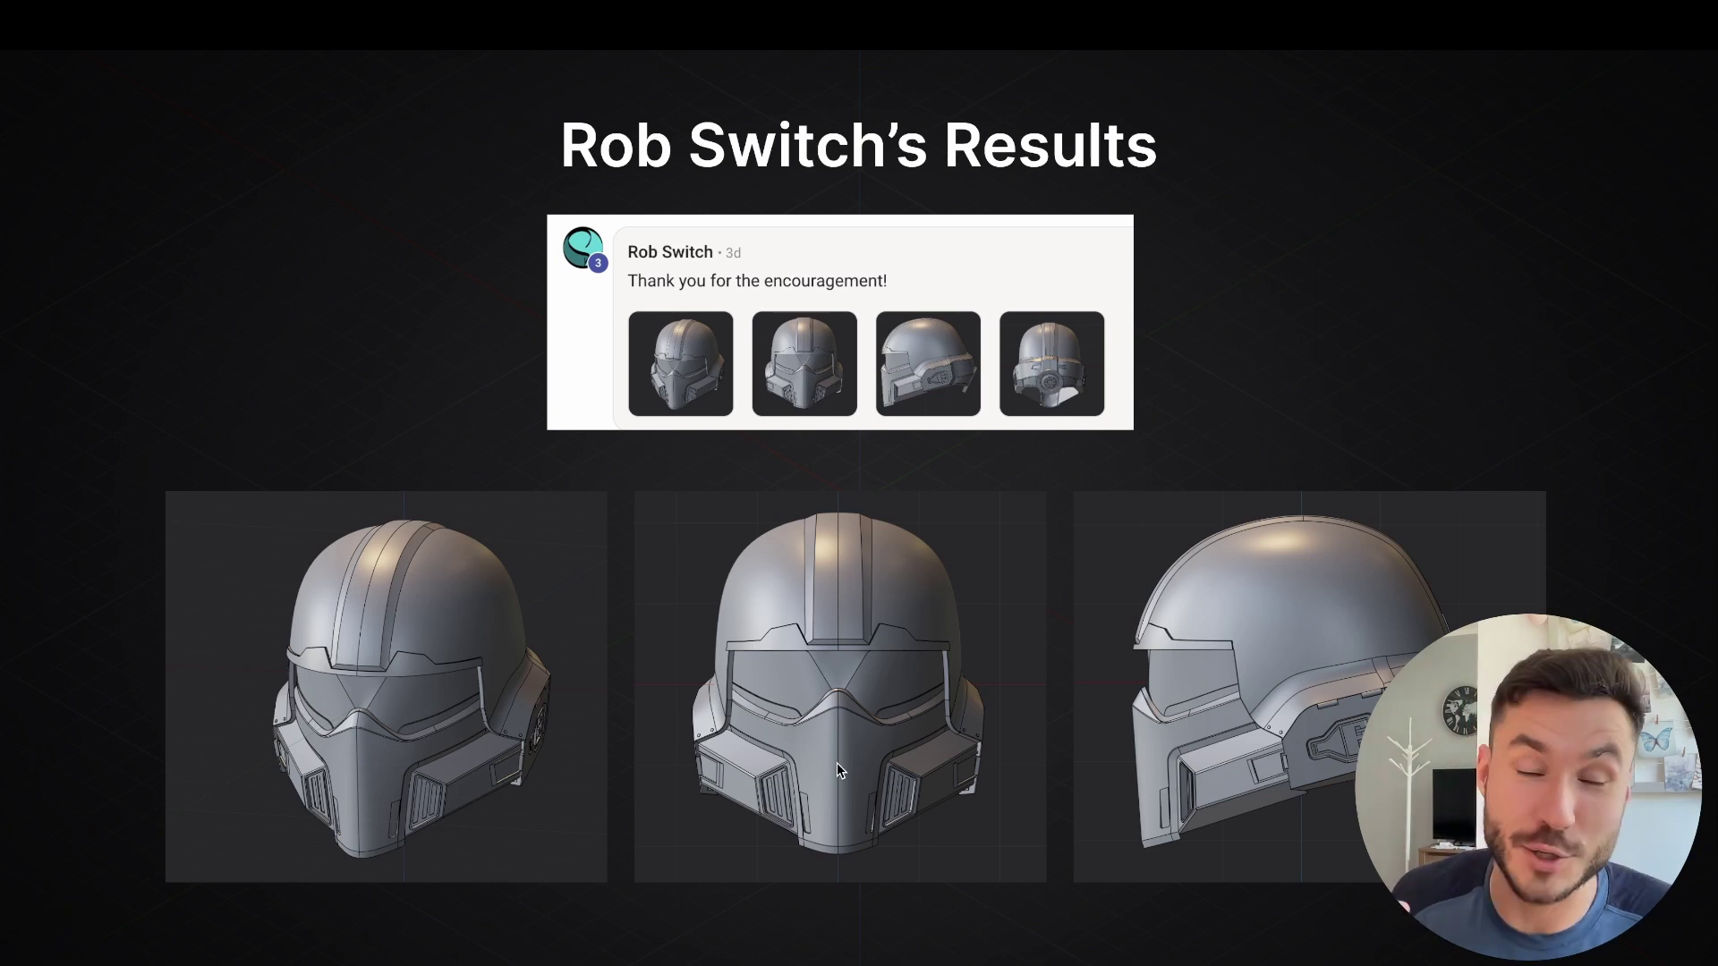
key("Escape")
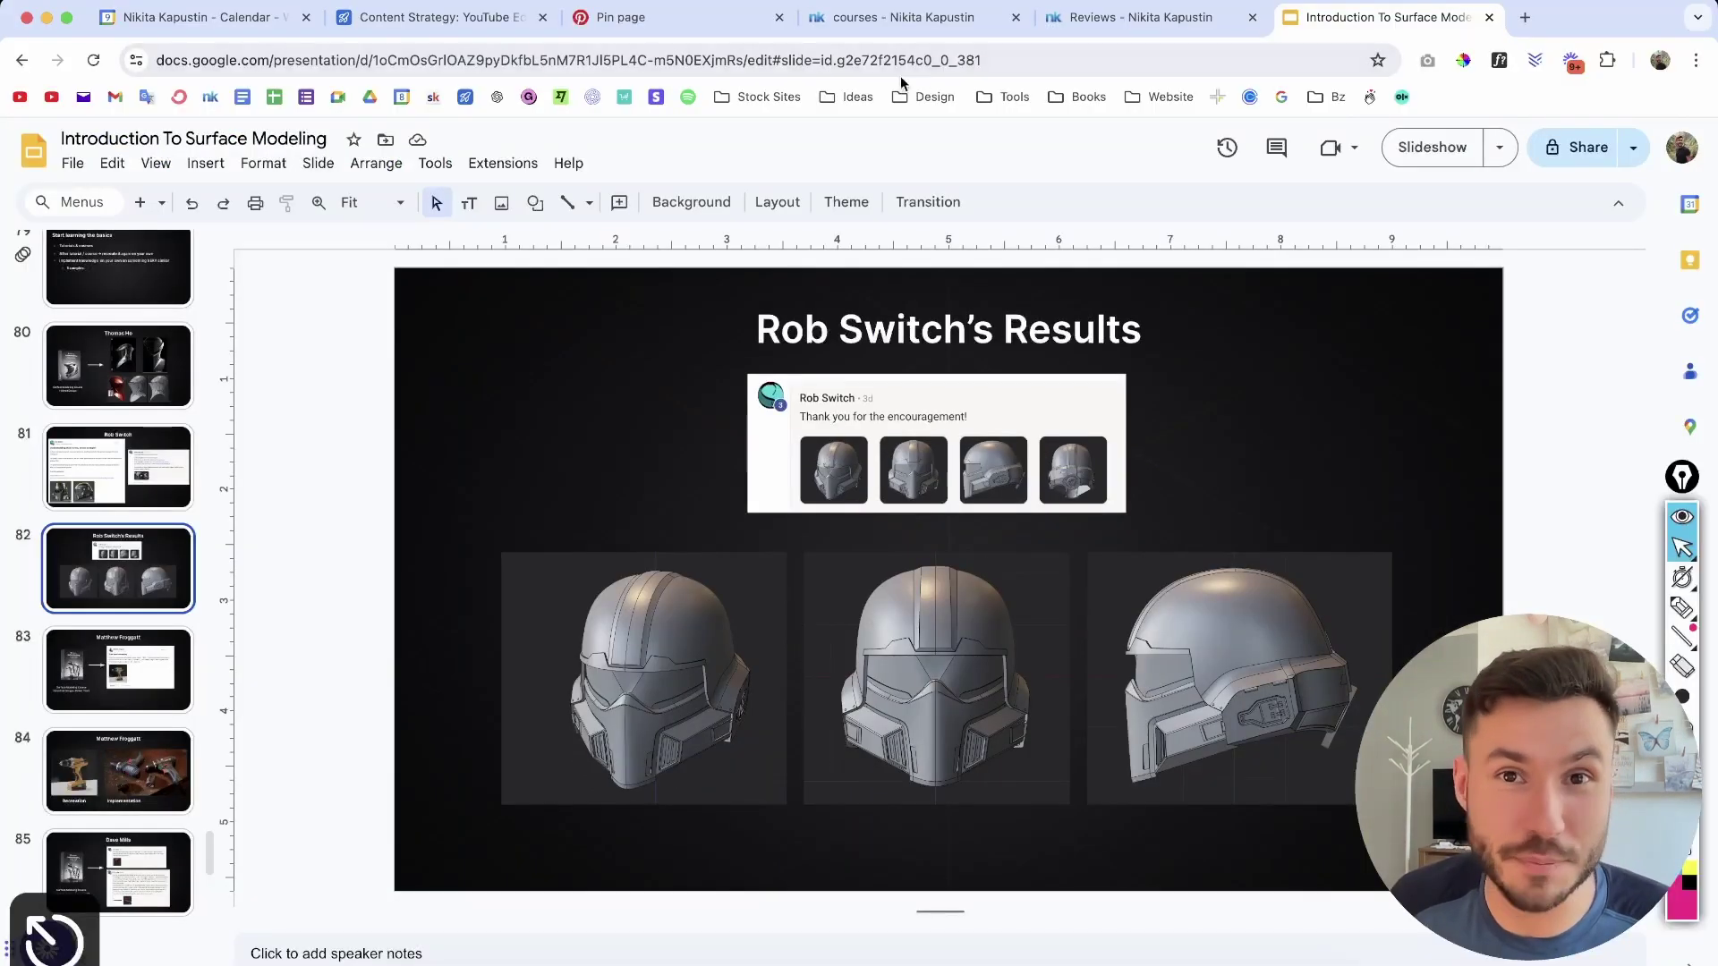
- Review the courses page up to the bundle flash sale section and highlight the -55% discount in its heading
left_click(939, 26)
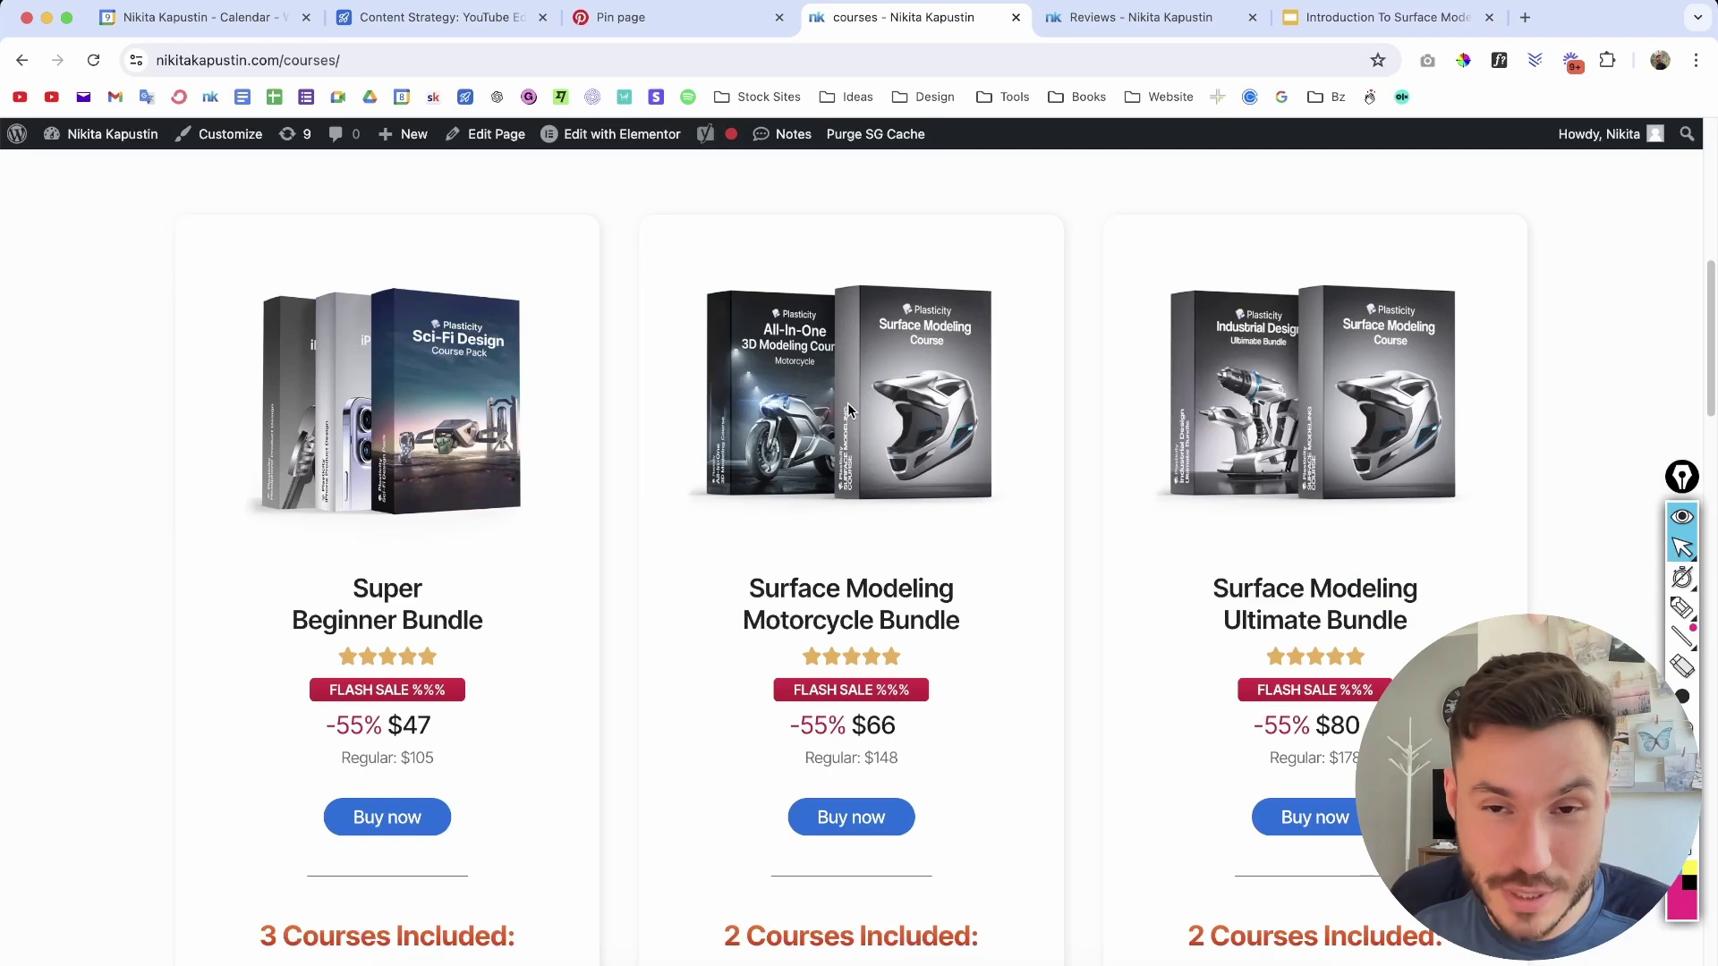
scroll(888, 375, "up", 2)
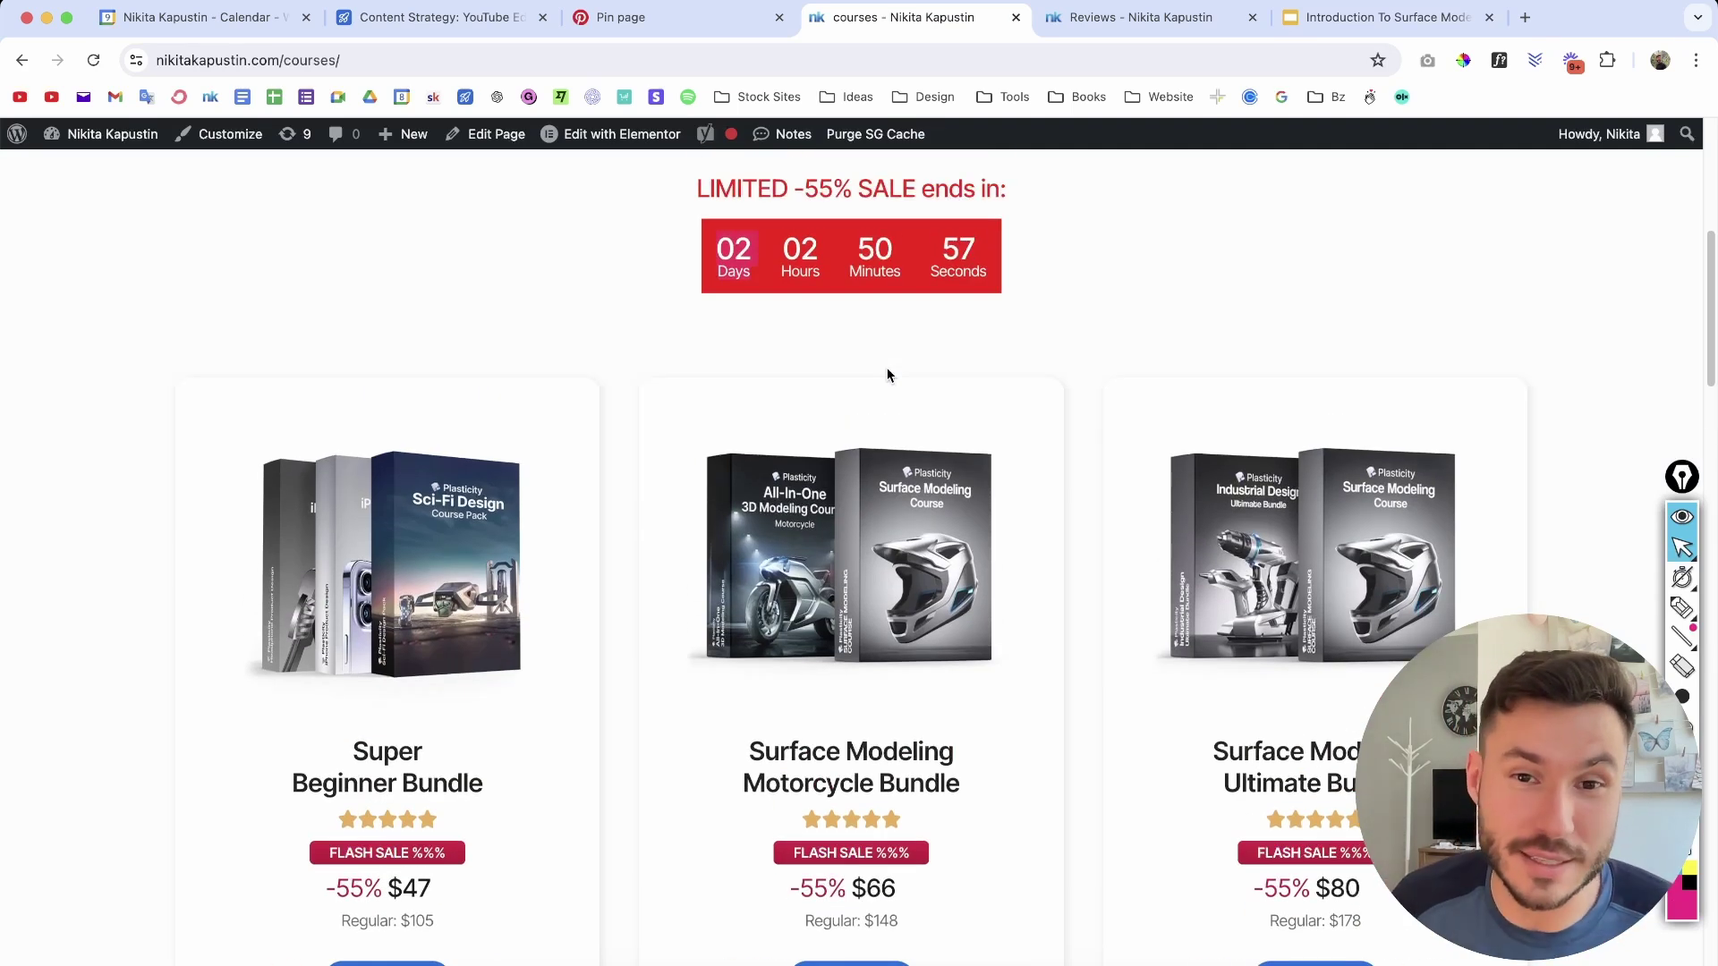
scroll(832, 313, "up", 3)
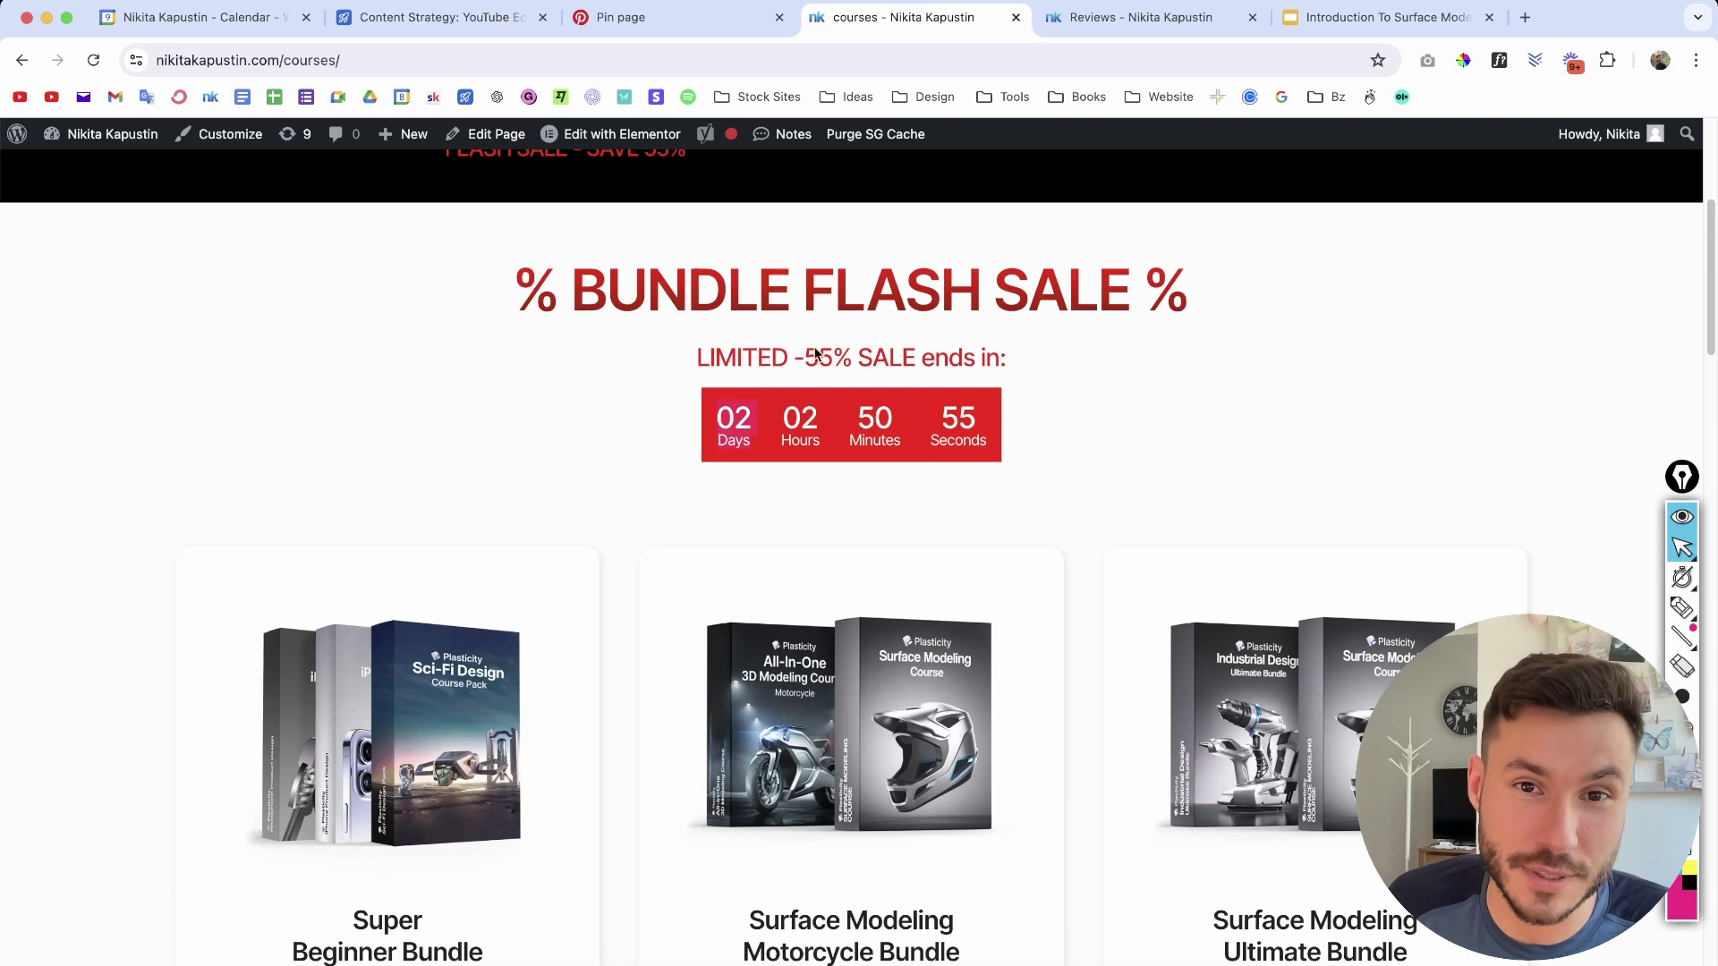
left_click_drag(793, 358, 859, 357)
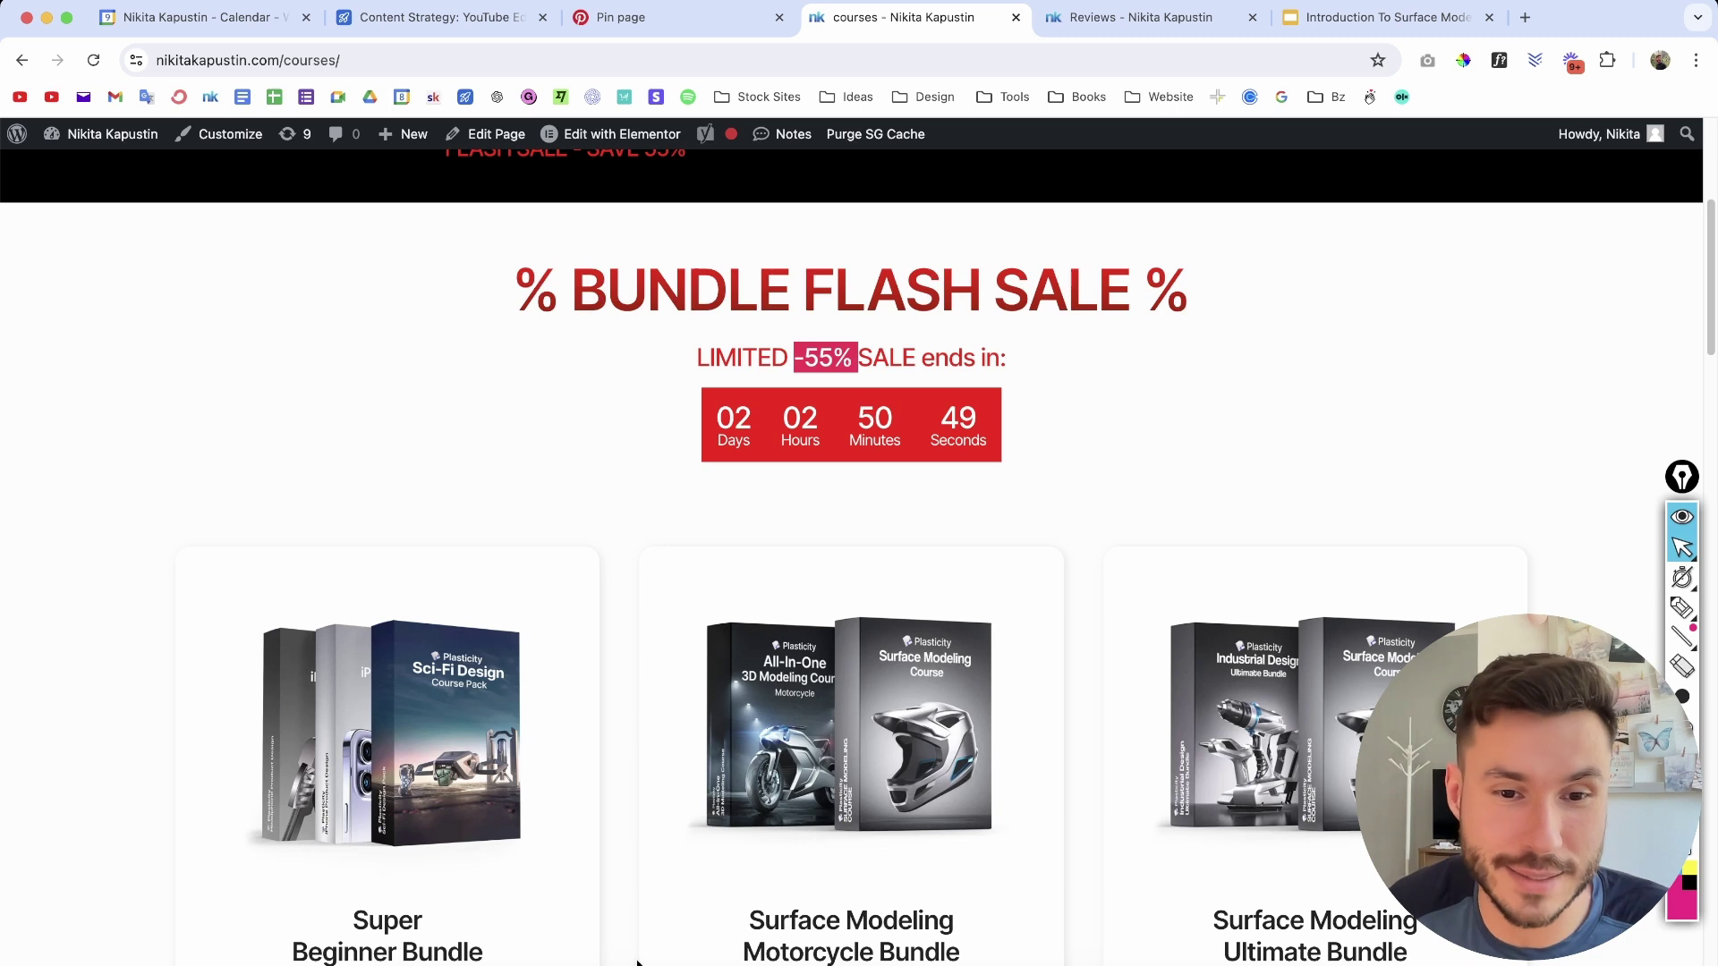
- Switch to Plasticity and delete all the solids and hidden curves, keeping only the reference image
left_click(672, 959)
scroll(954, 394, "up", 3)
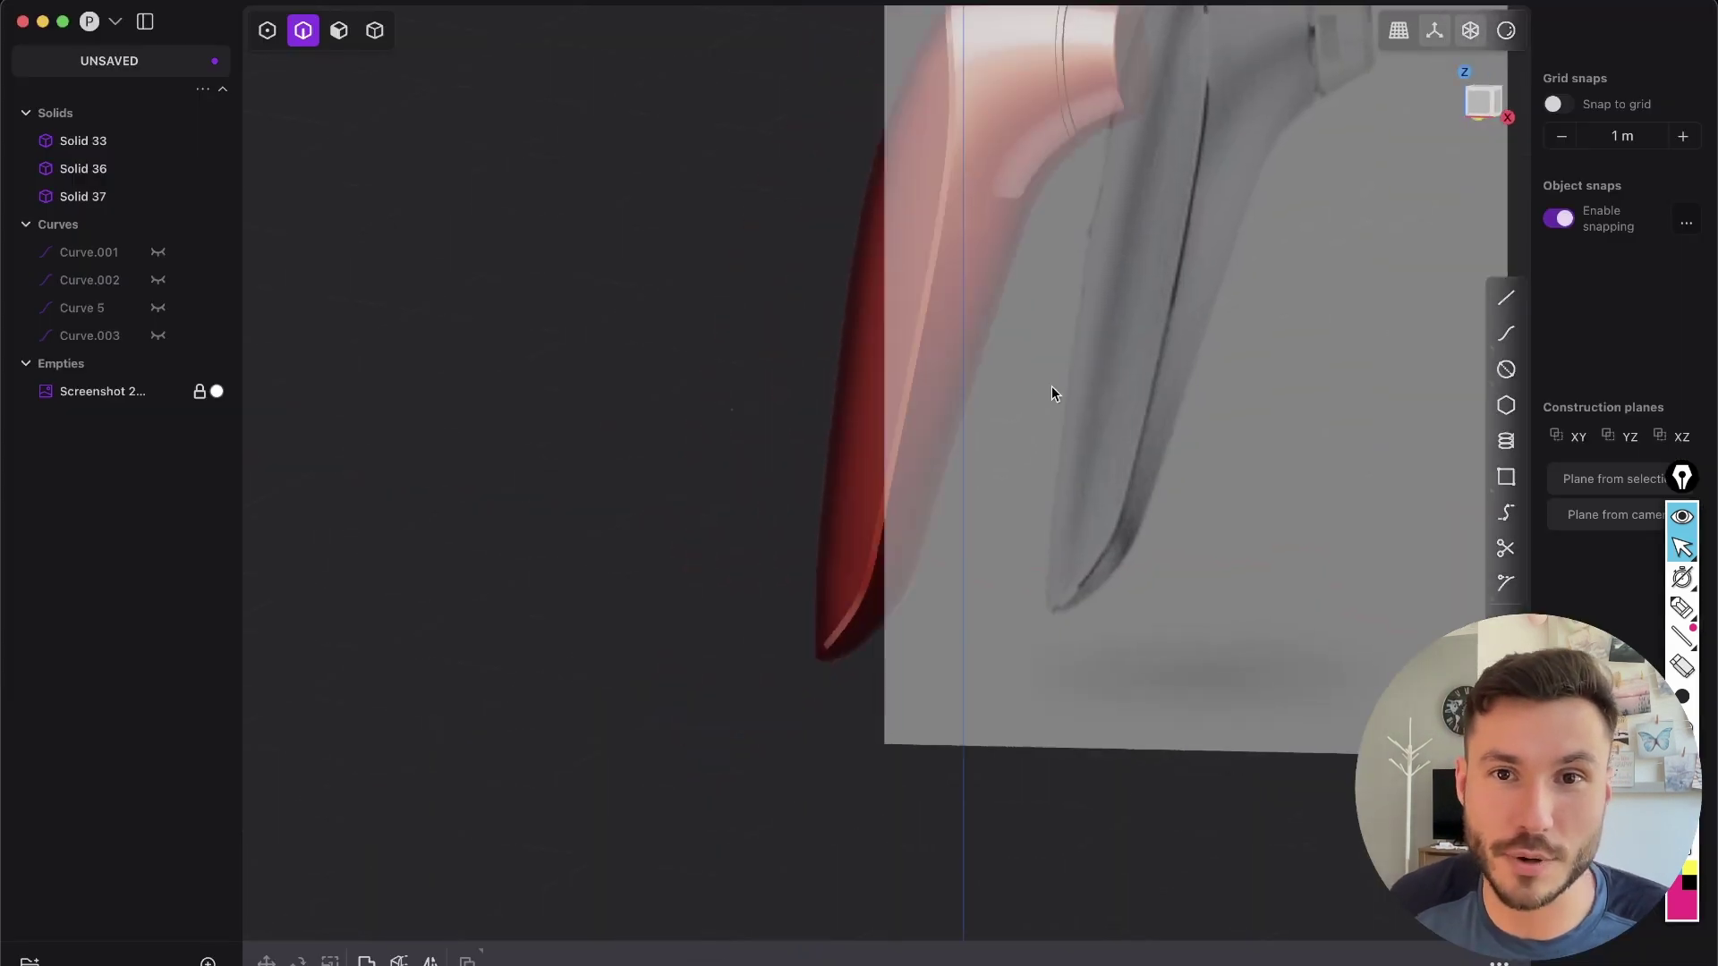
scroll(954, 394, "down", 5)
middle_click_drag(702, 391, 836, 740)
key("Tab")
key("x")
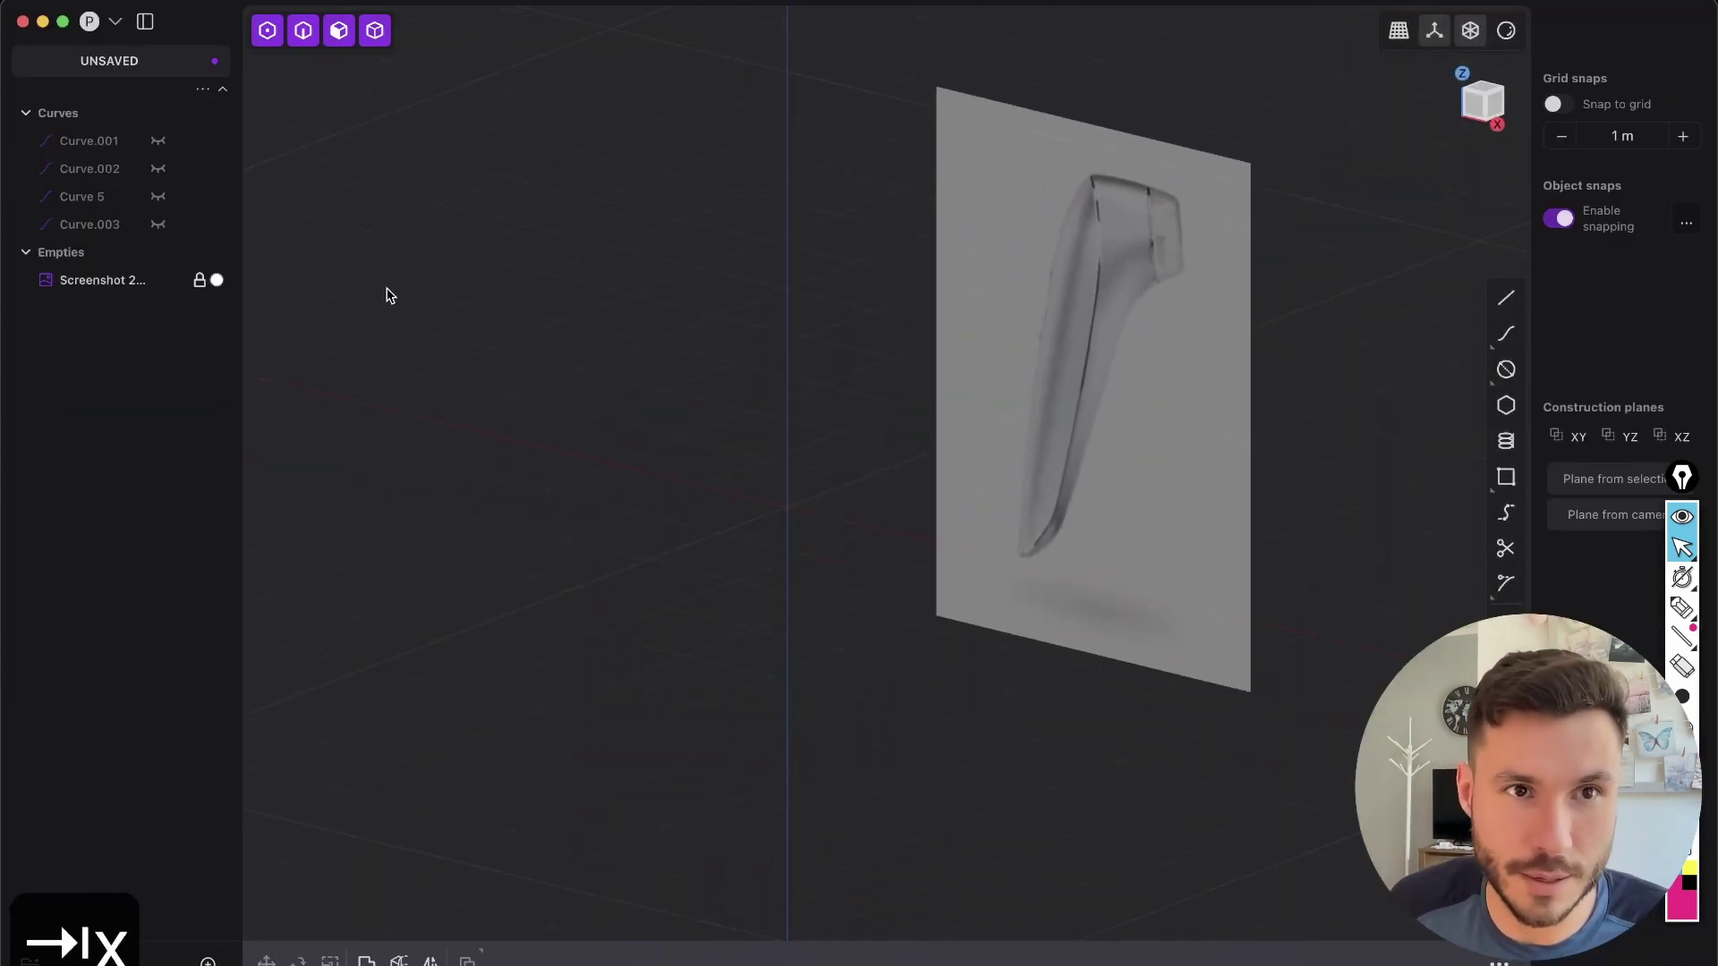
left_click(95, 146)
key("x")
left_click_drag(109, 144, 111, 213)
key("x")
- Check the reference image's material settings for depth, opacity and culling, as well as its lock setting
left_click(1464, 124)
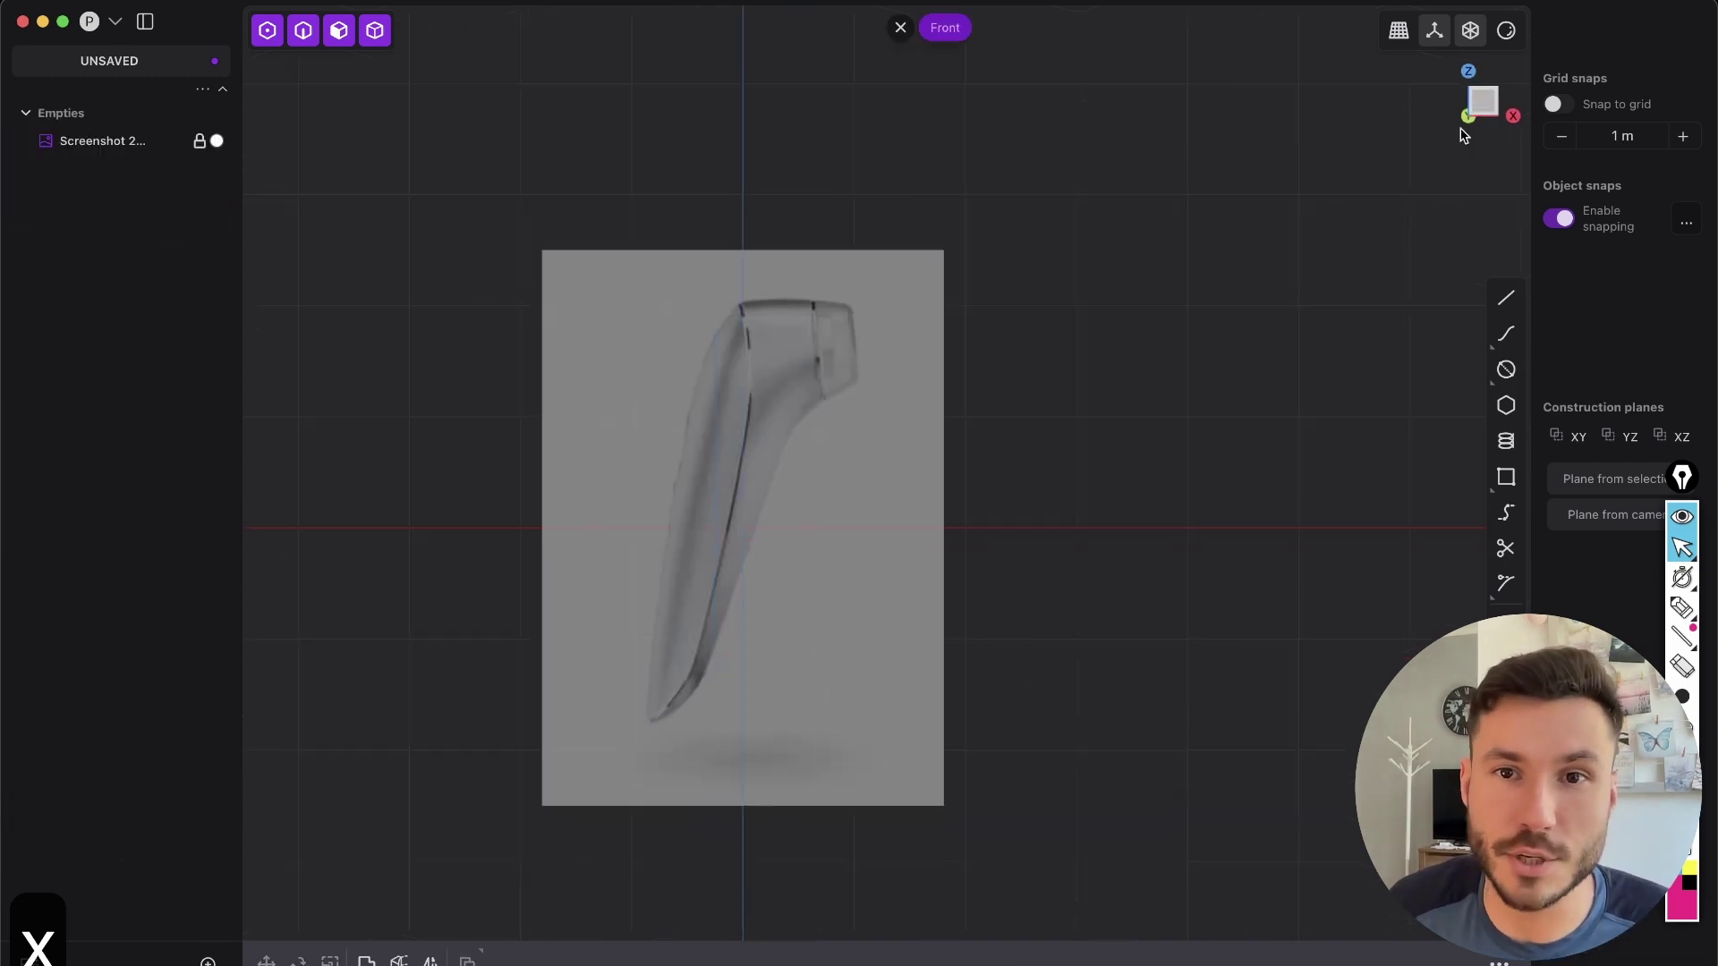
middle_click_drag(728, 411, 664, 395, "shift")
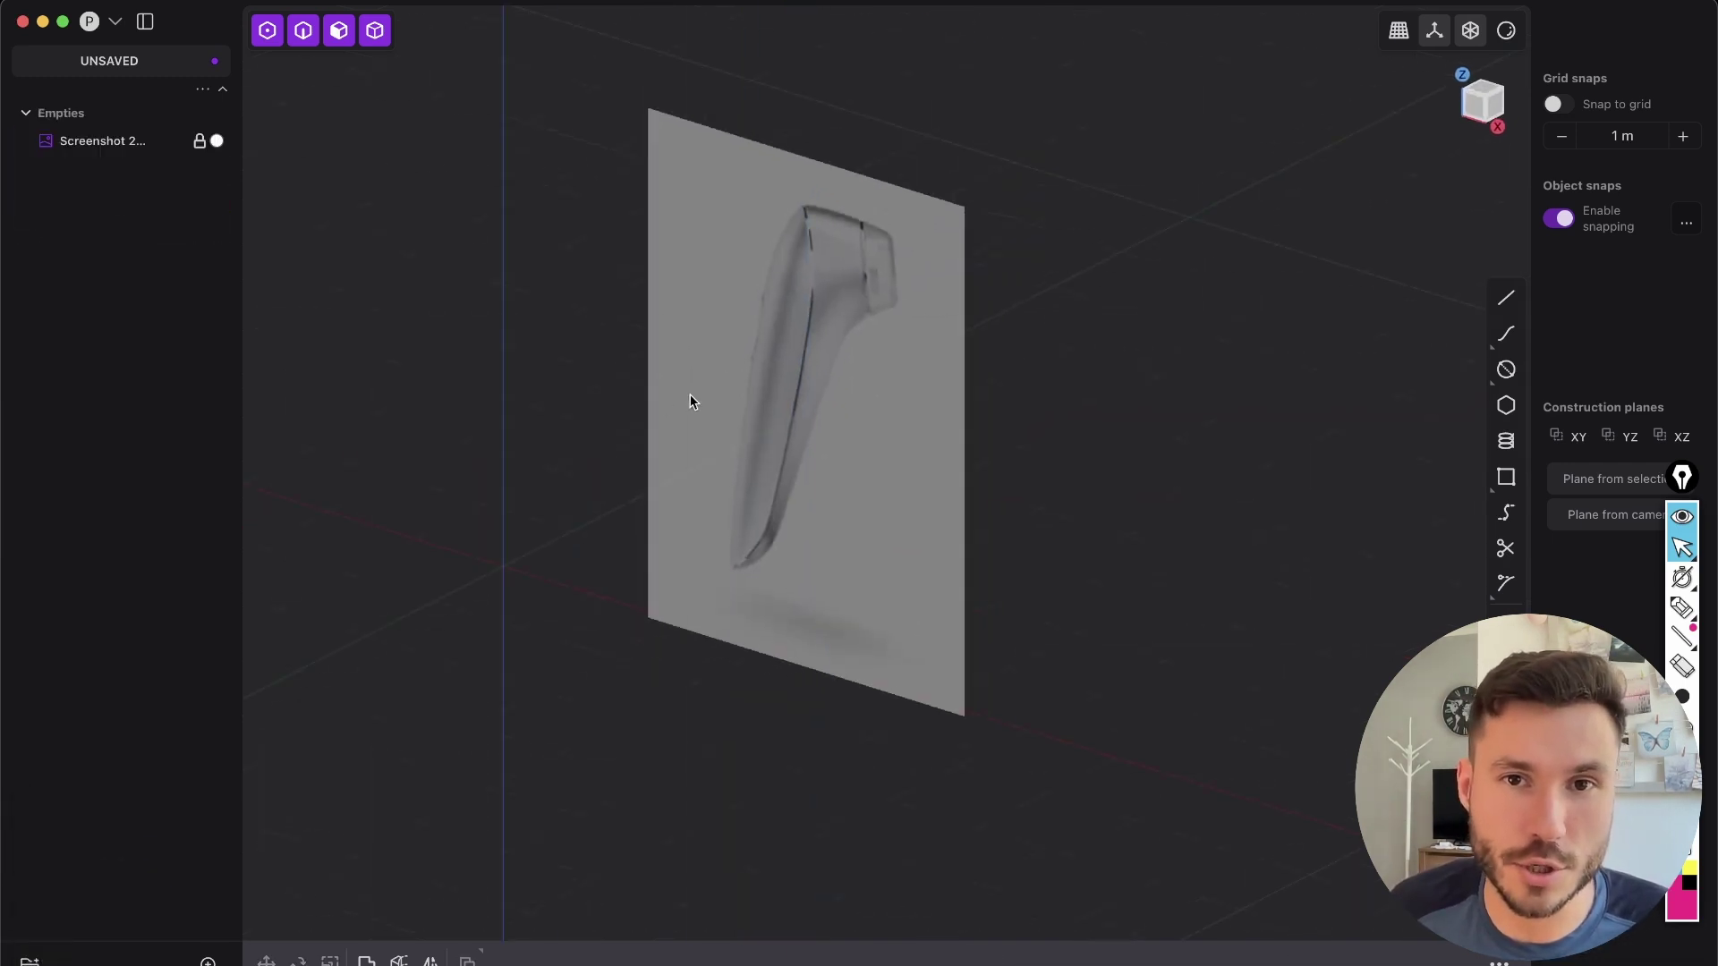
left_click(879, 355)
key("m")
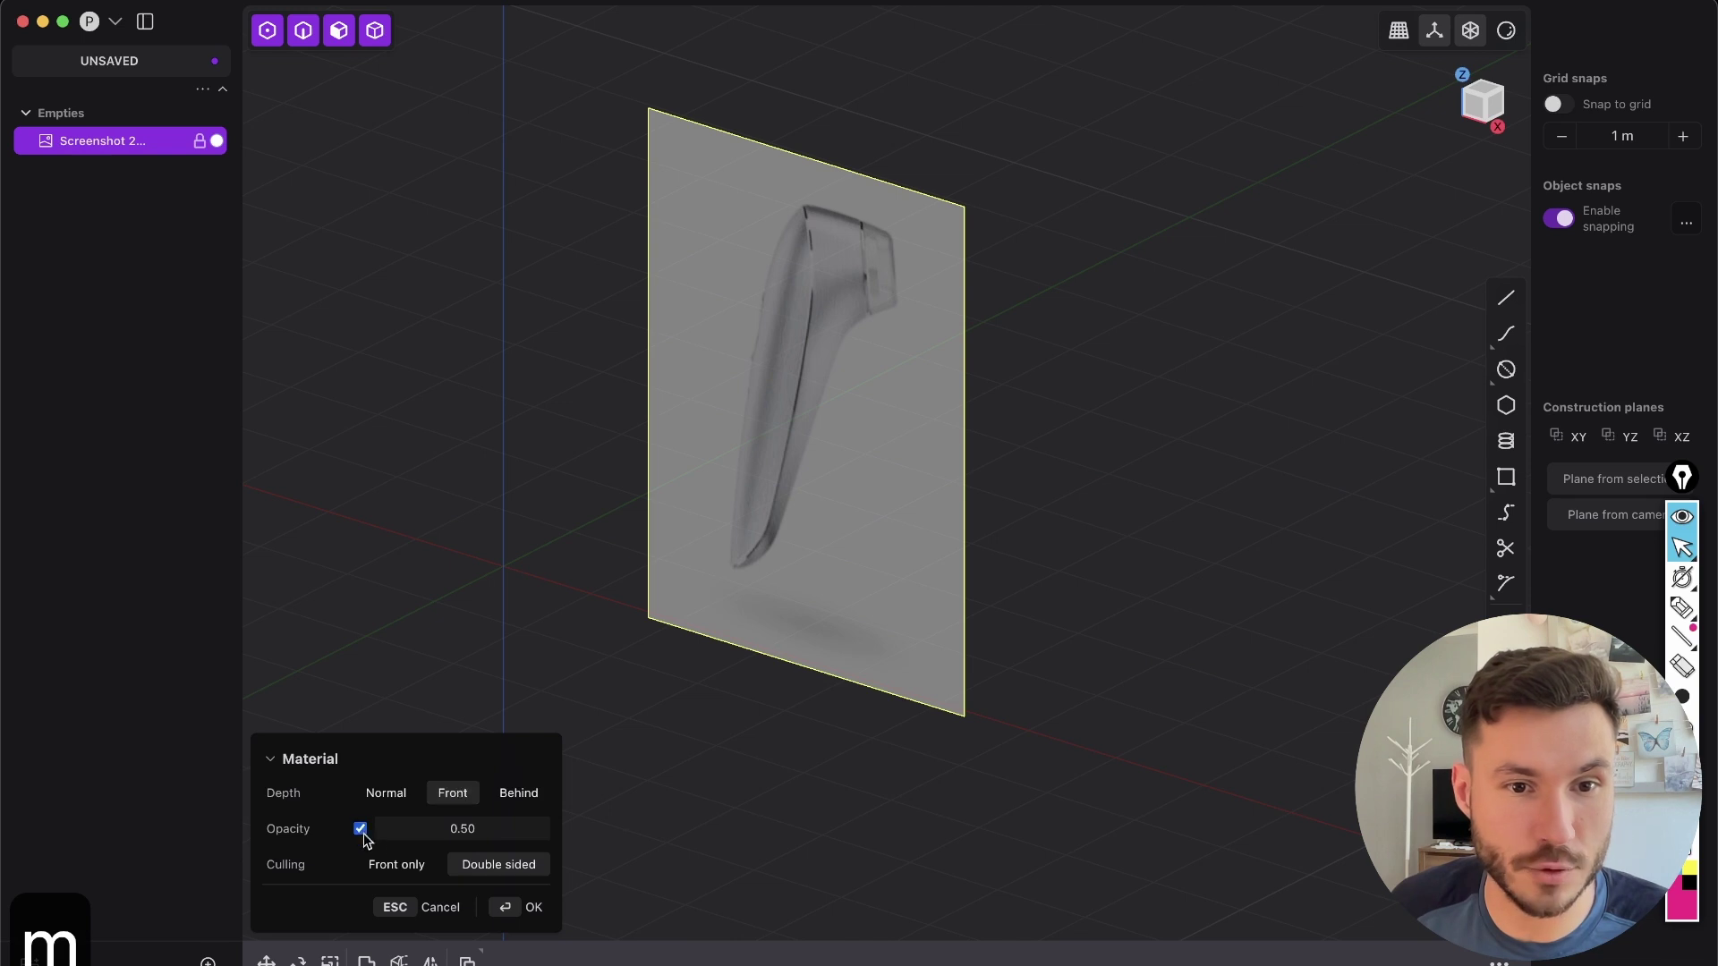
left_click(528, 907)
middle_click_drag(626, 627, 1063, 430)
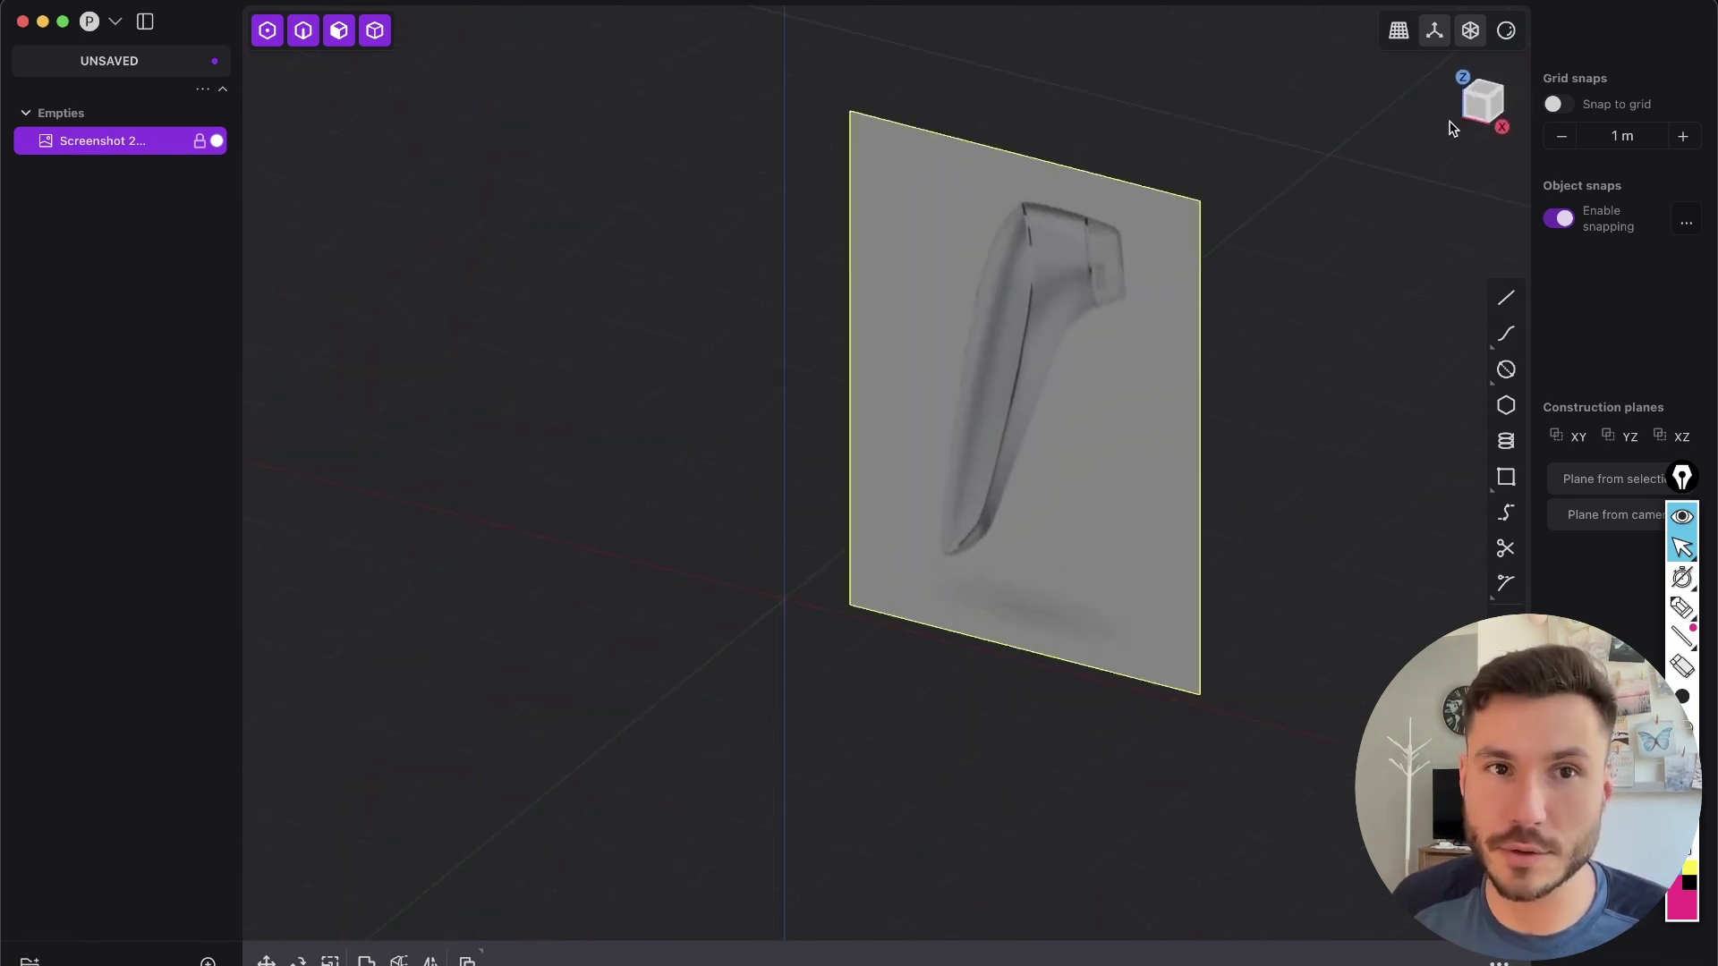
left_click(353, 170)
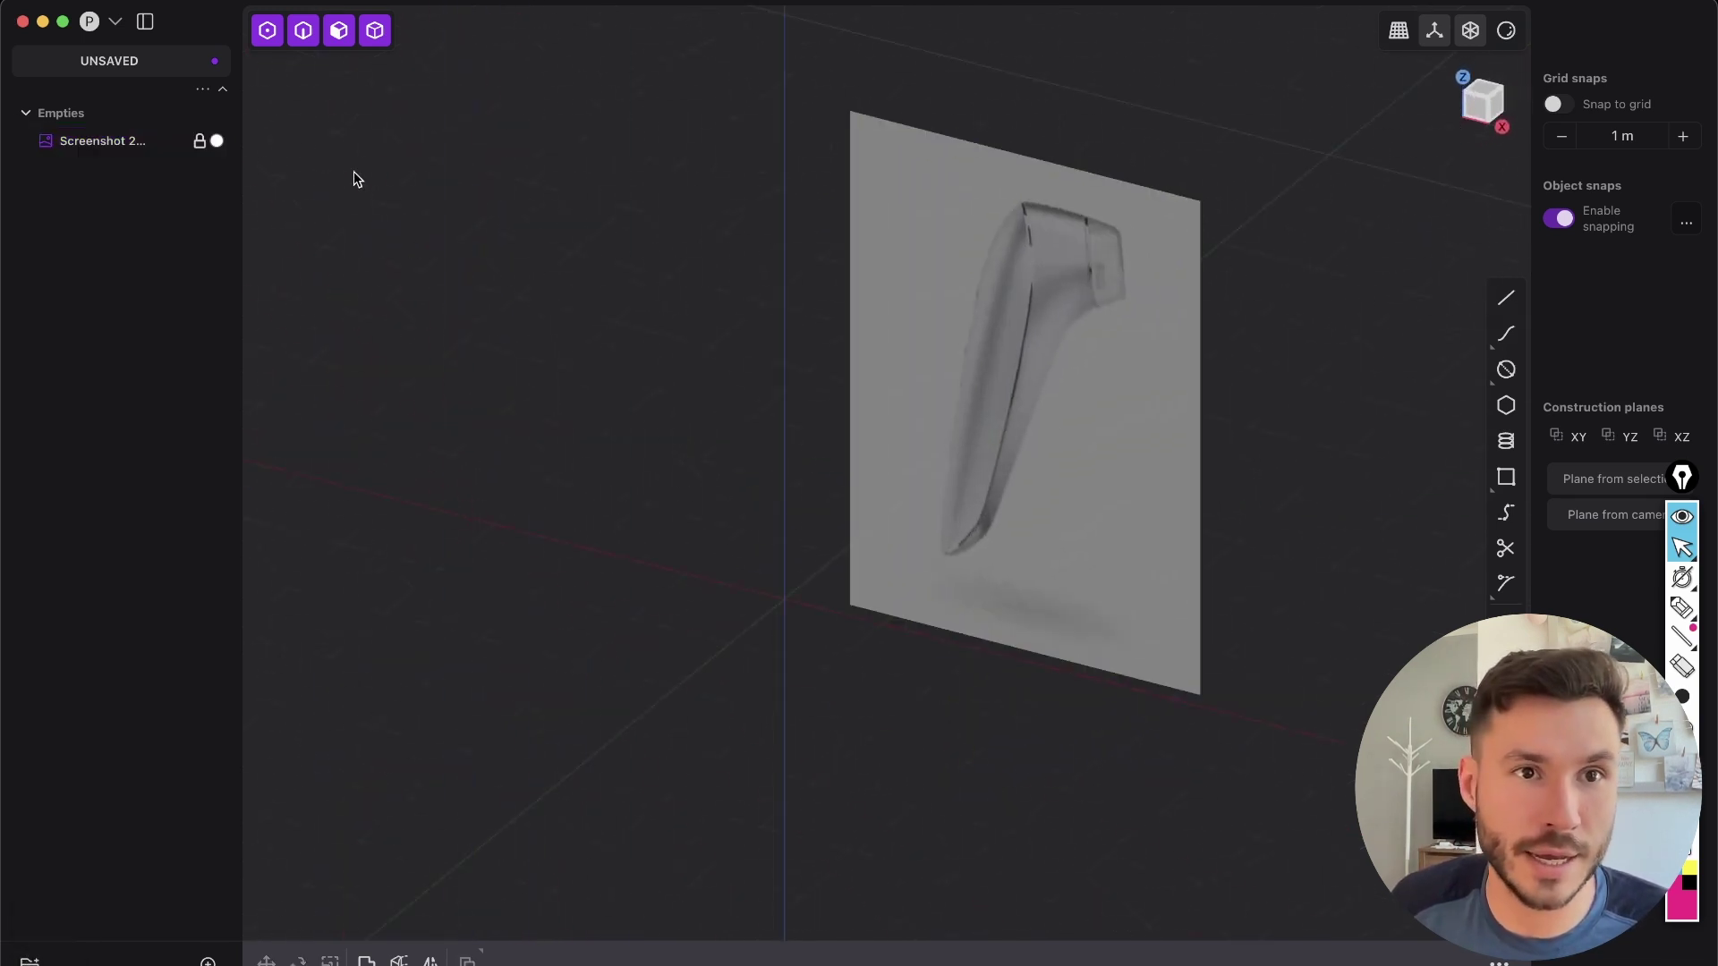
left_click(200, 144)
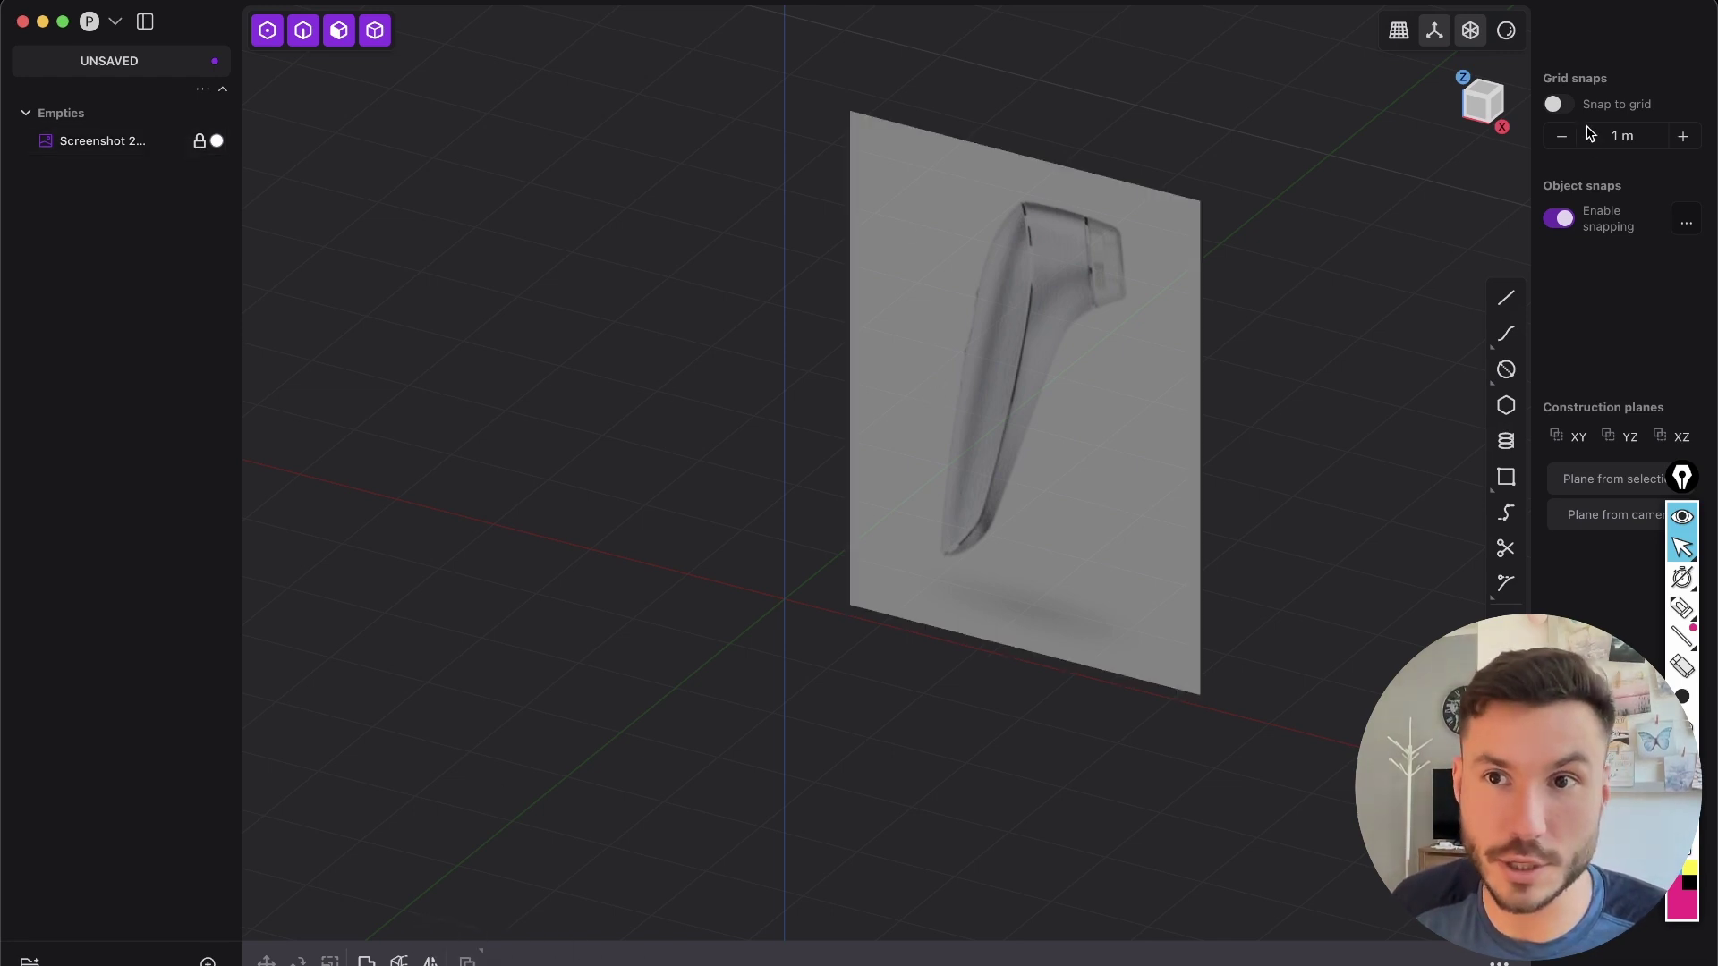
- Examine the handheld device in the reference image from slight angles and return to the front view
left_click(1467, 113)
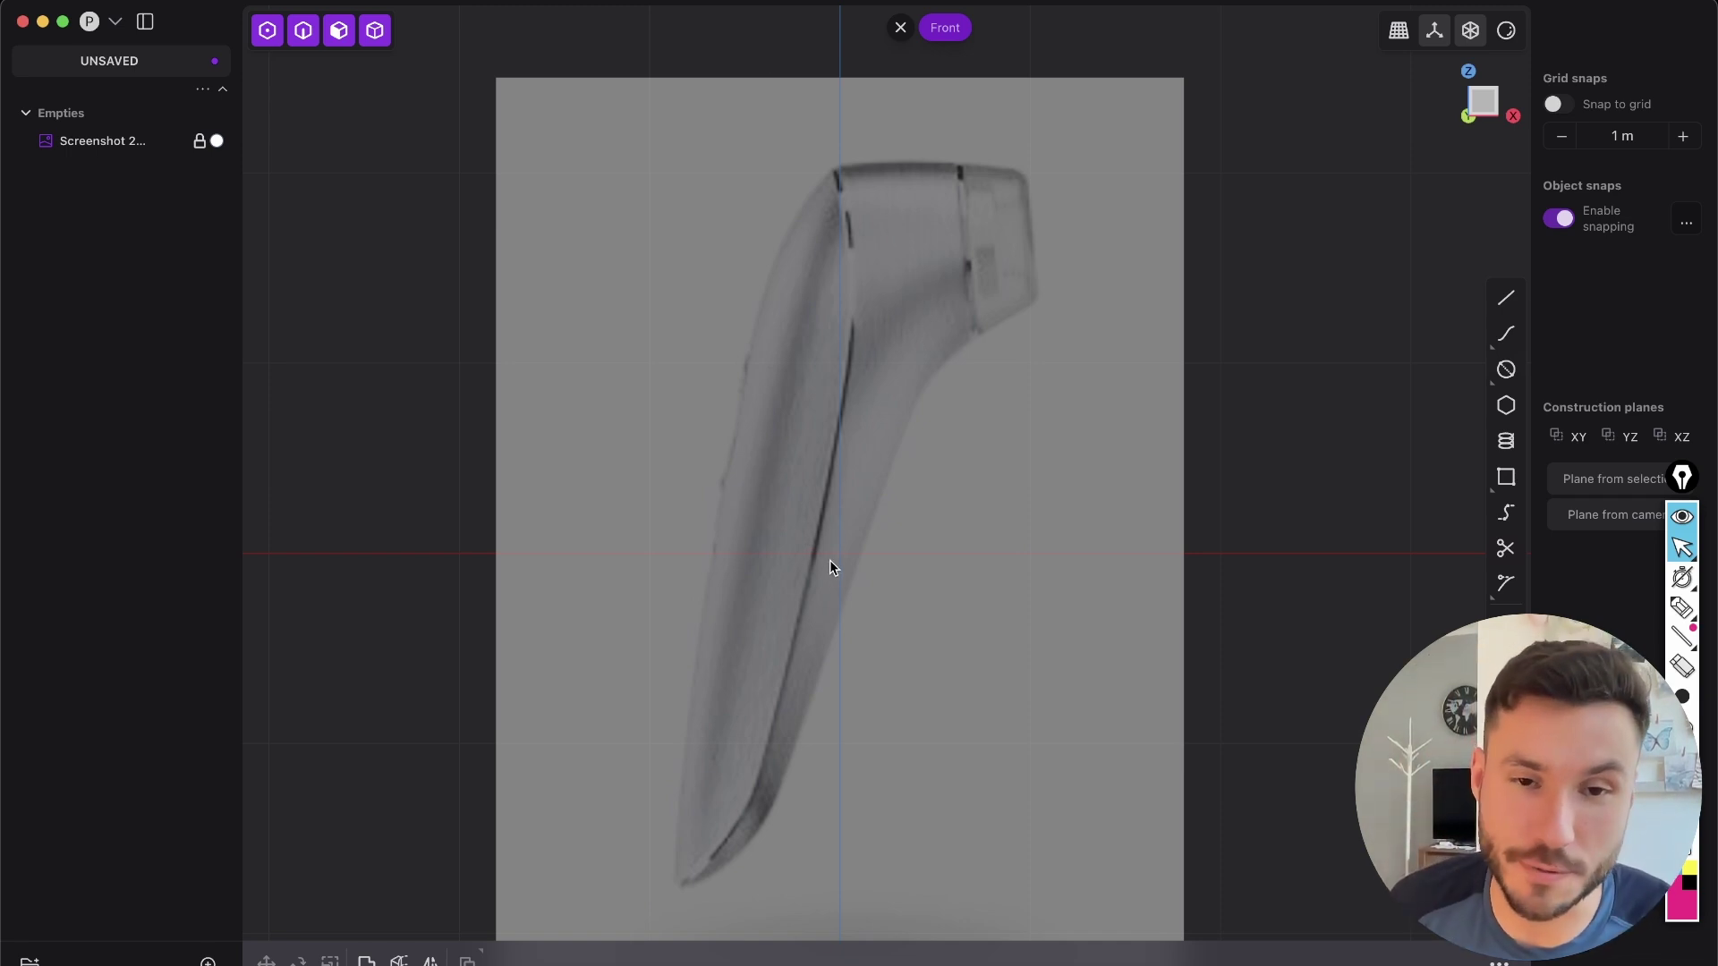
middle_click_drag(780, 453, 819, 456, "shift")
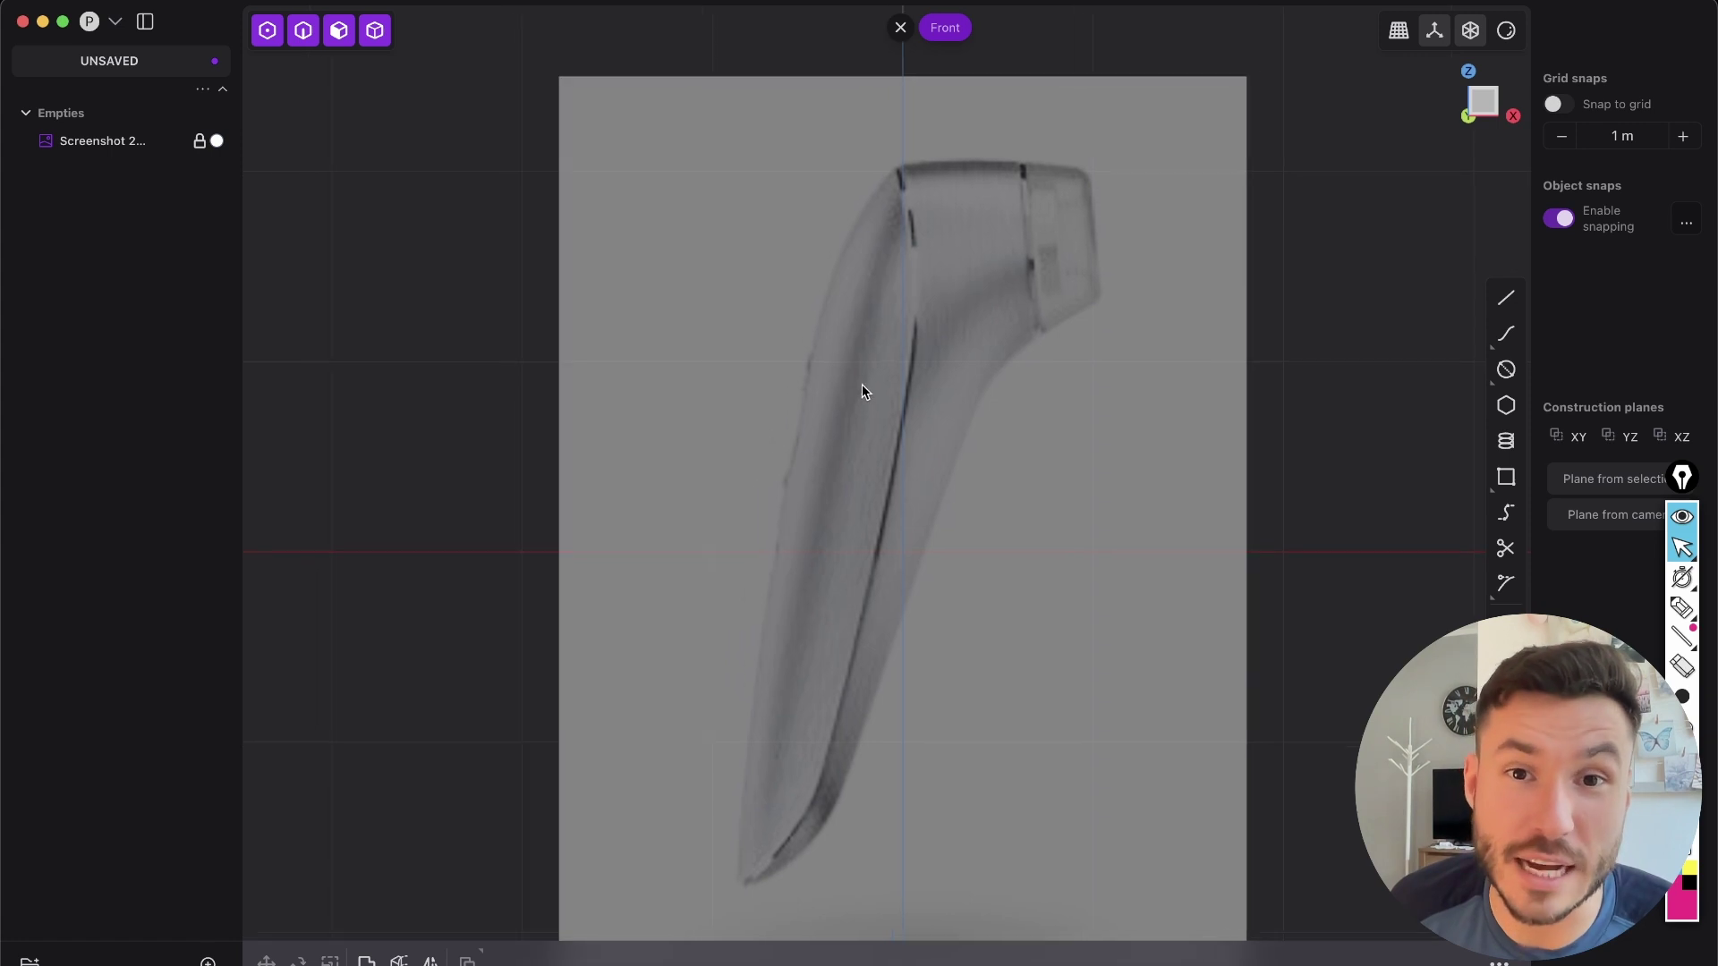
scroll(866, 479, "down", 3)
middle_click_drag(879, 383, 888, 446)
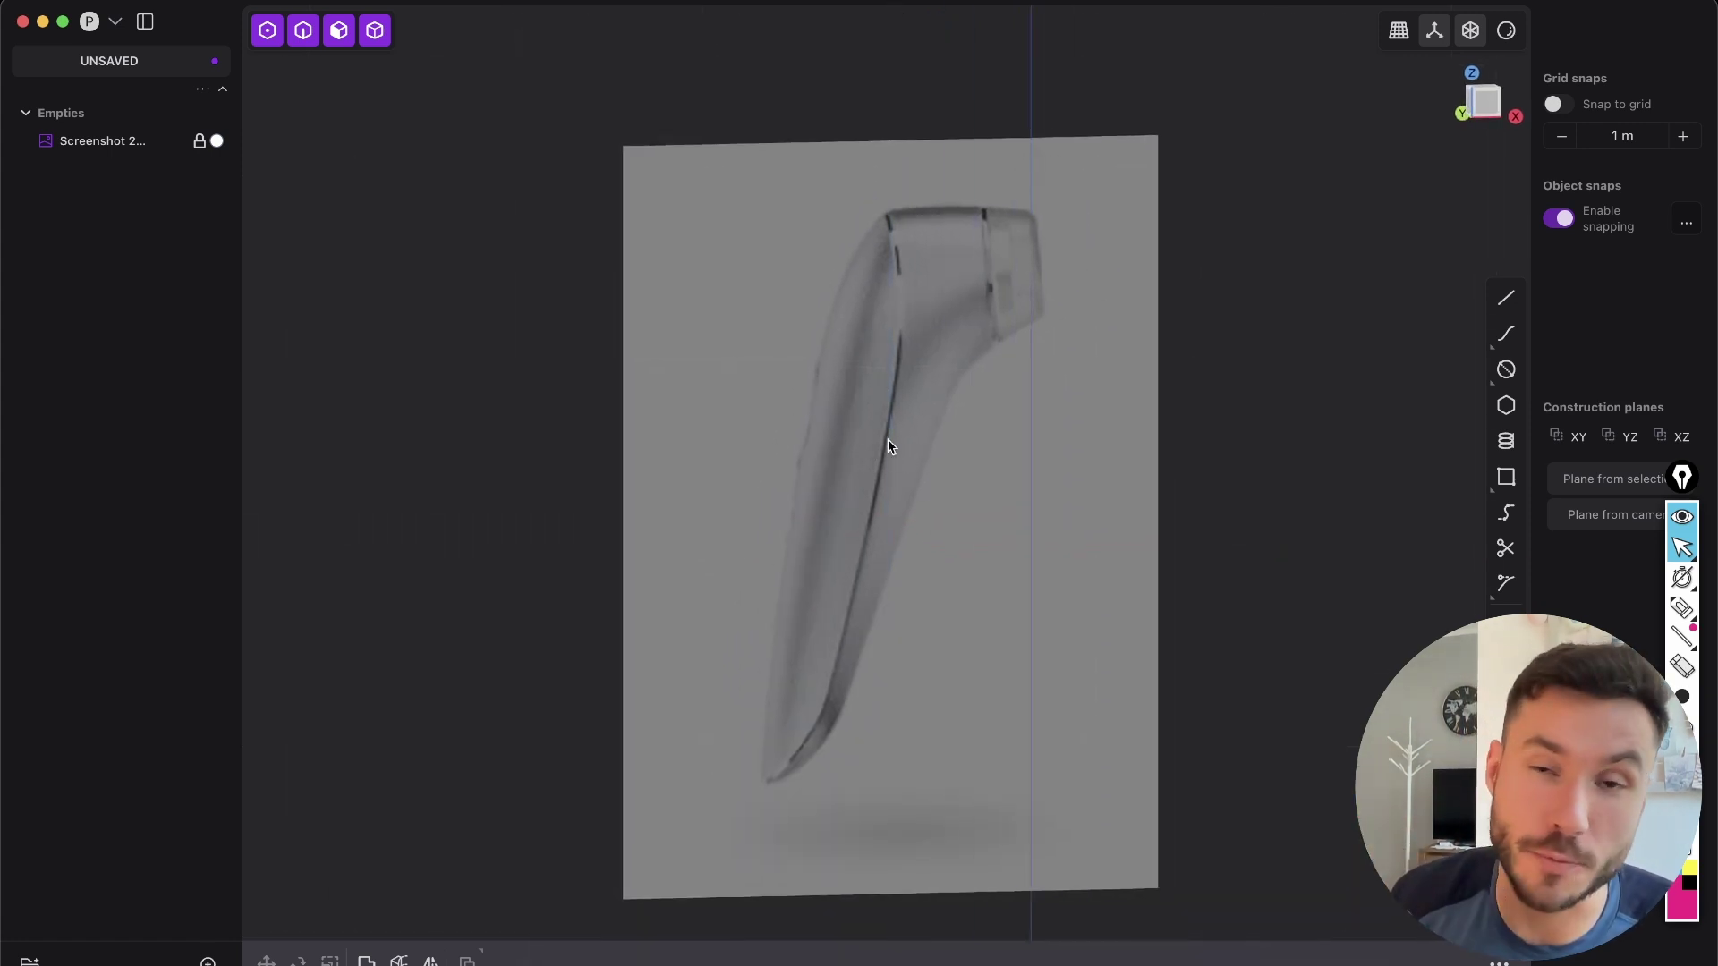
middle_click_drag(816, 390, 951, 372)
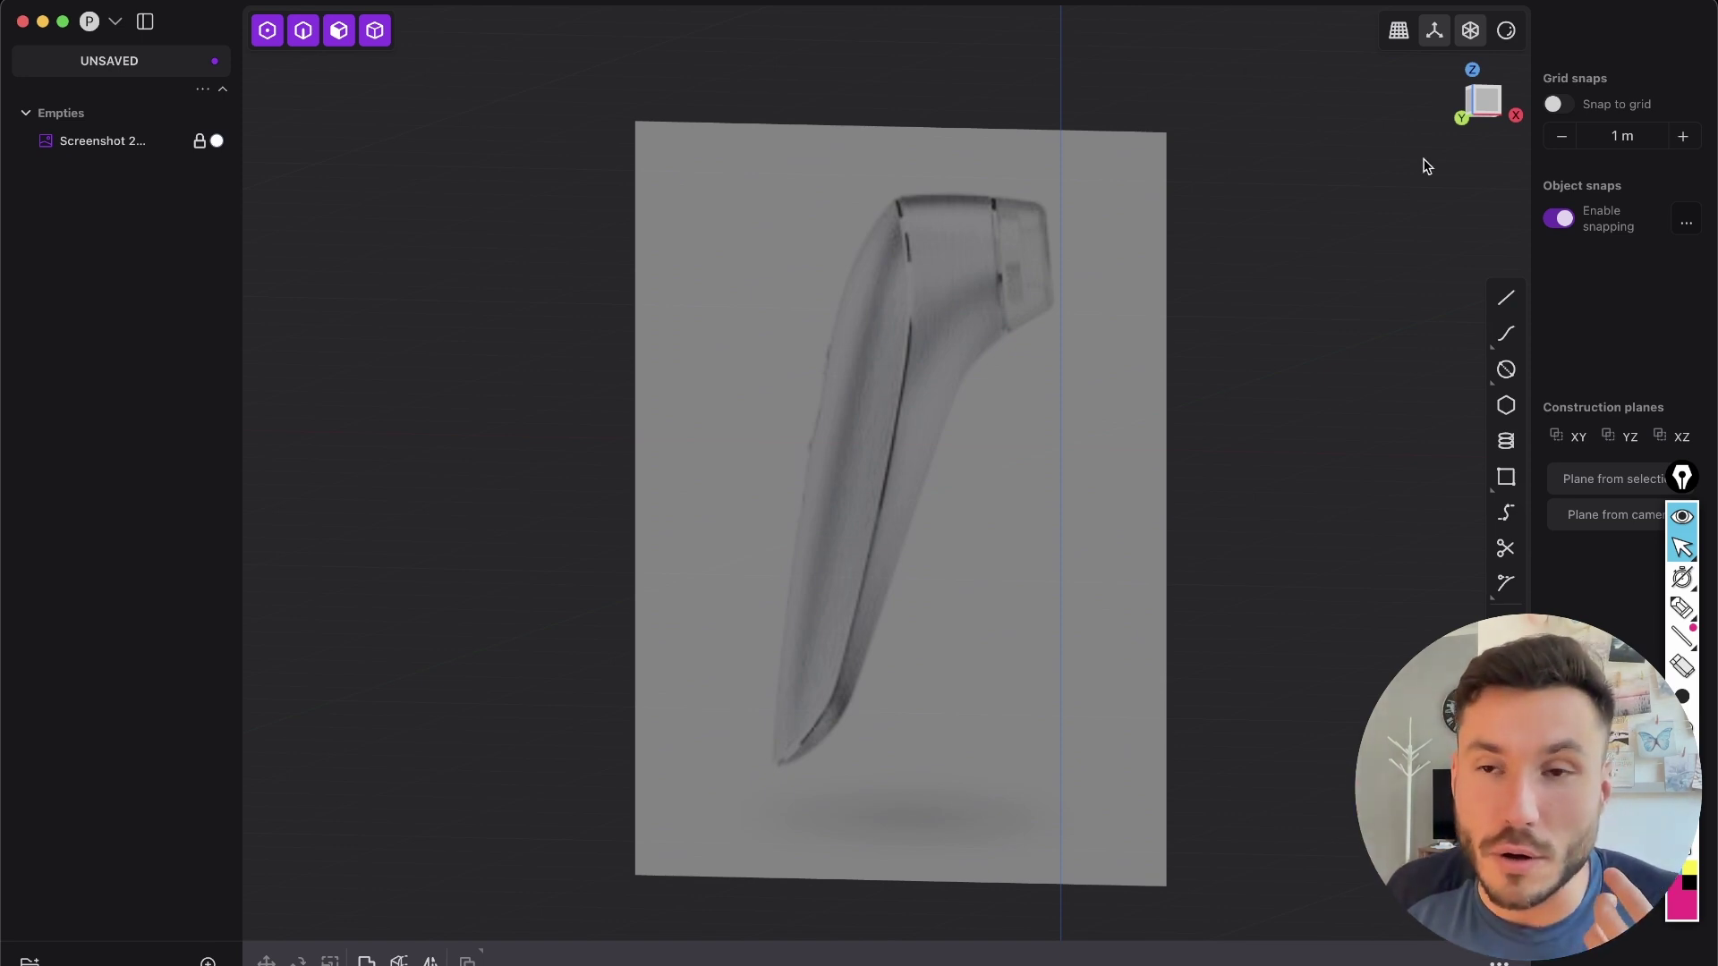
left_click(1488, 109)
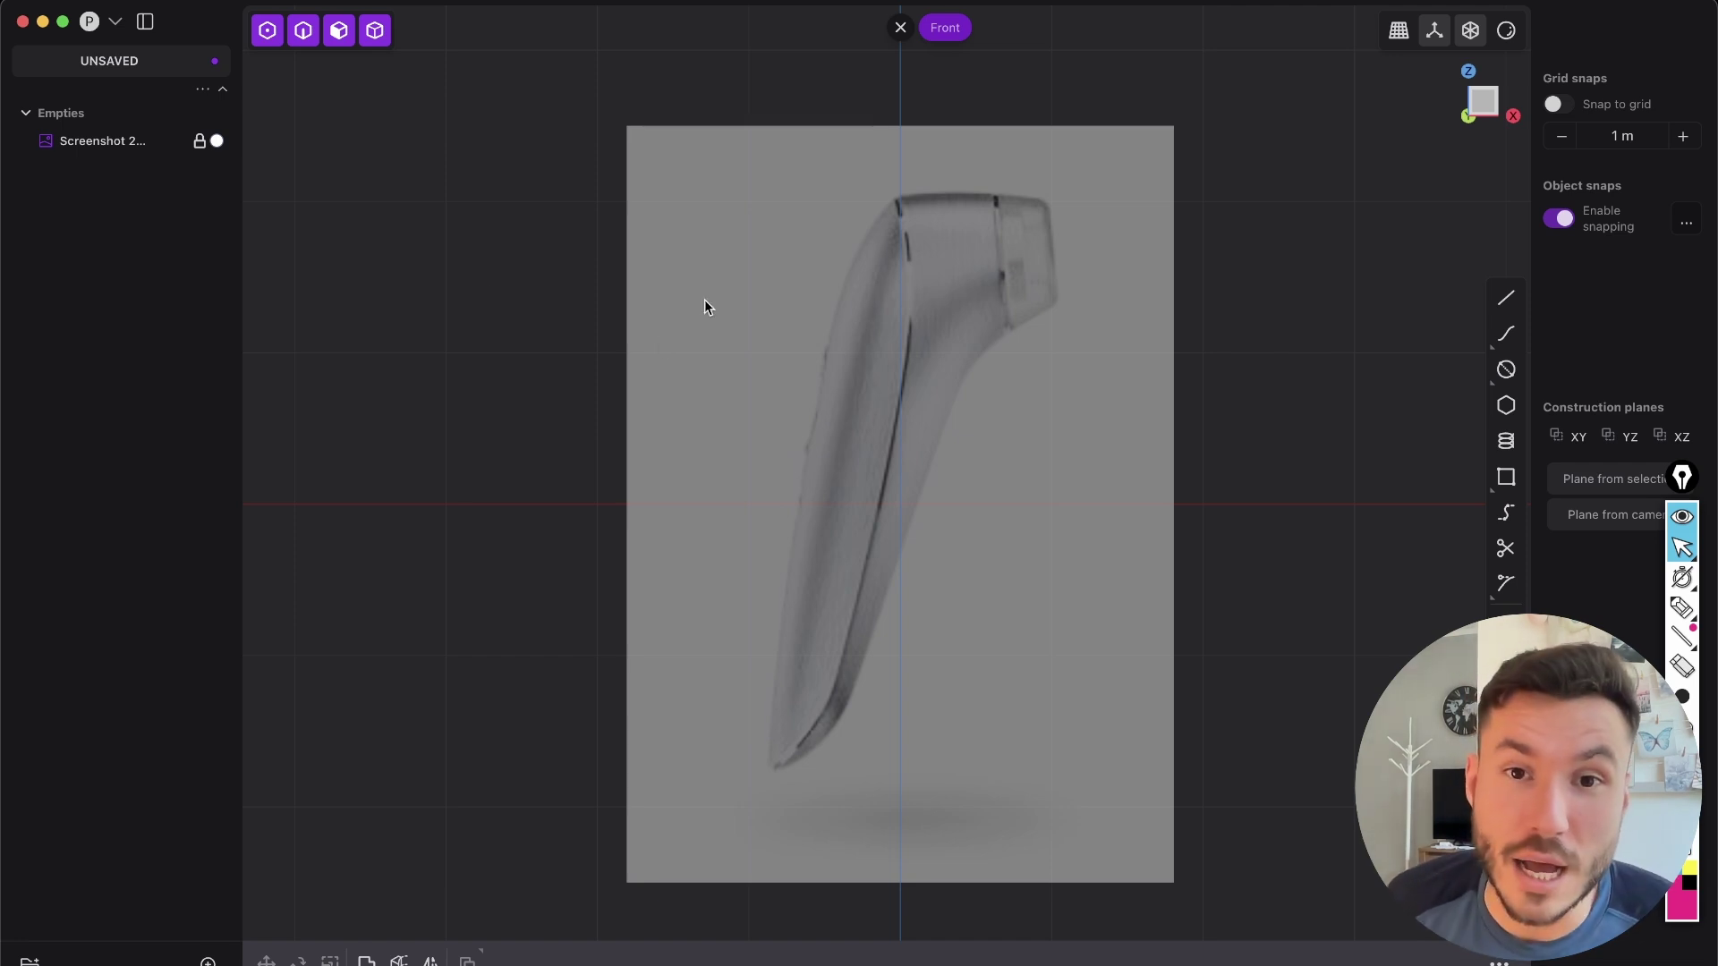
middle_click_drag(969, 317, 995, 327)
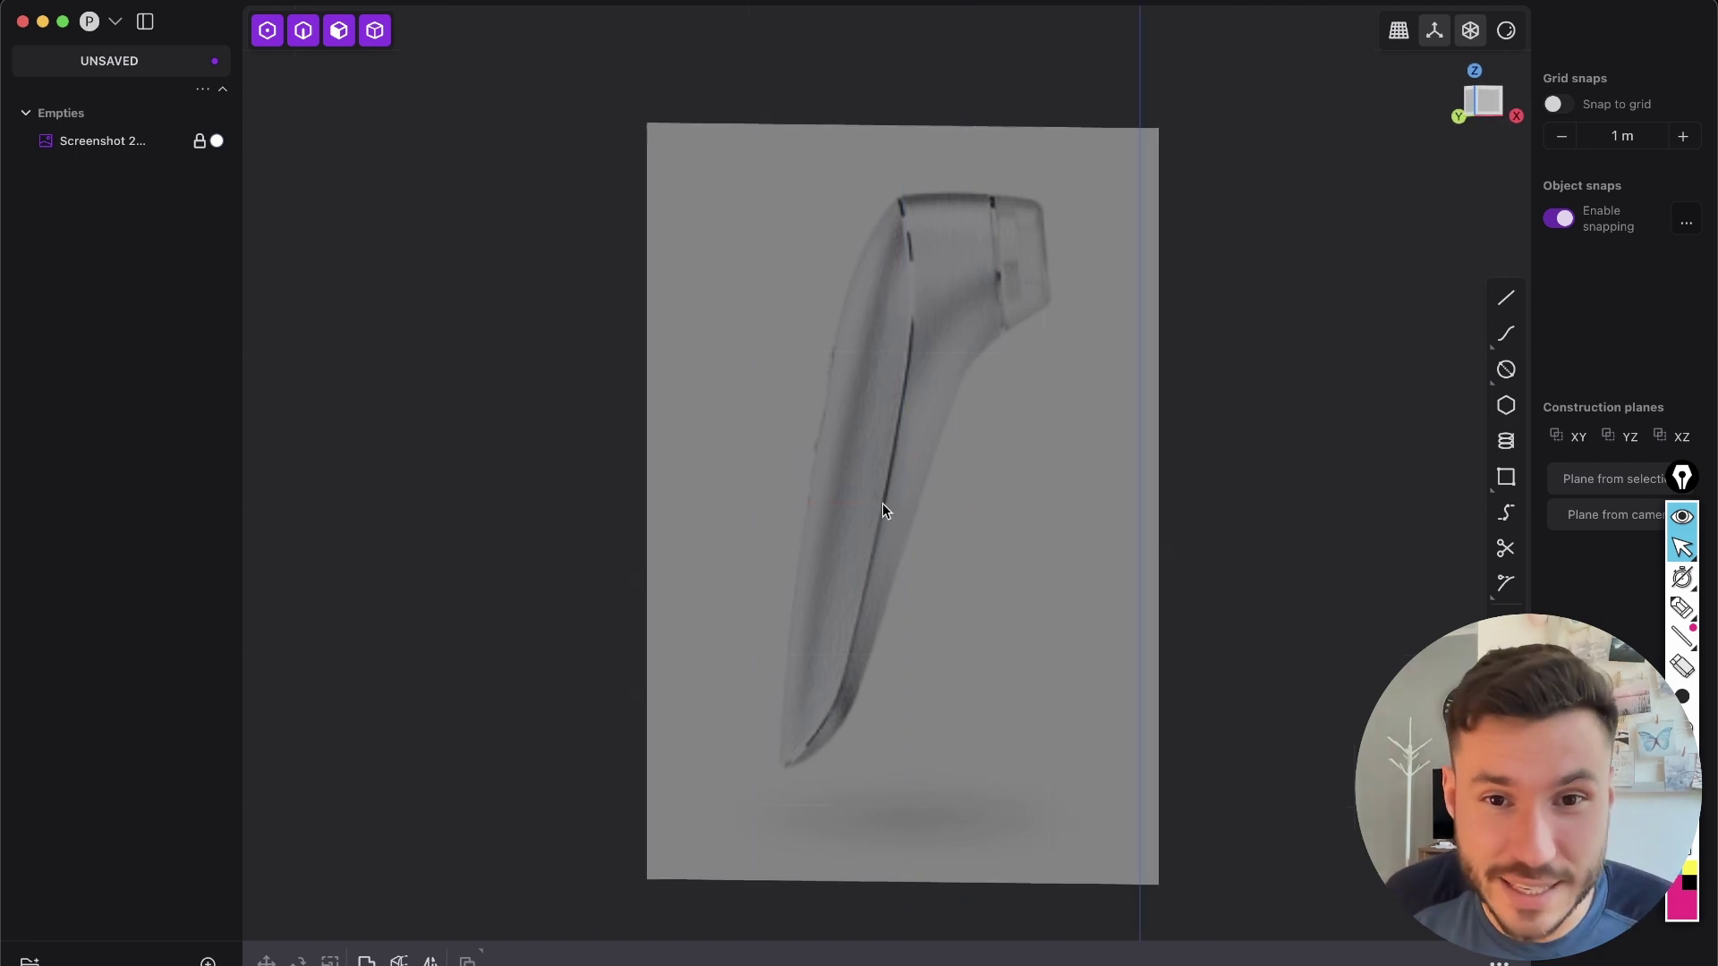
middle_click_drag(883, 427, 920, 382)
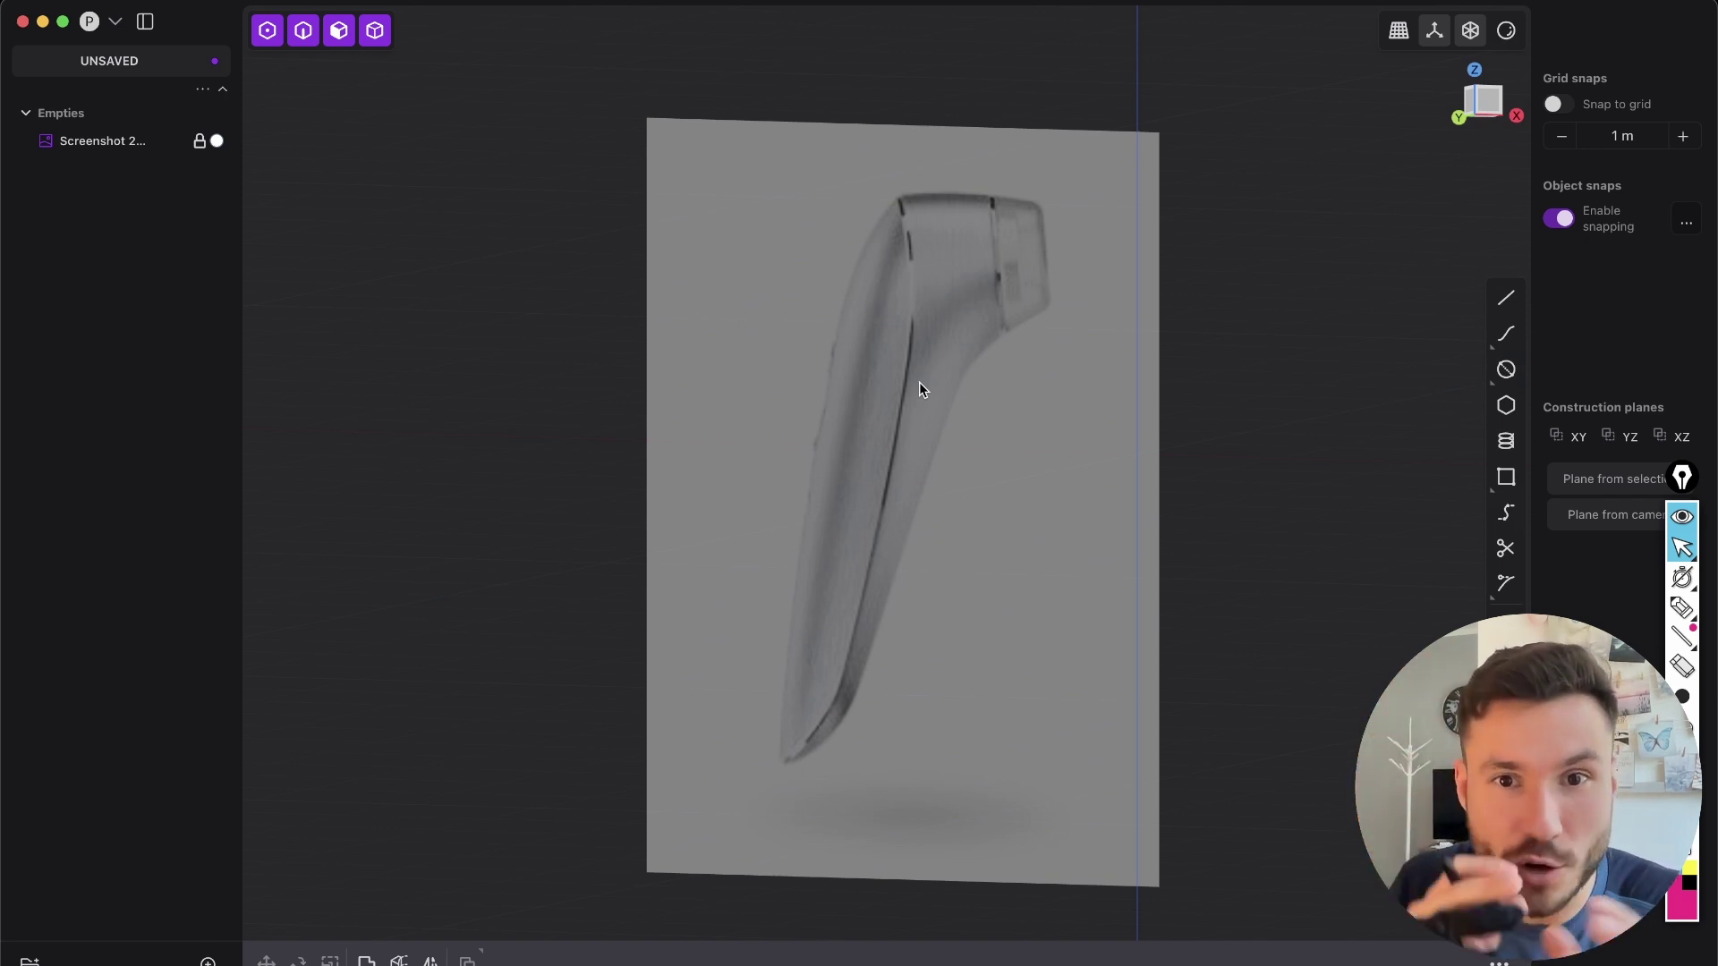
left_click(1481, 100)
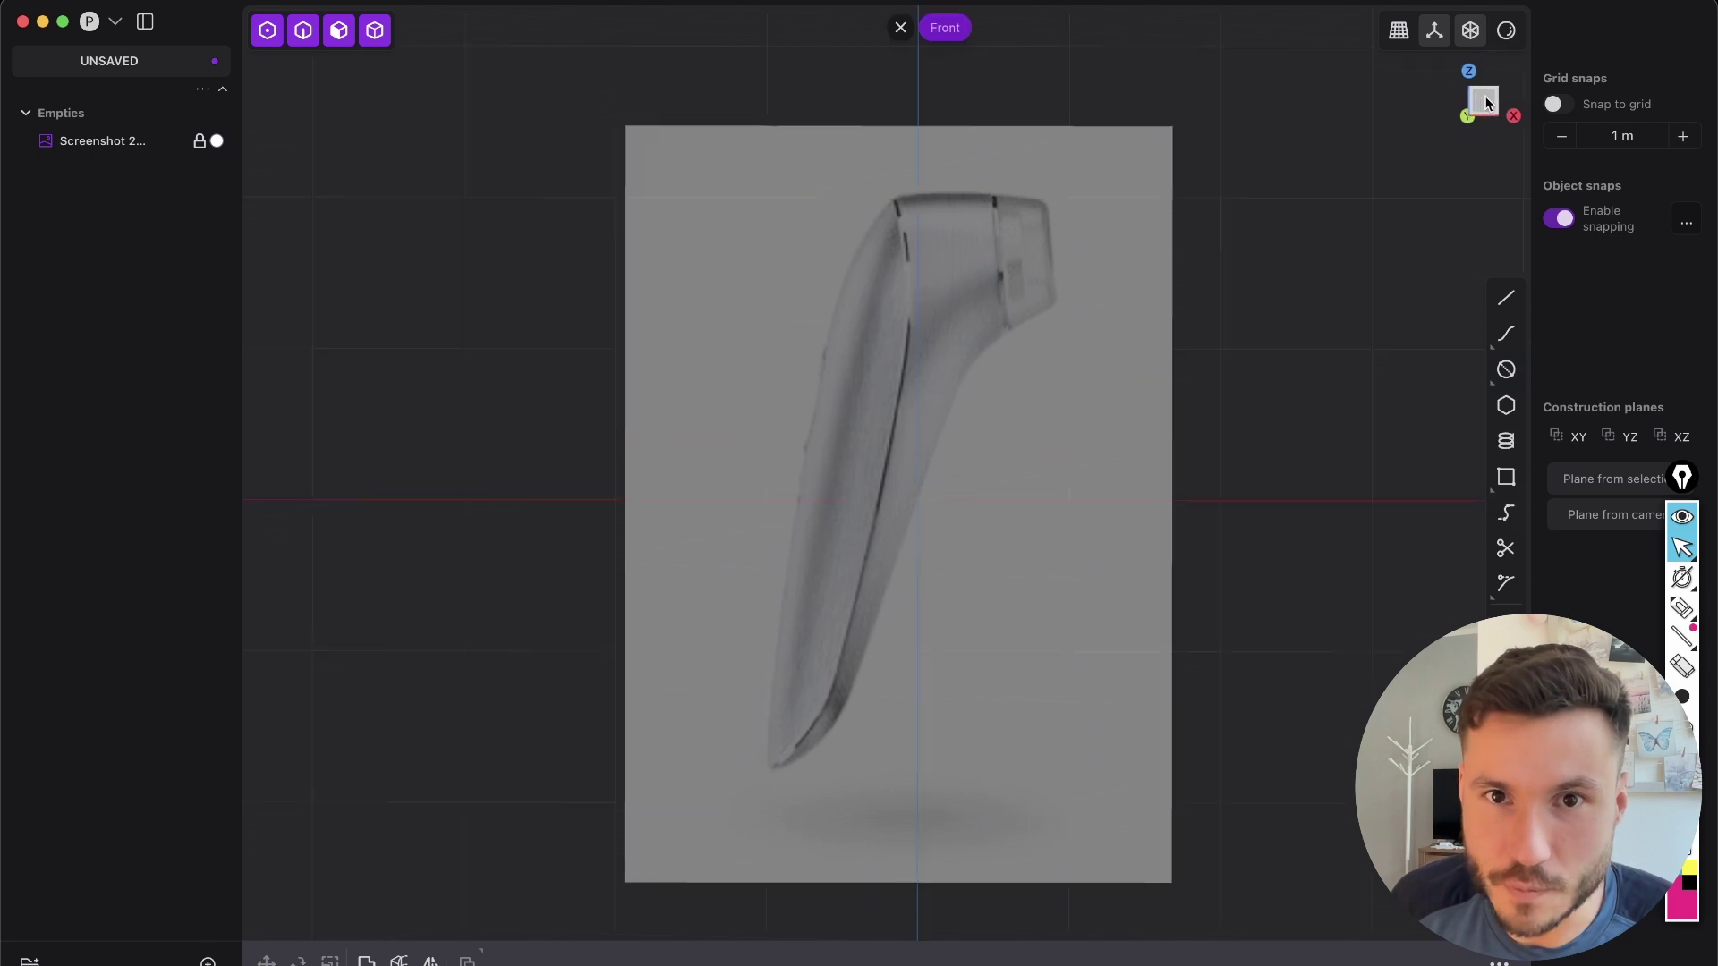
- Annotate the device's parting line in pink and its back outline in yellow, plus a tall yellow oval beside the head for the frontal shape
left_click(1684, 608)
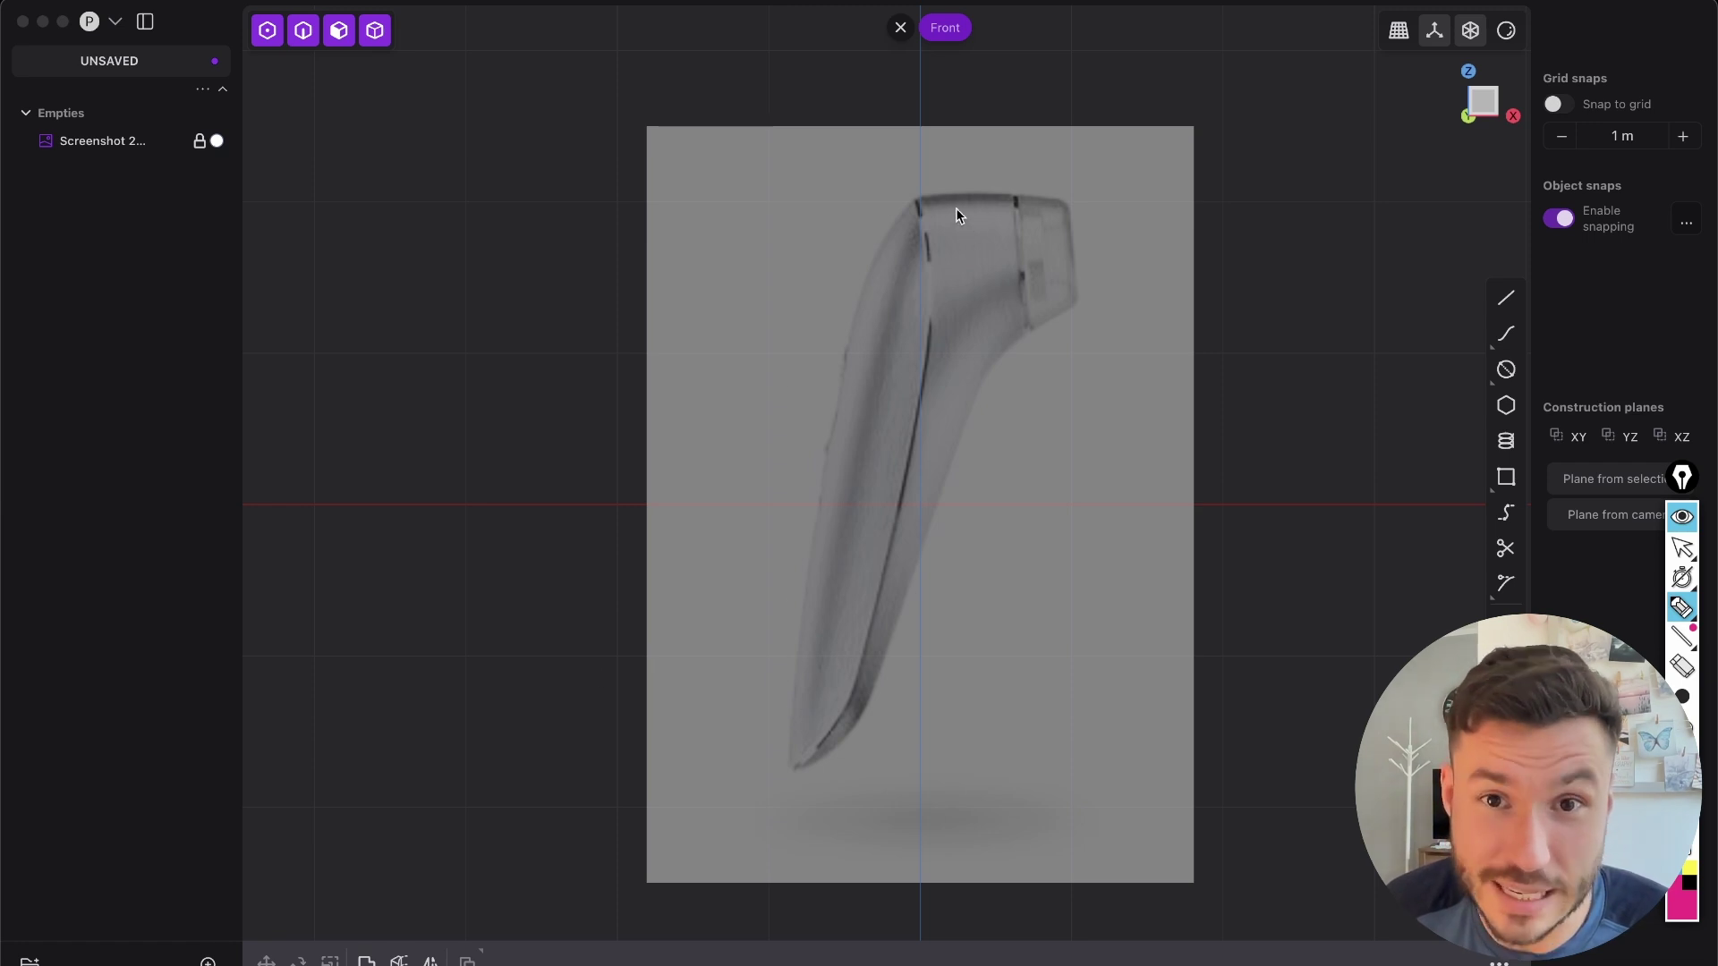
mouse_move(919, 204)
left_mouse_down()
mouse_move(928, 349)
mouse_move(869, 659)
mouse_move(794, 769)
left_mouse_up()
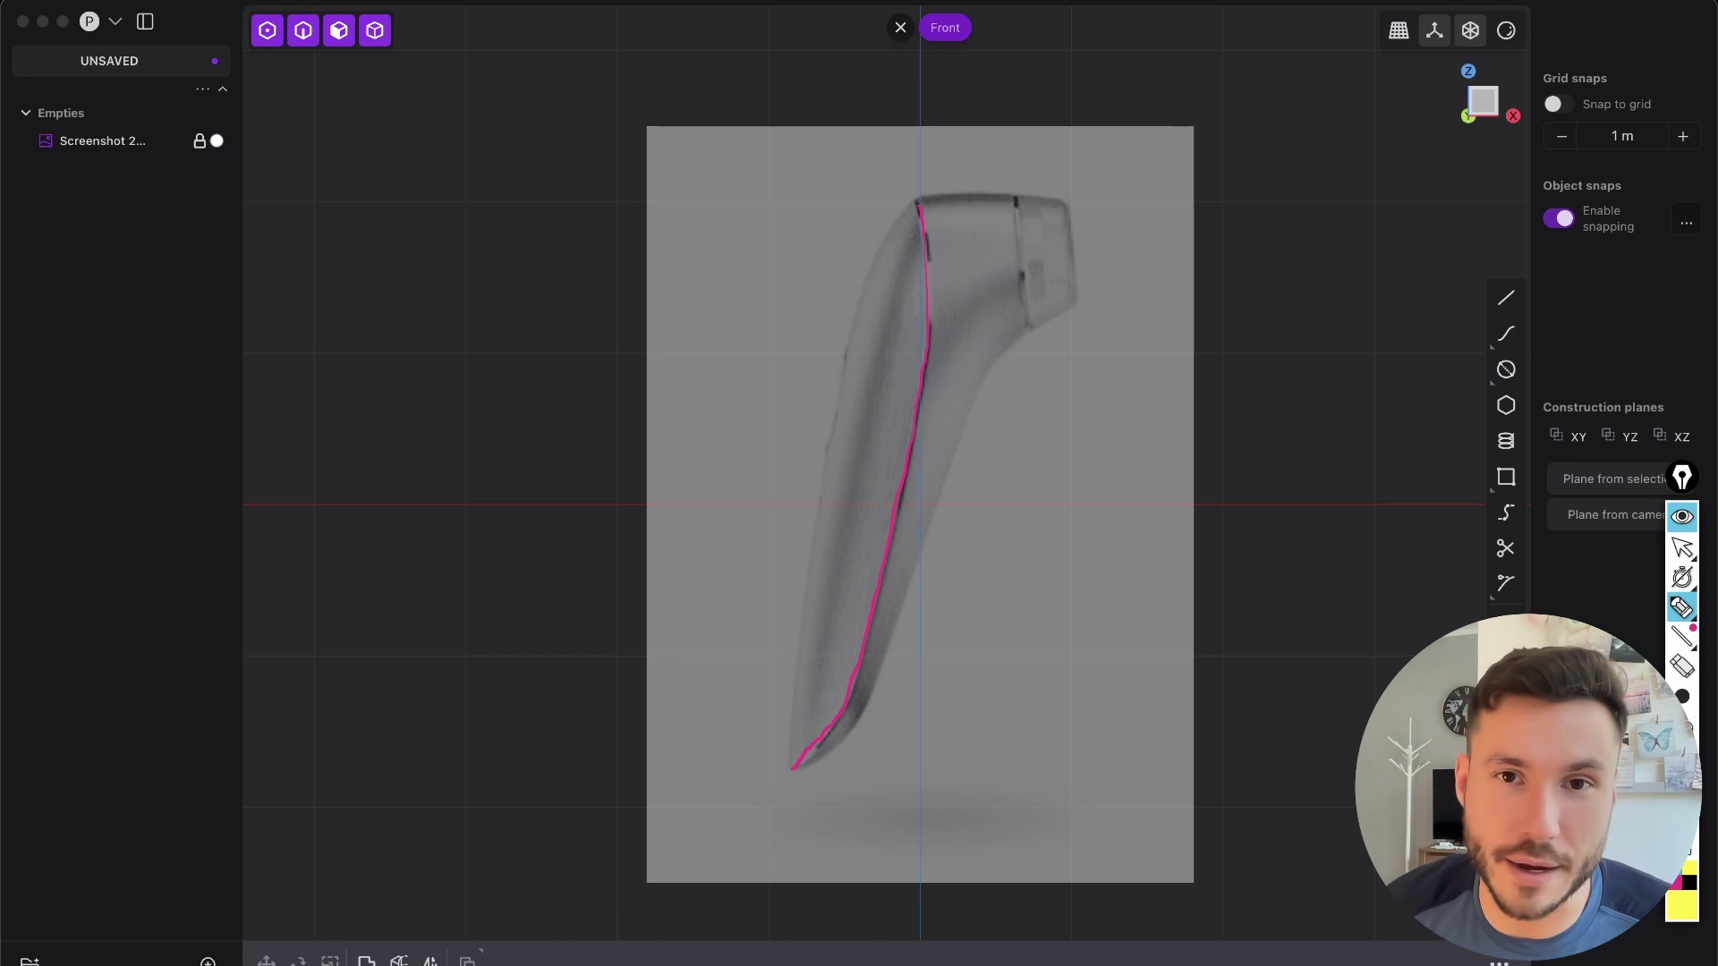
mouse_move(914, 210)
left_mouse_down()
mouse_move(839, 381)
mouse_move(786, 743)
left_mouse_up()
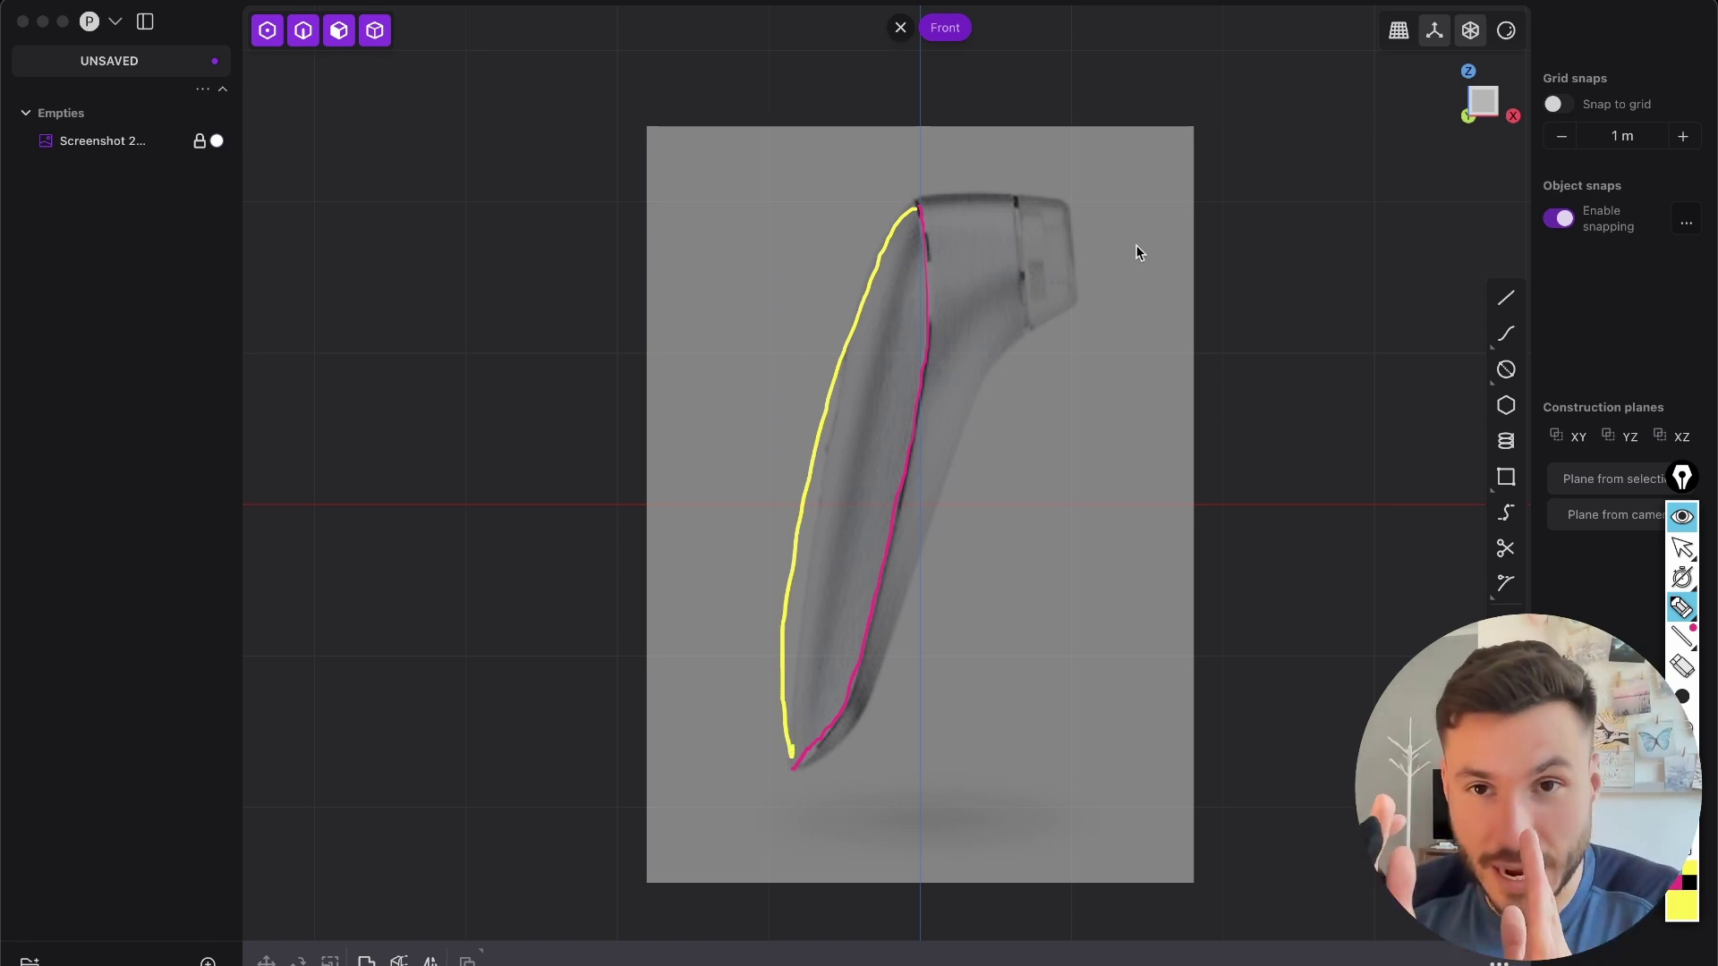
mouse_move(1187, 235)
left_mouse_down()
mouse_move(1154, 265)
mouse_move(1121, 363)
mouse_move(1107, 523)
mouse_move(1119, 680)
mouse_move(1168, 741)
mouse_move(1227, 678)
mouse_move(1254, 525)
mouse_move(1246, 314)
mouse_move(1163, 231)
left_mouse_up()
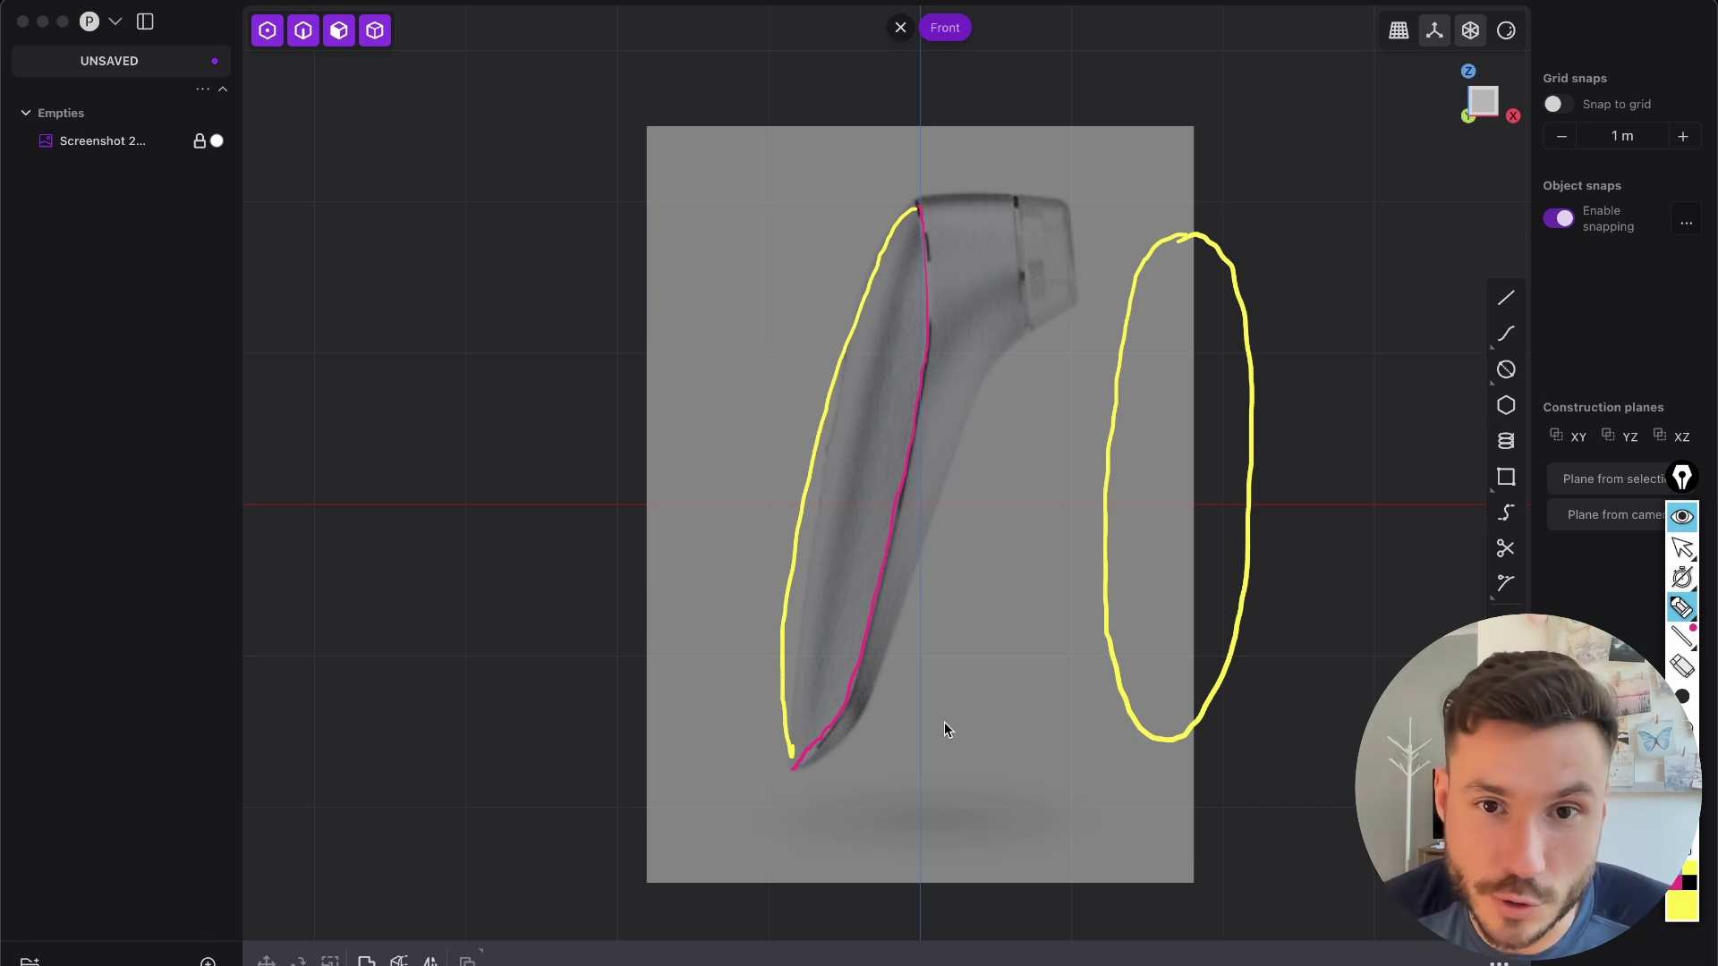
- Mark the head's end opening, the top edge and the inner handle edge in yellow, adding short surface strokes near the head
mouse_move(1020, 201)
left_mouse_down()
mouse_move(1041, 329)
mouse_move(1019, 197)
left_mouse_up()
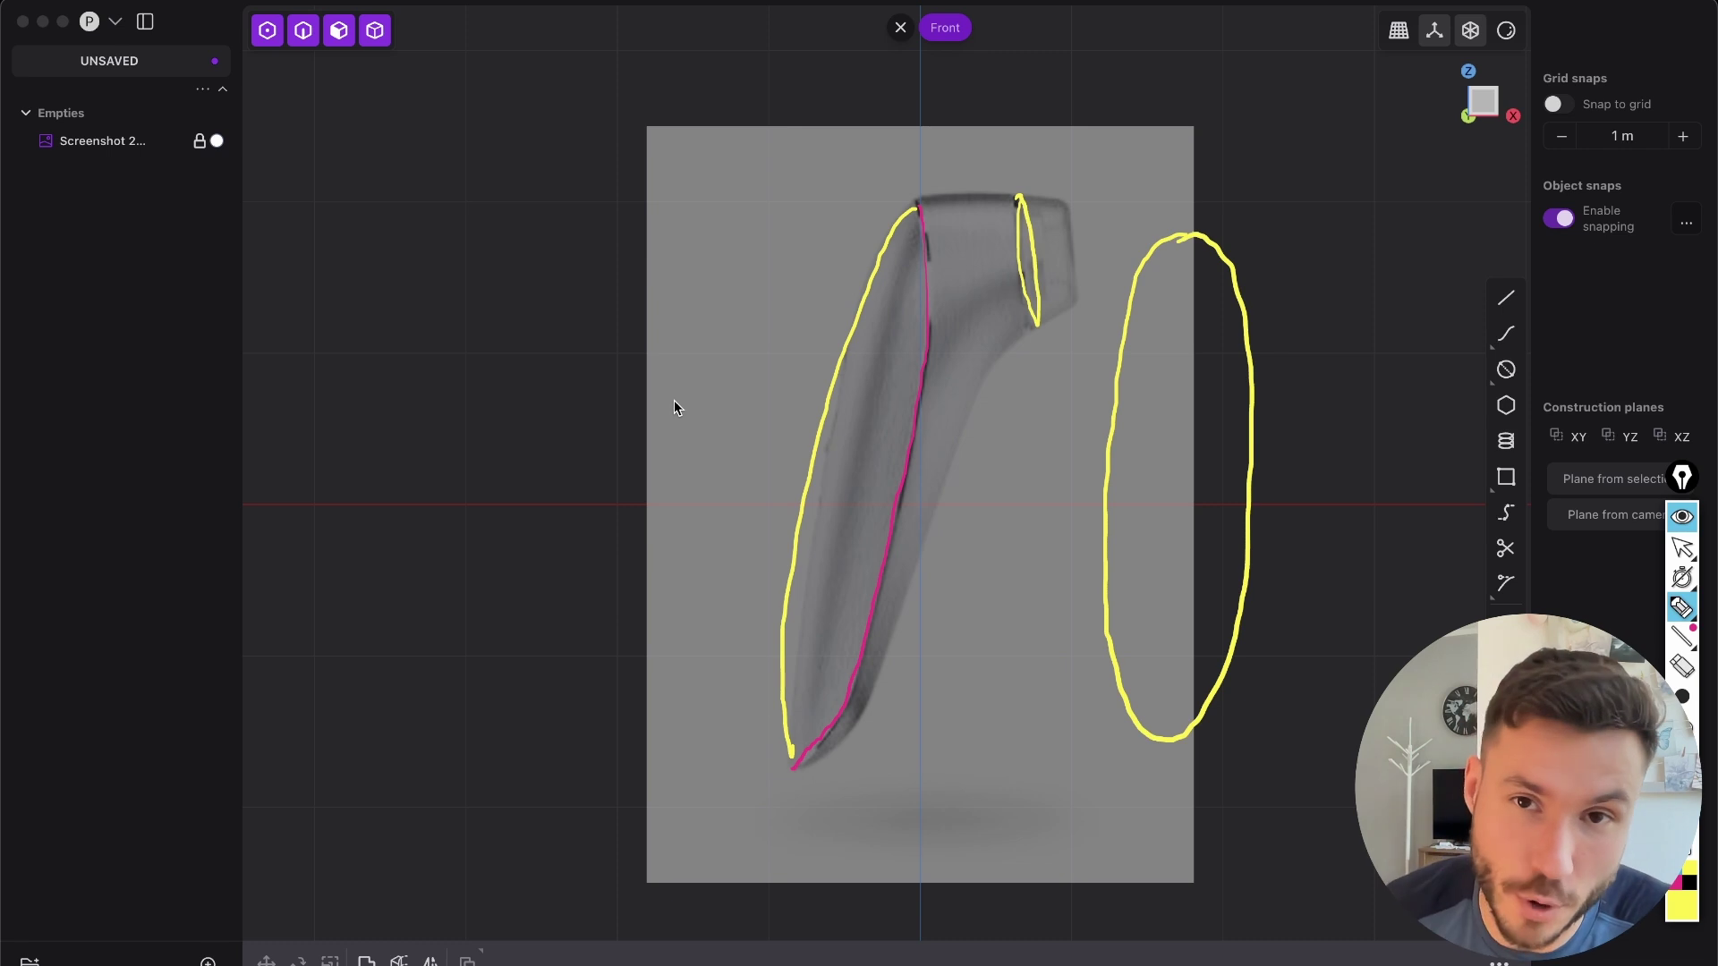
left_click_drag(919, 207, 1002, 201)
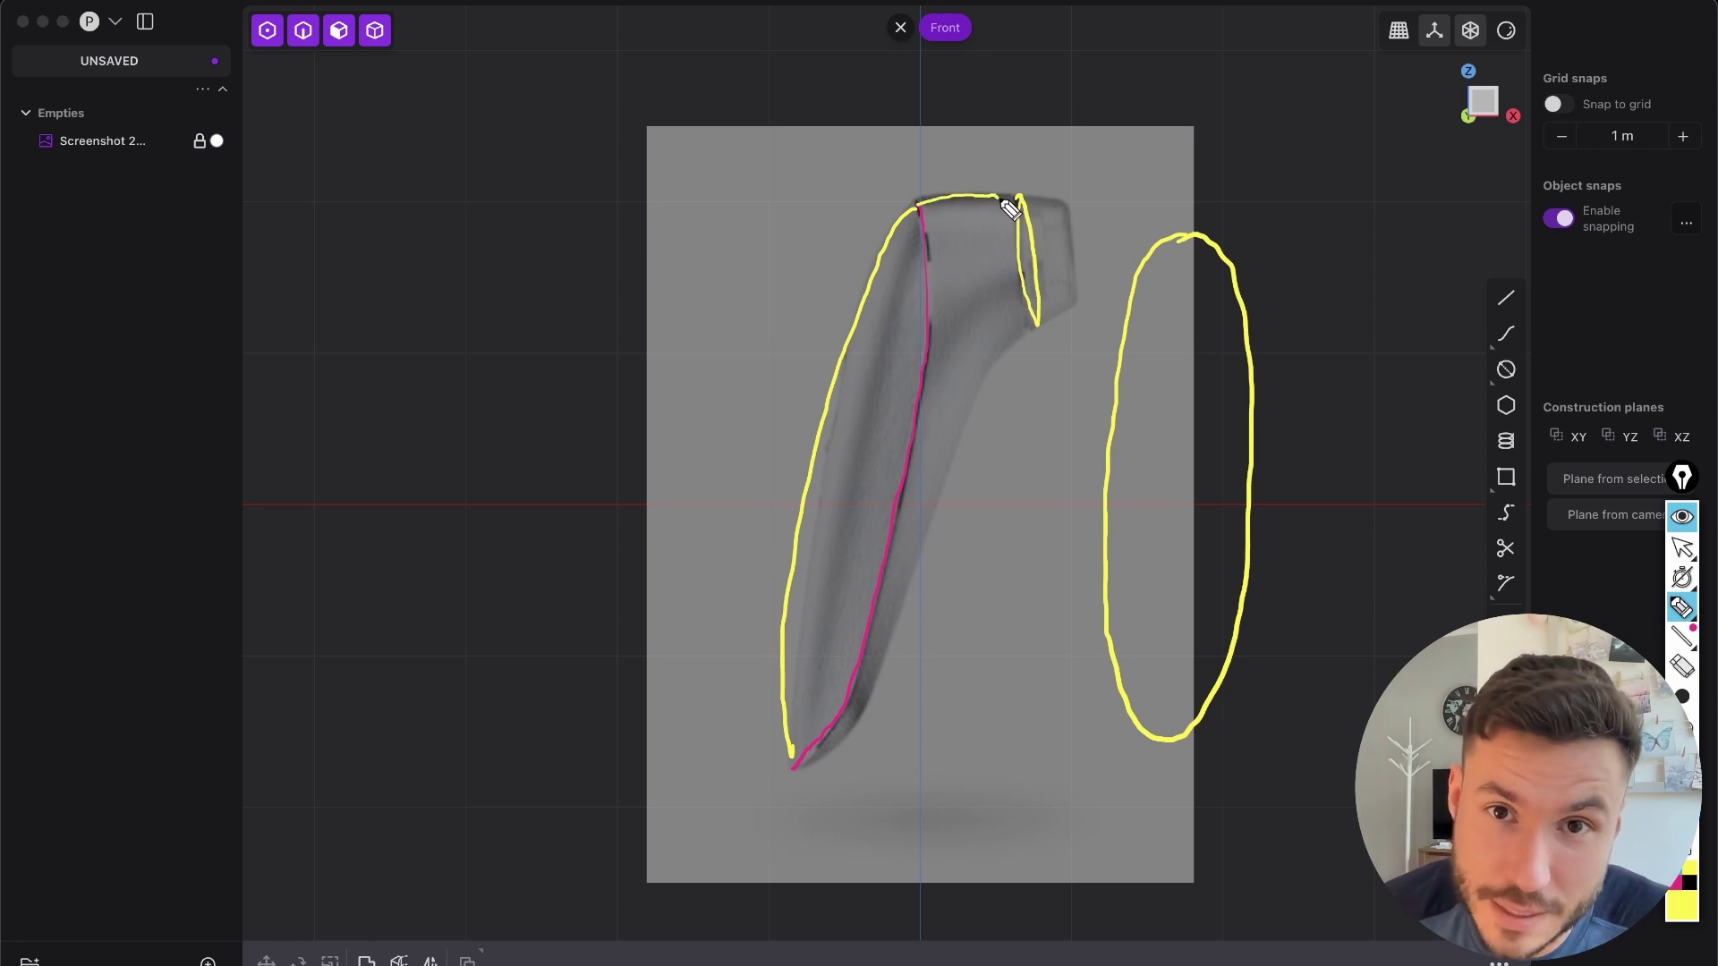
mouse_move(801, 766)
left_mouse_down()
mouse_move(870, 692)
mouse_move(943, 456)
mouse_move(1034, 317)
left_mouse_up()
mouse_move(989, 211)
left_mouse_down()
mouse_move(949, 249)
mouse_move(945, 340)
left_mouse_up()
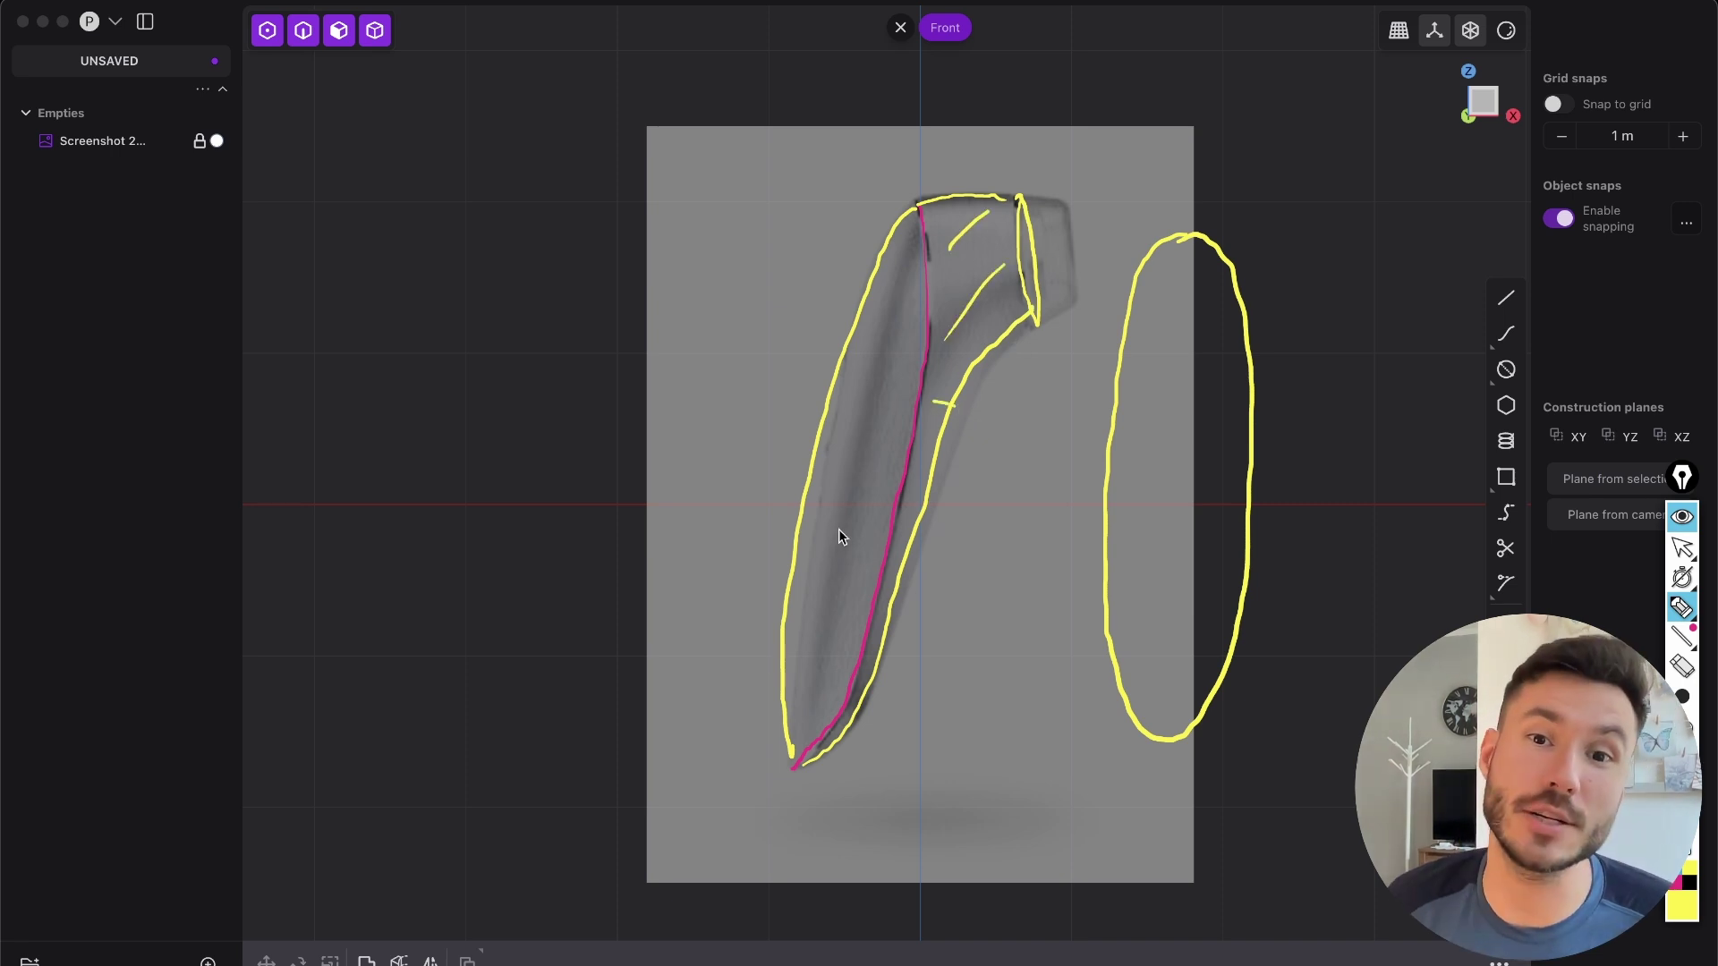
- Draw yellow cross-section strokes across the back shell between its outline and the parting line, and hide the annotations
left_click_drag(885, 434, 823, 428)
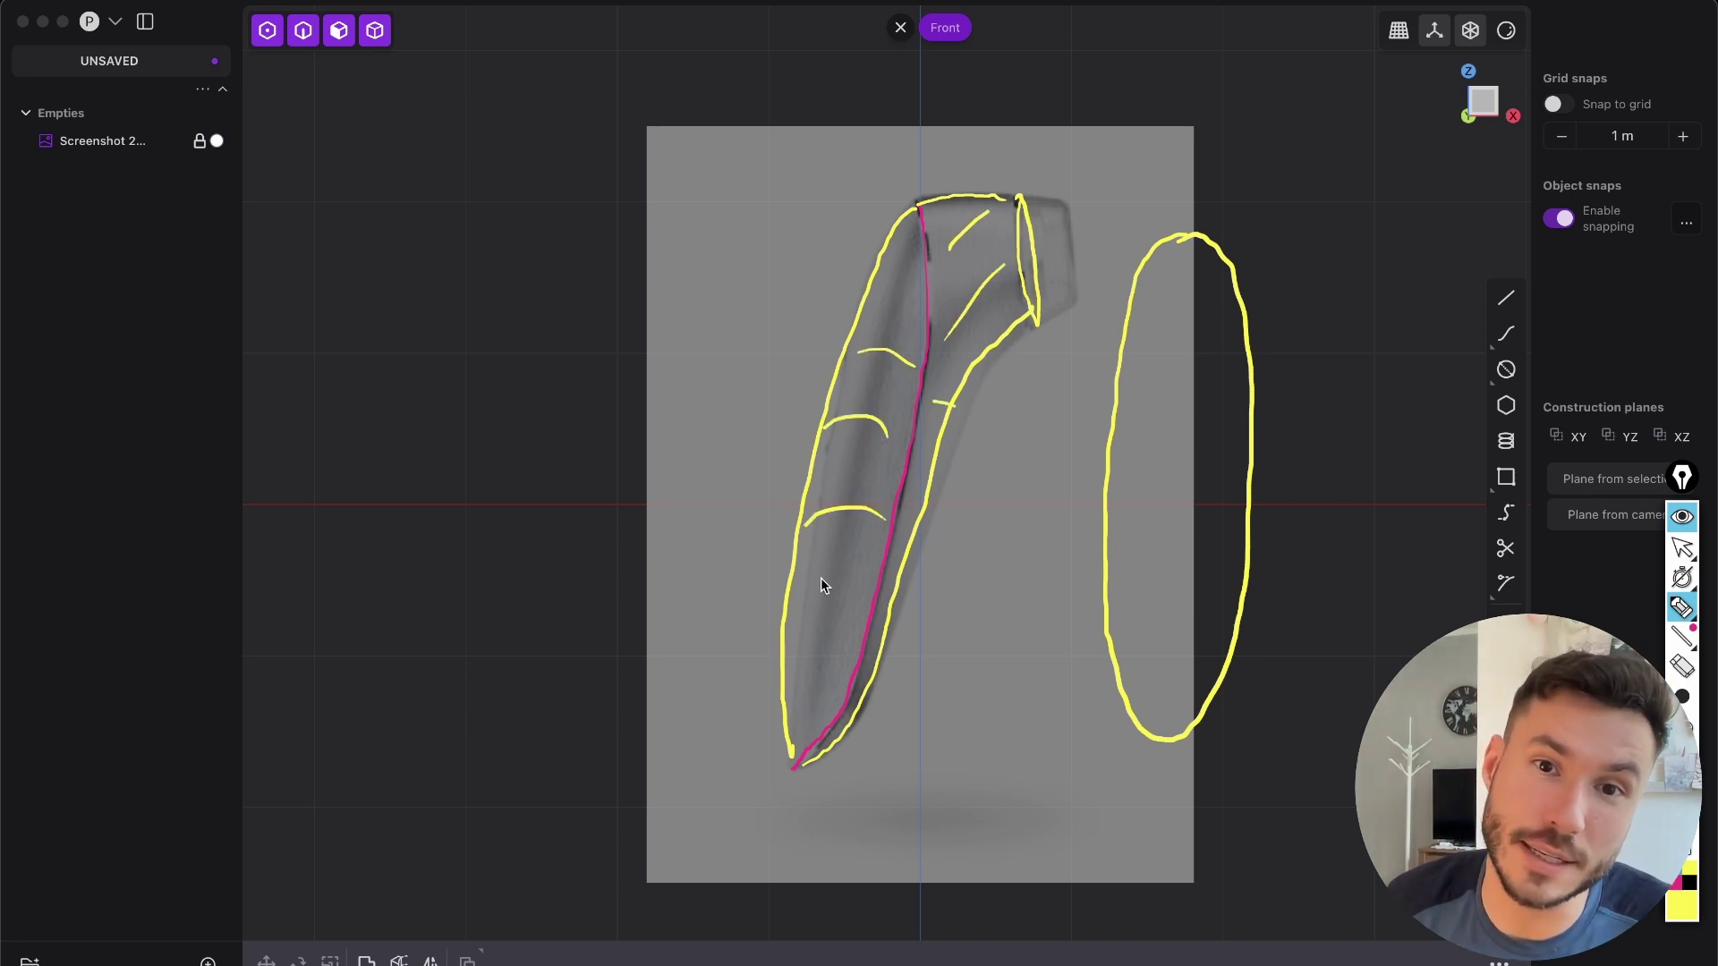
left_click_drag(816, 674, 874, 663)
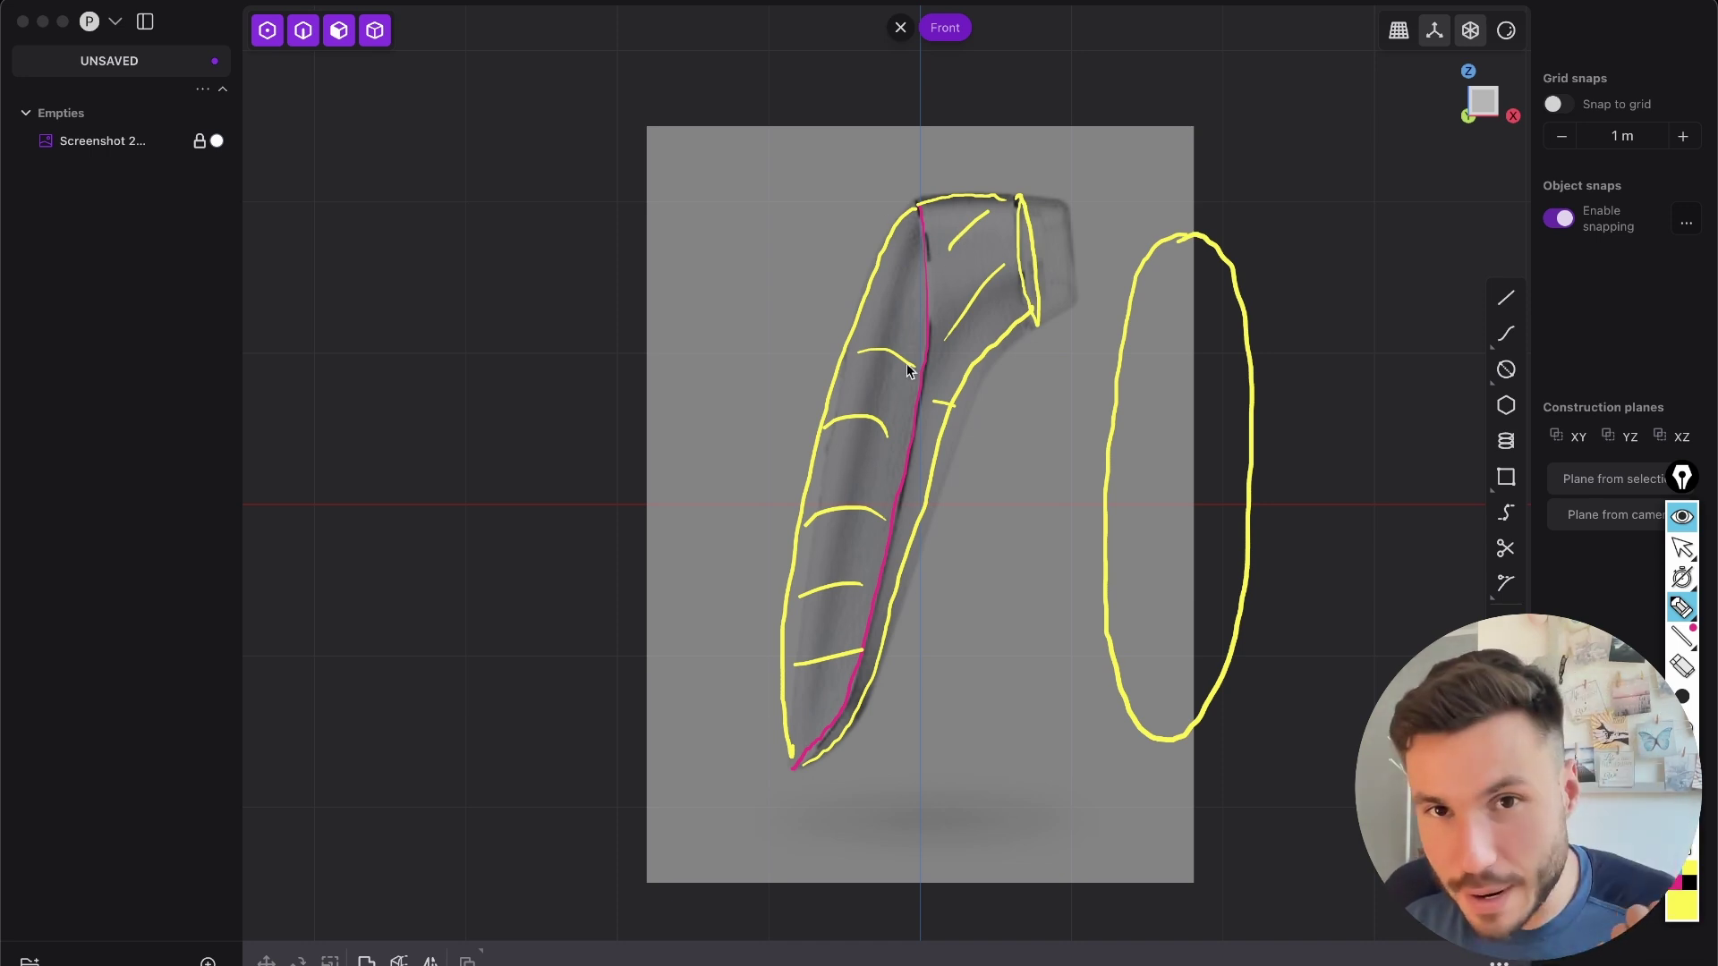
mouse_move(1679, 498)
left_mouse_down()
mouse_move(1613, 413)
mouse_move(1651, 438)
mouse_move(1659, 470)
mouse_move(1677, 446)
left_mouse_up()
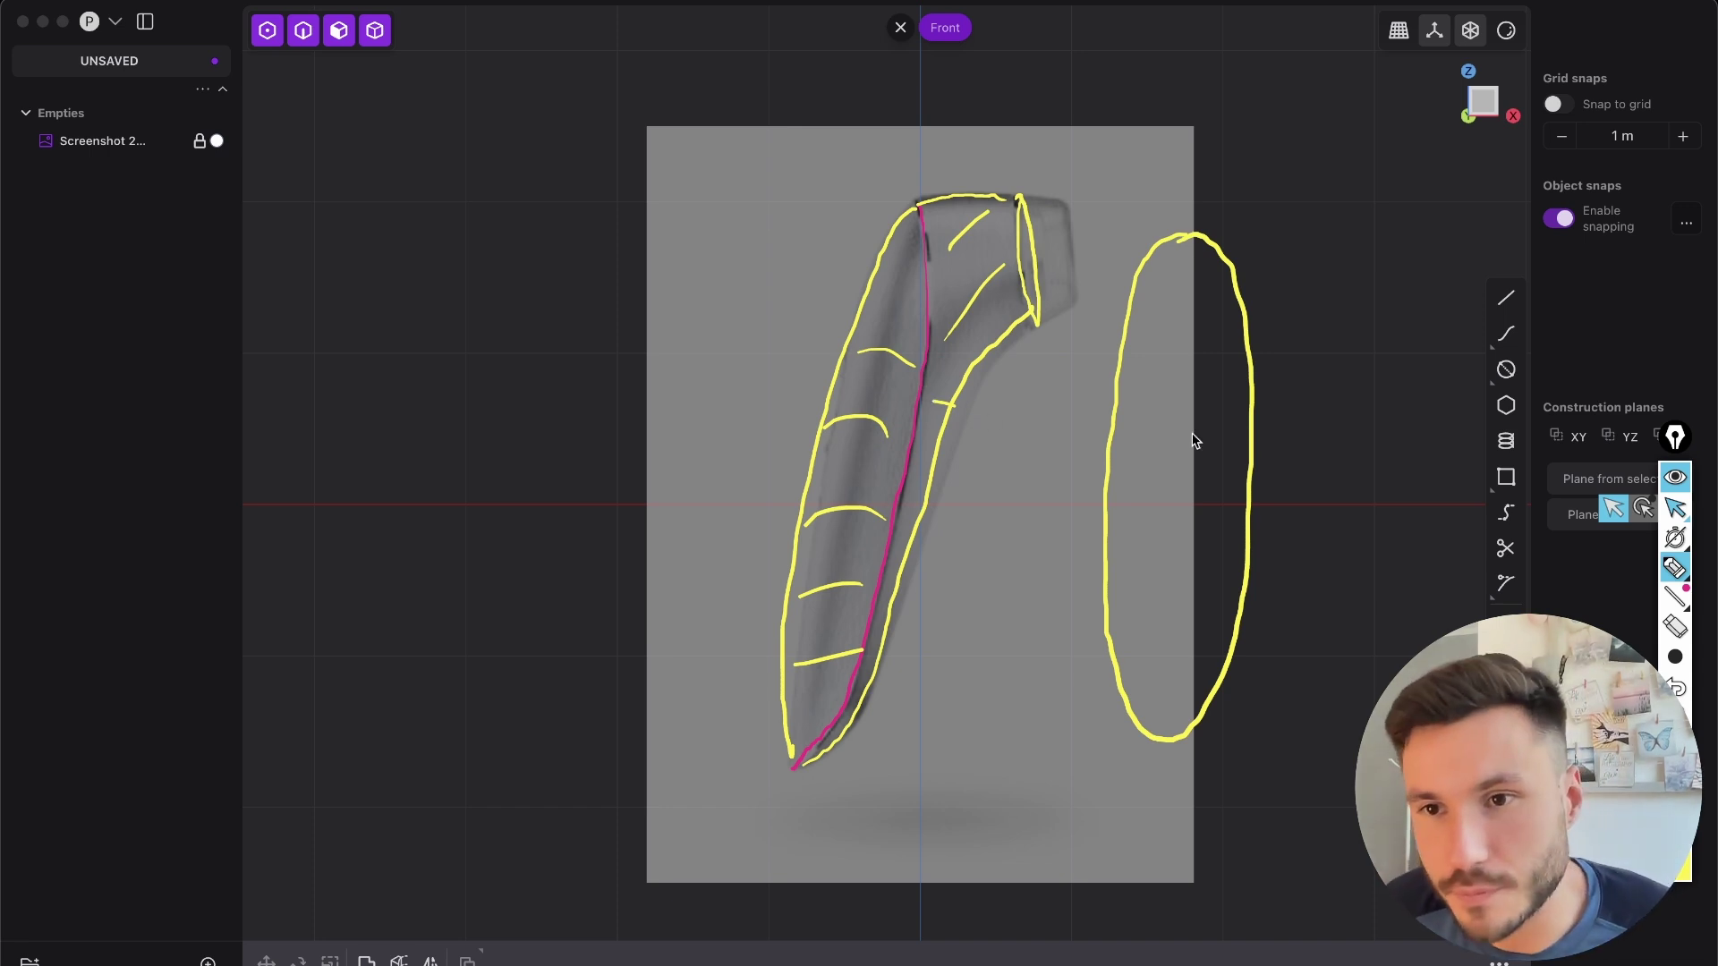
left_click(1677, 479)
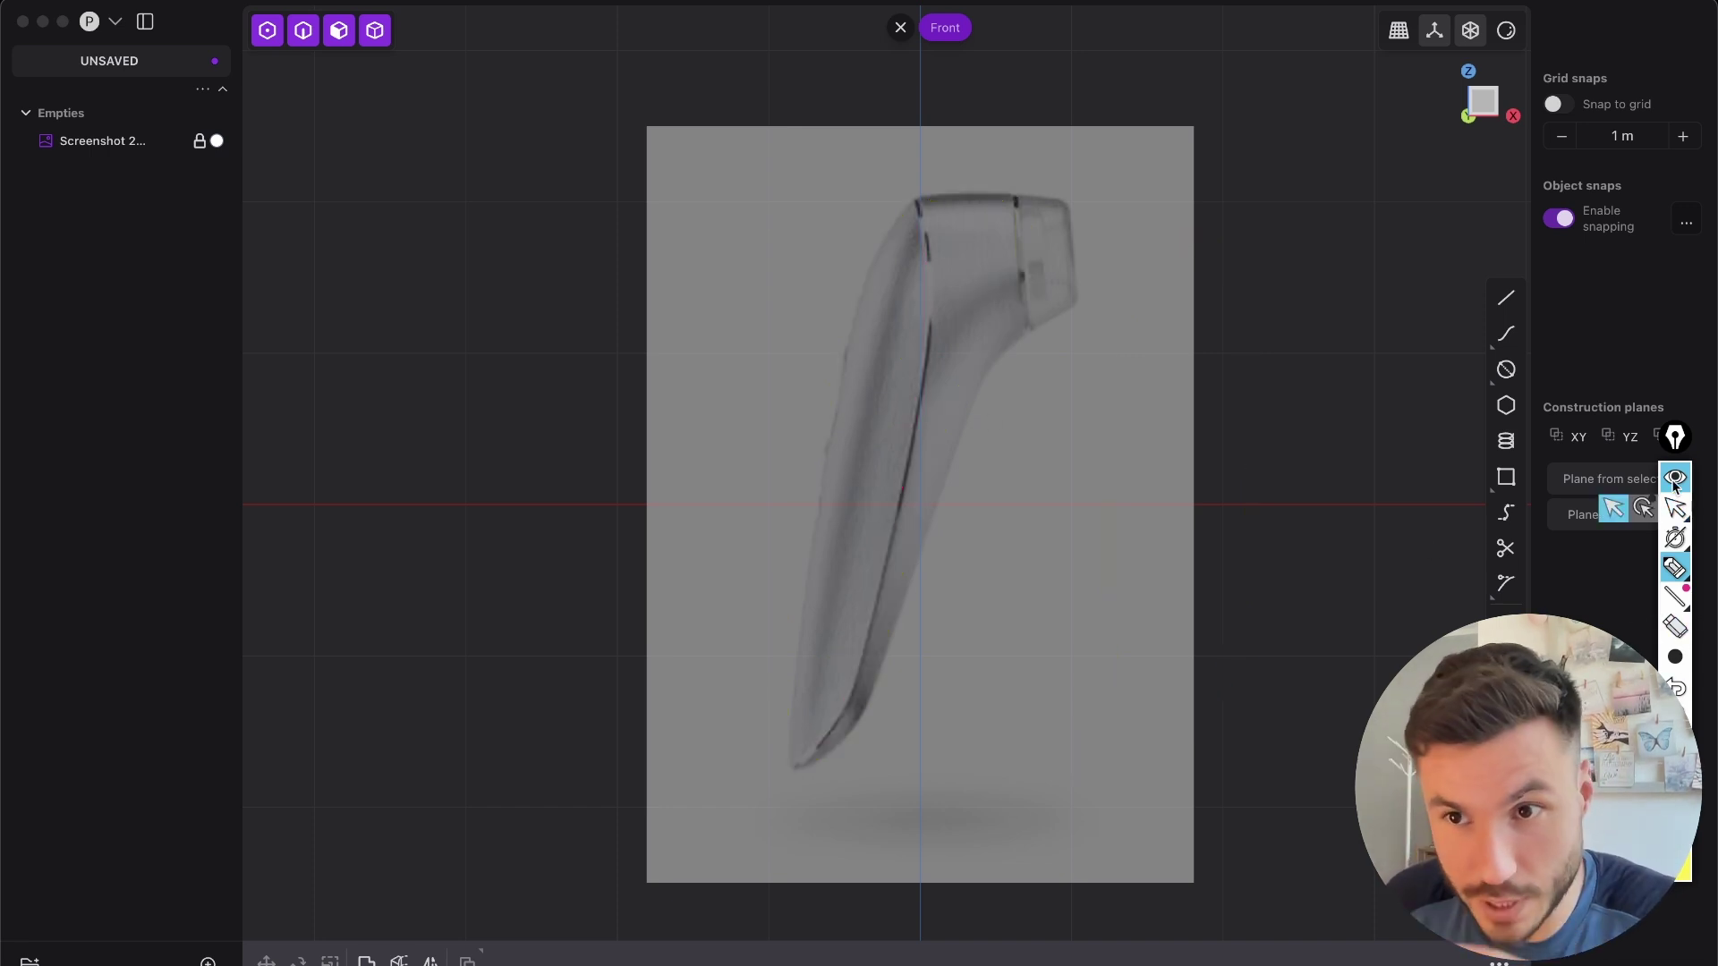
- Draw a seven-point control curve in the front view along the device's parting line, from the head's upper corner to the handle's lower tip
scroll(1070, 375, "up", 3)
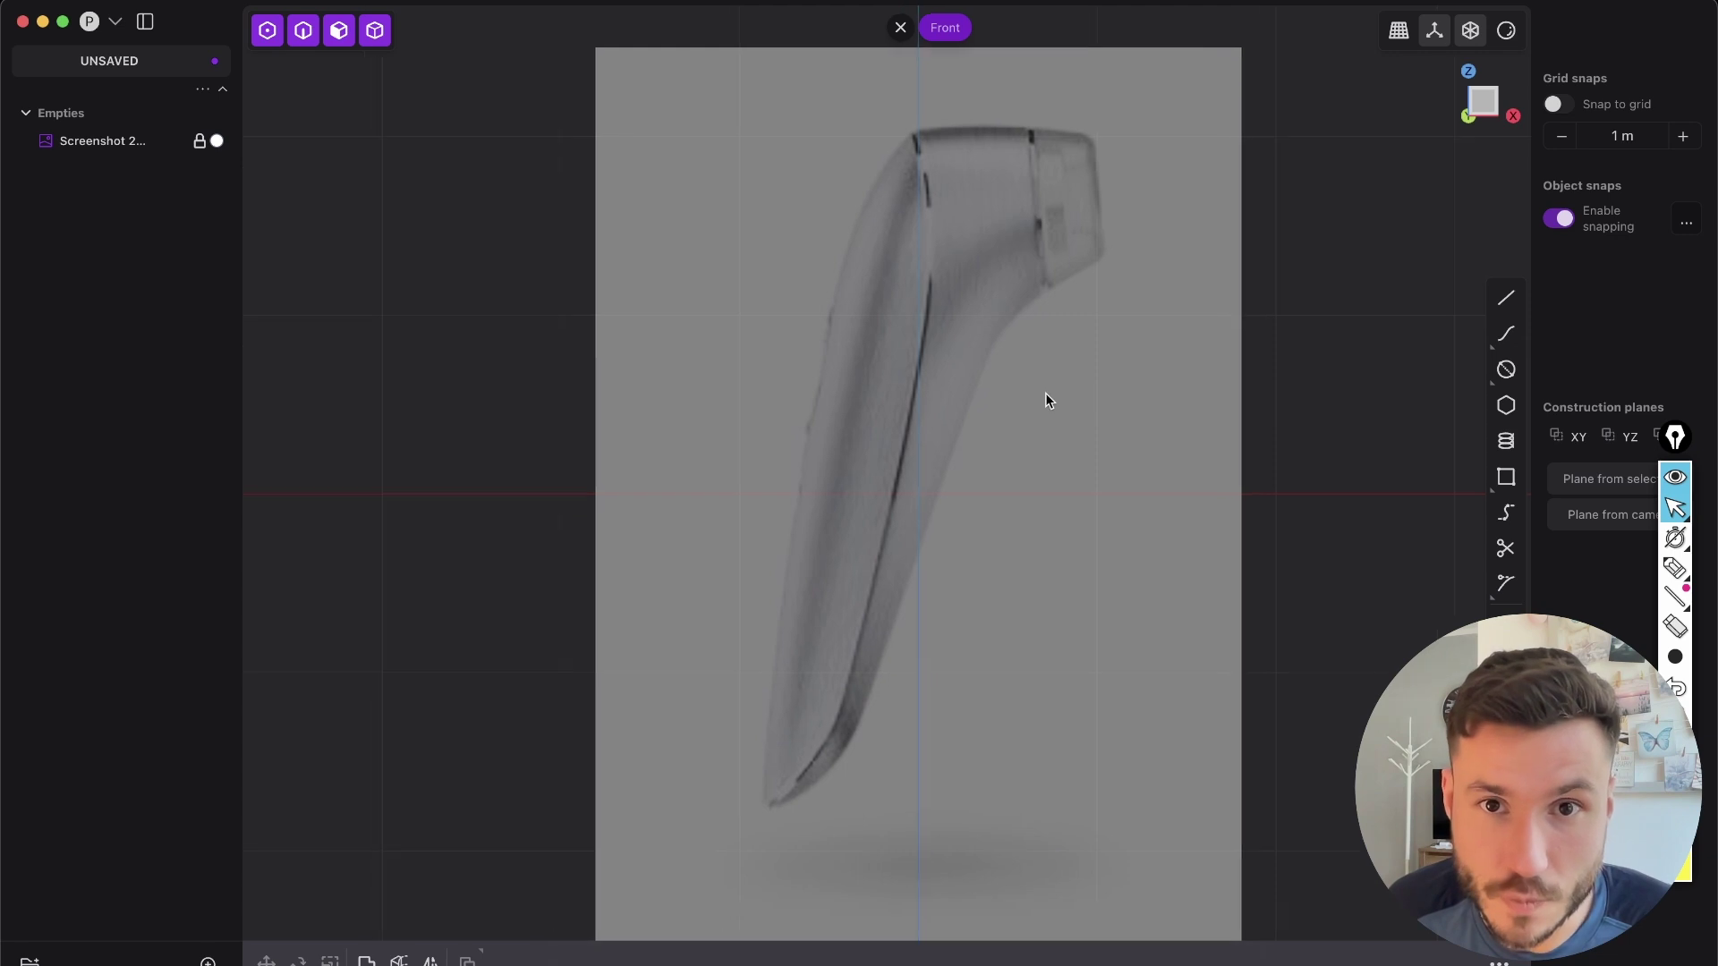
mouse_move(1506, 335)
left_click(1465, 349)
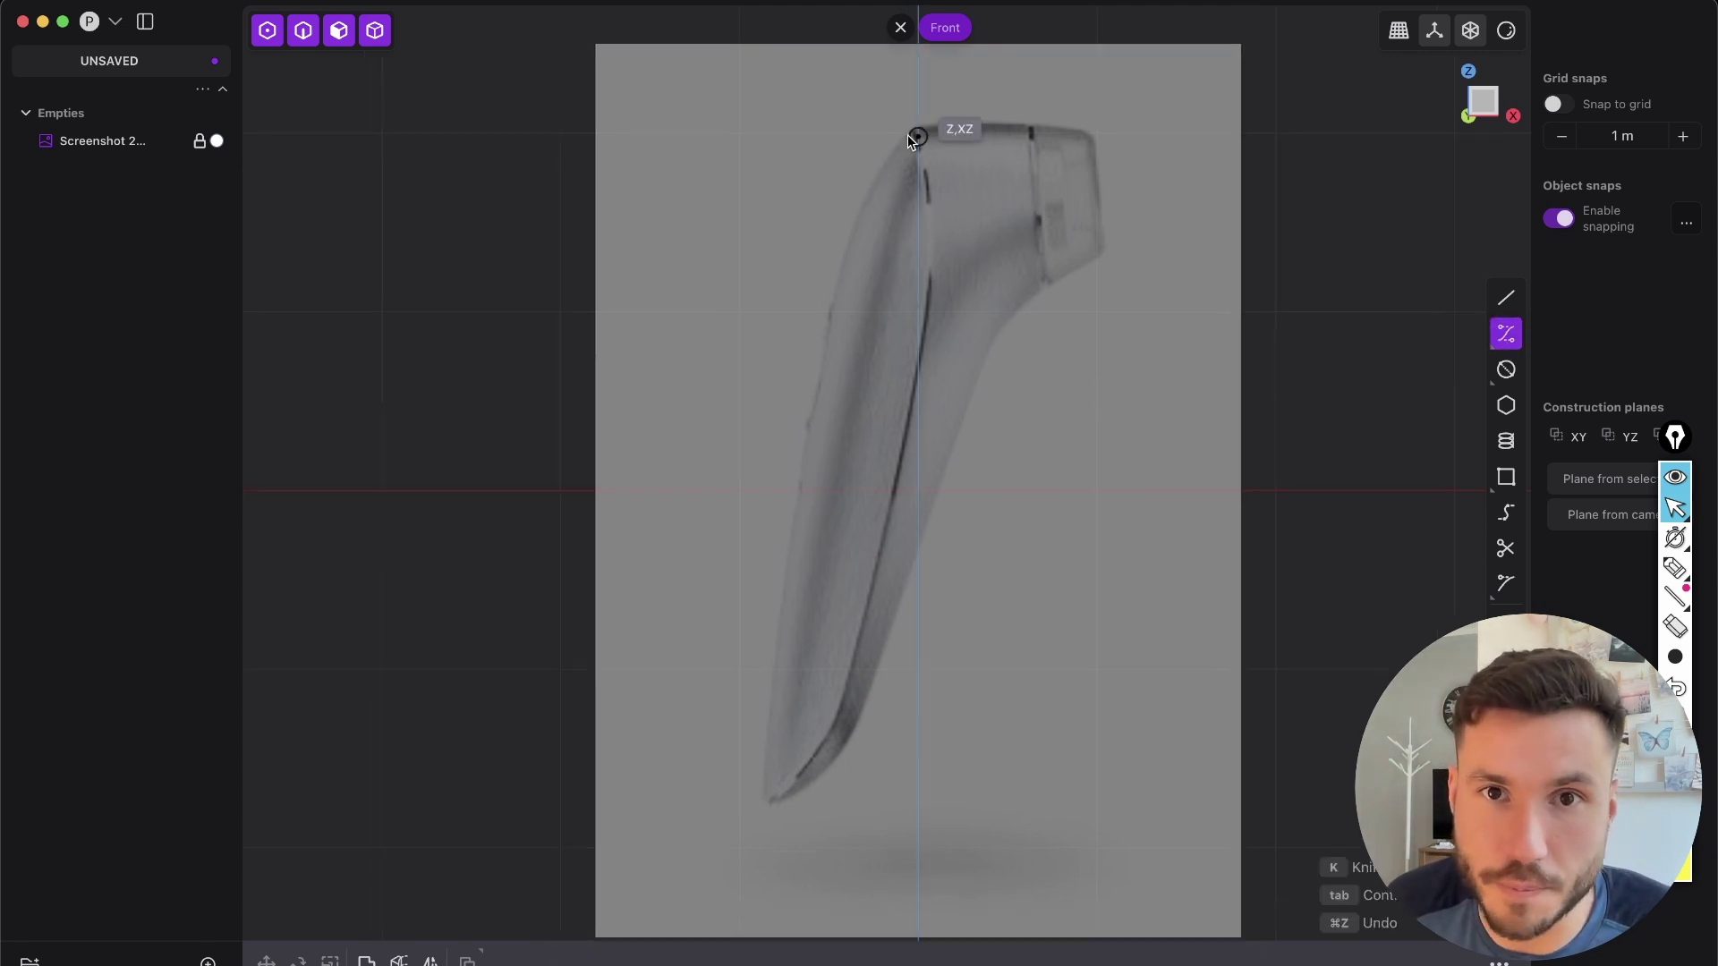
scroll(899, 184, "up", 2)
scroll(898, 185, "up", 2)
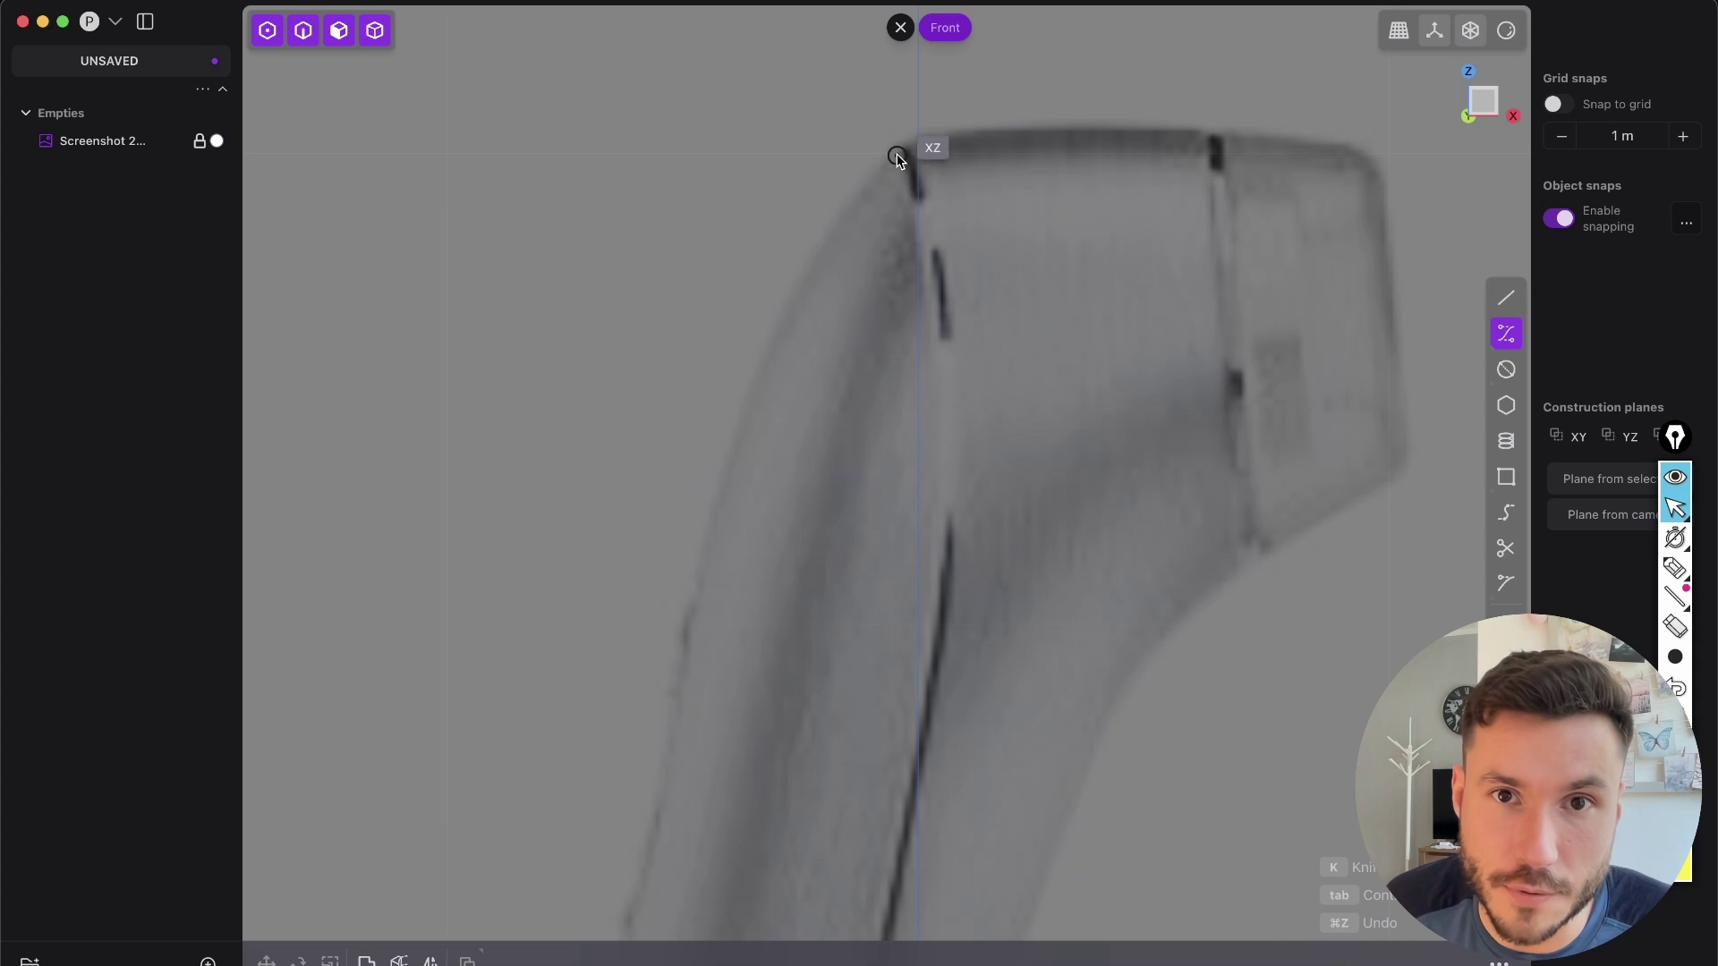
left_click(900, 153)
scroll(989, 404, "down", 4)
middle_click_drag(1010, 429, 1043, 143, "shift")
left_click(1031, 311)
left_click(971, 448)
left_click(936, 676)
left_click(906, 736)
left_click(828, 816)
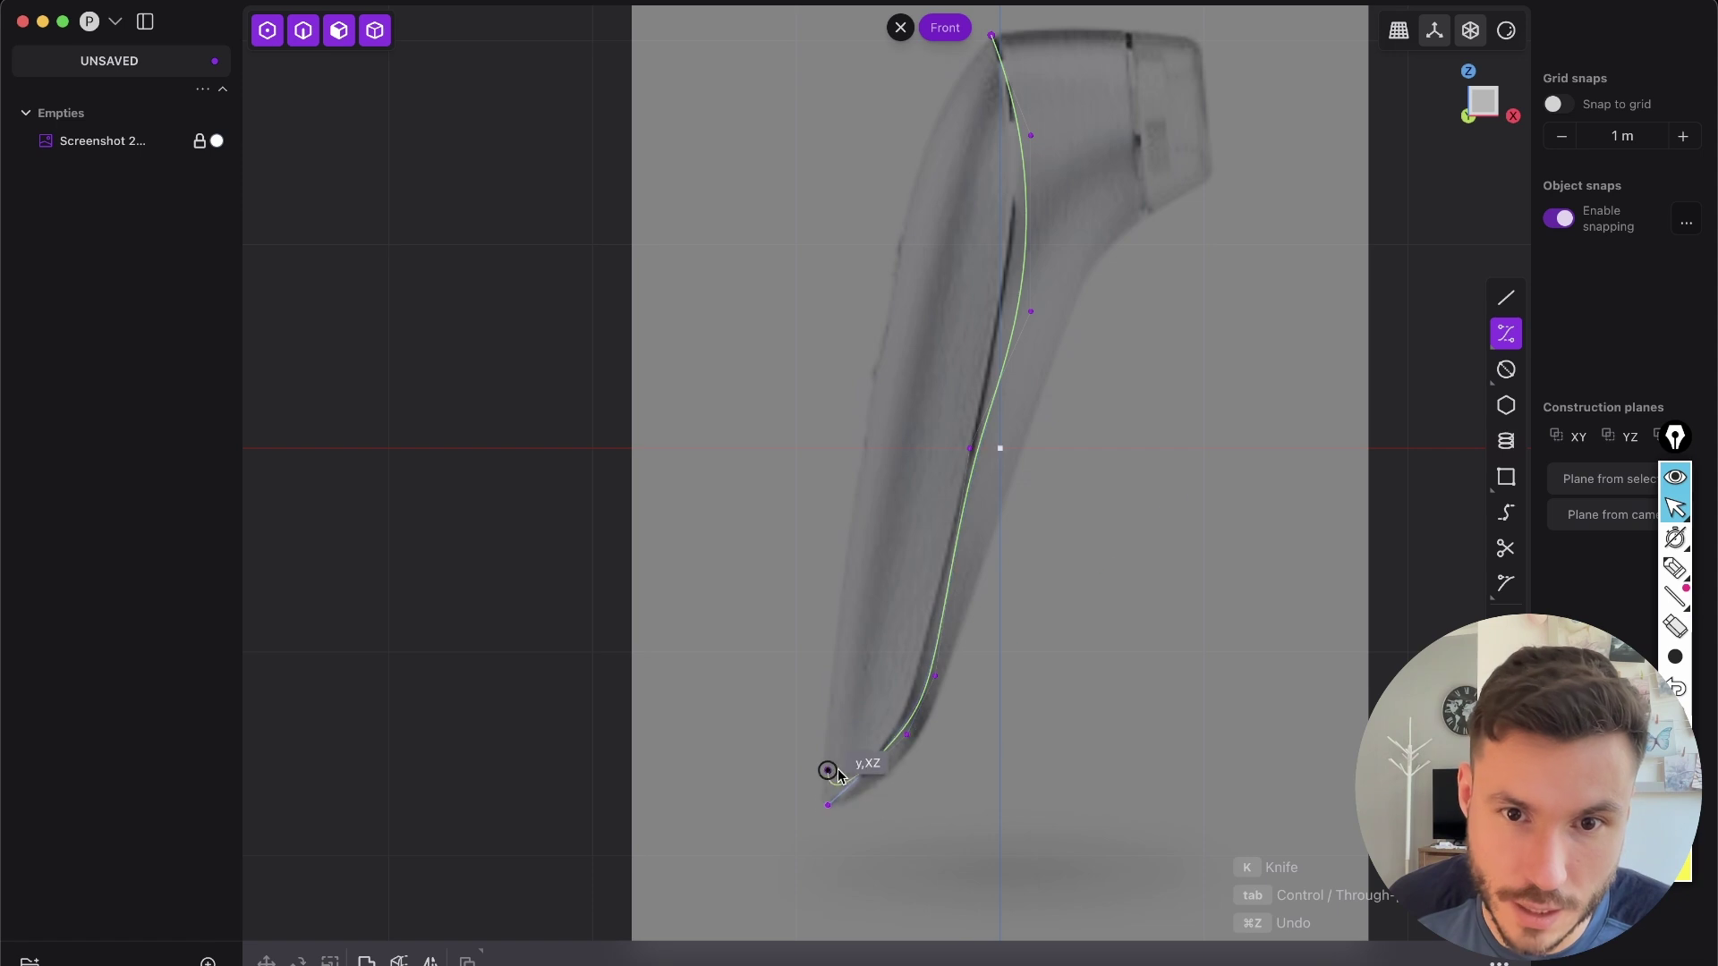
key("Return")
- Move the curve's control points so that it follows the dark parting line in the reference image
scroll(1009, 302, "down", 2)
scroll(1025, 224, "up", 3)
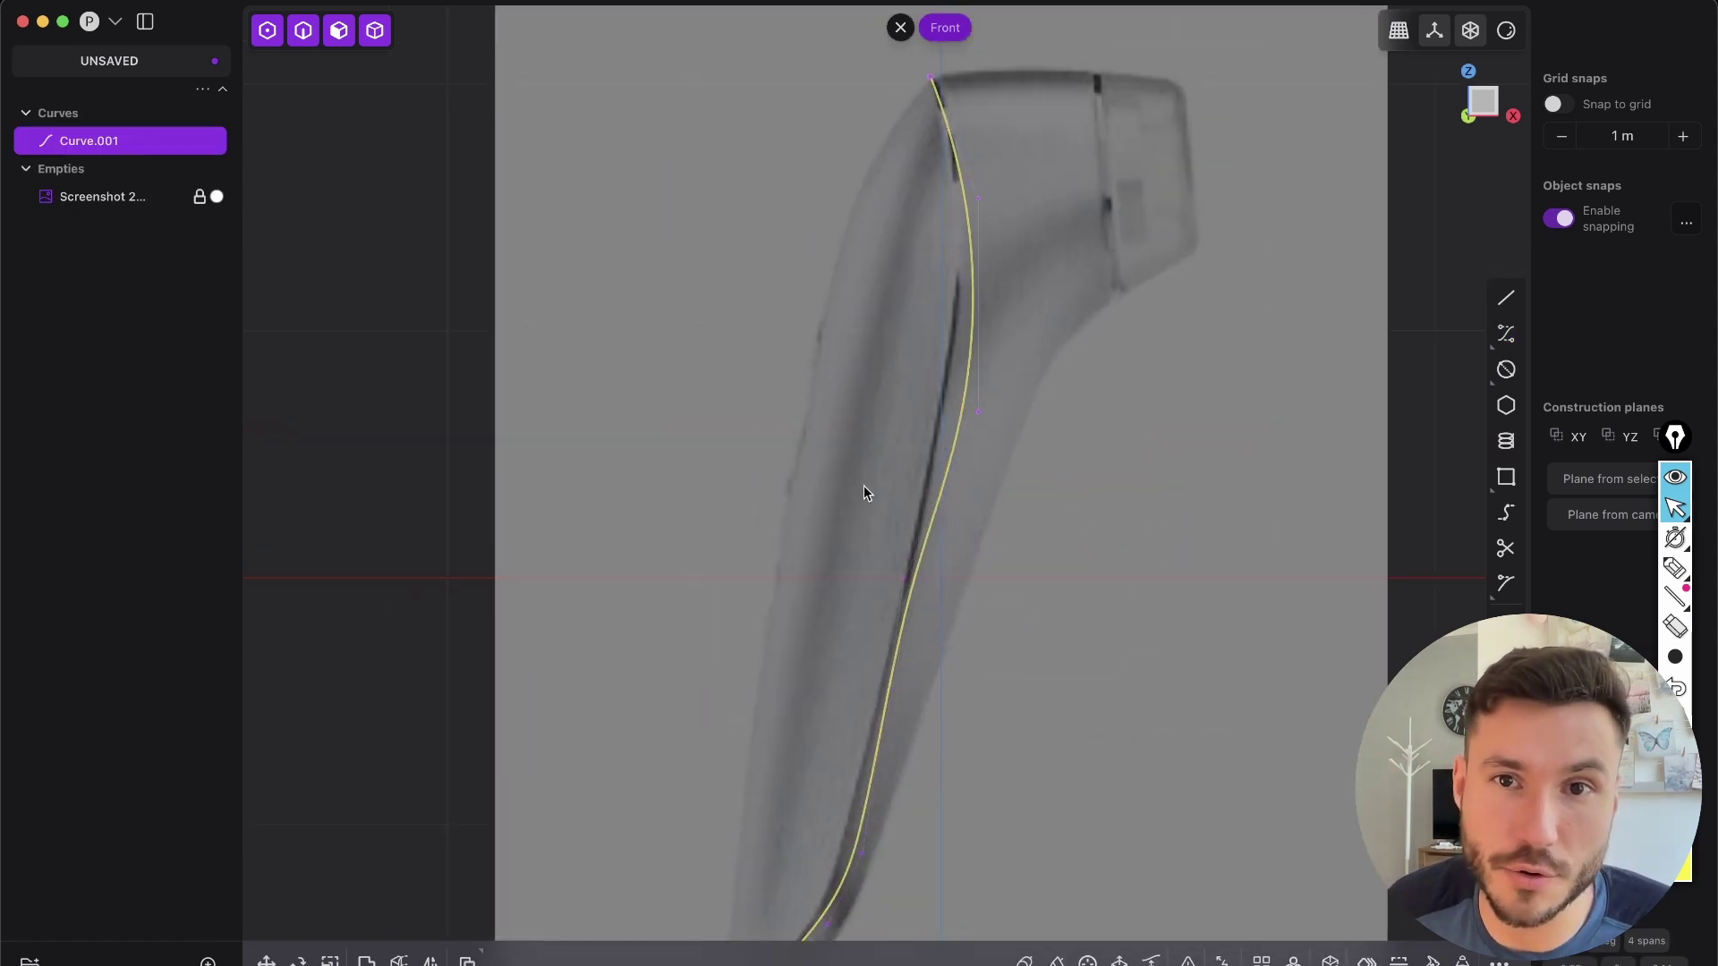
scroll(997, 231, "up", 2)
left_click(991, 195)
left_click(965, 188)
left_click_drag(973, 449, 942, 448)
middle_click_drag(927, 708, 984, 440, "shift")
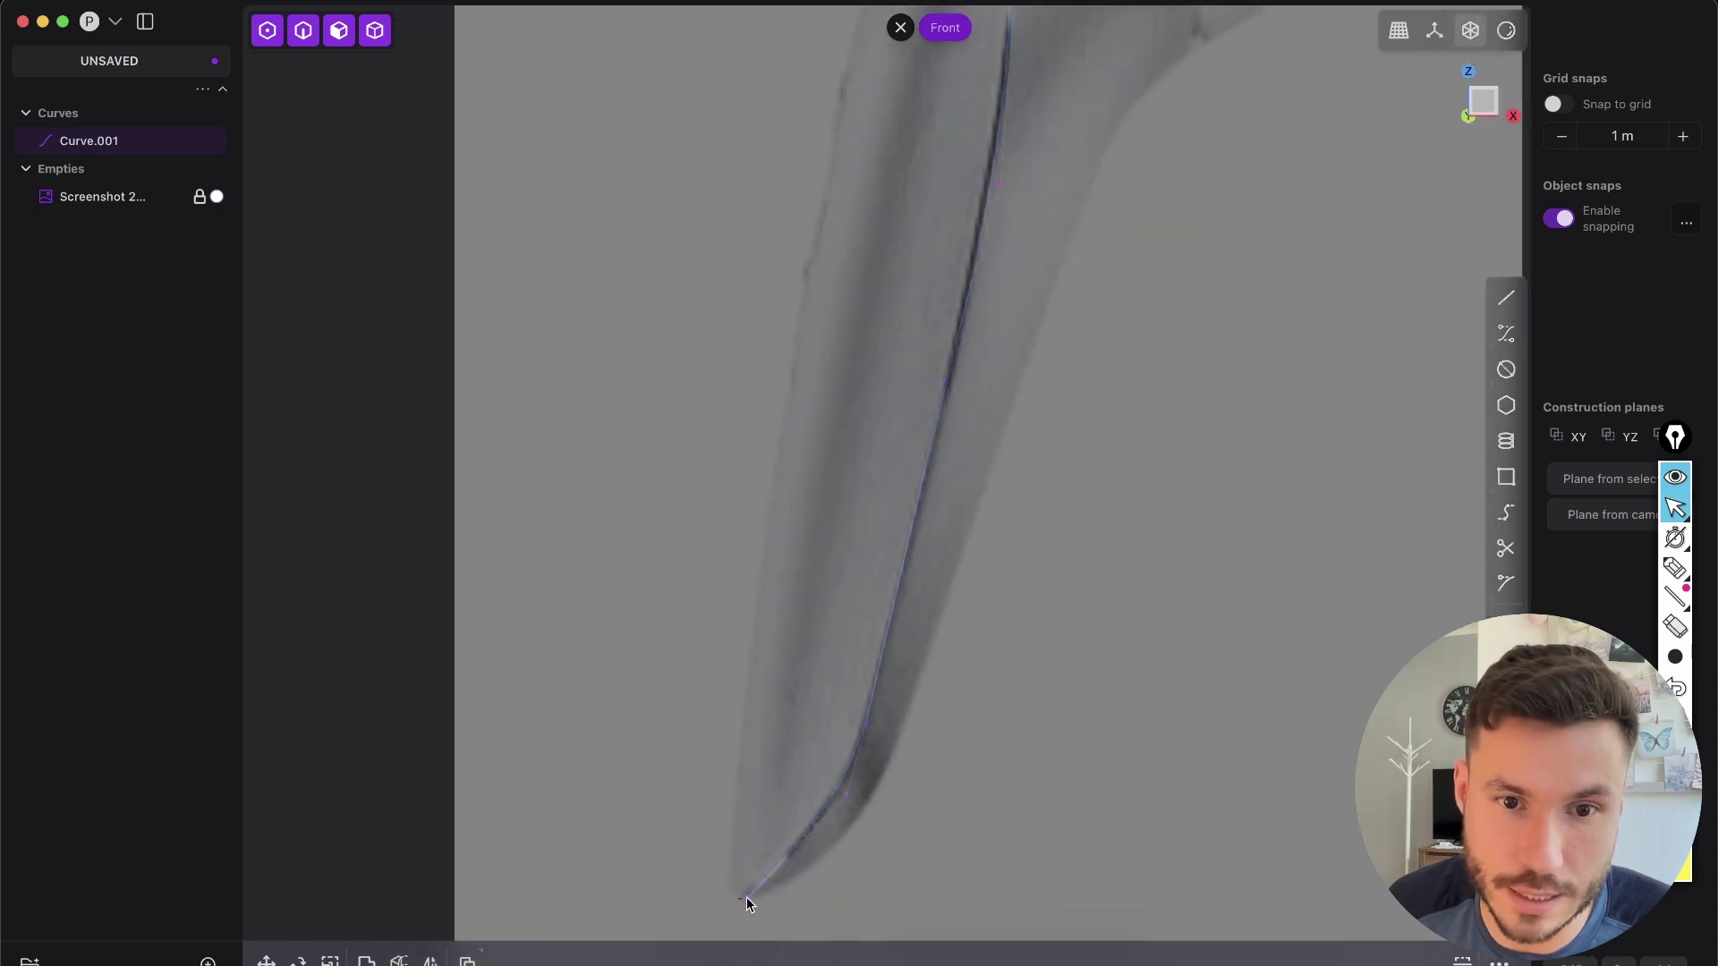
- Check the parting-line curve's fit along its length, alternating between control-point and edge selection
scroll(985, 367, "down", 3)
key("2")
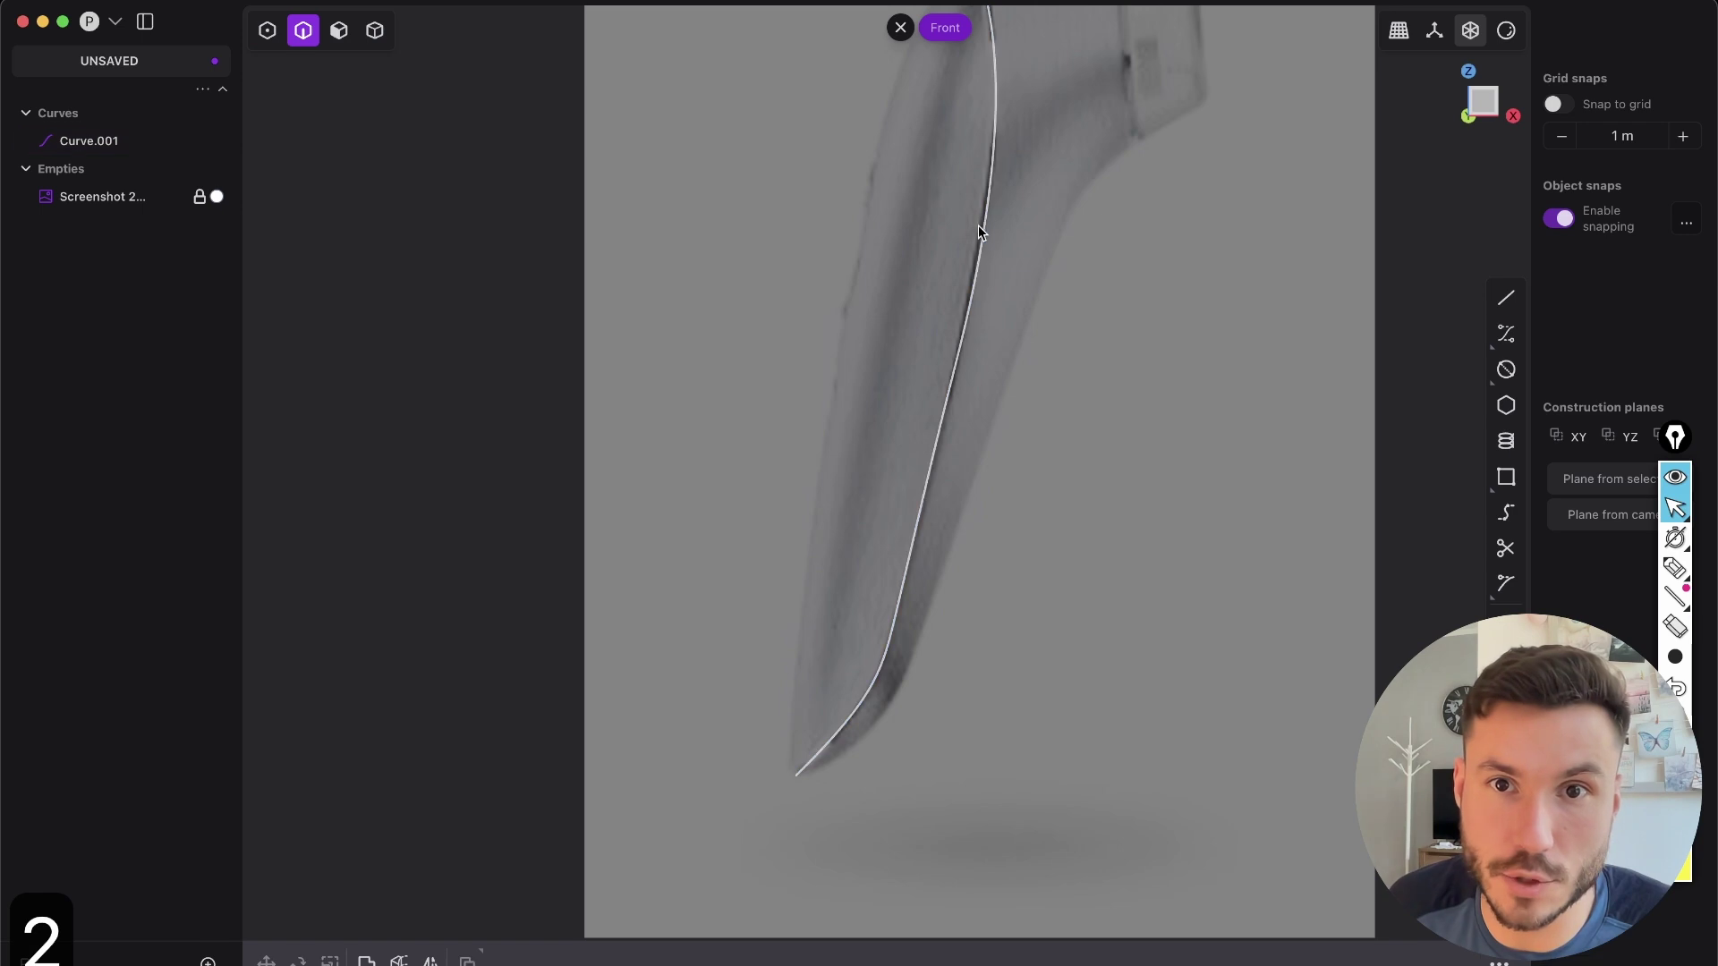
left_click(980, 233)
scroll(989, 291, "up", 1)
key("1")
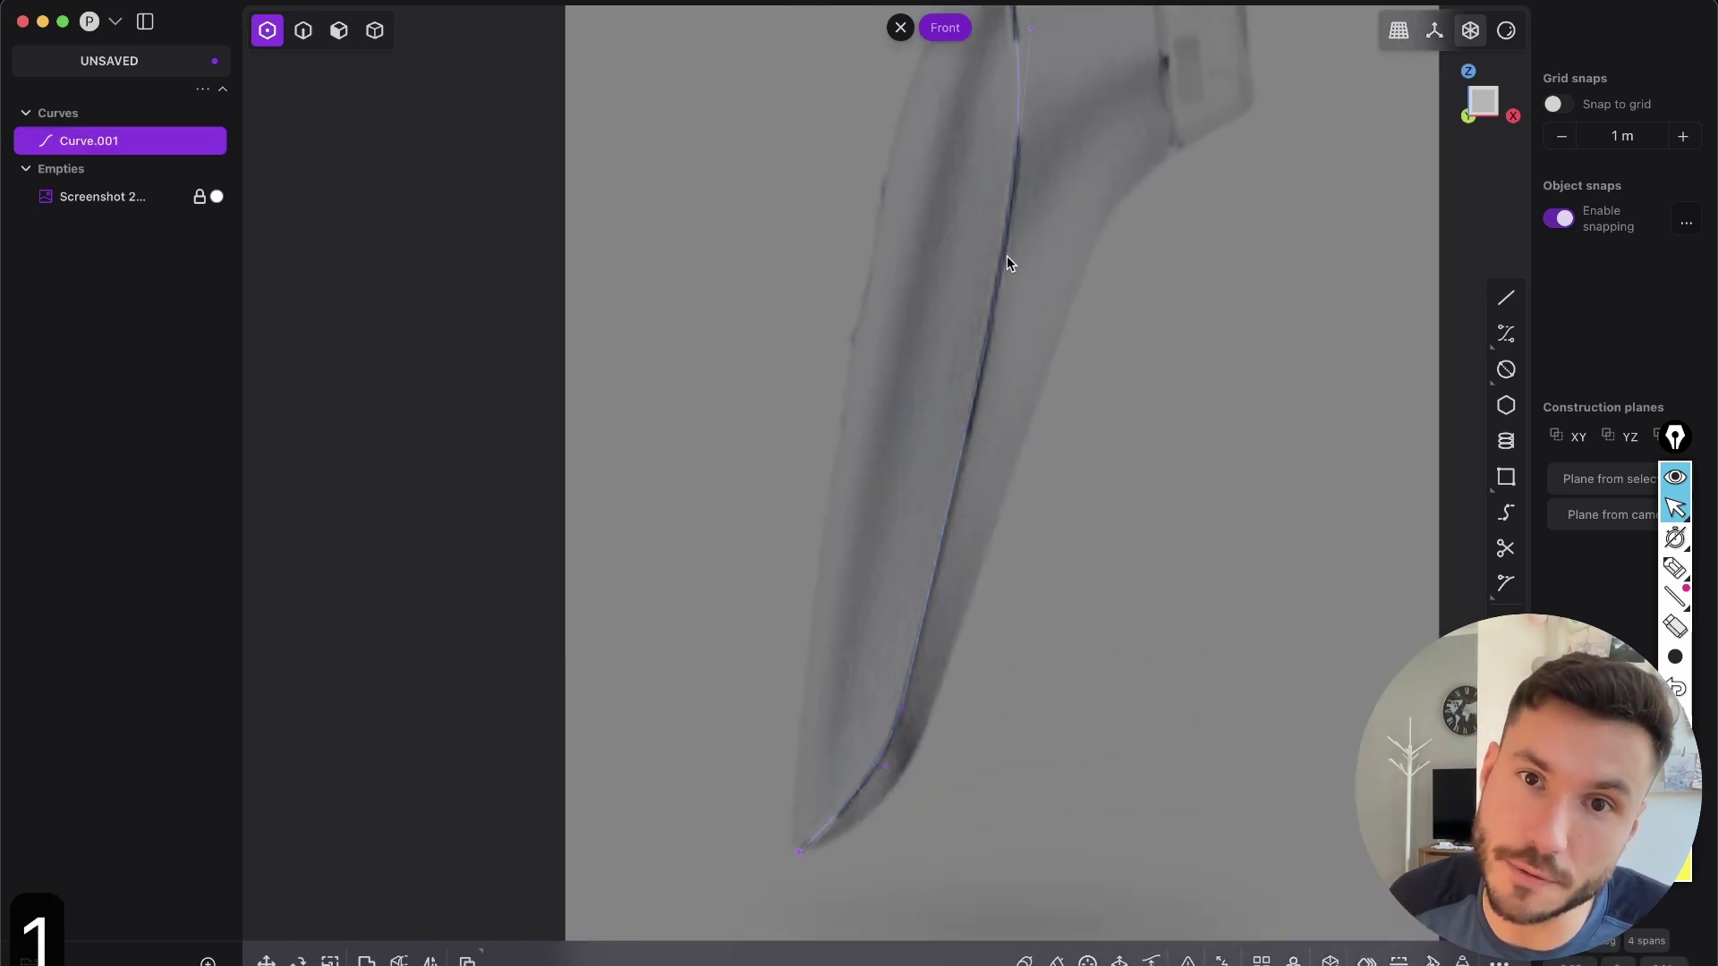
key("2")
key("1")
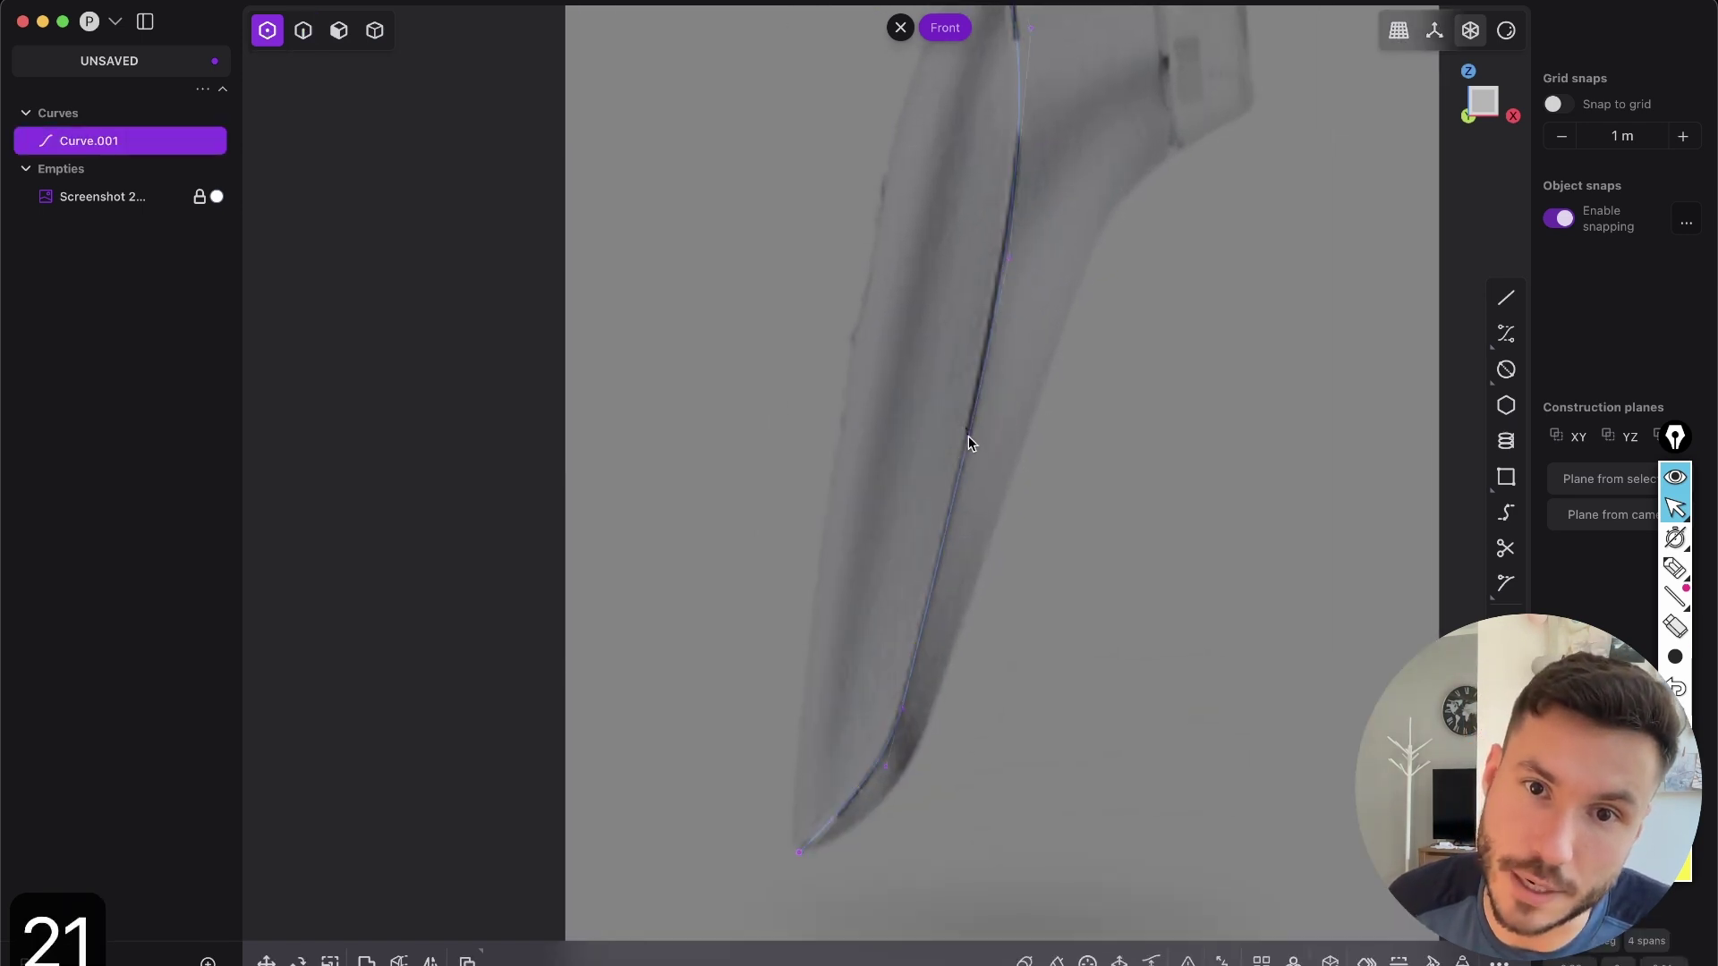
left_click(968, 437)
scroll(1063, 246, "down", 3)
middle_click_drag(1059, 270, 1050, 355, "shift")
key("2")
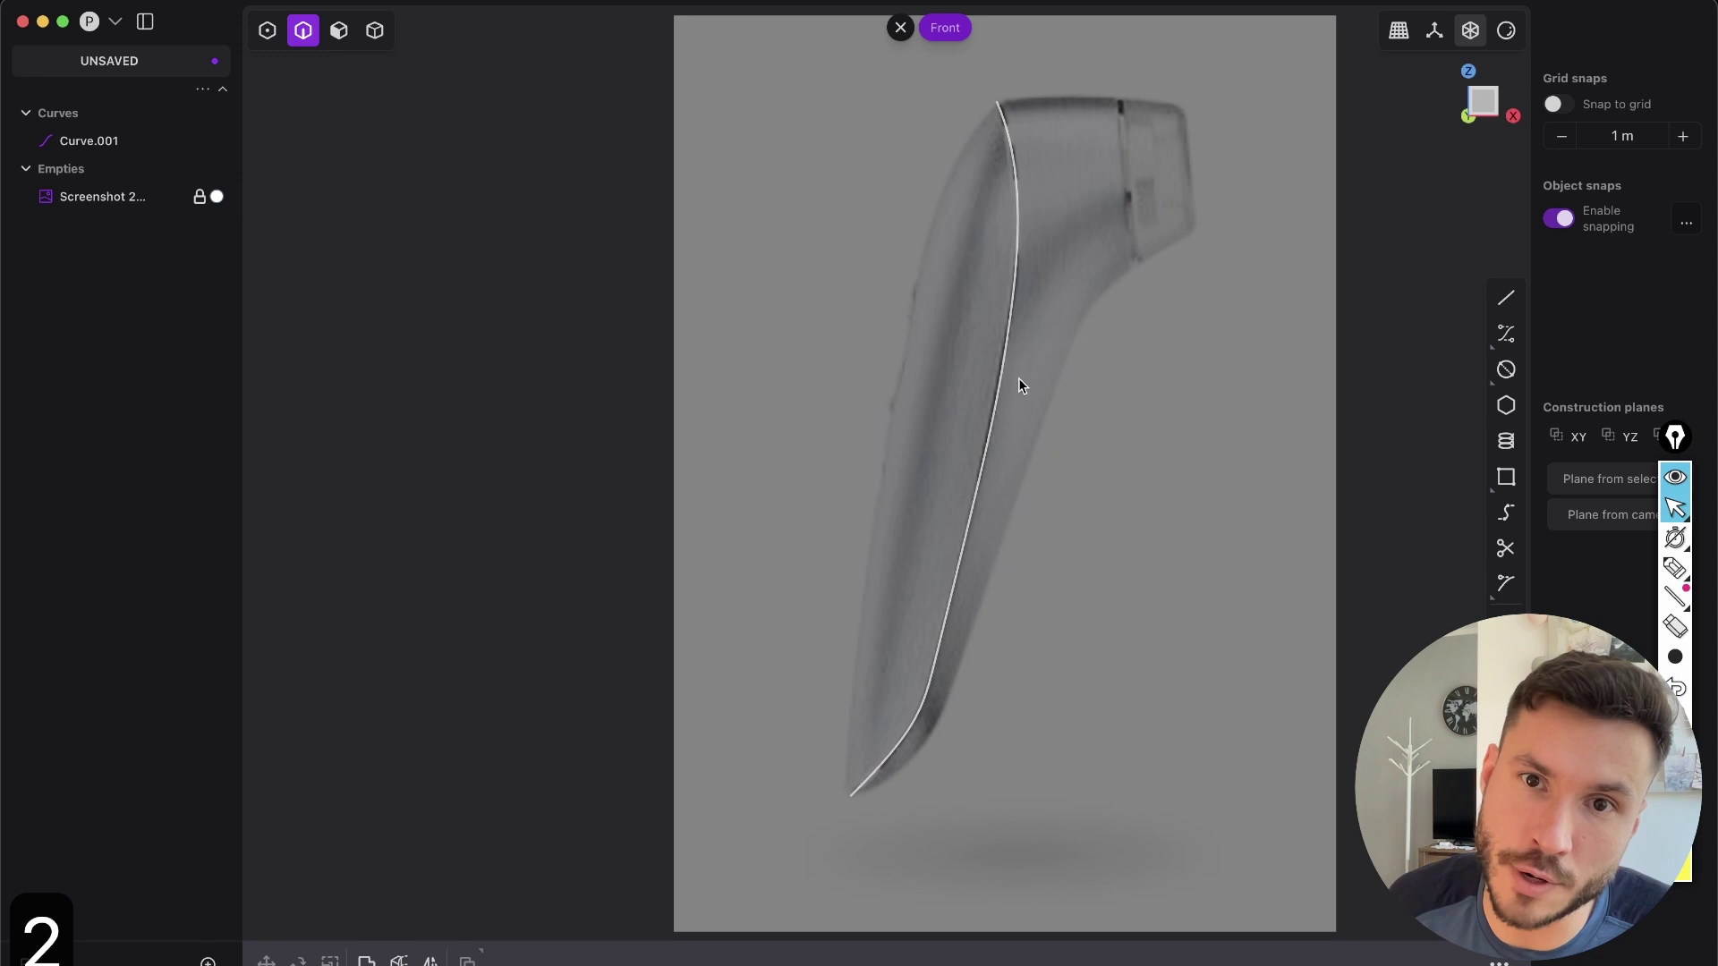
key("1")
scroll(1029, 192, "up", 2)
key("2")
left_click(988, 207)
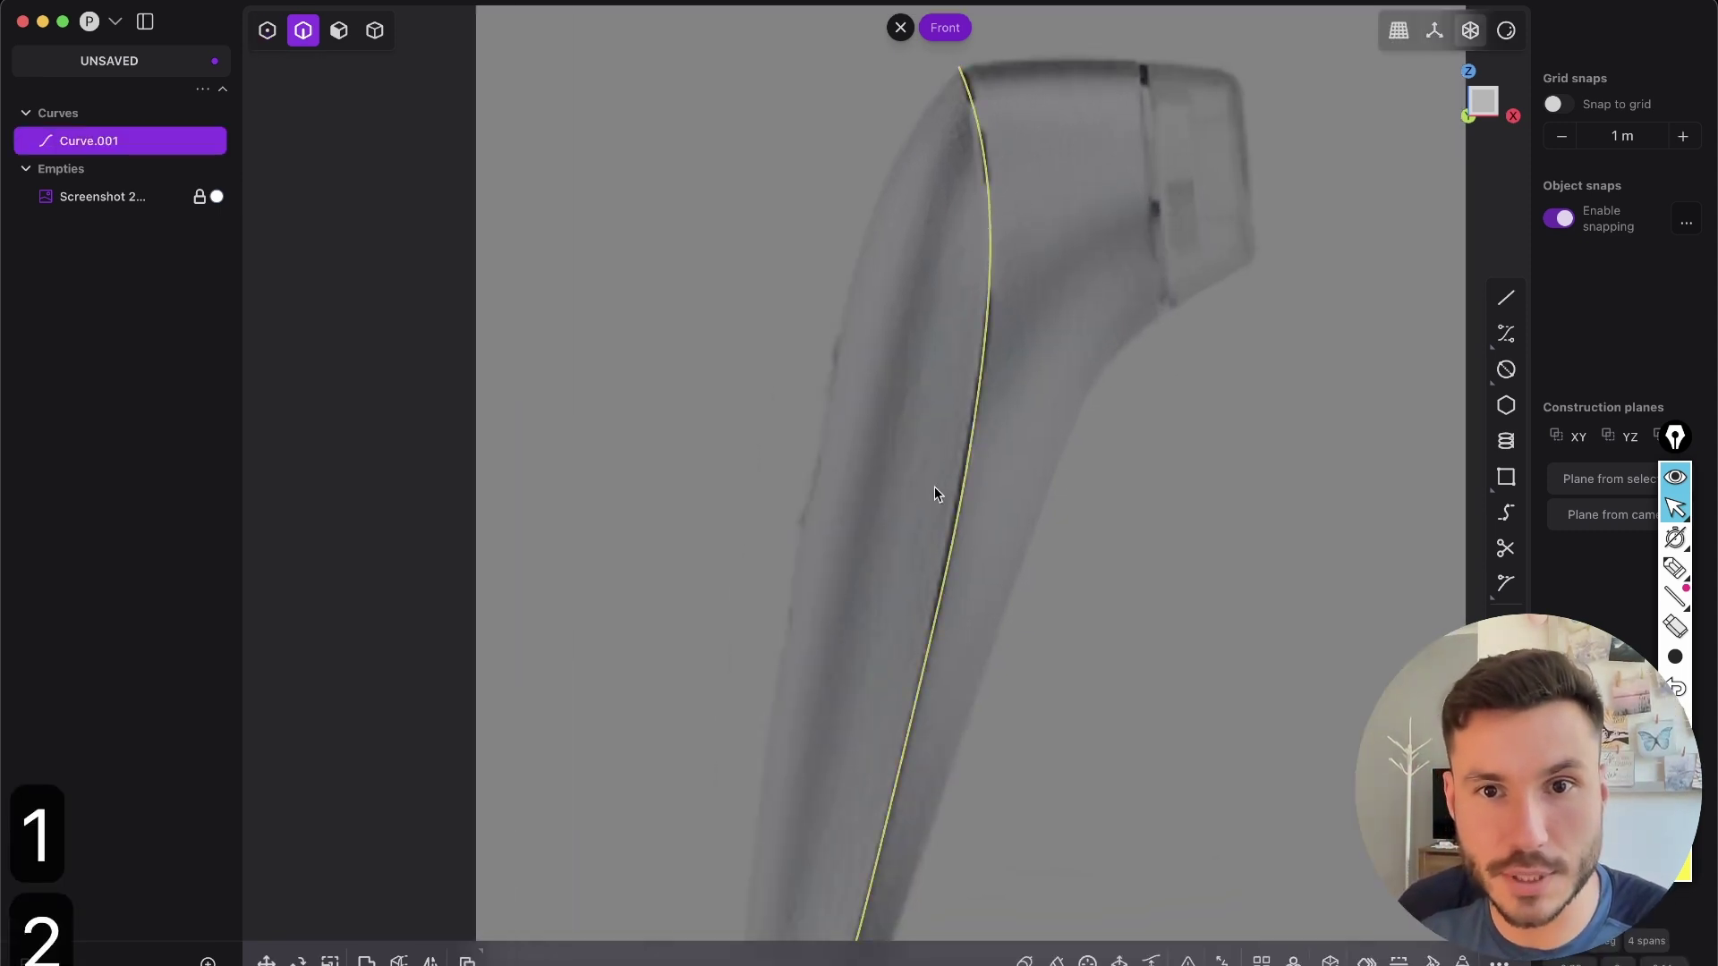
key("1")
left_click(979, 432)
- Turn the viewport grid and axes back on and return to the front view
scroll(995, 365, "down", 5)
middle_click_drag(937, 299, 1110, 302)
key("2")
middle_click_drag(1007, 330, 951, 360)
left_click(1434, 34)
left_click(1492, 104)
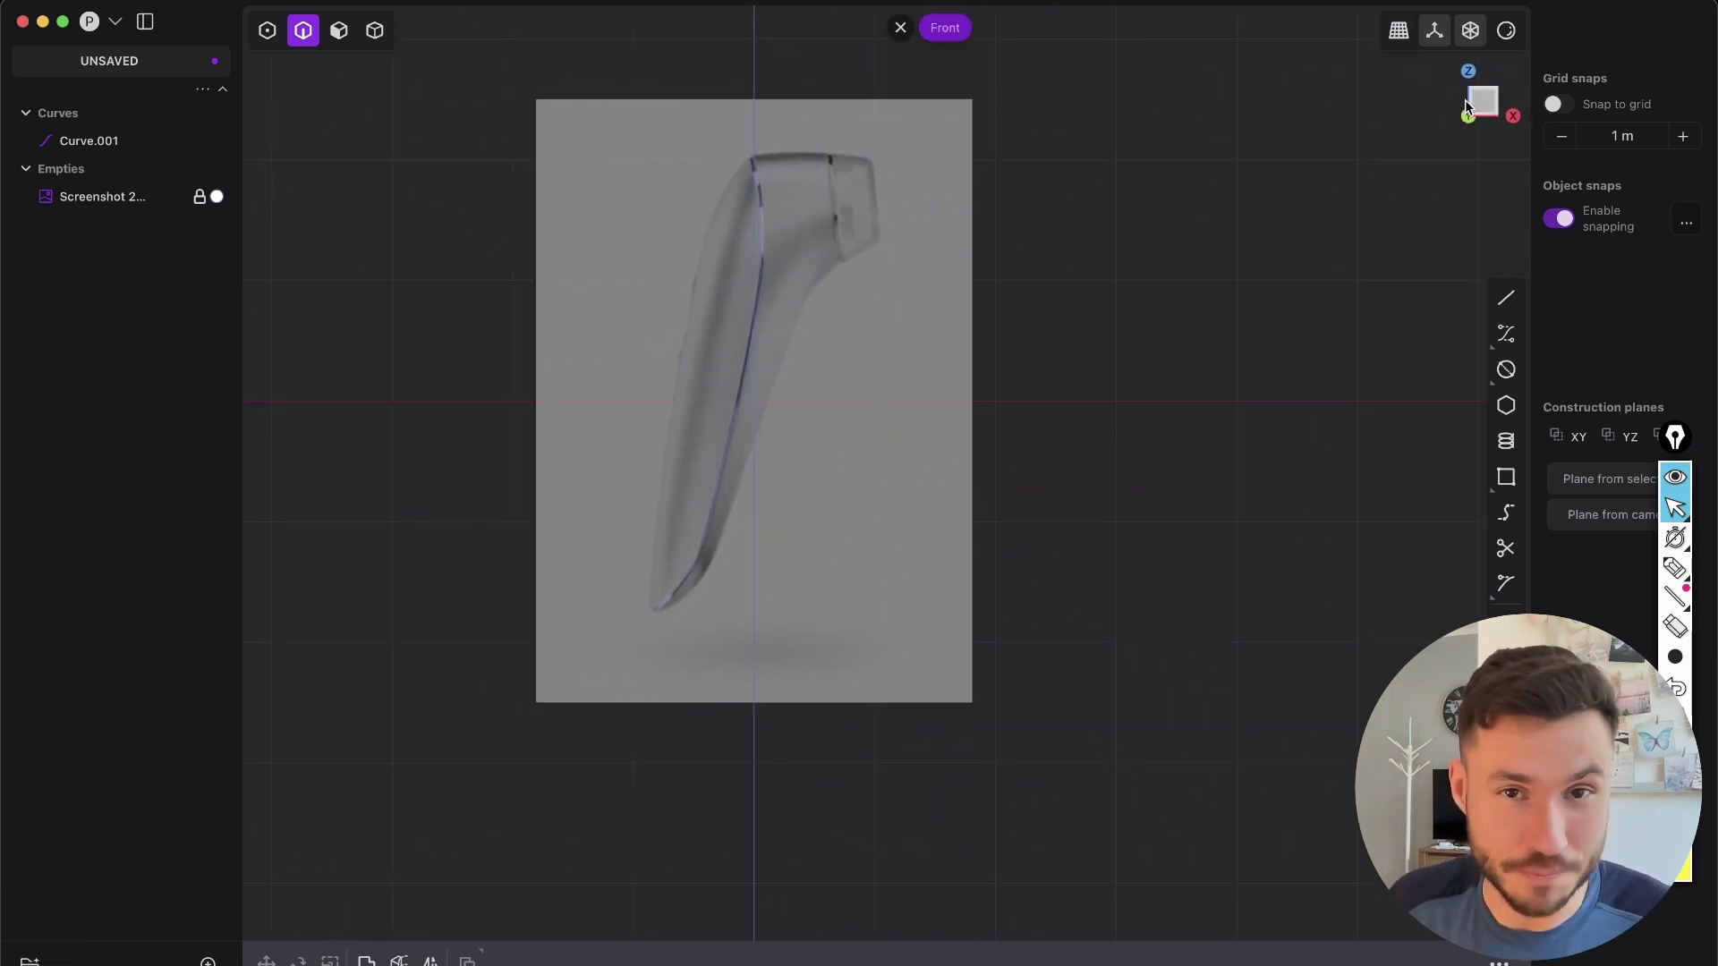
- Examine the parting-line curve beside the reference image from the front and from angled views
scroll(635, 358, "down", 3)
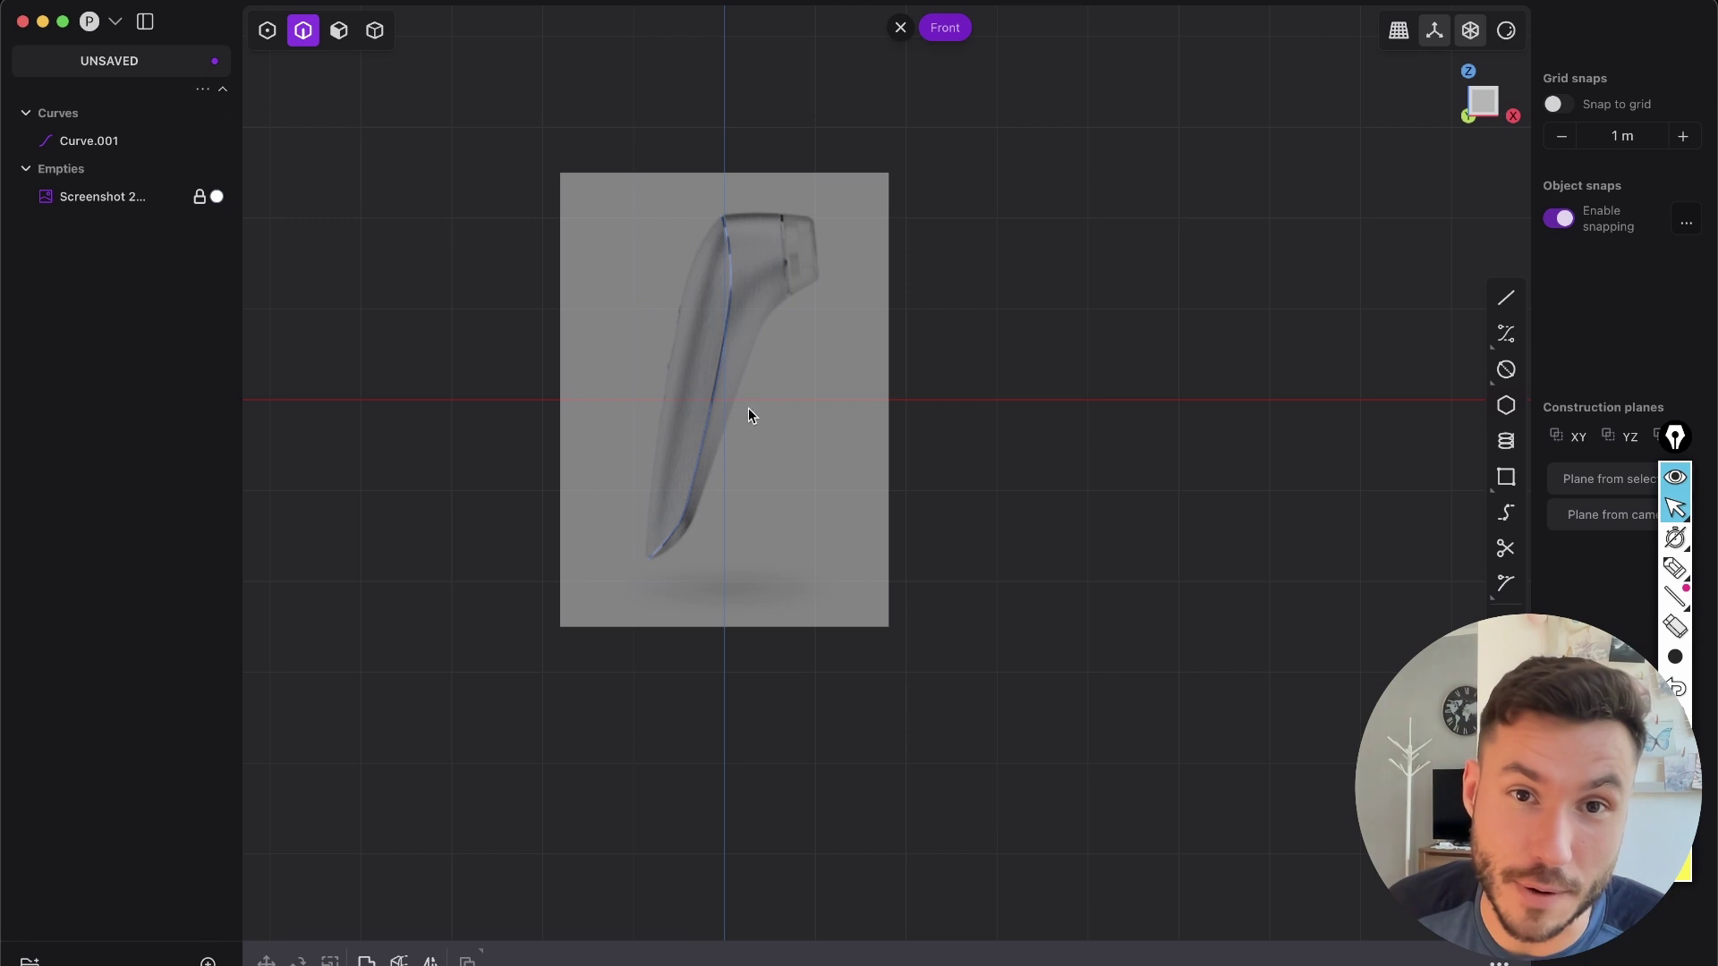
middle_click_drag(738, 451, 830, 413, "shift")
scroll(830, 421, "down", 1)
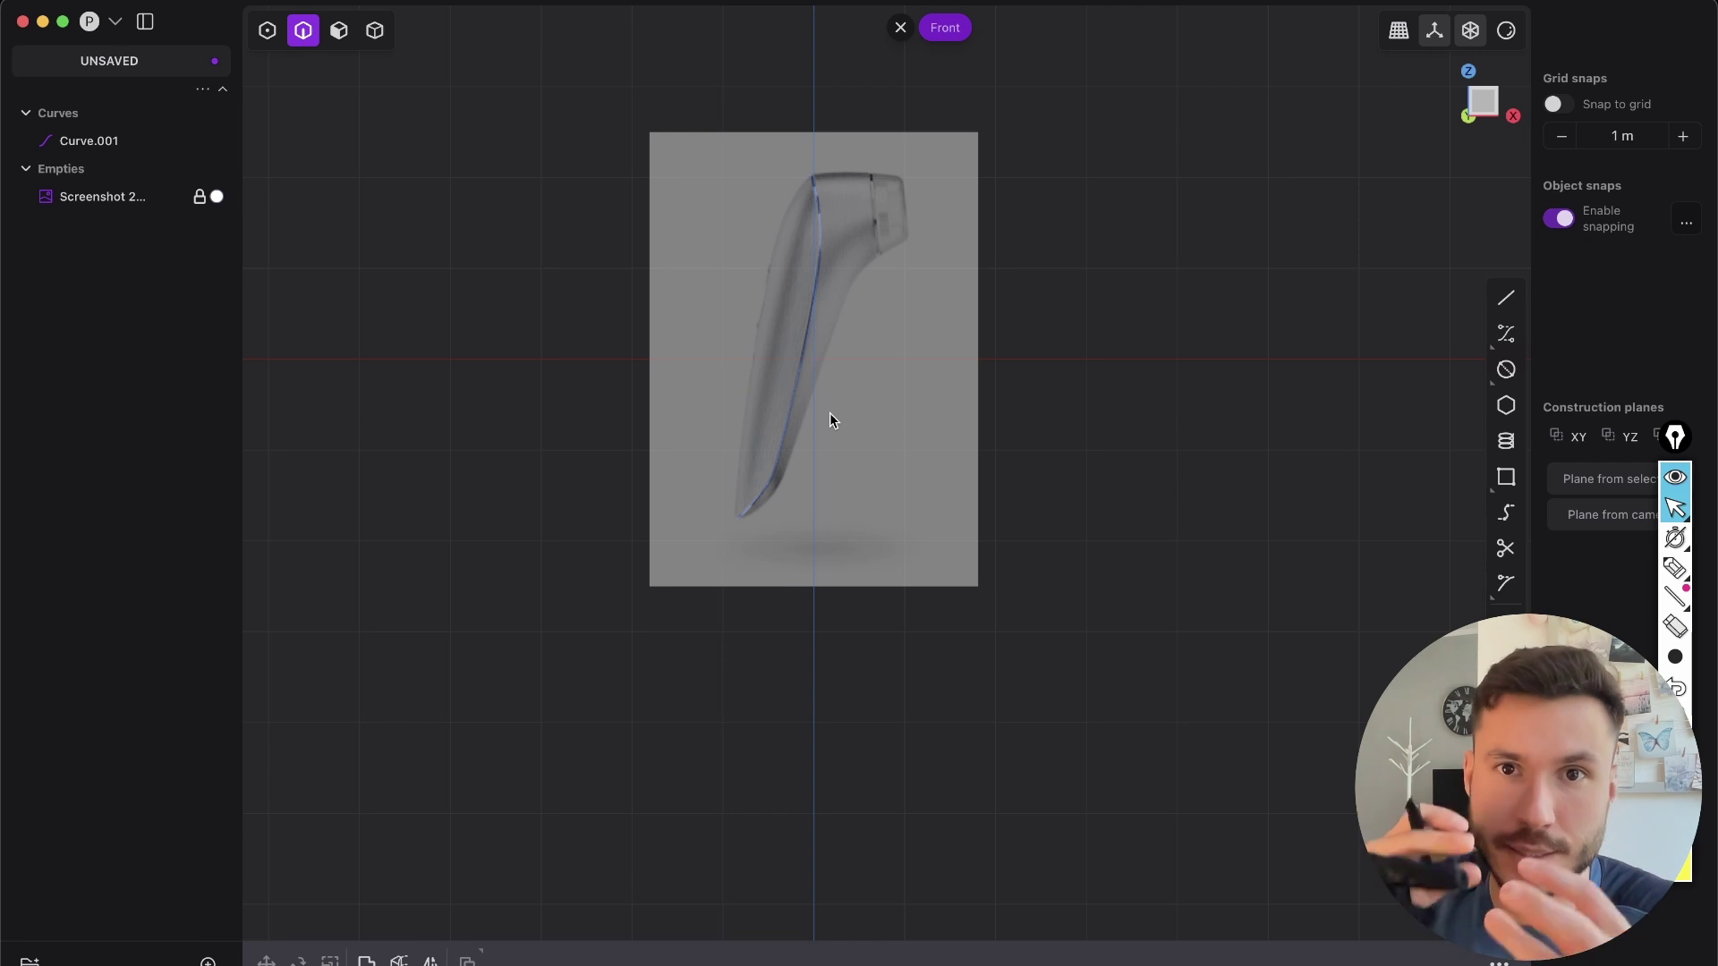
scroll(818, 205, "up", 3)
middle_click_drag(818, 205, 905, 281, "shift")
middle_click_drag(926, 201, 1016, 261)
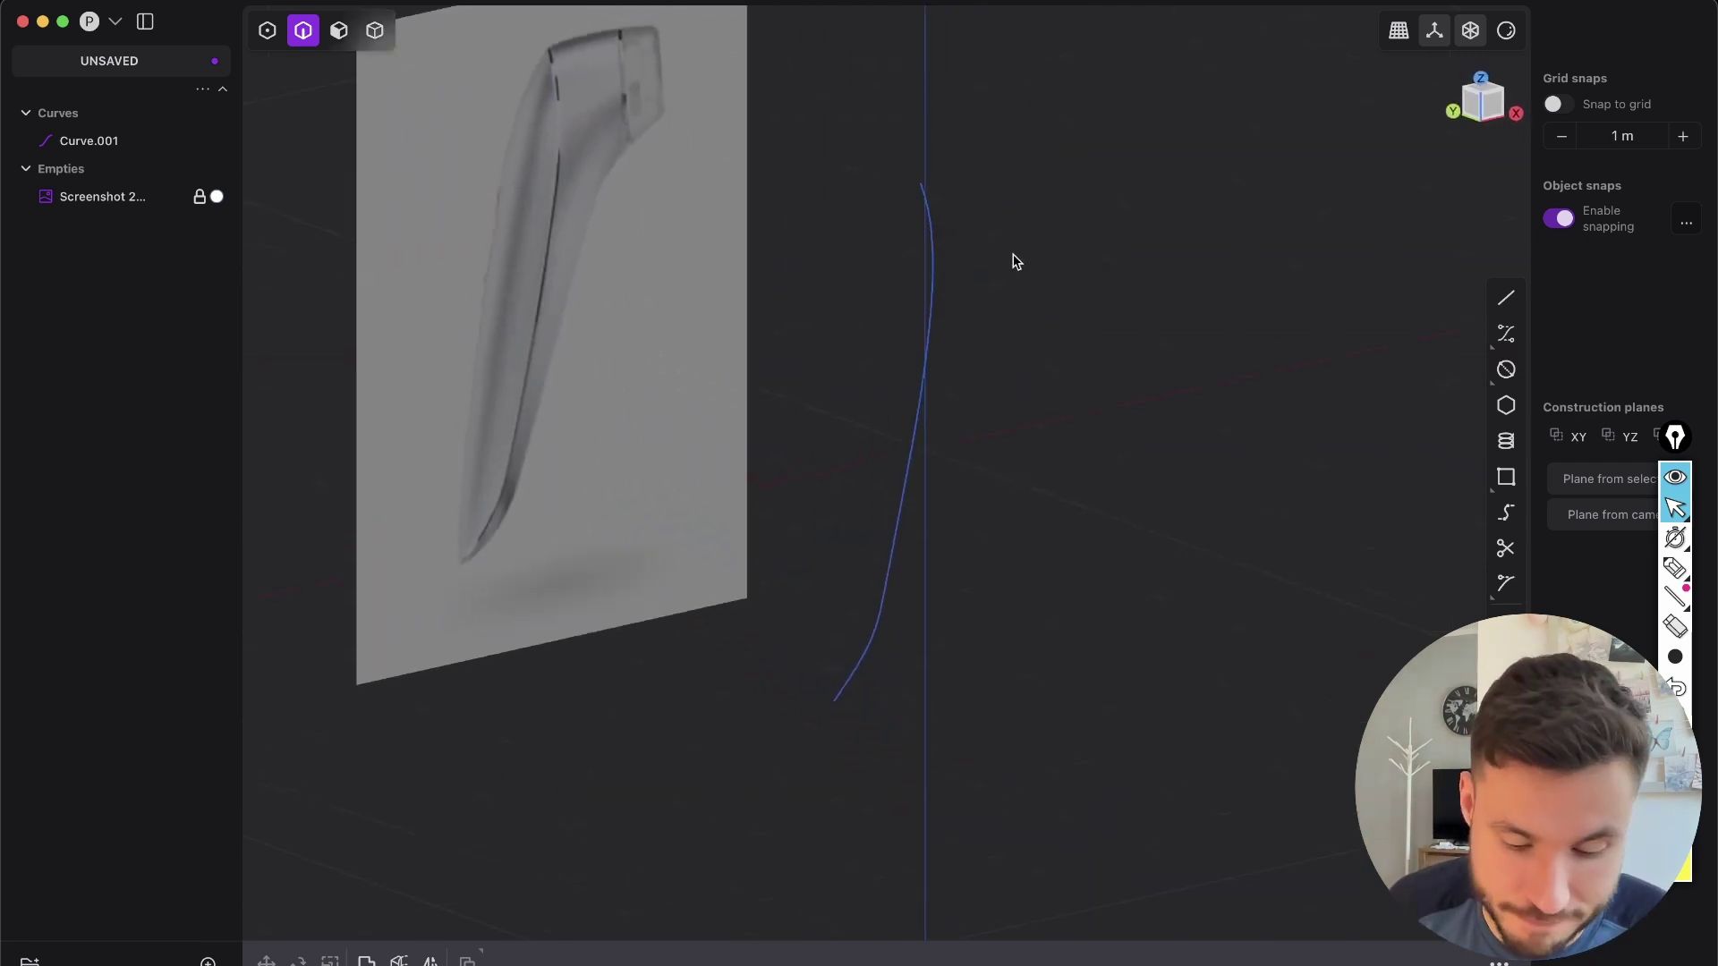
middle_click_drag(917, 235, 998, 191)
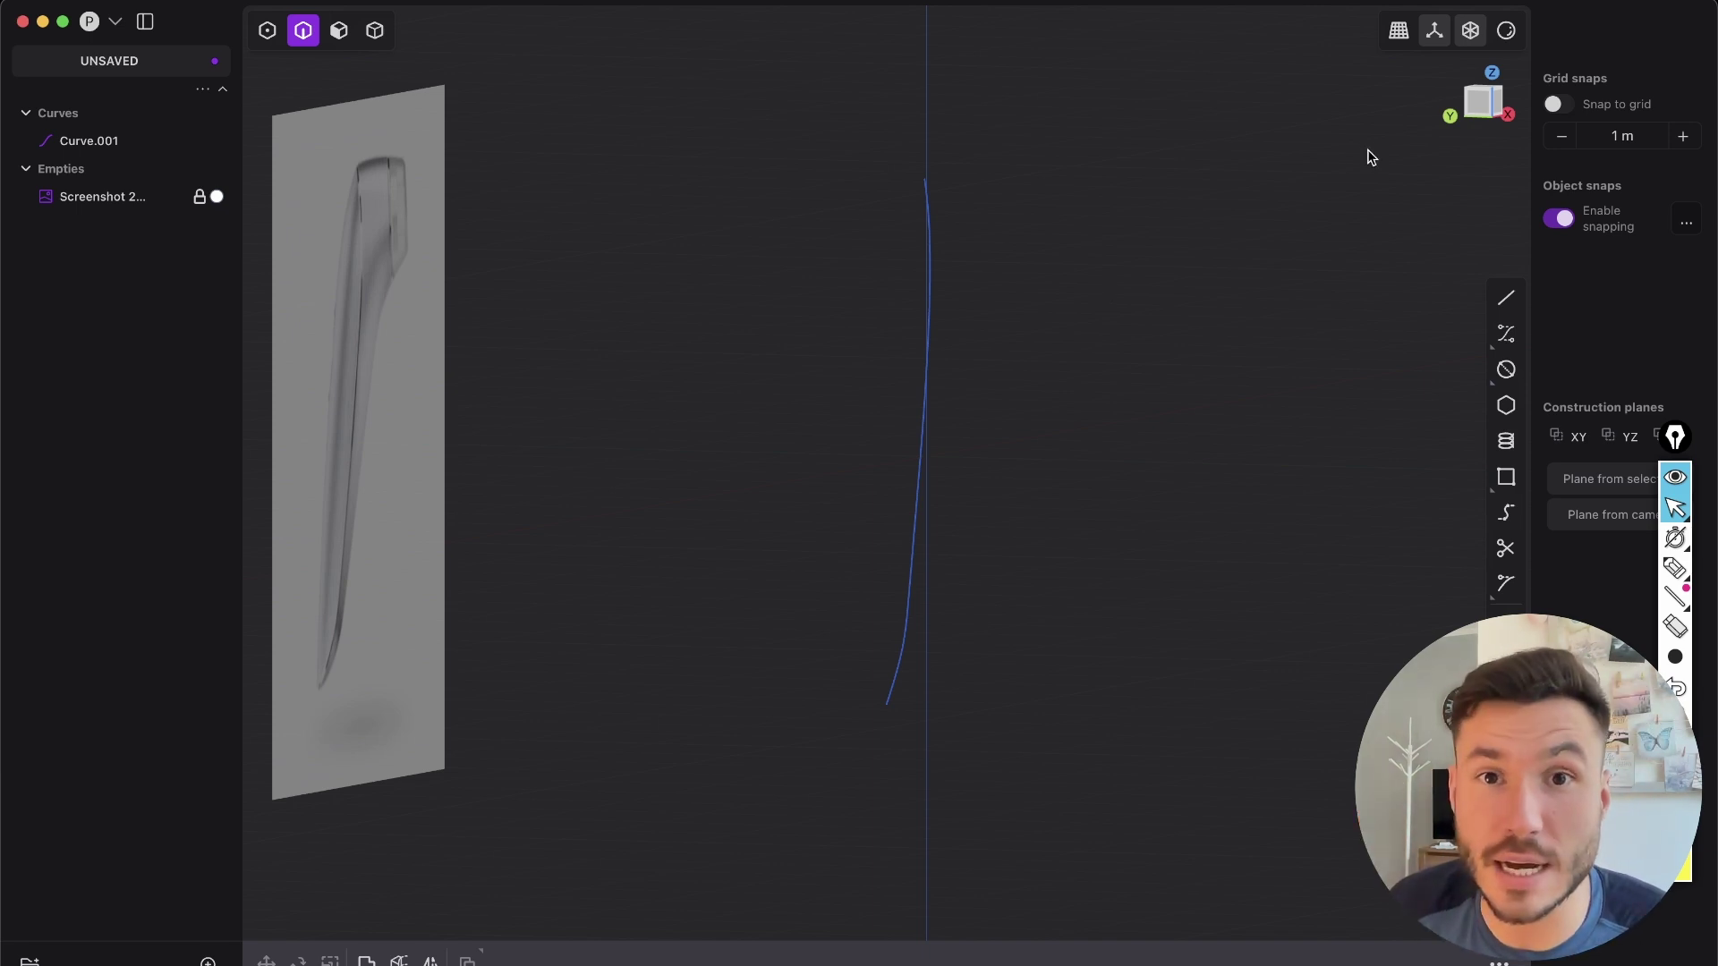
left_click(1477, 103)
key("2")
key("2")
middle_click_drag(934, 219, 1010, 326)
- Start a control-point curve in the left view at the parting-line curve's upper end, with its second point straight out horizontally
left_click(896, 344)
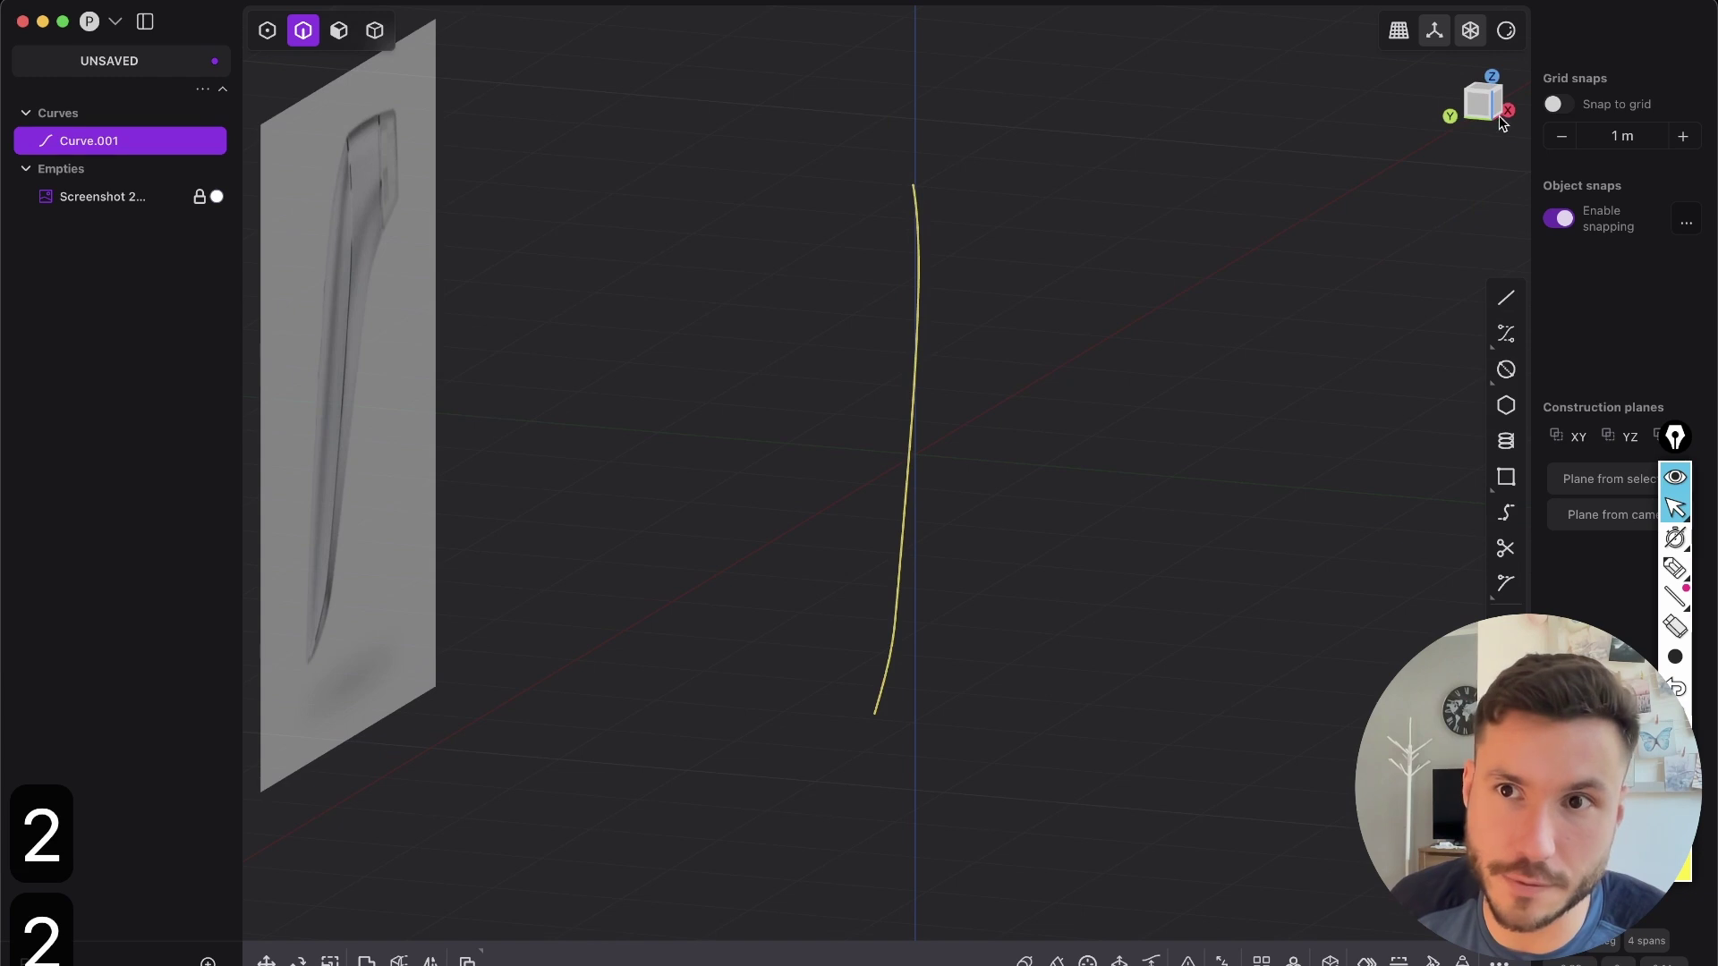
left_click(1487, 111)
scroll(1013, 199, "up", 3)
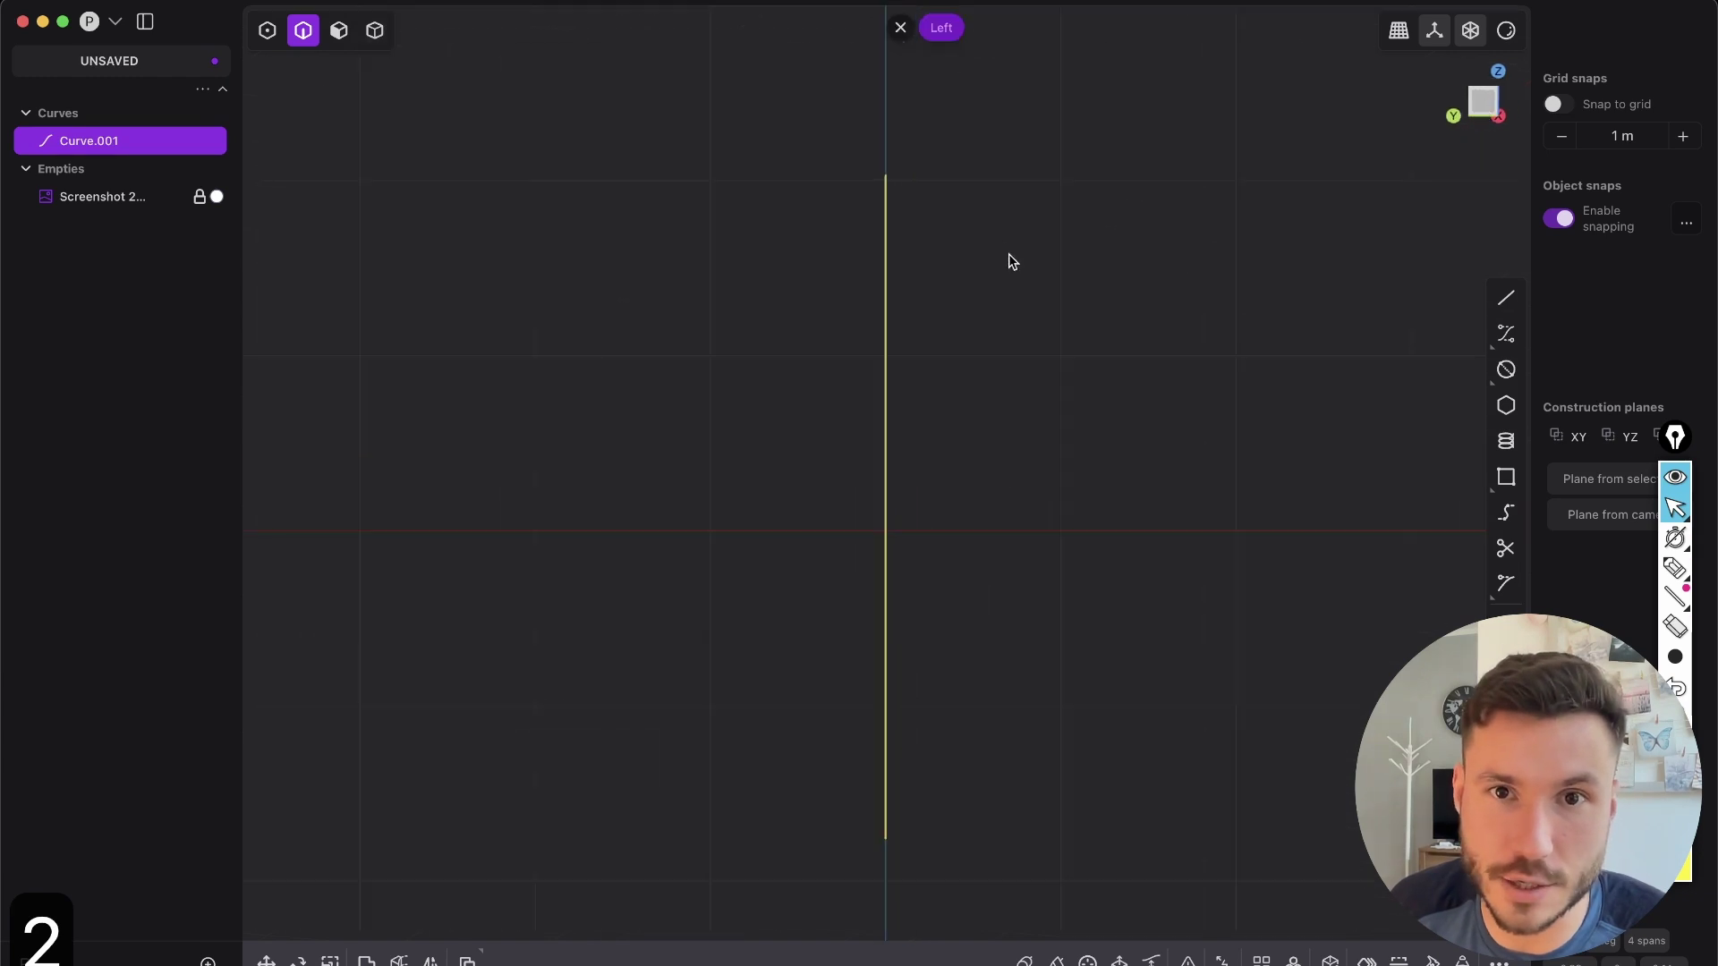
left_click(1506, 329)
scroll(885, 116, "up", 3)
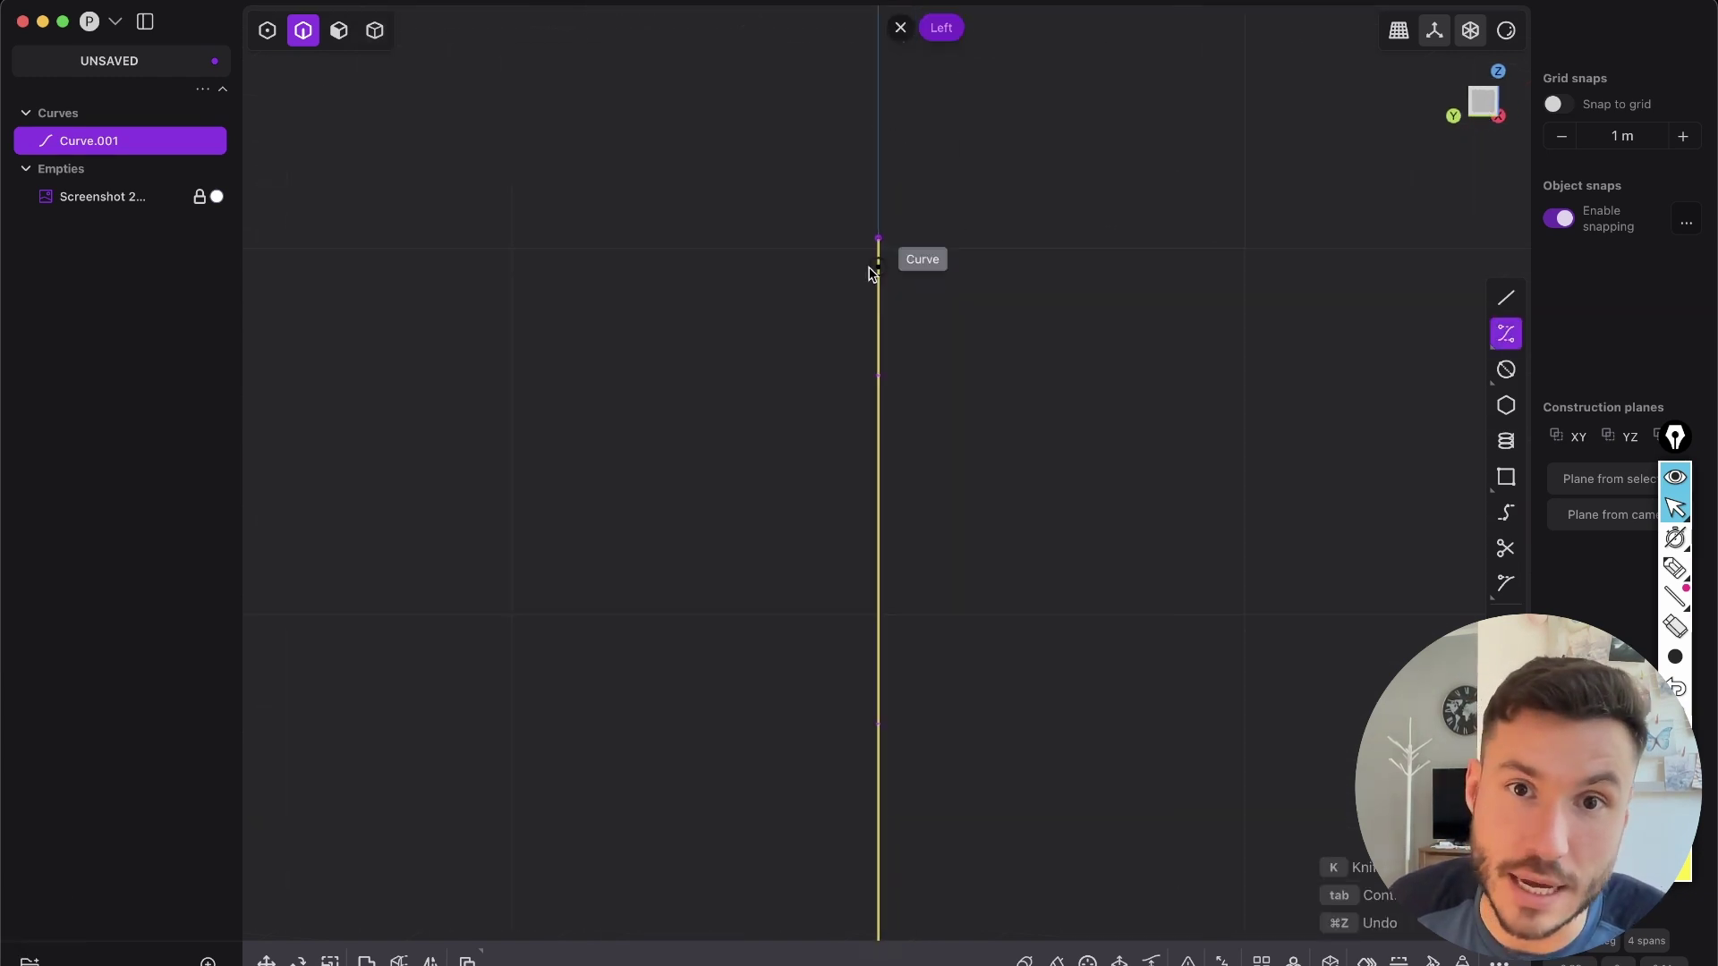
middle_click_drag(867, 269, 844, 280)
left_click(876, 240)
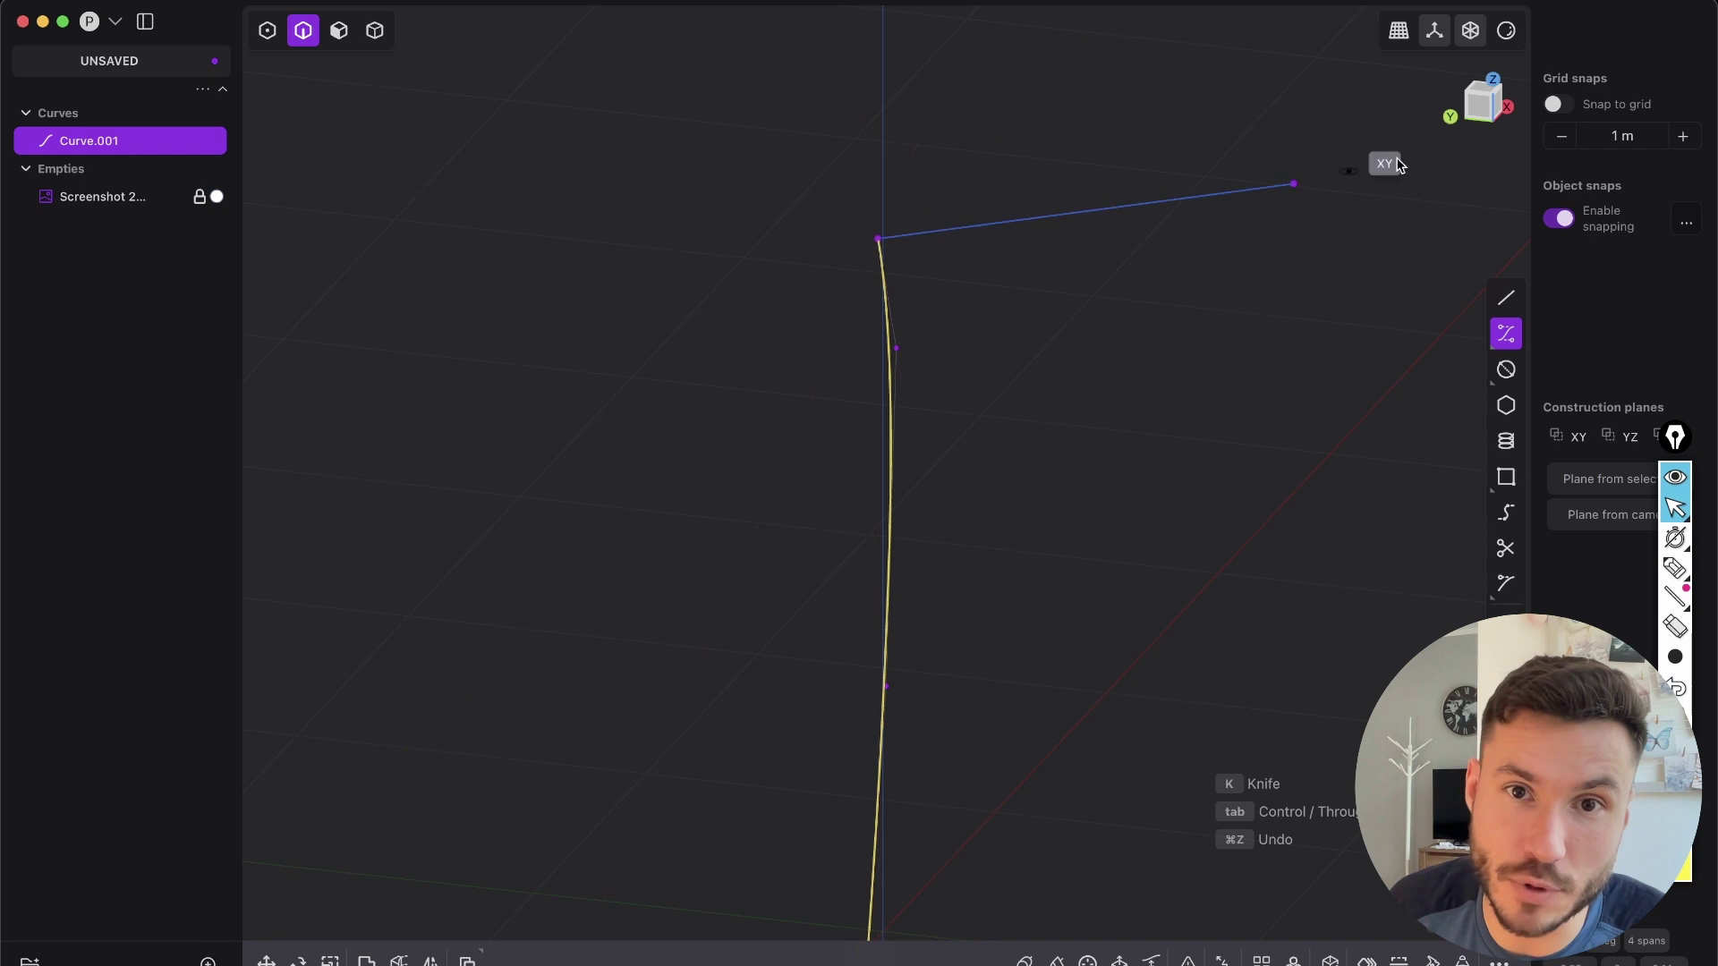
left_click(1487, 117)
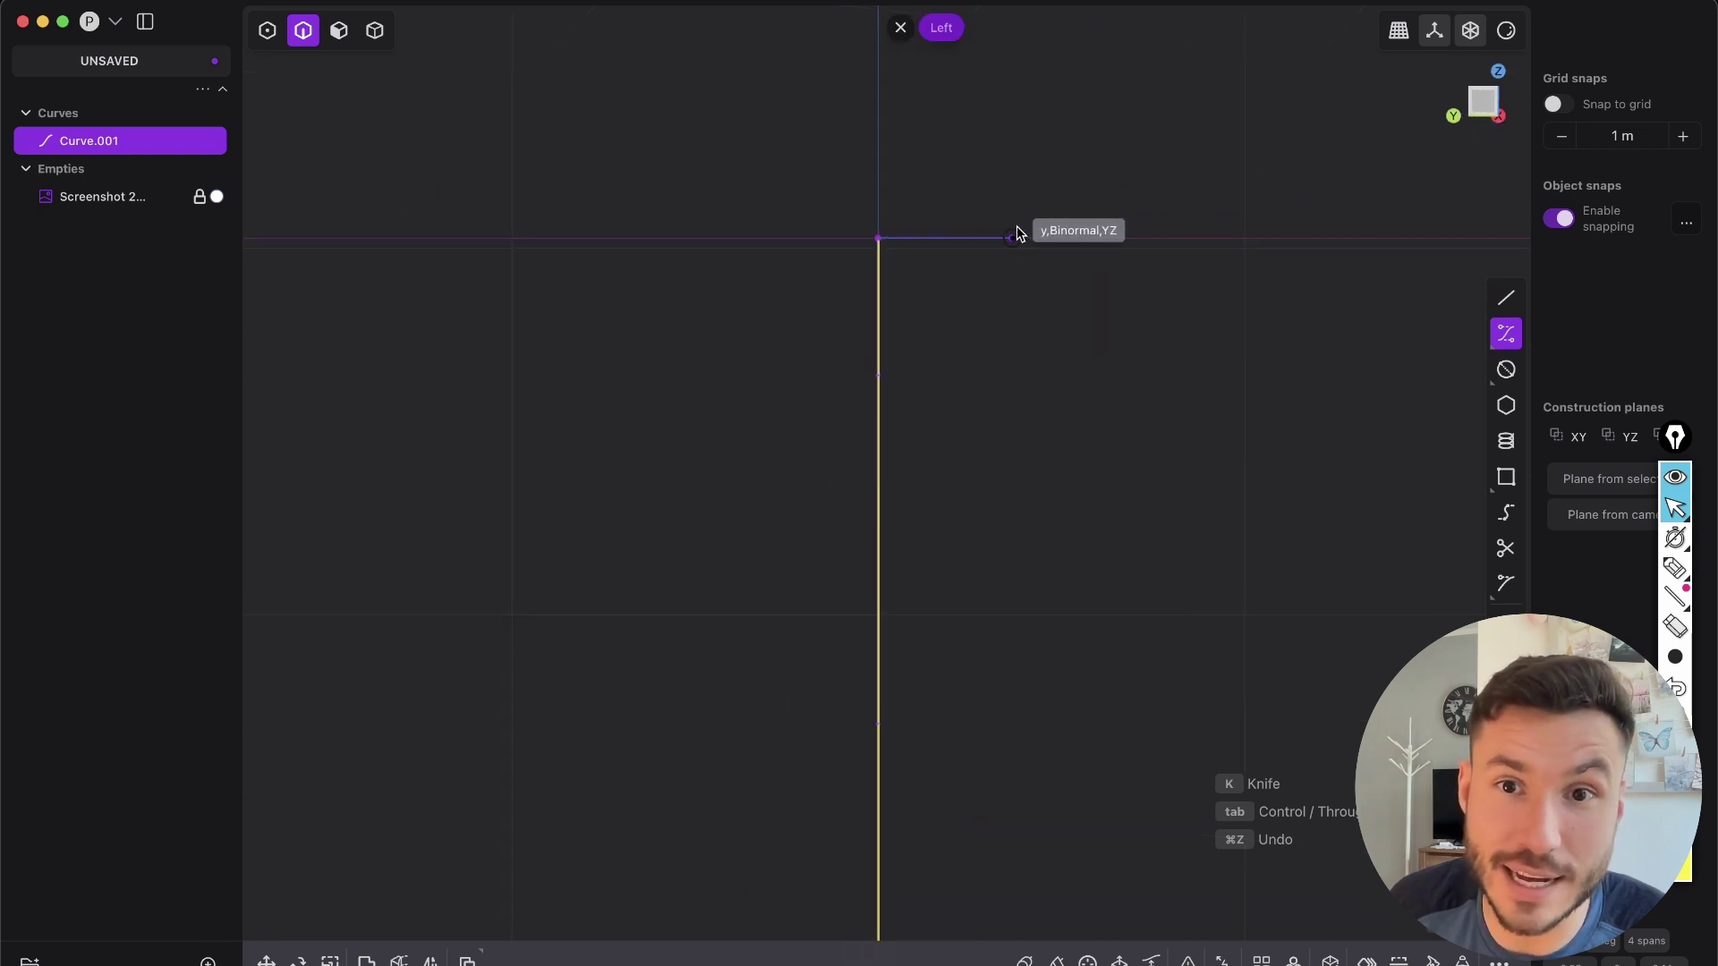
scroll(1048, 231, "down", 2)
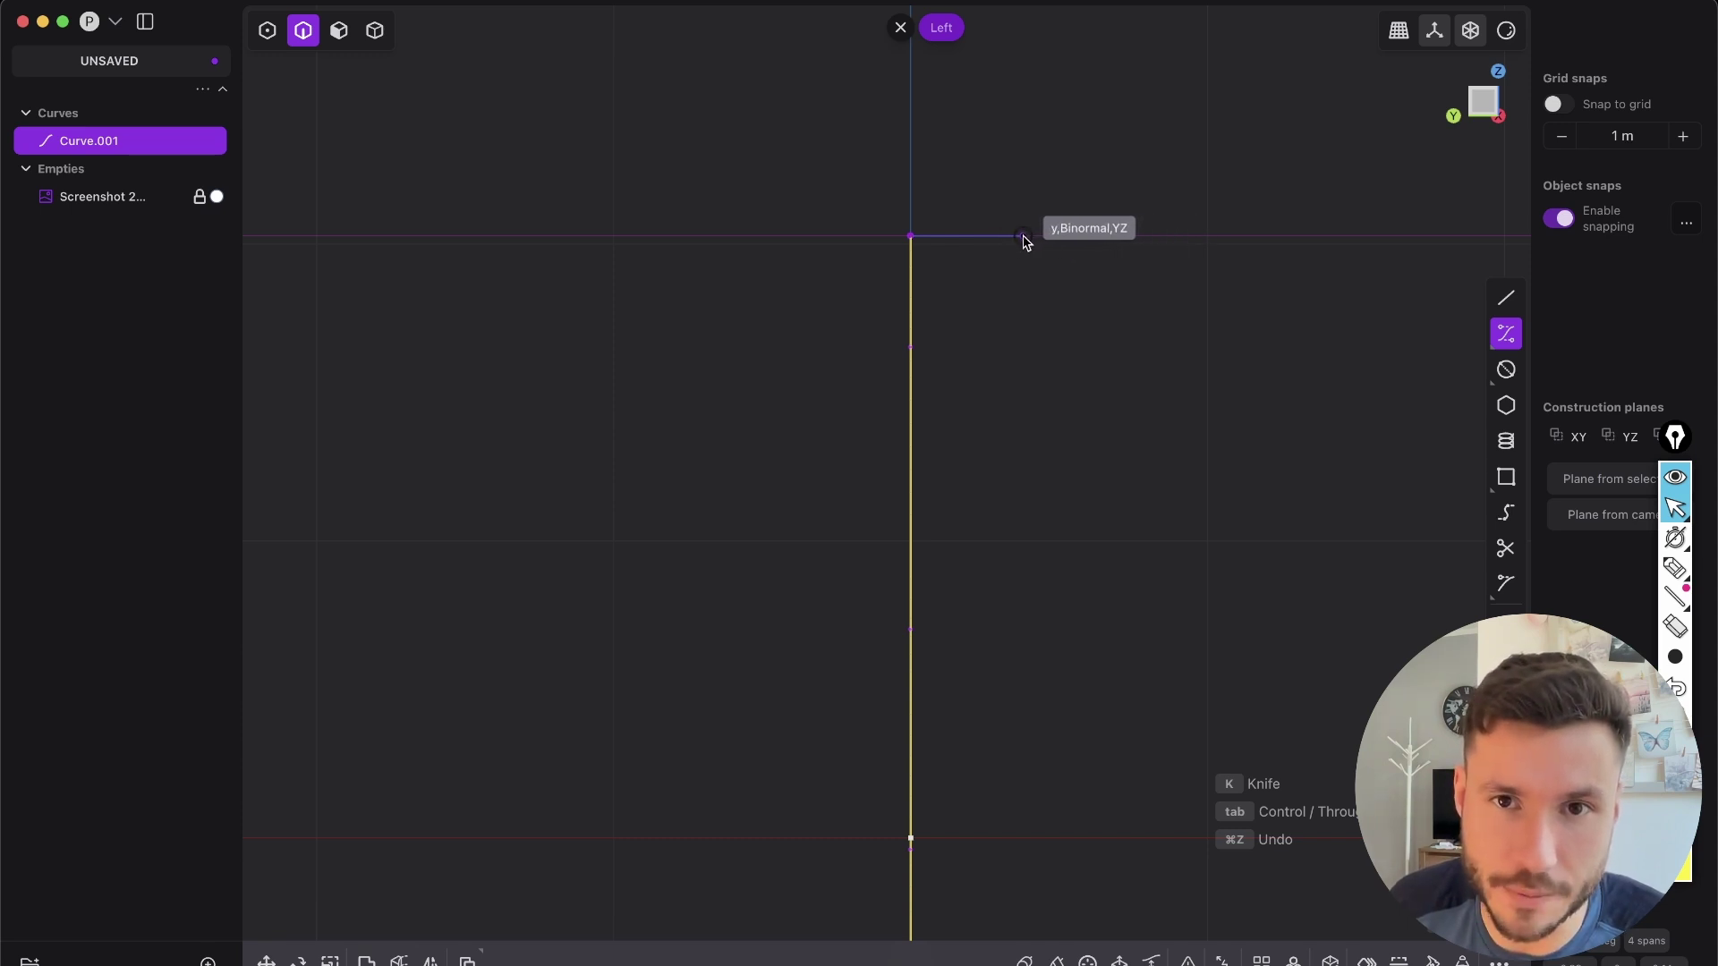
left_click(1053, 235)
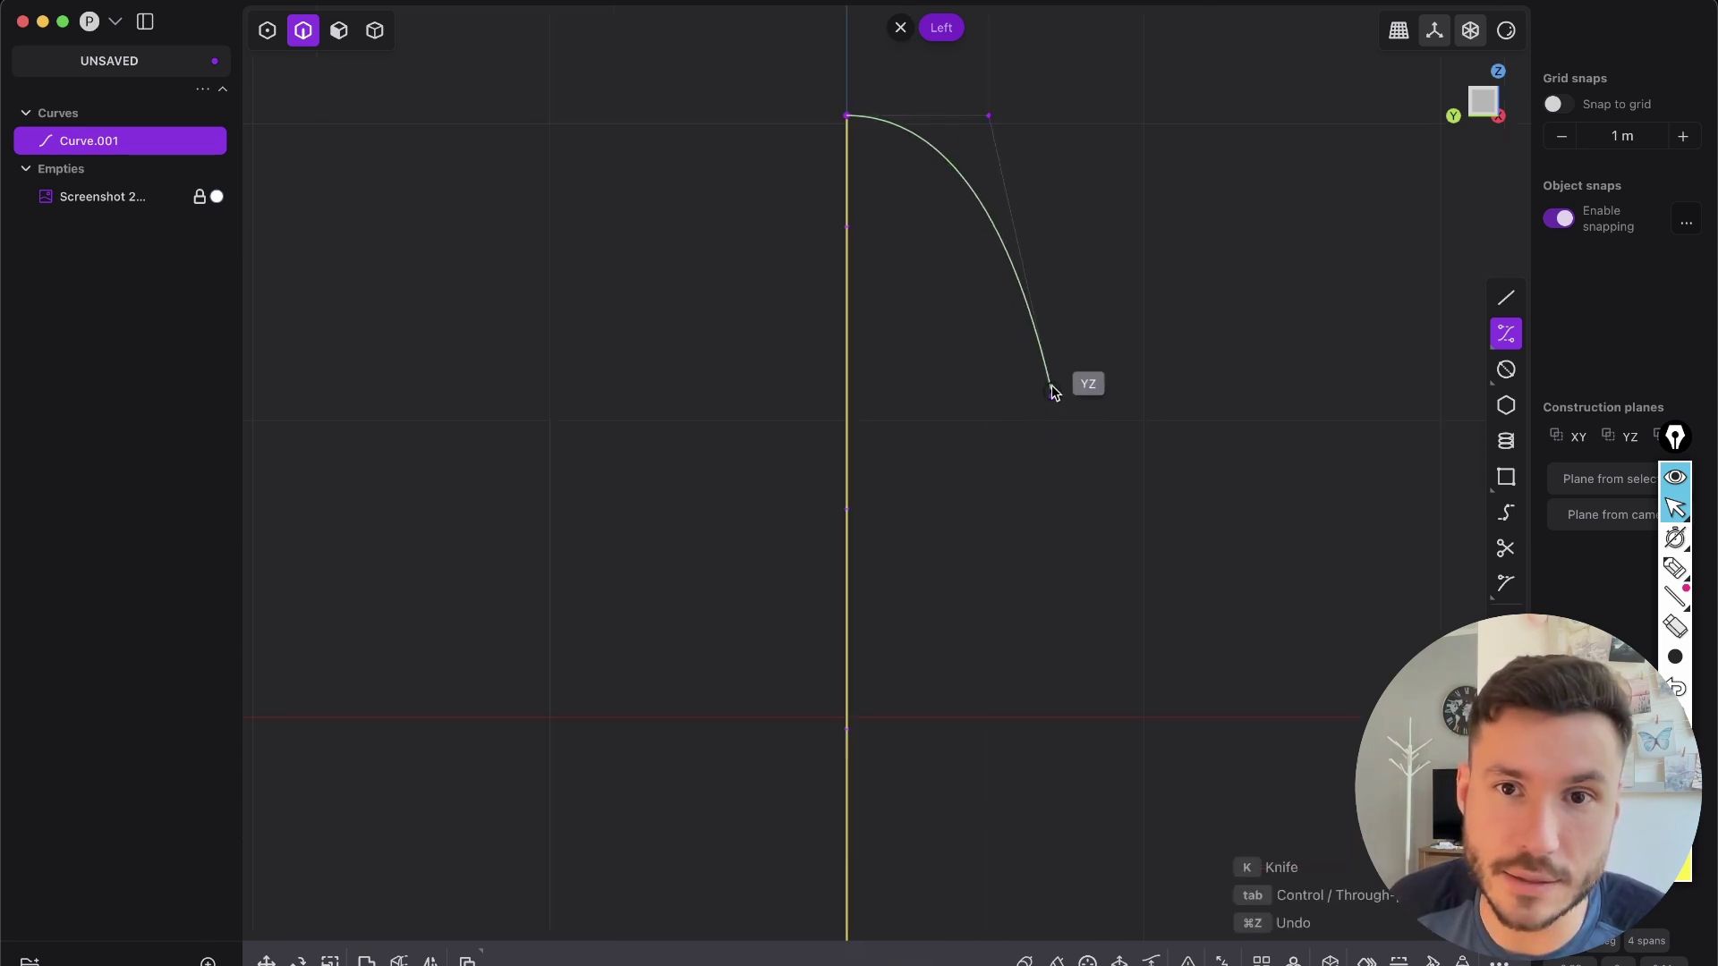
- Continue the frontal profile curve down through vertically aligned side points, round it inward and finish it at the parting-line curve's lower end
left_click(1038, 266)
scroll(1051, 510, "down", 5)
left_click(1024, 552)
scroll(1025, 555, "down", 5)
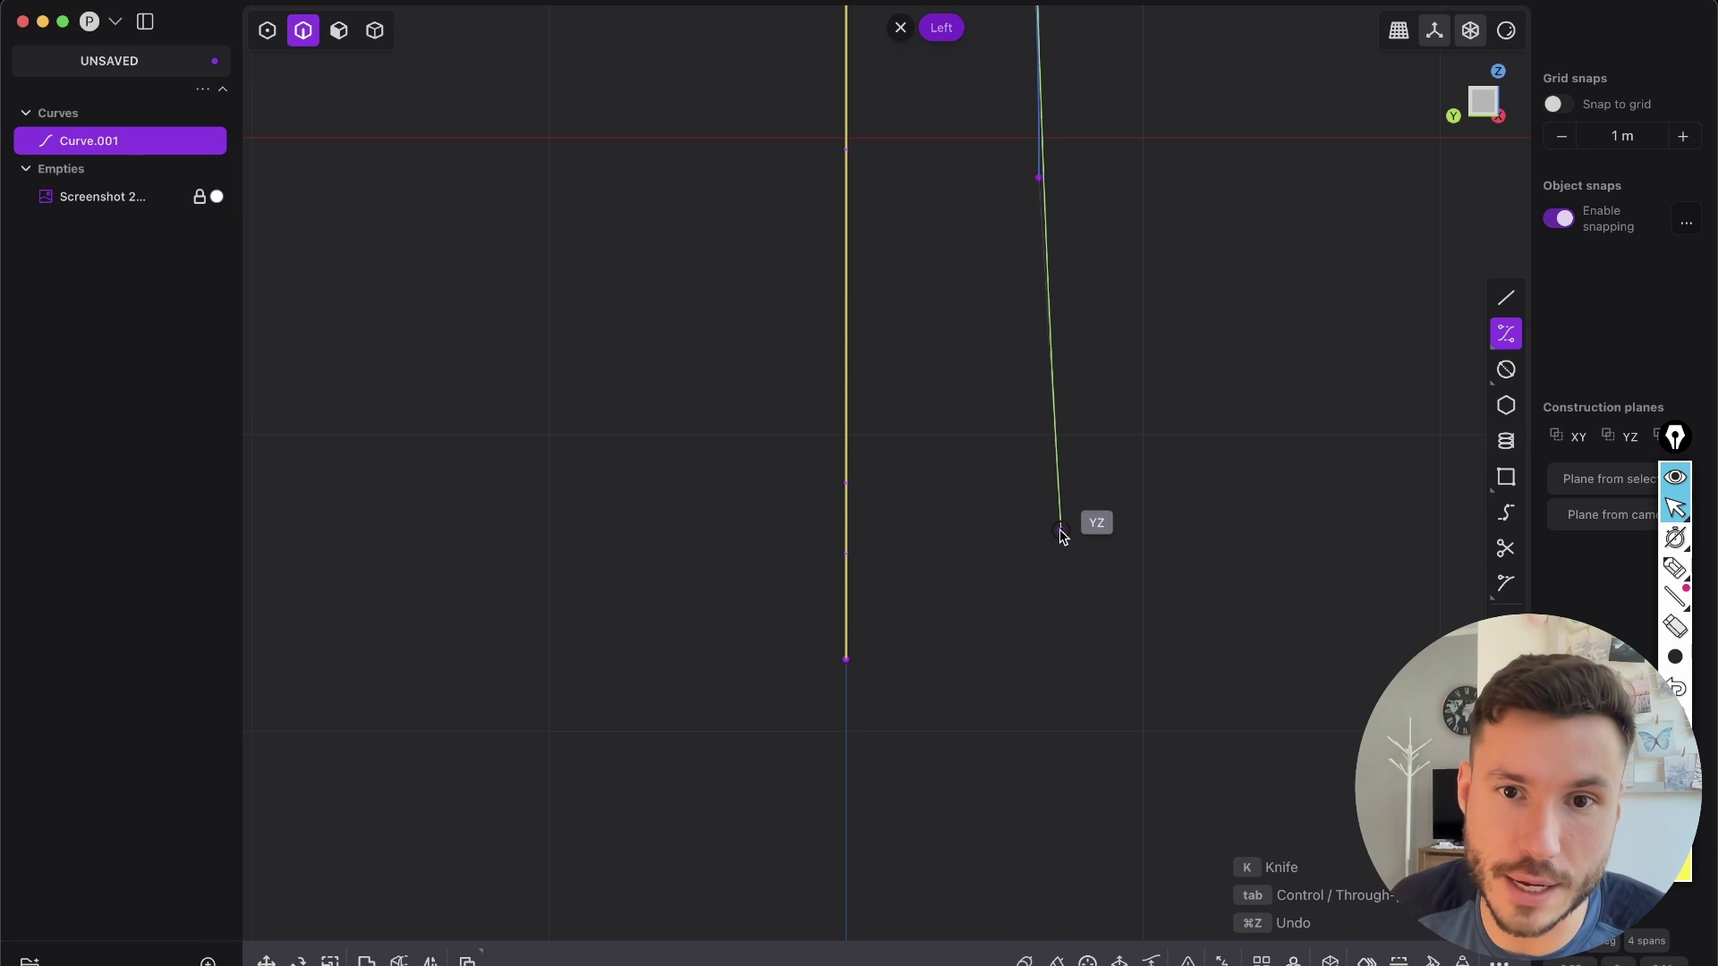
left_click(1040, 494)
scroll(850, 671, "down", 5)
scroll(840, 660, "down", 5)
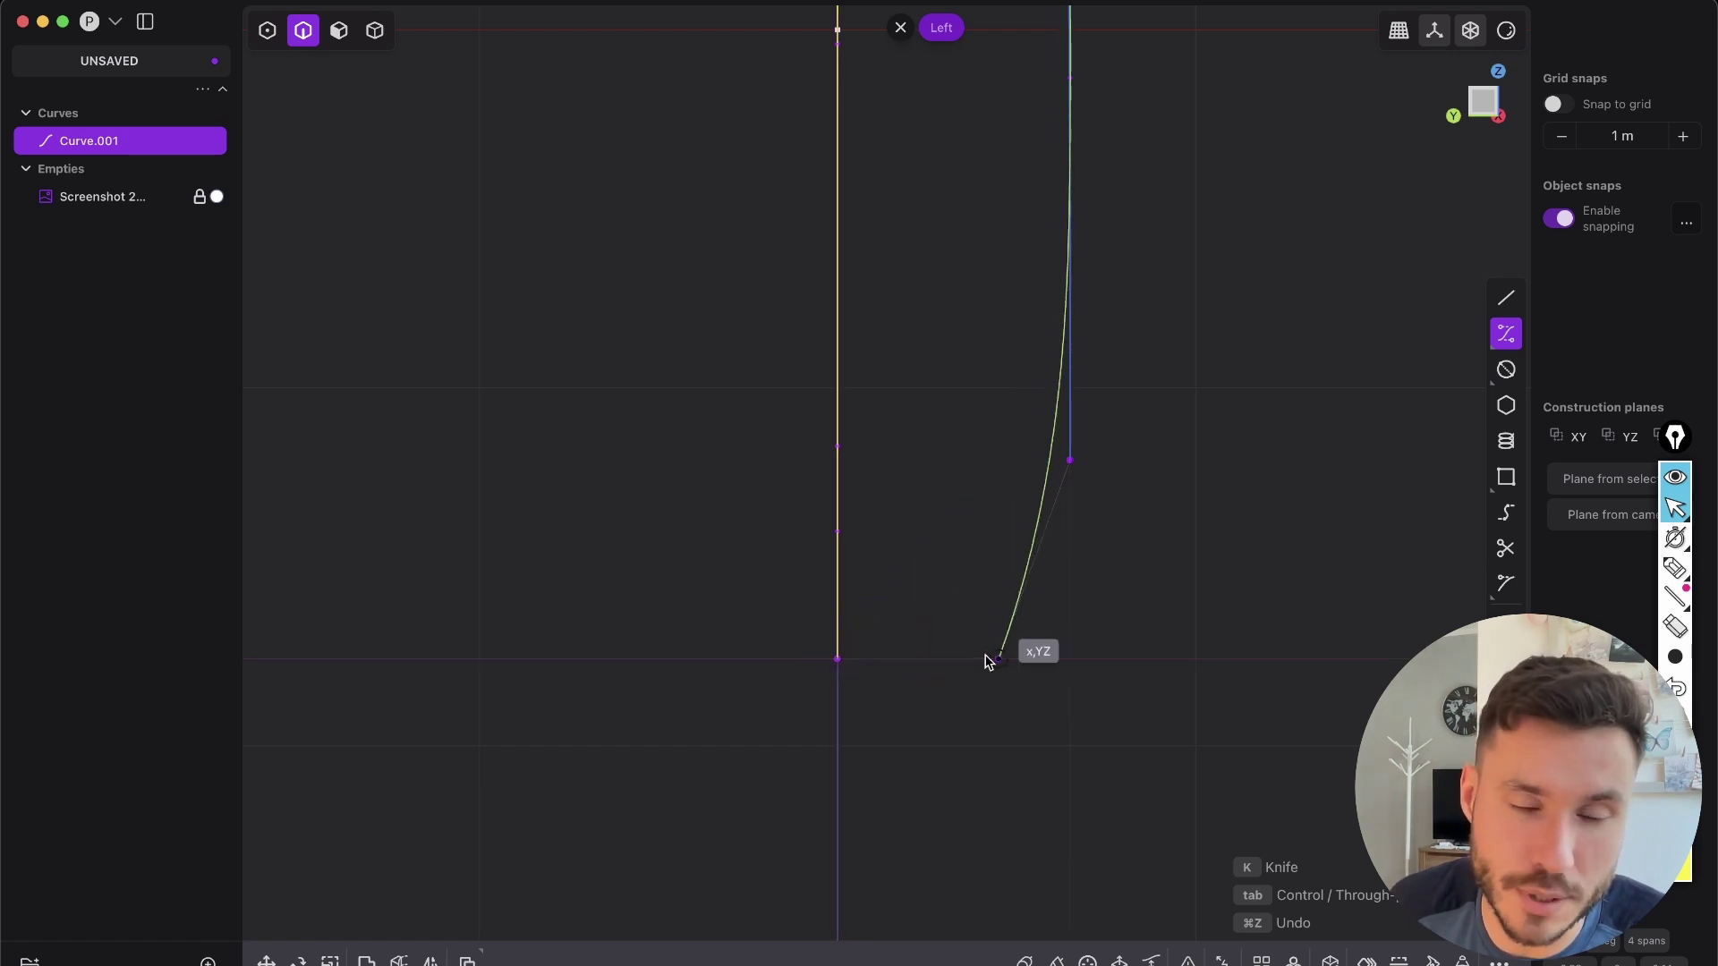
scroll(1001, 657, "up", 3)
scroll(978, 732, "up", 2)
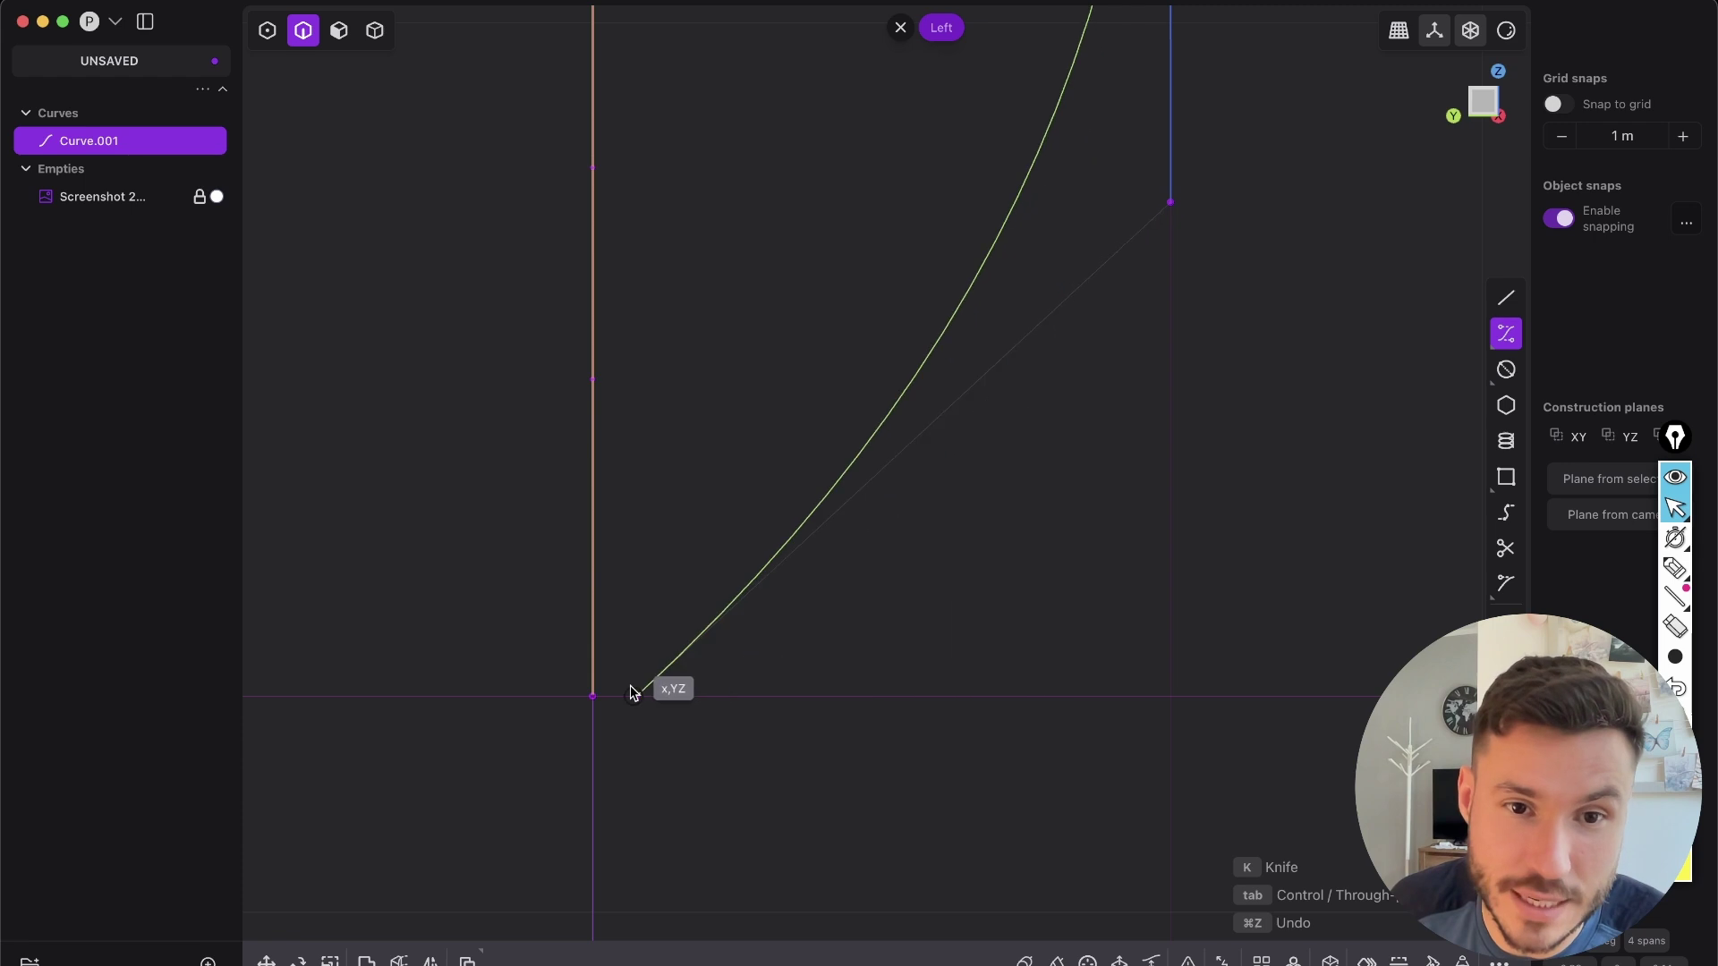
left_click(970, 703)
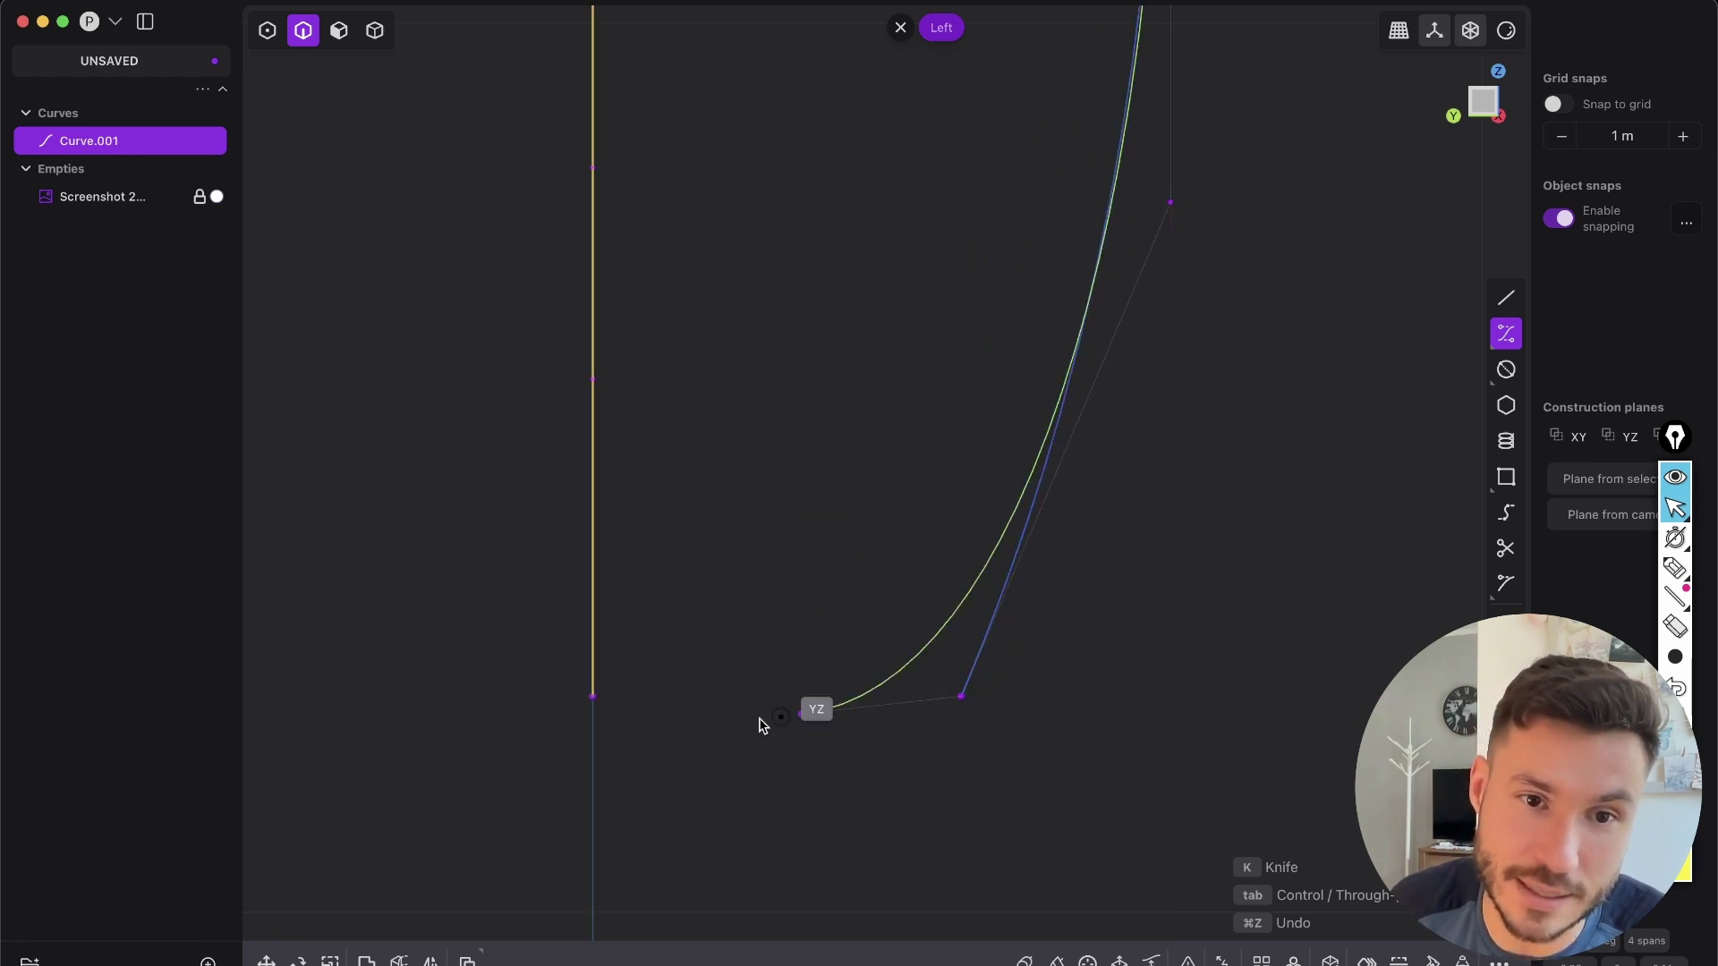
left_click(593, 697)
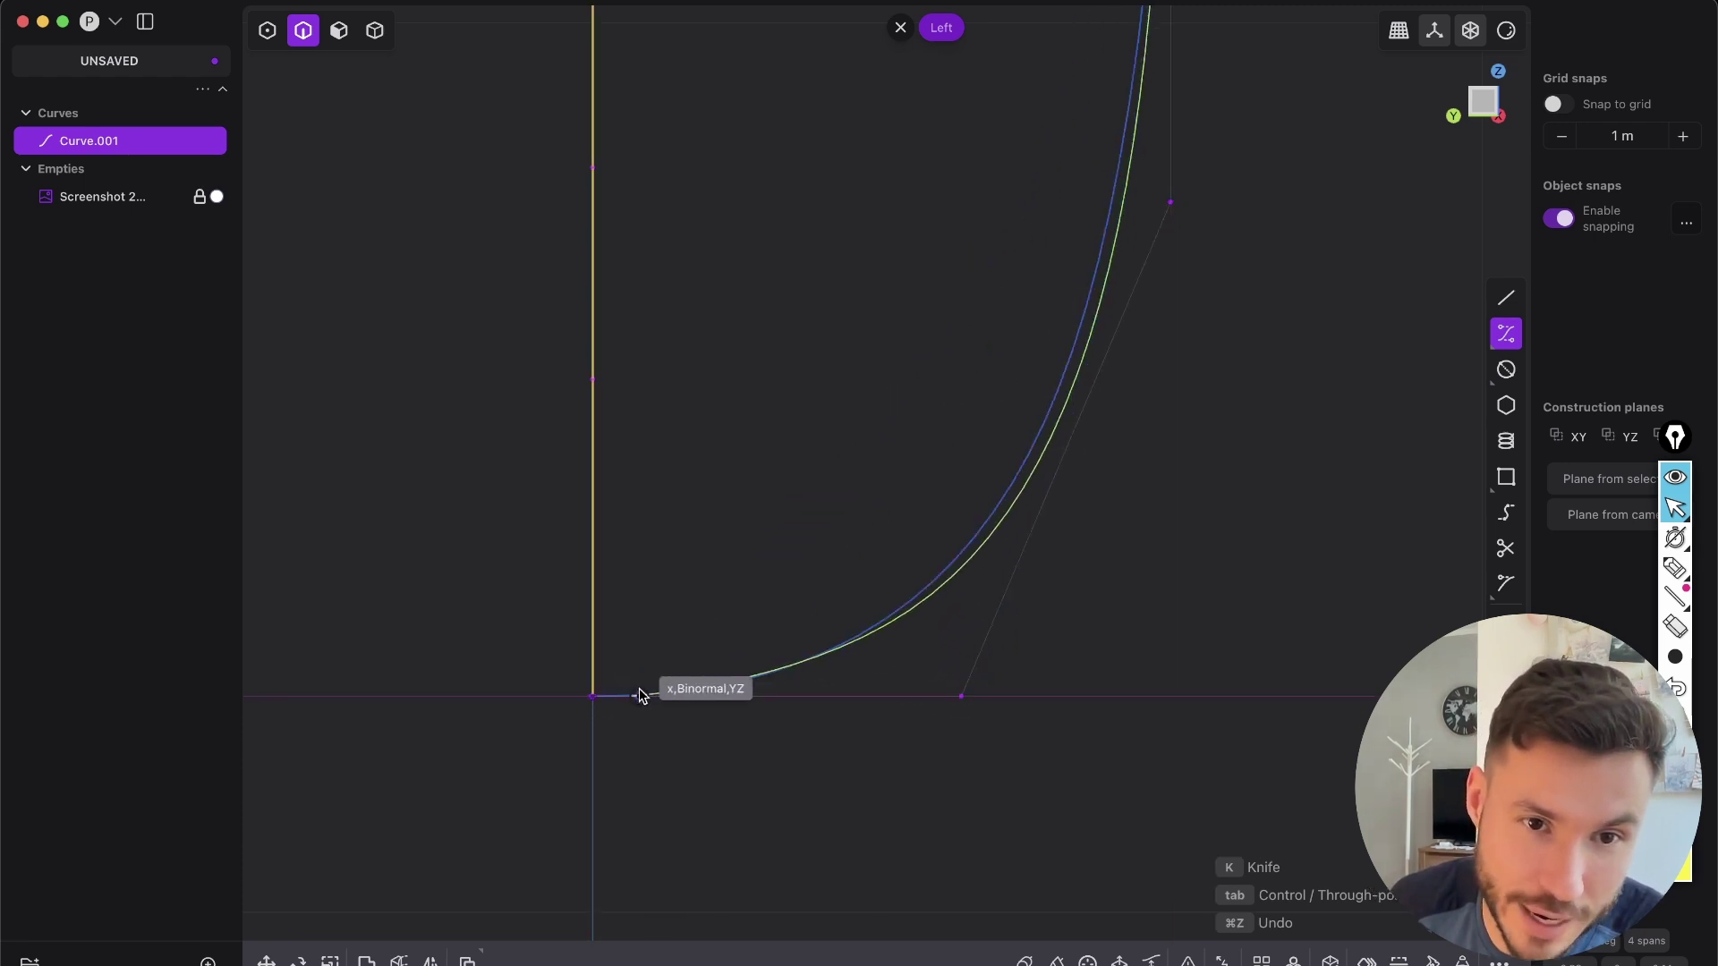
right_click(590, 696)
- Inspect the half-oval frontal profile together with the parting-line curve from an angled view, selecting both curves to compare them
scroll(627, 635, "down", 10)
right_click_drag(744, 269, 868, 369)
scroll(812, 309, "up", 3)
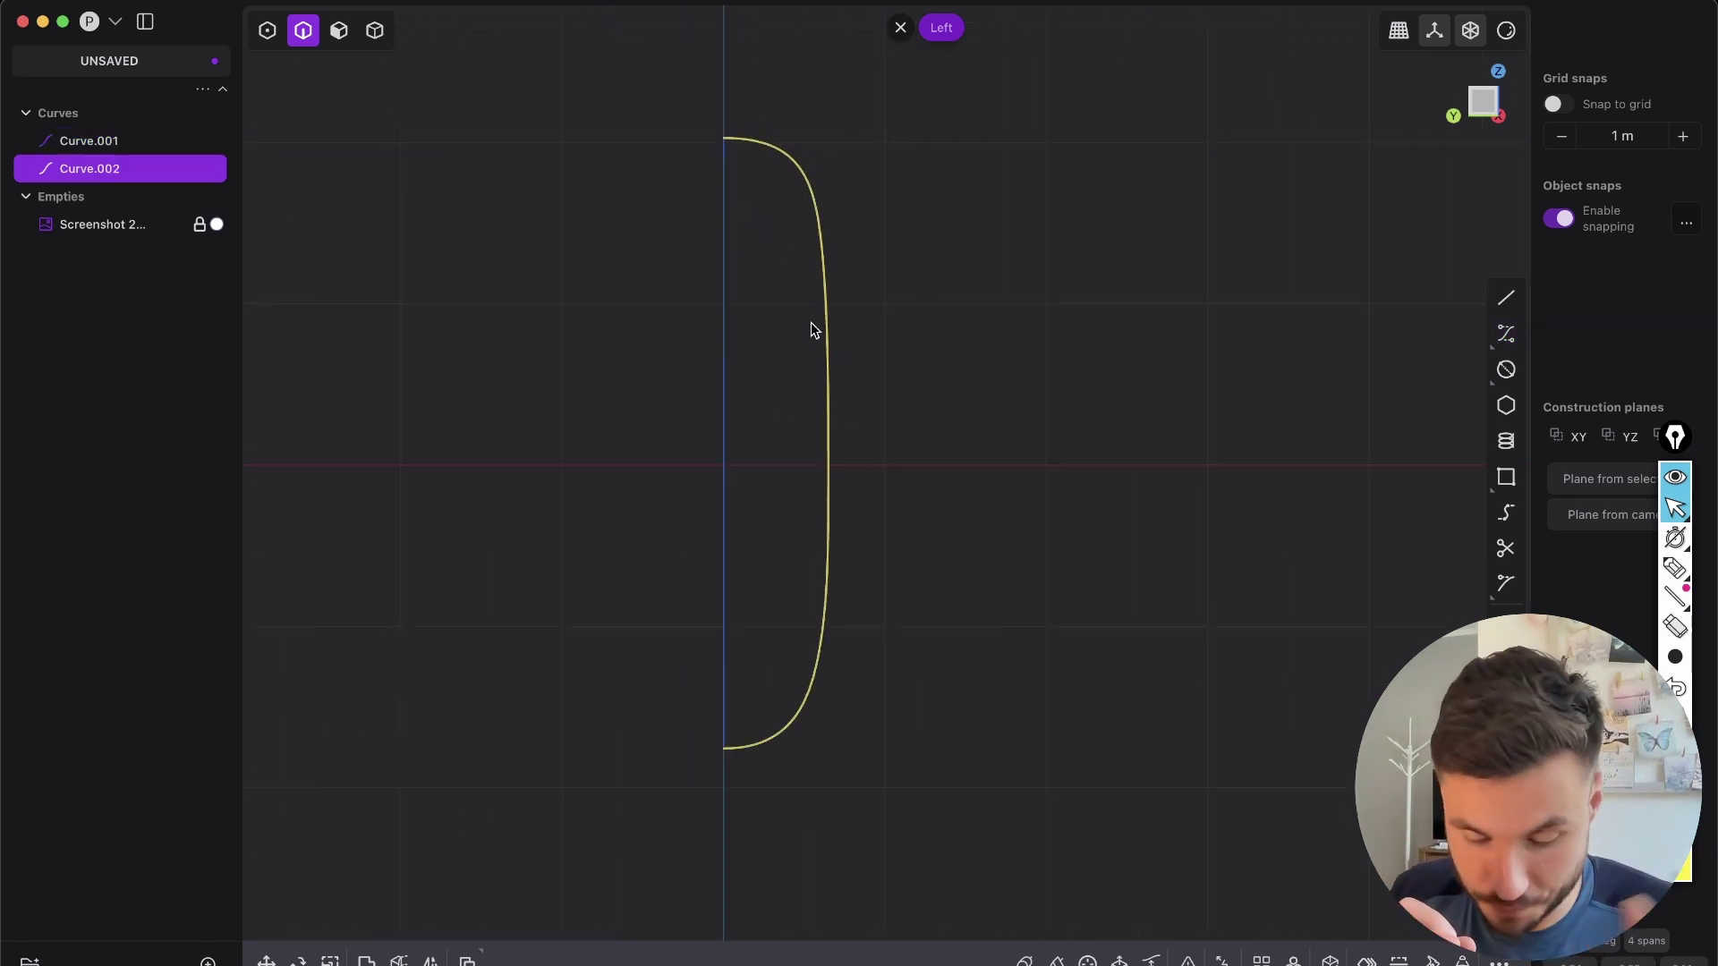
right_click_drag(763, 211, 977, 426)
middle_click_drag(962, 237, 1016, 283)
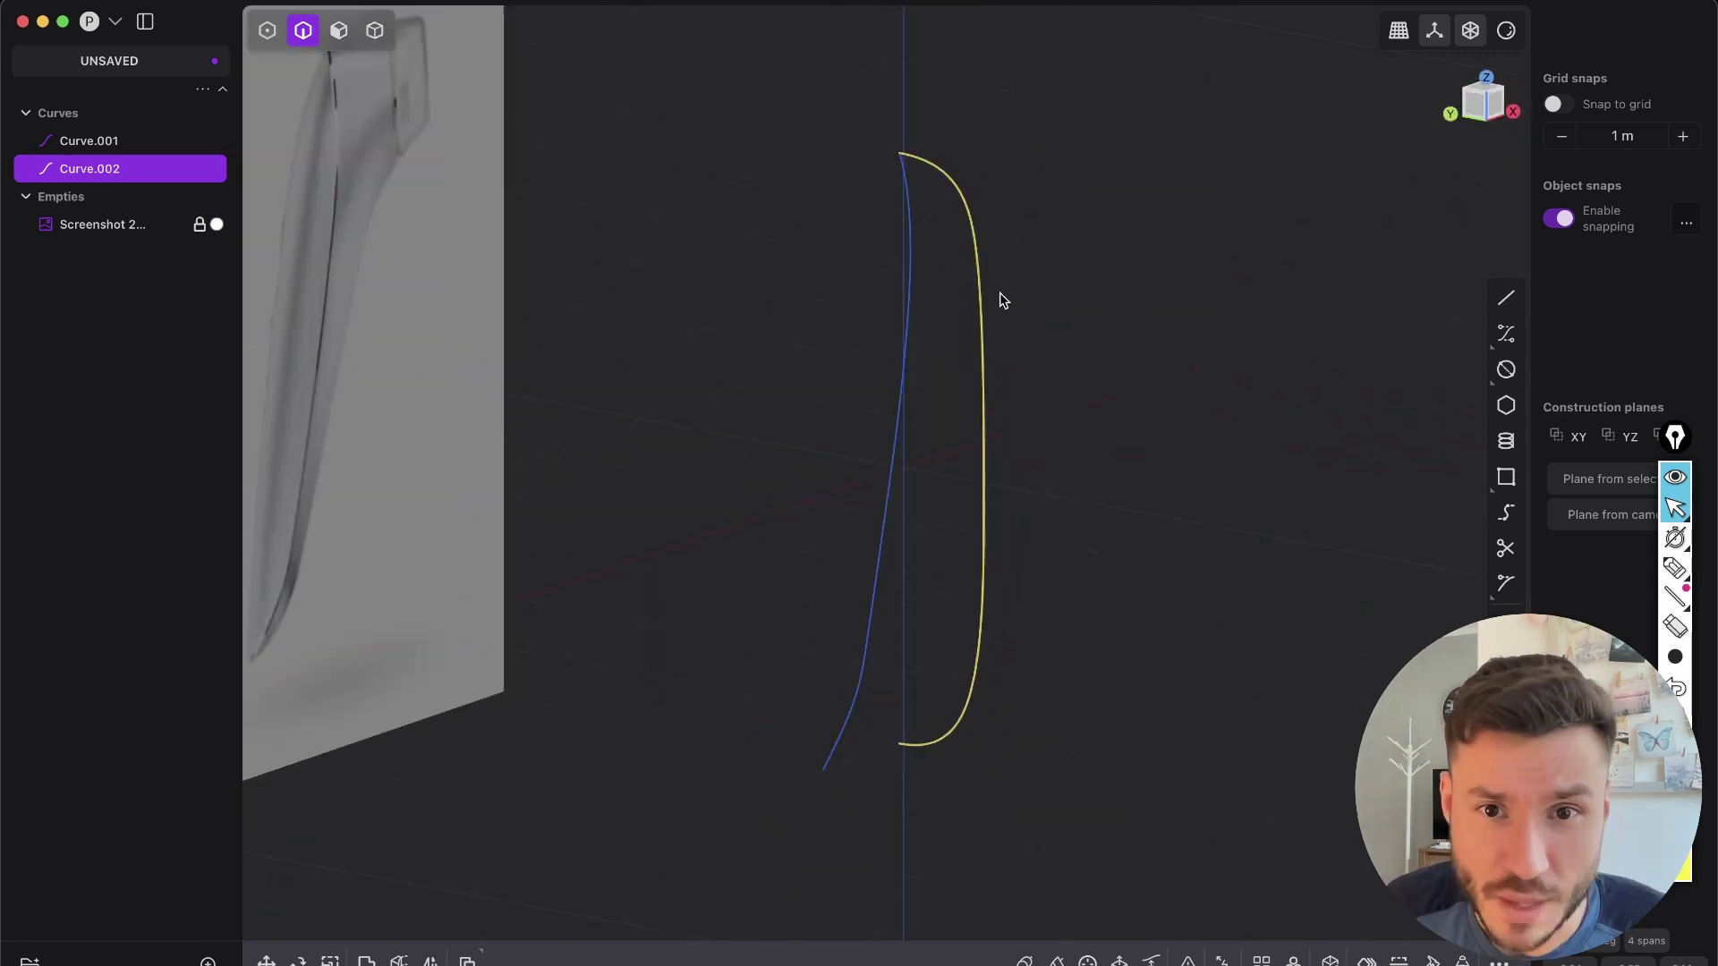
key("2")
left_click(899, 440)
left_click(986, 387, "shift")
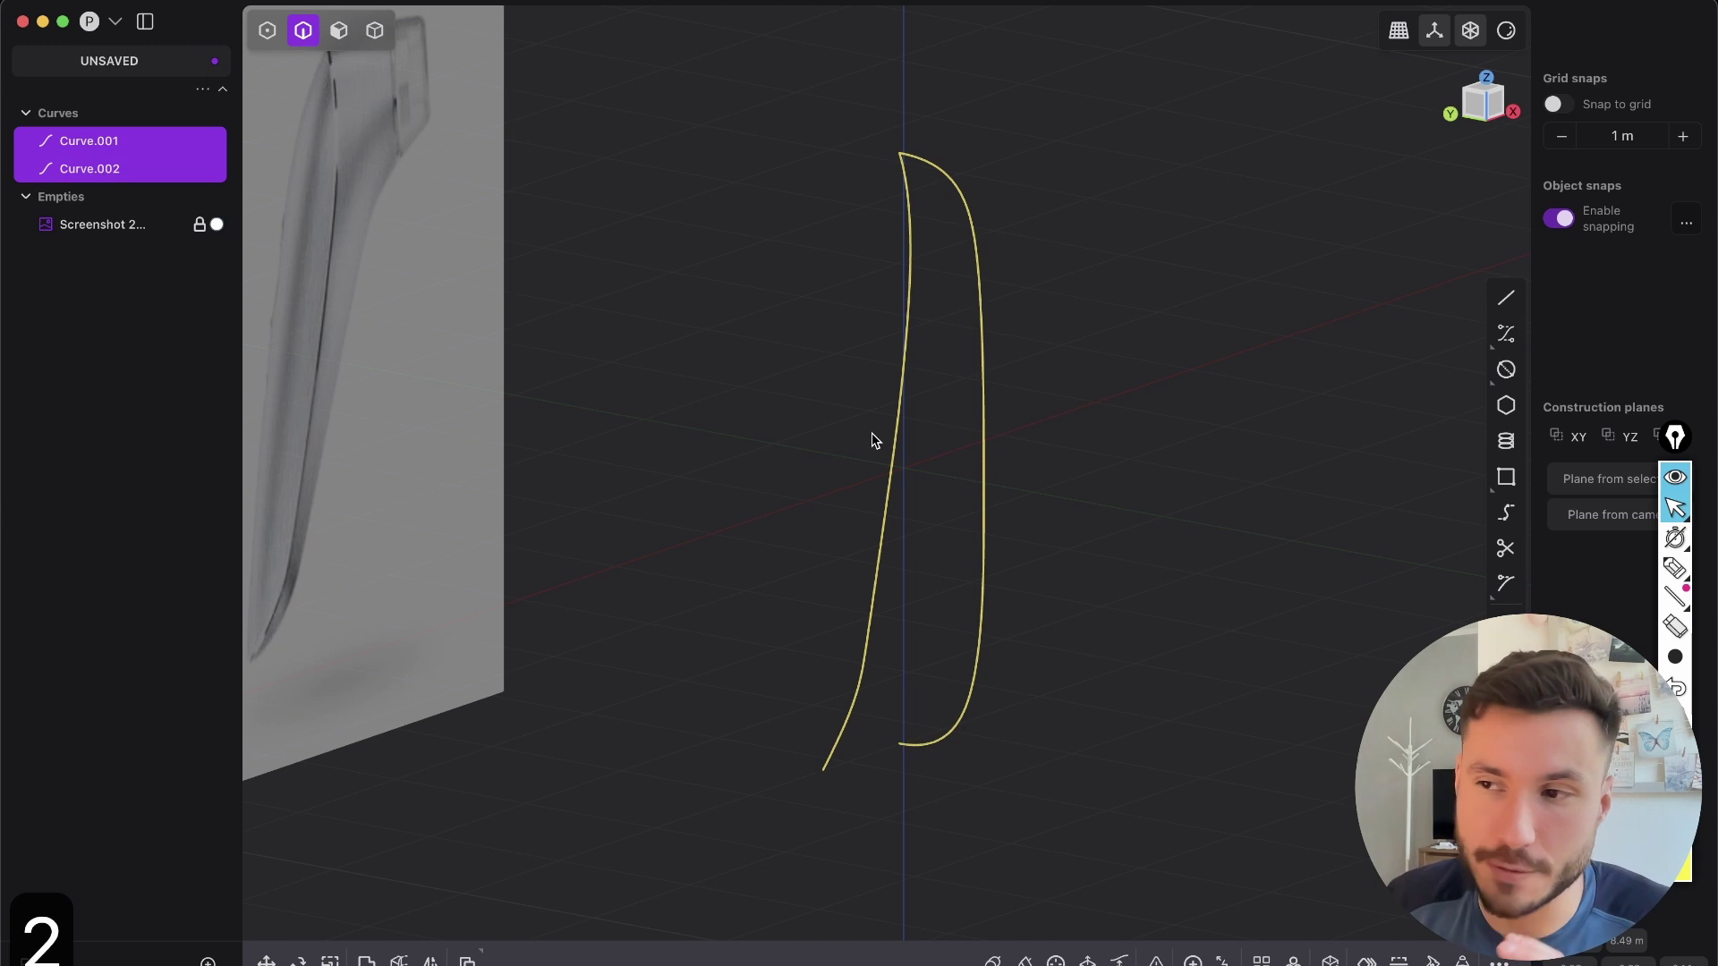
left_click(1045, 196)
middle_click_drag(953, 240, 827, 199)
- Compare both curves with the reference image from front, left and angled views, and check the frontal profile's control points
left_click(1480, 102)
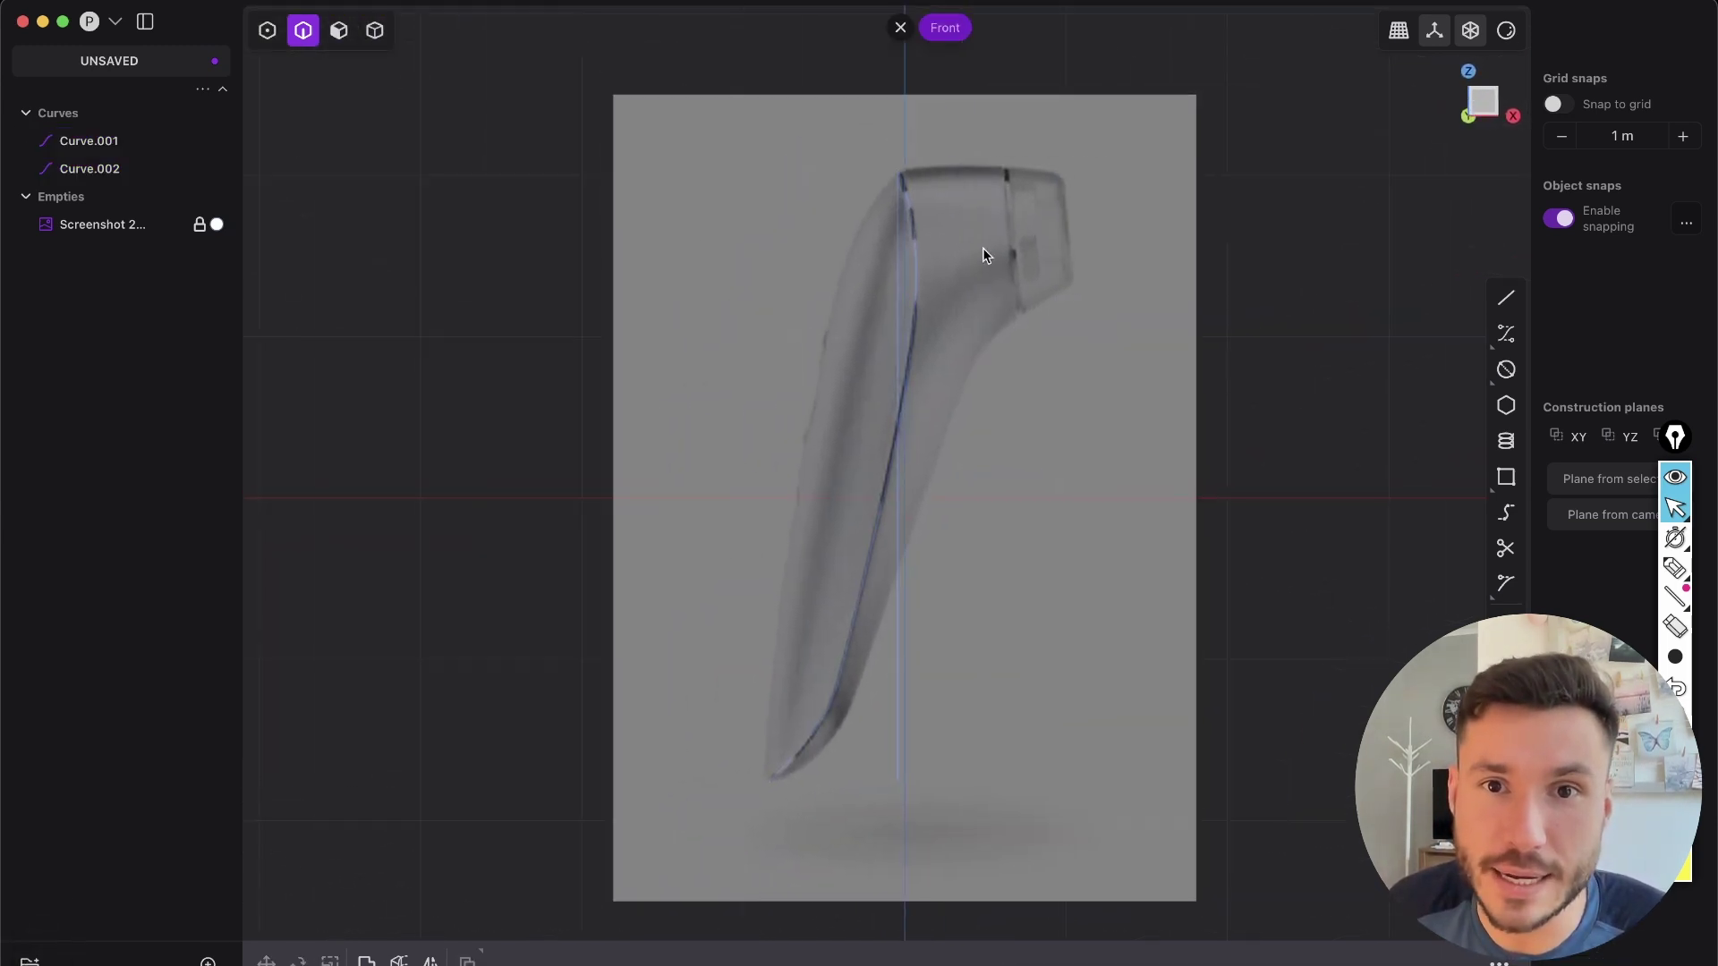
scroll(938, 239, "up", 5)
middle_click_drag(854, 282, 857, 282)
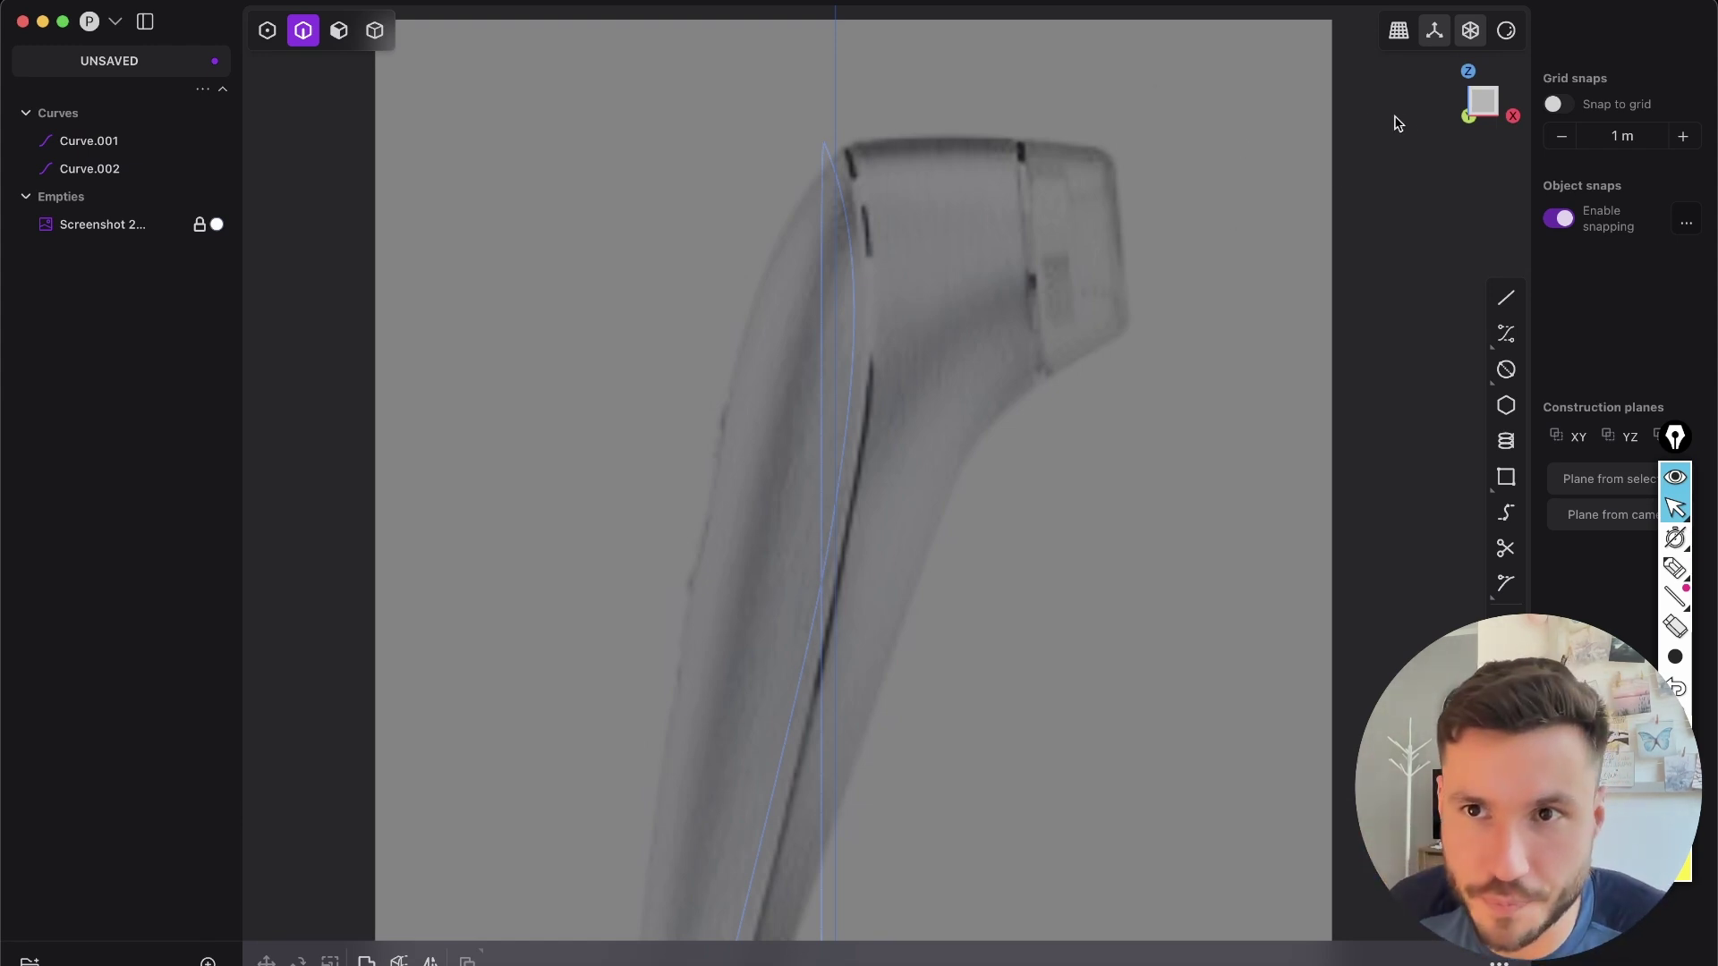
left_click(1481, 101)
scroll(893, 288, "down", 4)
middle_click_drag(870, 252, 1457, 178)
left_click(1496, 120)
key("1")
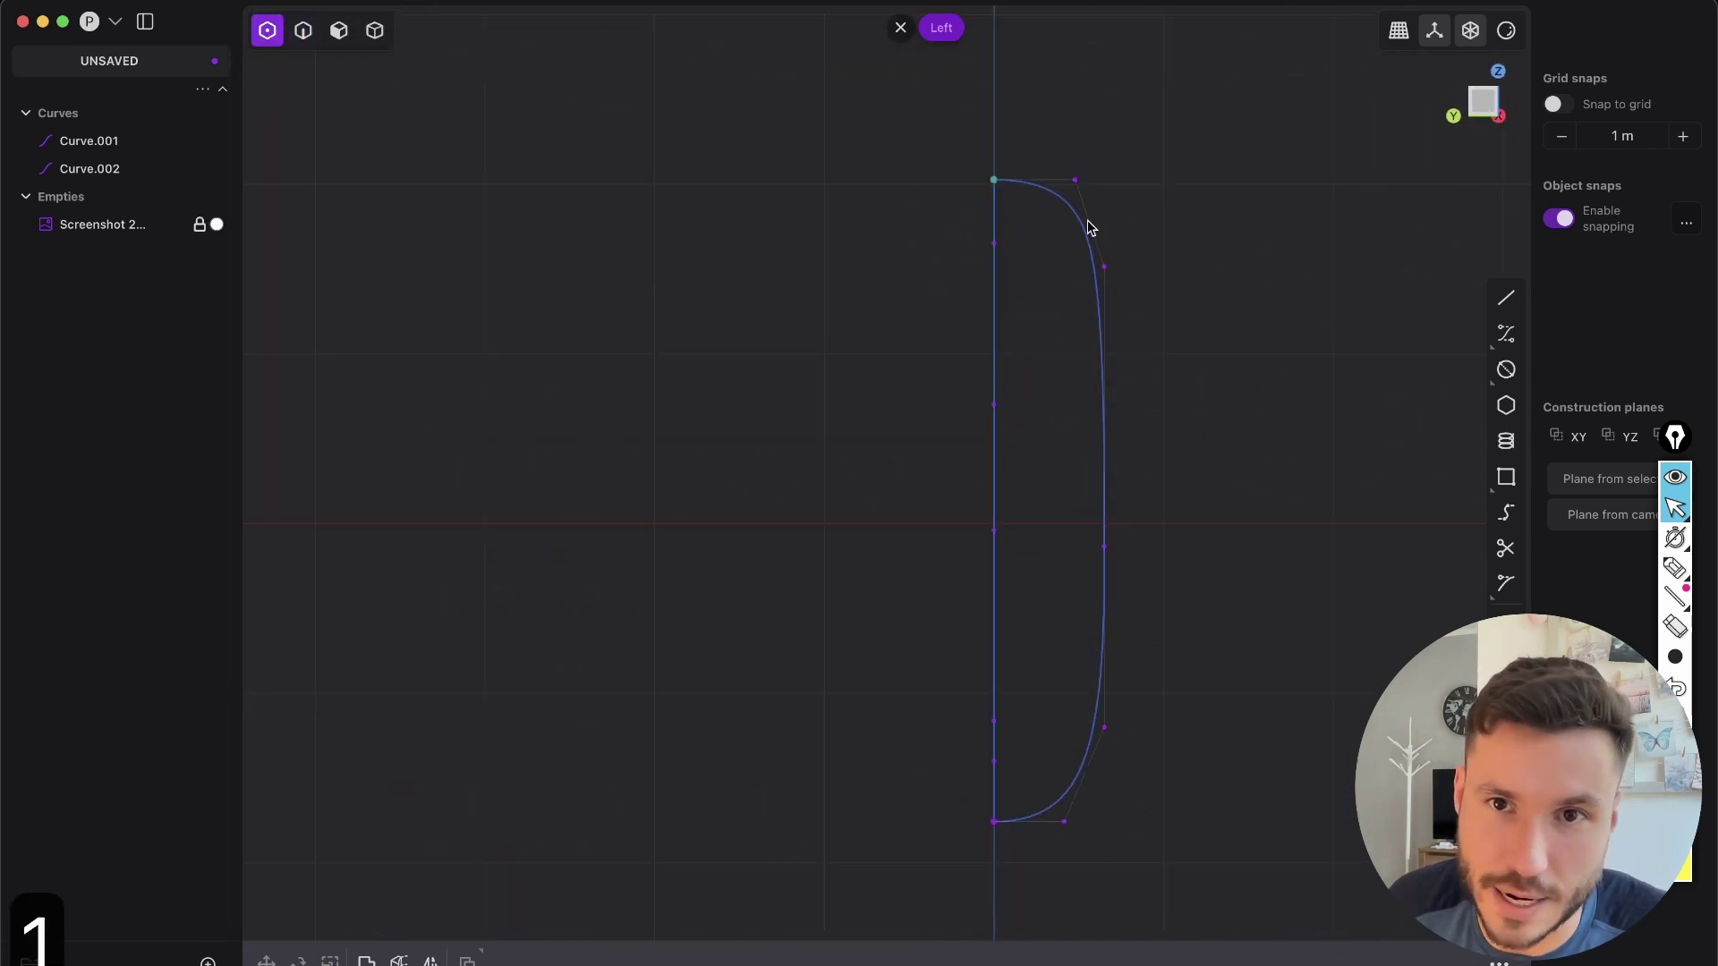
key("2")
middle_click_drag(1032, 219, 965, 347)
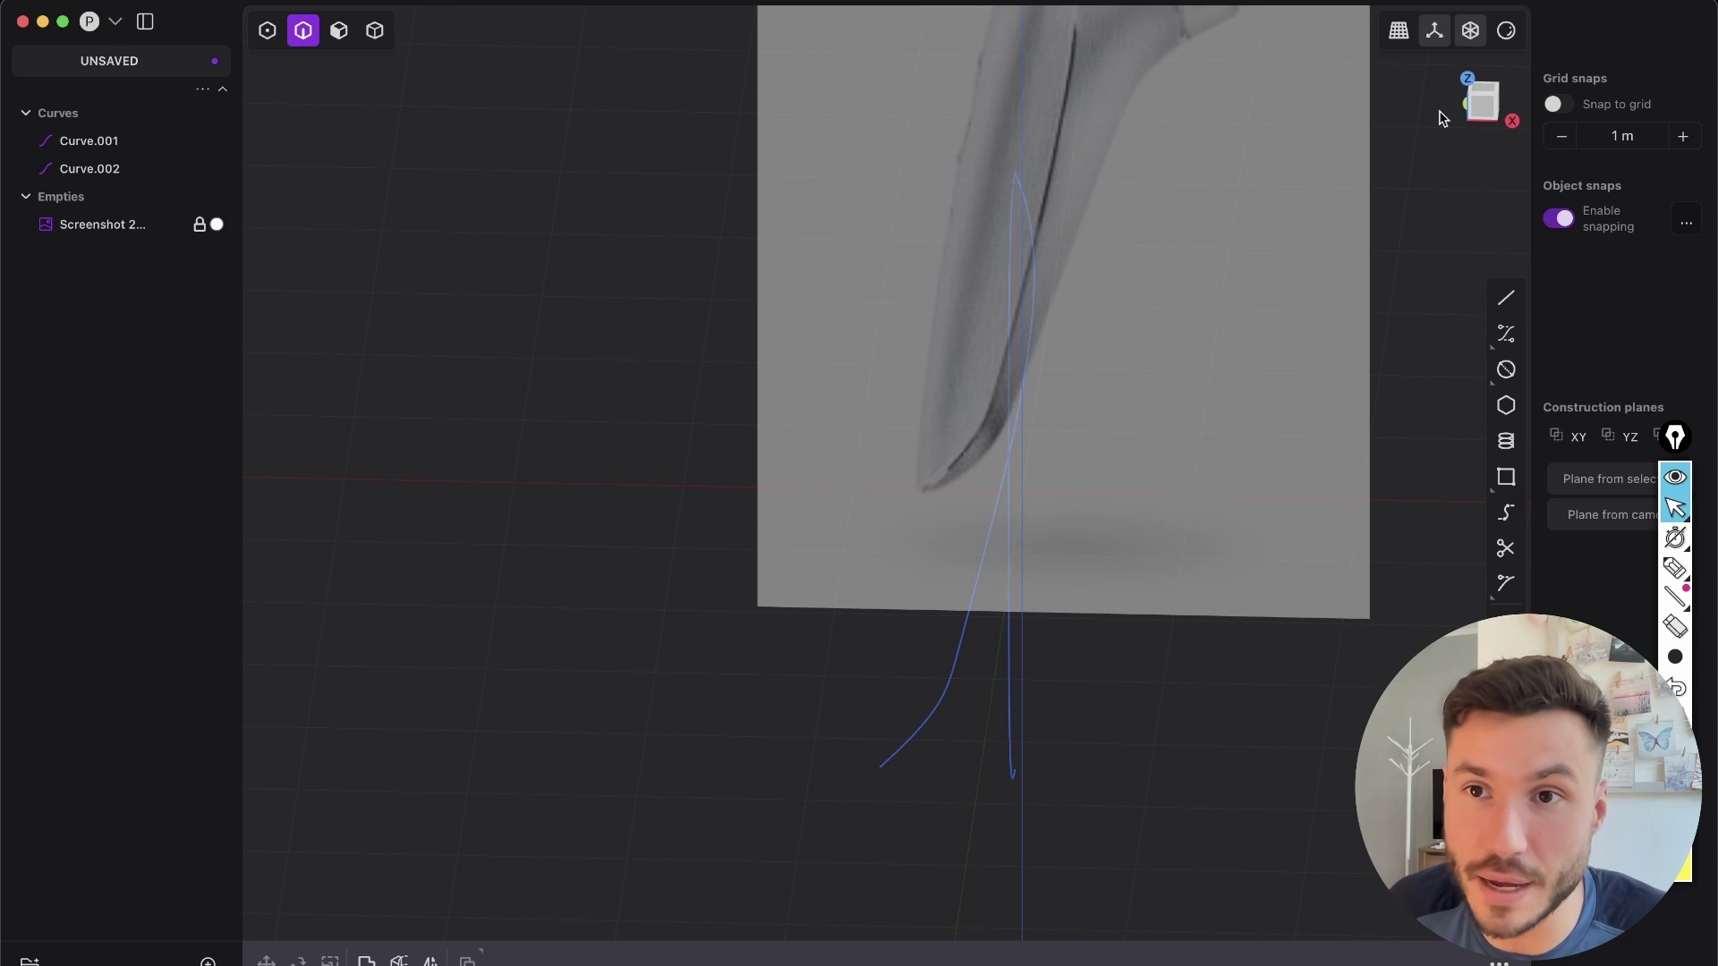
- Draw a two-point circle in the front view spanning the front edge of the device's head, turned perpendicular to the reference image
left_click(1479, 106)
scroll(921, 288, "up", 5)
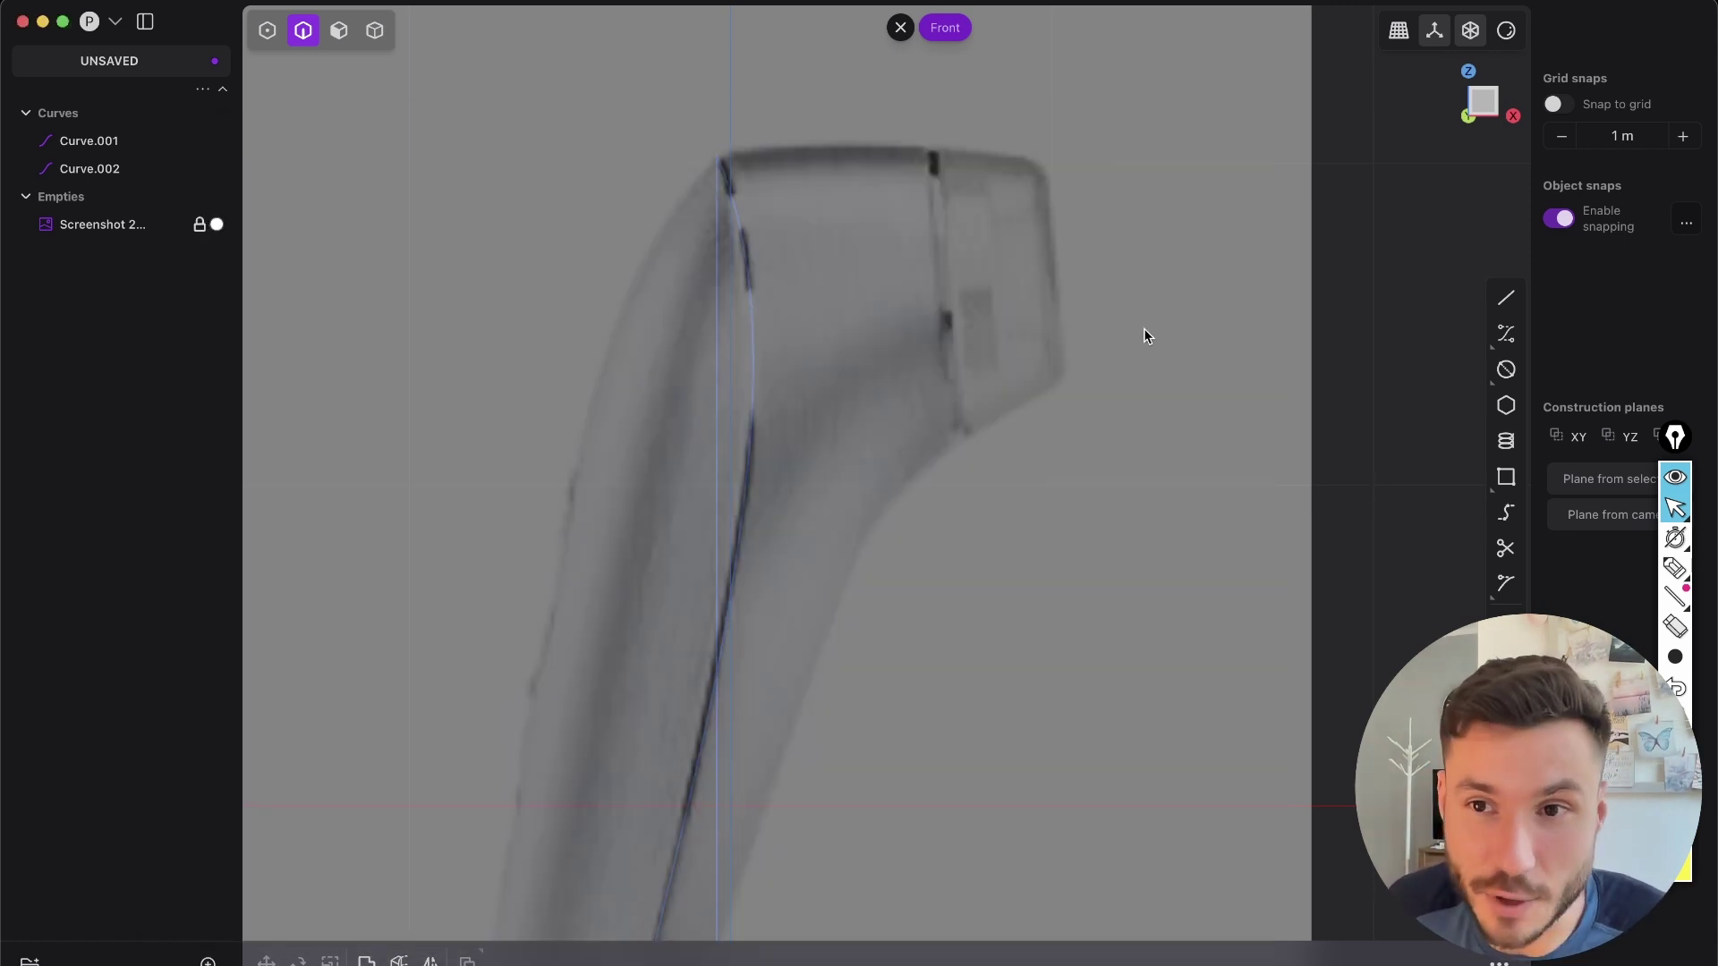
mouse_move(1506, 369)
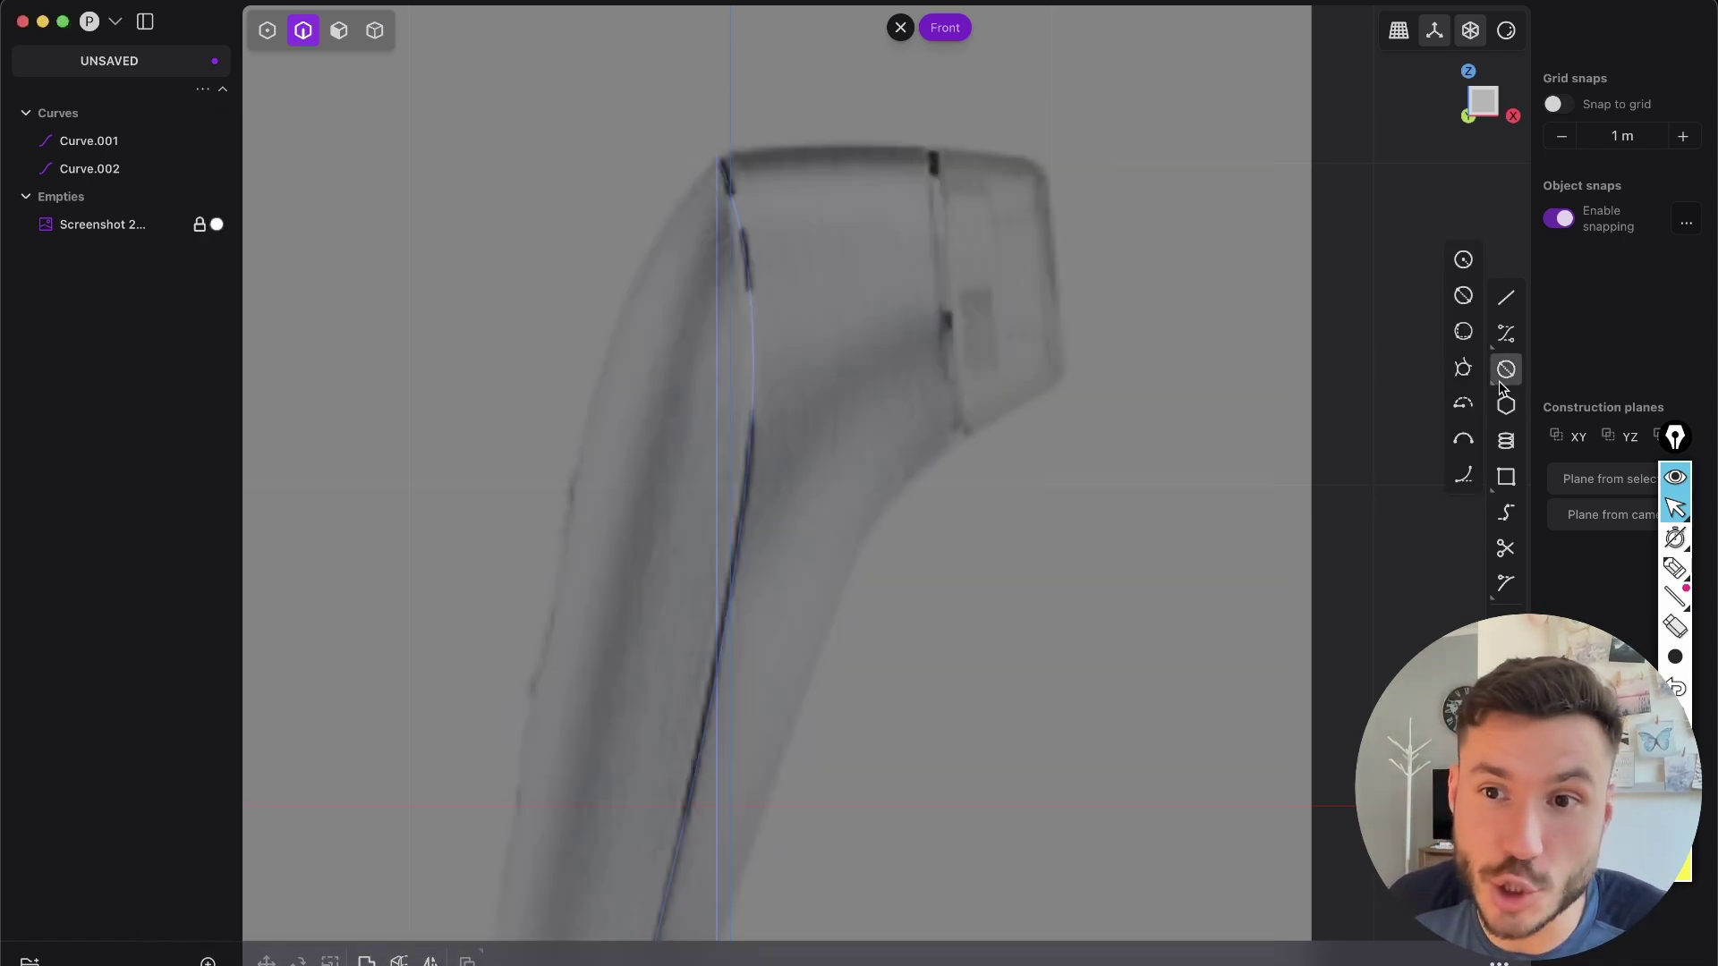
left_click(1463, 299)
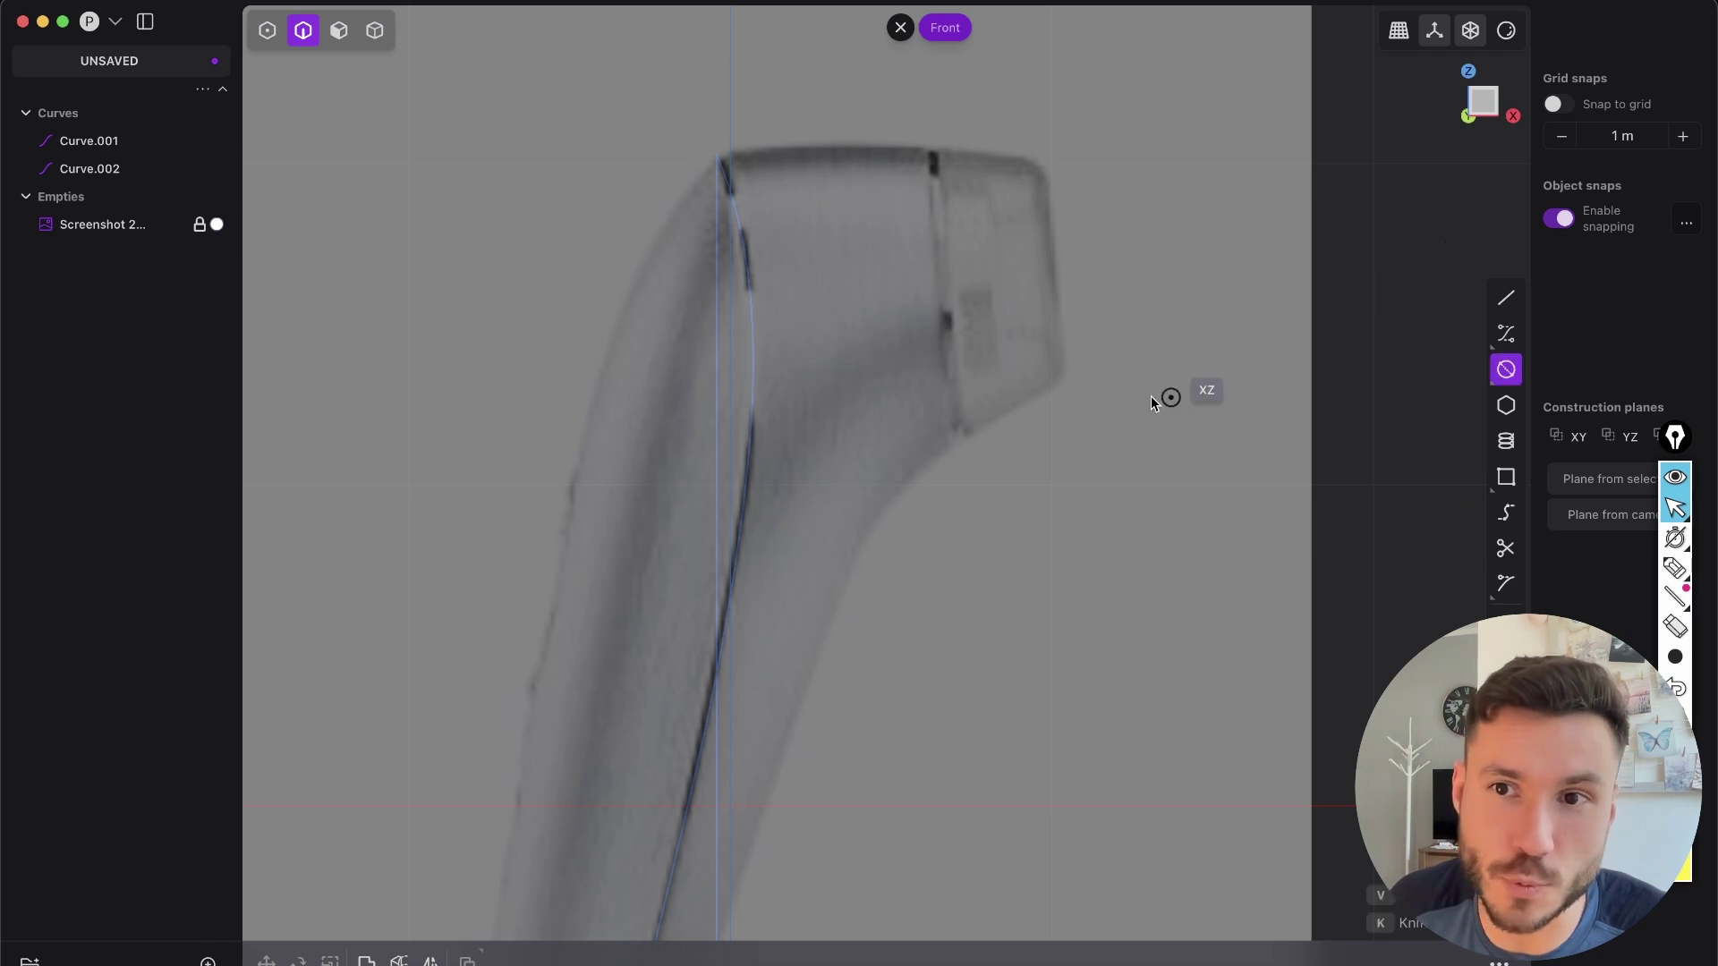
left_click(1042, 156)
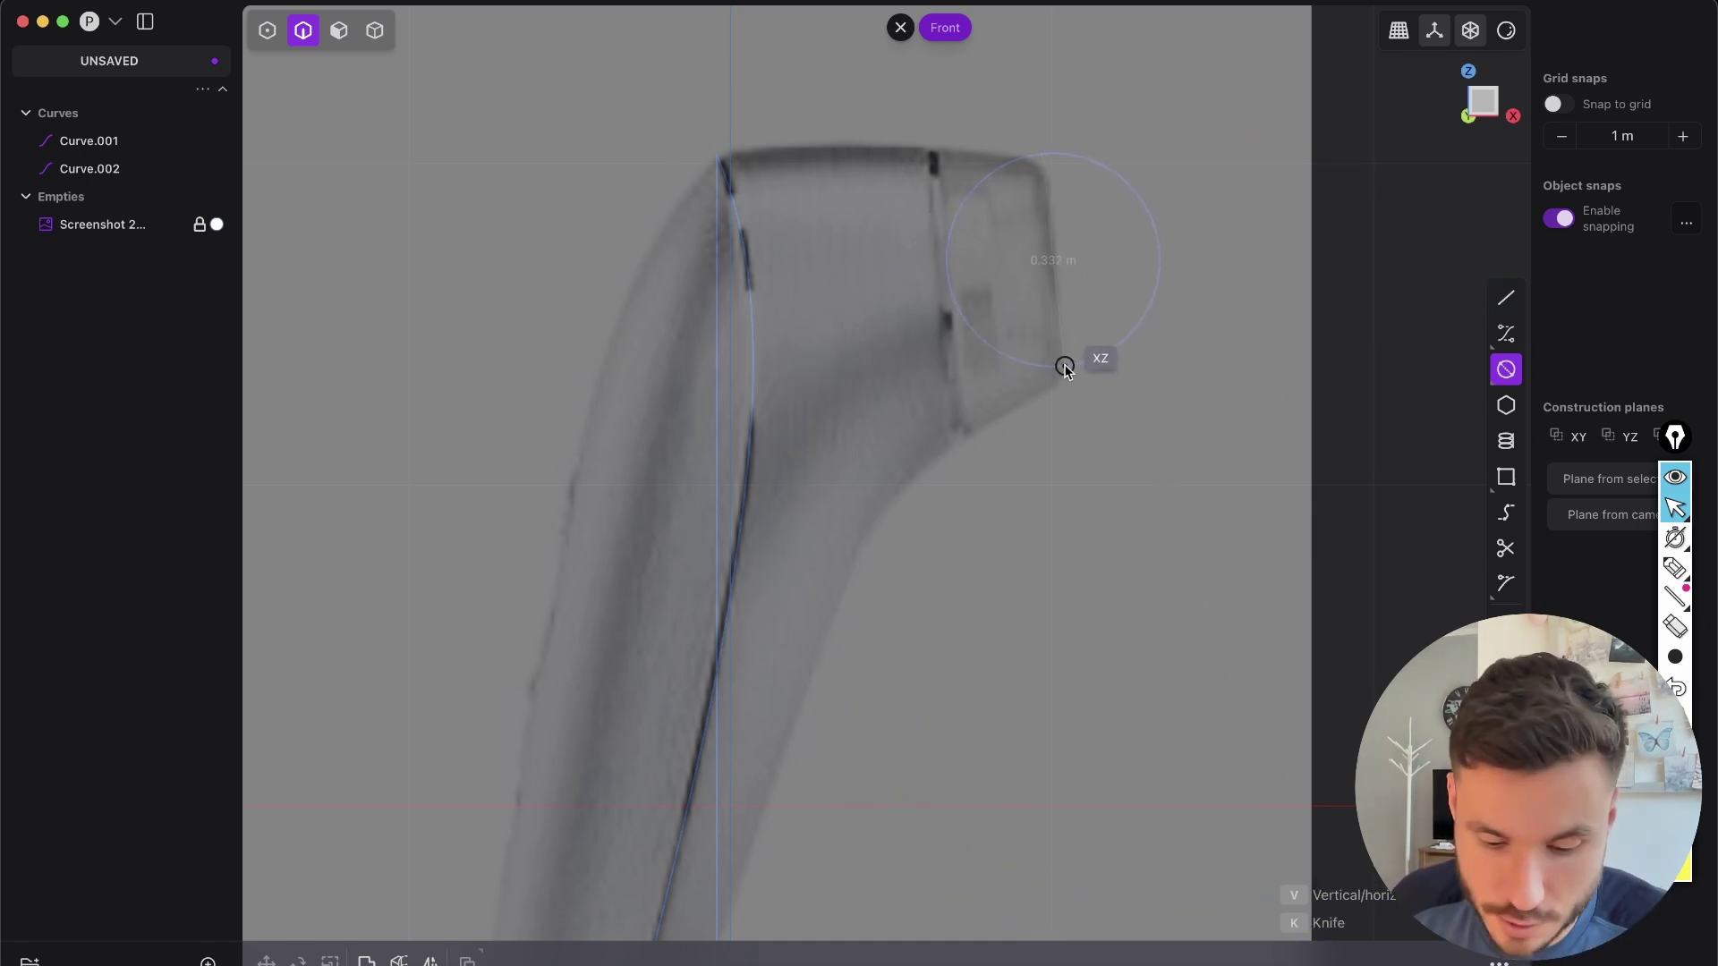
key("v")
left_click(1066, 380)
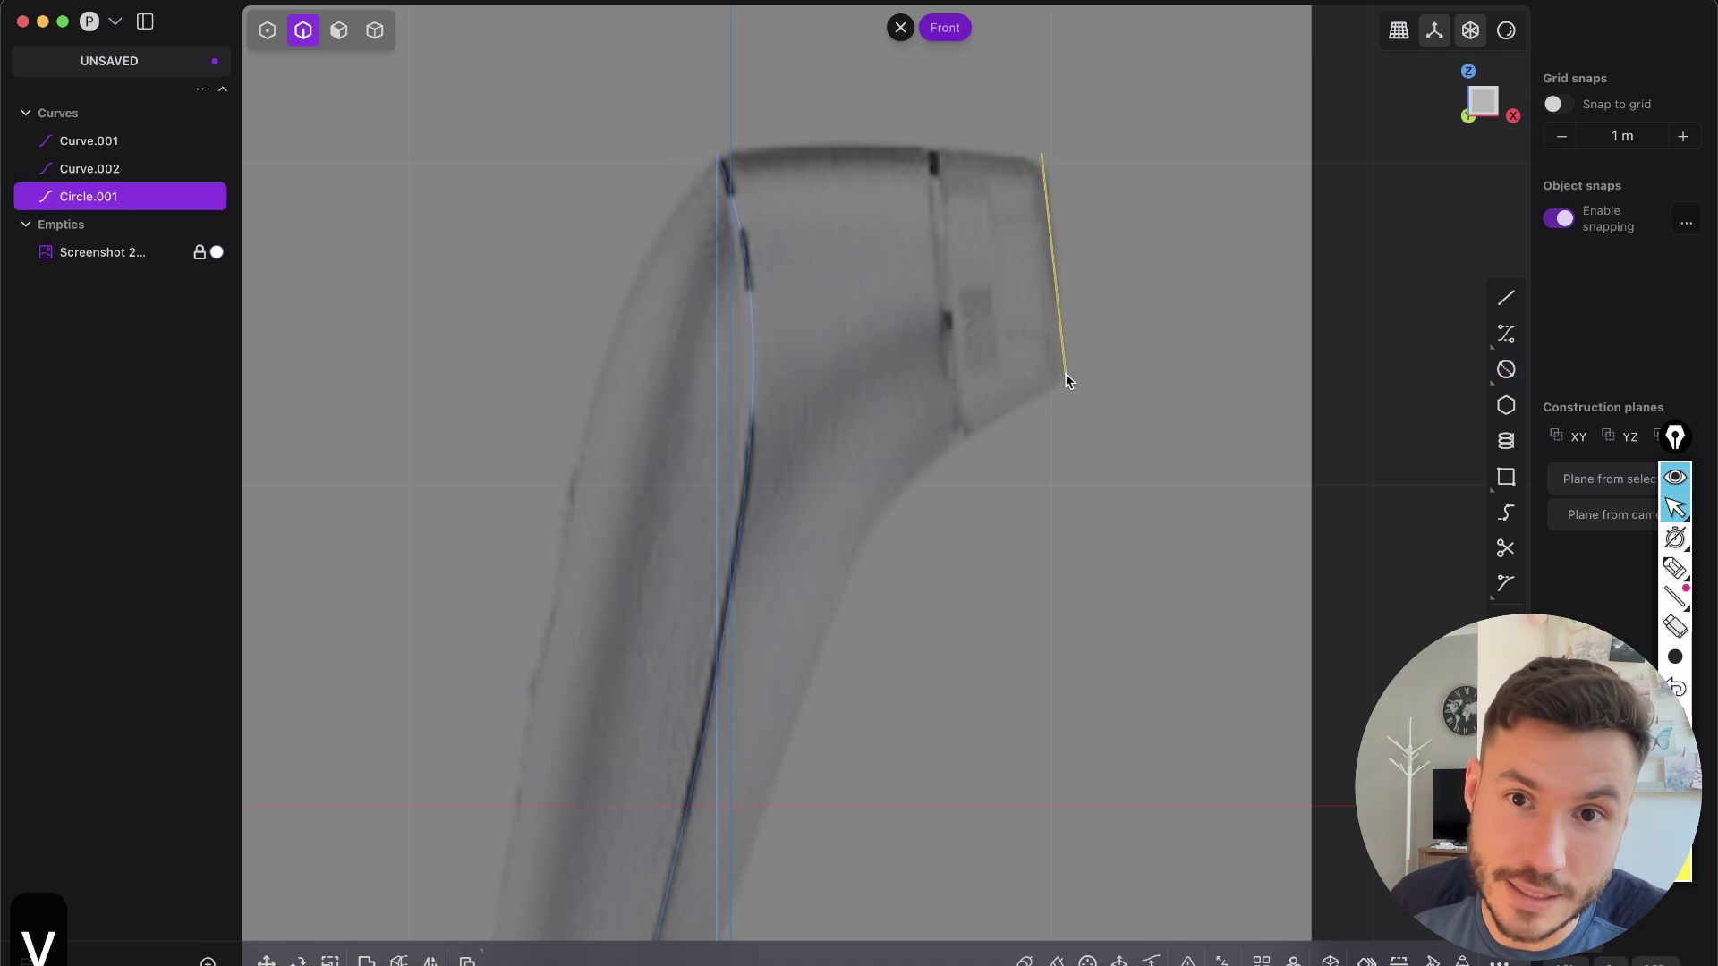
- Inspect the new circle and its distance to the profile curves from angled and front views
middle_click_drag(1222, 362, 684, 440)
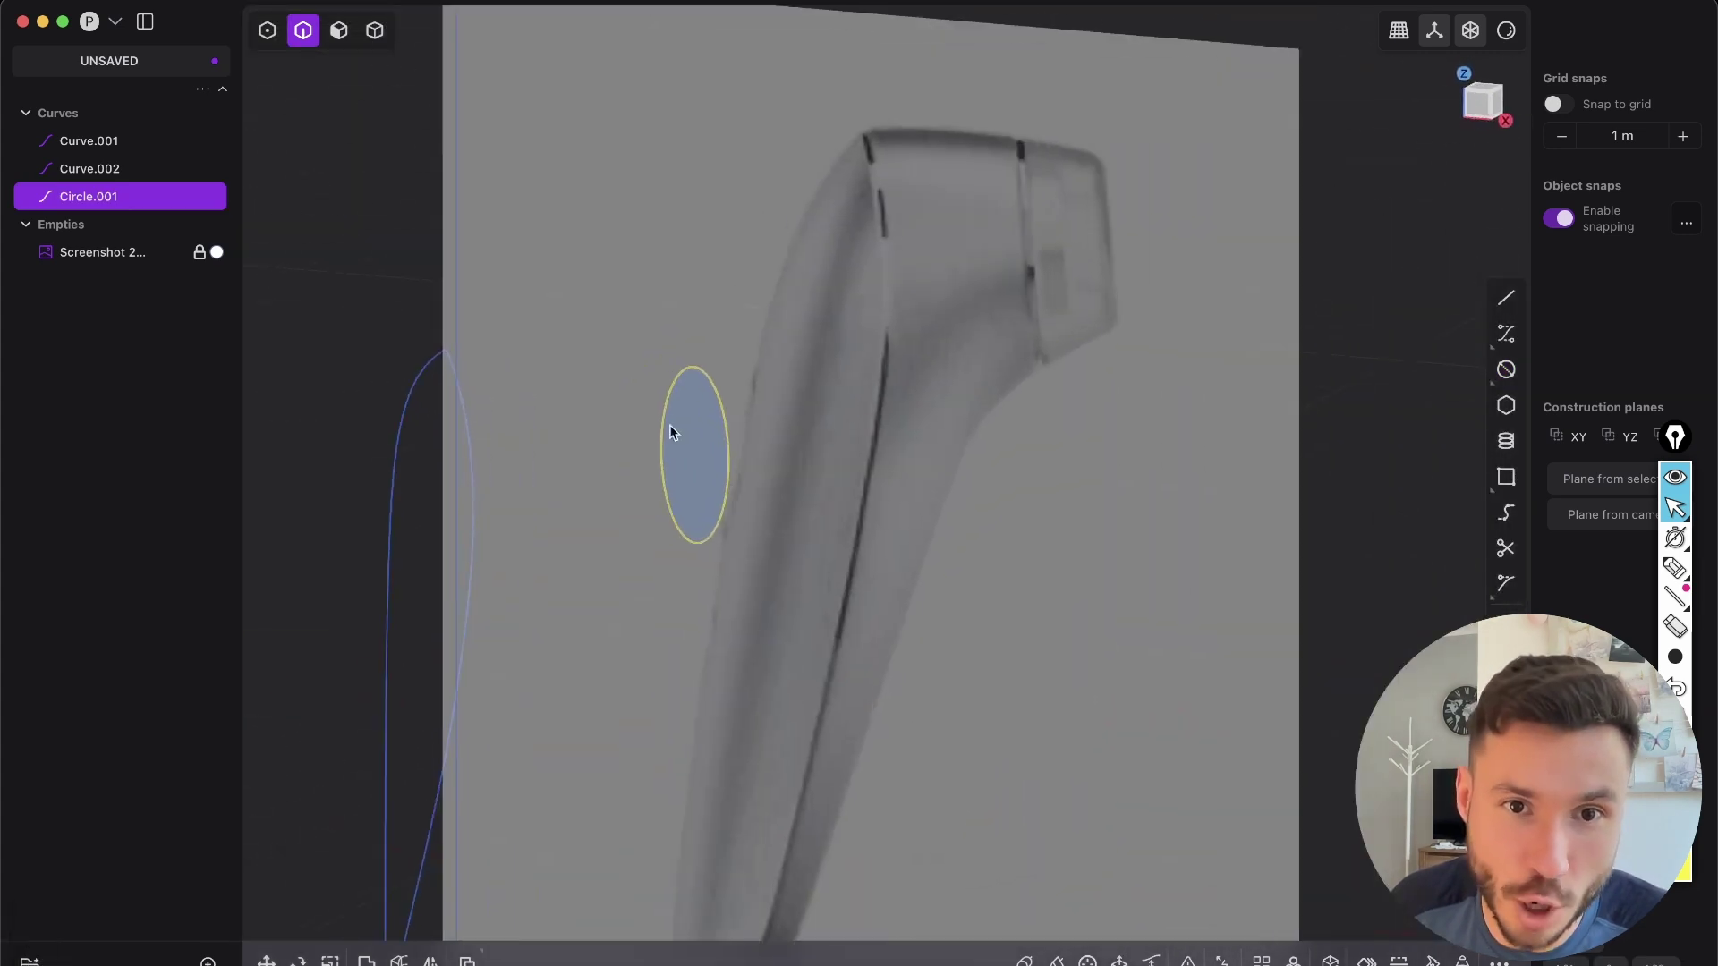
left_click(1482, 115)
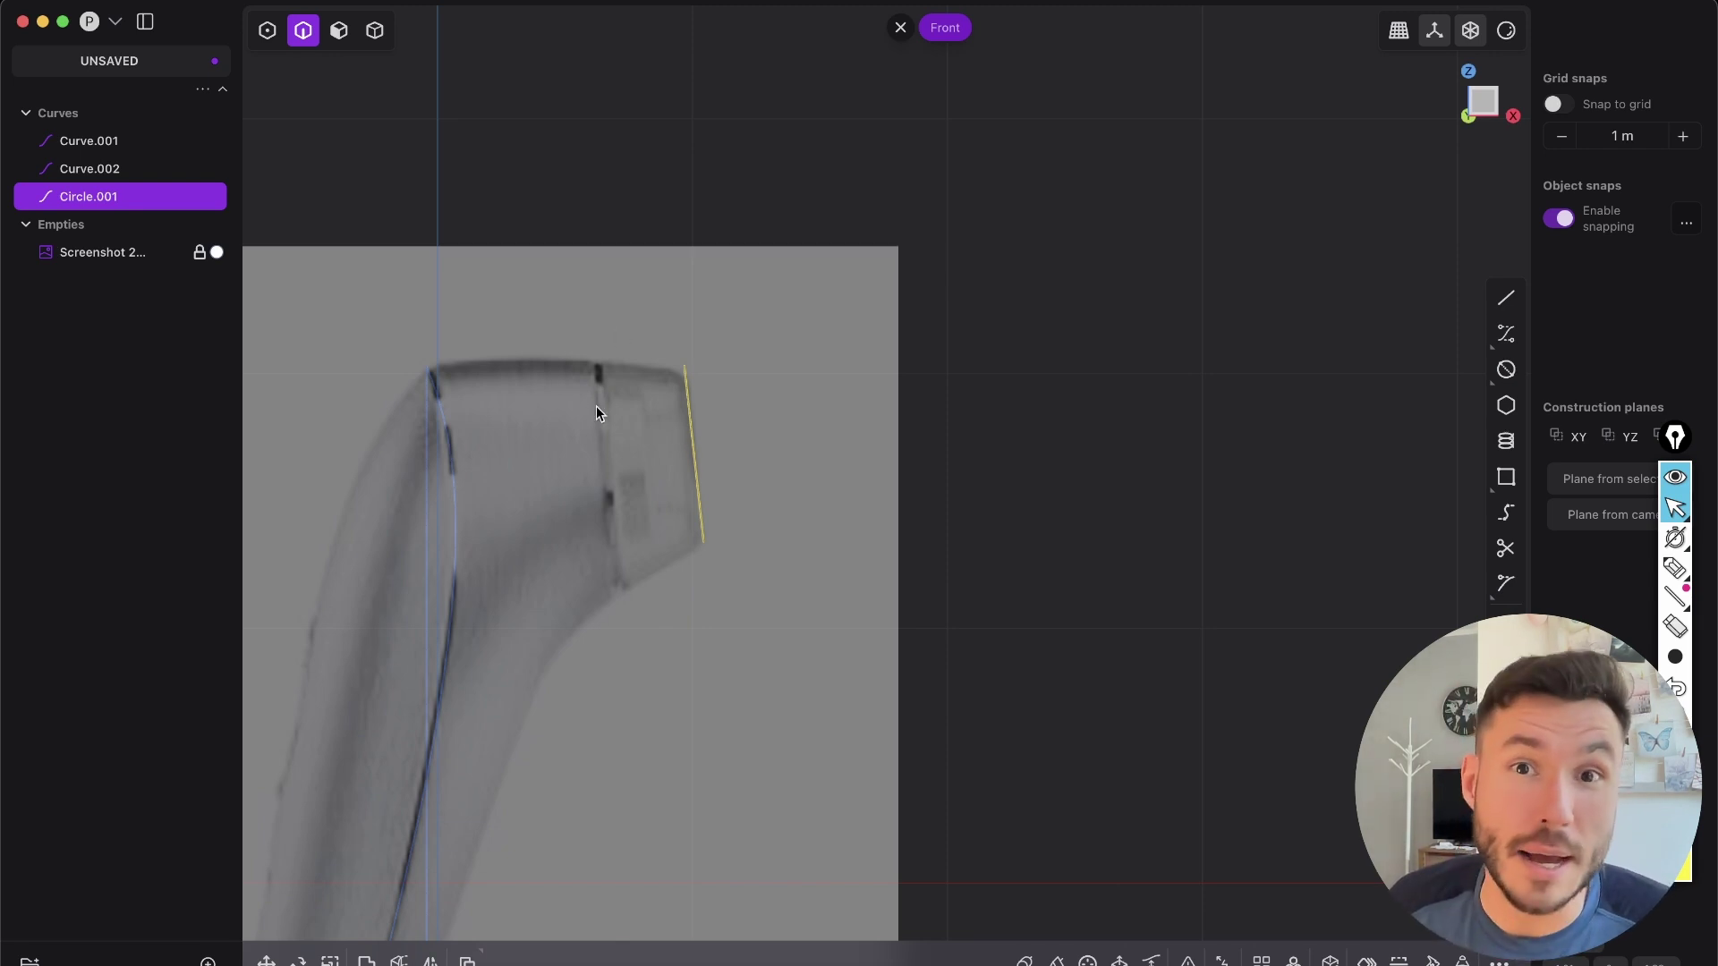
middle_click_drag(715, 538, 864, 523, "shift")
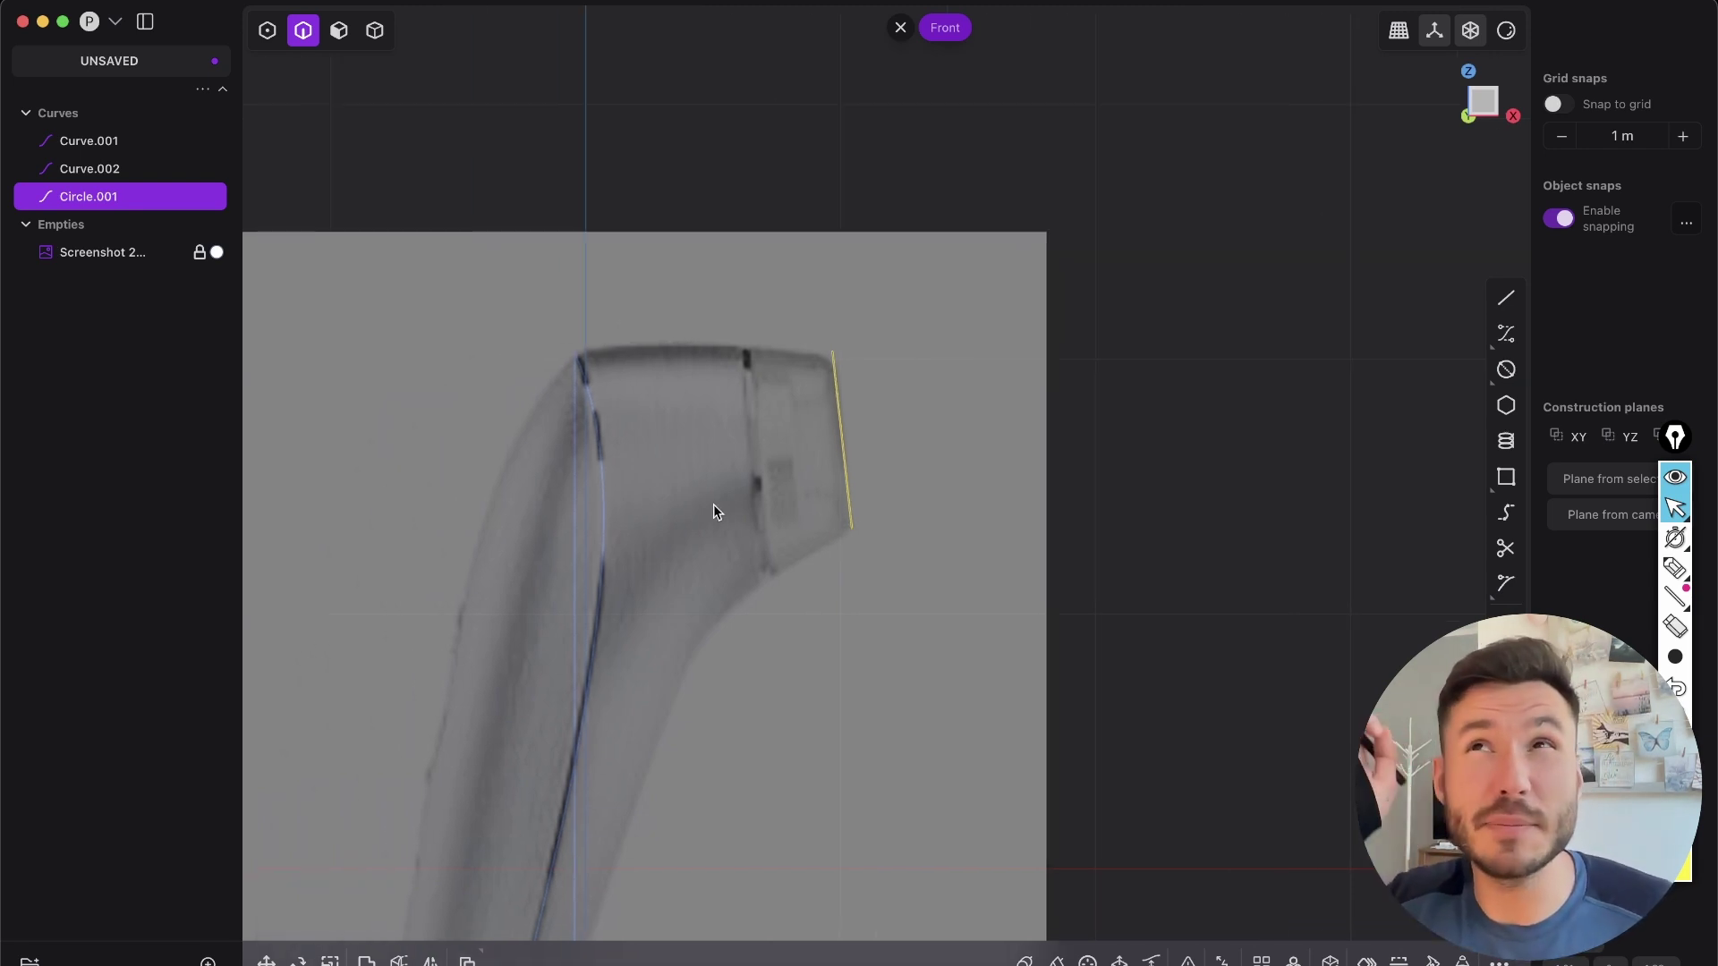
middle_click_drag(618, 492, 793, 365, "shift")
scroll(792, 365, "down", 5)
middle_click_drag(909, 346, 859, 363)
scroll(746, 539, "up", 4)
scroll(799, 517, "up", 3)
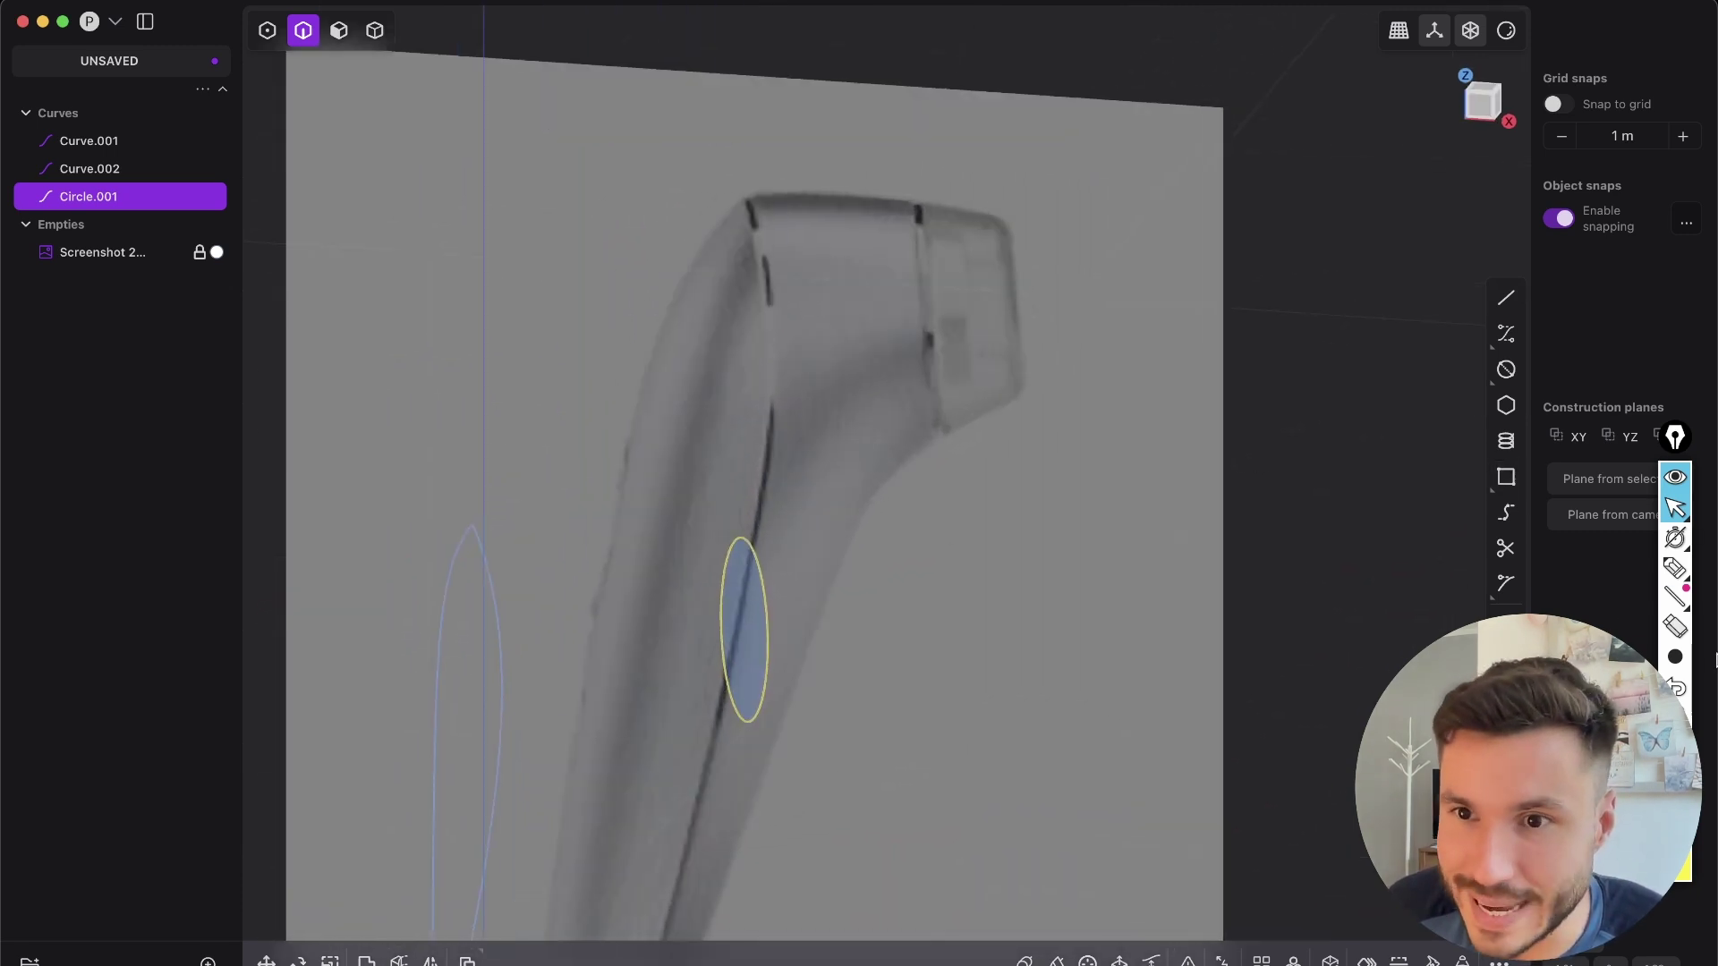
- Mark the head's front circle, the parting line and the connection between them with freehand annotations over the reference image, and clear them
left_click(1675, 568)
mouse_move(1008, 221)
left_mouse_down()
mouse_move(1027, 376)
mouse_move(1009, 220)
left_mouse_up()
mouse_move(750, 207)
left_mouse_down()
mouse_move(762, 496)
mouse_move(660, 956)
left_mouse_up()
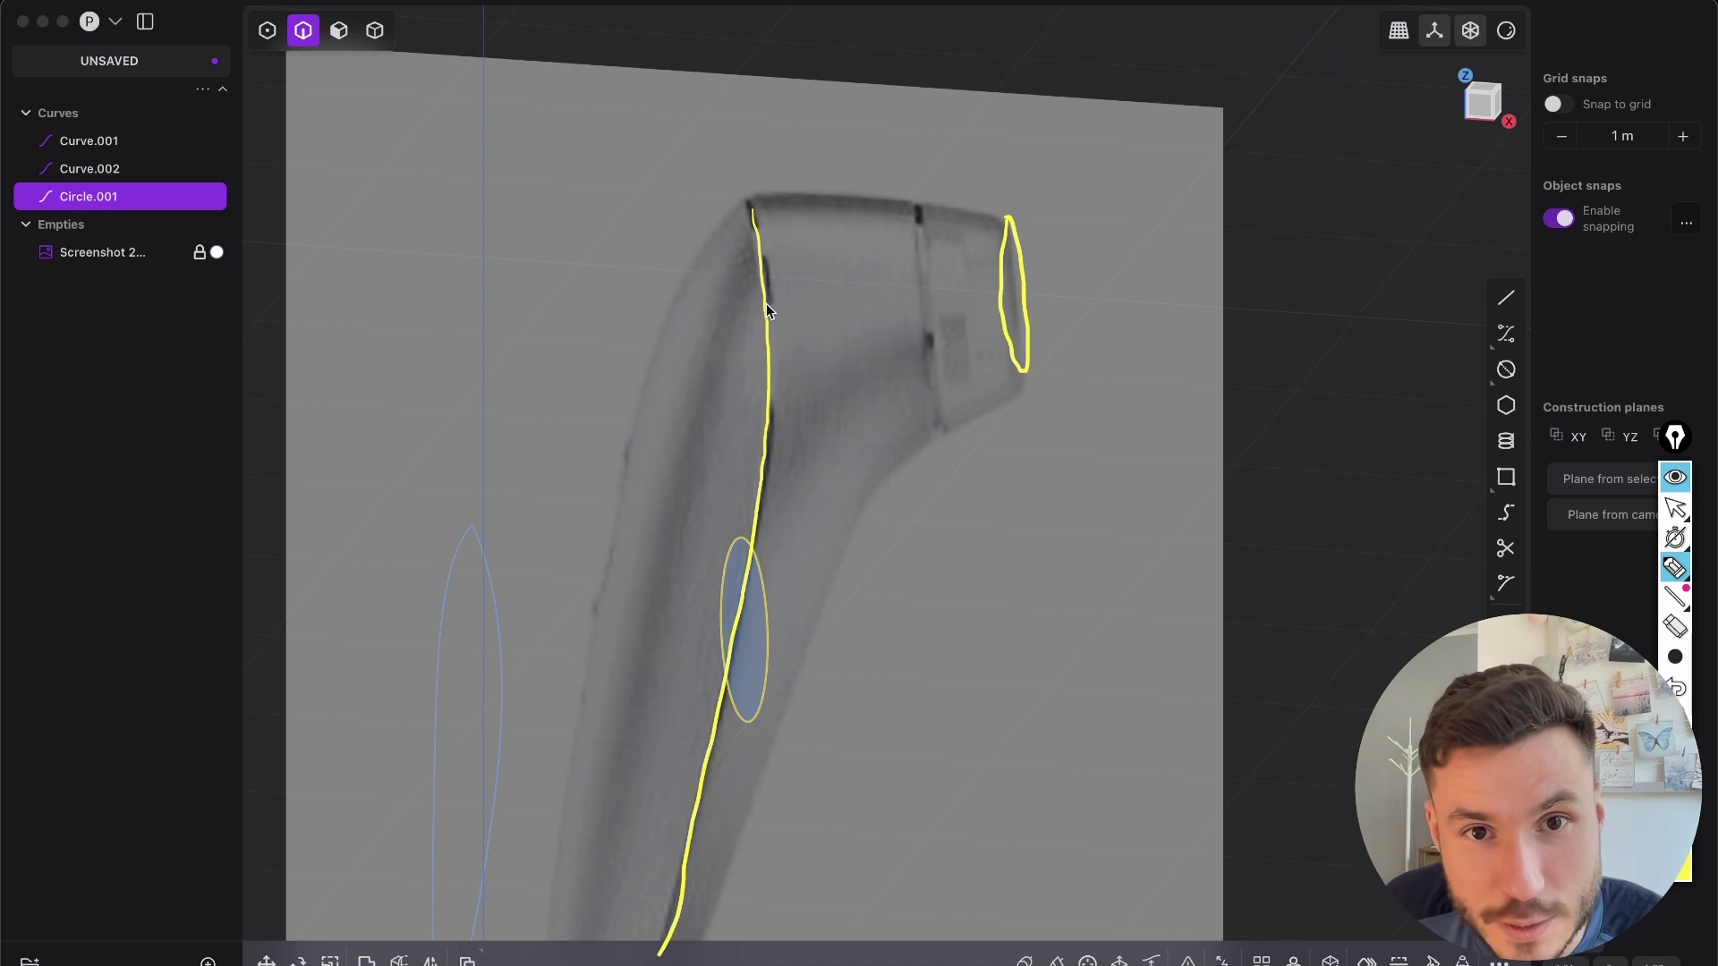
left_click_drag(768, 312, 775, 337)
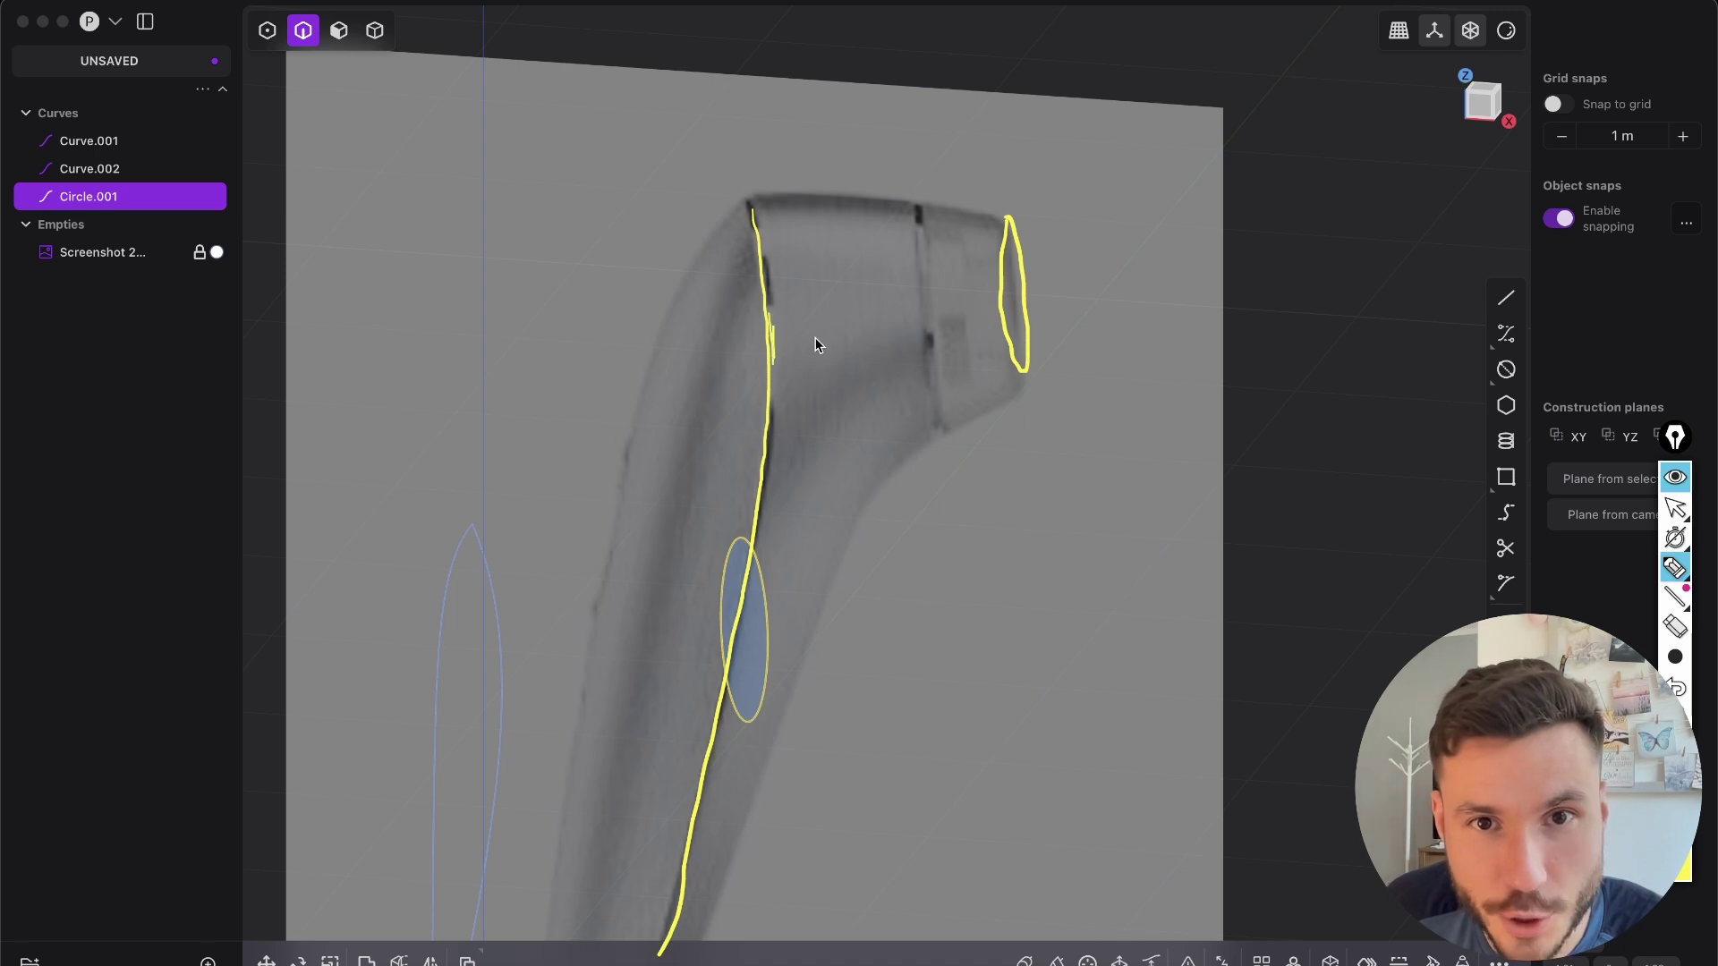
left_click_drag(998, 296, 1004, 320)
left_click_drag(774, 338, 1001, 309)
left_click_drag(743, 68, 744, 181)
mouse_move(723, 125)
left_mouse_down()
mouse_move(732, 151)
mouse_move(784, 132)
left_mouse_up()
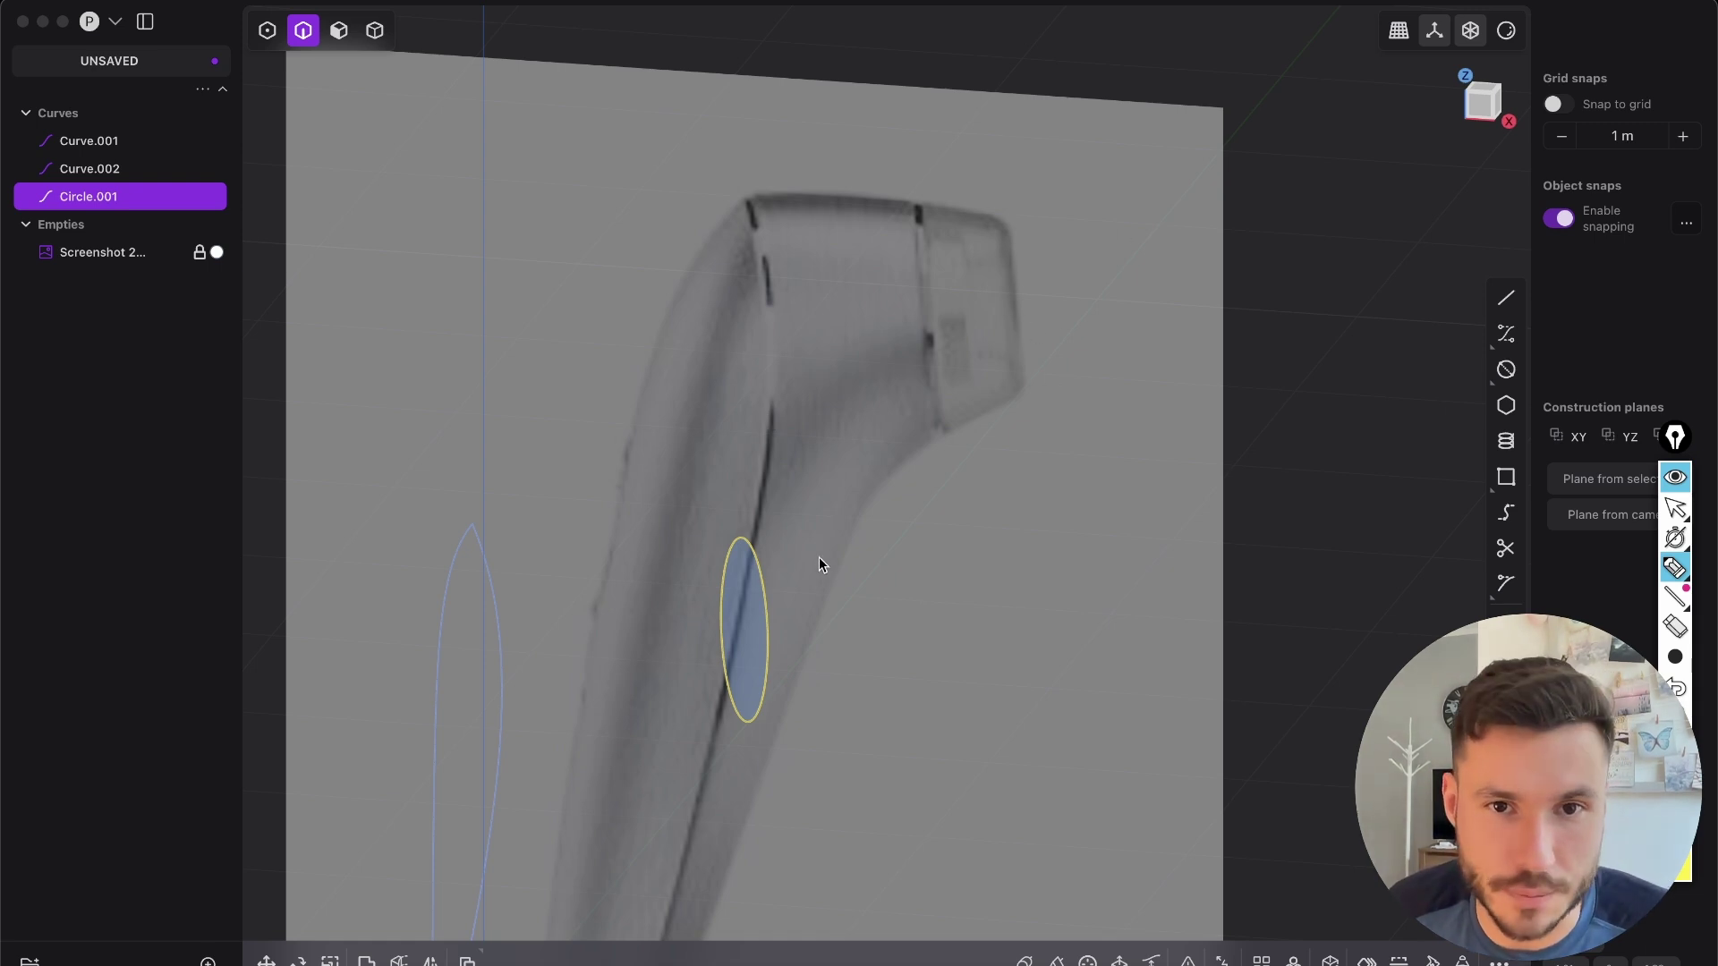
left_click_drag(752, 624, 809, 582)
left_click(1676, 688)
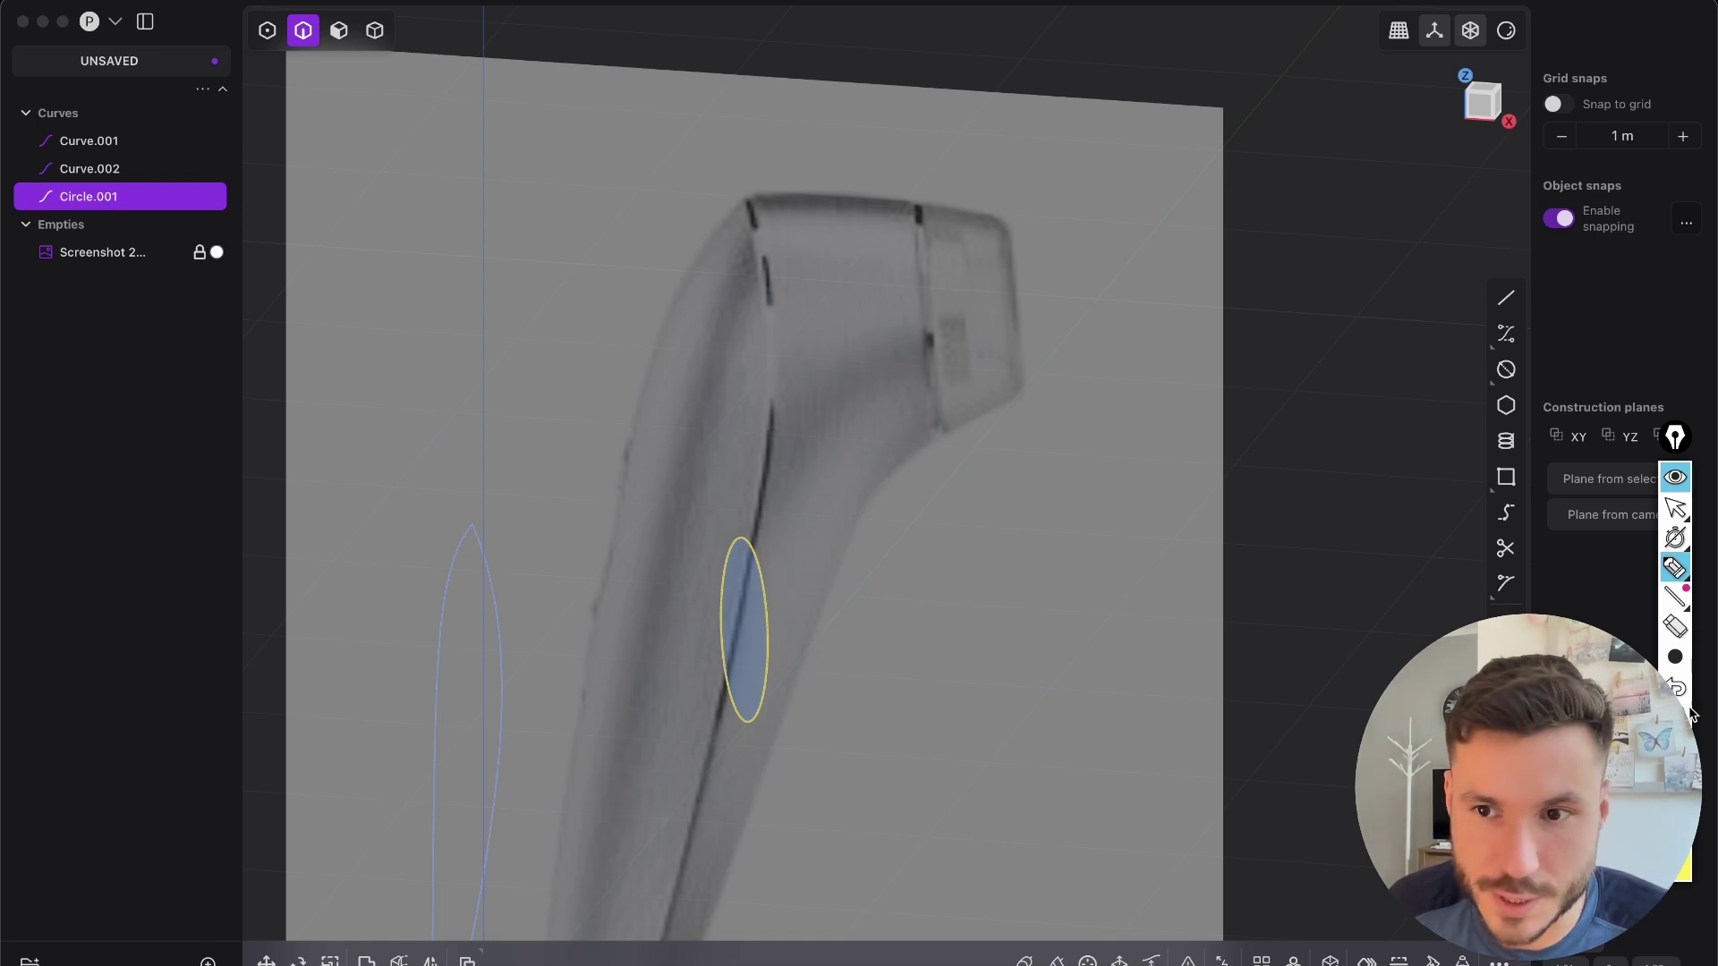
left_click(1670, 477)
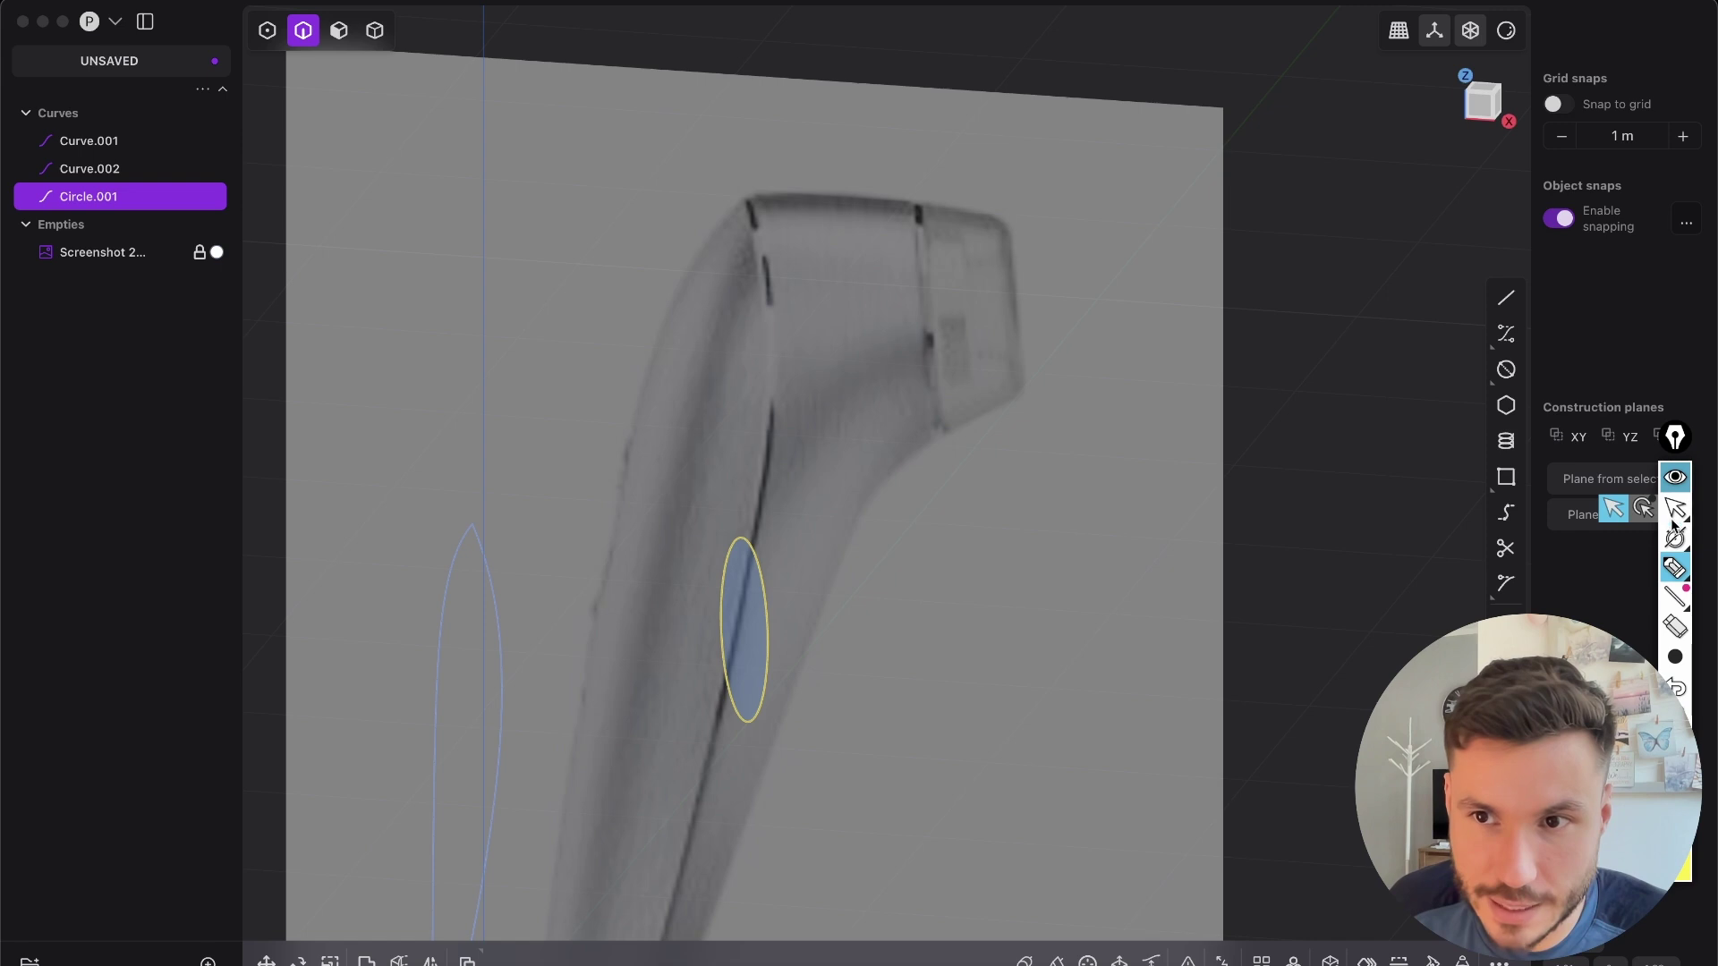
- Check in the left view that the frontal profile's first two control points at the upper end are horizontally aligned
middle_click_drag(873, 432, 985, 294, "shift")
left_click(985, 294)
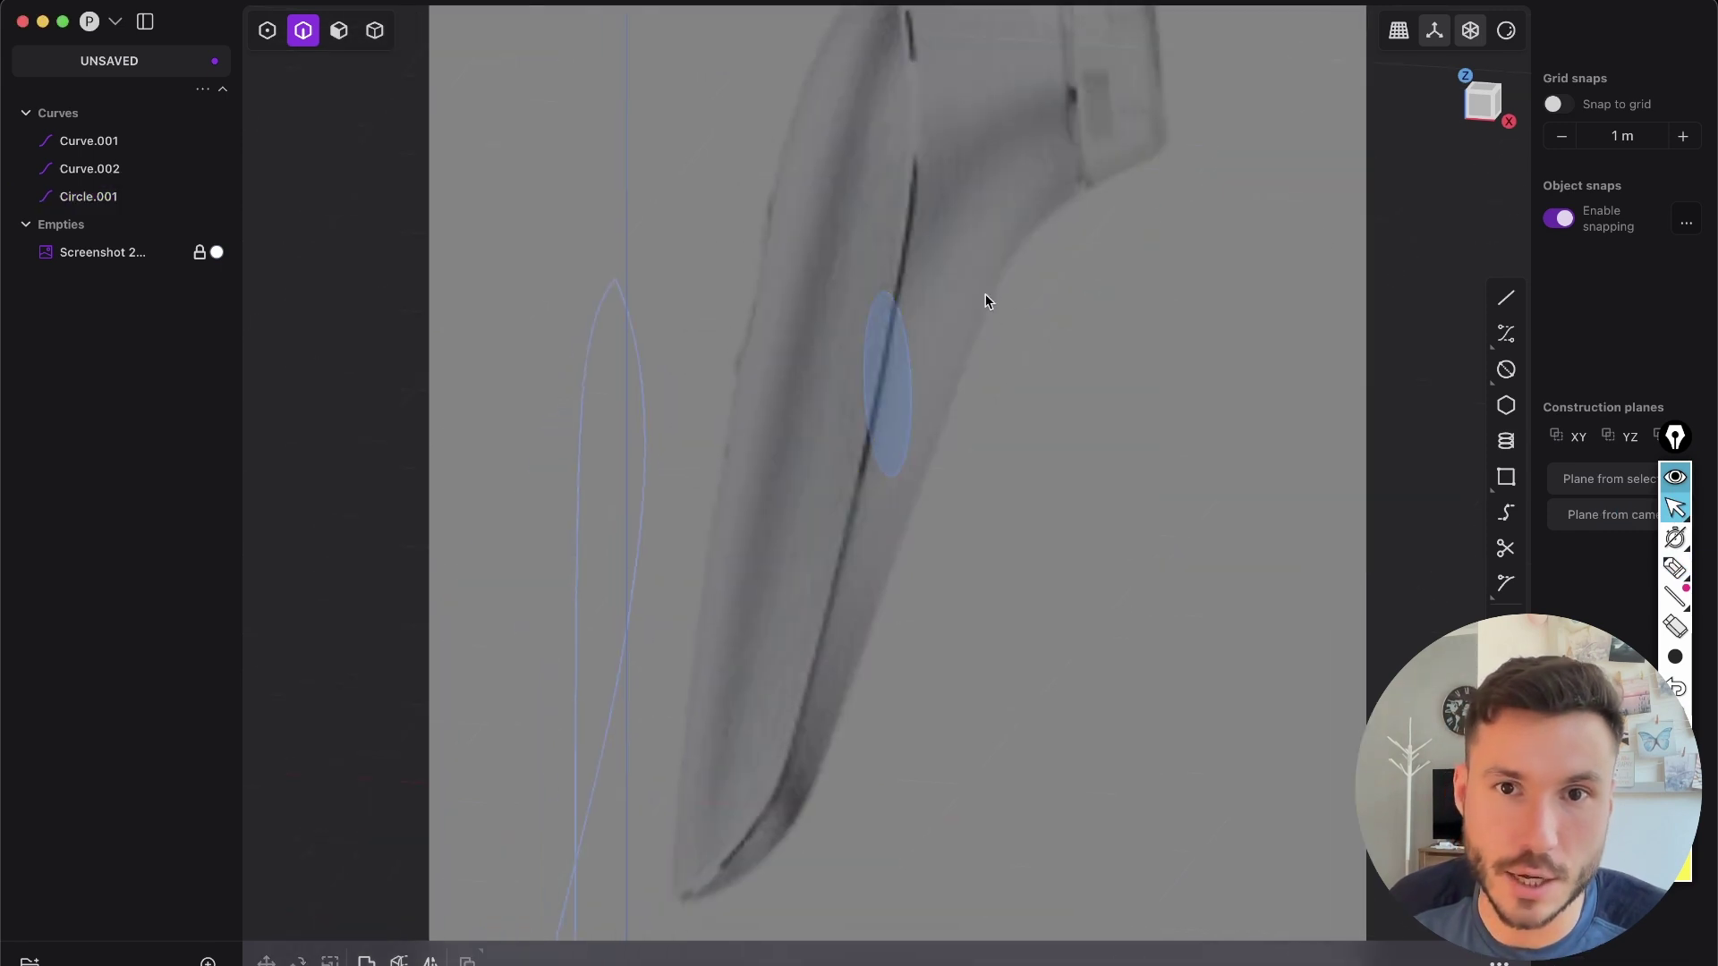
key("ctrl+KP_3")
scroll(1029, 400, "down", 5)
middle_click_drag(1158, 125, 1082, 379, "shift")
scroll(1085, 379, "up", 6)
key("1")
middle_click_drag(797, 383, 1055, 259, "shift")
scroll(1060, 214, "down", 3)
scroll(1027, 129, "up", 3)
left_click_drag(997, 94, 1038, 134)
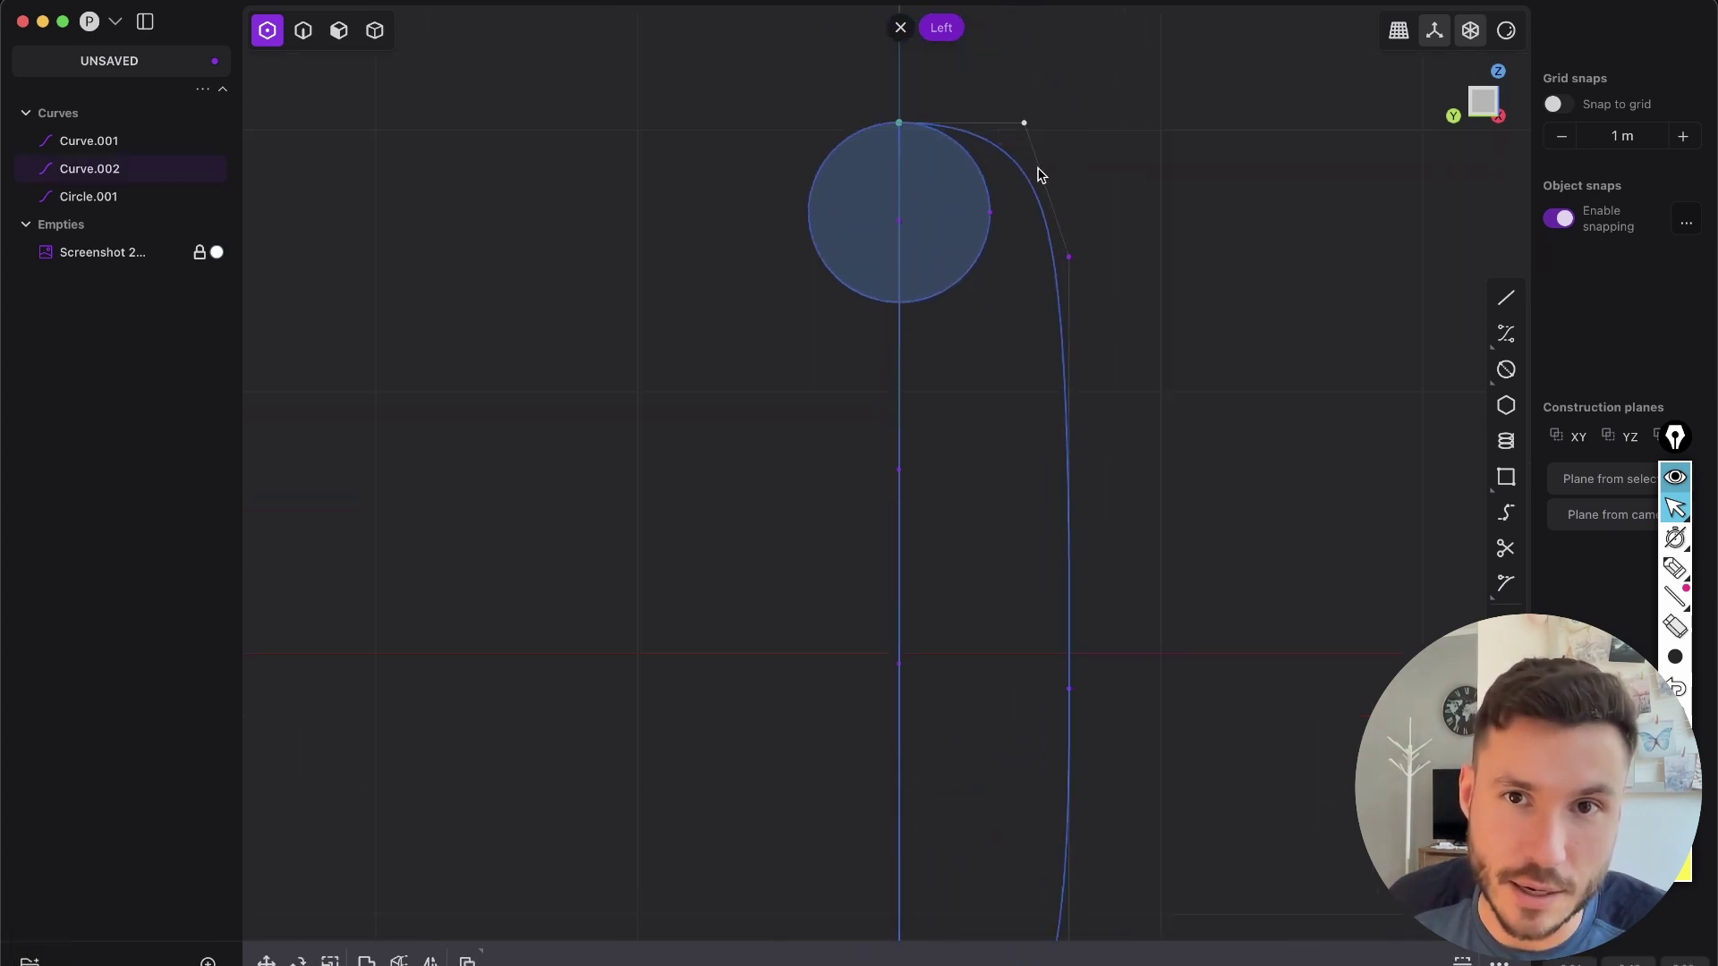
middle_click_drag(989, 140, 993, 154, "shift")
left_click_drag(1004, 123, 1047, 153)
- Check the horizontal alignment of the frontal profile's end control points at its lower end
middle_click_drag(1119, 895, 1041, 304, "shift")
left_click_drag(905, 512, 953, 556)
left_click(943, 636)
middle_click_drag(926, 612, 952, 652, "shift")
scroll(881, 581, "up", 2)
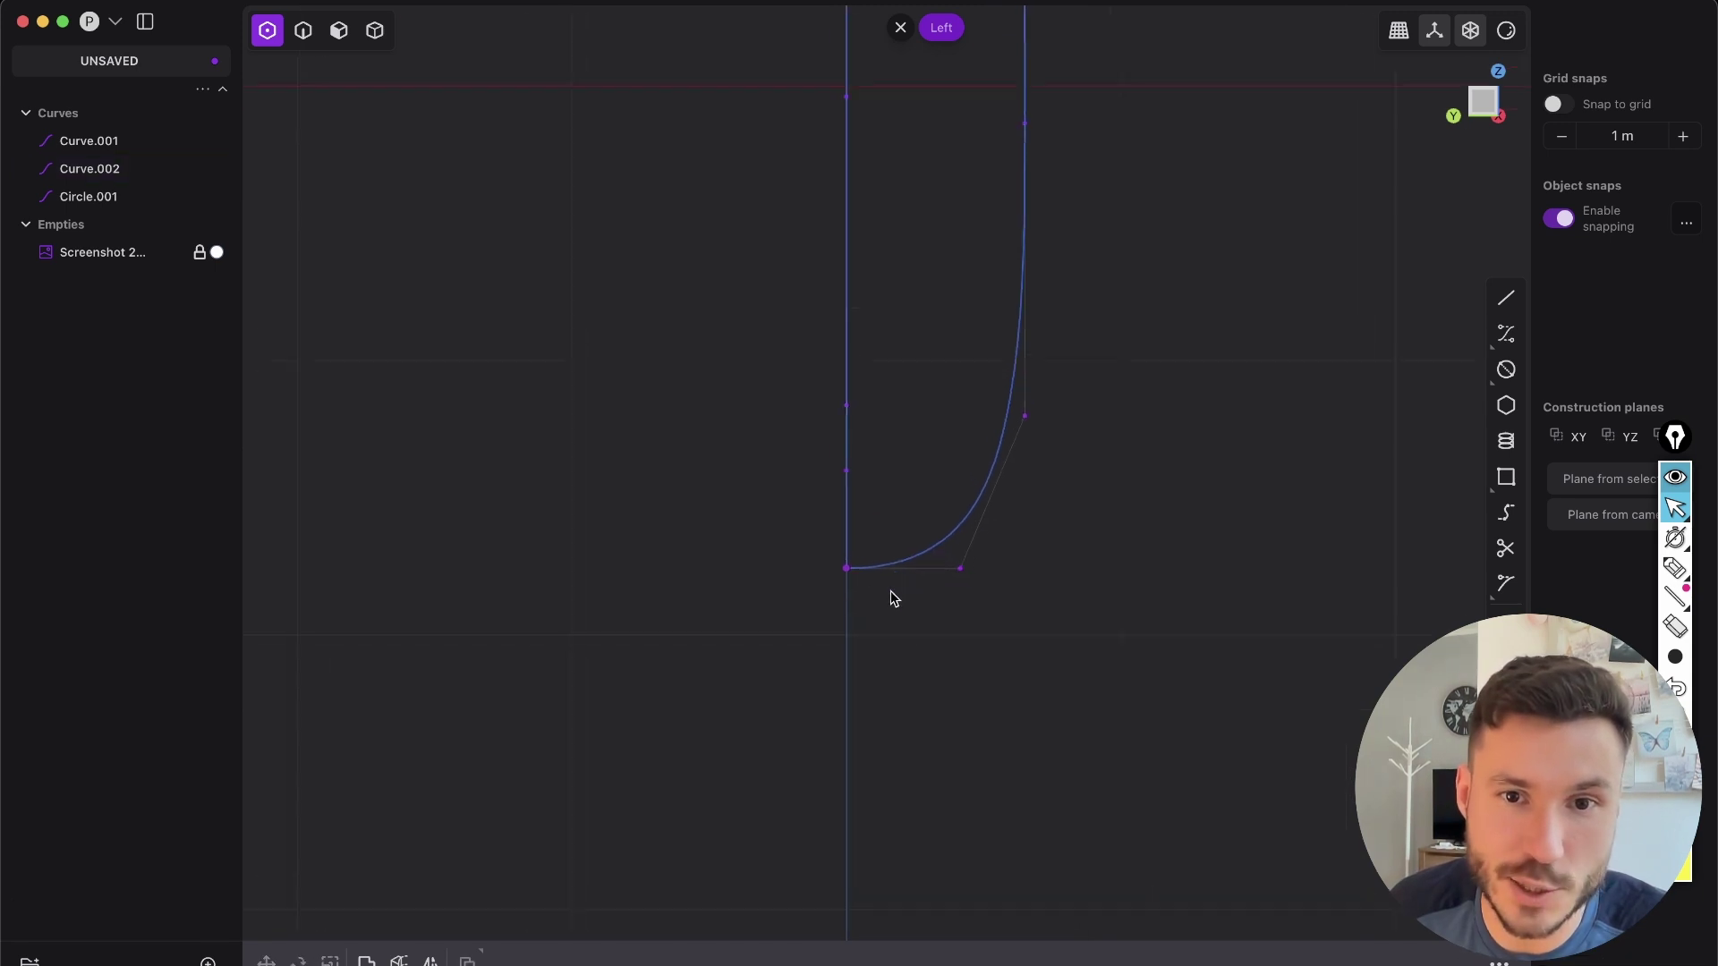
- Annotate the frontal profile's lower end with an arrow, a circled G1 label, a tangent line and a freehand mirrored half
left_click(1673, 564)
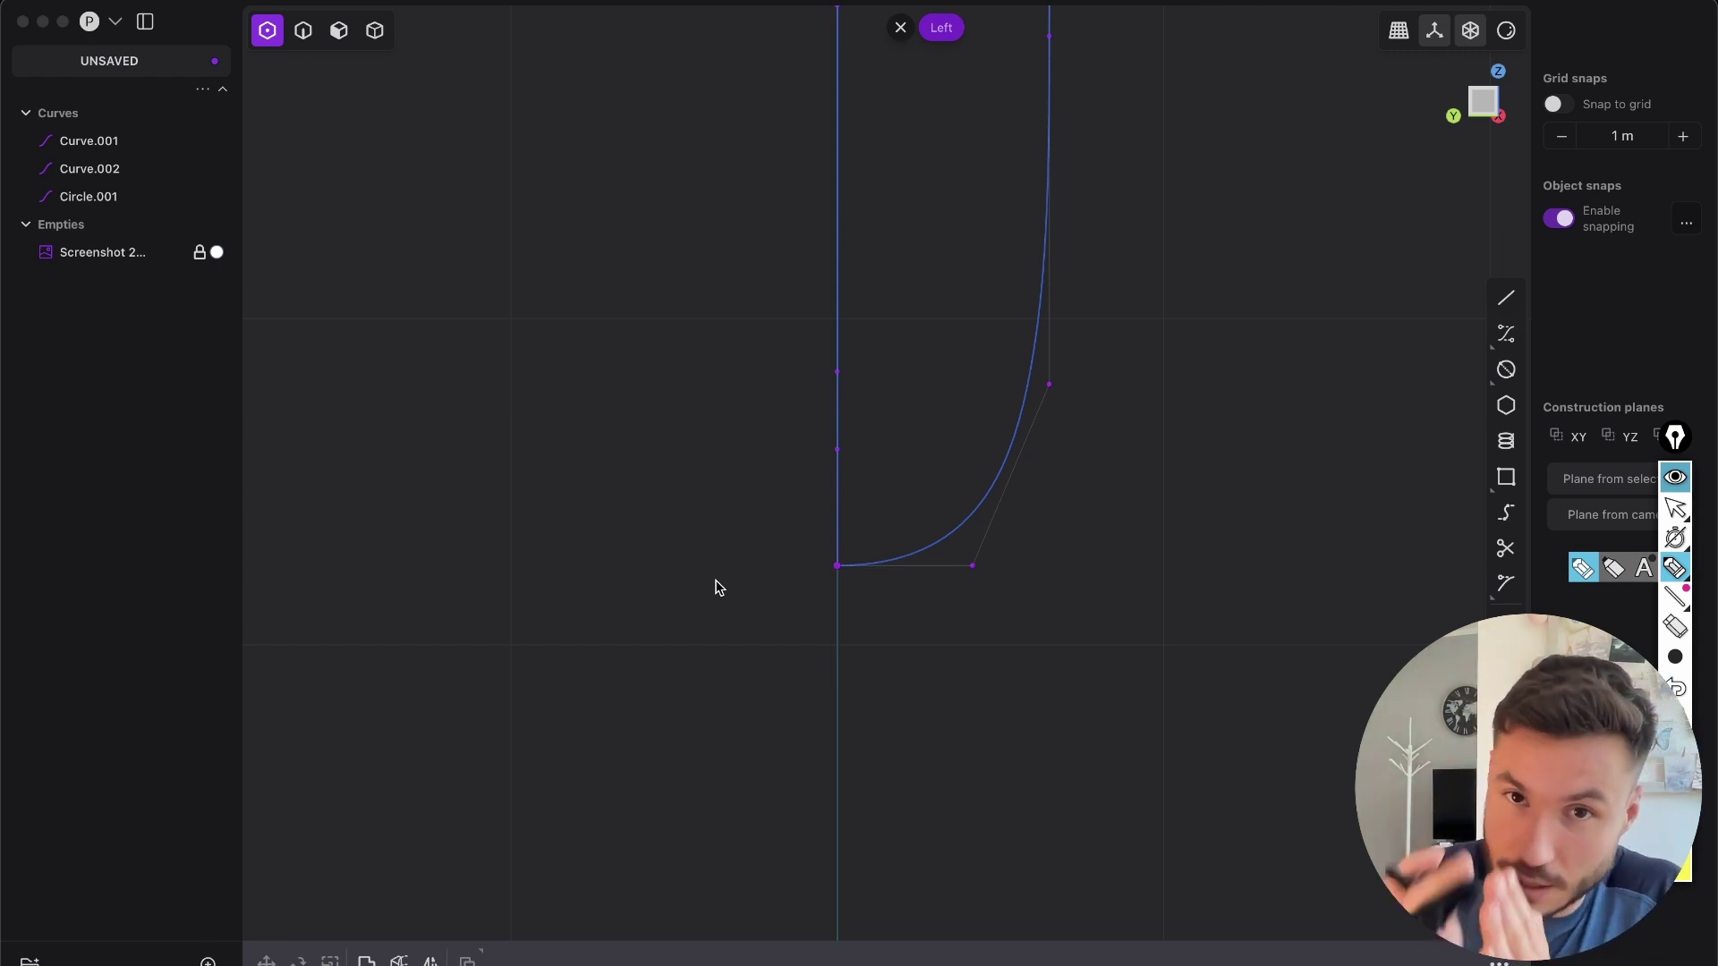
left_click_drag(841, 628, 840, 573)
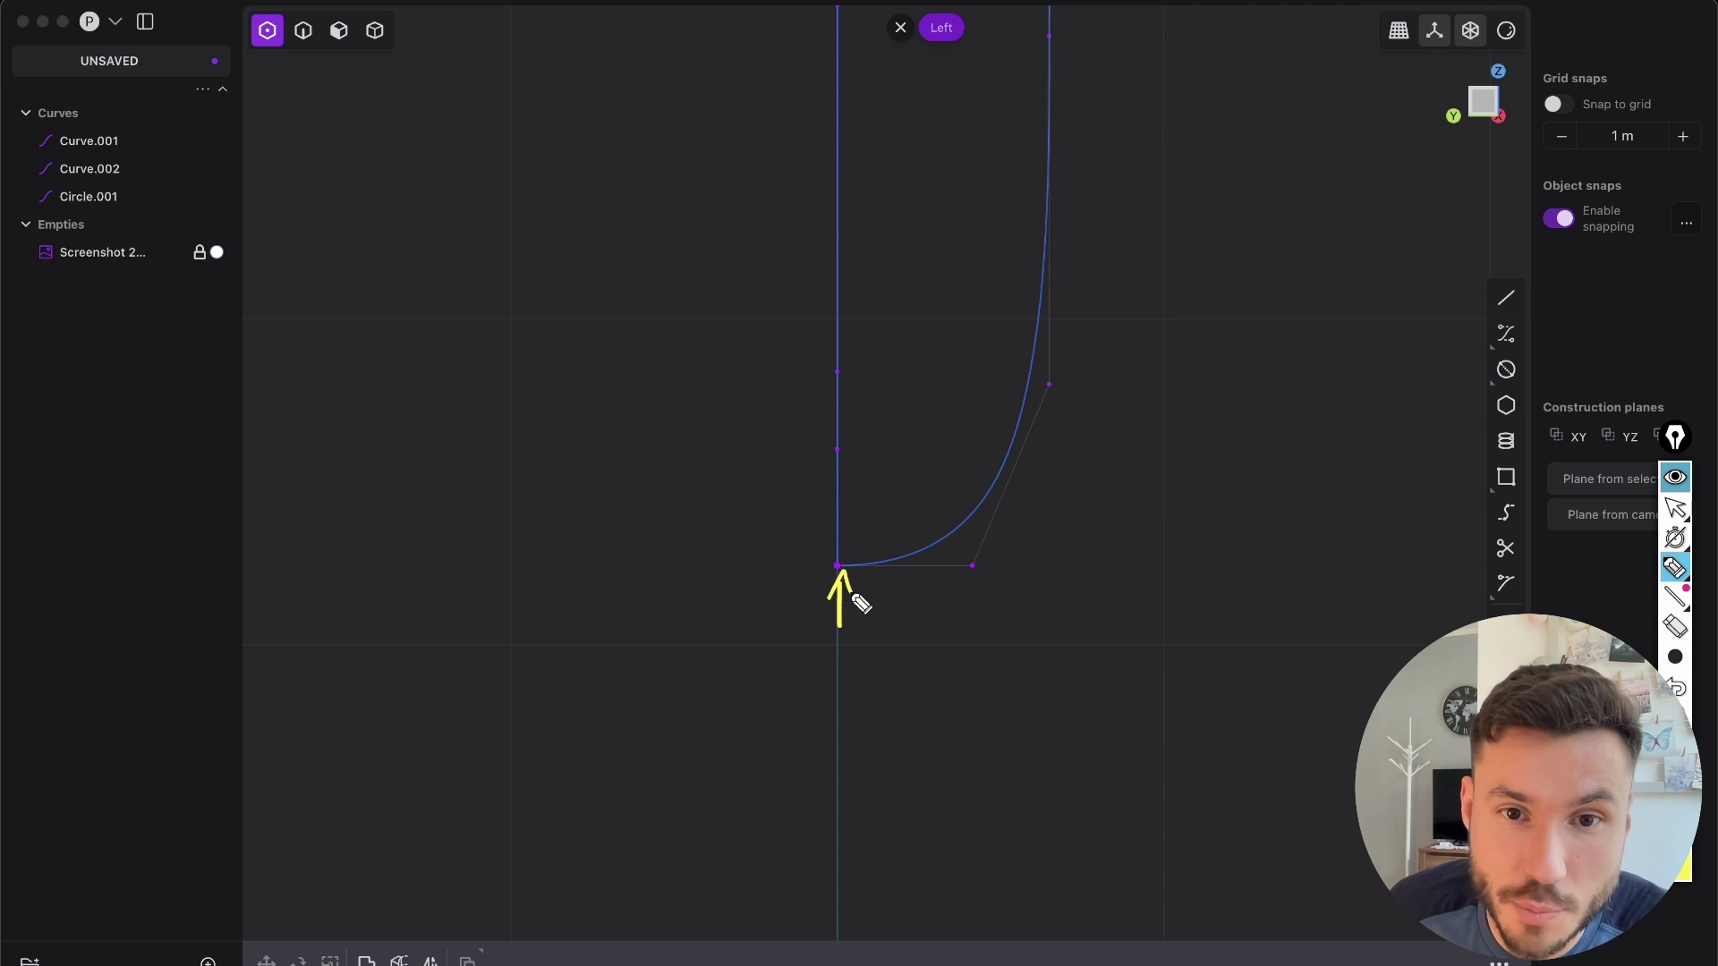
mouse_move(841, 653)
left_mouse_down()
mouse_move(834, 706)
mouse_move(860, 703)
left_mouse_up()
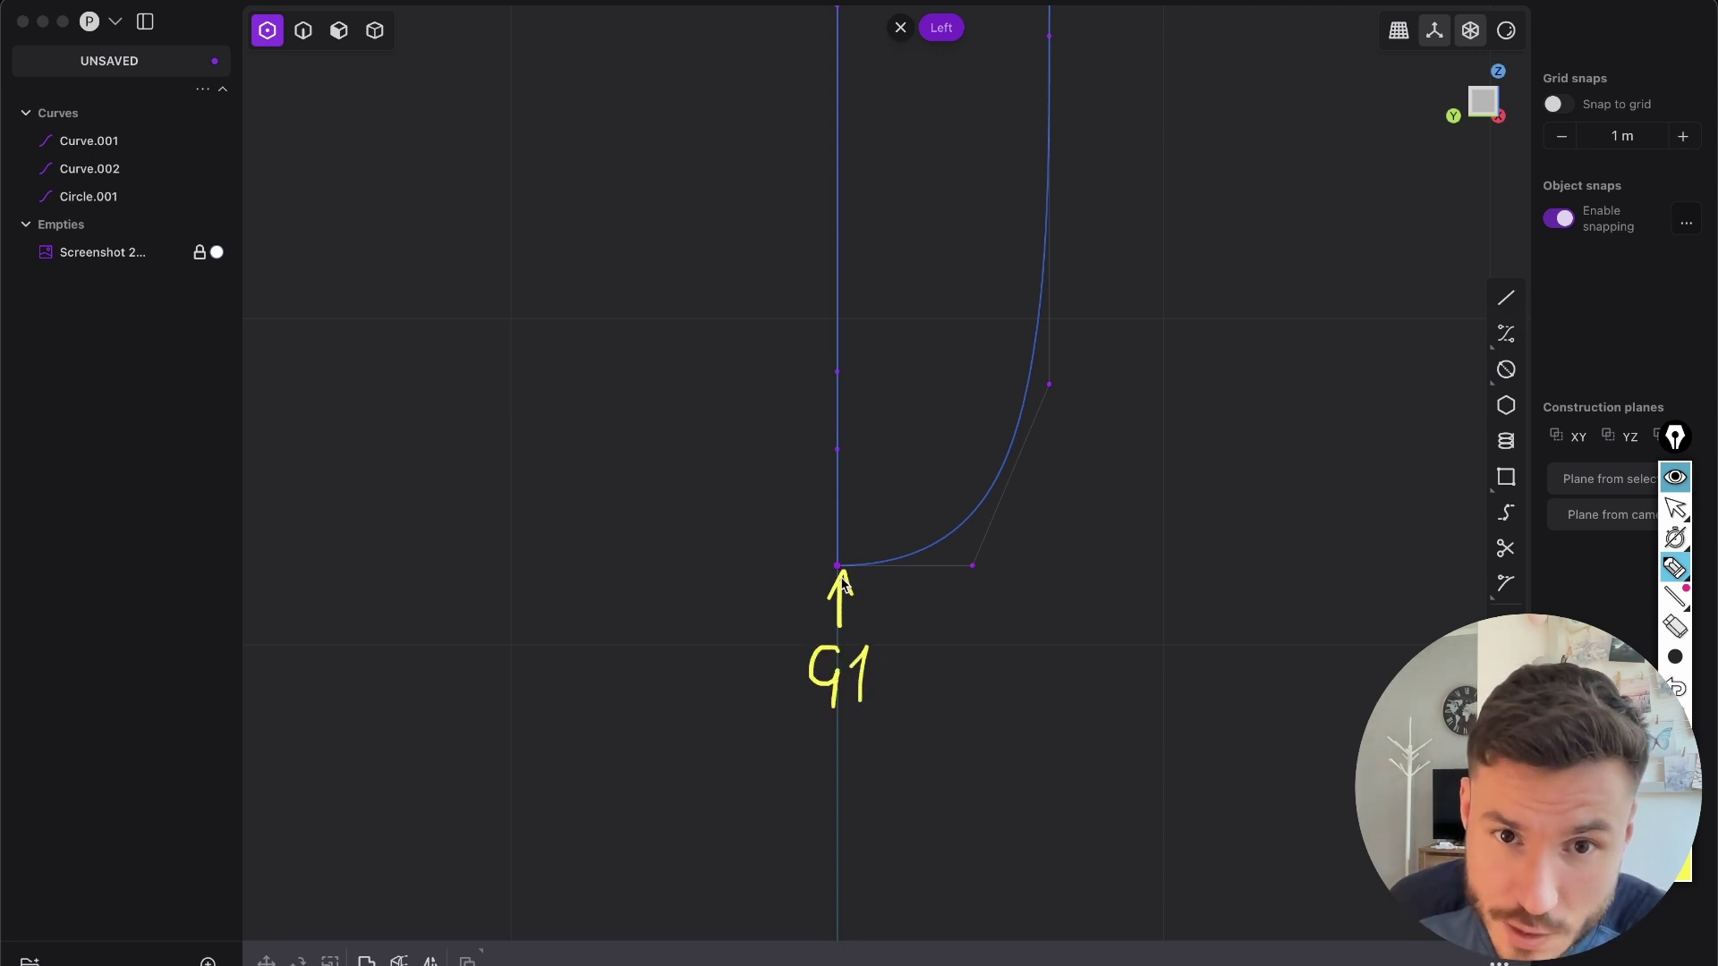
left_click_drag(846, 579, 961, 583)
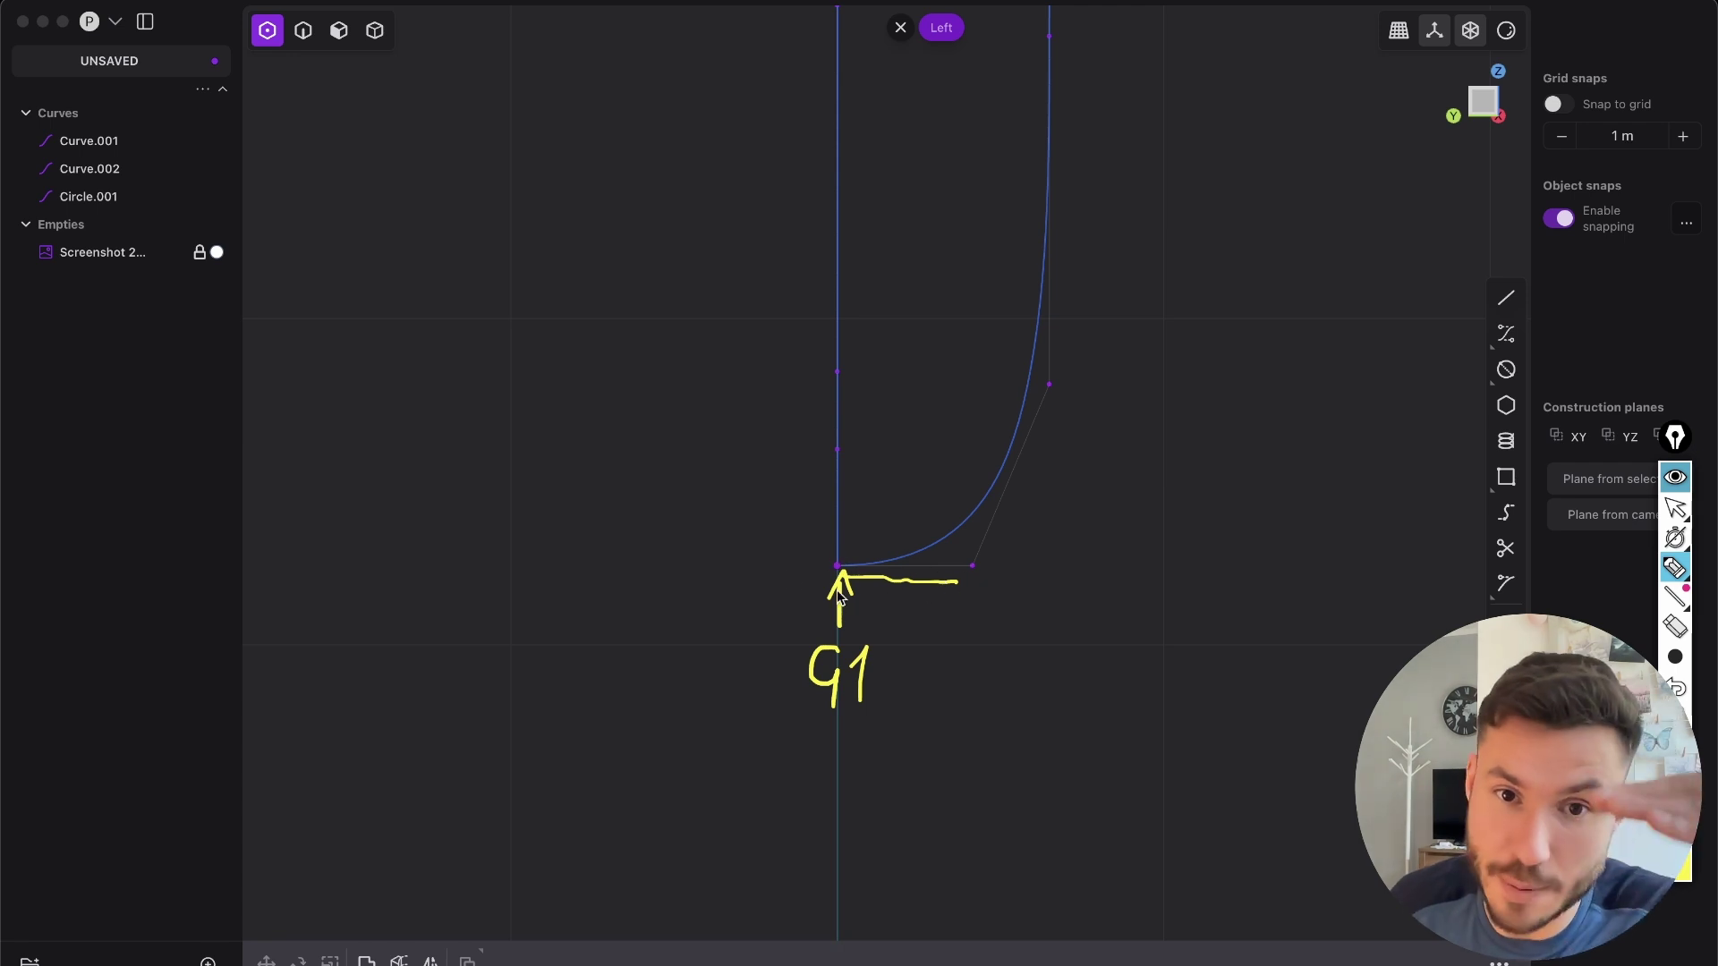
left_click(693, 557)
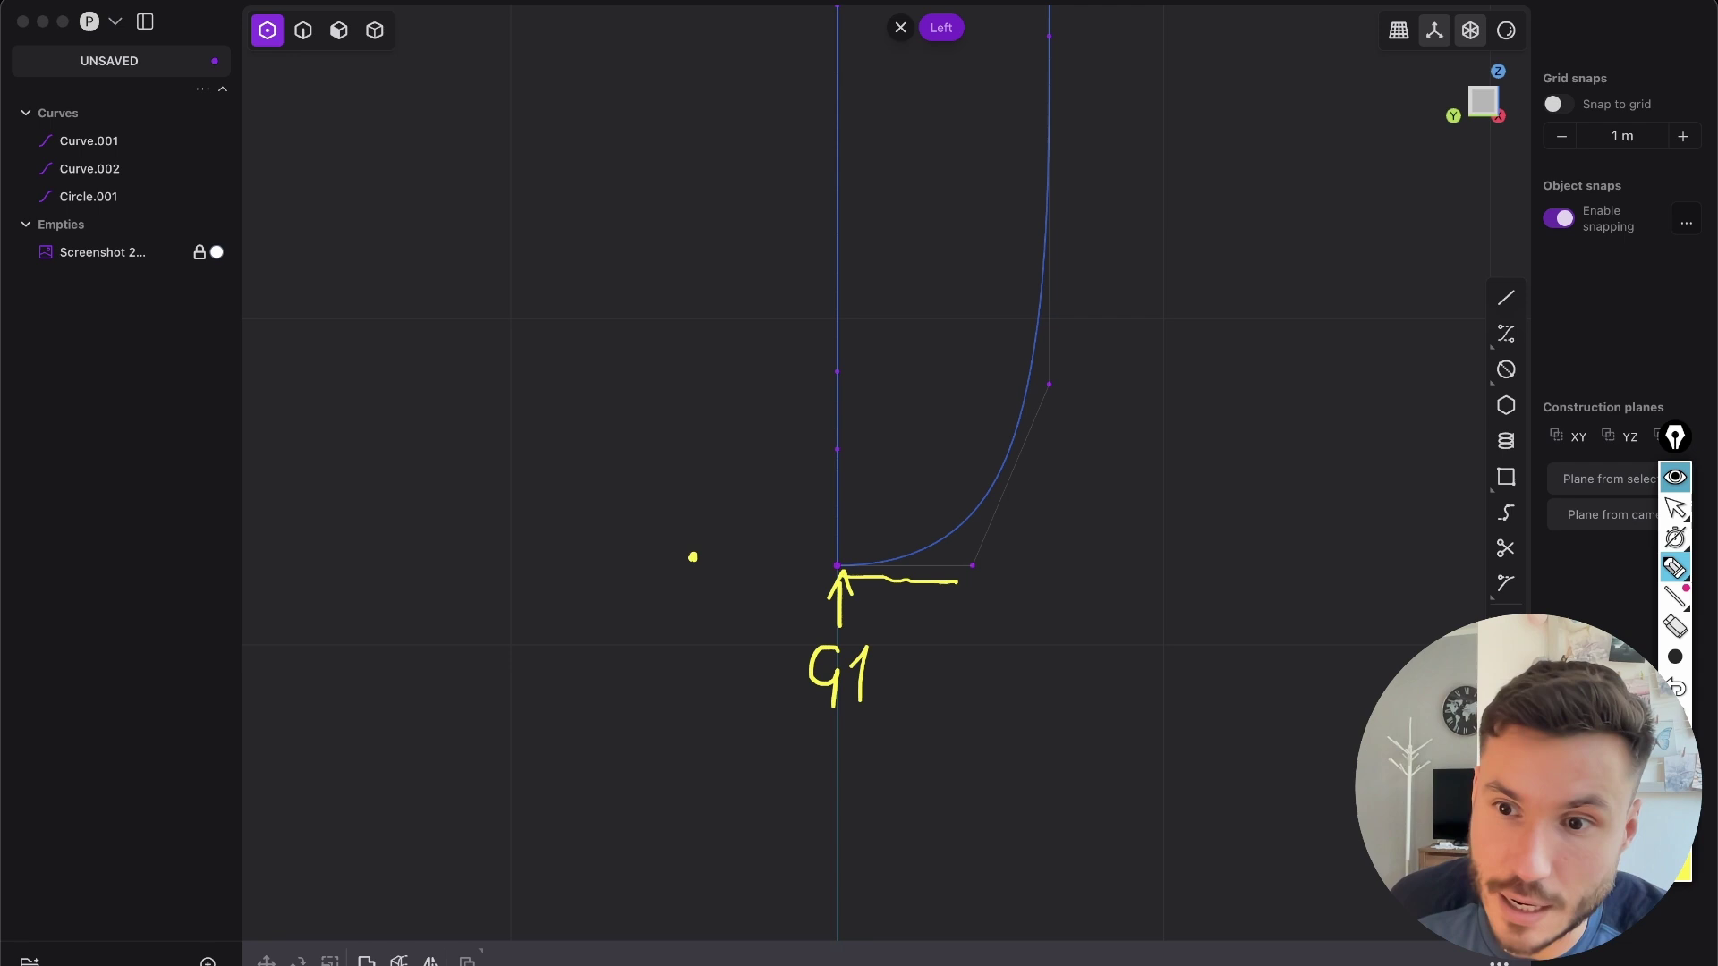
mouse_move(837, 566)
left_mouse_down()
mouse_move(755, 564)
mouse_move(683, 491)
mouse_move(650, 83)
left_mouse_up()
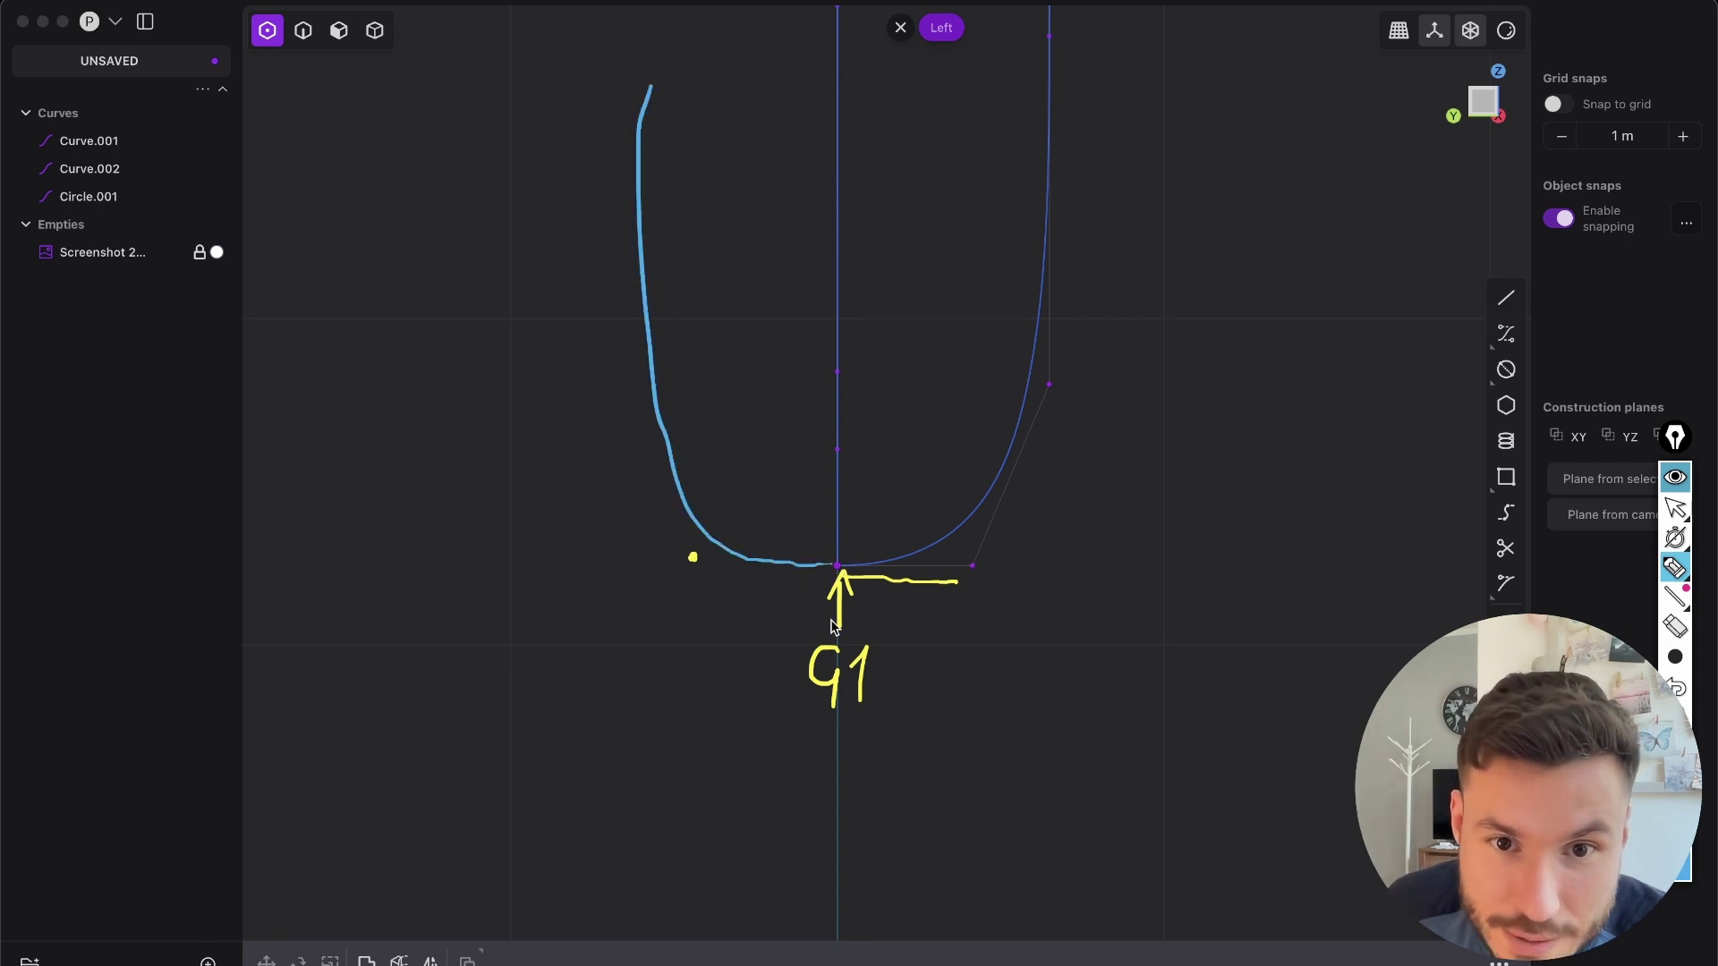
left_click_drag(851, 625, 821, 614)
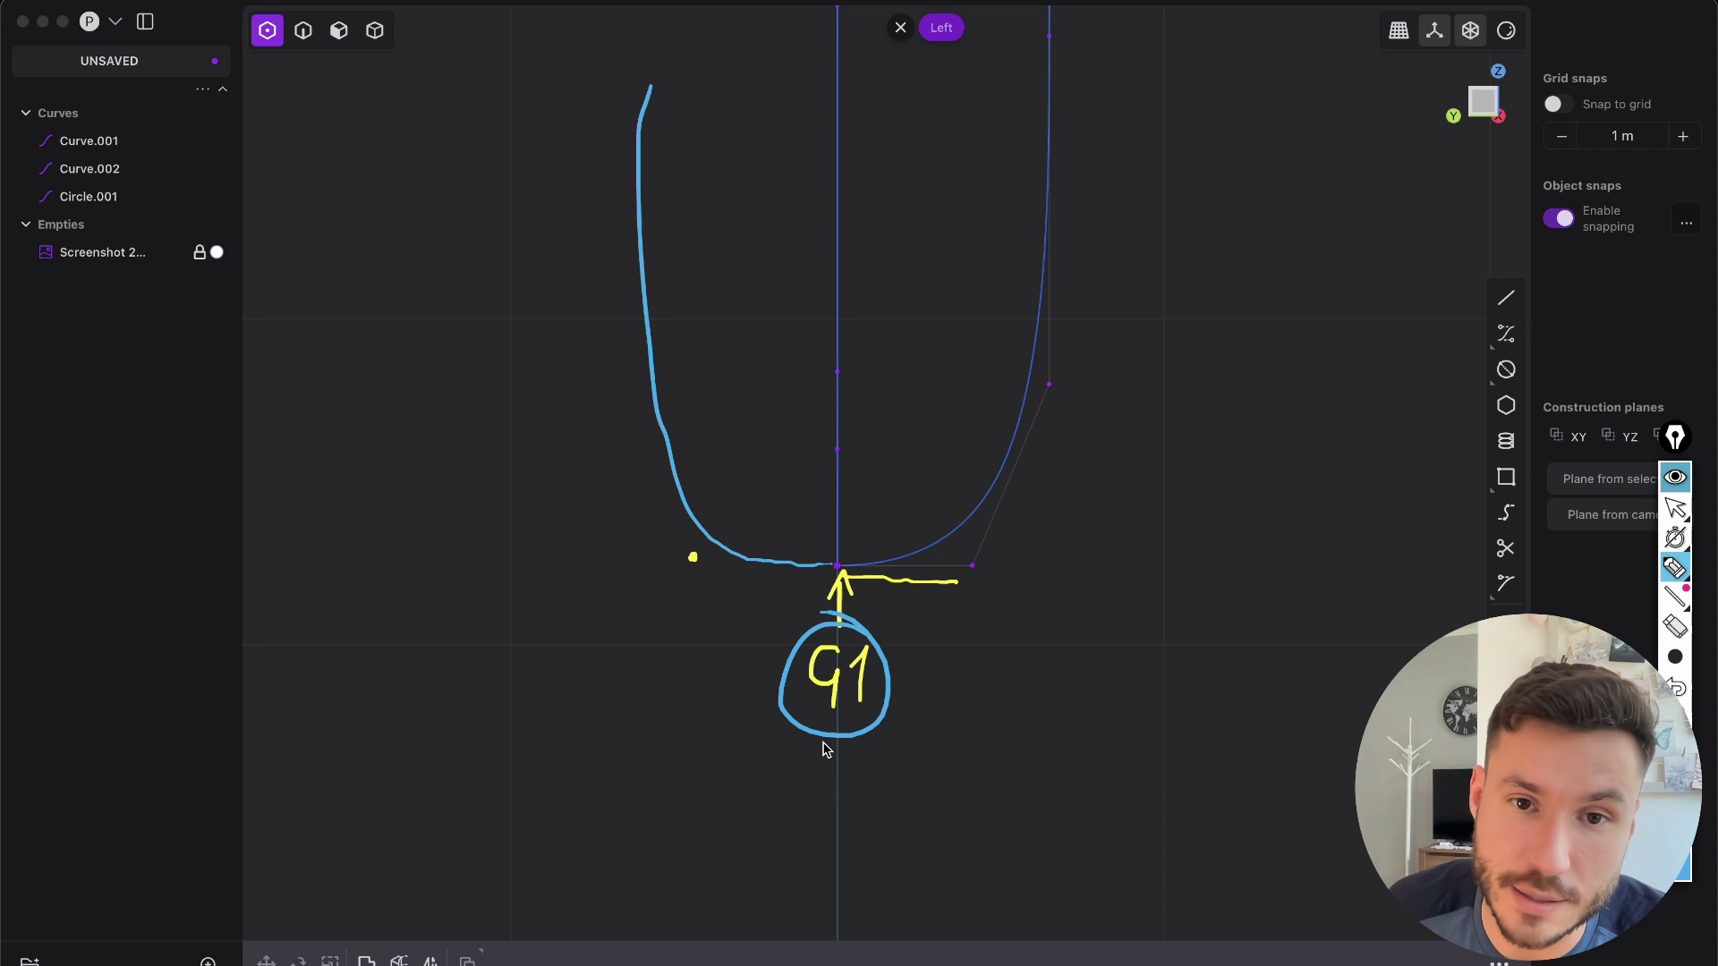
- Mark three collinear control points across the symmetry axis with a line through them, and clear all annotations
left_click_drag(694, 552, 689, 561)
left_click_drag(839, 557, 839, 570)
left_click_drag(972, 559, 968, 574)
left_click_drag(590, 562, 1149, 561)
key("super+z")
left_click_drag(605, 567, 1201, 577)
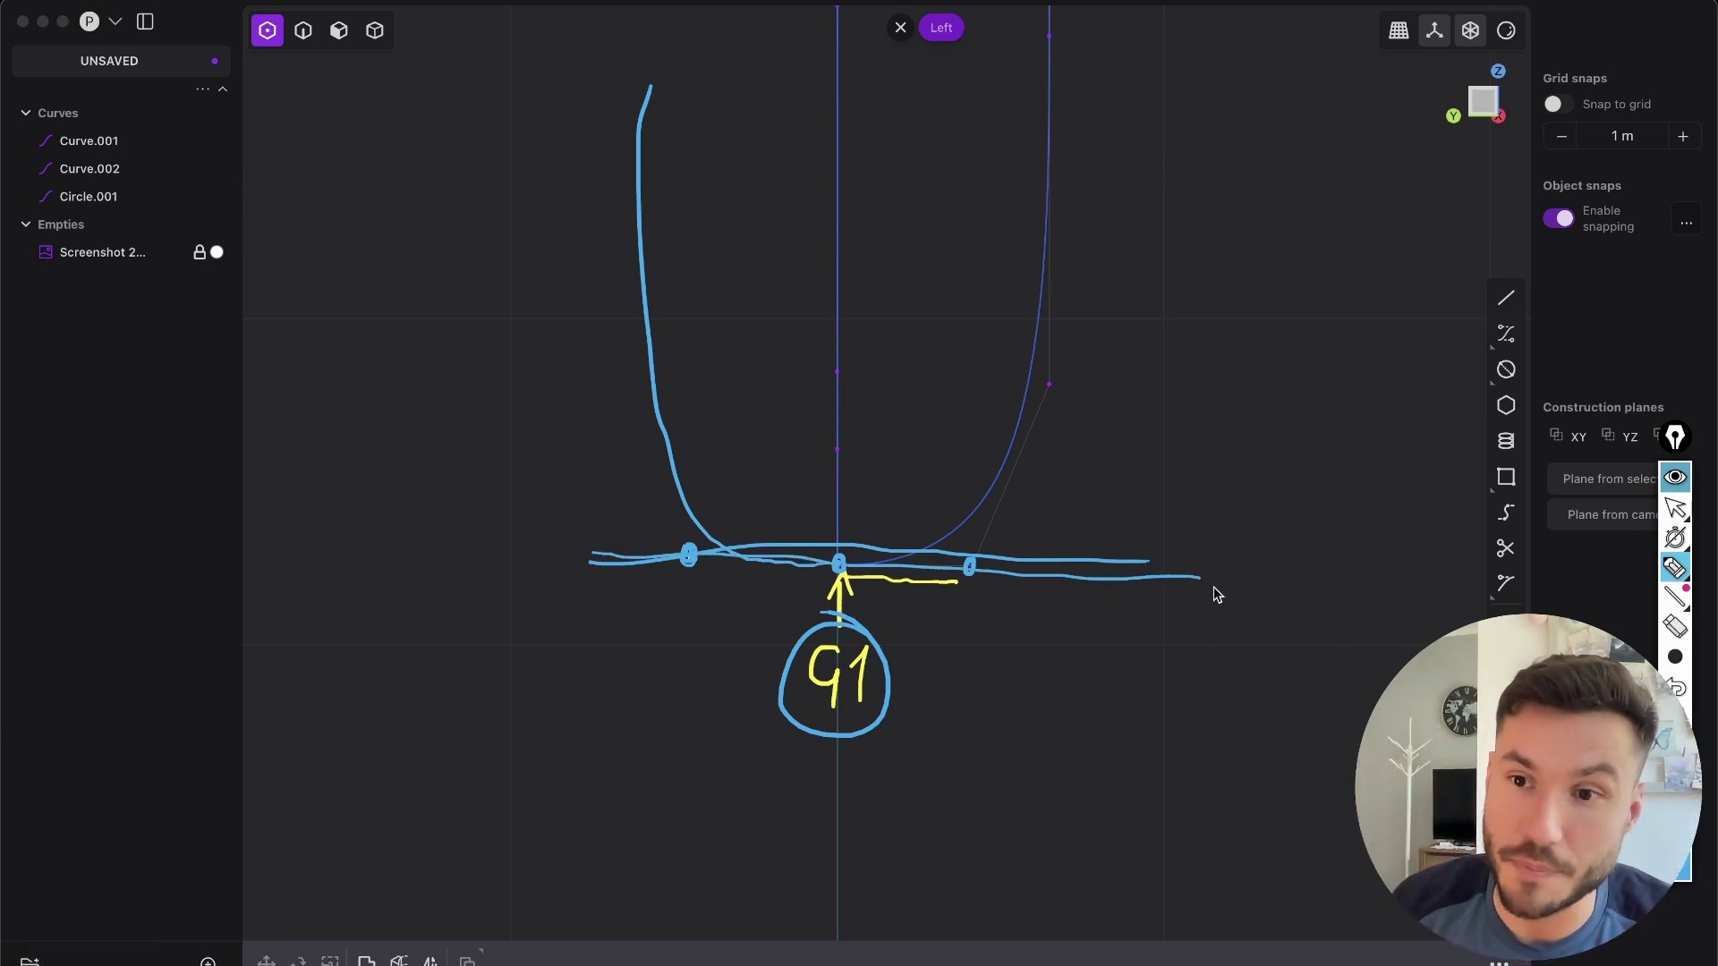
left_click(1674, 717)
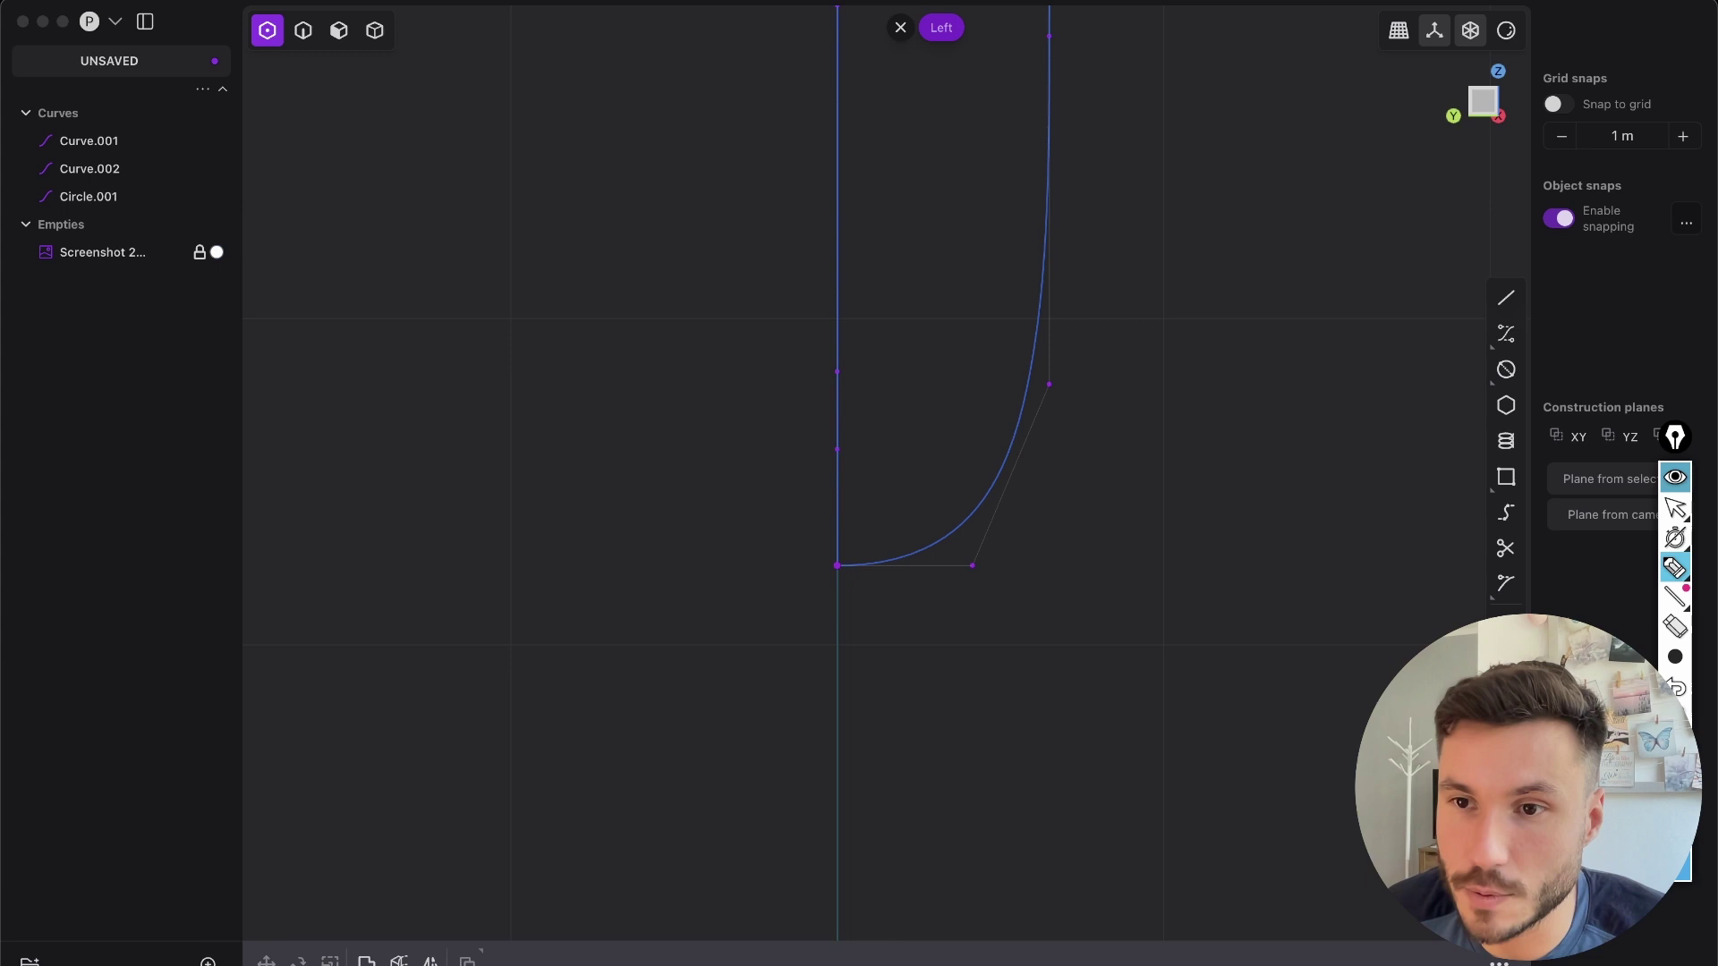
left_click(1674, 508)
left_click(1079, 466)
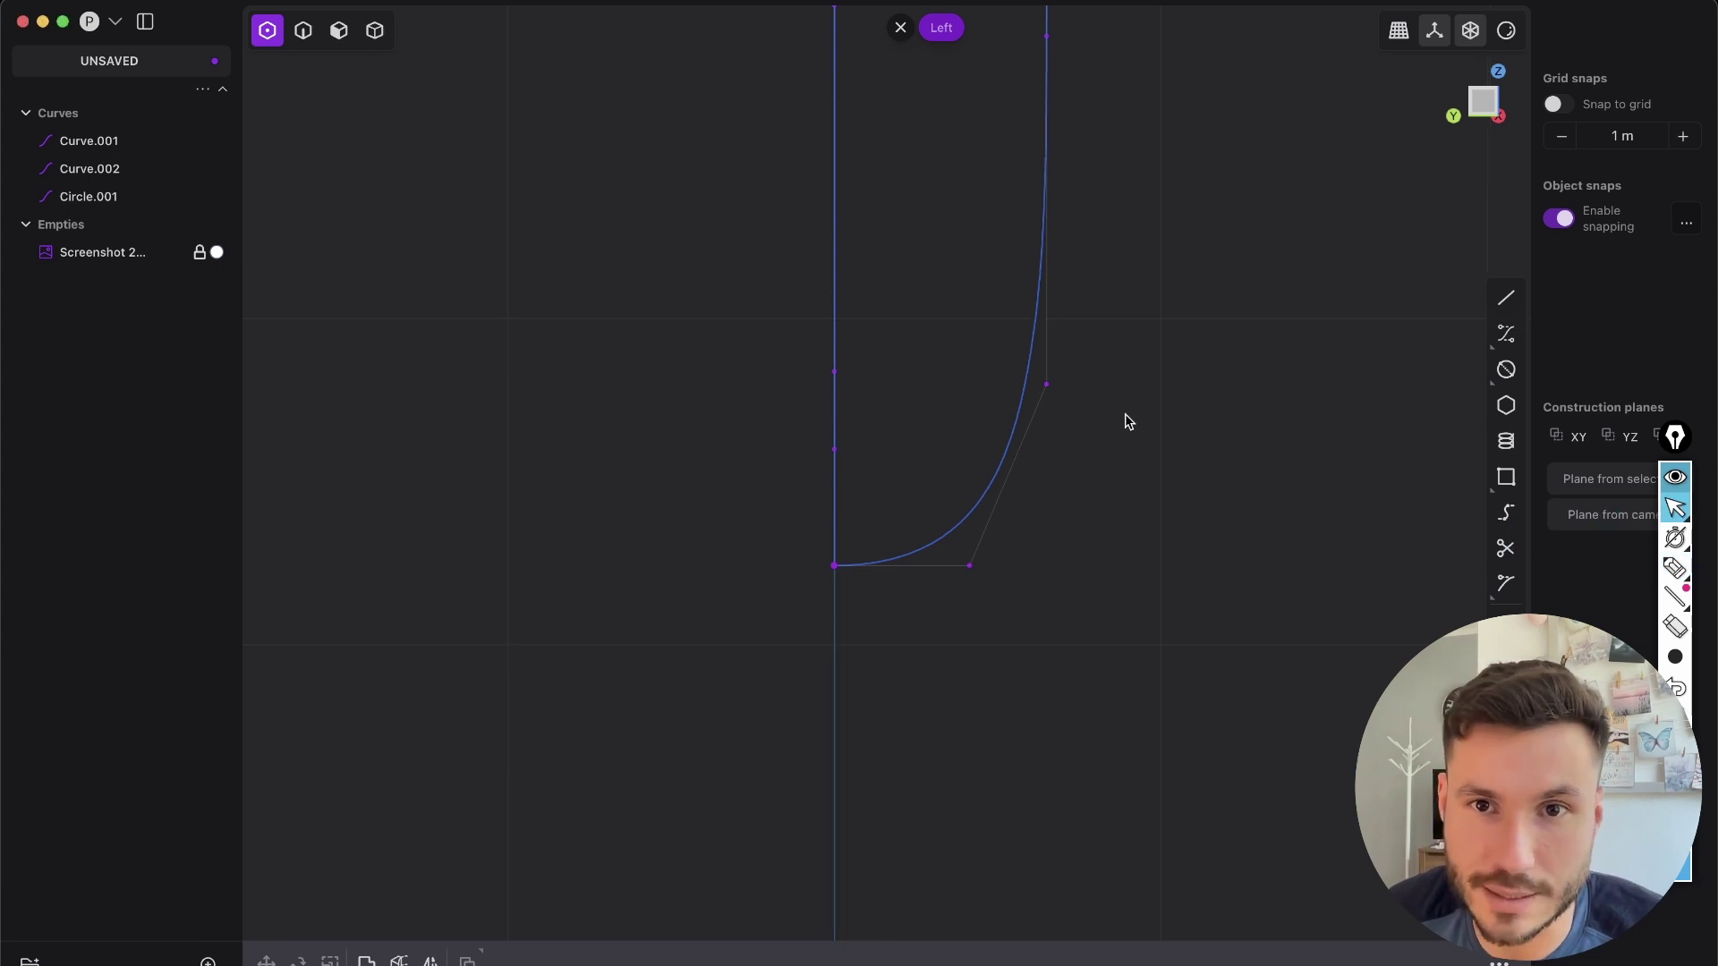
- Move the frontal profile's second control point at the upper end about 0.108 m inward along Y, and shift the upper side point slightly inward
middle_click_drag(1024, 360, 1045, 897, "shift")
scroll(1043, 525, "down", 3)
scroll(1009, 287, "up", 2)
scroll(1006, 301, "up", 2)
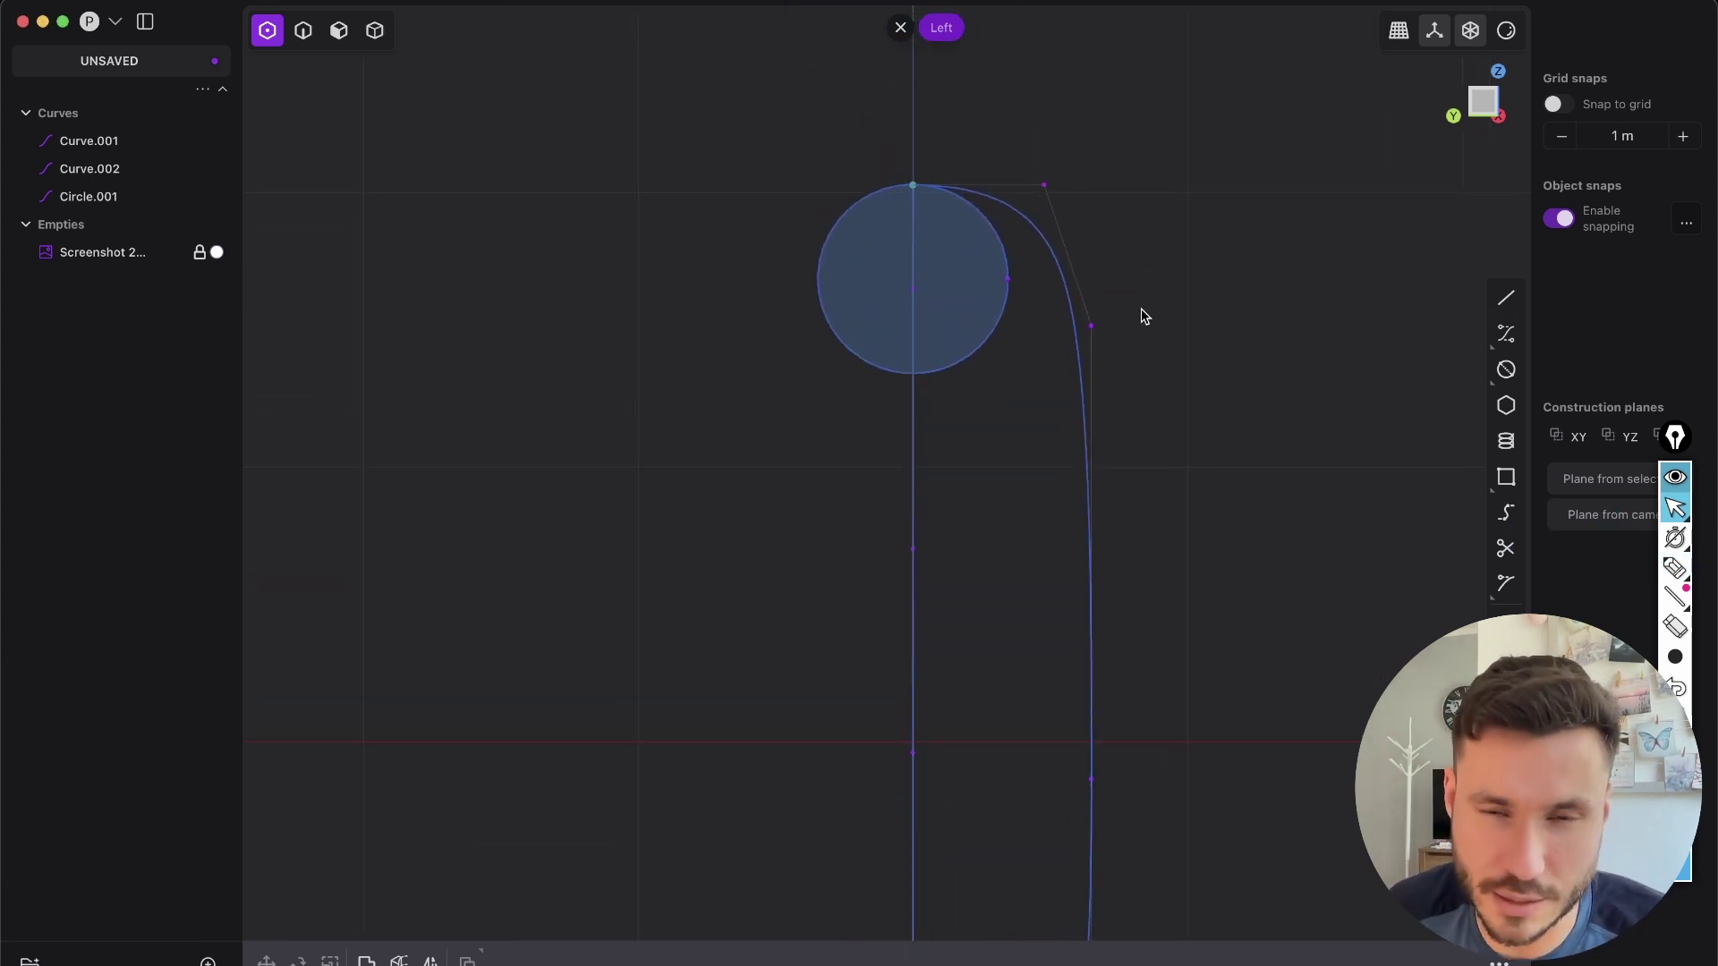
left_click_drag(980, 156, 1095, 218)
key("g")
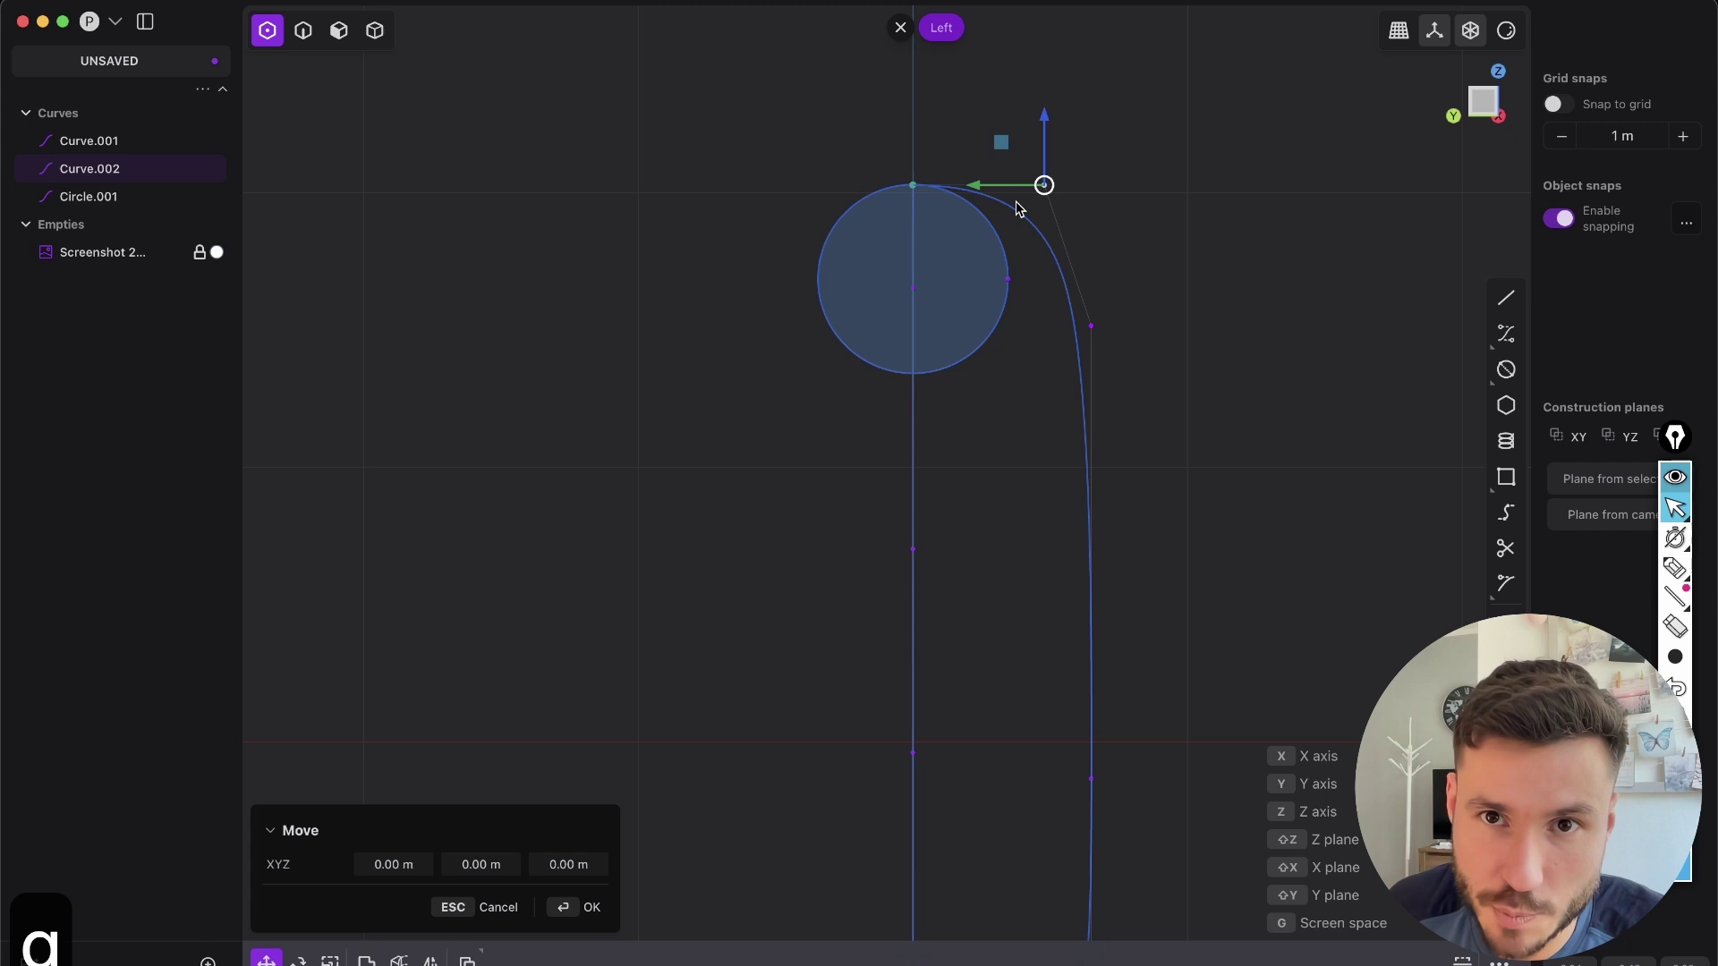
left_click_drag(952, 190, 950, 190)
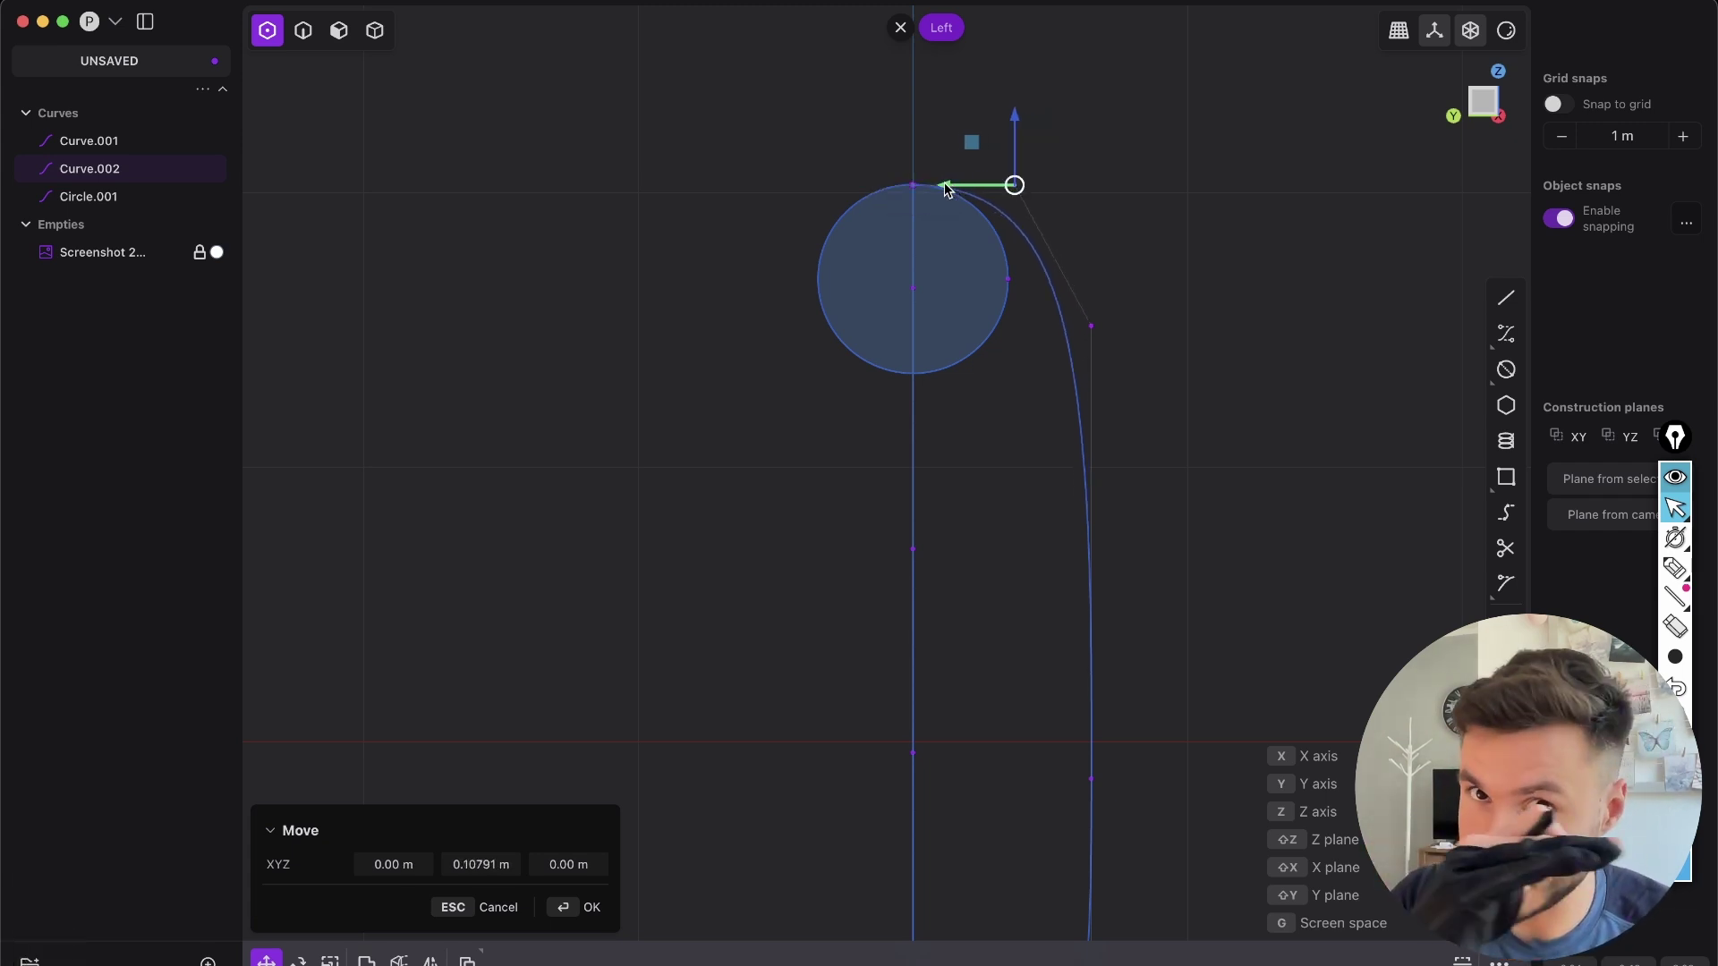
left_click_drag(958, 196, 969, 199)
key("Return")
left_click_drag(1090, 327, 1077, 324)
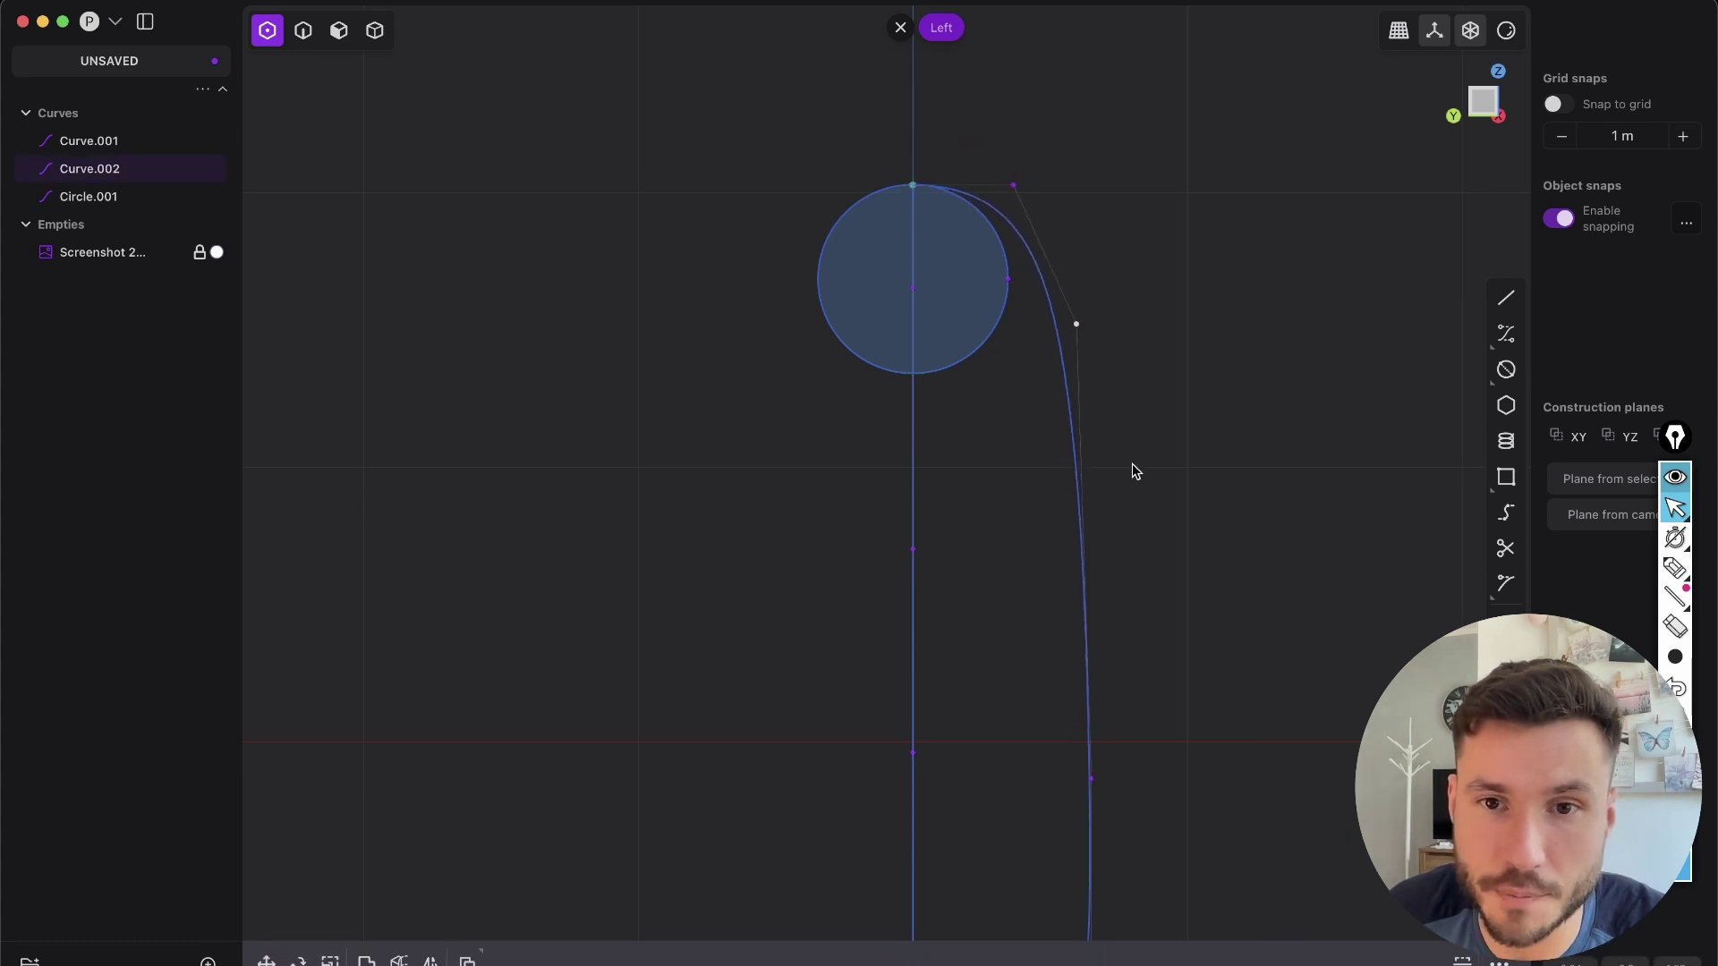
- Move the frontal profile's second-to-last control point at the lower end slightly inward along the horizontal axis
scroll(1136, 468, "down", 3)
middle_click_drag(1110, 542, 1092, 322, "shift")
scroll(1067, 787, "up", 5)
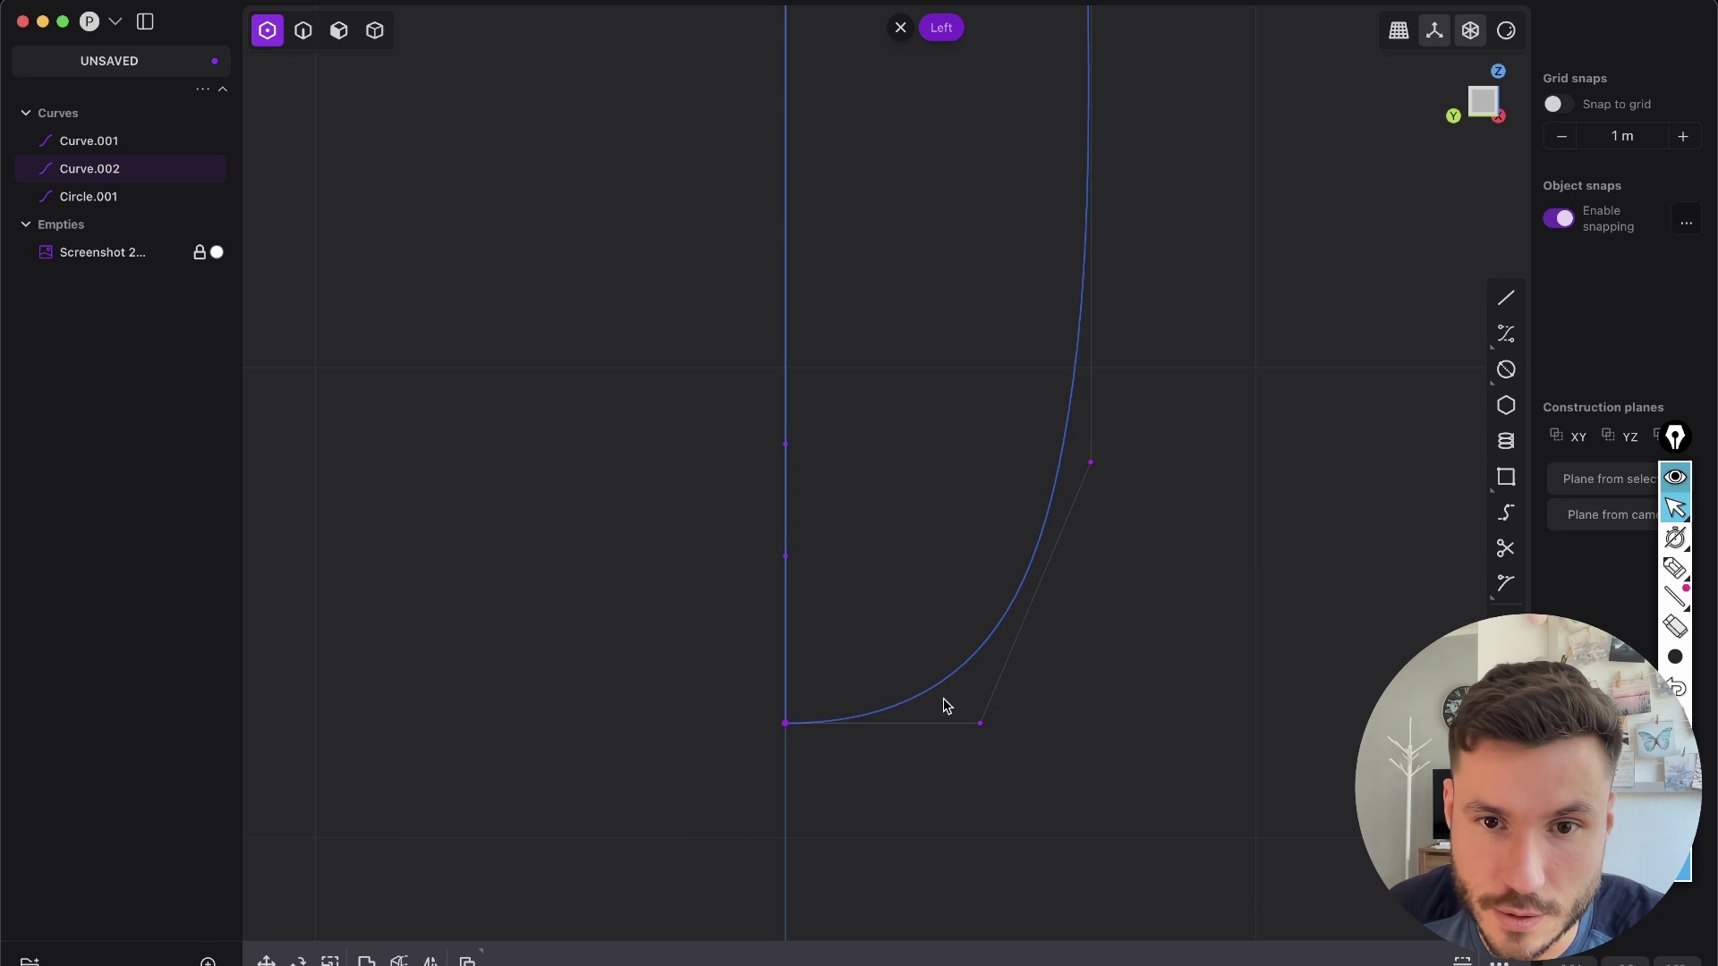
left_click(979, 723)
key("g")
left_click_drag(907, 725, 885, 723)
right_click(1011, 560)
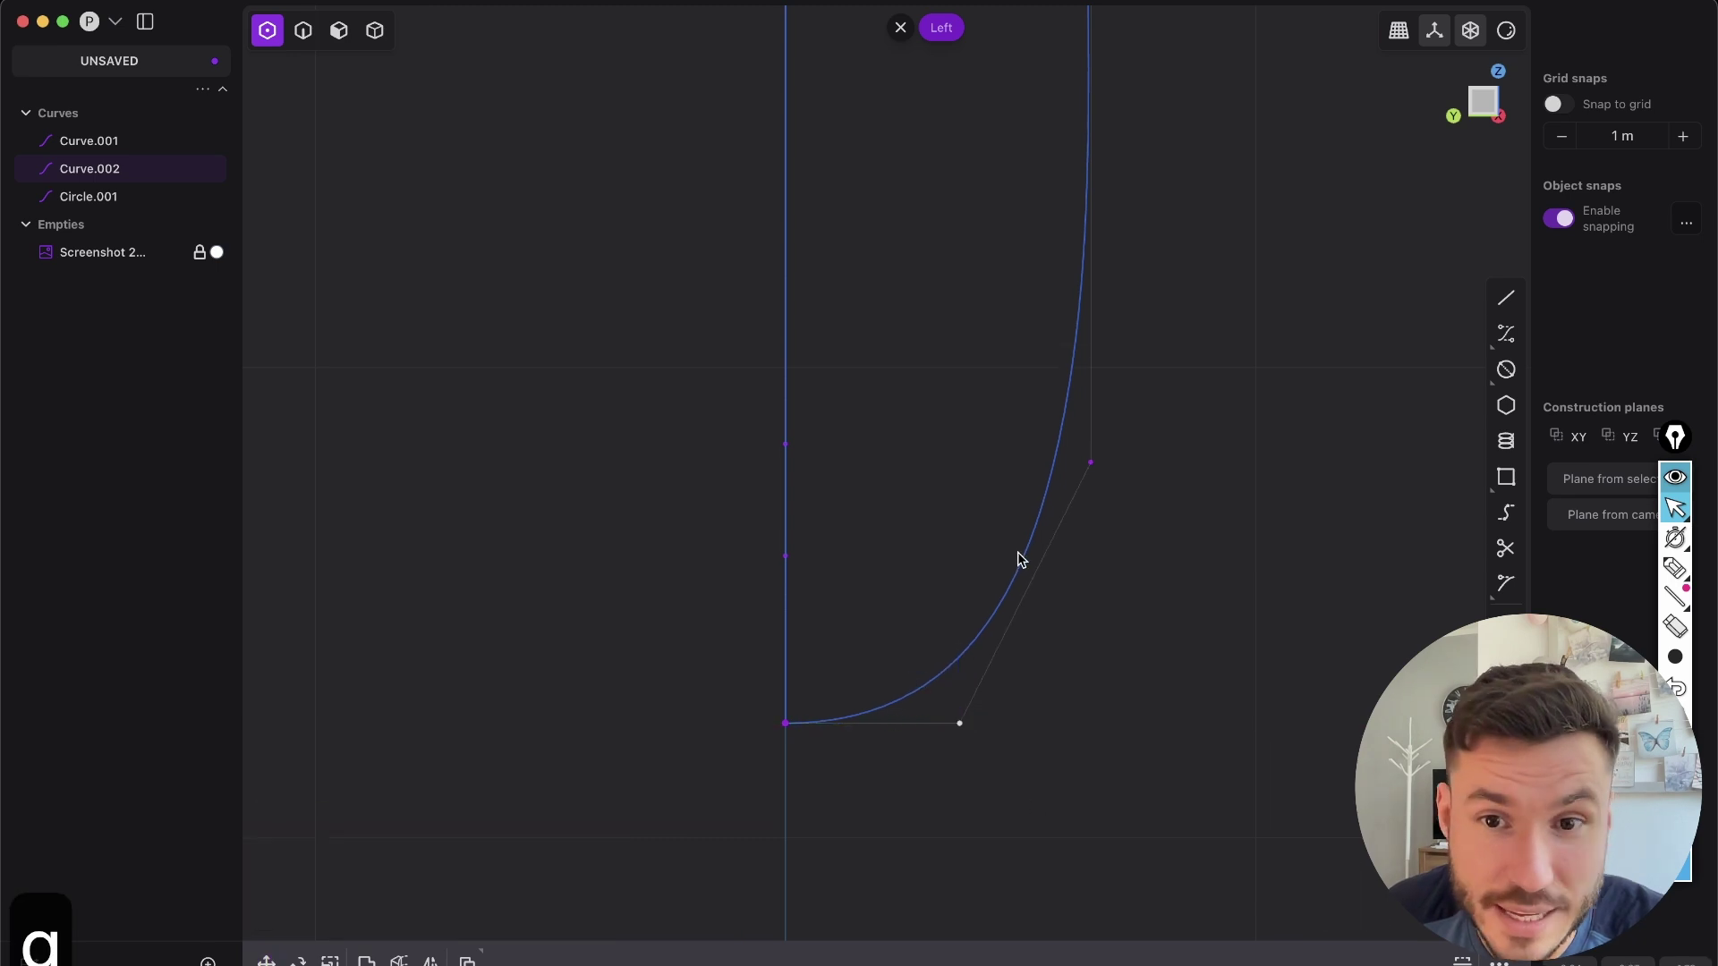
- Nudge the frontal profile's lower and middle side control points slightly inward, and select the upper side point
scroll(1020, 452, "down", 5)
middle_click_drag(1112, 334, 1064, 638, "shift")
left_click(995, 759)
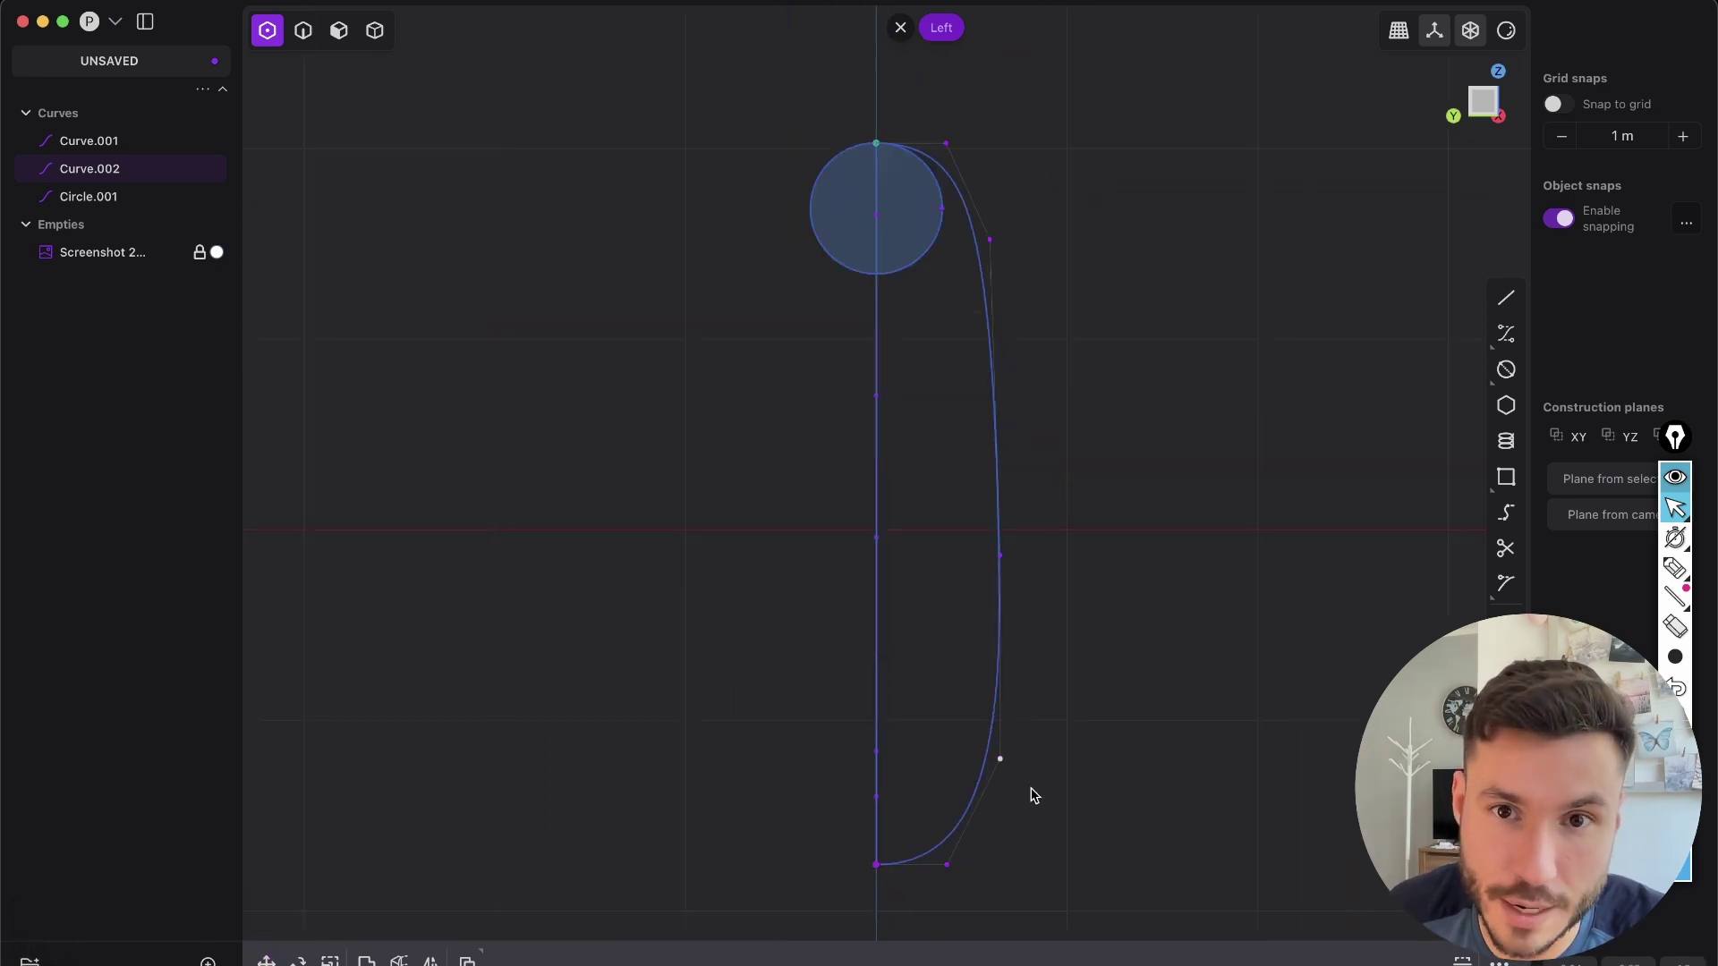
left_click_drag(1000, 760, 988, 771)
mouse_move(998, 557)
left_mouse_down()
mouse_move(999, 522)
mouse_move(997, 541)
left_mouse_up()
left_click(991, 242)
scroll(940, 188, "up", 3)
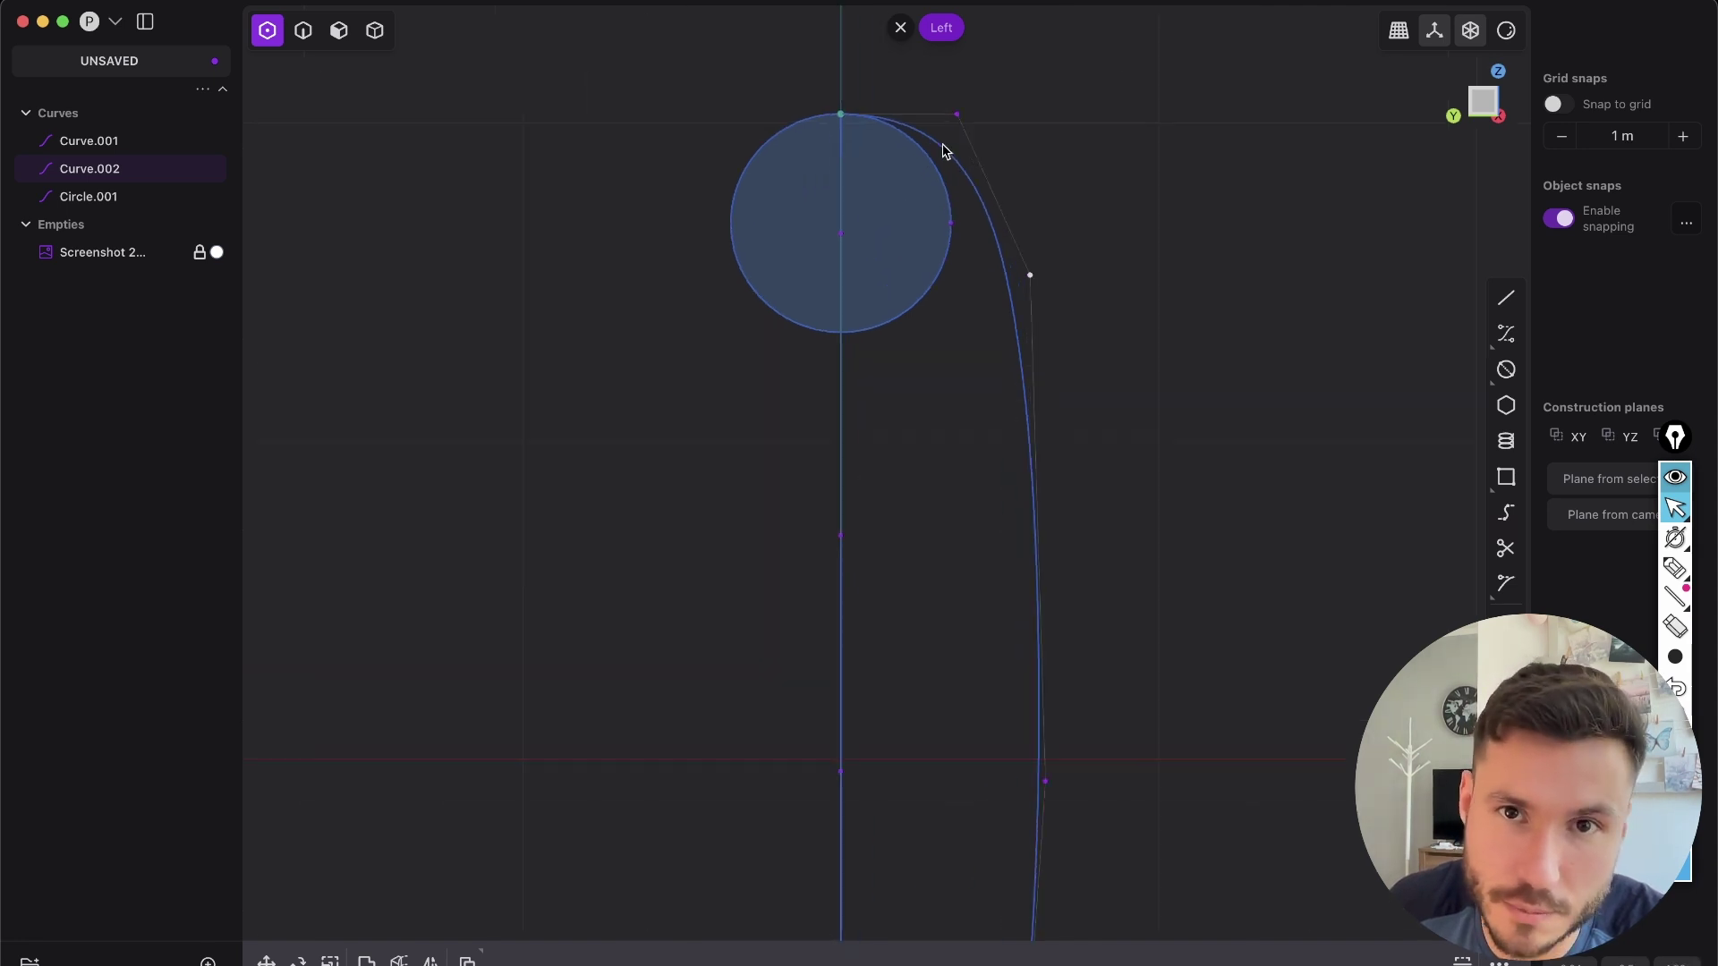
- Move the frontal profile's second control point at the upper end about 0.031 m inward along Y, and select the upper side point
key("g")
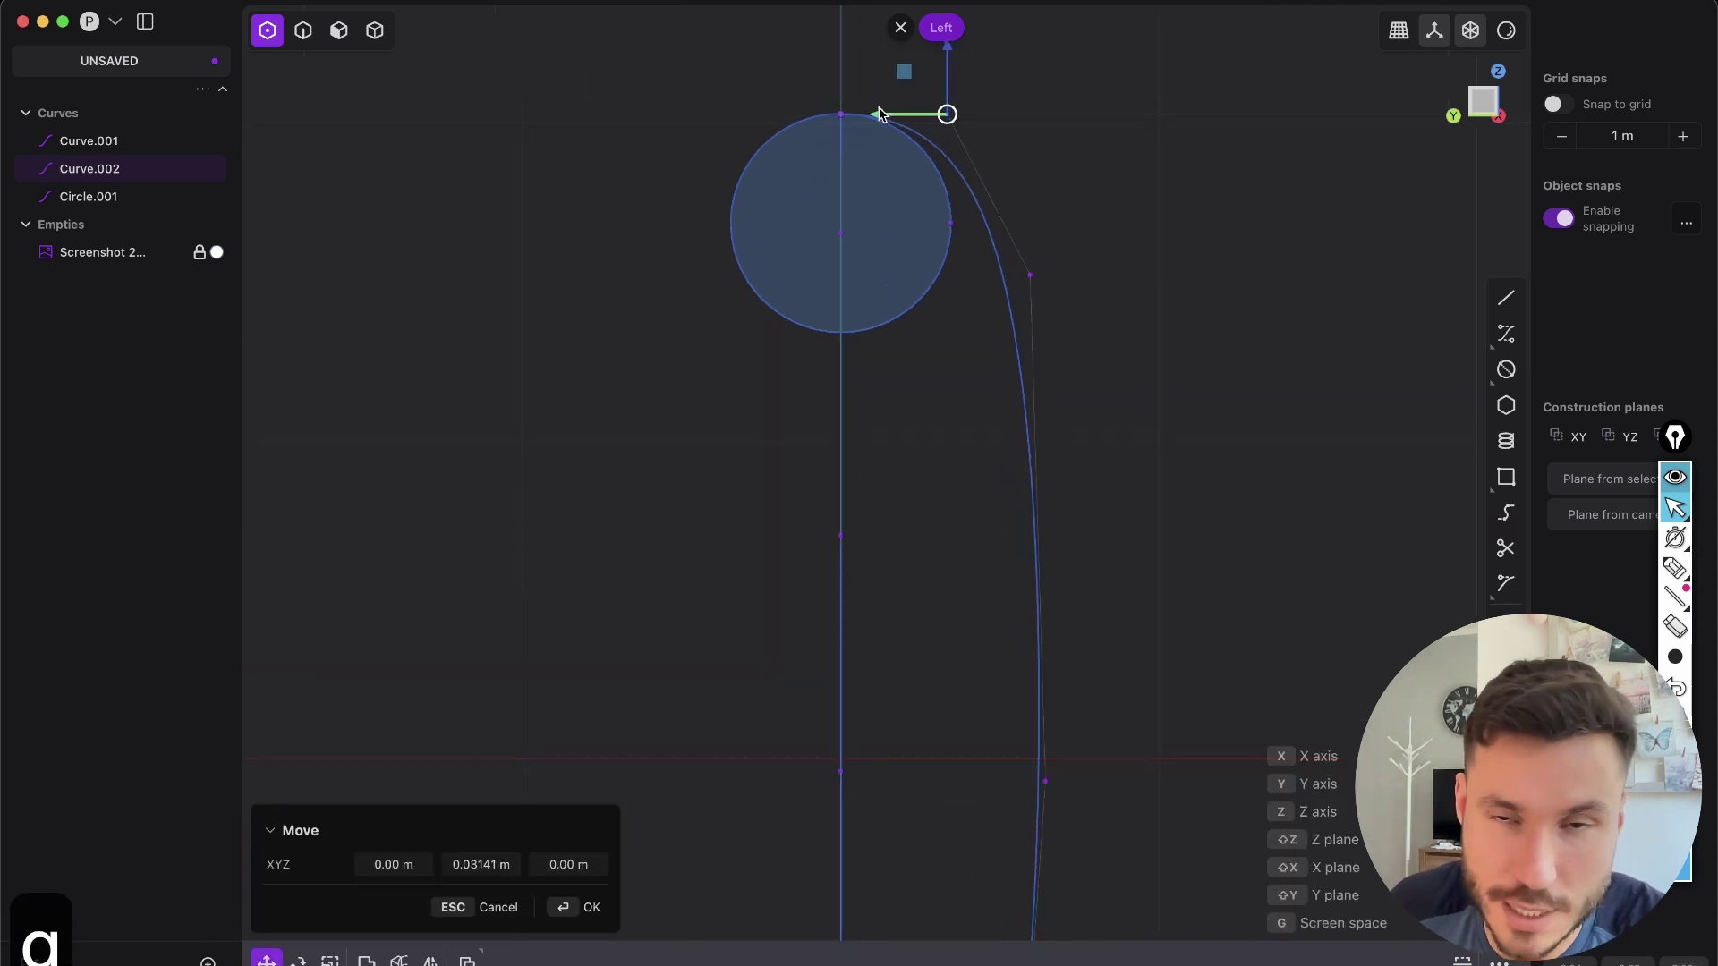
right_click(1048, 444)
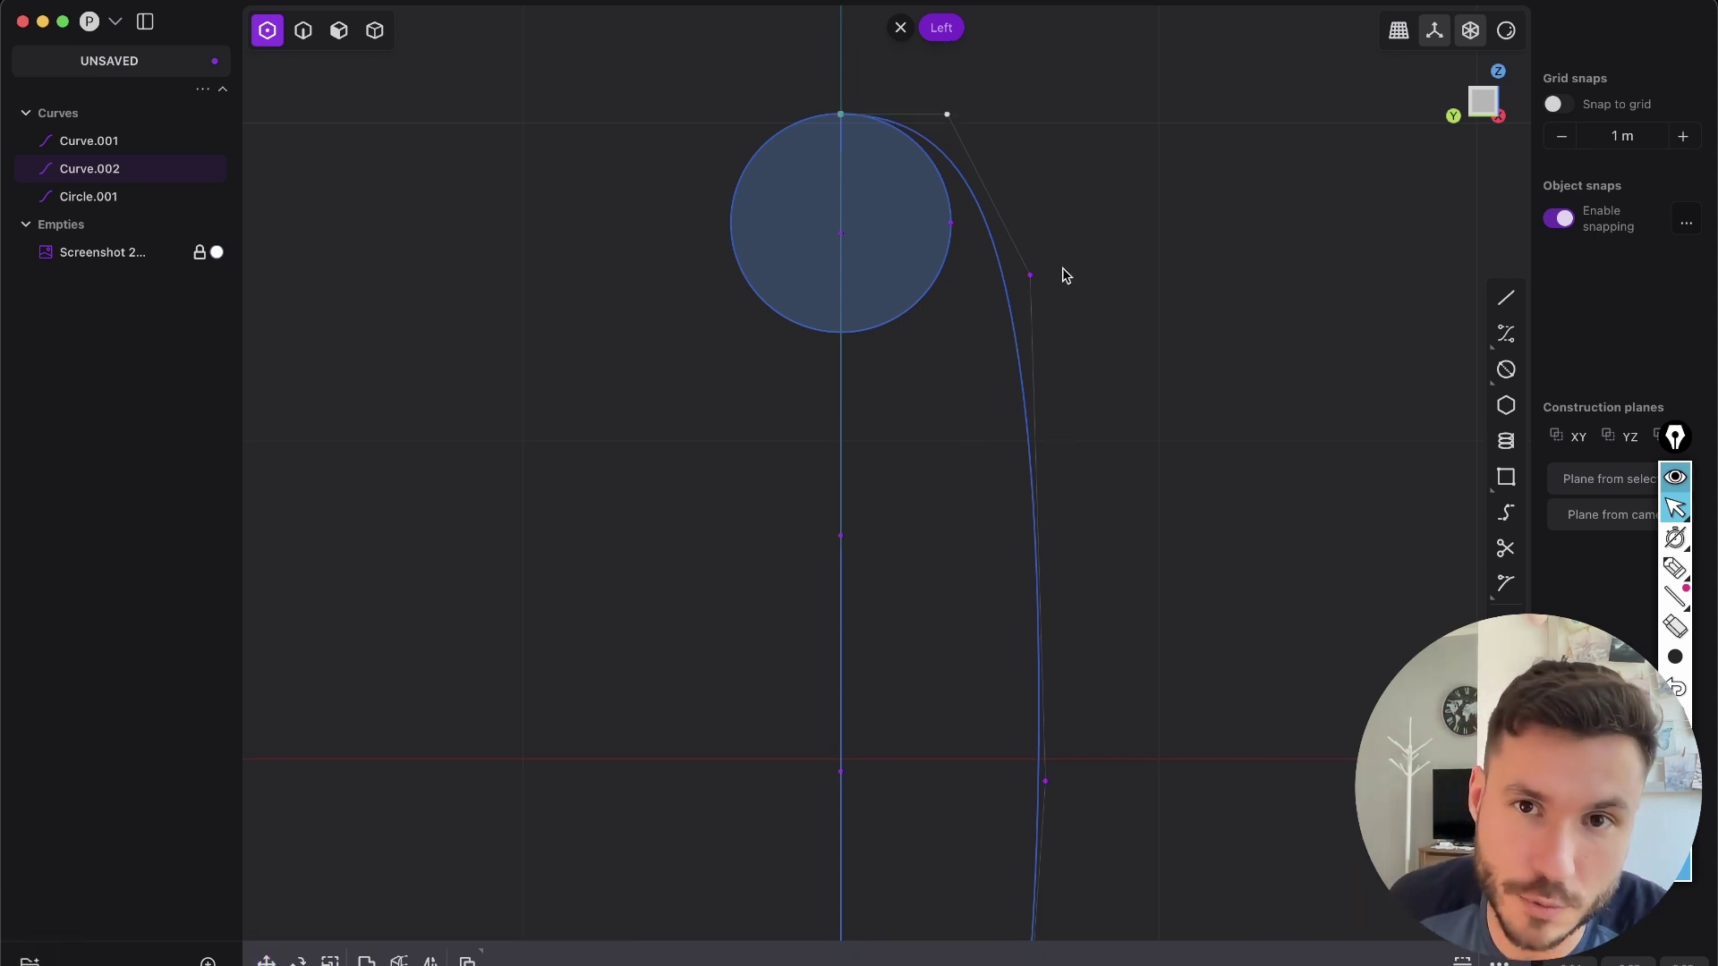
left_click(1027, 276)
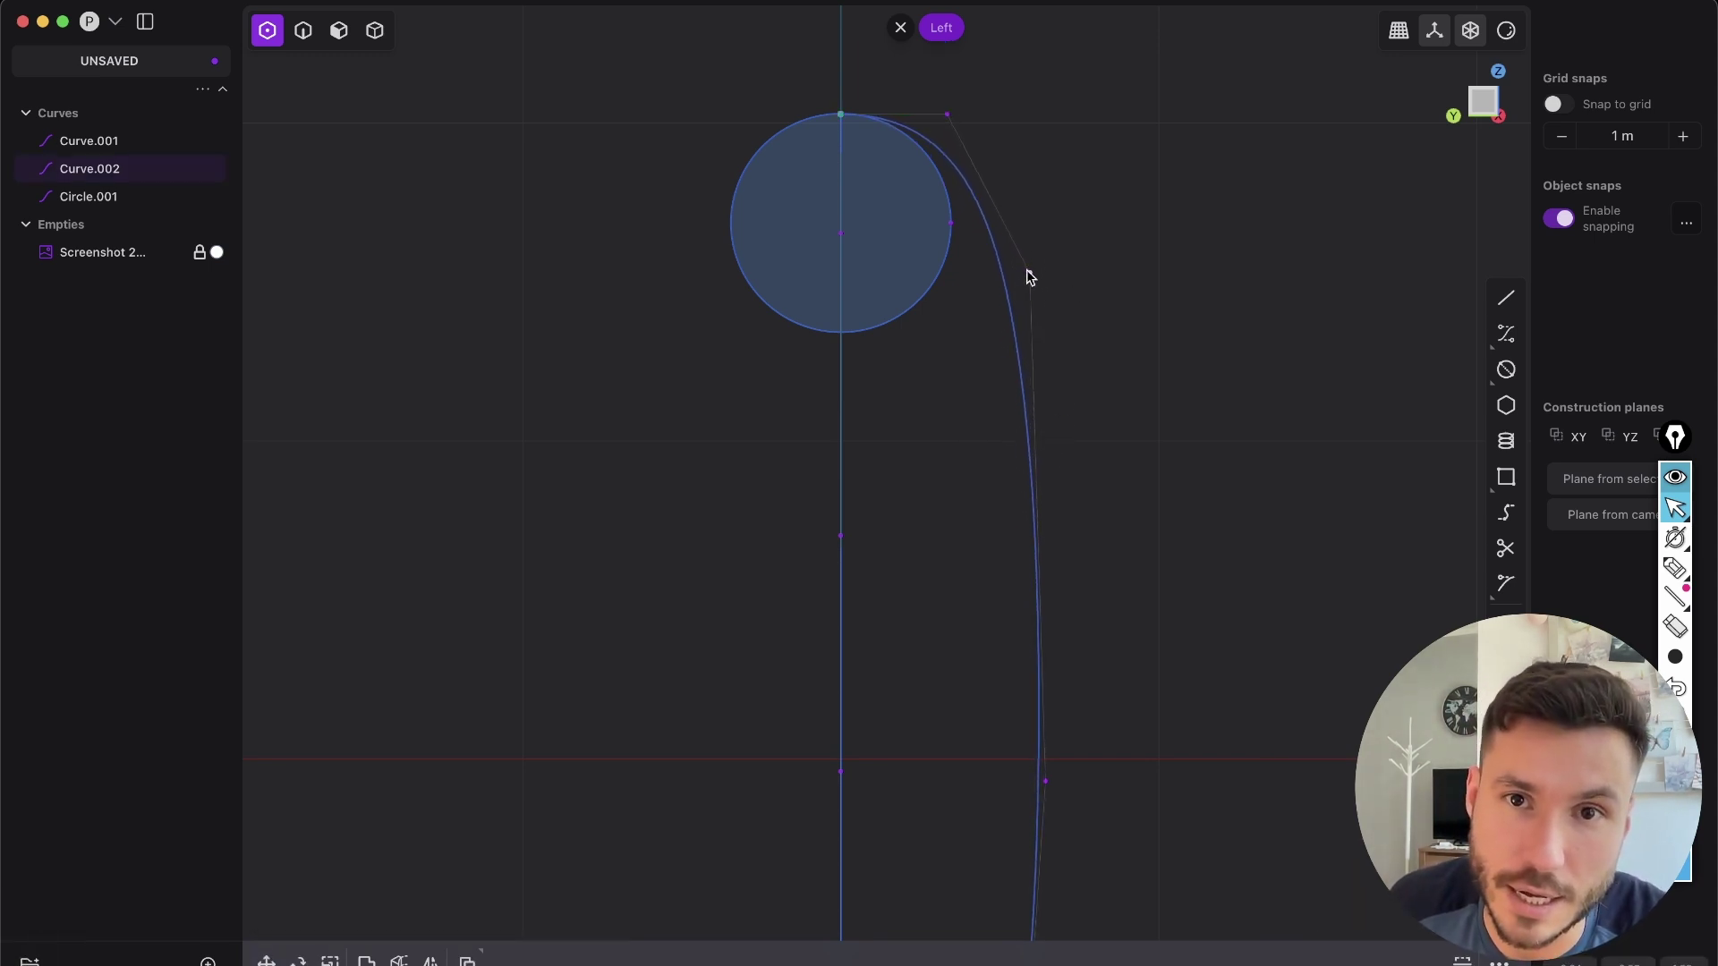
- Examine the profile curves from the right, front and perspective views against the reference image
scroll(990, 320, "down", 3)
middle_click_drag(987, 402, 991, 269)
left_click(1454, 114)
key("KP_1")
key("KP_3")
scroll(1002, 199, "up", 5)
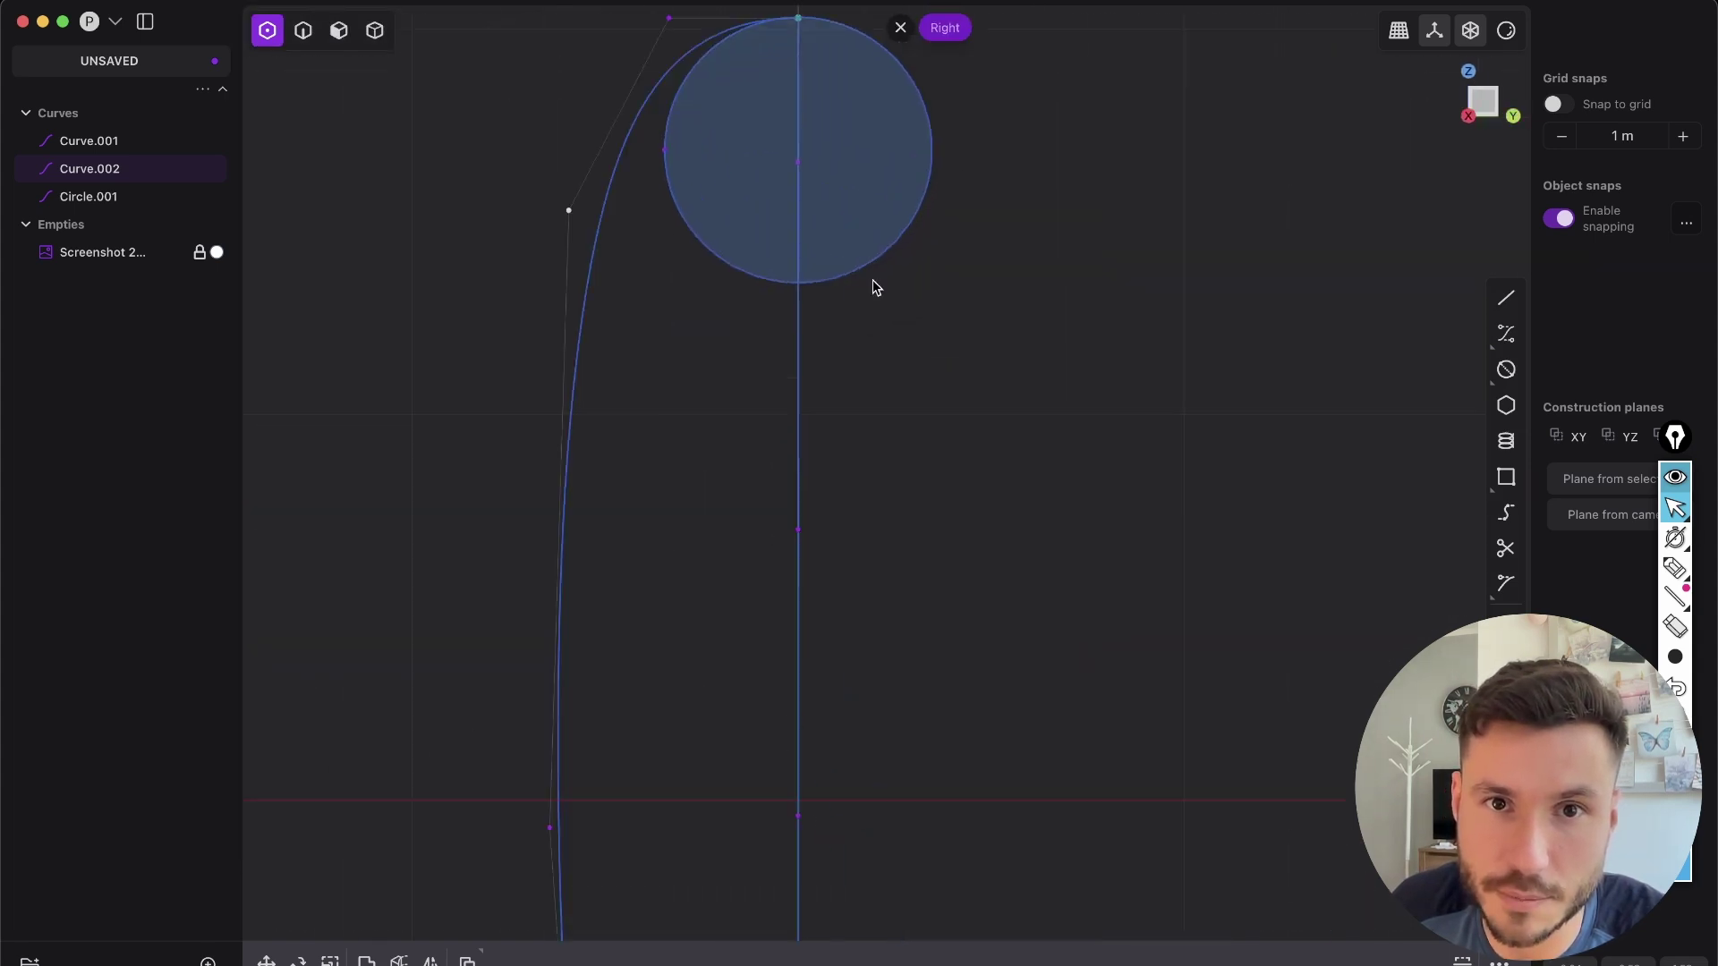
scroll(856, 291, "down", 7)
key("KP_1")
middle_click_drag(933, 289, 891, 244)
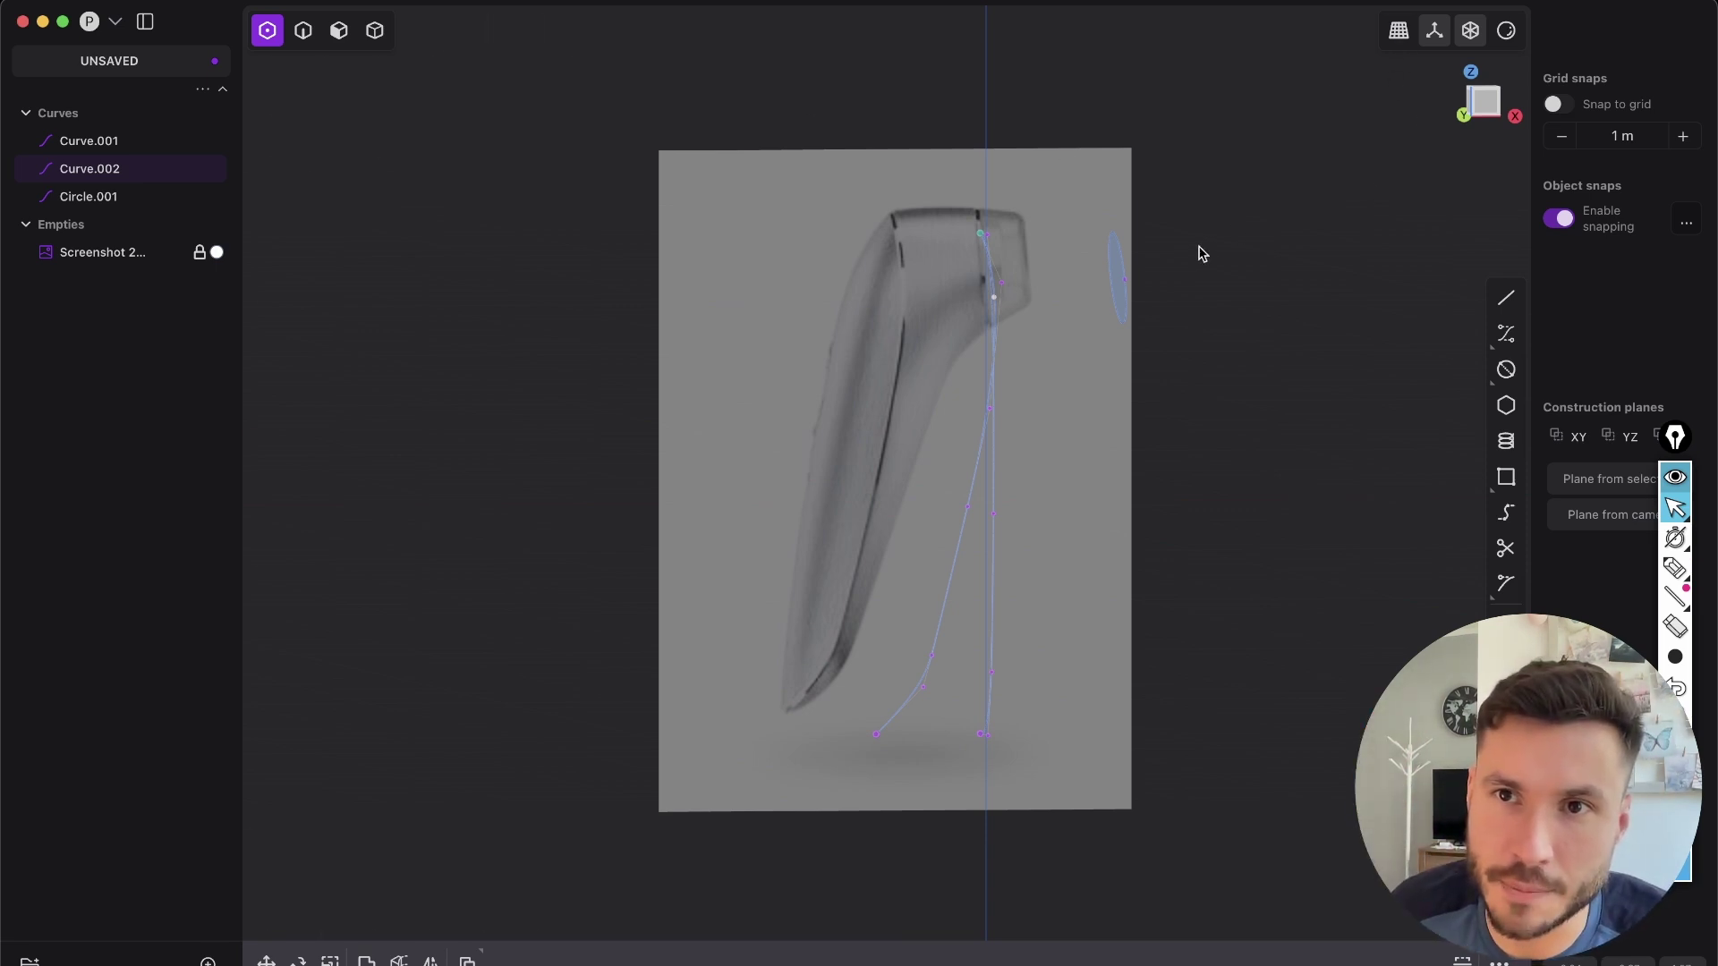
- In the left view, shift the frontal profile's second upper control point slightly outward along Y and fine-tune its side and lower points
key("ctrl+3")
middle_click_drag(1512, 204, 948, 176, "shift")
scroll(940, 474, "up", 2)
scroll(942, 472, "up", 1)
mouse_move(1008, 191)
left_mouse_down()
mouse_move(1028, 191)
mouse_move(1014, 181)
left_mouse_up()
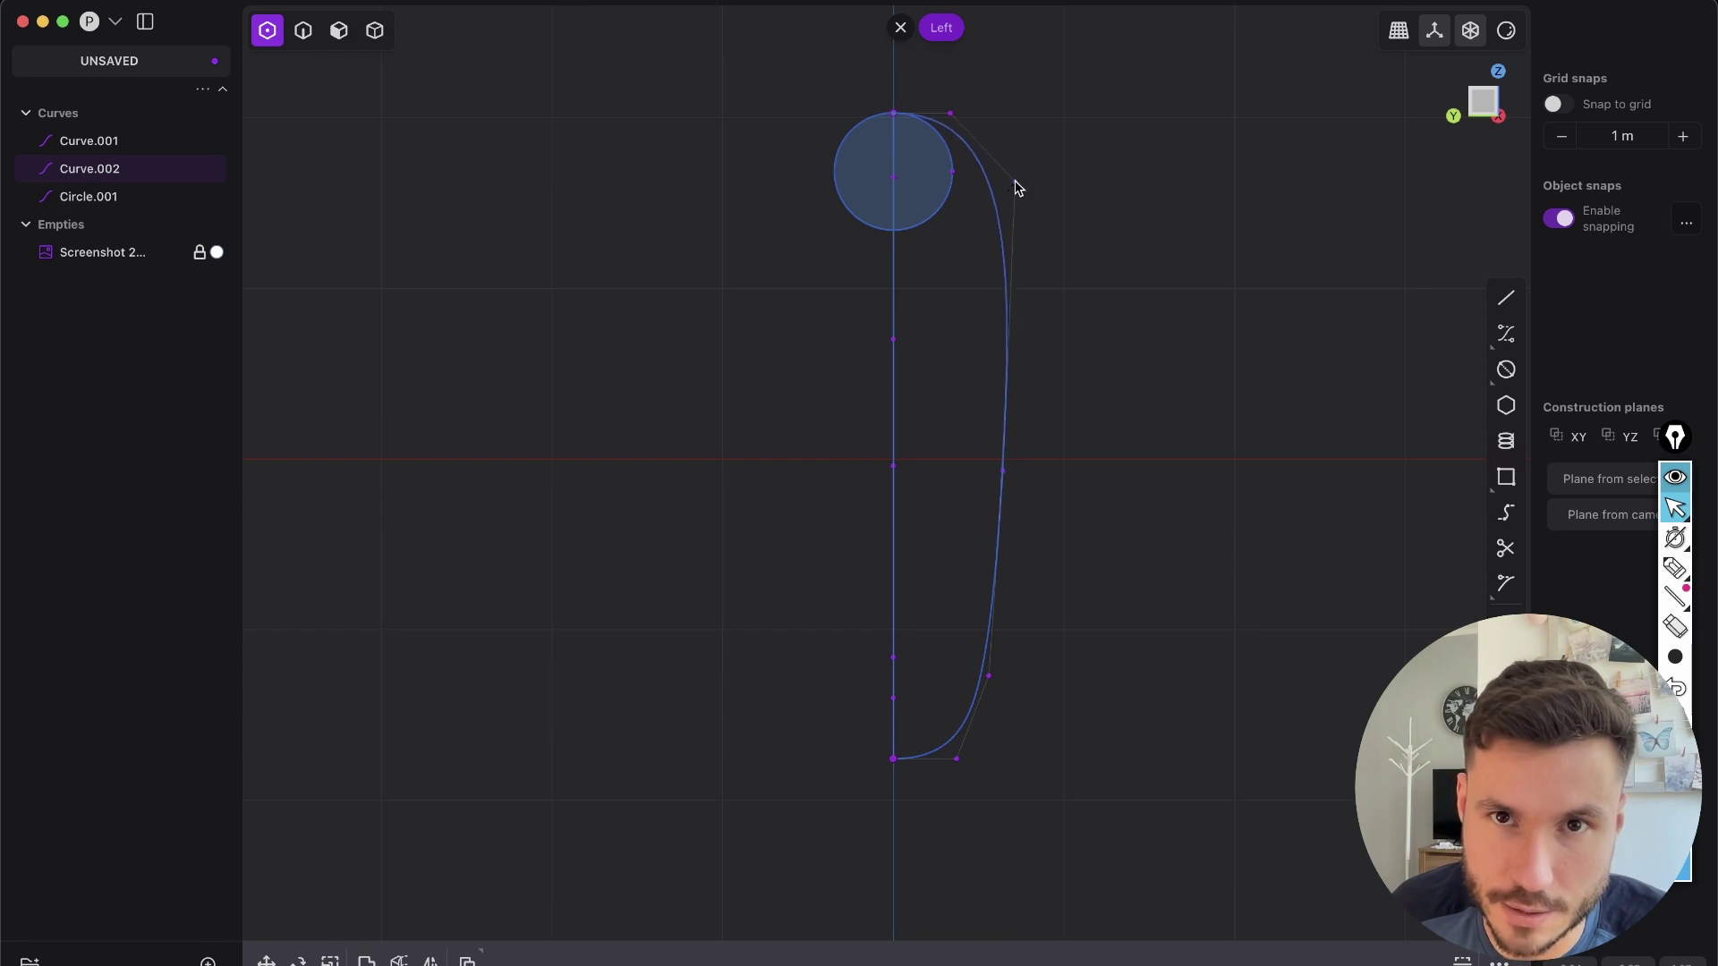
key("g")
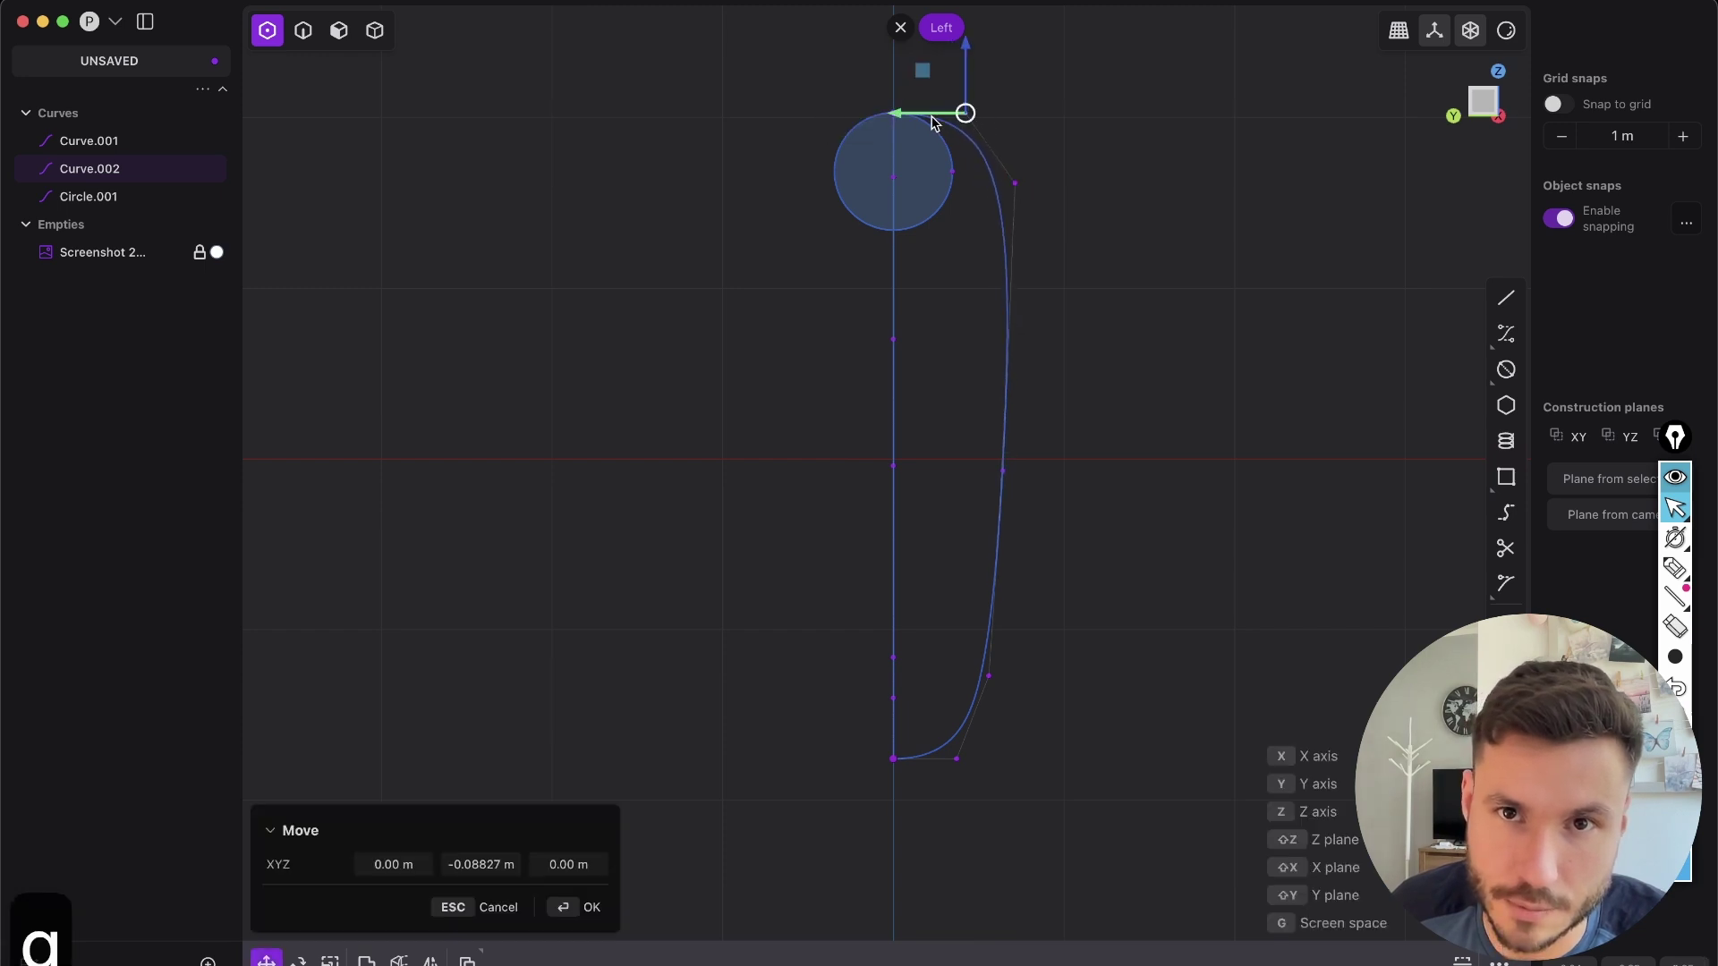
left_click(904, 116)
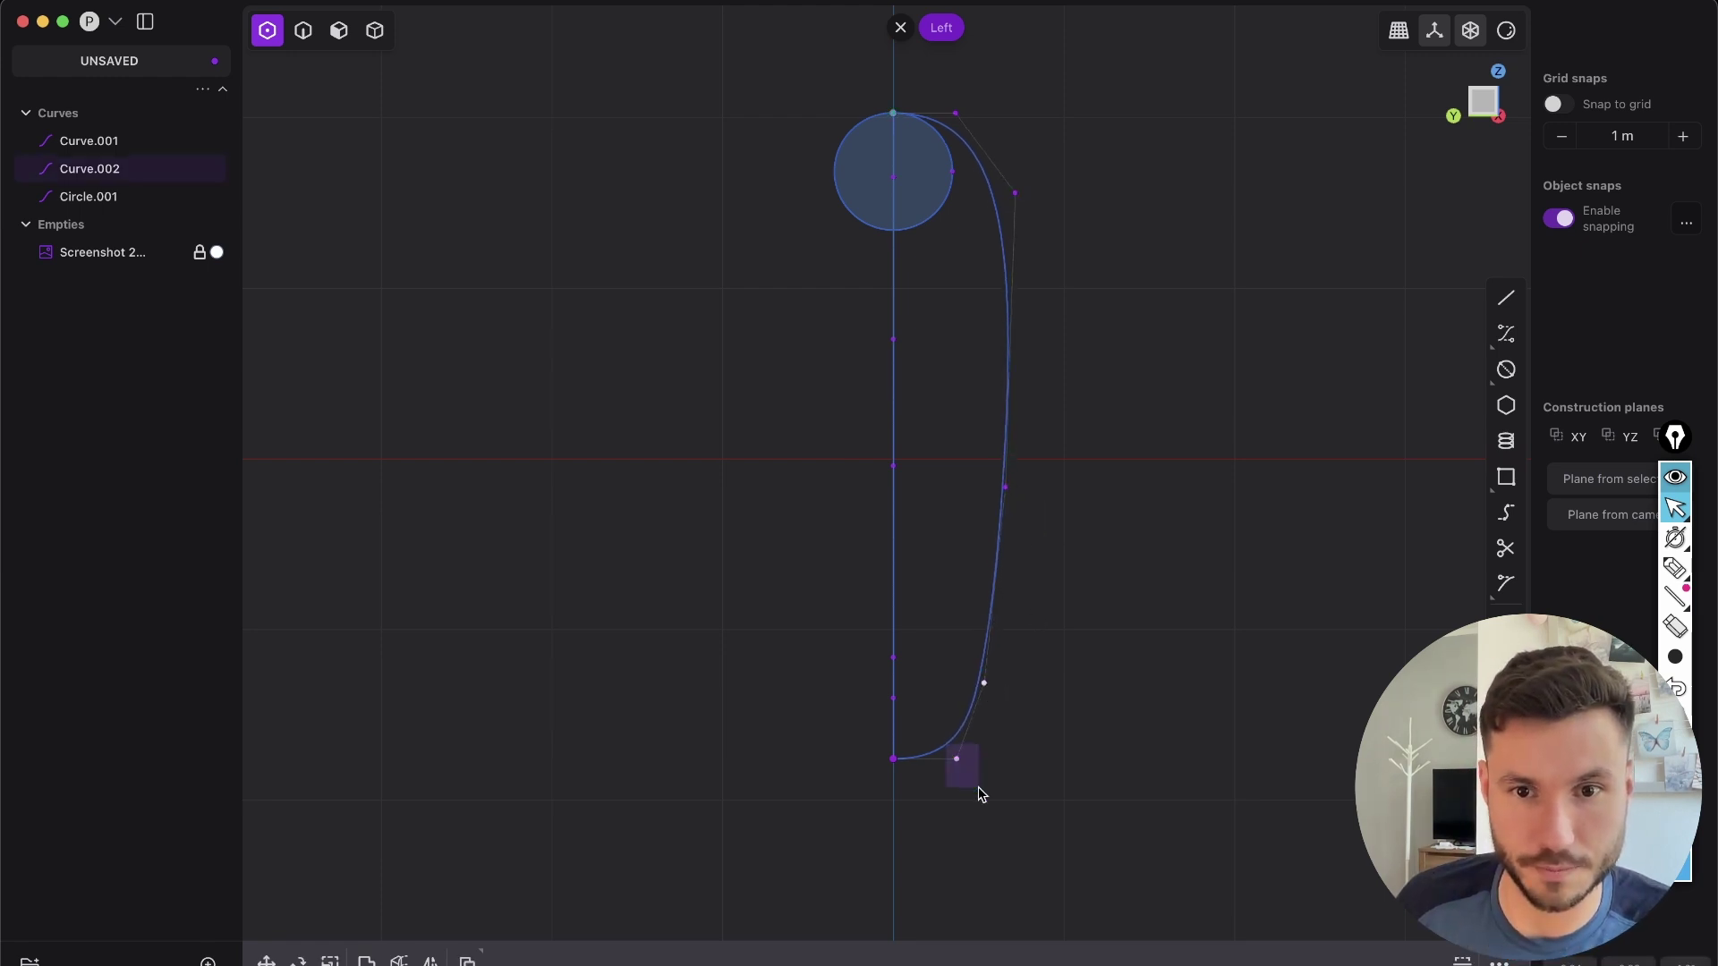
key("2")
key("1")
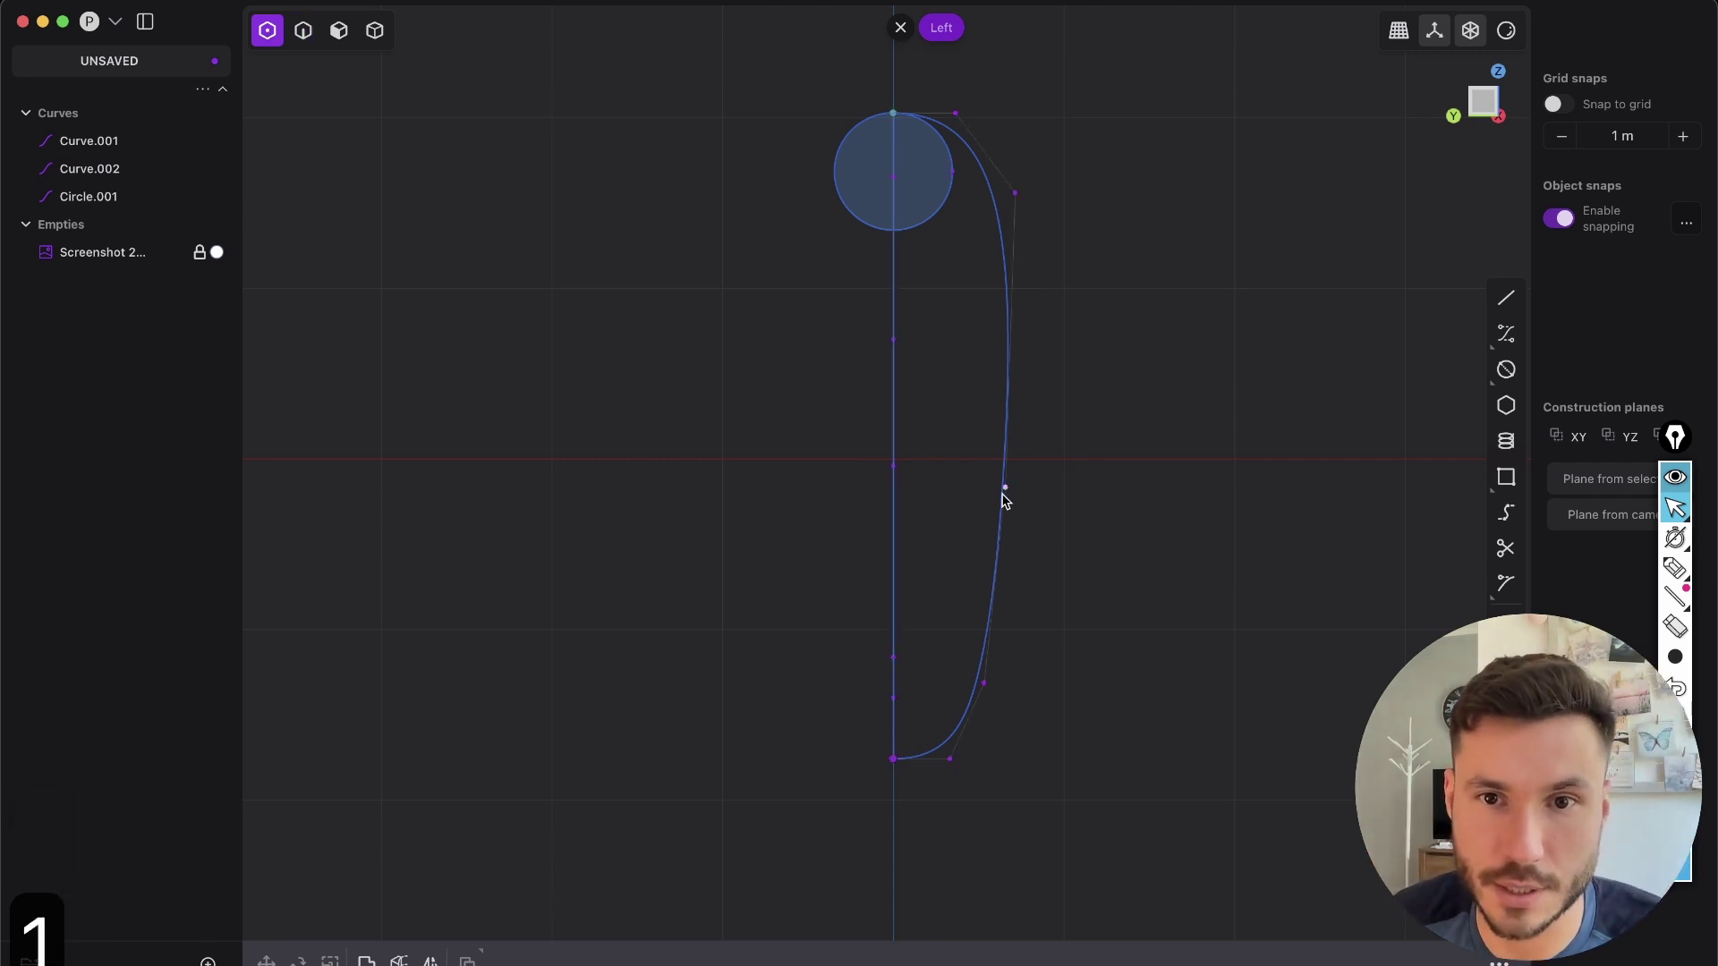
- Examine the frontal profile in the left view and the parting line in the front view, highlighting each curve in turn
key("2")
middle_click_drag(1070, 384, 1055, 180)
key("2")
left_click(989, 297)
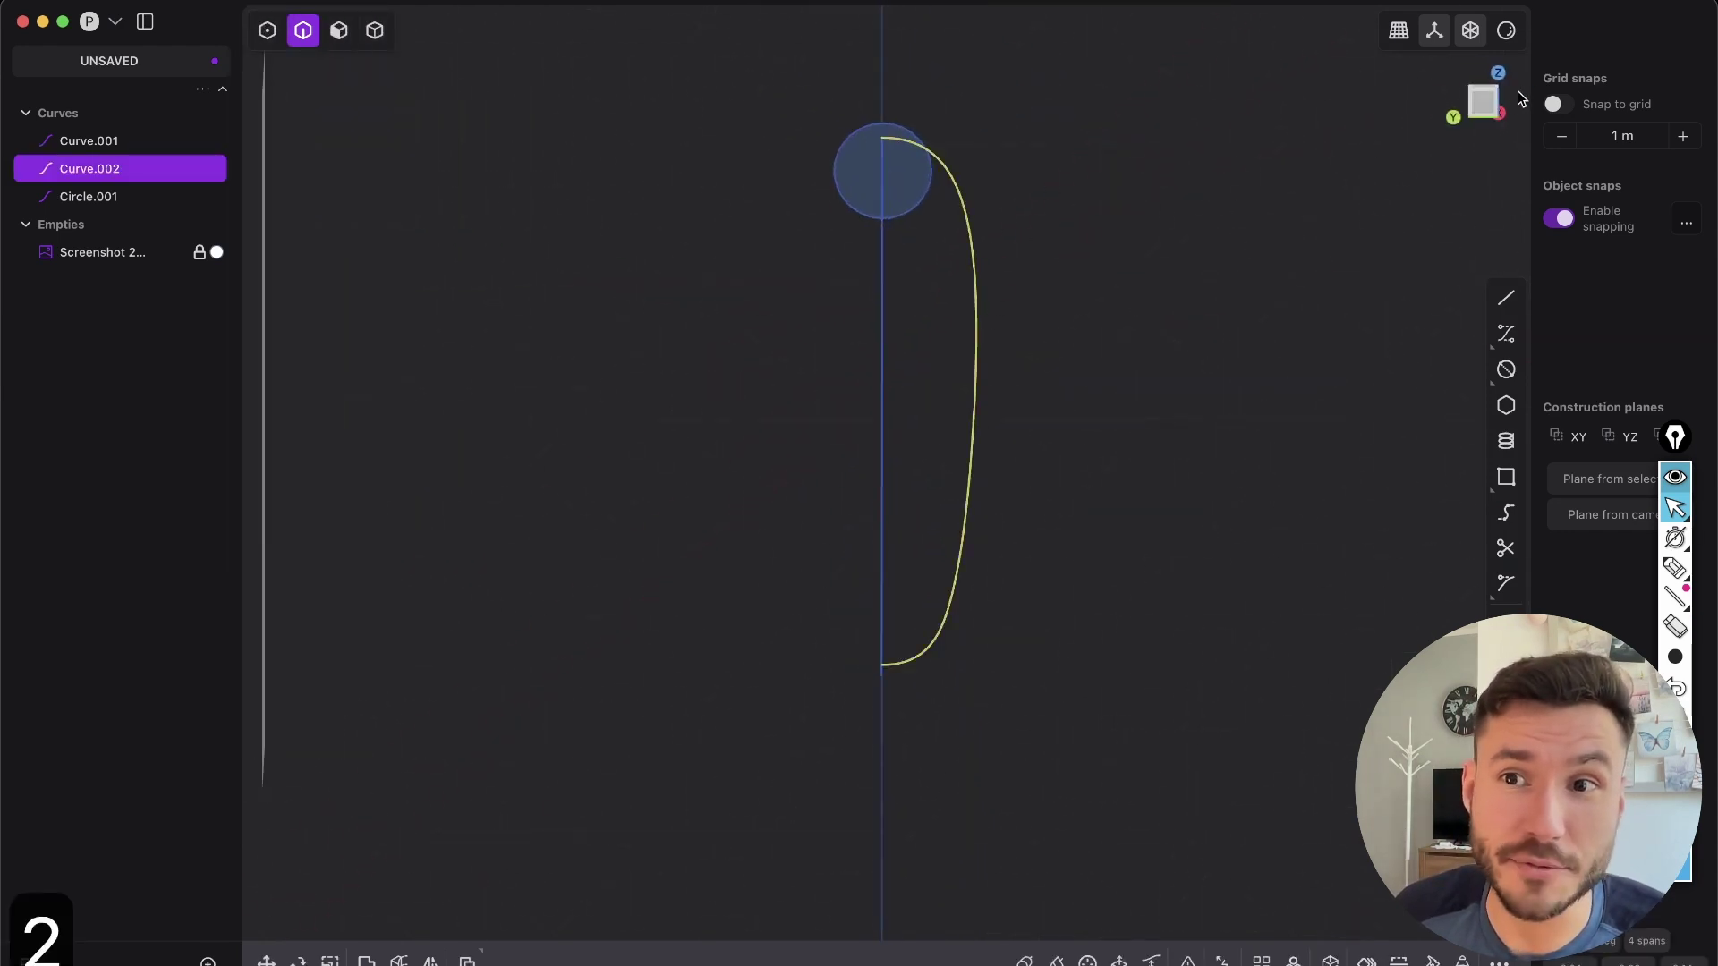
left_click(1478, 108)
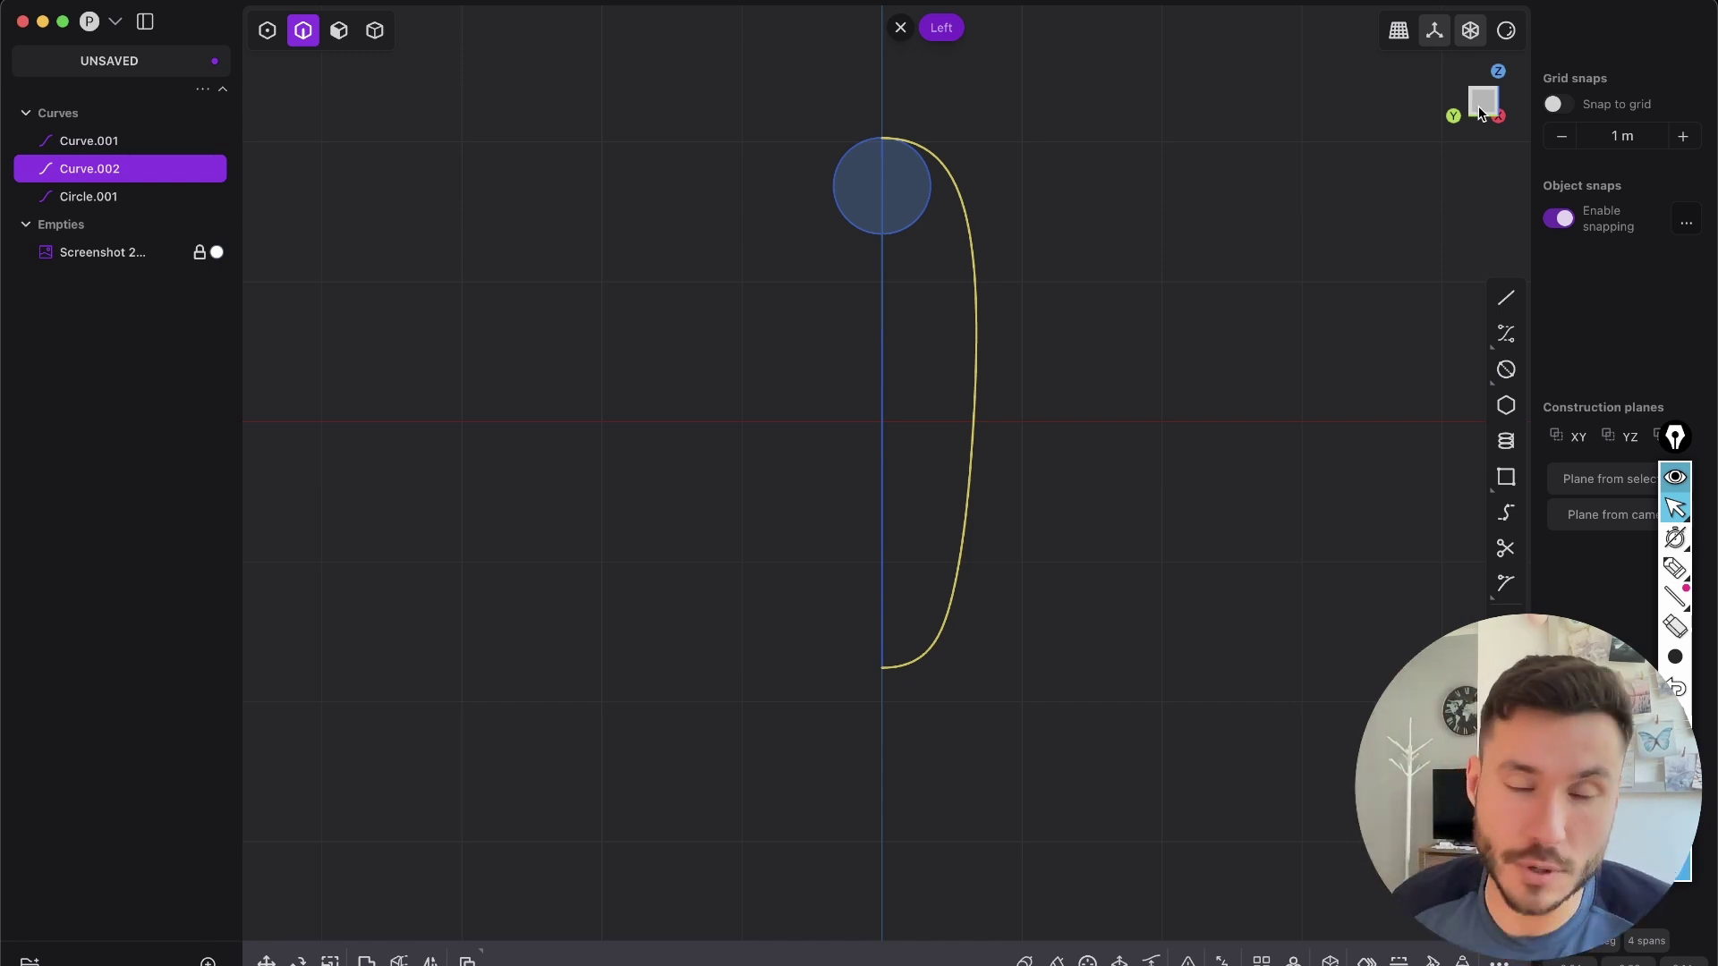
key("KP_1")
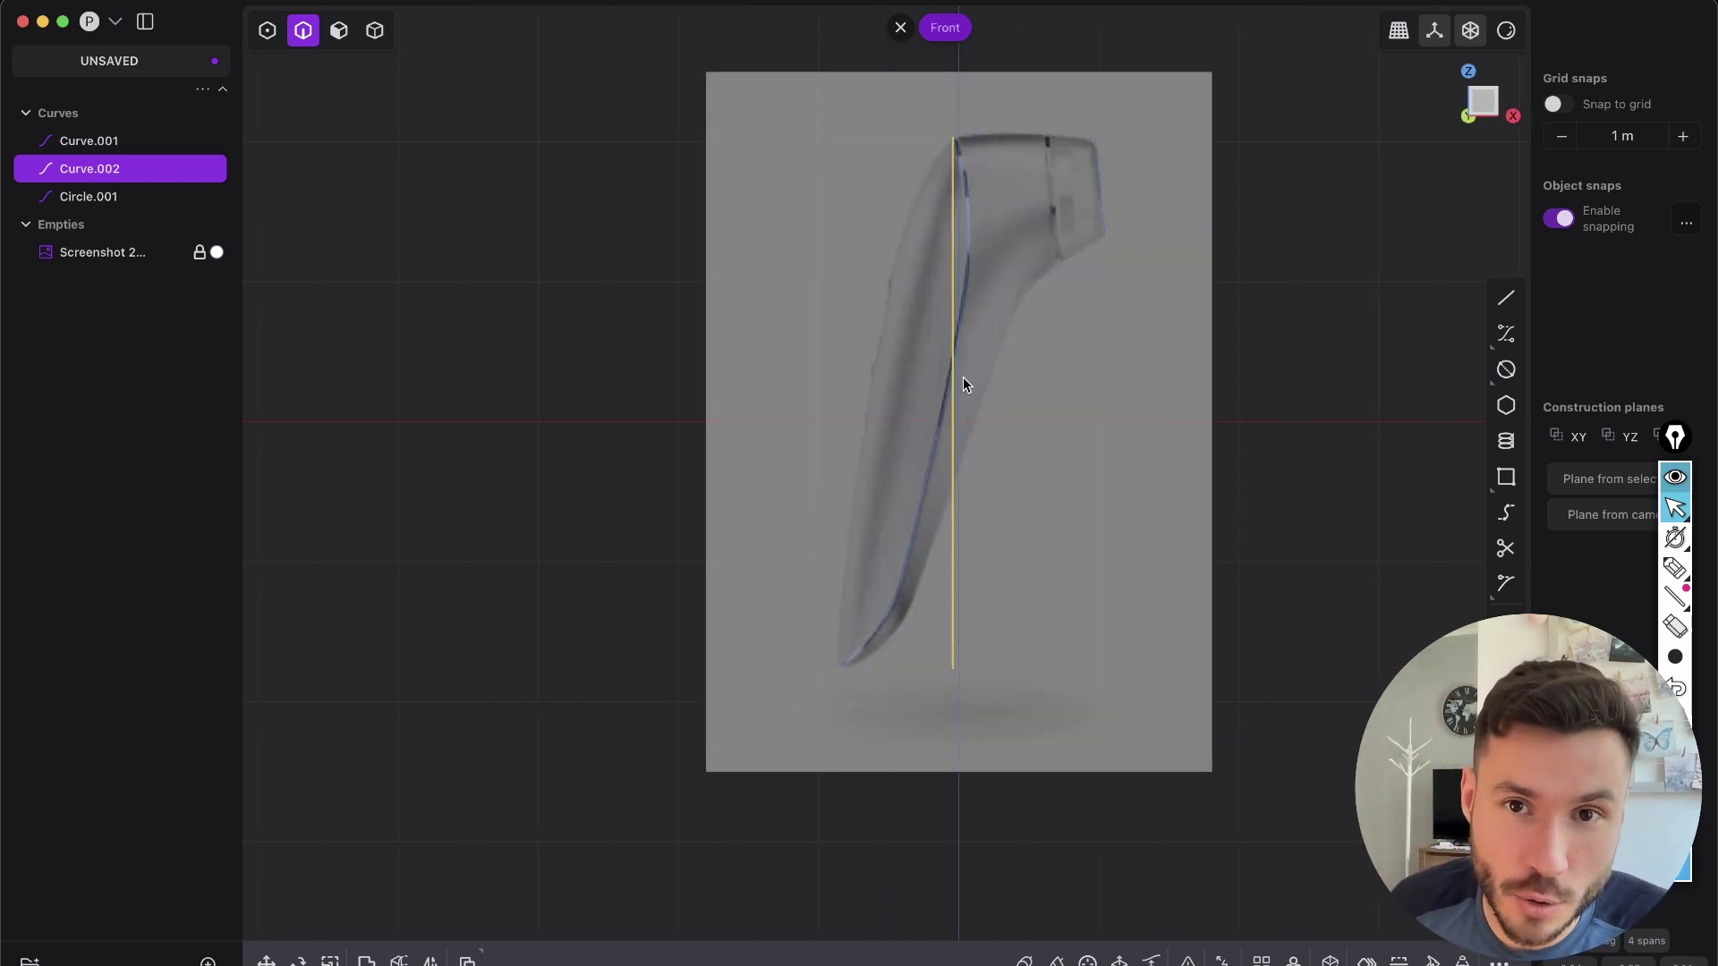
left_click(997, 263)
left_click(966, 246)
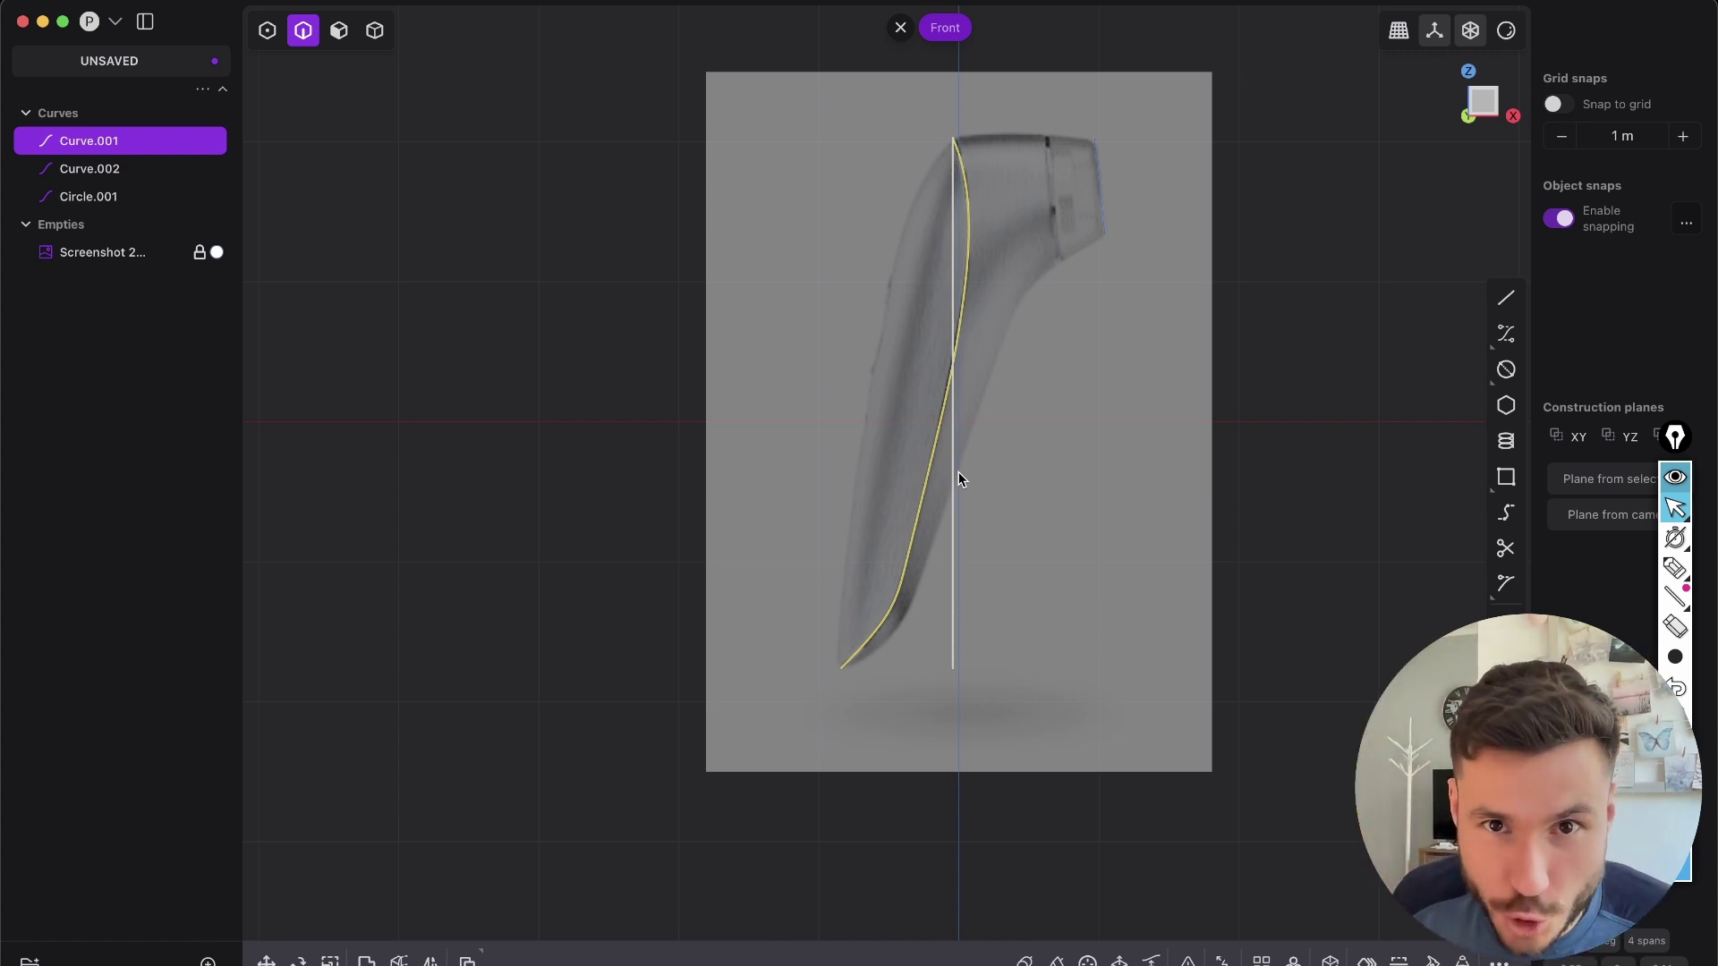
middle_click_drag(839, 414, 1021, 230)
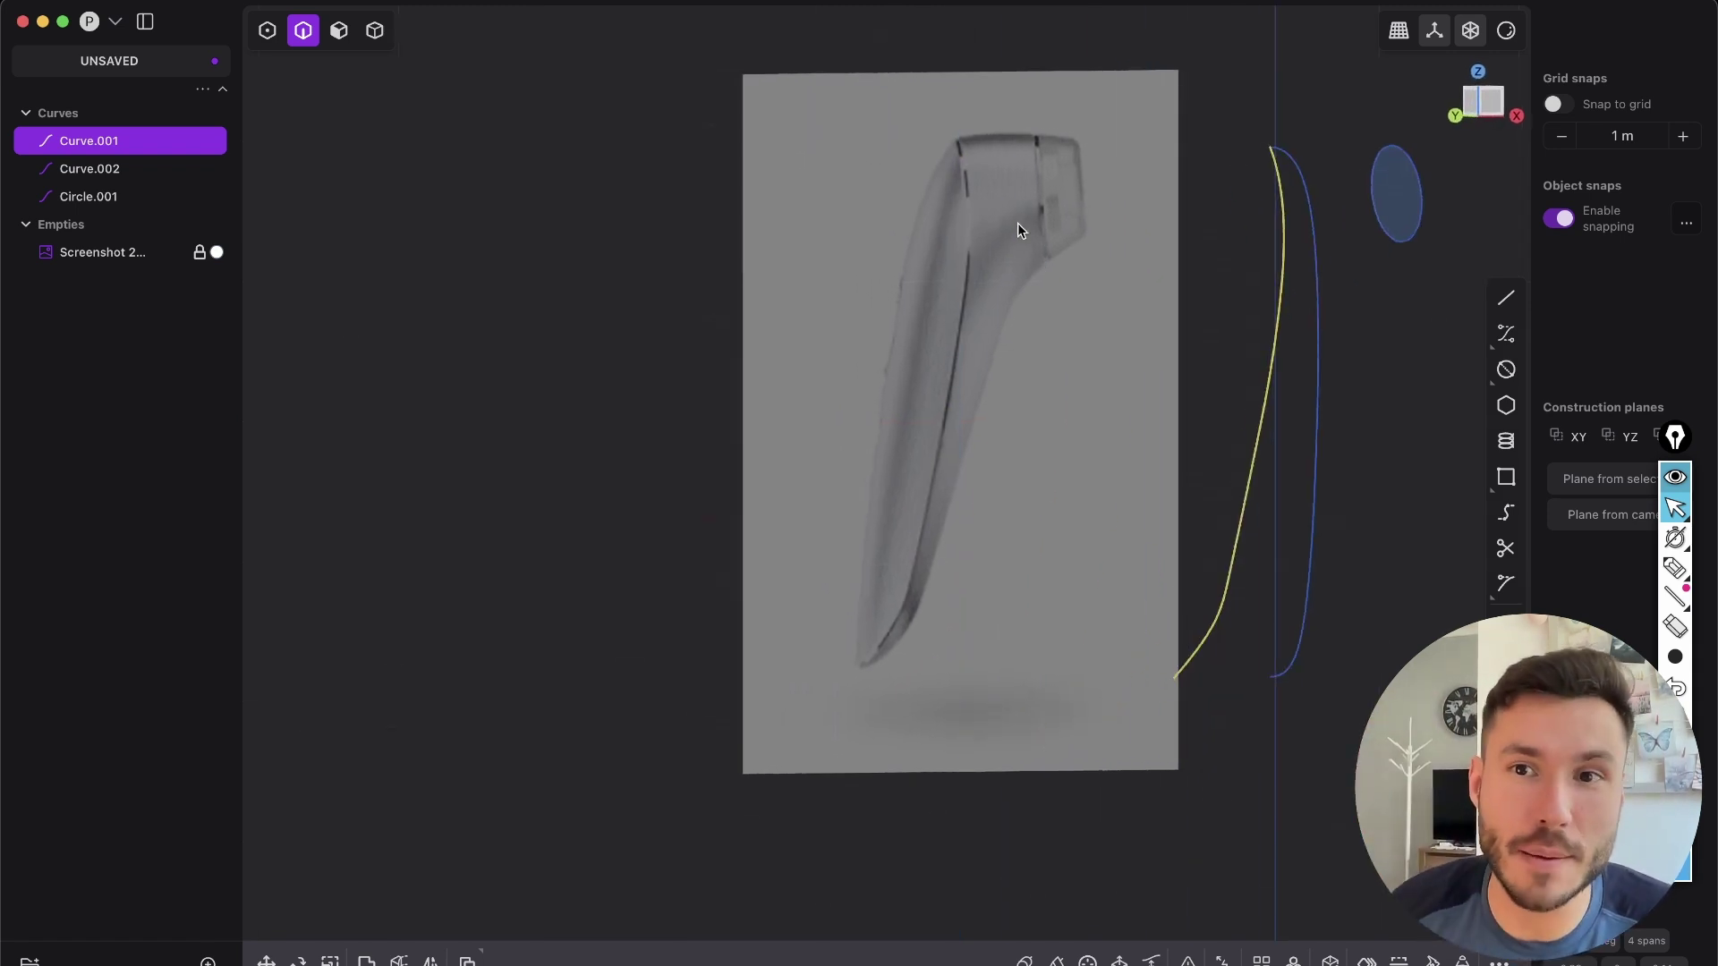
- Select the parting-line and frontal profile curves and combine them into one 3D curve with Project Curve Curve
middle_click_drag(1189, 373, 974, 495)
key("2")
left_click_drag(1185, 762, 643, 475)
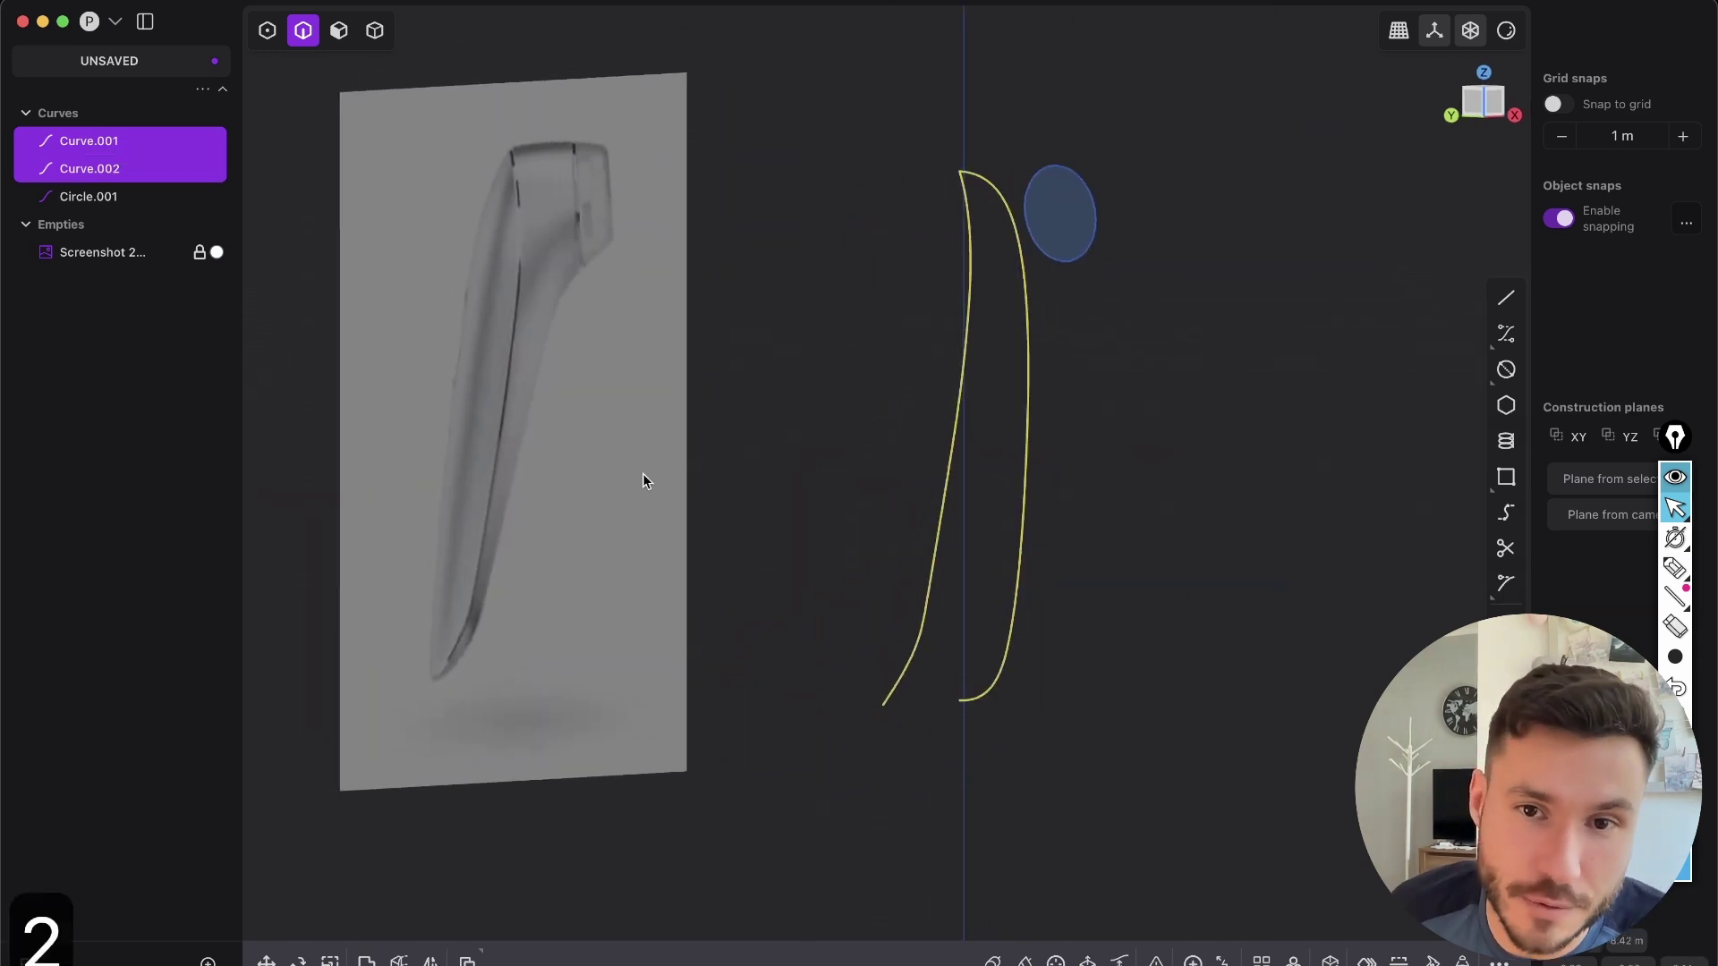
middle_click_drag(922, 399, 959, 448)
type("fpro")
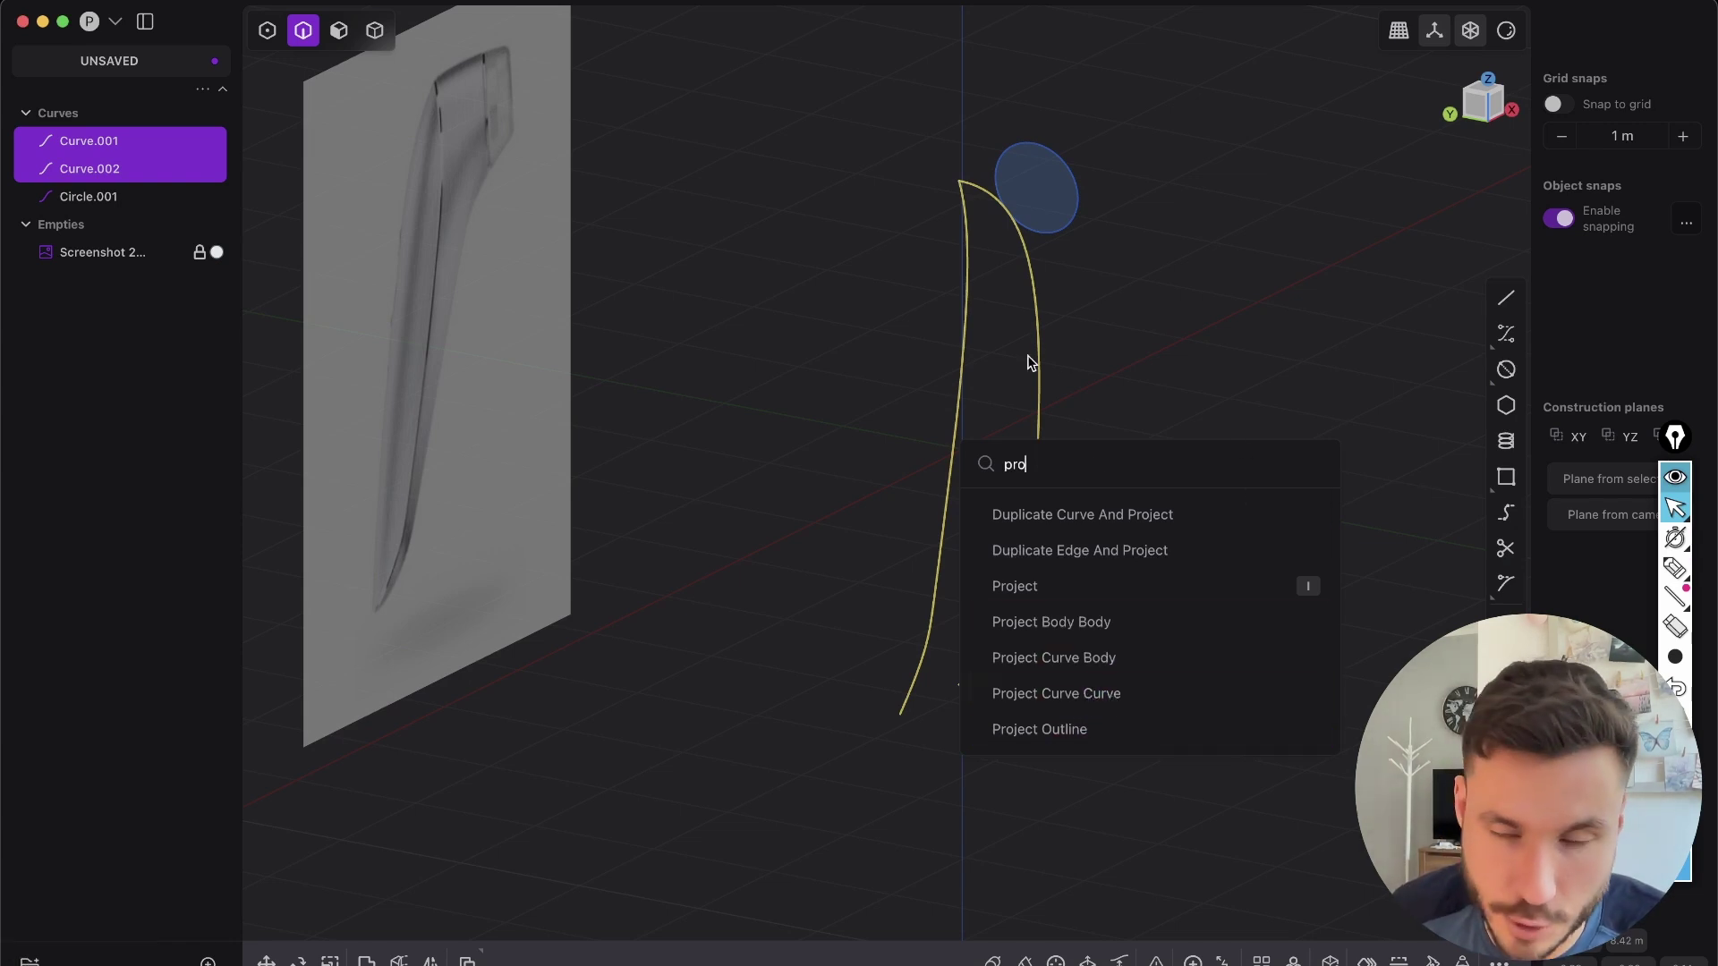
left_click(1148, 734)
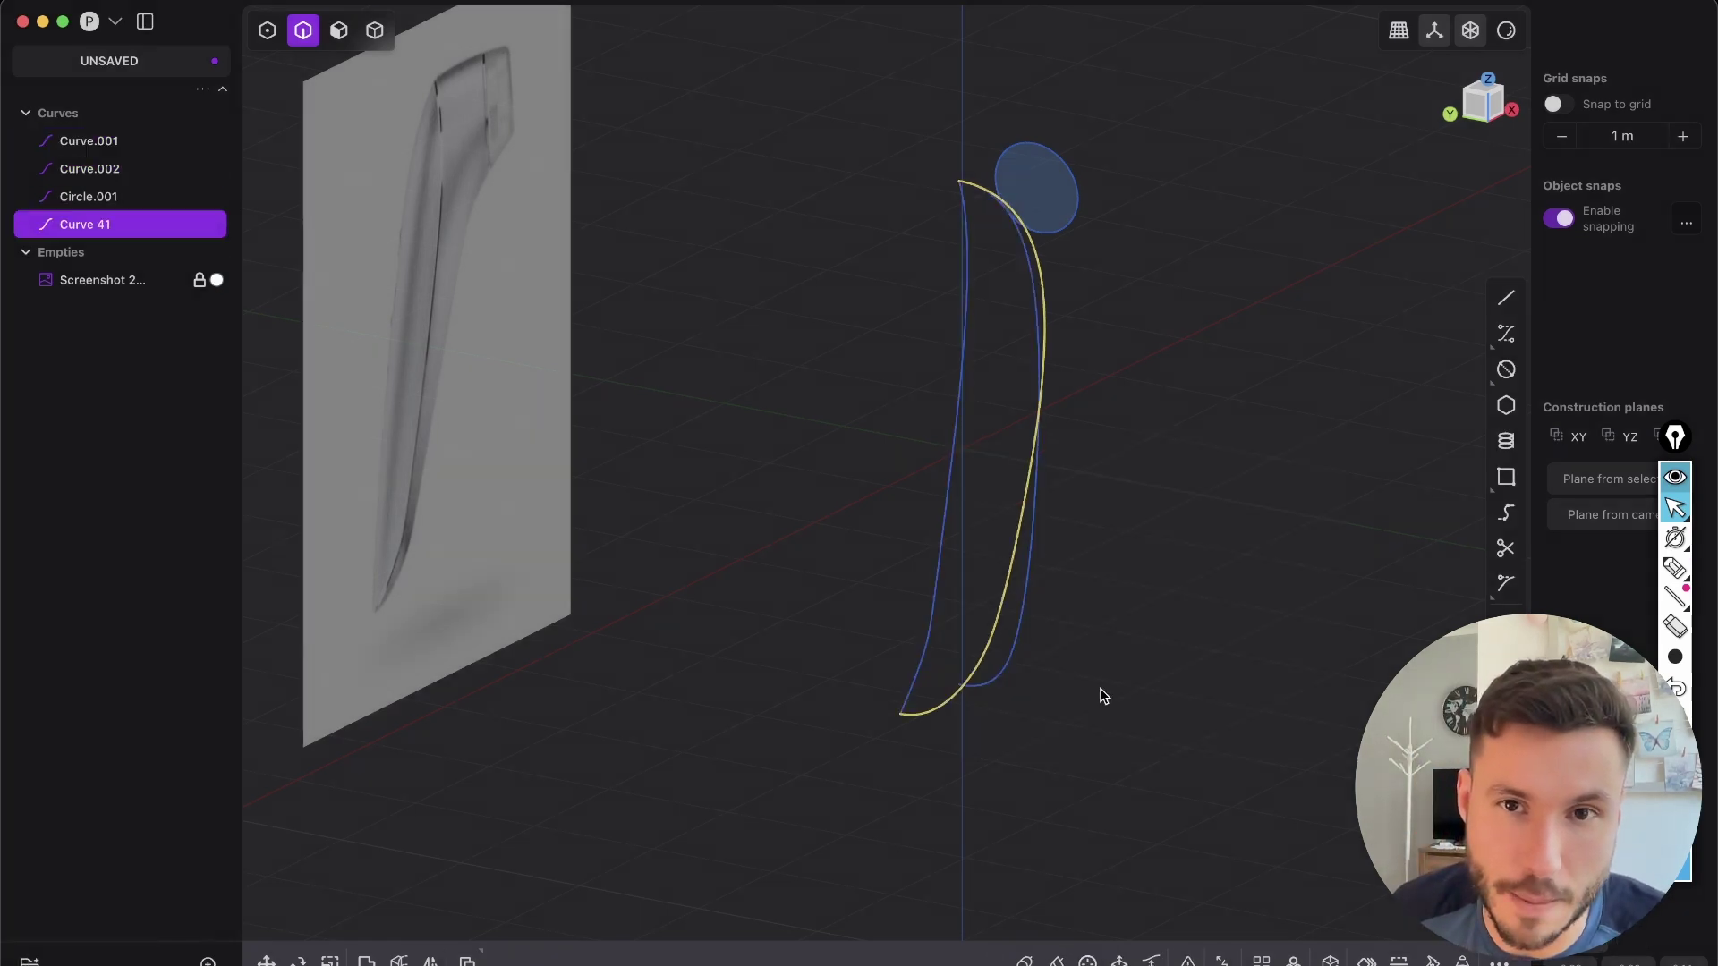
middle_click_drag(1011, 569, 1159, 438)
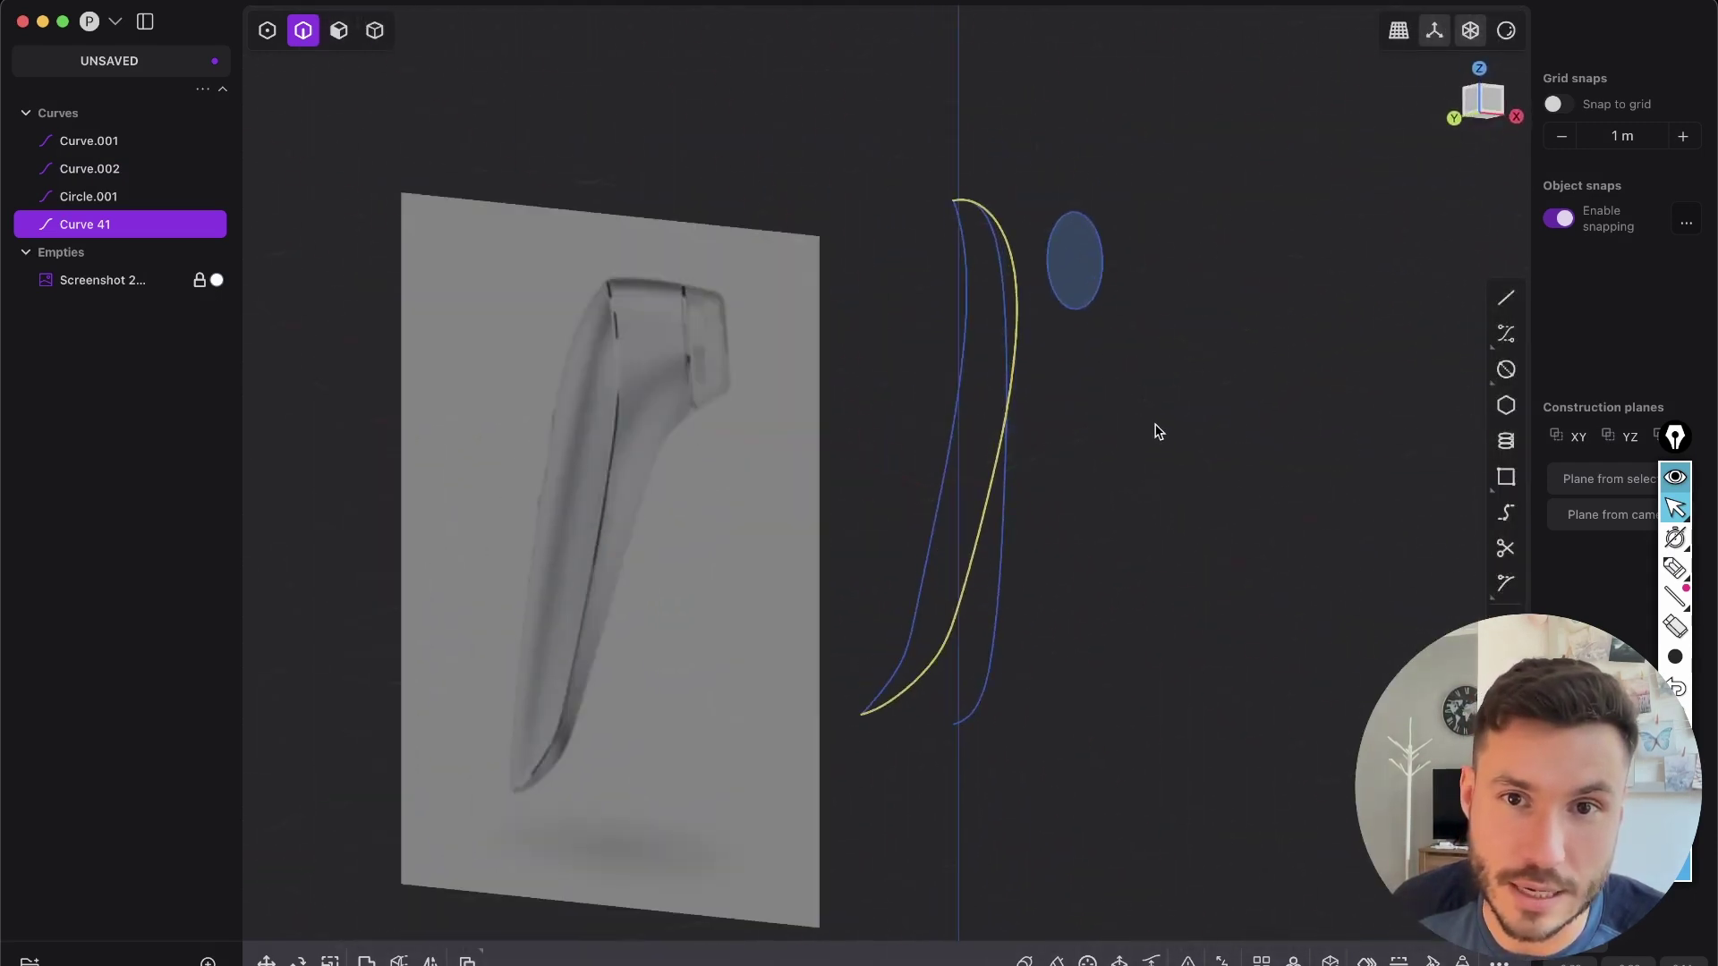
- Hide the original parting-line and frontal profile curves, keeping the projected curve and the head circle visible
key("2")
left_click(1005, 488)
left_click(963, 358, "shift")
middle_click_drag(988, 357, 1085, 452)
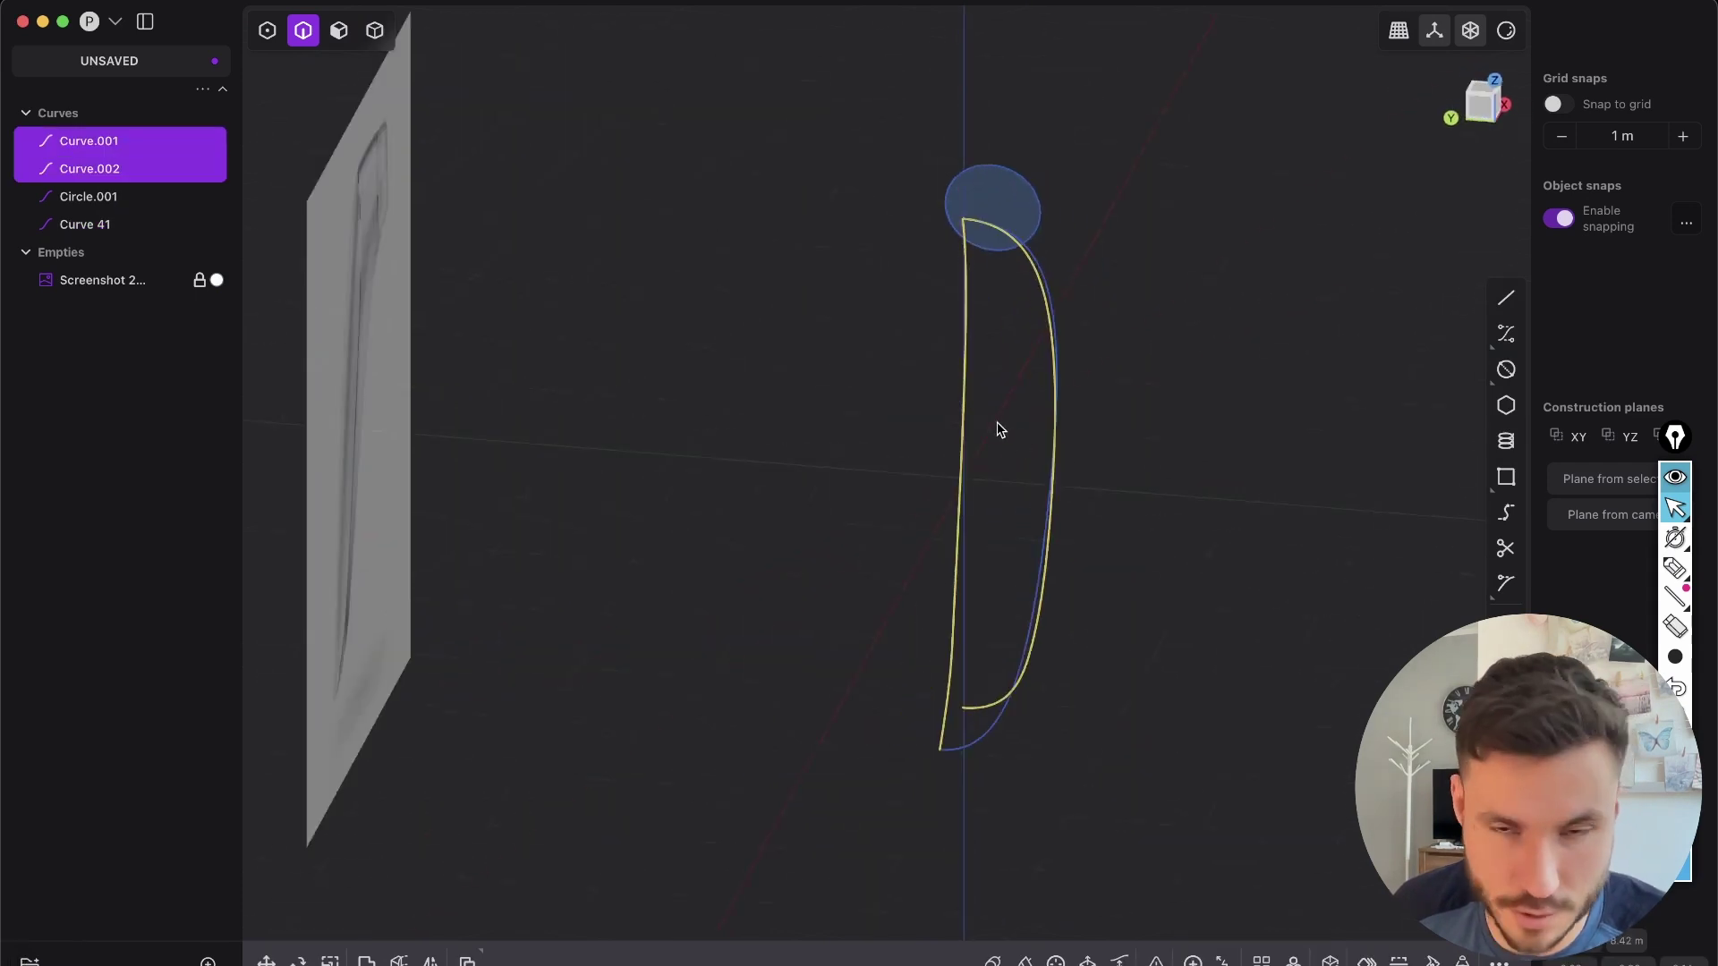
key("h")
middle_click_drag(1050, 384, 1035, 351)
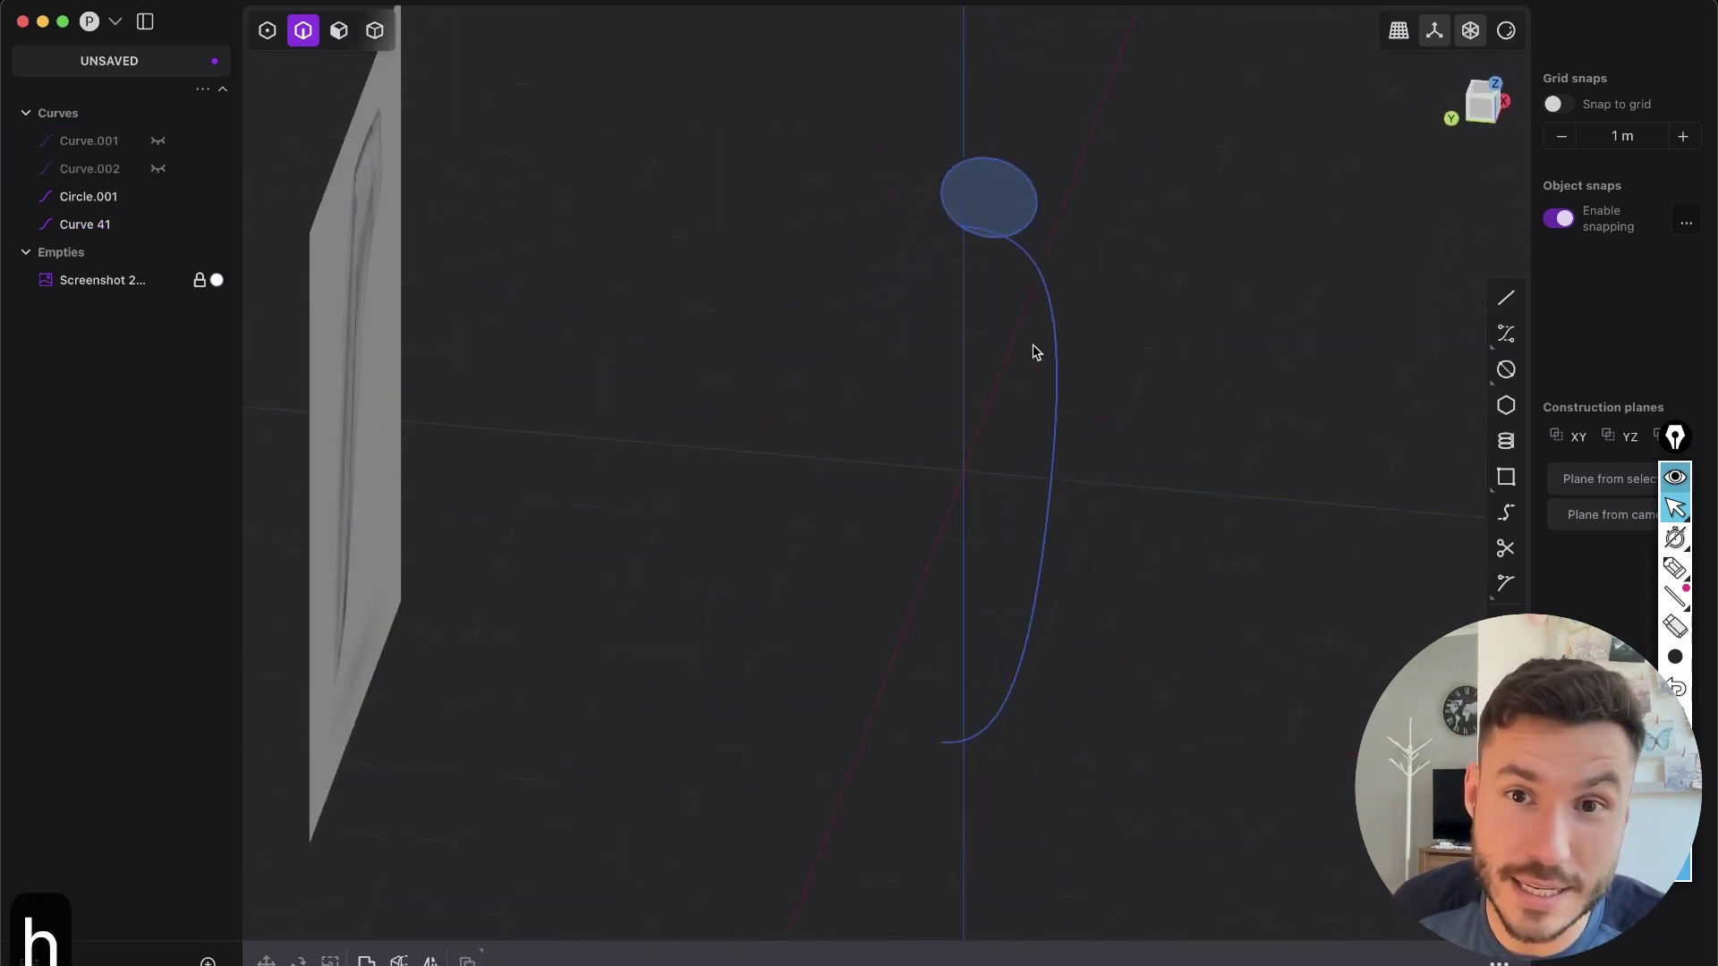
- Select the projected 3D curve and check its shape in the front view against the reference and in the left view
left_click(1035, 350)
key("KP_1")
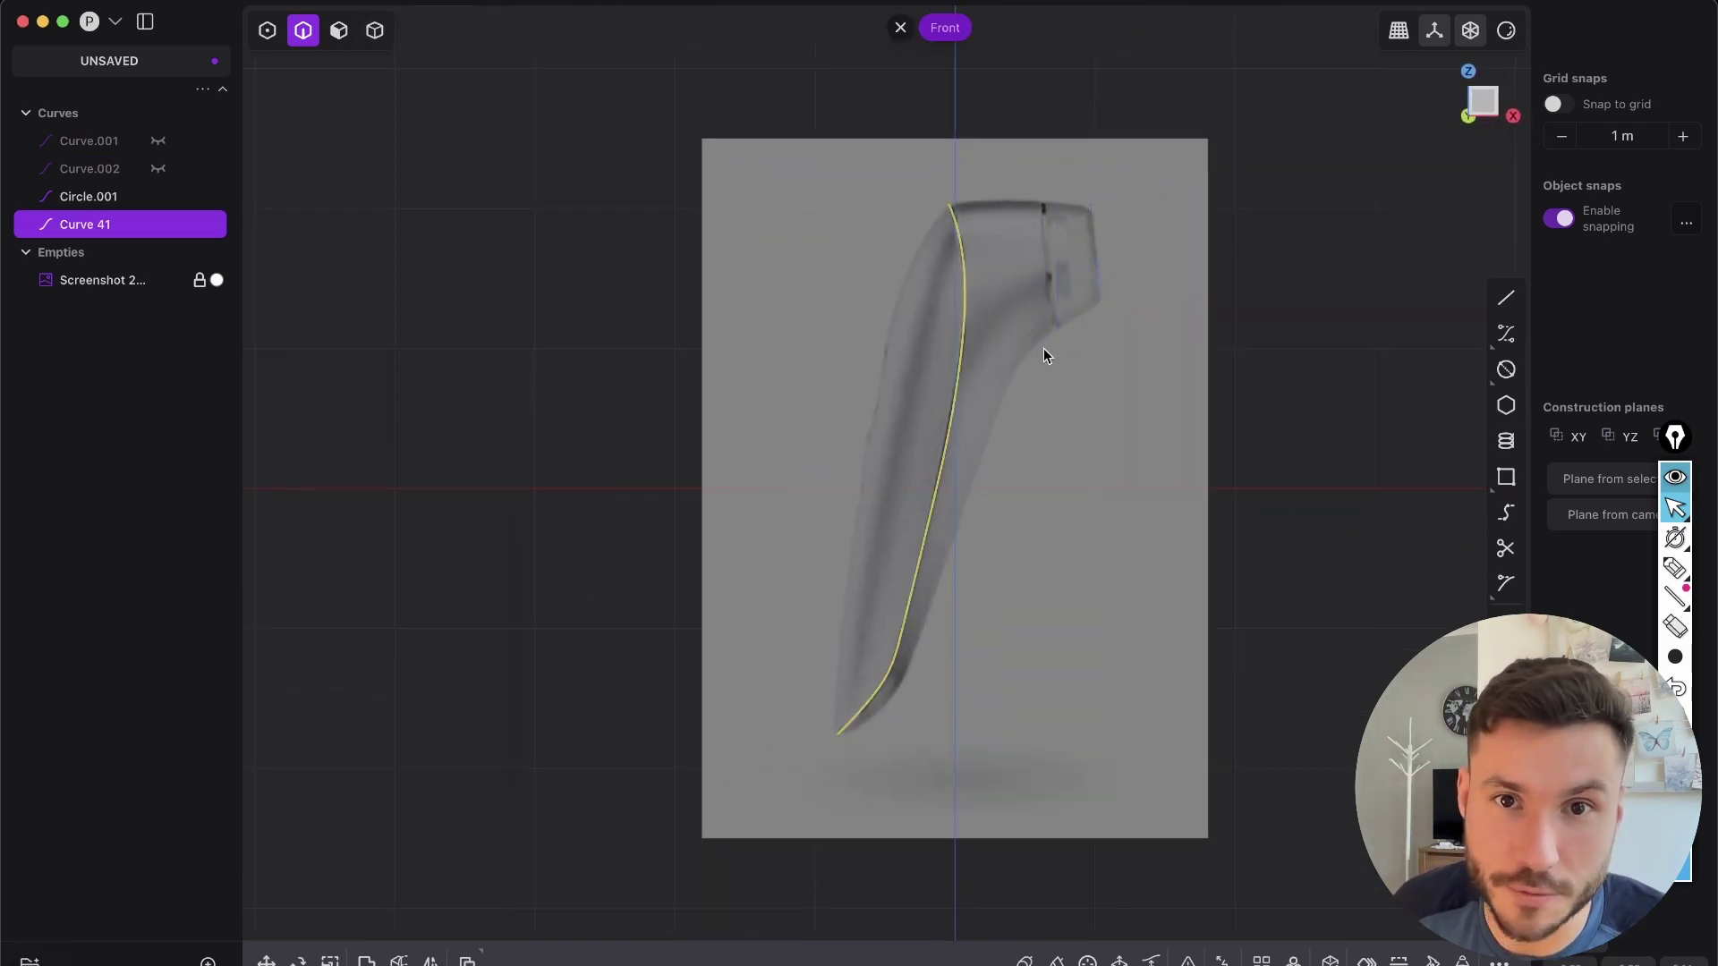
scroll(998, 314, "up", 2)
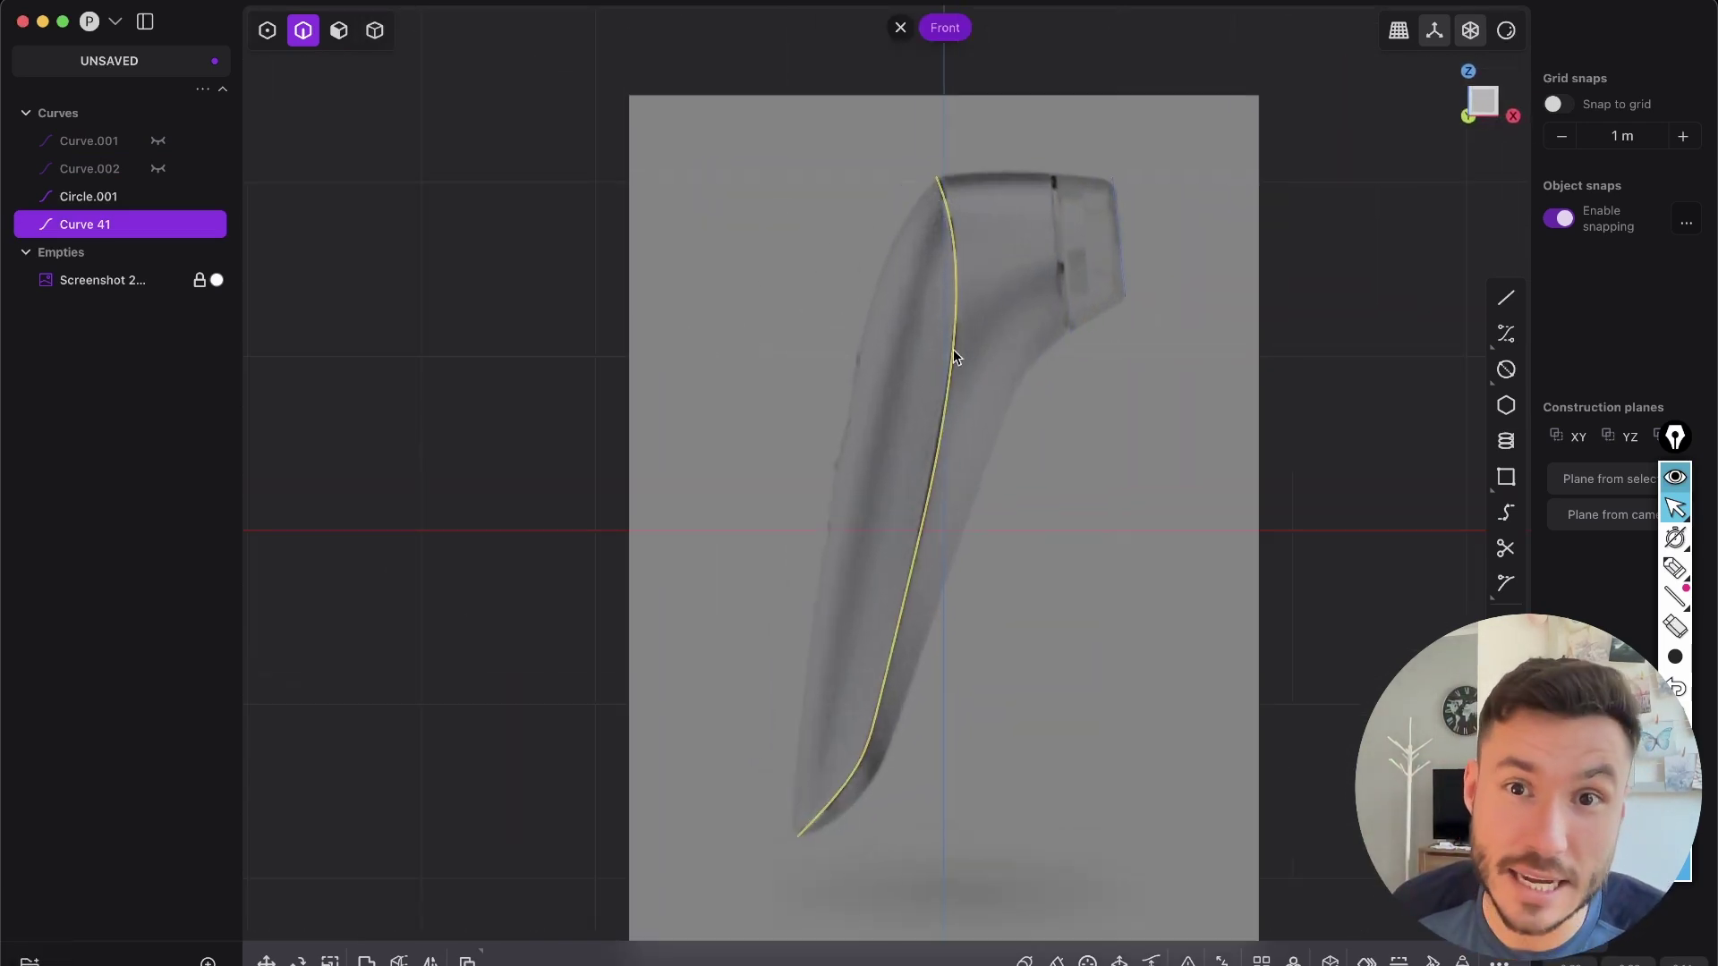
middle_click_drag(1065, 259, 1151, 277)
left_click(1478, 117)
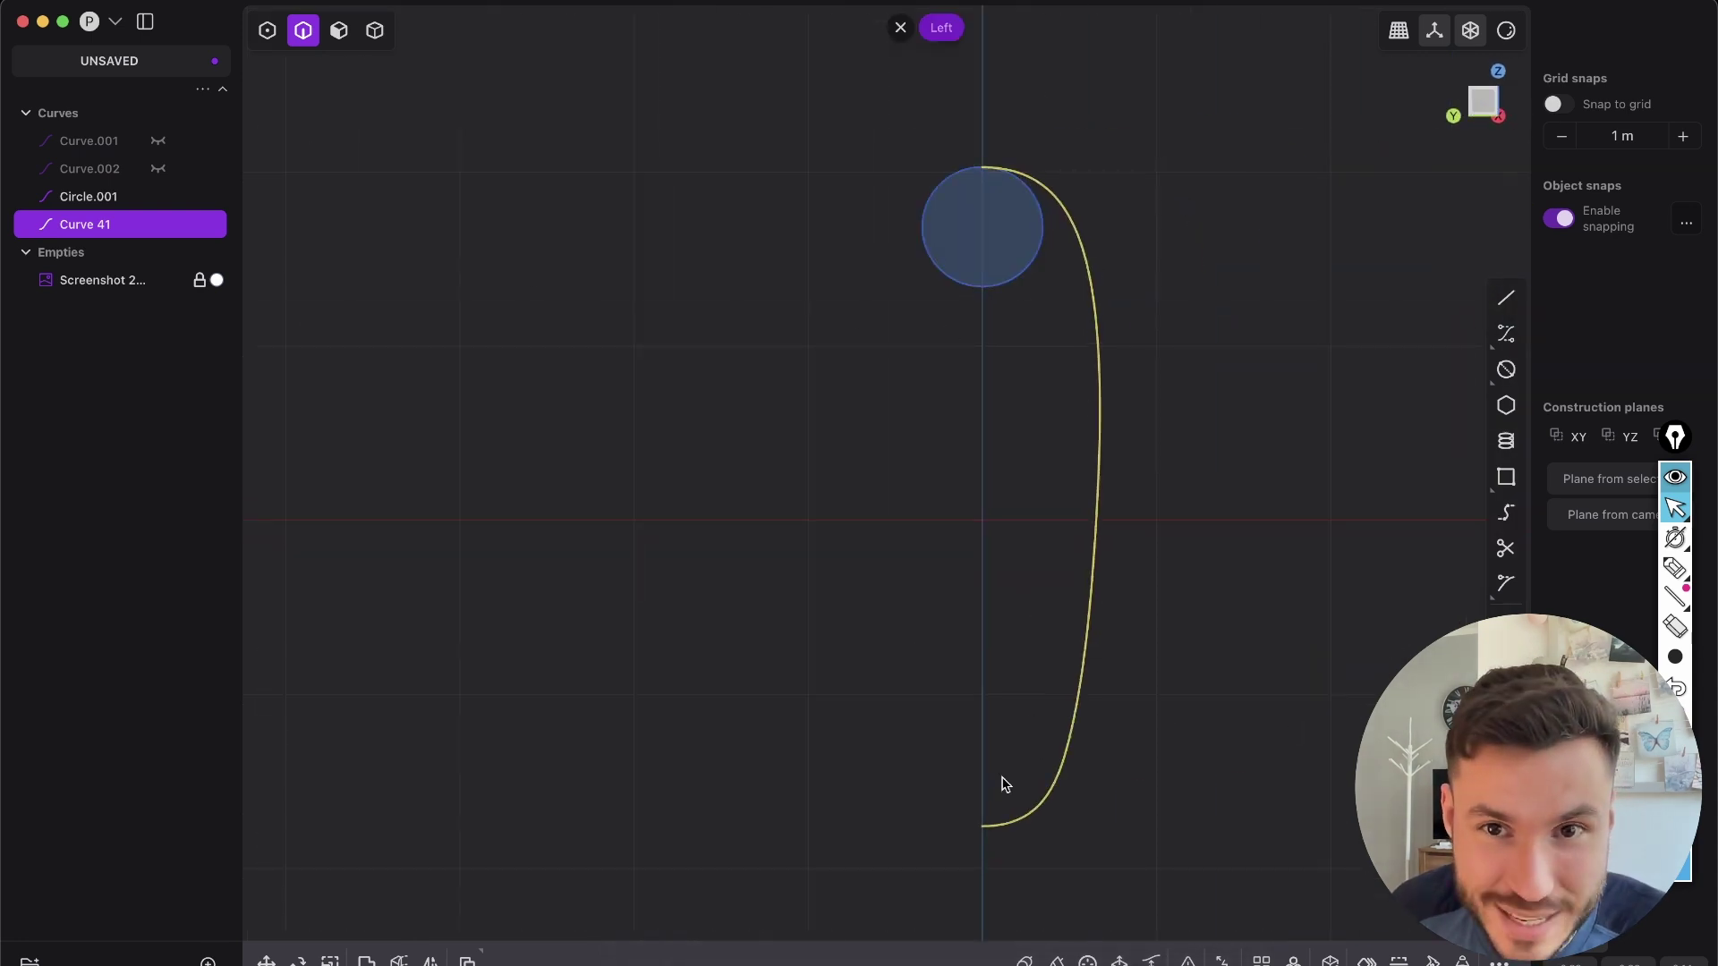
- Try mirroring the projected curve across the symmetry plane to preview the closed outline, and undo the mirror
middle_click_drag(1060, 421, 979, 222)
key("alt+x")
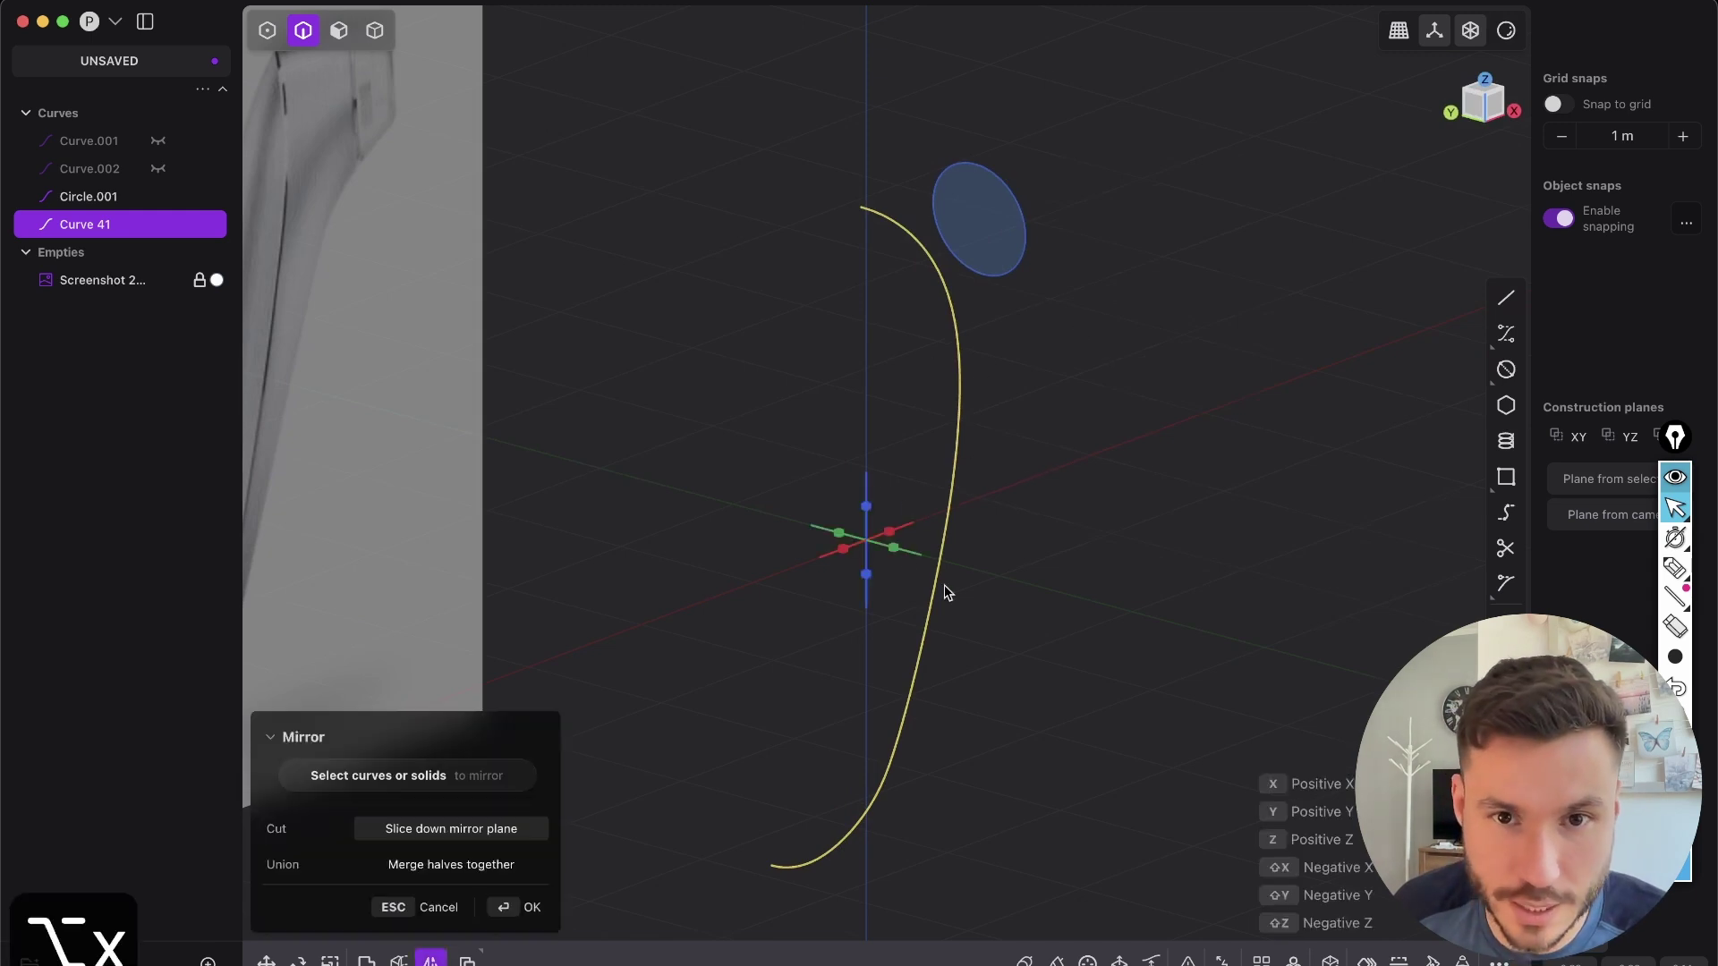
right_click(991, 534)
middle_click_drag(995, 535, 859, 245)
left_click(1051, 201)
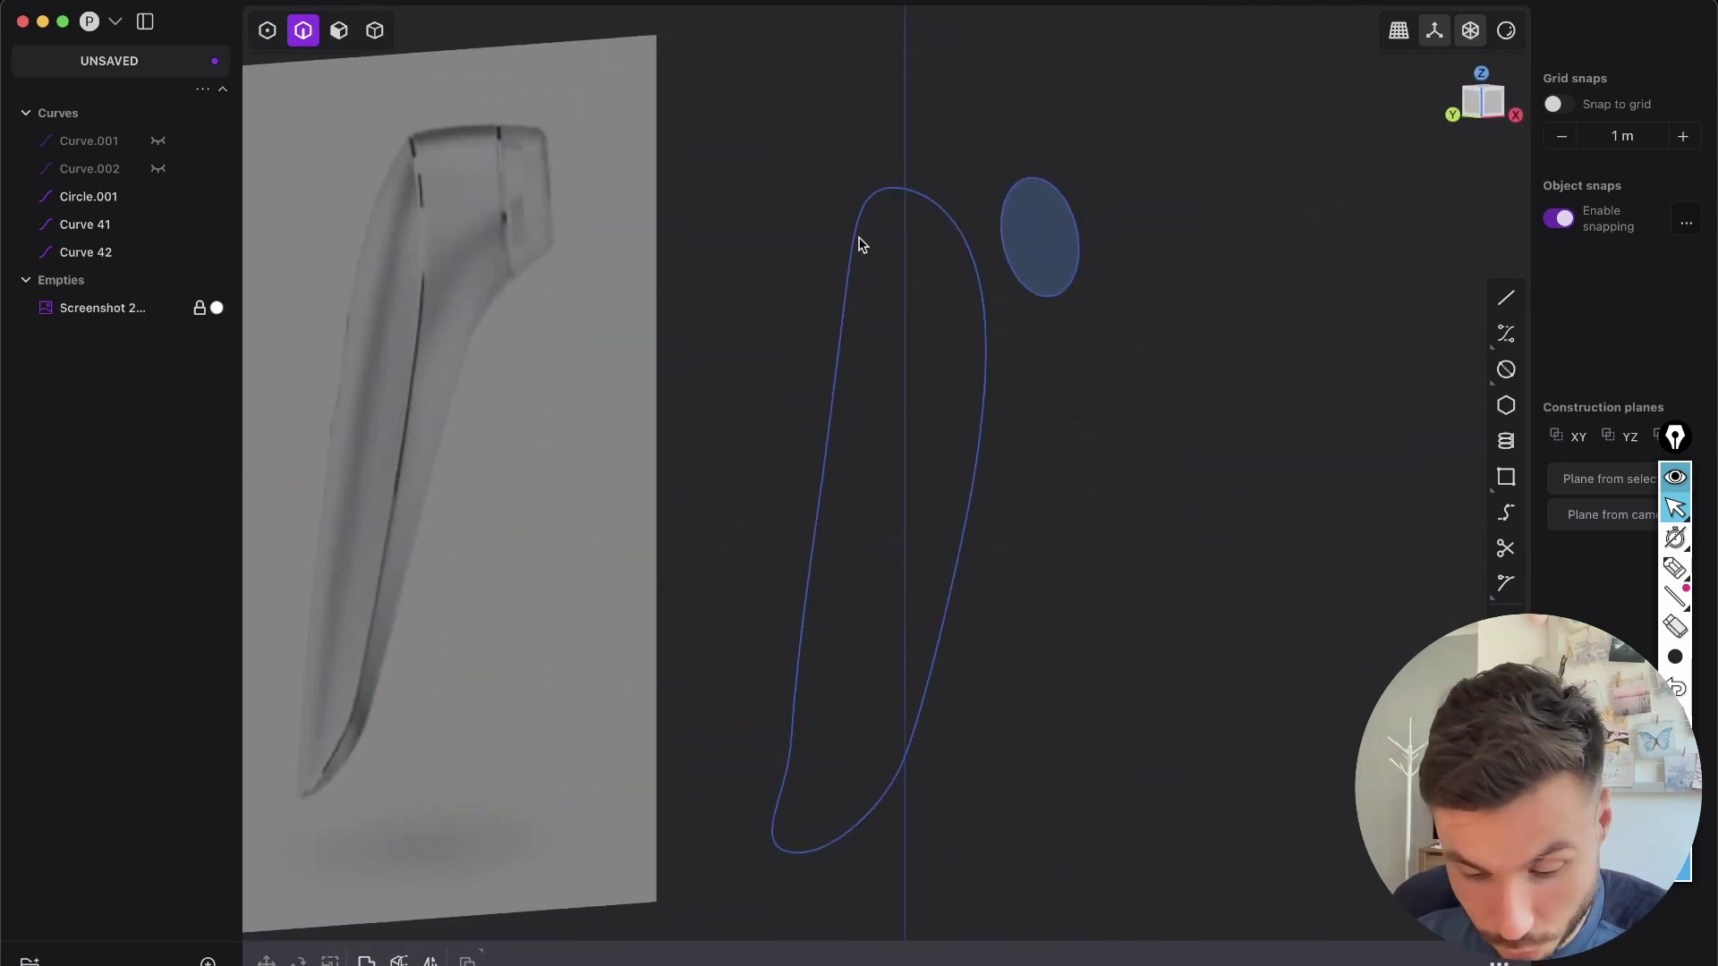
key("super+z")
key("super+z")
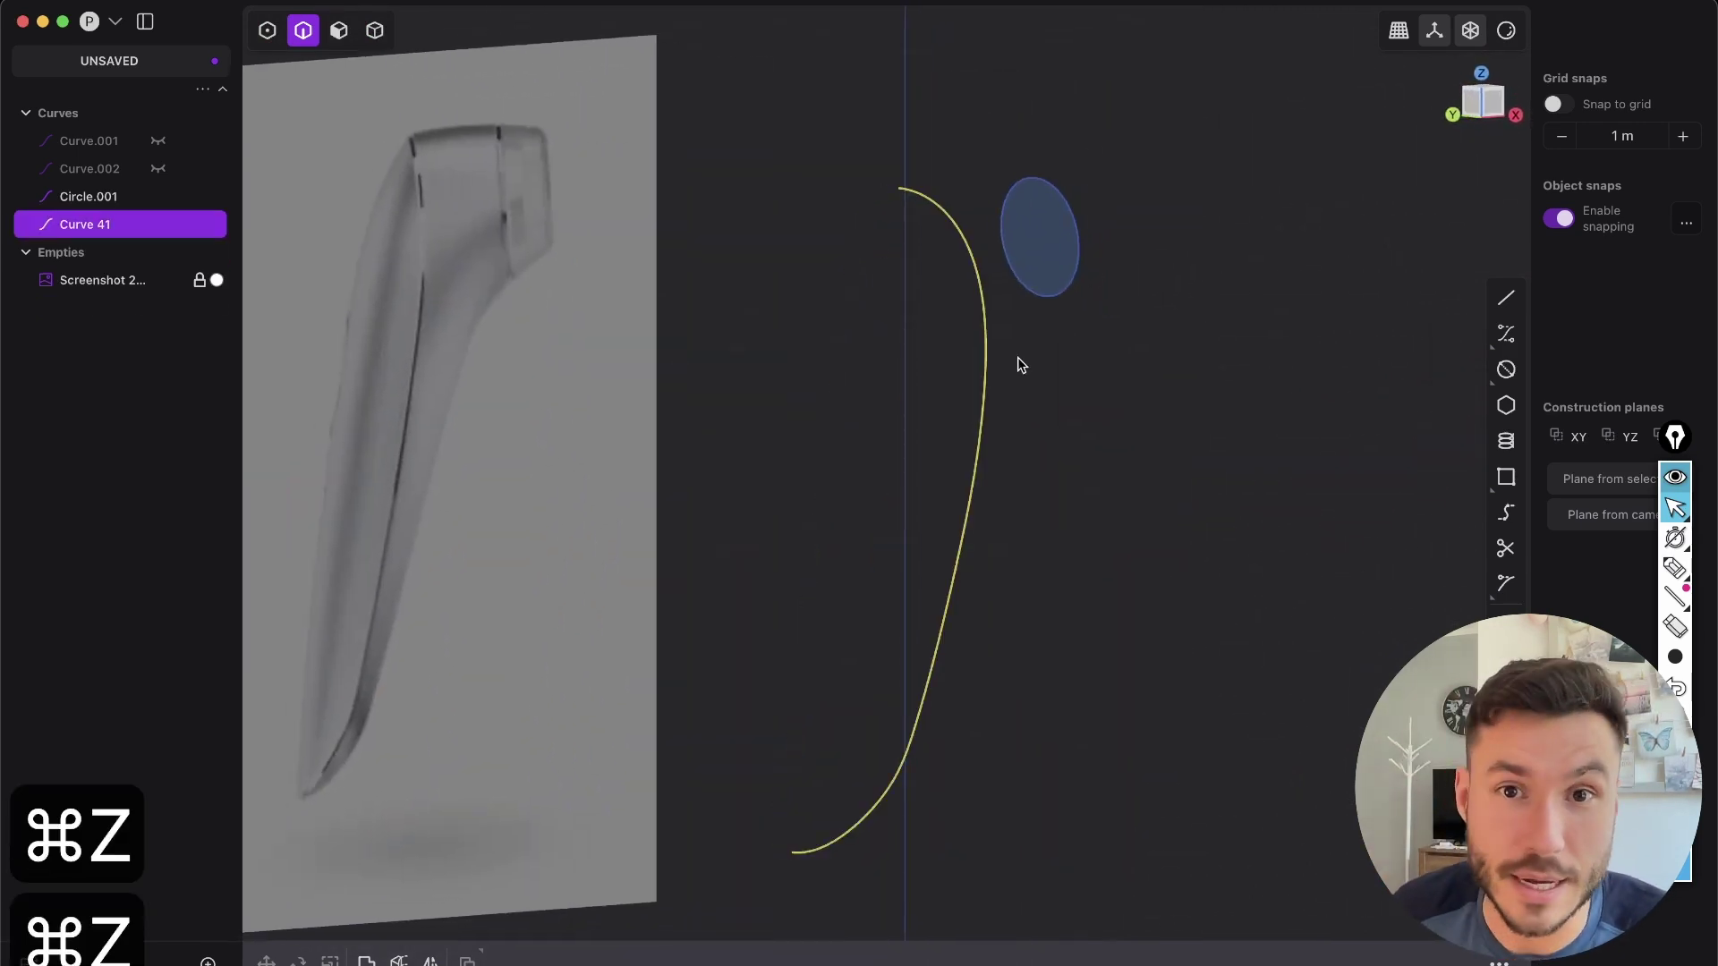
- In the front view, draw a control-point curve along the handle's back outline, from the projected curve's upper end to its lower tip
left_click(1501, 115)
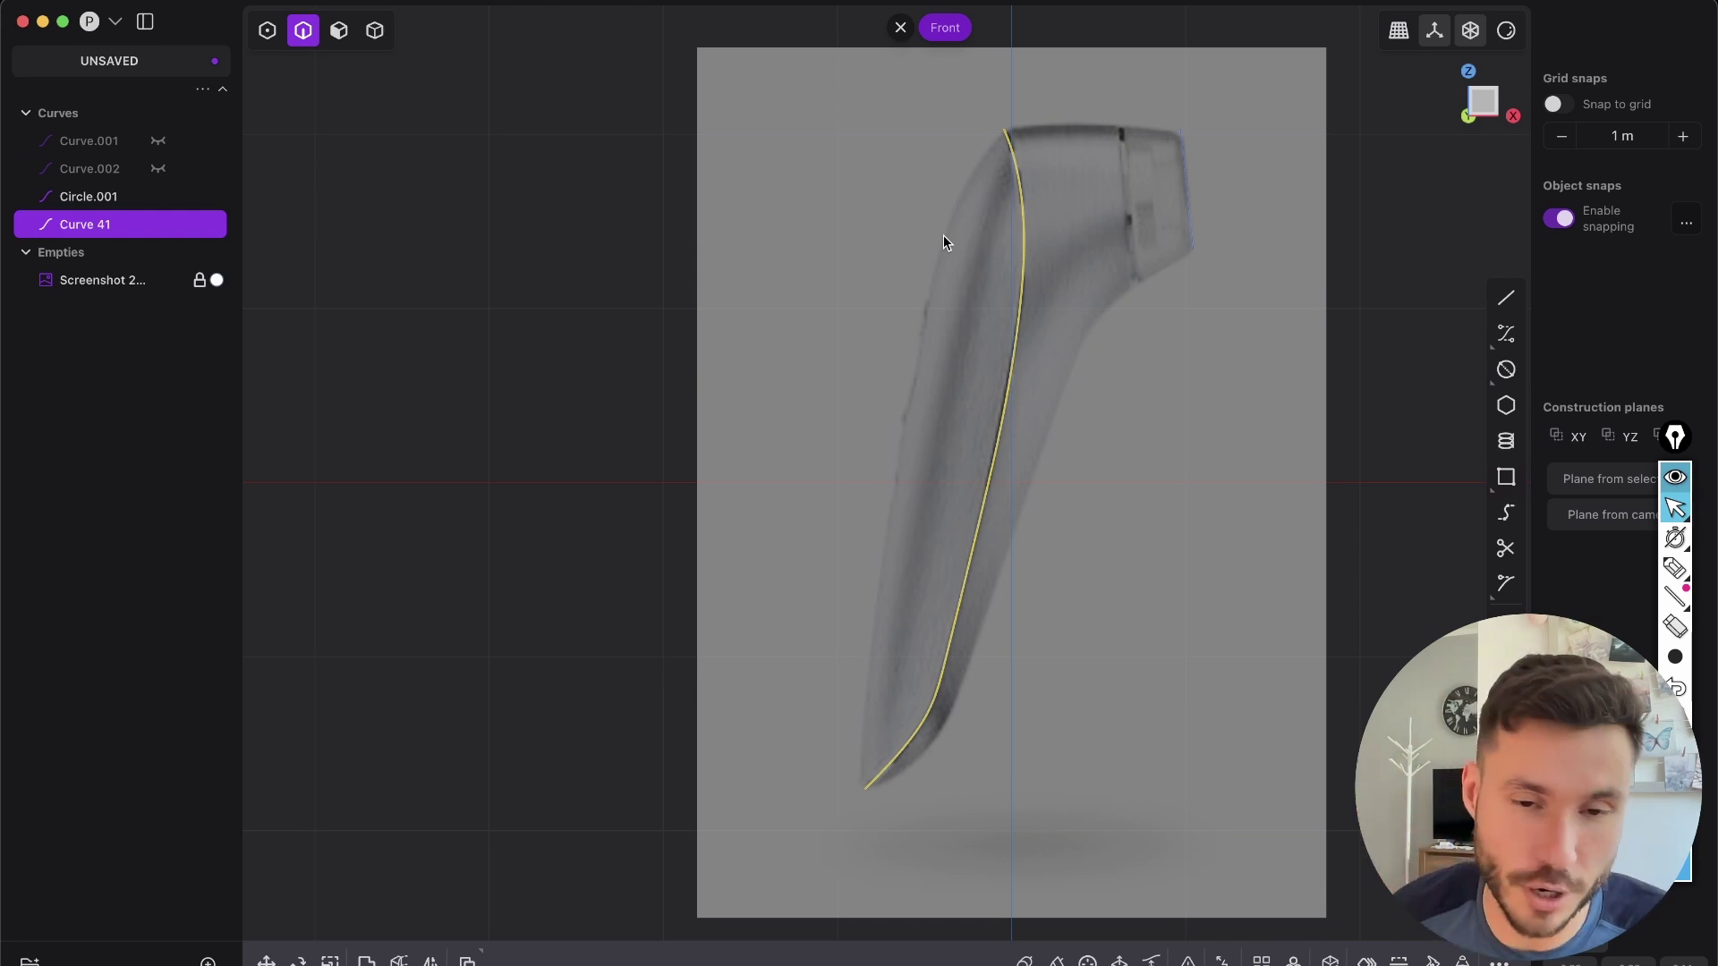
scroll(1026, 249, "up", 2)
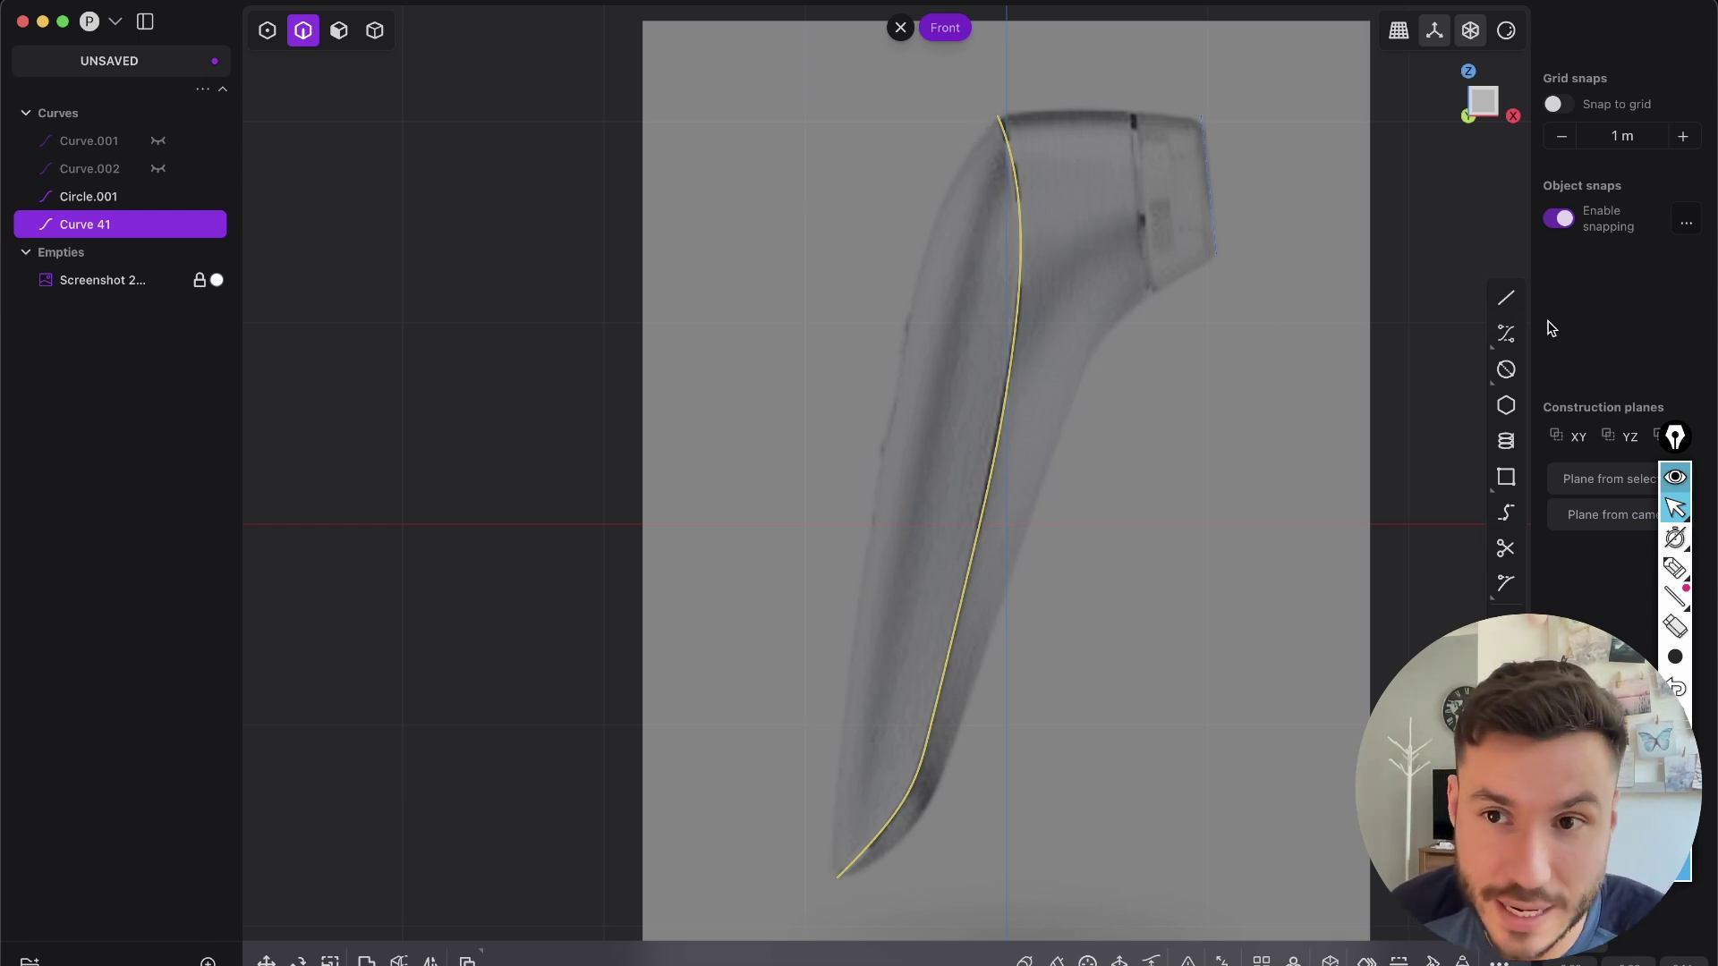
left_click(1507, 335)
scroll(1001, 139, "up", 2)
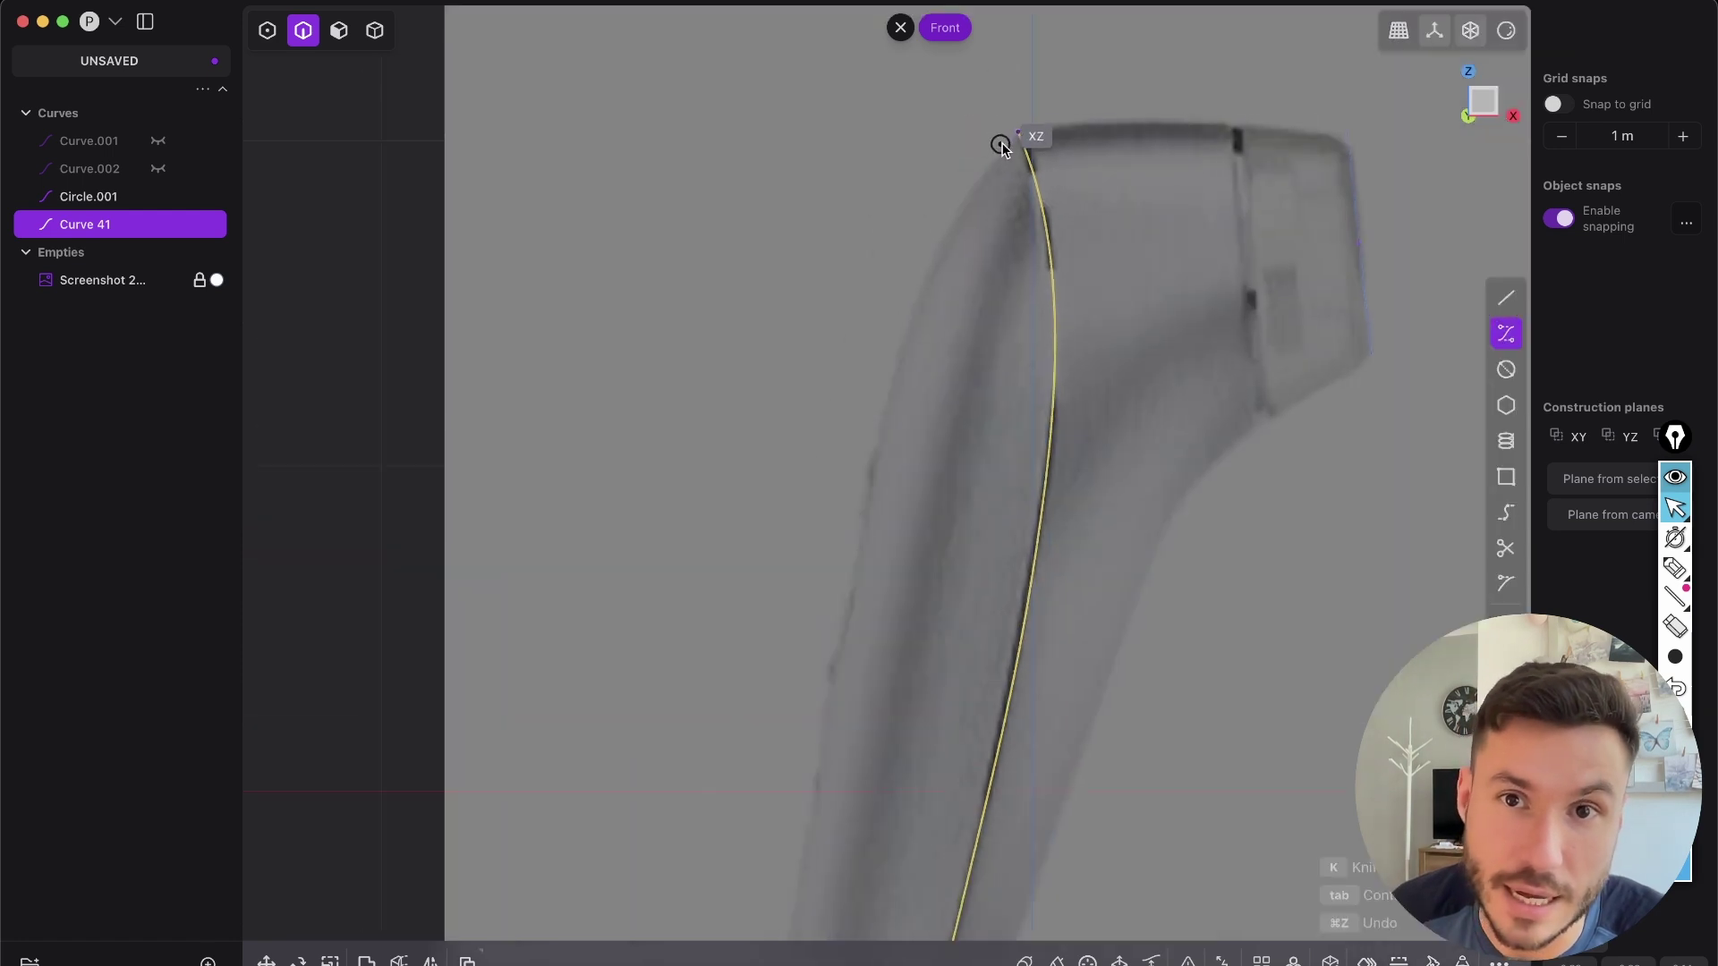
left_click(1018, 133)
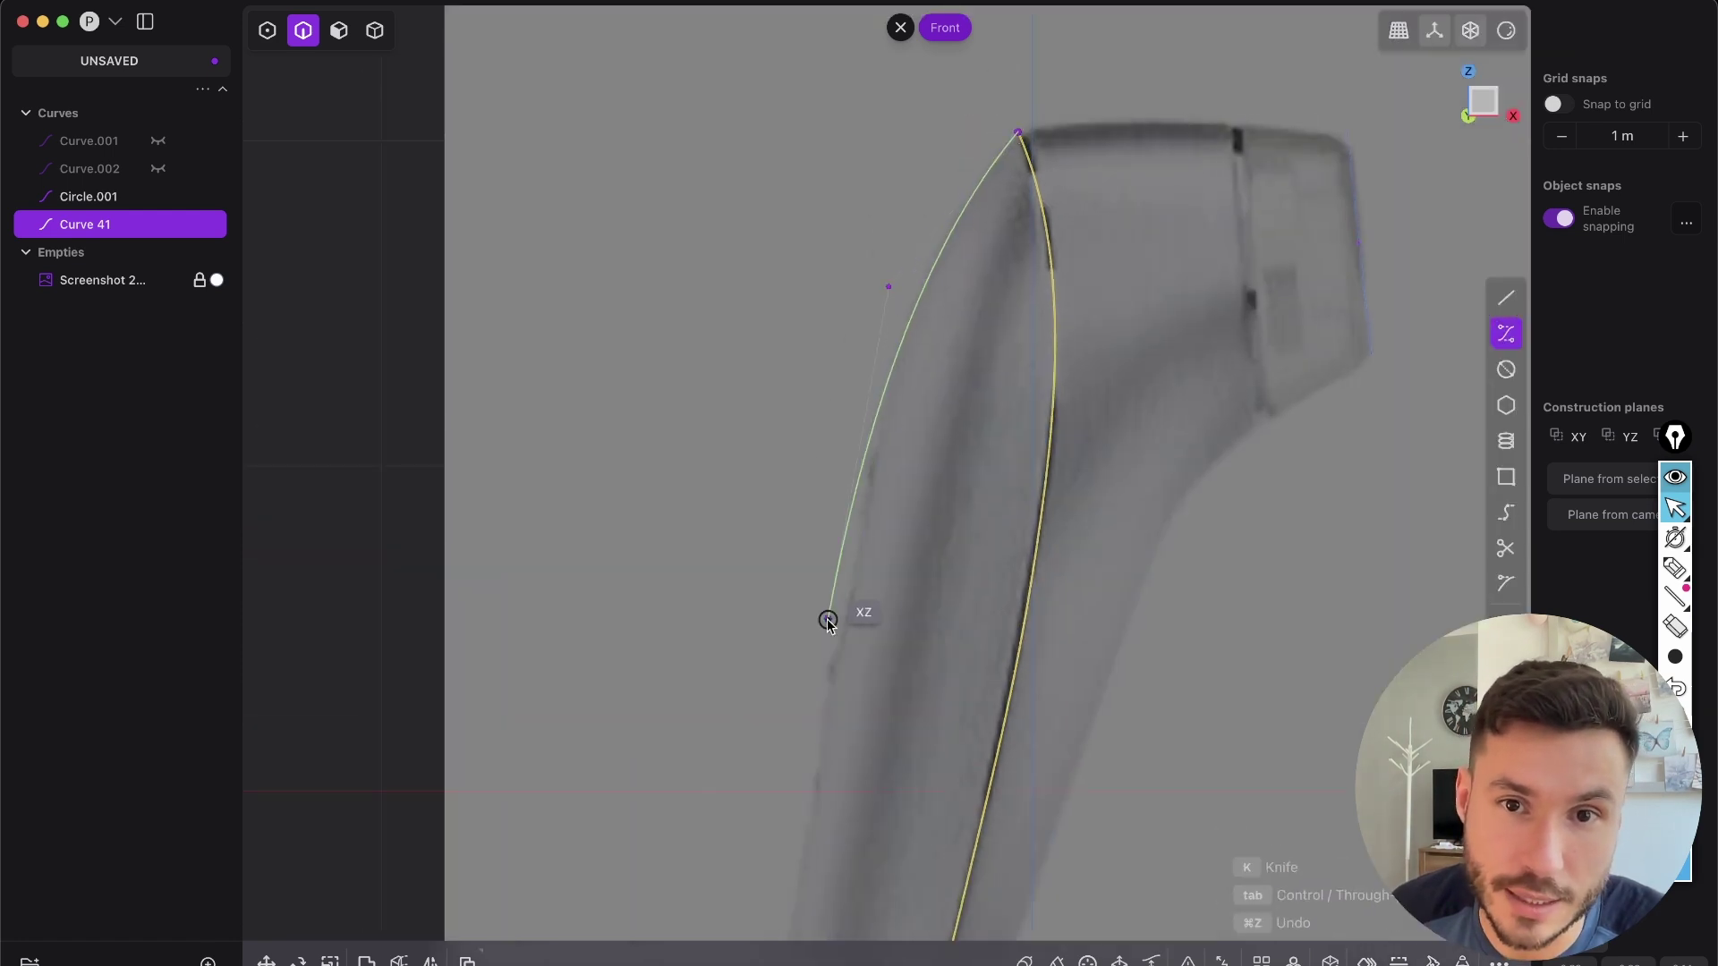
scroll(824, 614, "down", 5)
left_click(868, 490)
left_click(880, 796)
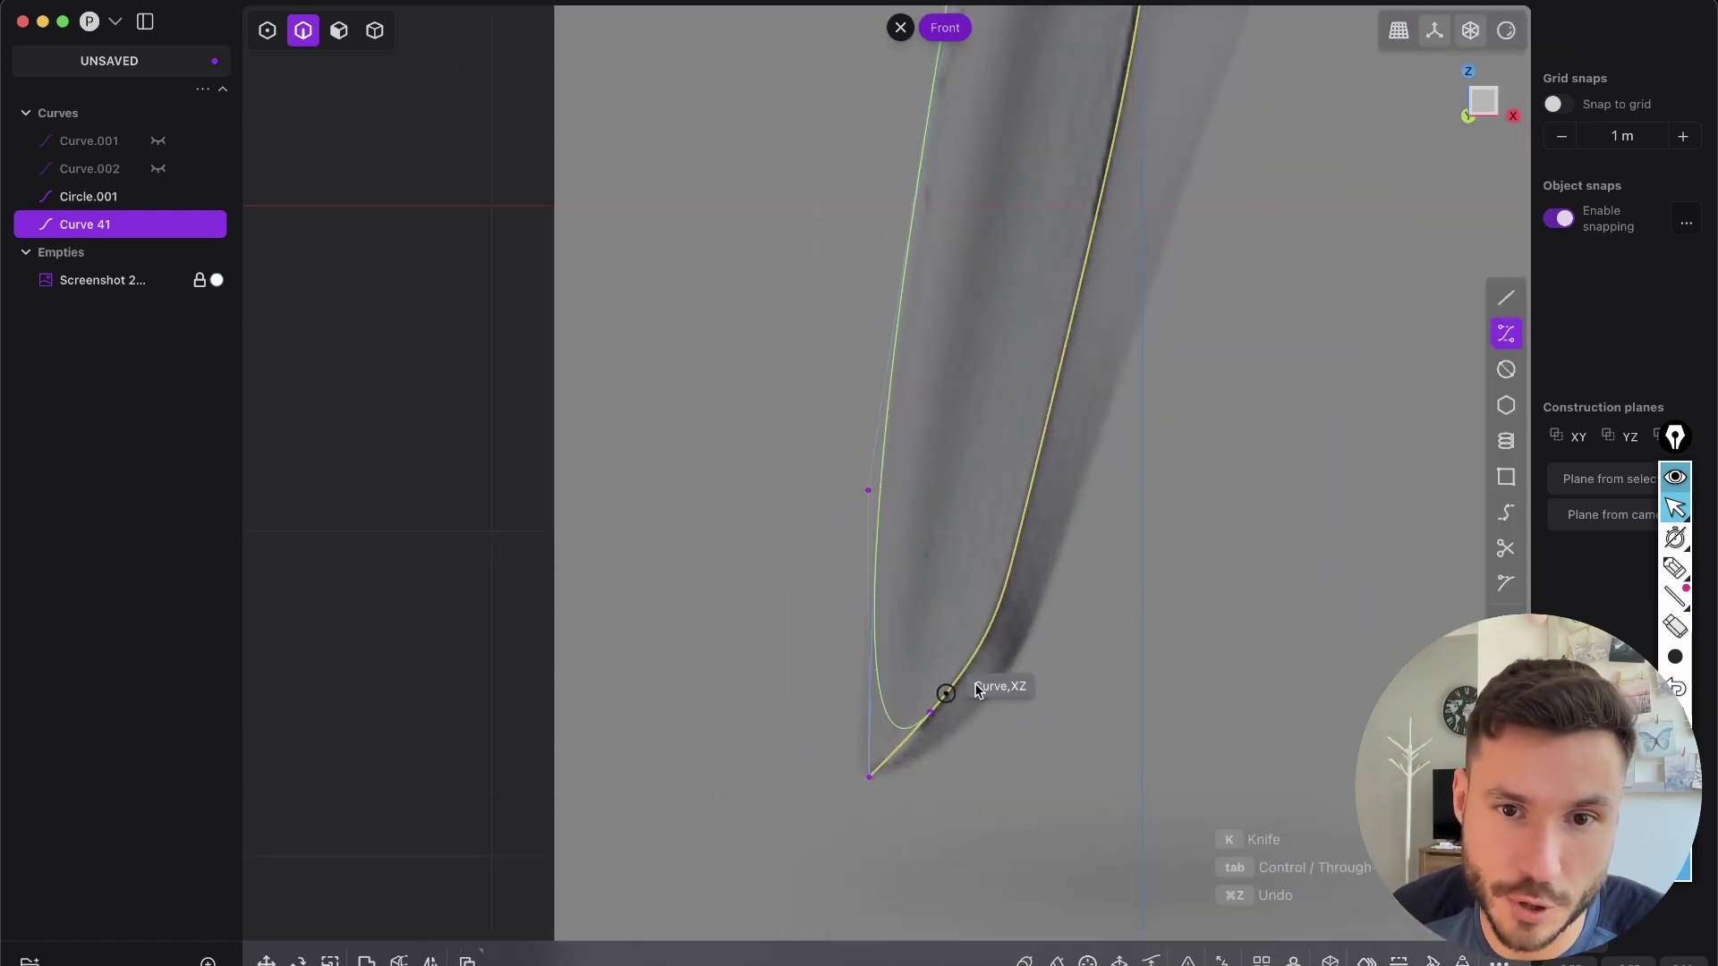
key("Return")
- Nudge the back profile curve's second control point near the upper end to follow the reference outline
key("1")
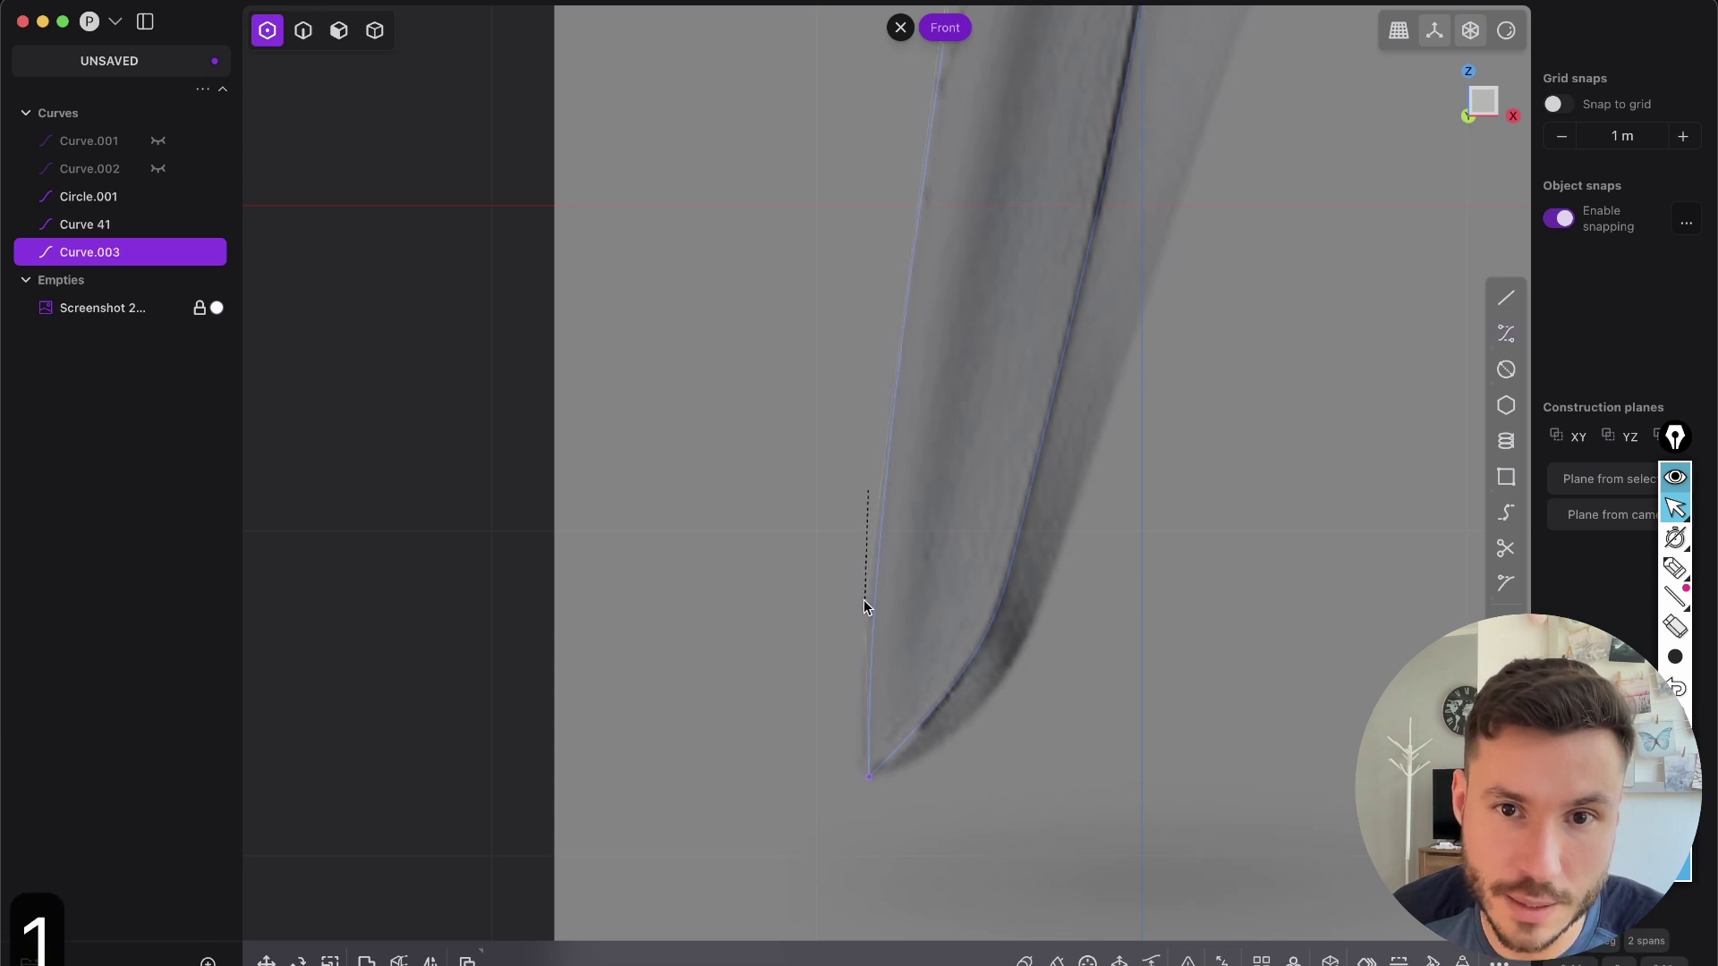
scroll(895, 573, "up", 5)
left_click_drag(938, 190, 946, 184)
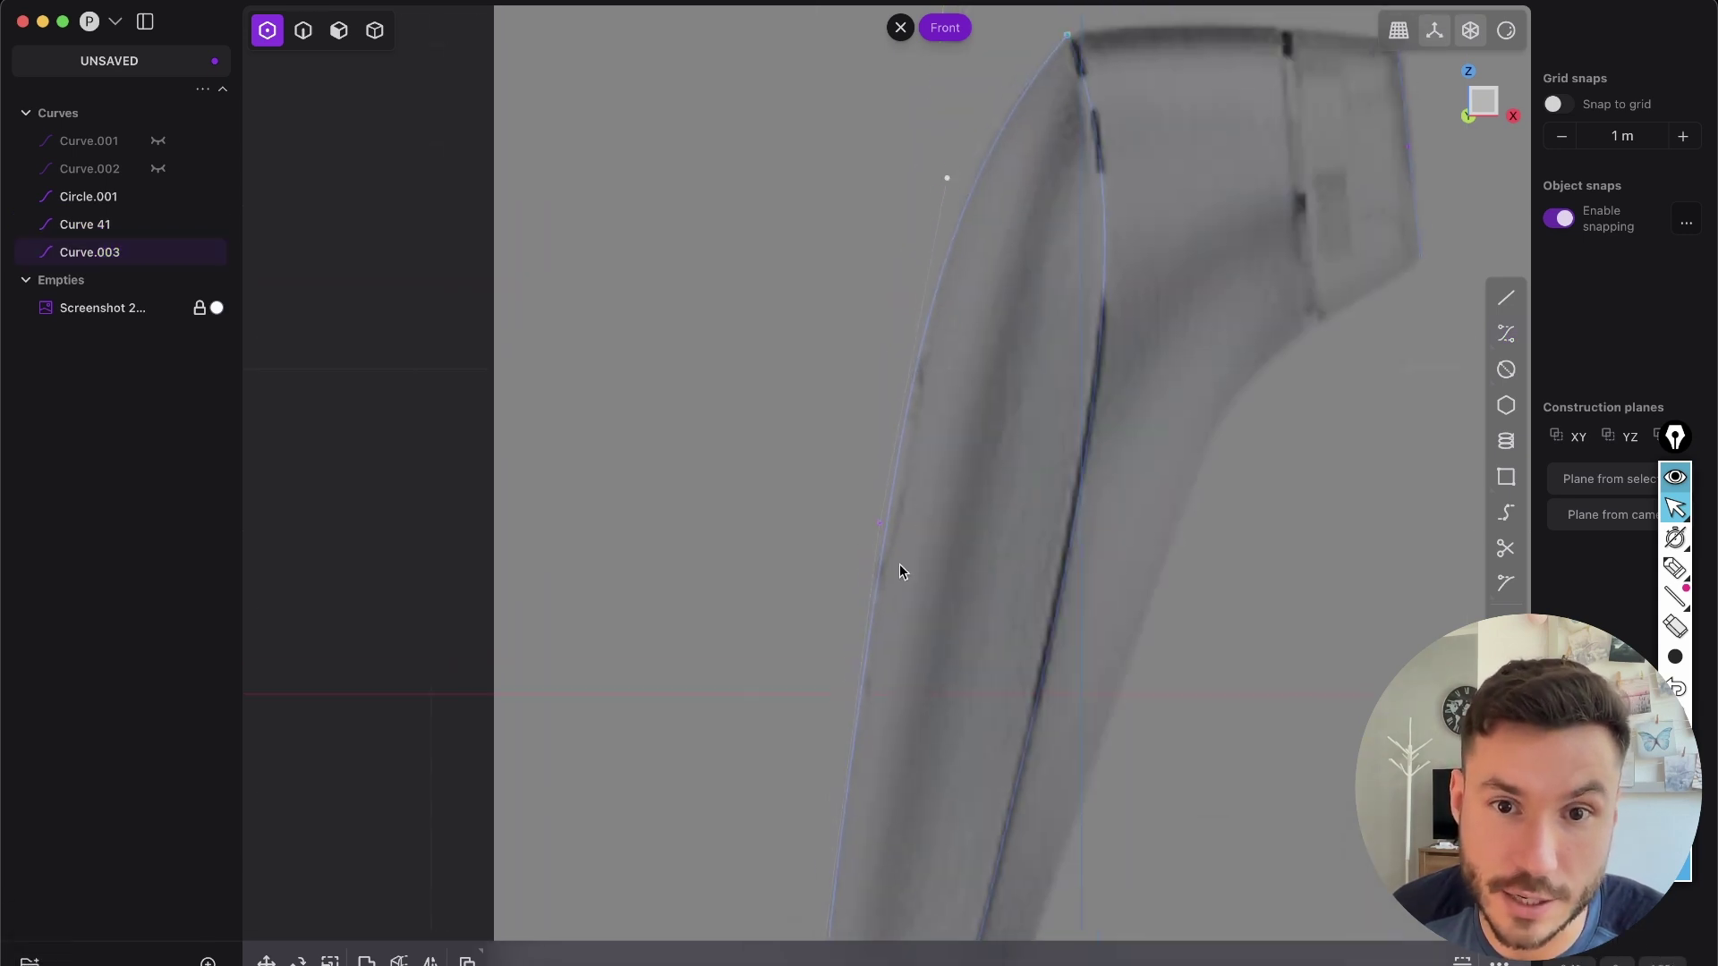
- Select the new back profile curve and the projected parting-line curve together, and view them in perspective
key("2")
middle_click_drag(981, 224, 981, 251)
middle_click_drag(1298, 454, 1365, 70, "shift")
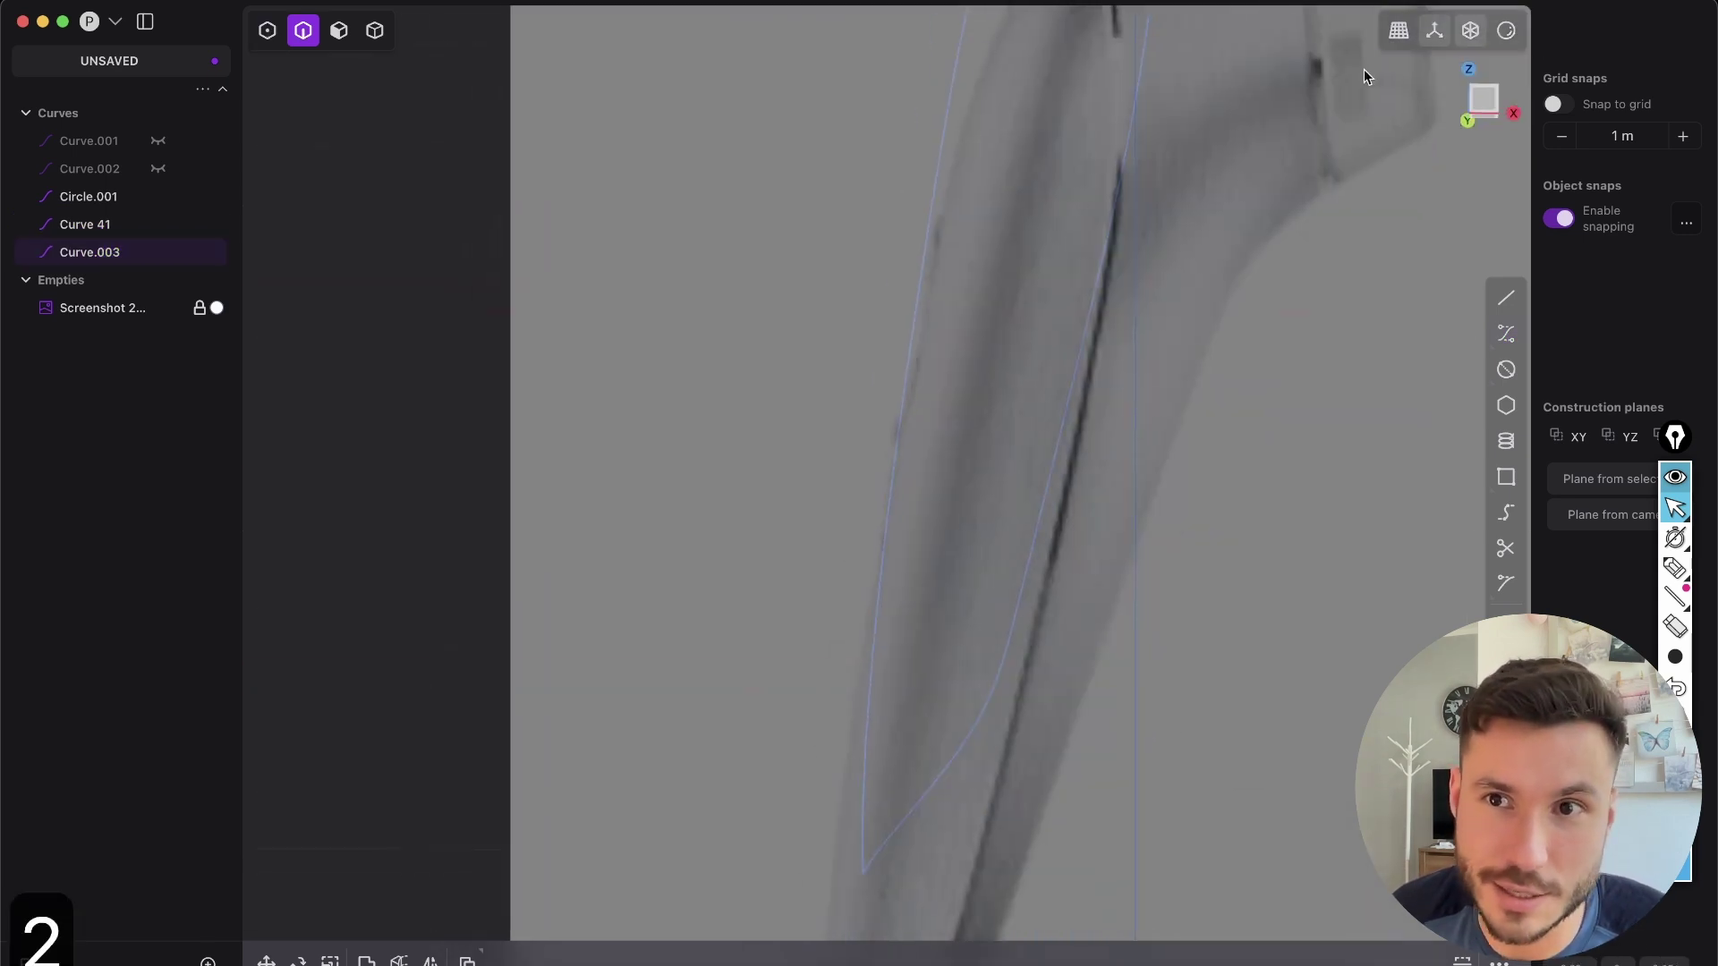
left_click(1484, 107)
scroll(1066, 227, "down", 3)
middle_click_drag(1023, 61, 1118, 211, "shift")
key("2")
scroll(1000, 228, "down", 3)
middle_click_drag(1415, 334, 1222, 197, "shift")
left_click(981, 372)
left_click(1110, 194, "shift")
middle_click_drag(1109, 193, 1099, 110)
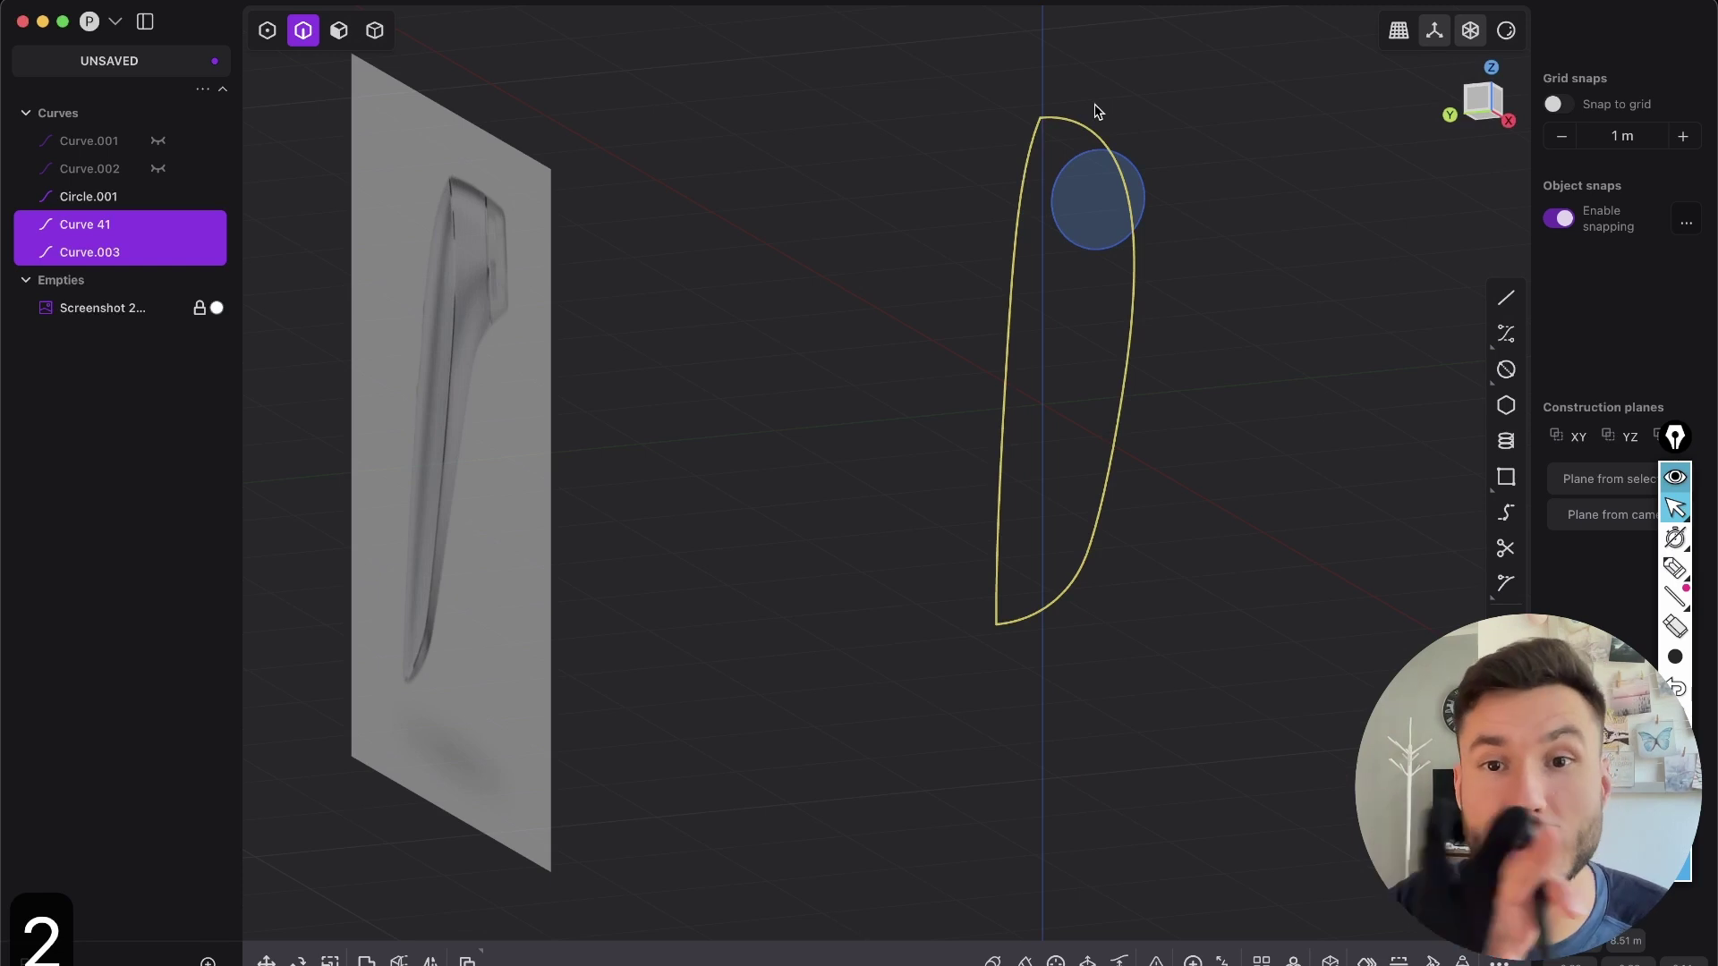
- Inspect the back profile curve from the side, checking how it lies on the symmetry plane
left_click(1224, 255)
middle_click_drag(1082, 230, 1172, 188)
left_click(962, 390)
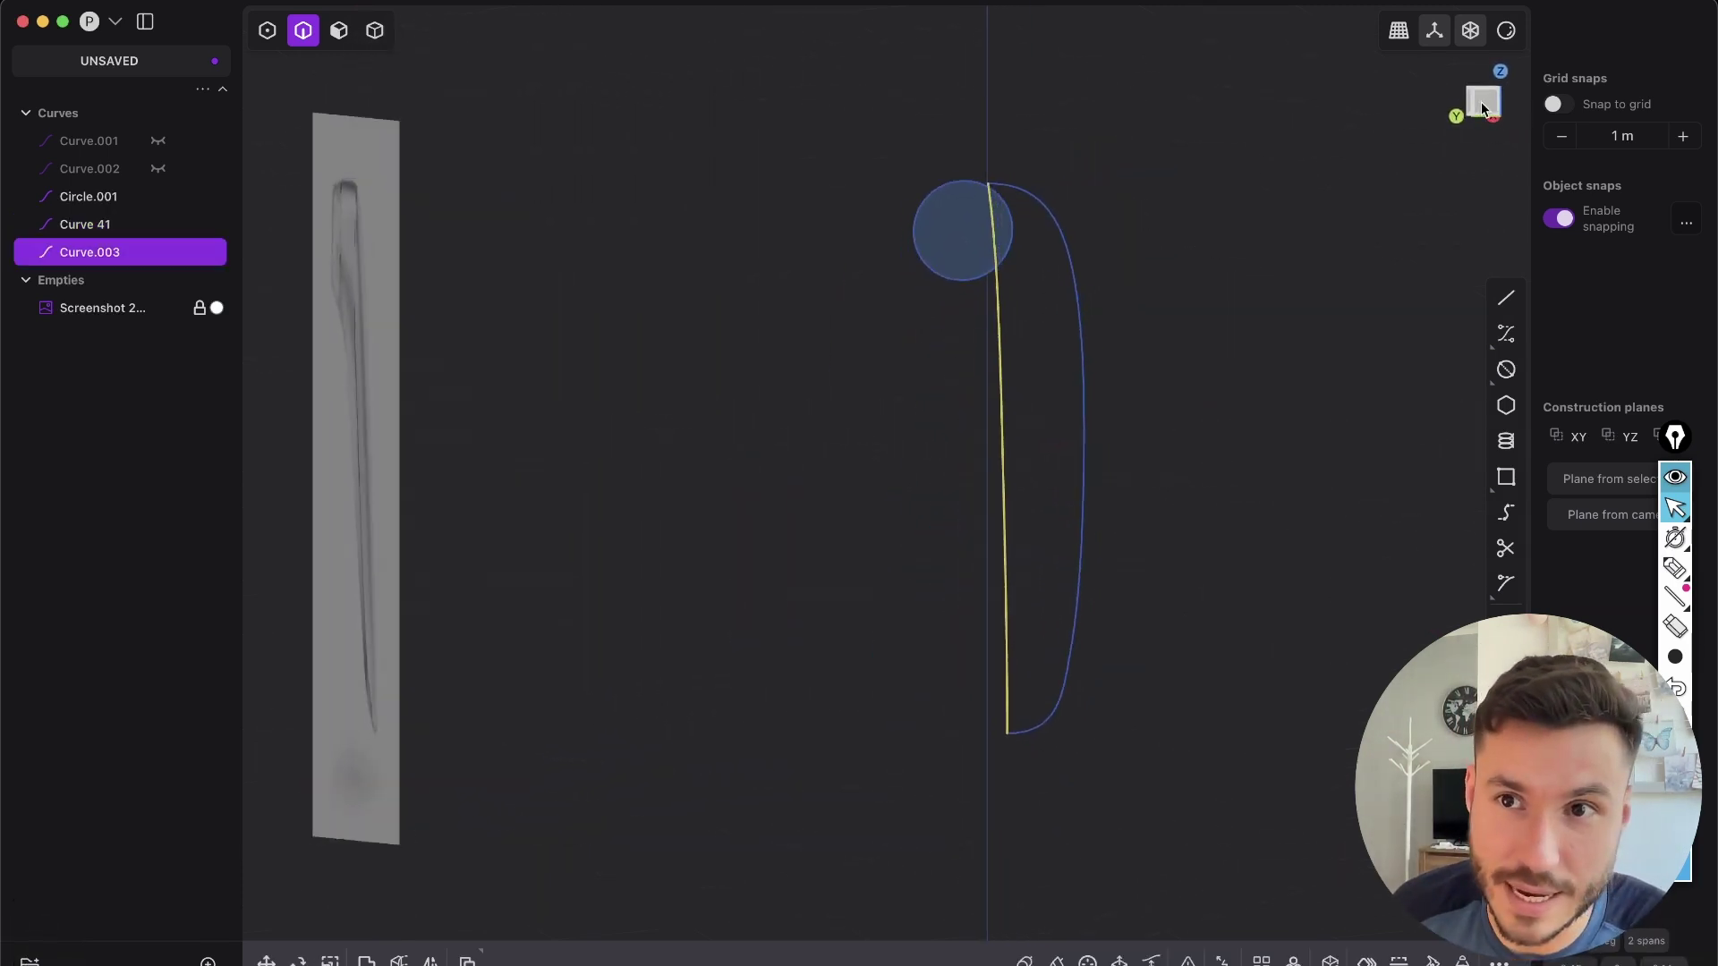
left_click(1475, 110)
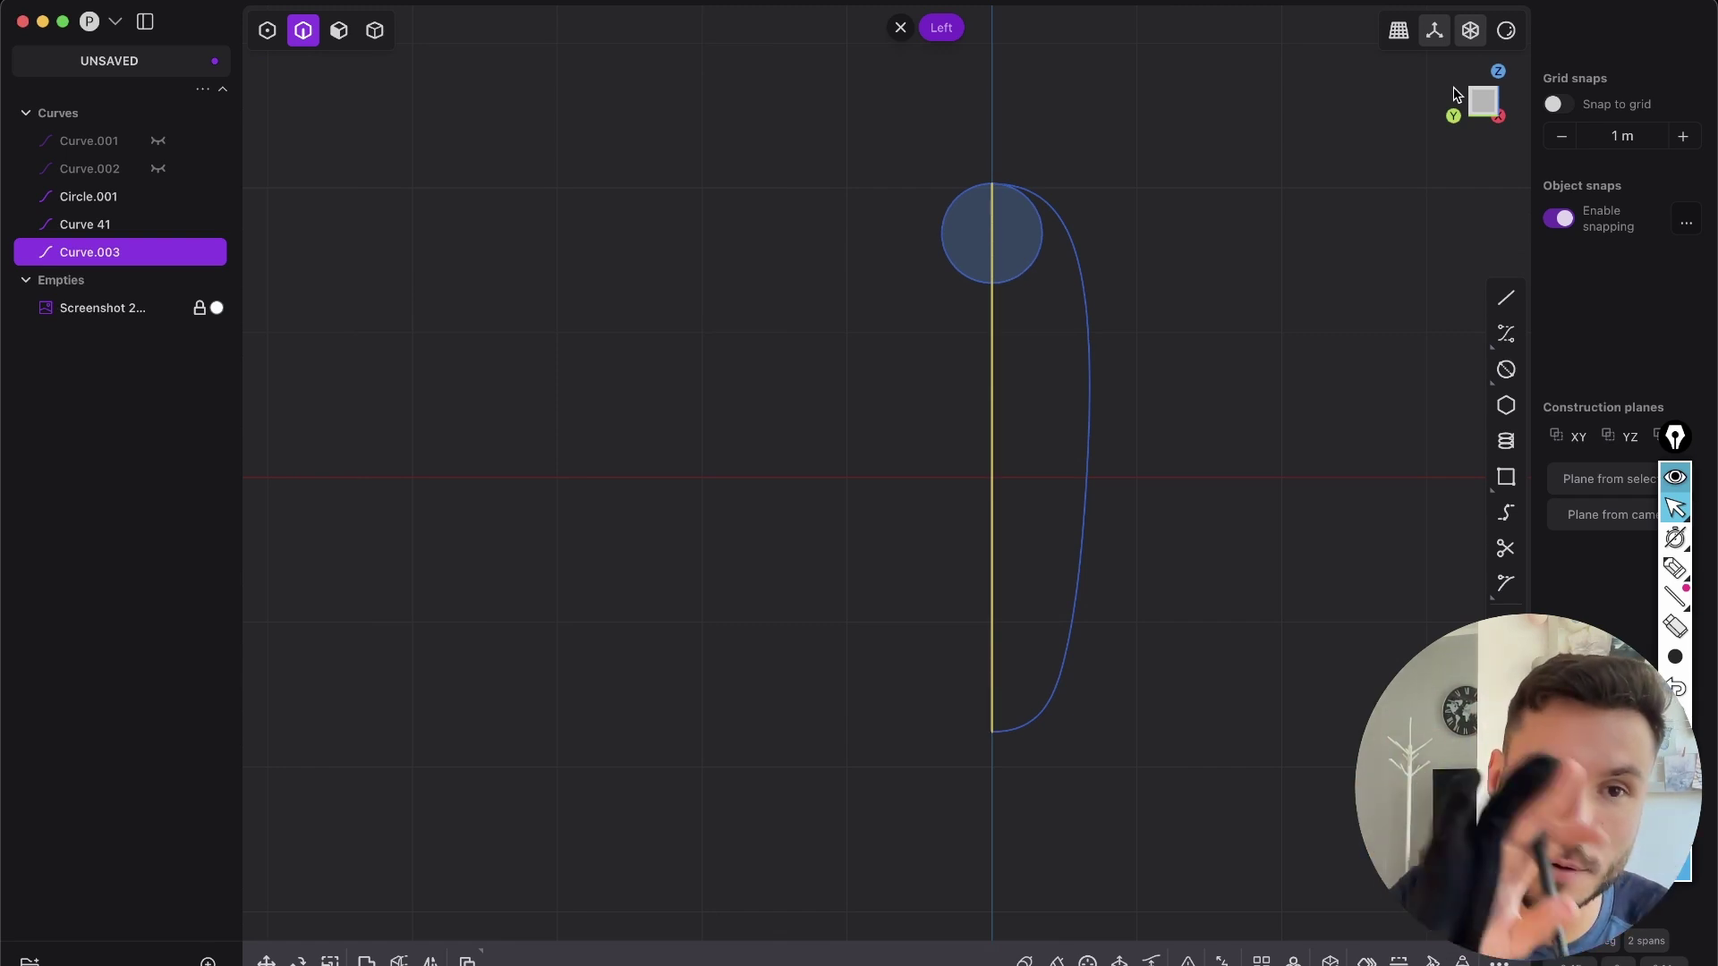
middle_click_drag(1048, 114, 1099, 571)
- Try a loft directly between the back profile curve and the projected parting-line curve
key("2")
left_click(1119, 386, "shift")
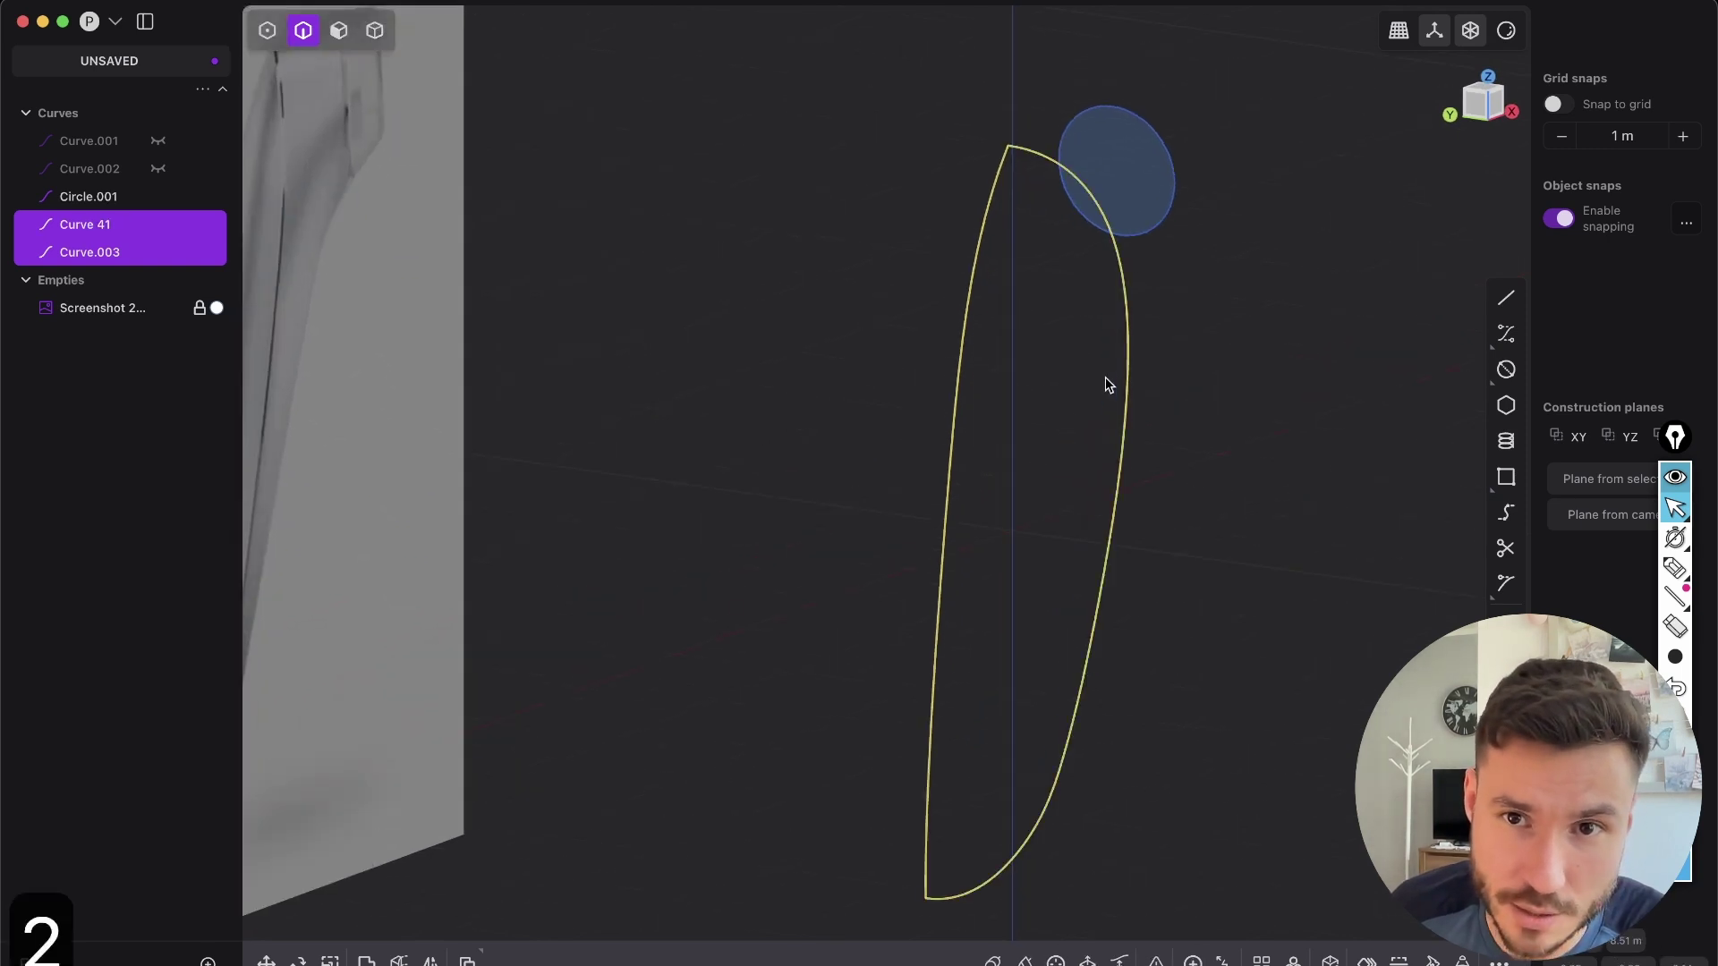
middle_click_drag(1066, 690, 1107, 145)
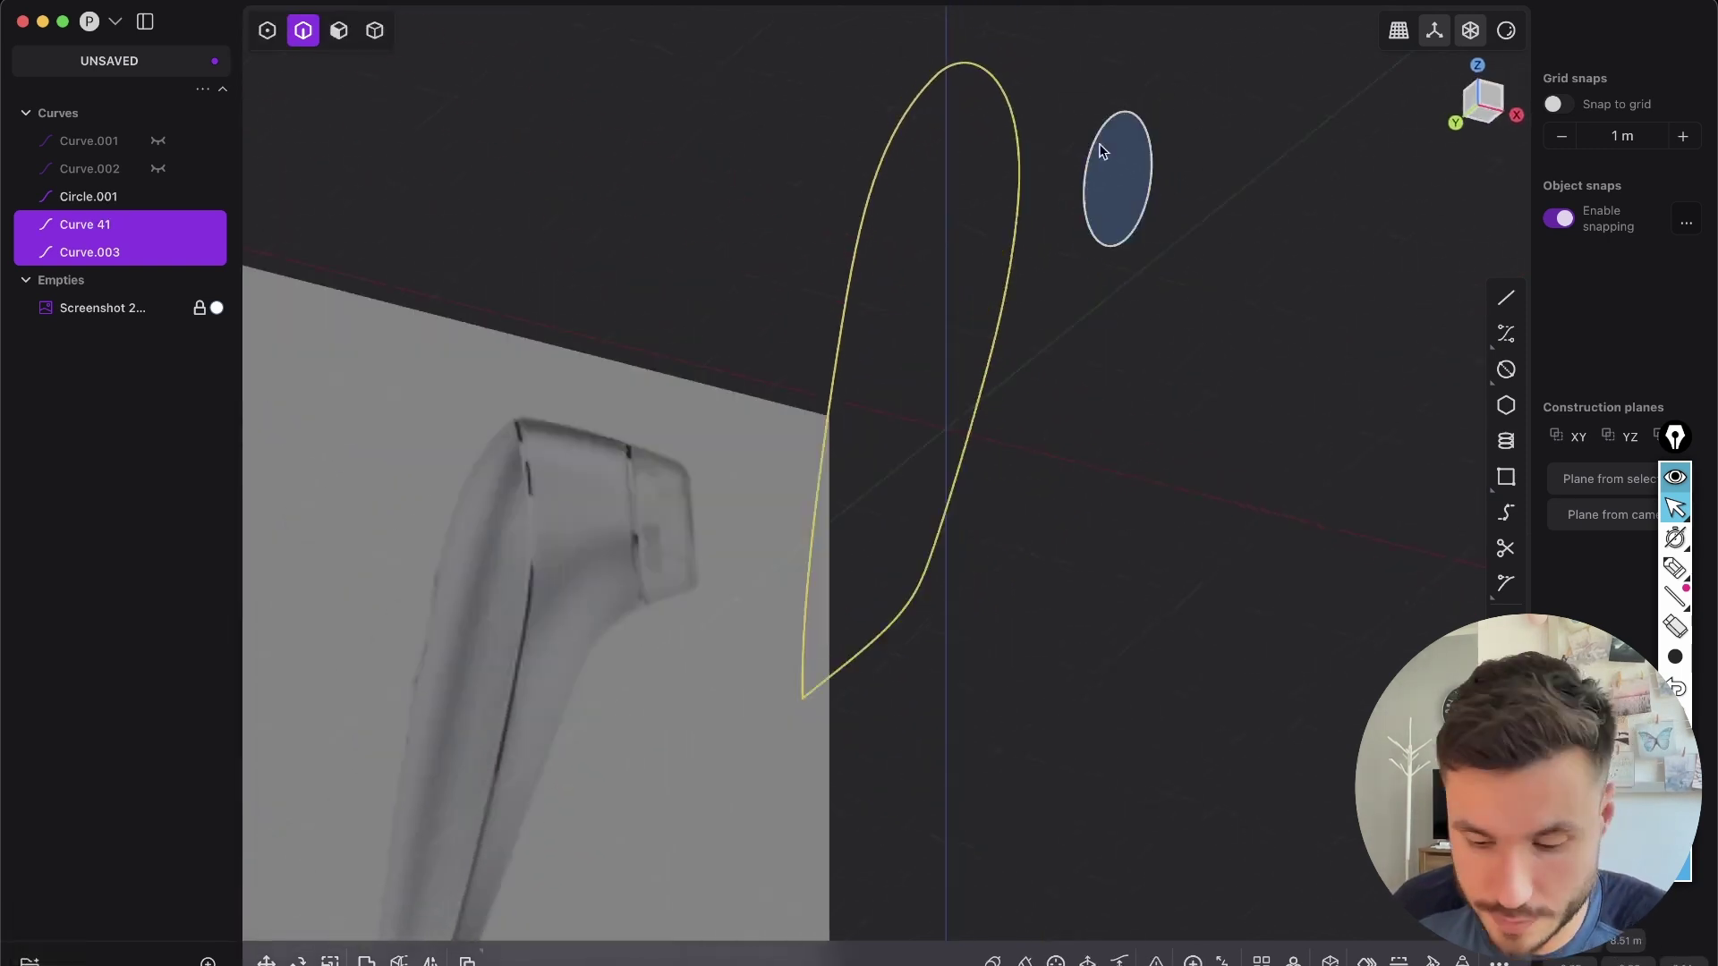
key("l")
mouse_move(1200, 218)
middle_mouse_down()
mouse_move(1109, 165)
mouse_move(1297, 98)
mouse_move(1113, 116)
mouse_move(1058, 477)
mouse_move(1039, 303)
mouse_move(1016, 334)
mouse_move(972, 190)
middle_mouse_up()
left_click(1507, 32)
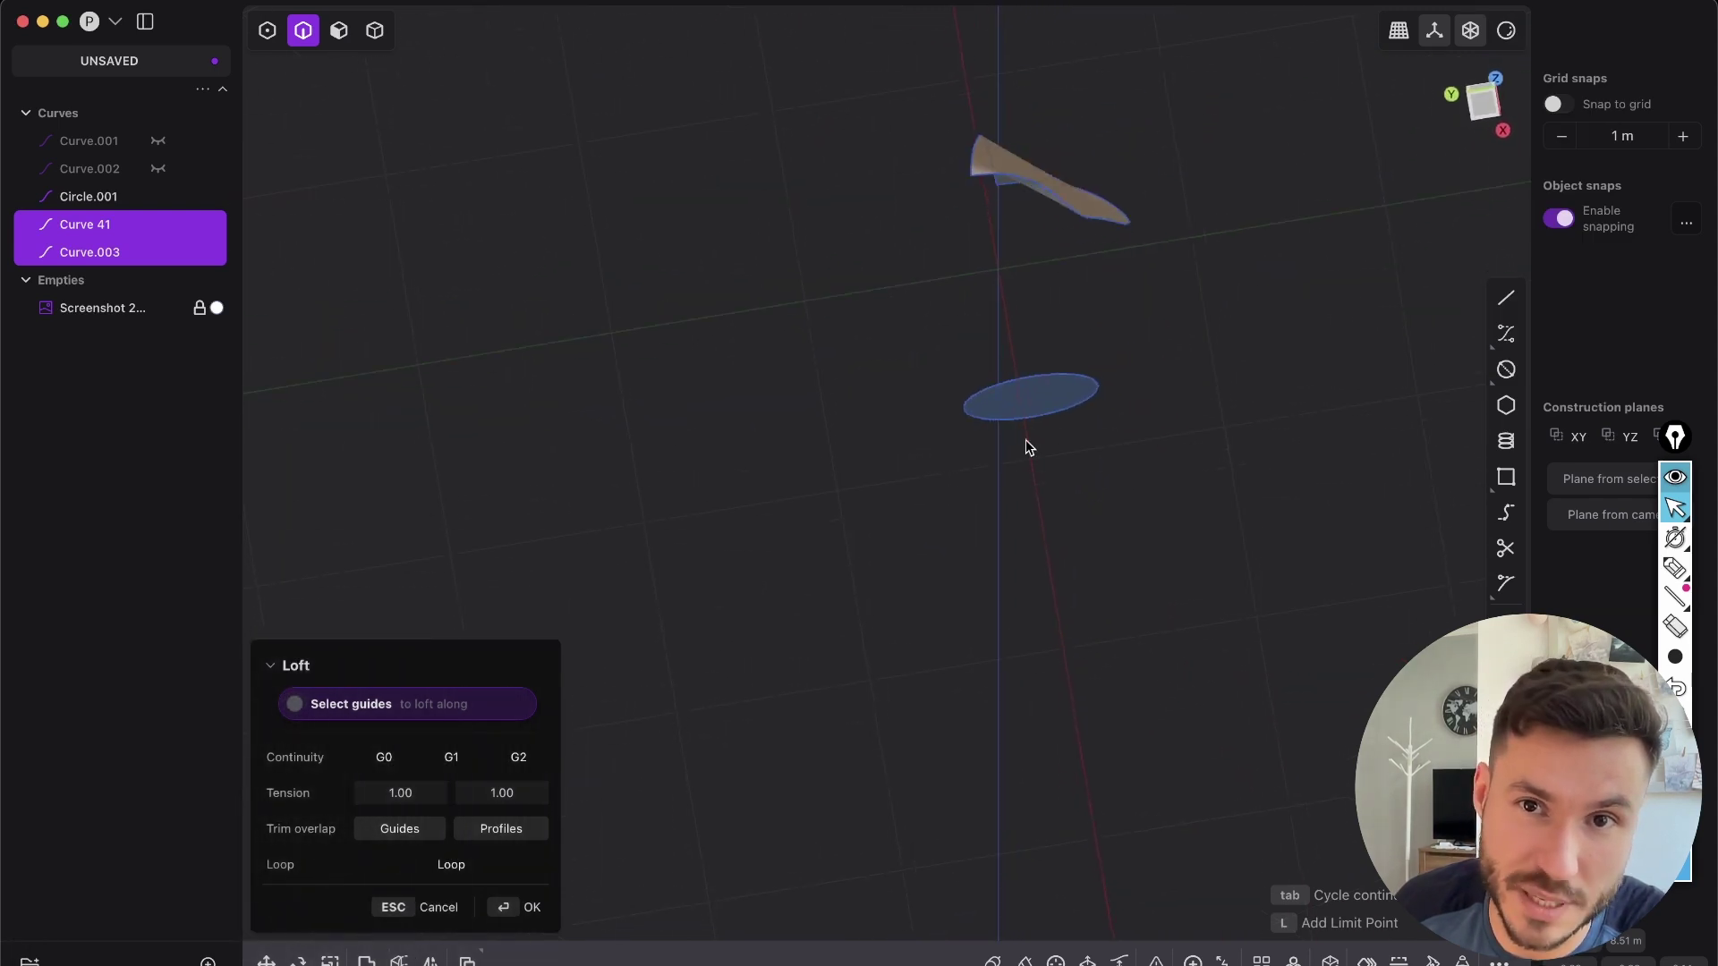
middle_click_drag(1027, 440, 1140, 542)
key("Escape")
middle_click_drag(1057, 367, 1004, 248)
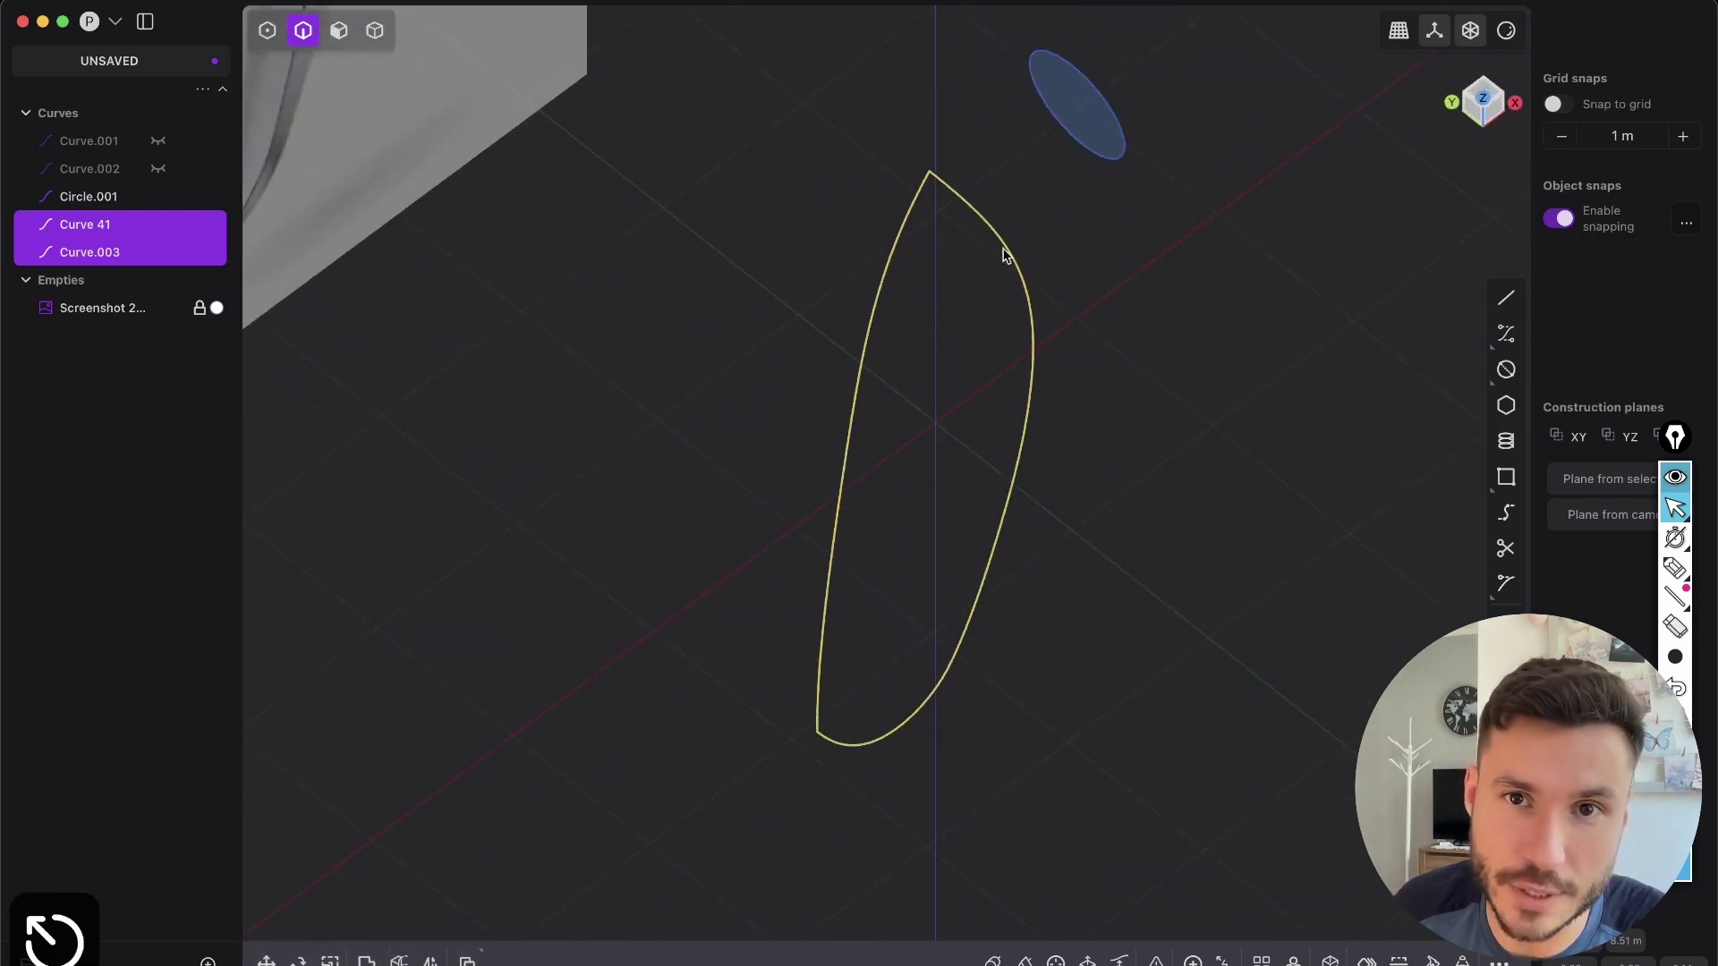
- In the left view, extrude the back profile curve about 0.32 m away from the projected curve as a strip surface
left_click(1038, 208)
middle_click_drag(867, 352, 1002, 203)
left_click(1475, 97)
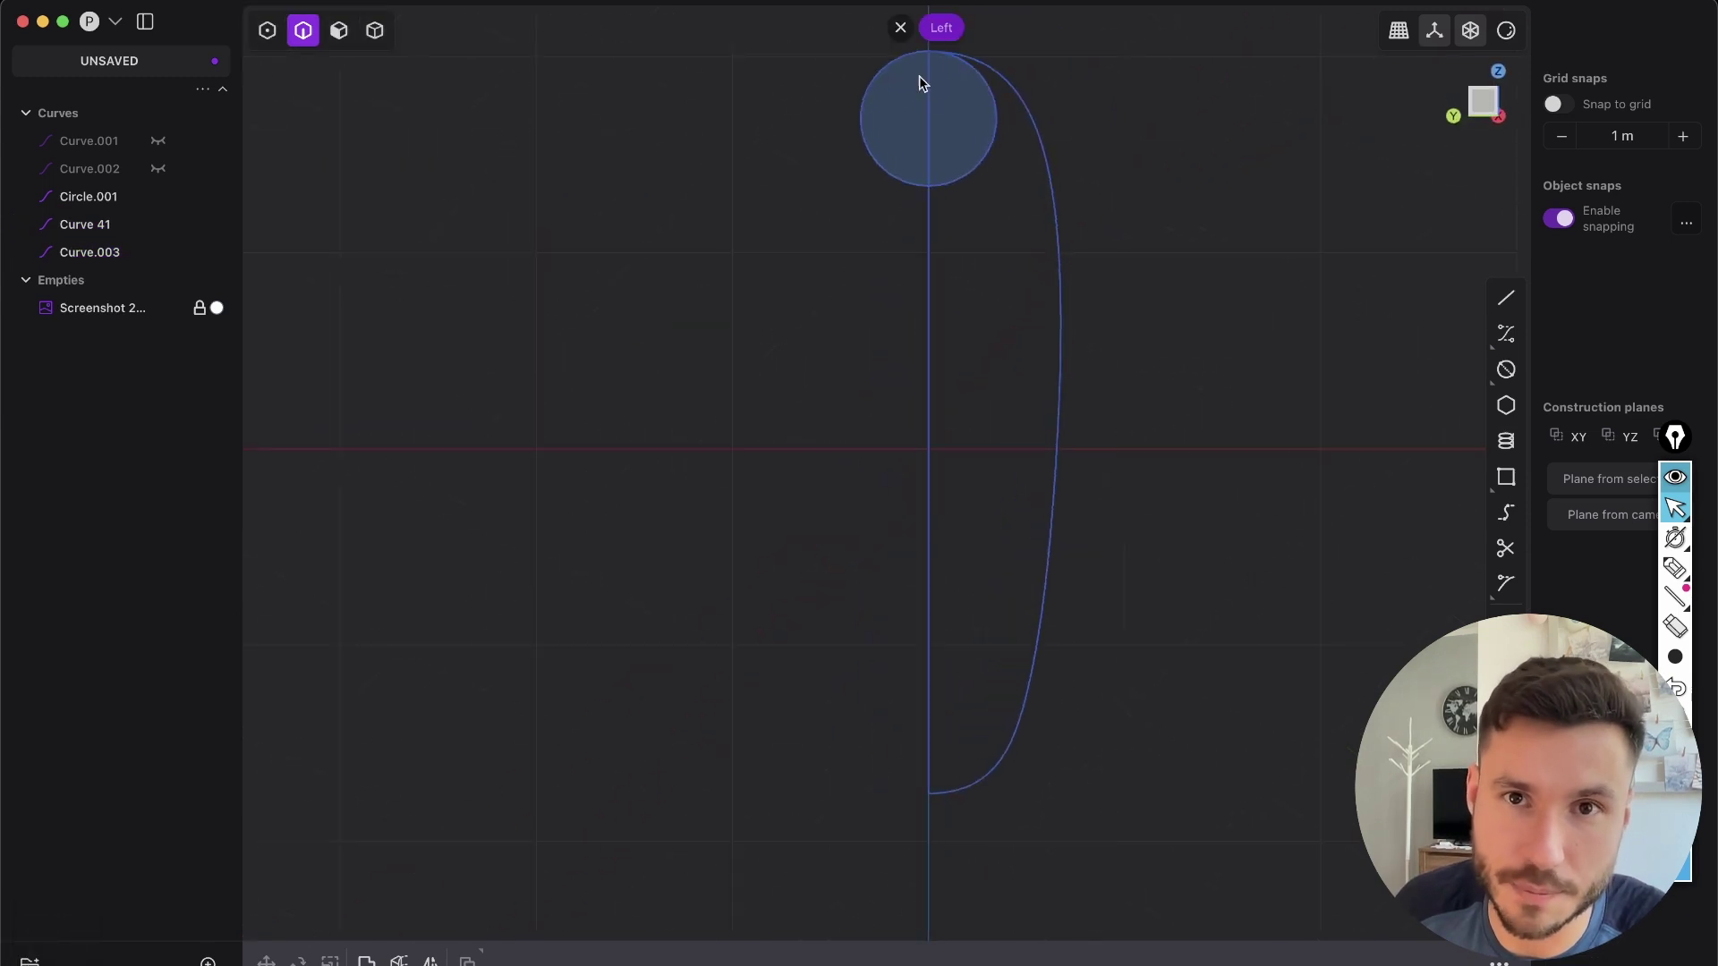
key("2")
left_click(939, 728)
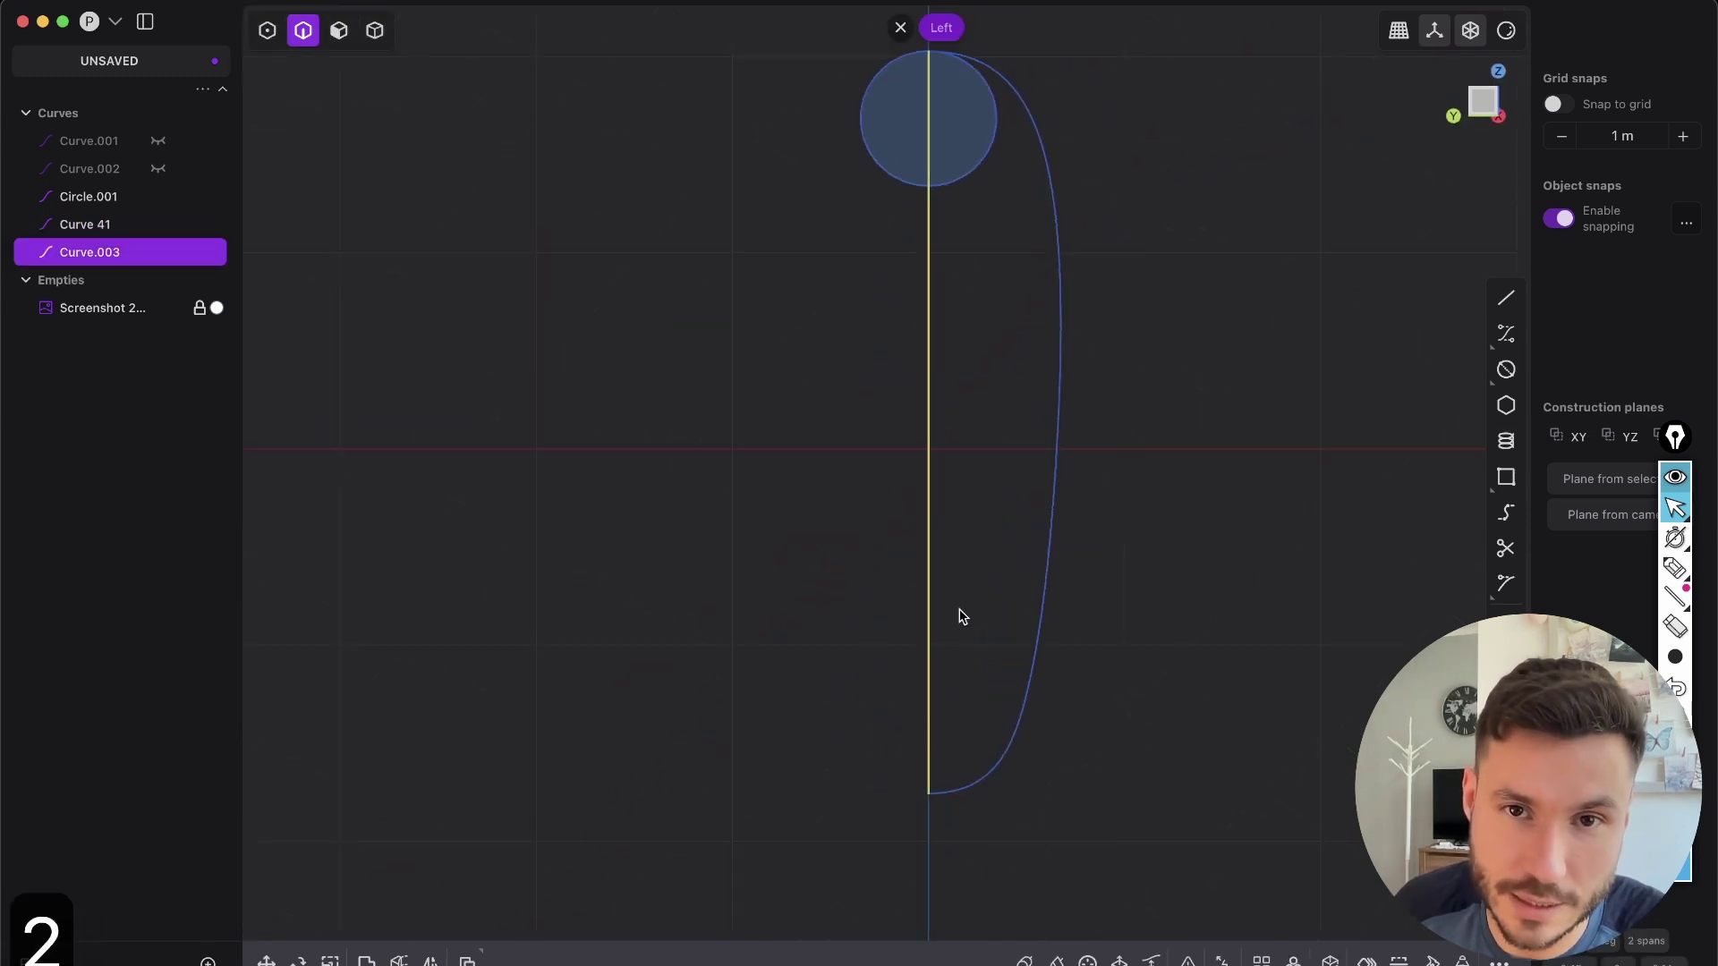
key("e")
left_click_drag(854, 317, 794, 313)
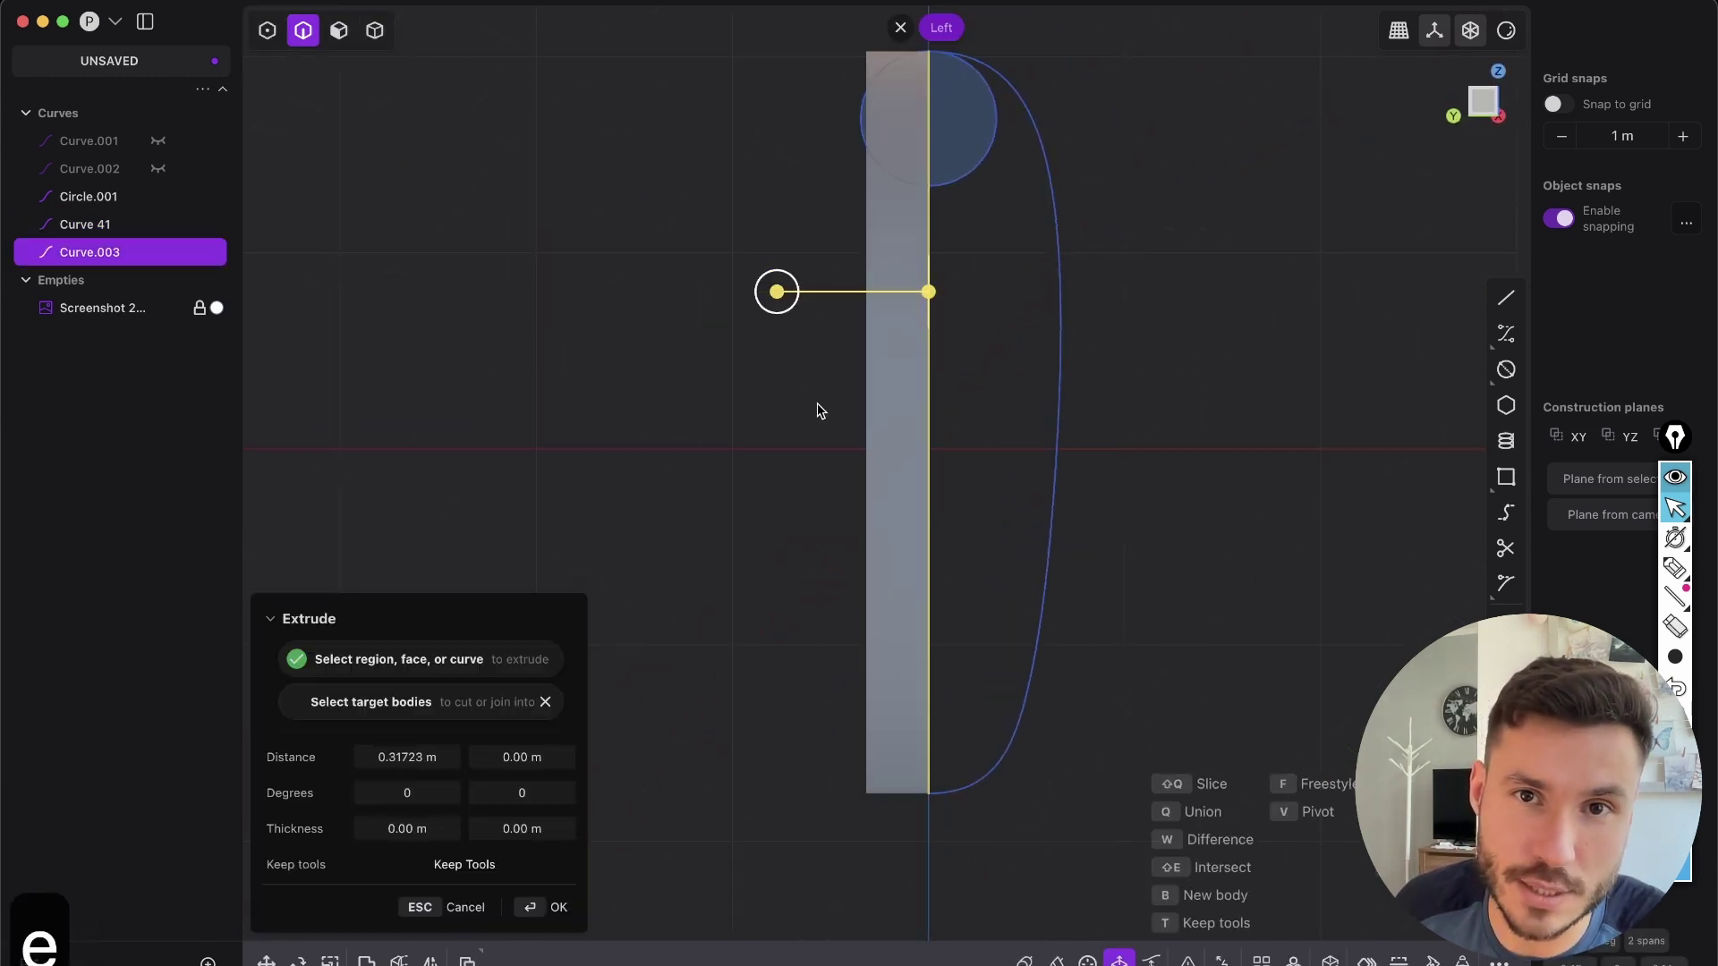
key("Return")
- Hide the original back profile curve lying on the extruded strip's inner edge
left_click(1009, 173)
middle_click_drag(1008, 173, 873, 441)
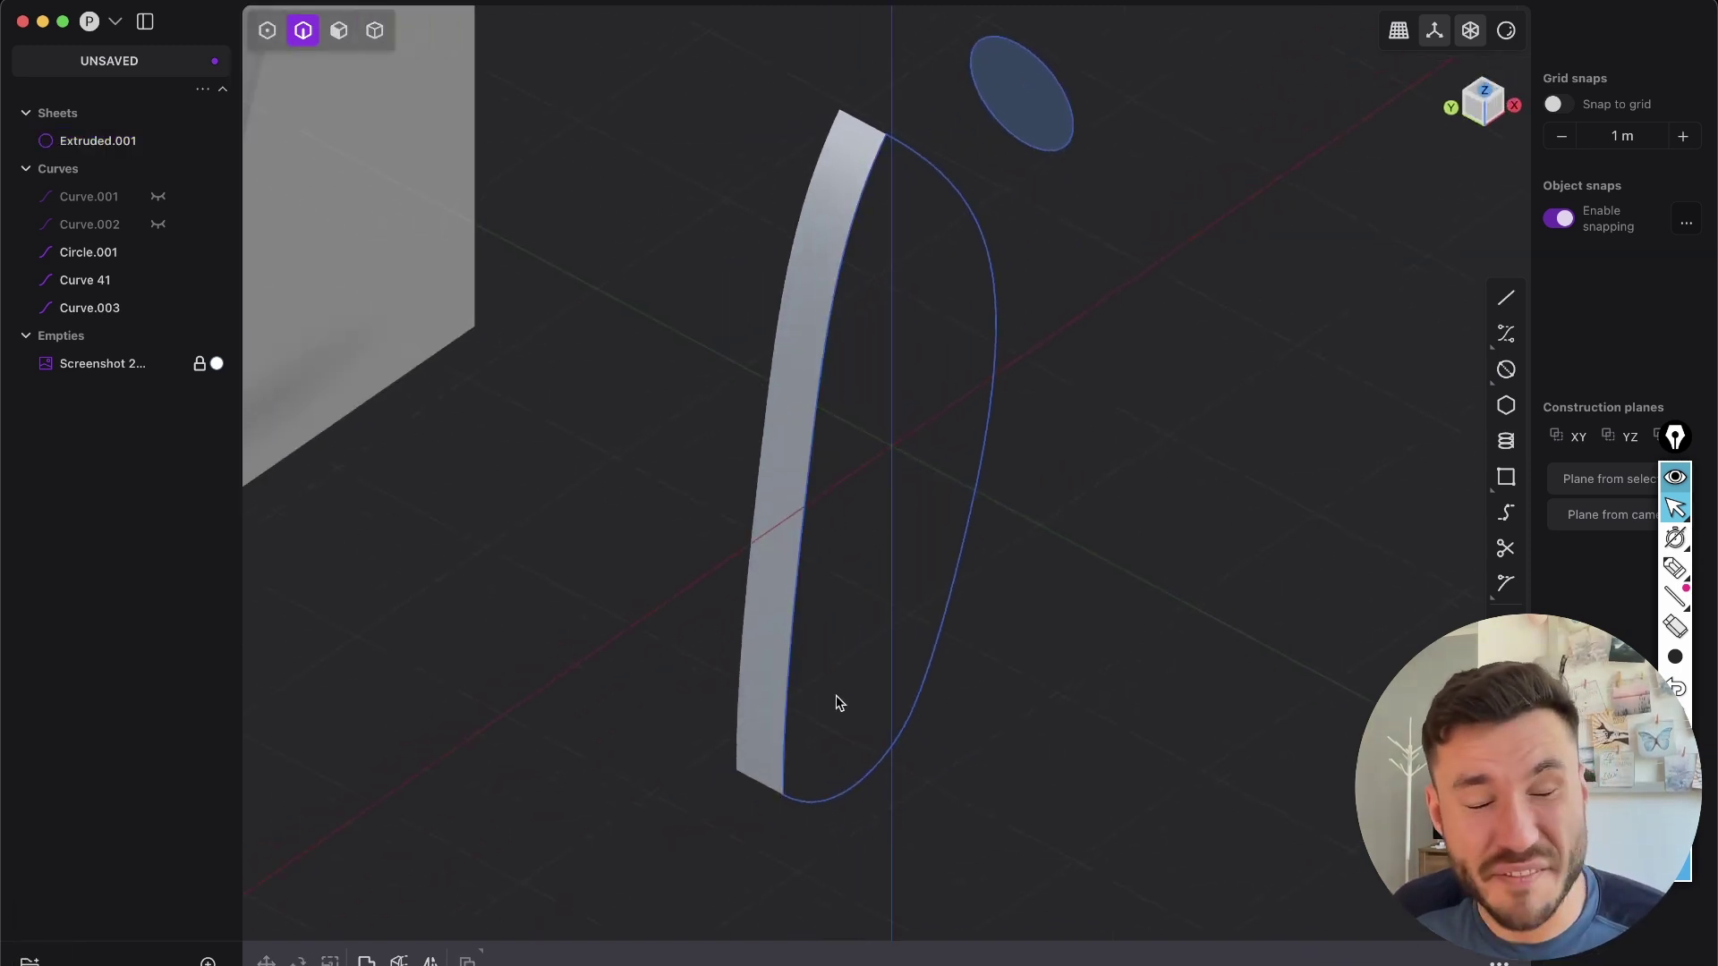
left_click(814, 356)
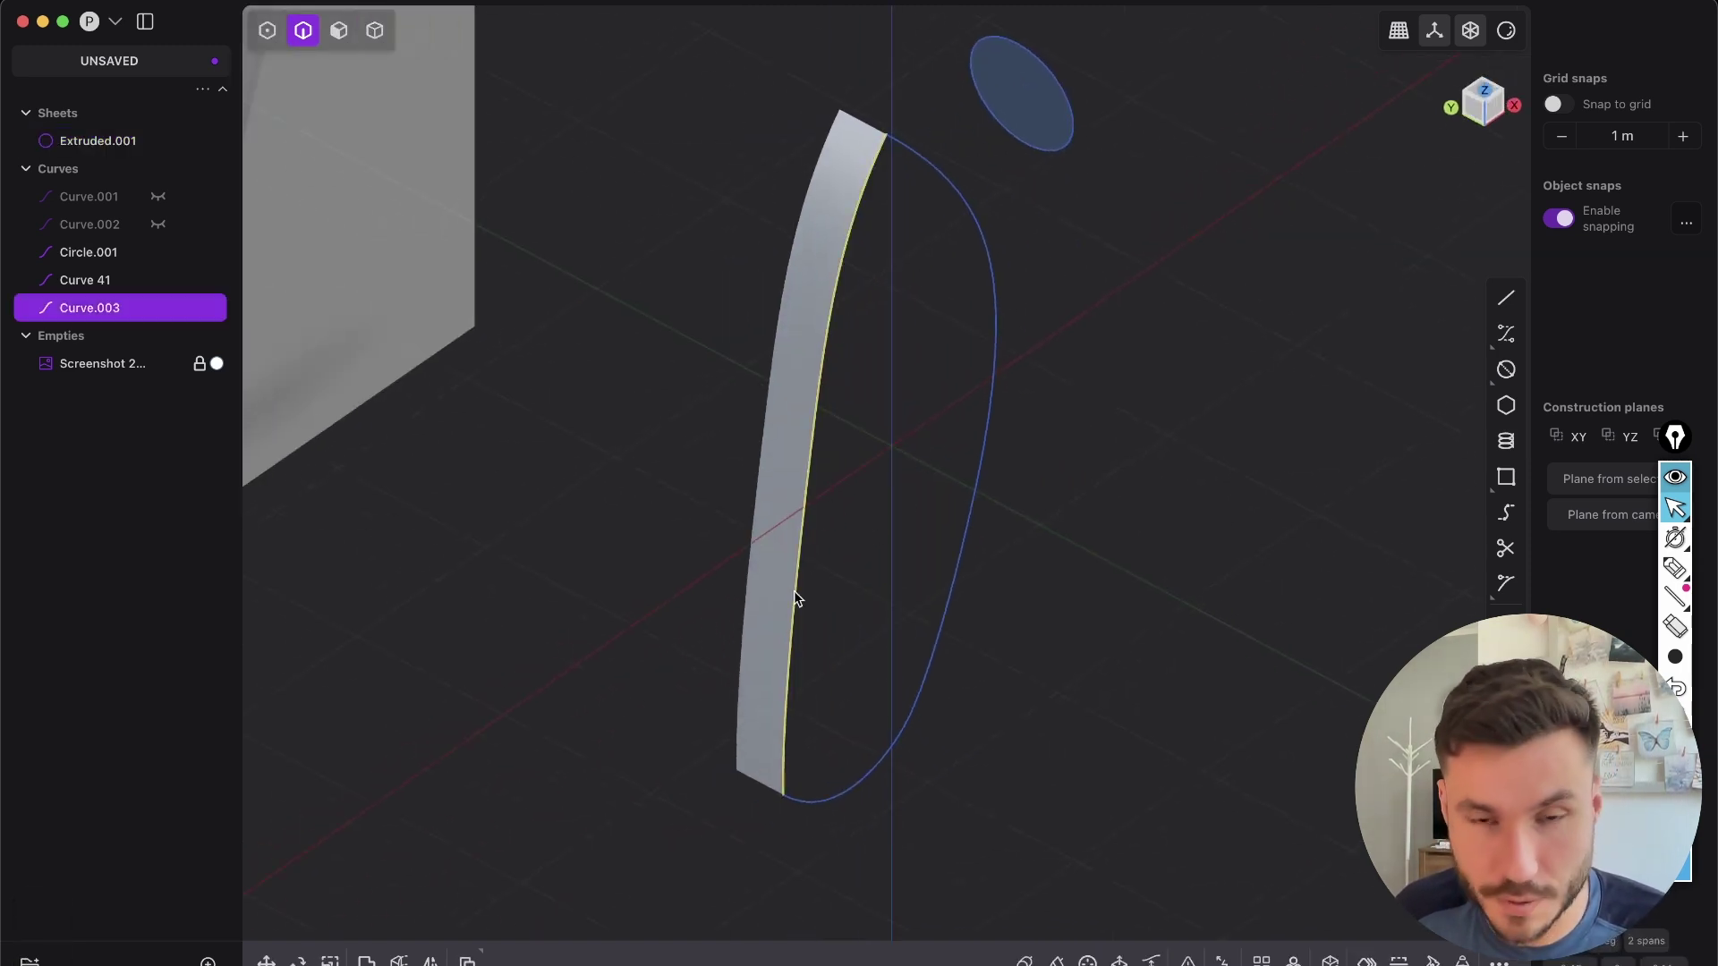
key("h")
scroll(867, 414, "up", 5)
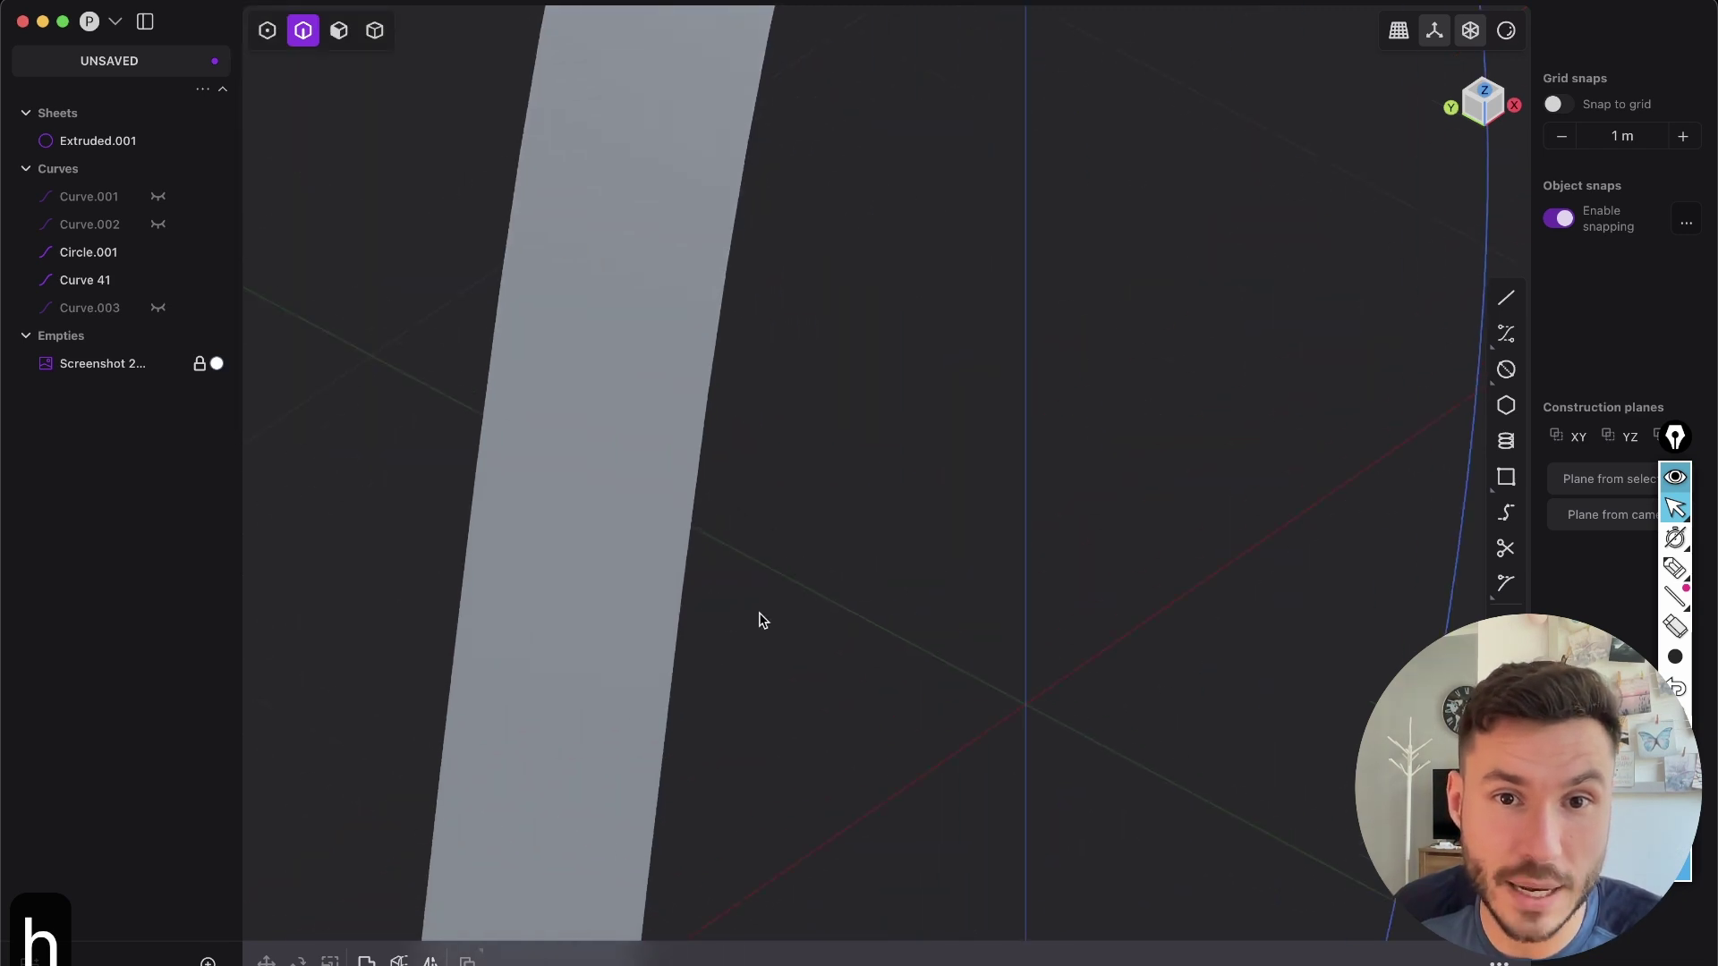
key("shift+e")
scroll(706, 518, "down", 8)
scroll(813, 441, "up", 8)
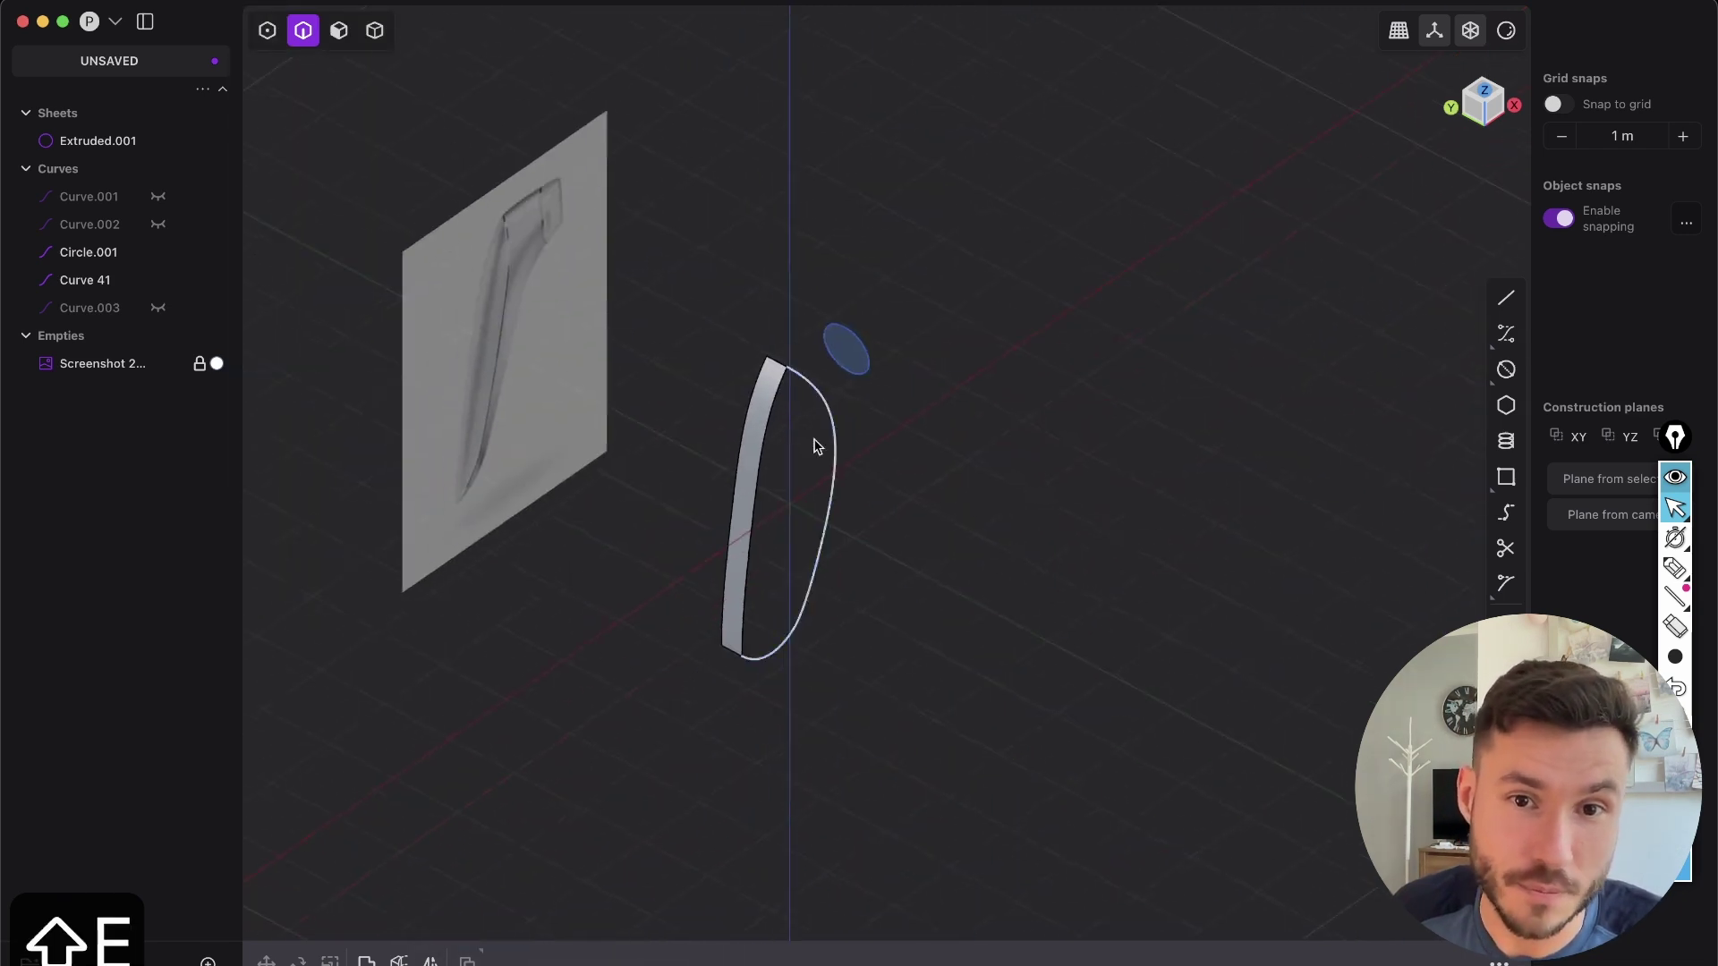
scroll(886, 465, "up", 2)
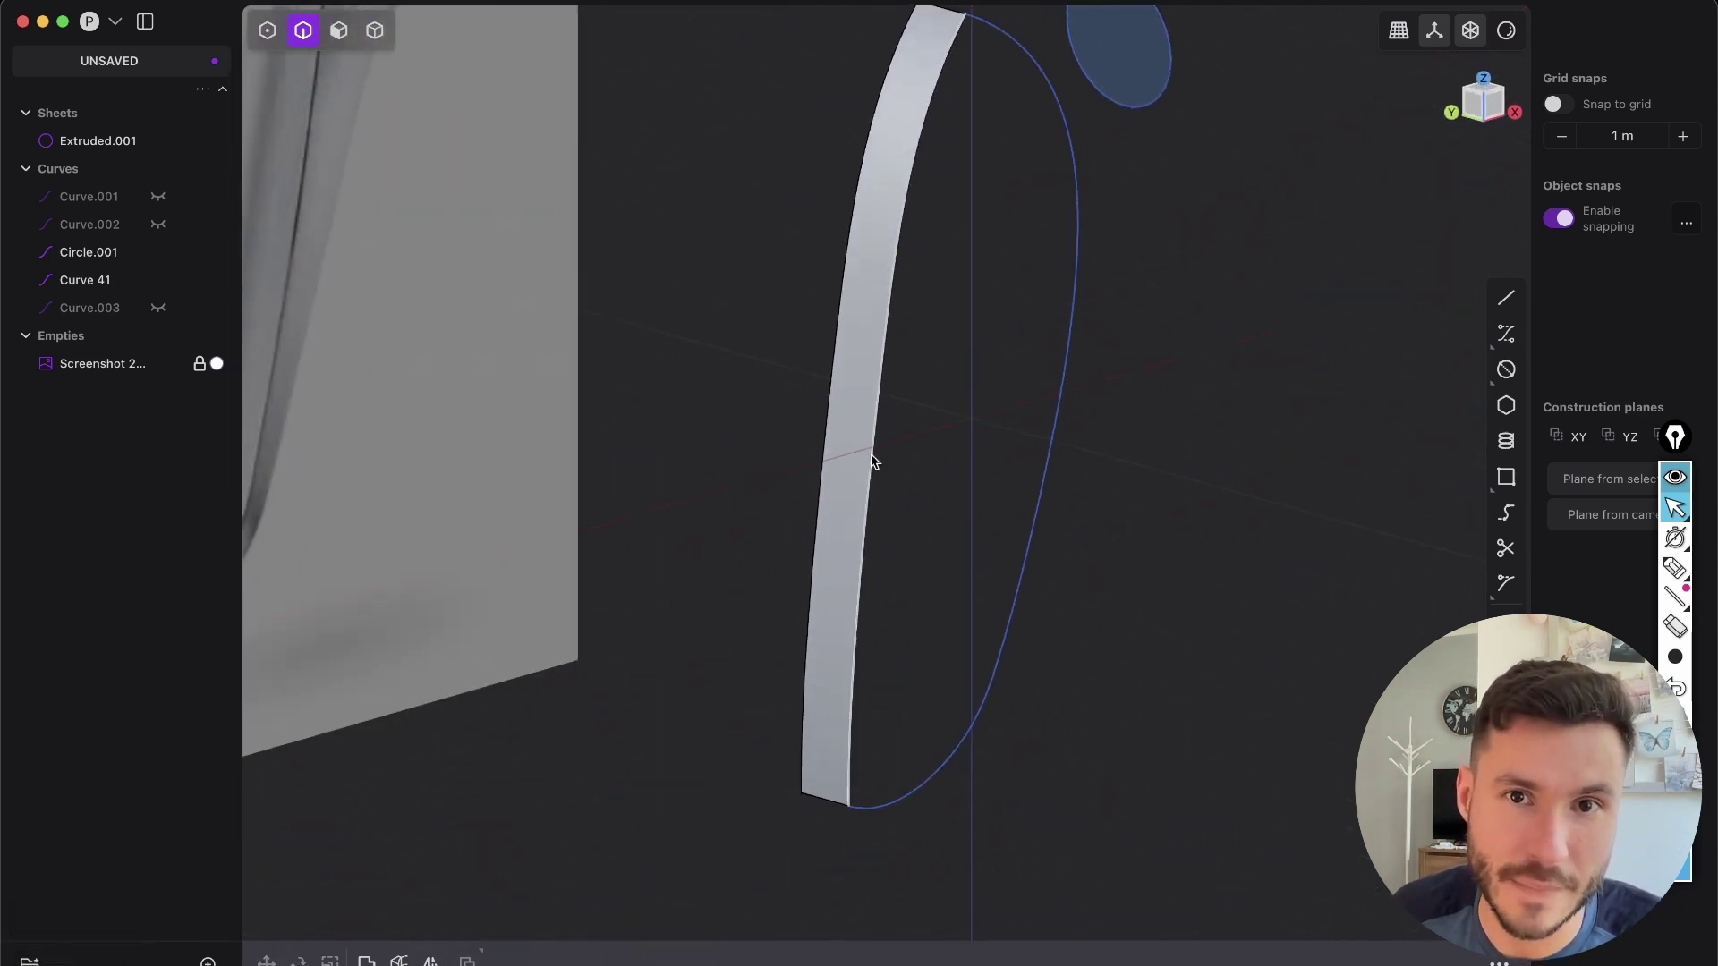
- Loft from the extruded strip's inner edge to the projected parting-line curve with G1 continuity to the strip
left_click(874, 460)
left_click(1056, 394, "shift")
middle_click_drag(1097, 498, 1084, 578, "shift")
key("l")
middle_click_drag(824, 552, 890, 463)
middle_click_drag(948, 639, 617, 941)
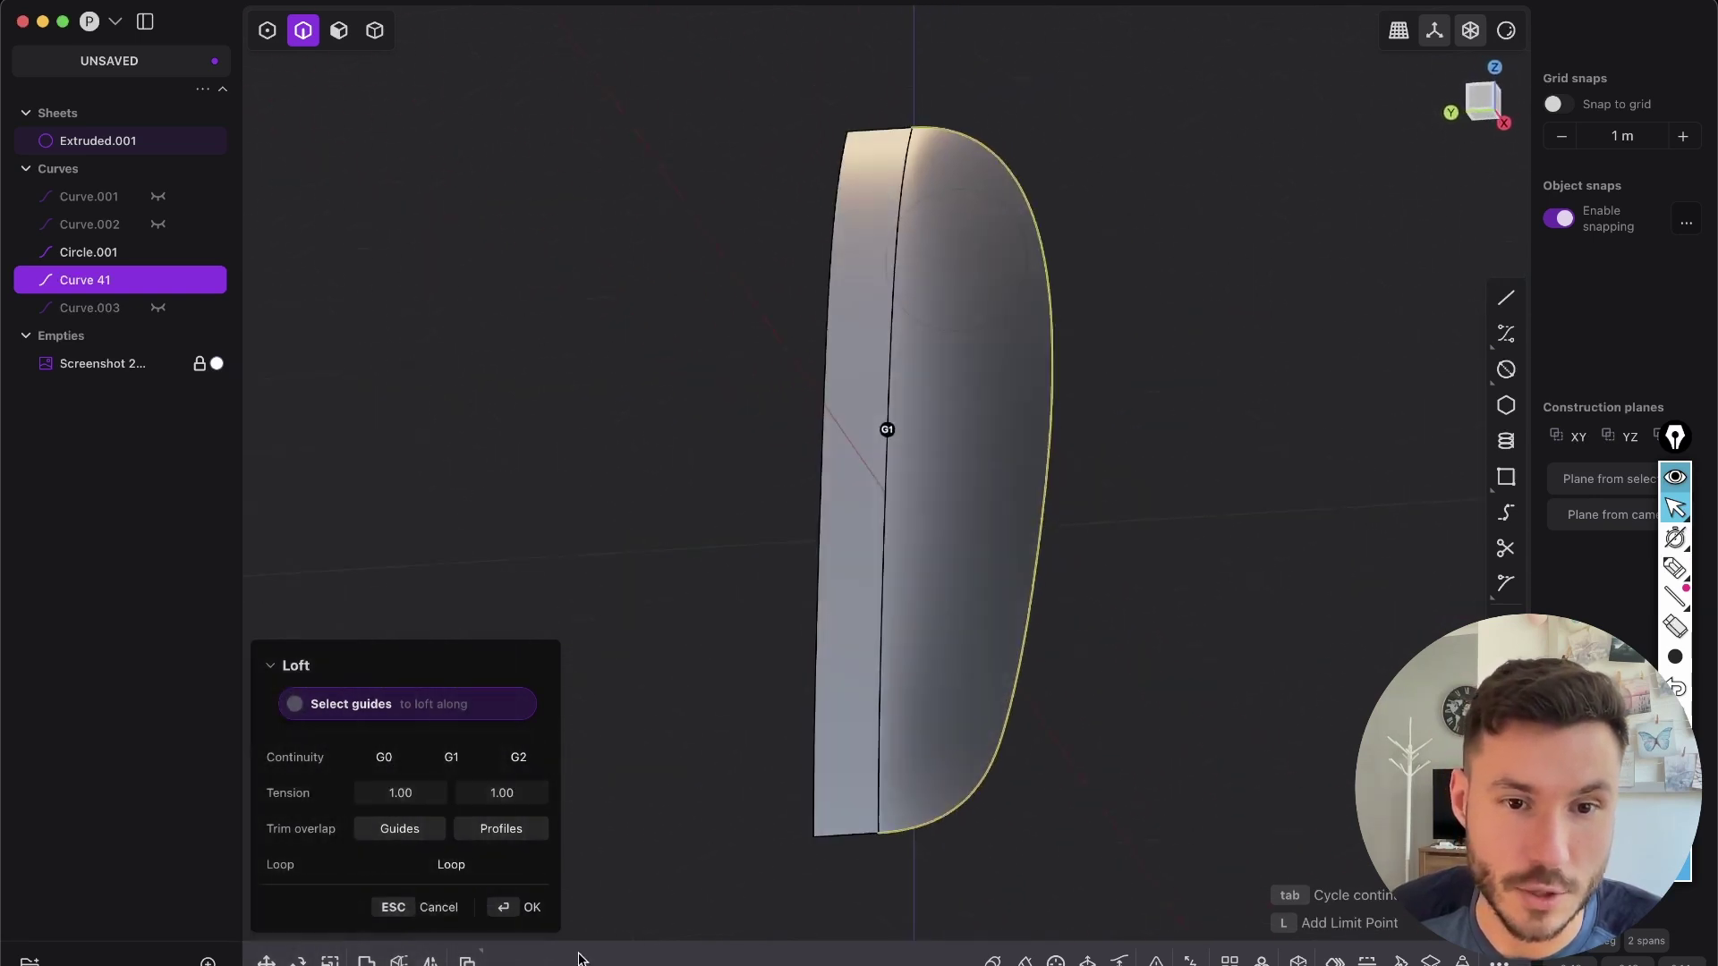
left_click(527, 921)
key("Tab")
- Delete the extruded helper strip beside the lofted surface
left_click(852, 319)
key("x")
middle_click_drag(959, 564, 955, 441)
- Mirror the lofted surface across the symmetry plane and inspect the seam between the two halves
left_click(953, 455)
middle_click_drag(945, 698, 963, 533)
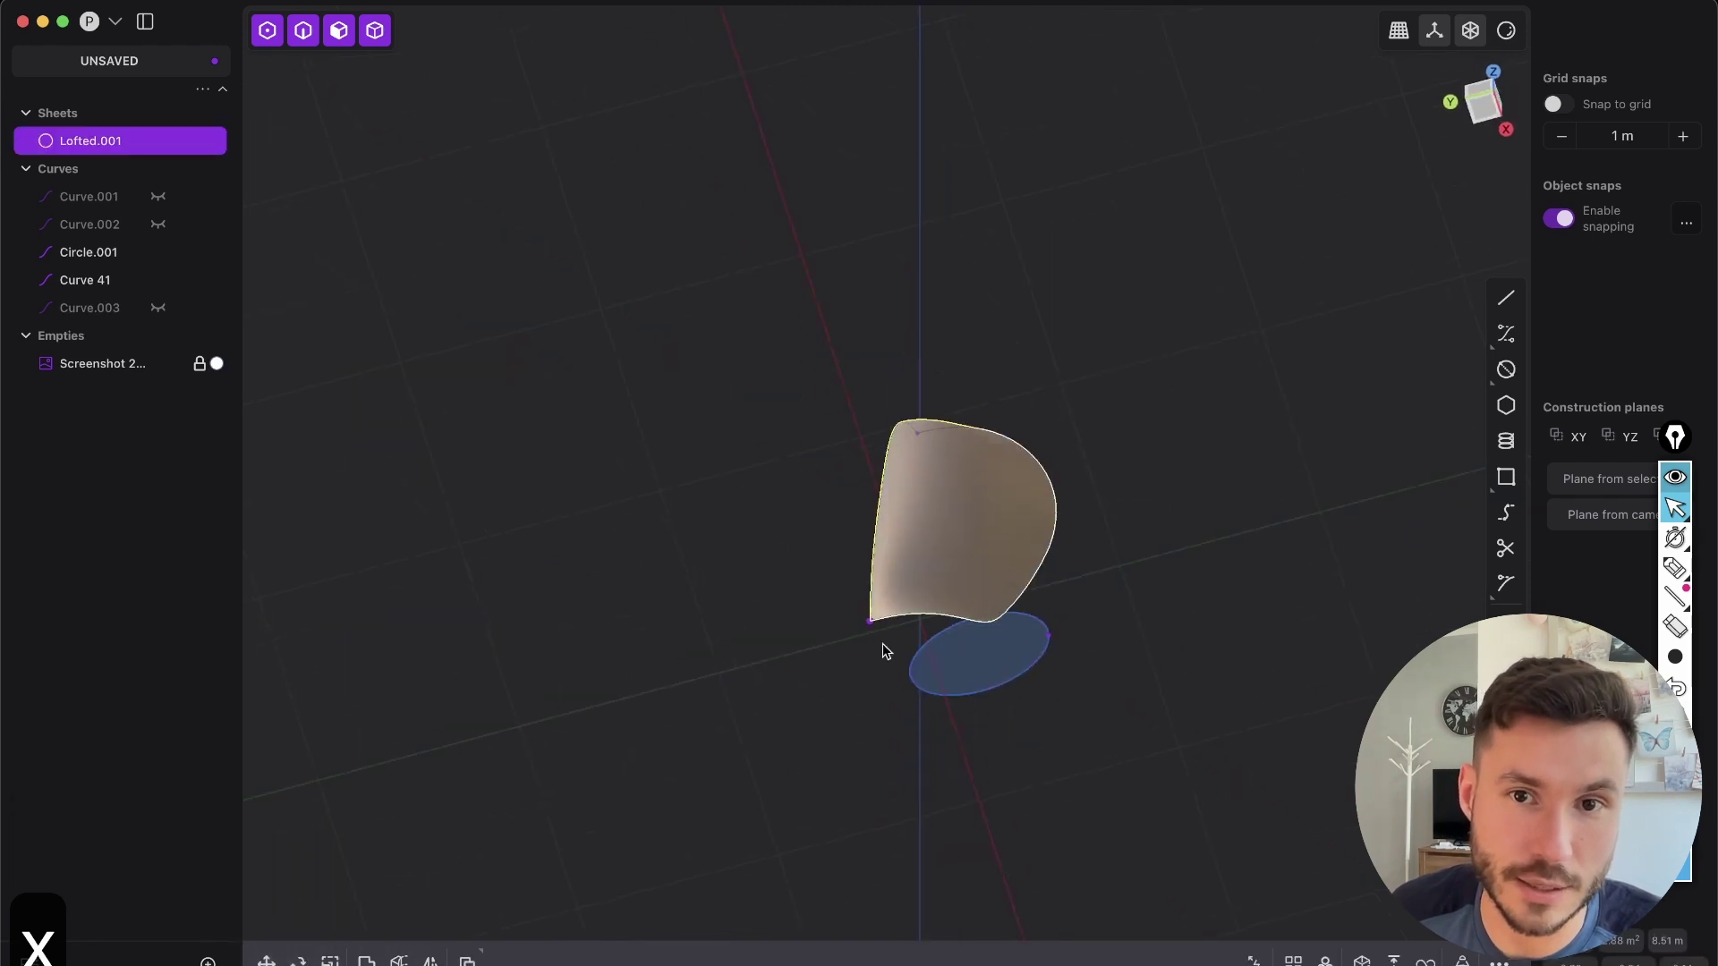
key("alt+x")
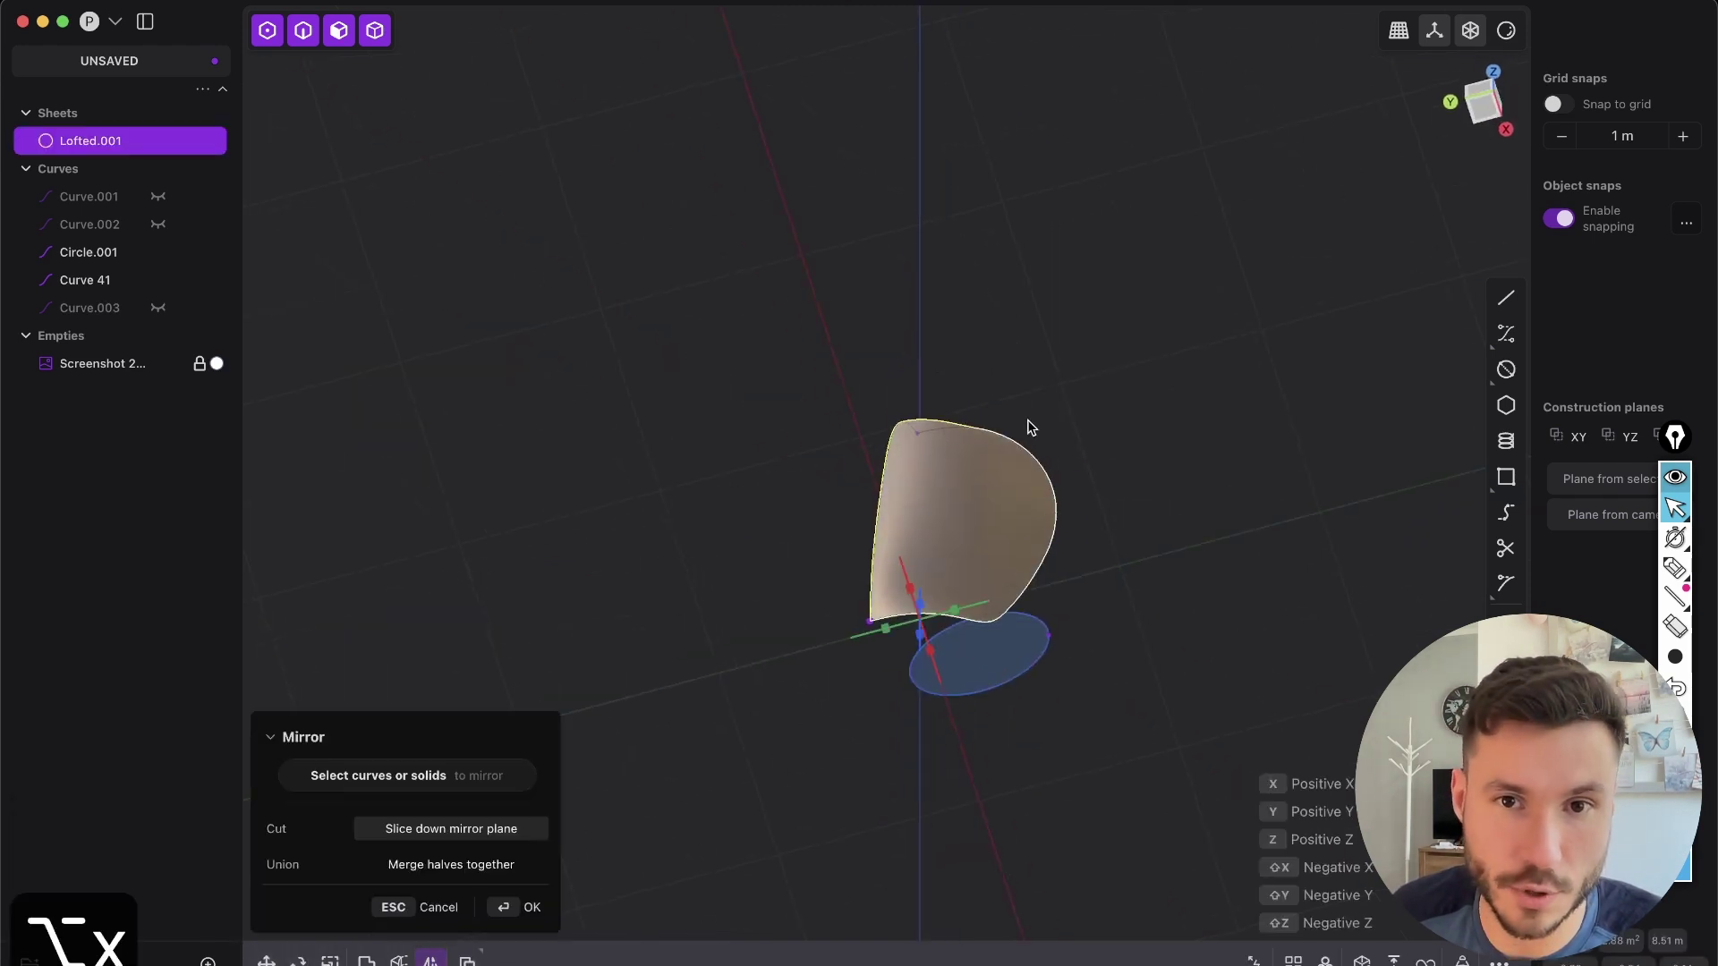
scroll(964, 595, "up", 5)
key("Return")
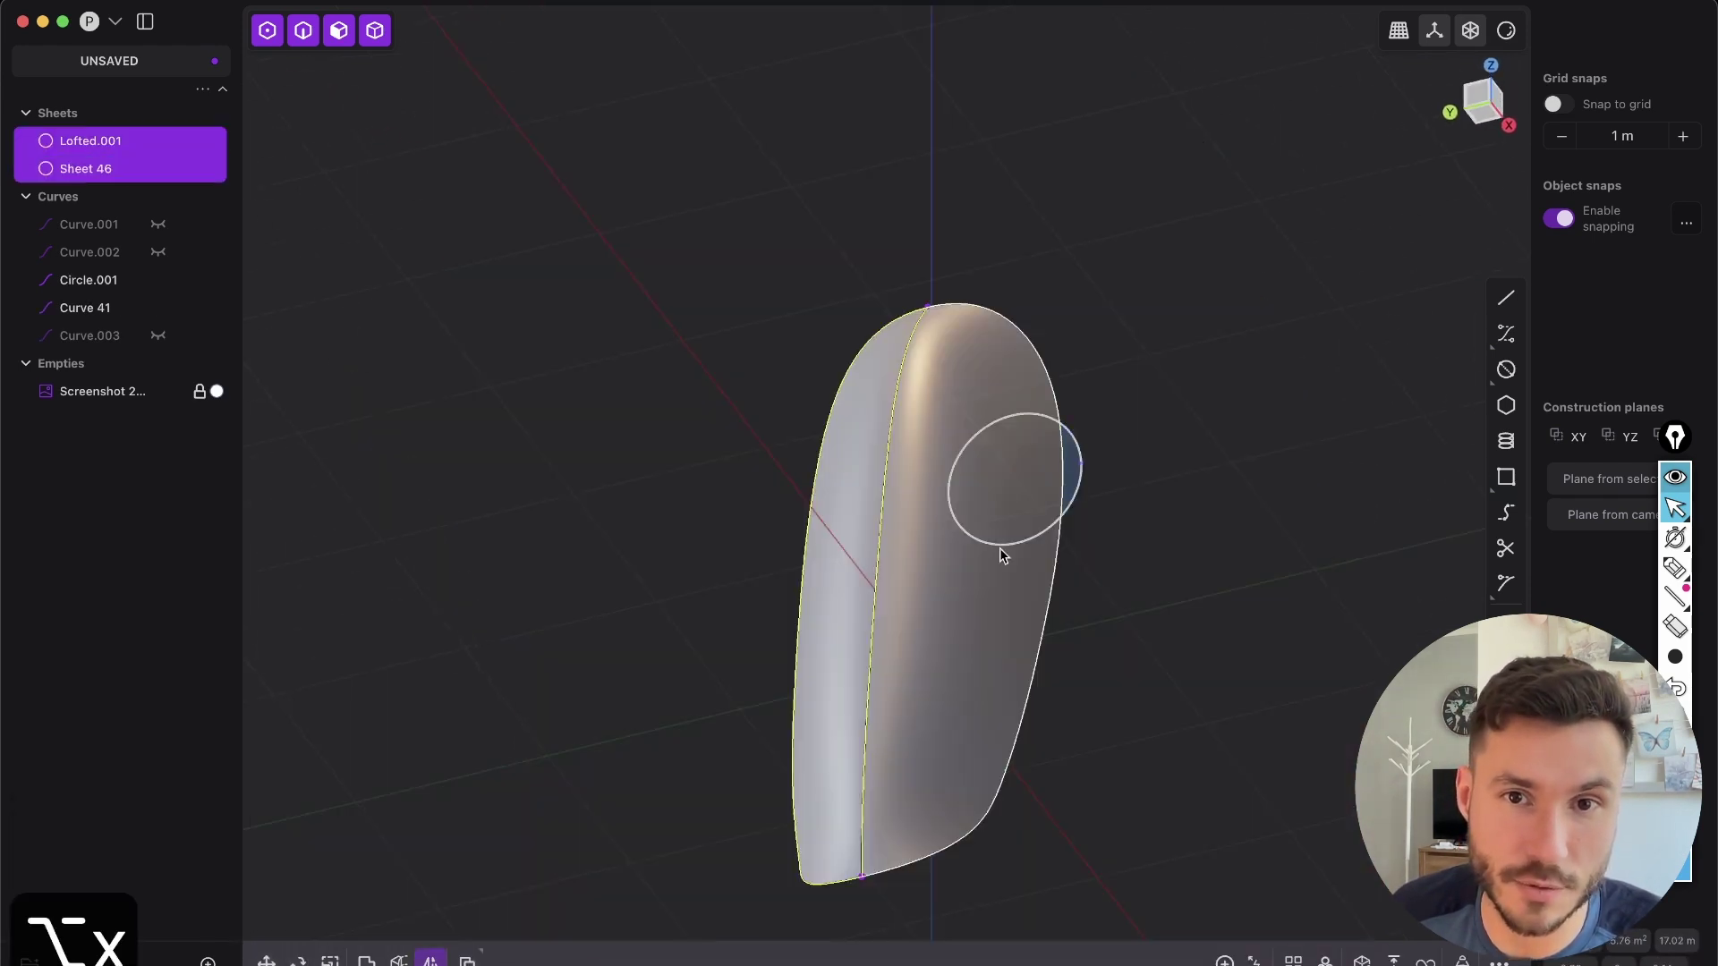
key("shift+e")
middle_click_drag(1139, 558, 1018, 533)
scroll(1021, 498, "up", 3)
middle_click_drag(993, 671, 1033, 328, "shift")
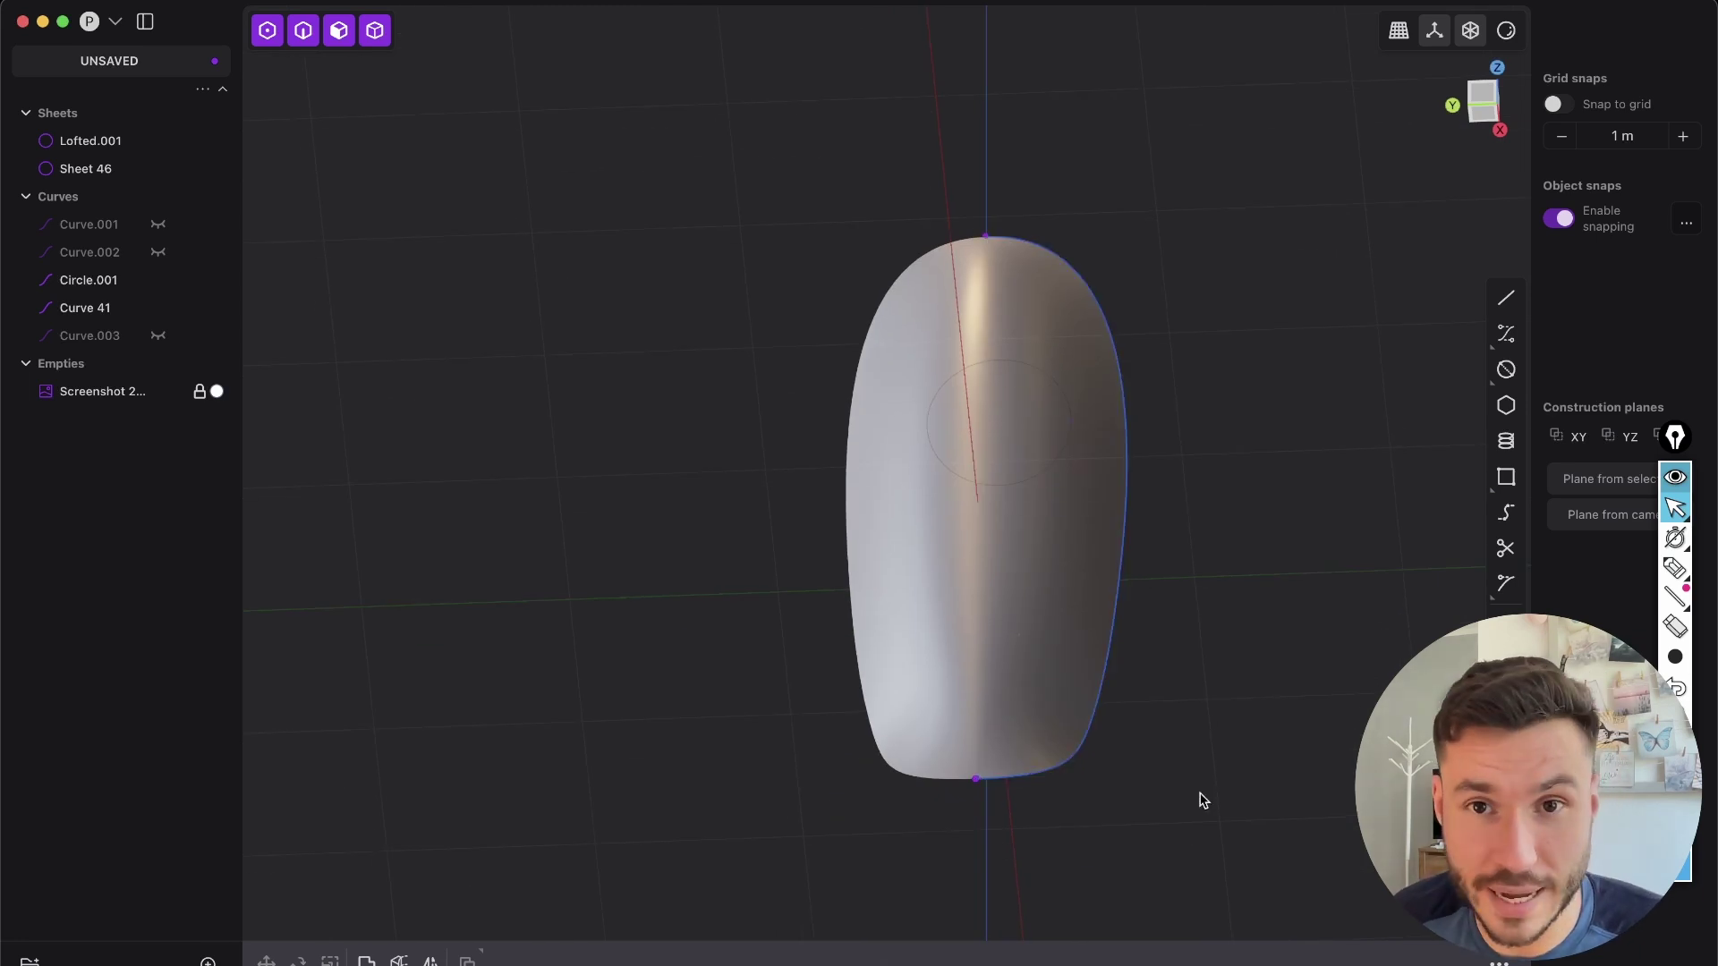
- Undo the mirror, the strip deletion and the loft
key("super+z")
key("super+z")
key("super+z")
key("super+z")
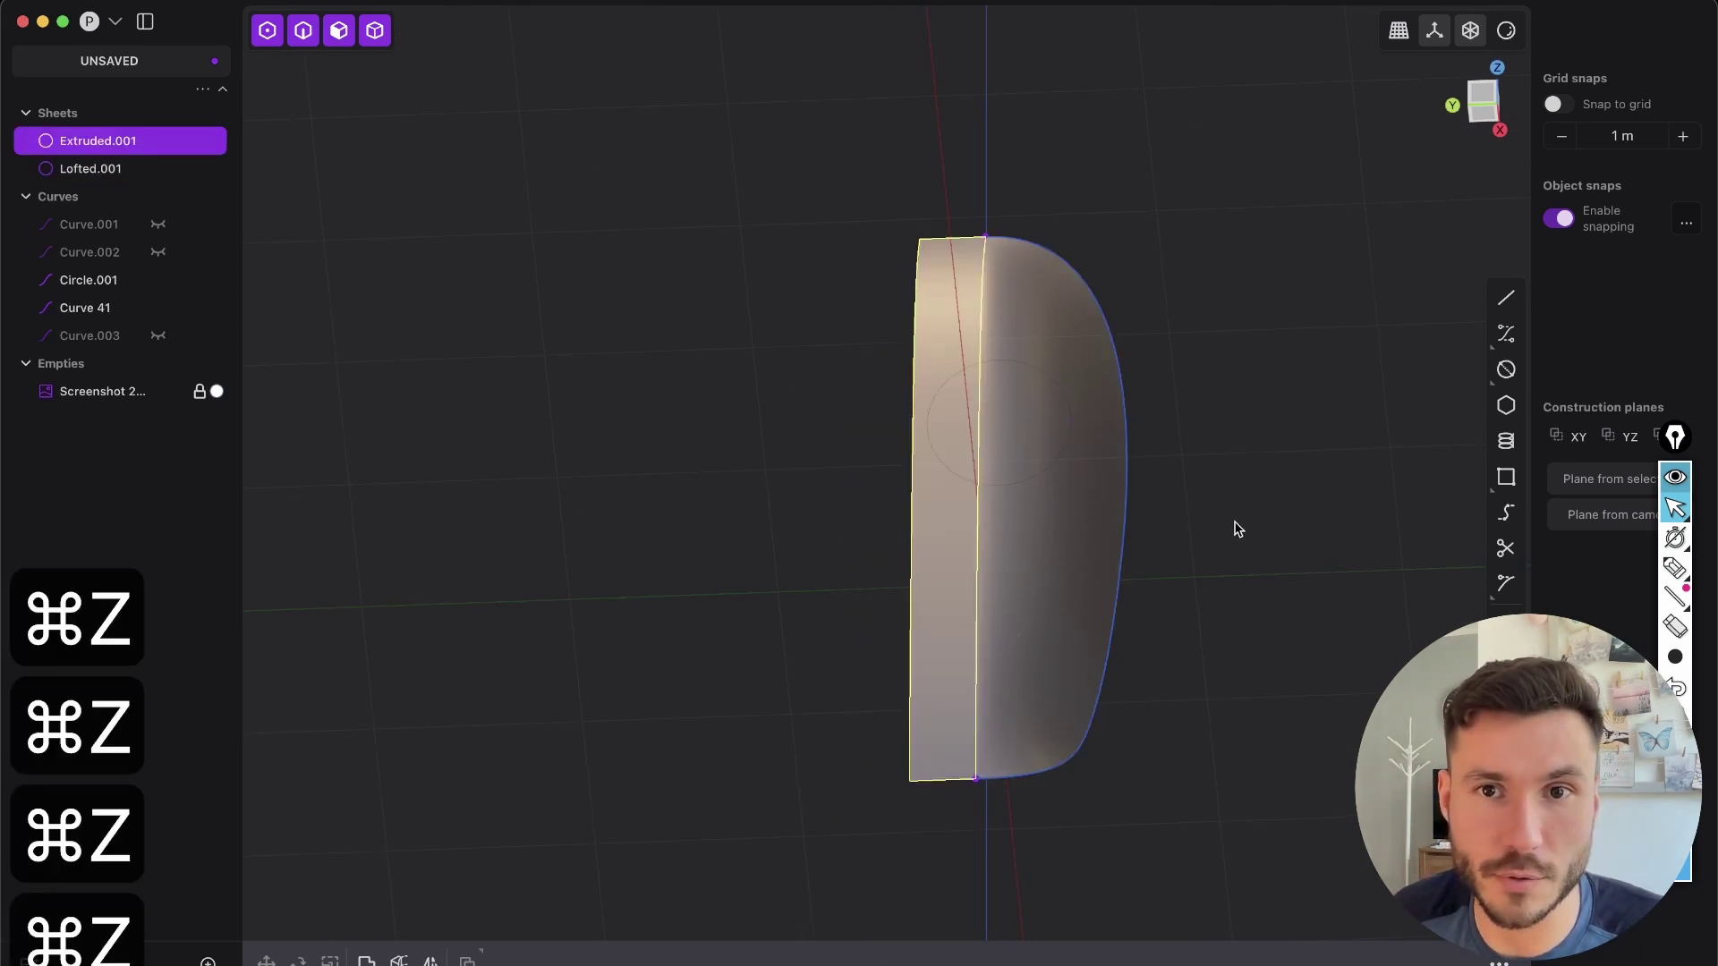
key("super+z")
key("super+z")
key("super+z")
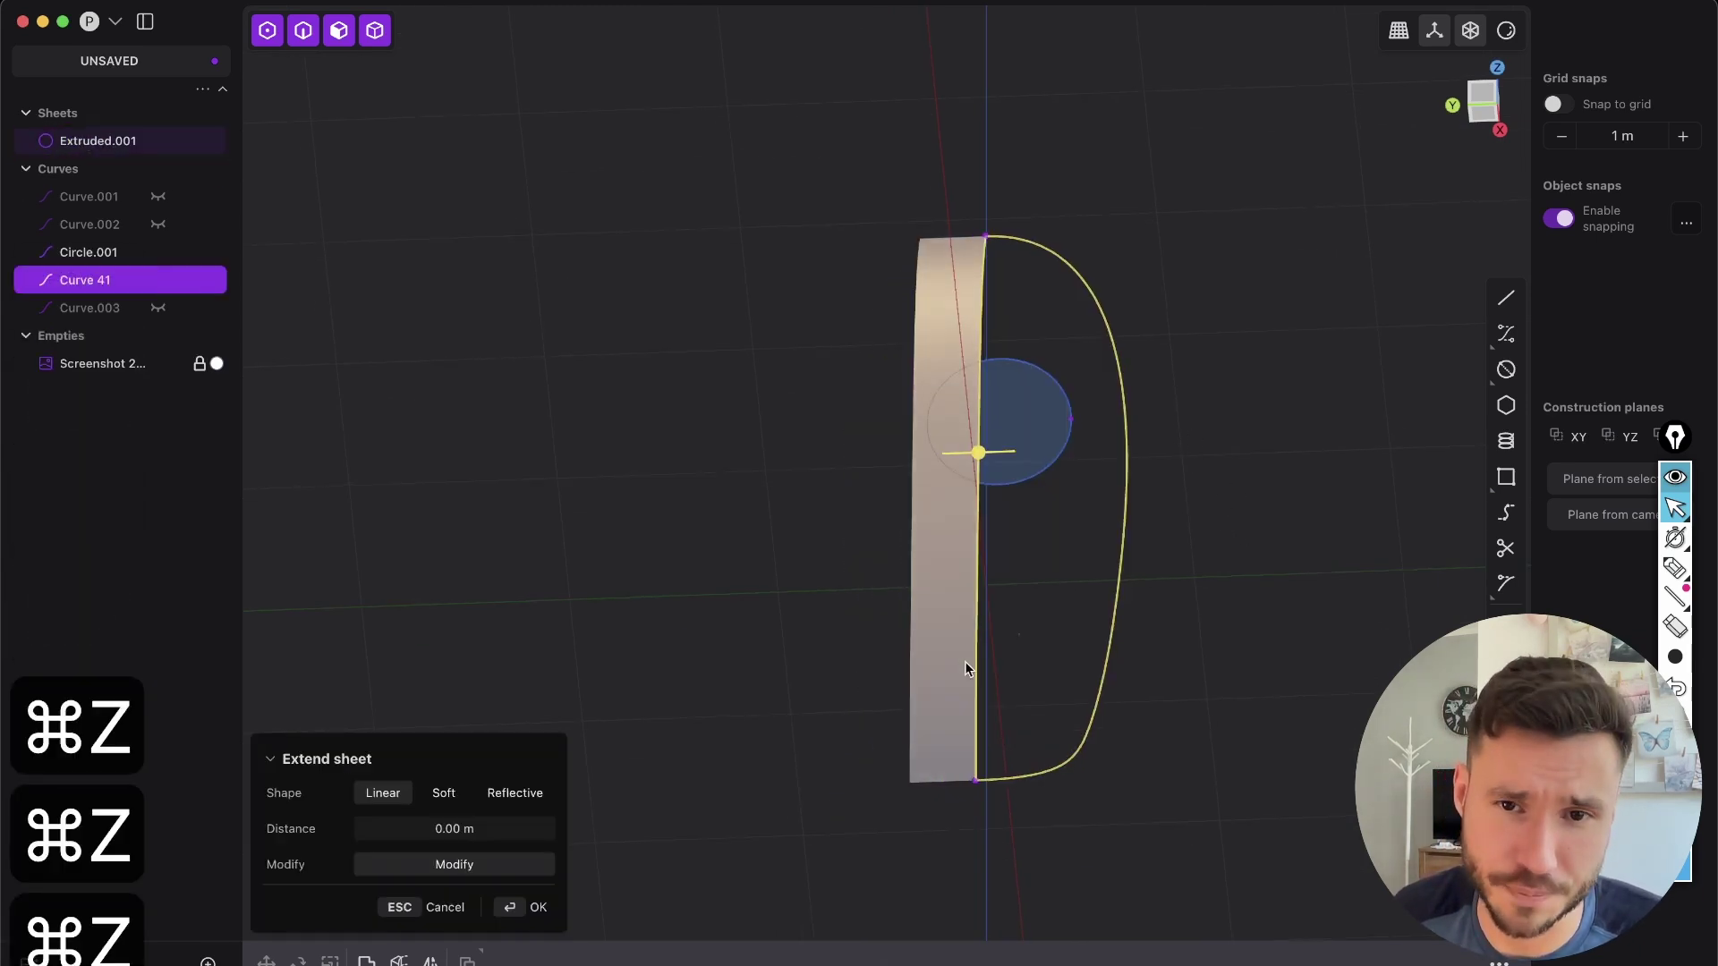
- Examine the lower and upper ends where the strip meets the projected curve, and cancel the Extend sheet command
middle_click_drag(966, 667, 981, 713)
scroll(975, 698, "up", 5)
key("2")
left_click(929, 745)
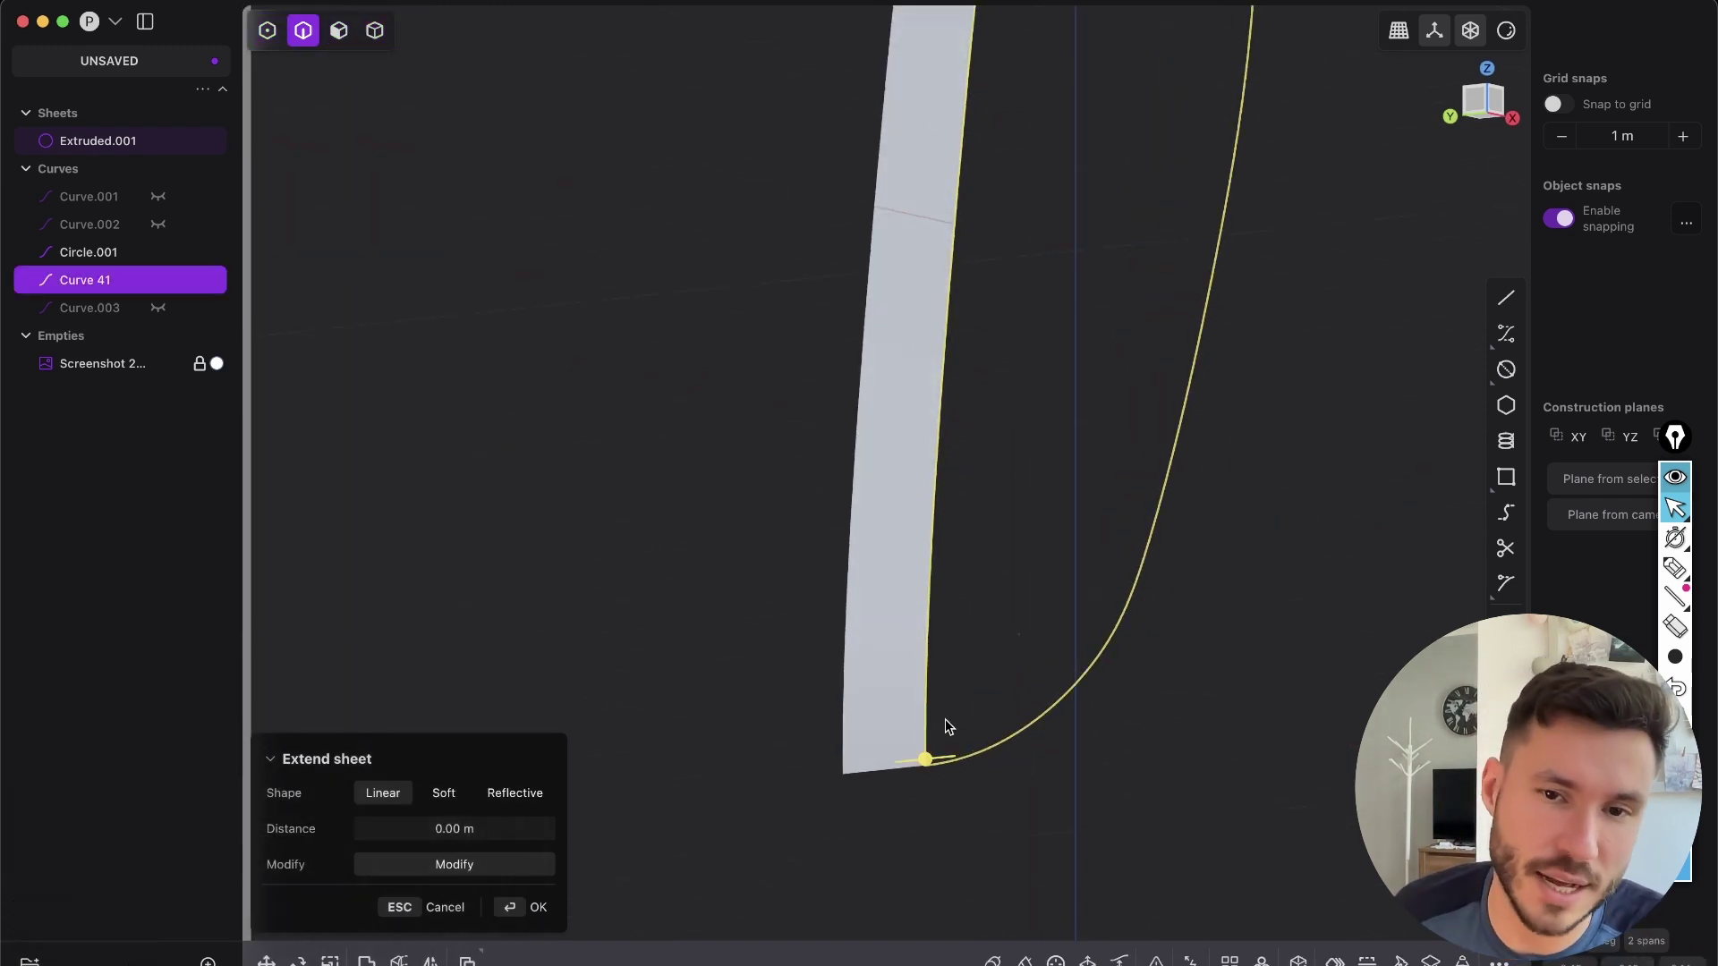
scroll(1008, 391, "up", 4, "shift")
scroll(977, 337, "up", 3, "shift")
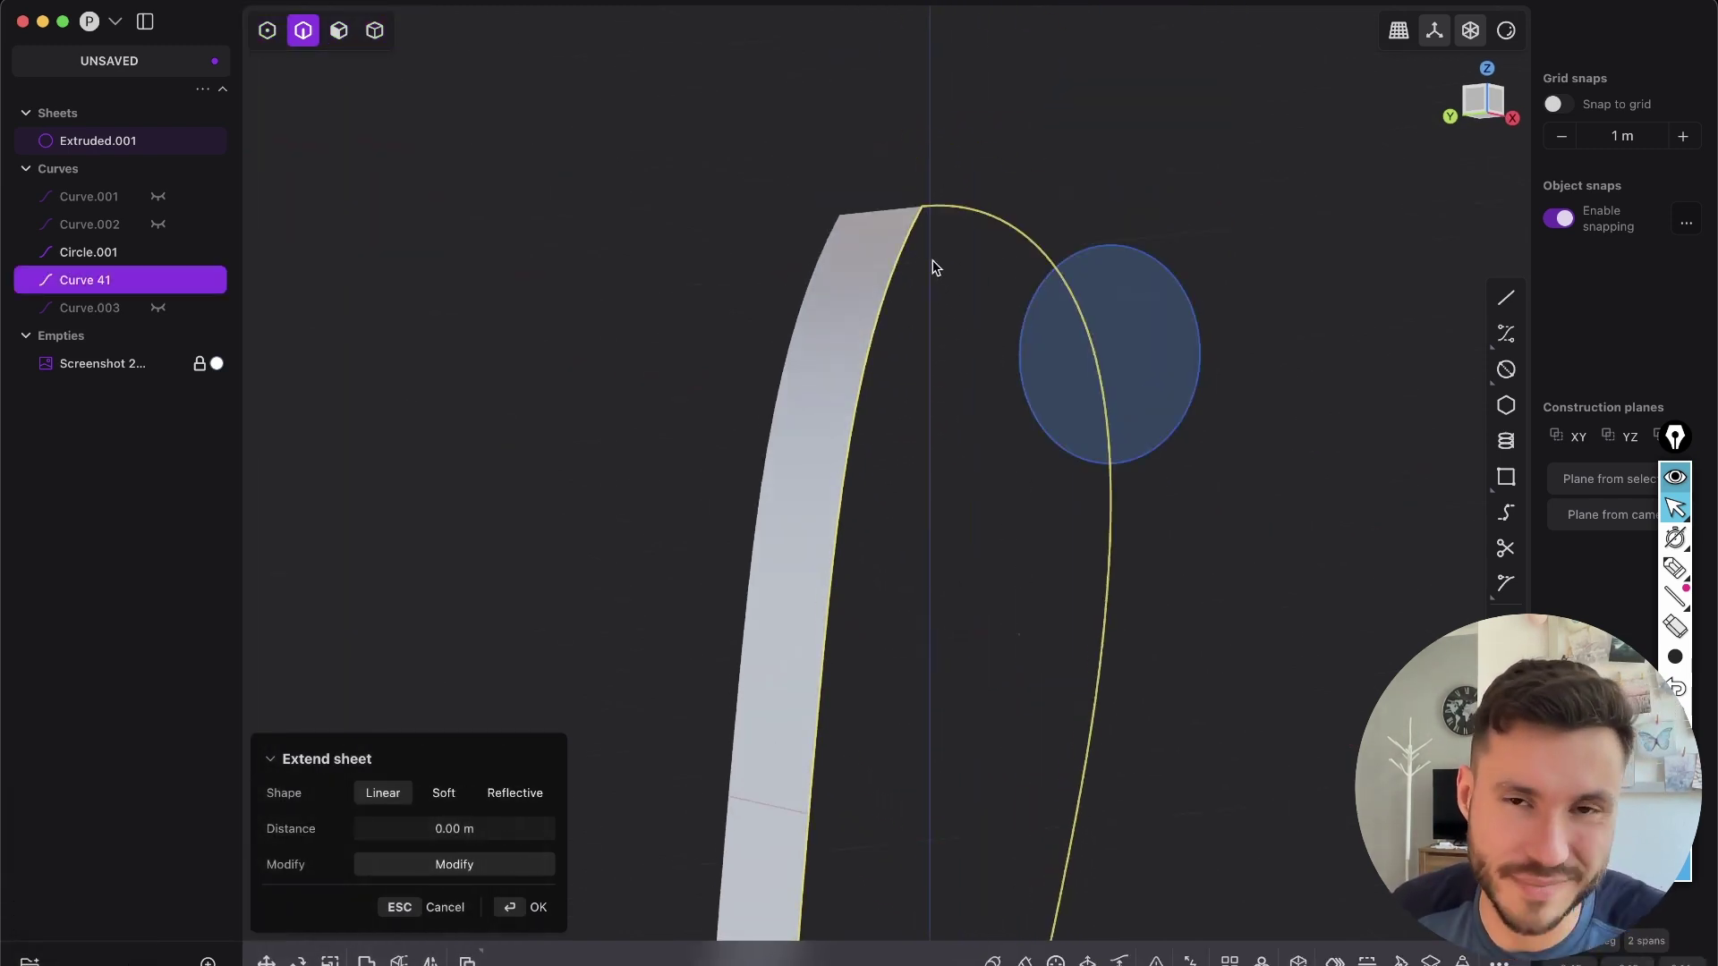
middle_click_drag(872, 266, 896, 296)
scroll(935, 302, "down", 5)
key("Escape")
key("Escape")
scroll(816, 388, "up", 2)
middle_click_drag(814, 388, 1369, 301)
left_click(1675, 567)
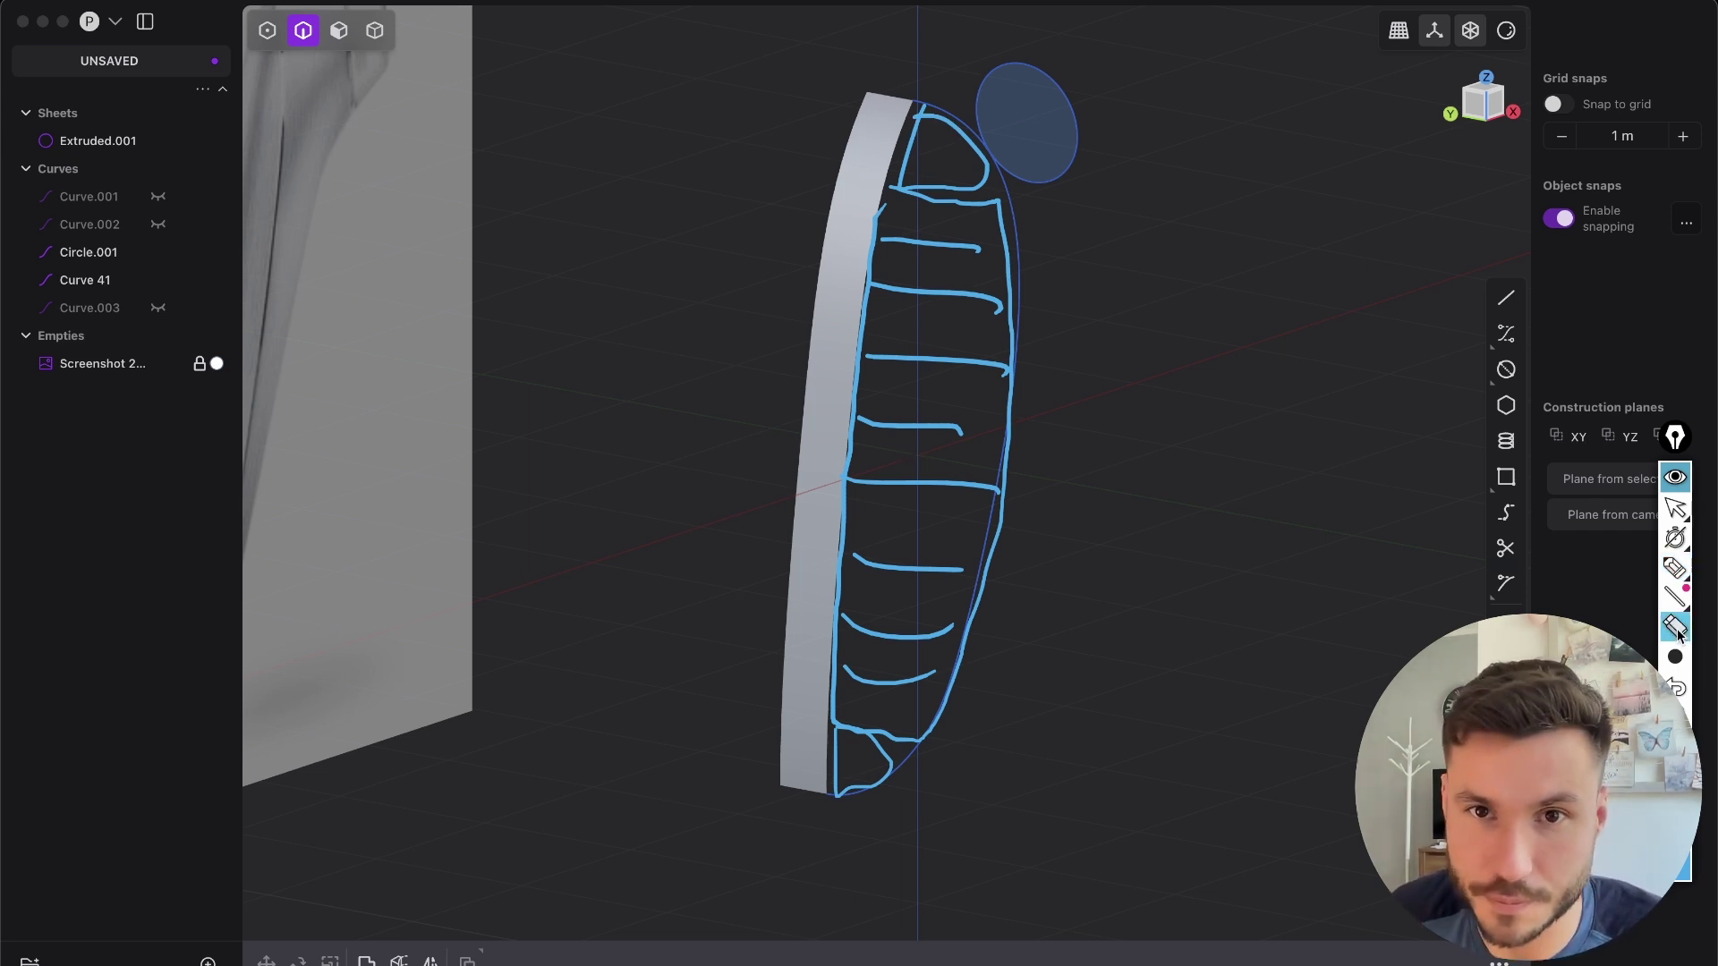
left_click(1675, 718)
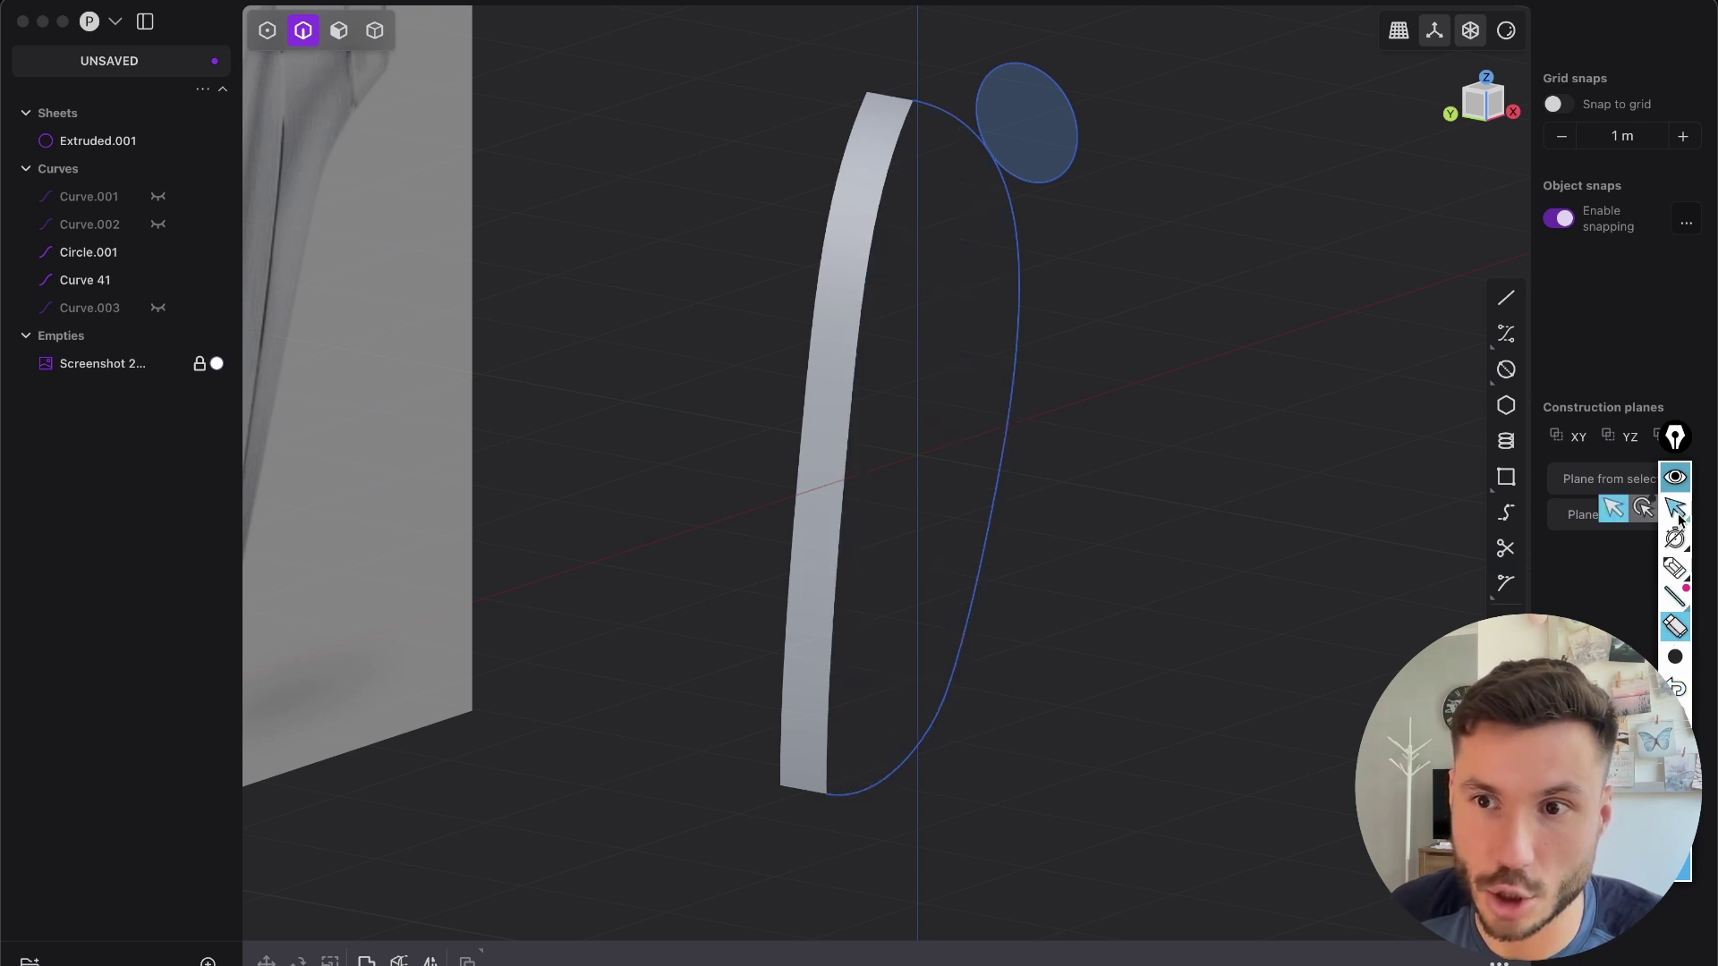
- Preview another G1 loft between the strip's inner edge and the projected curve, and cancel it
mouse_move(1062, 327)
middle_mouse_down()
mouse_move(1006, 353)
mouse_move(970, 506)
mouse_move(925, 508)
mouse_move(918, 465)
mouse_move(982, 411)
mouse_move(882, 242)
middle_mouse_up()
key("2")
left_click(1015, 380)
key("2")
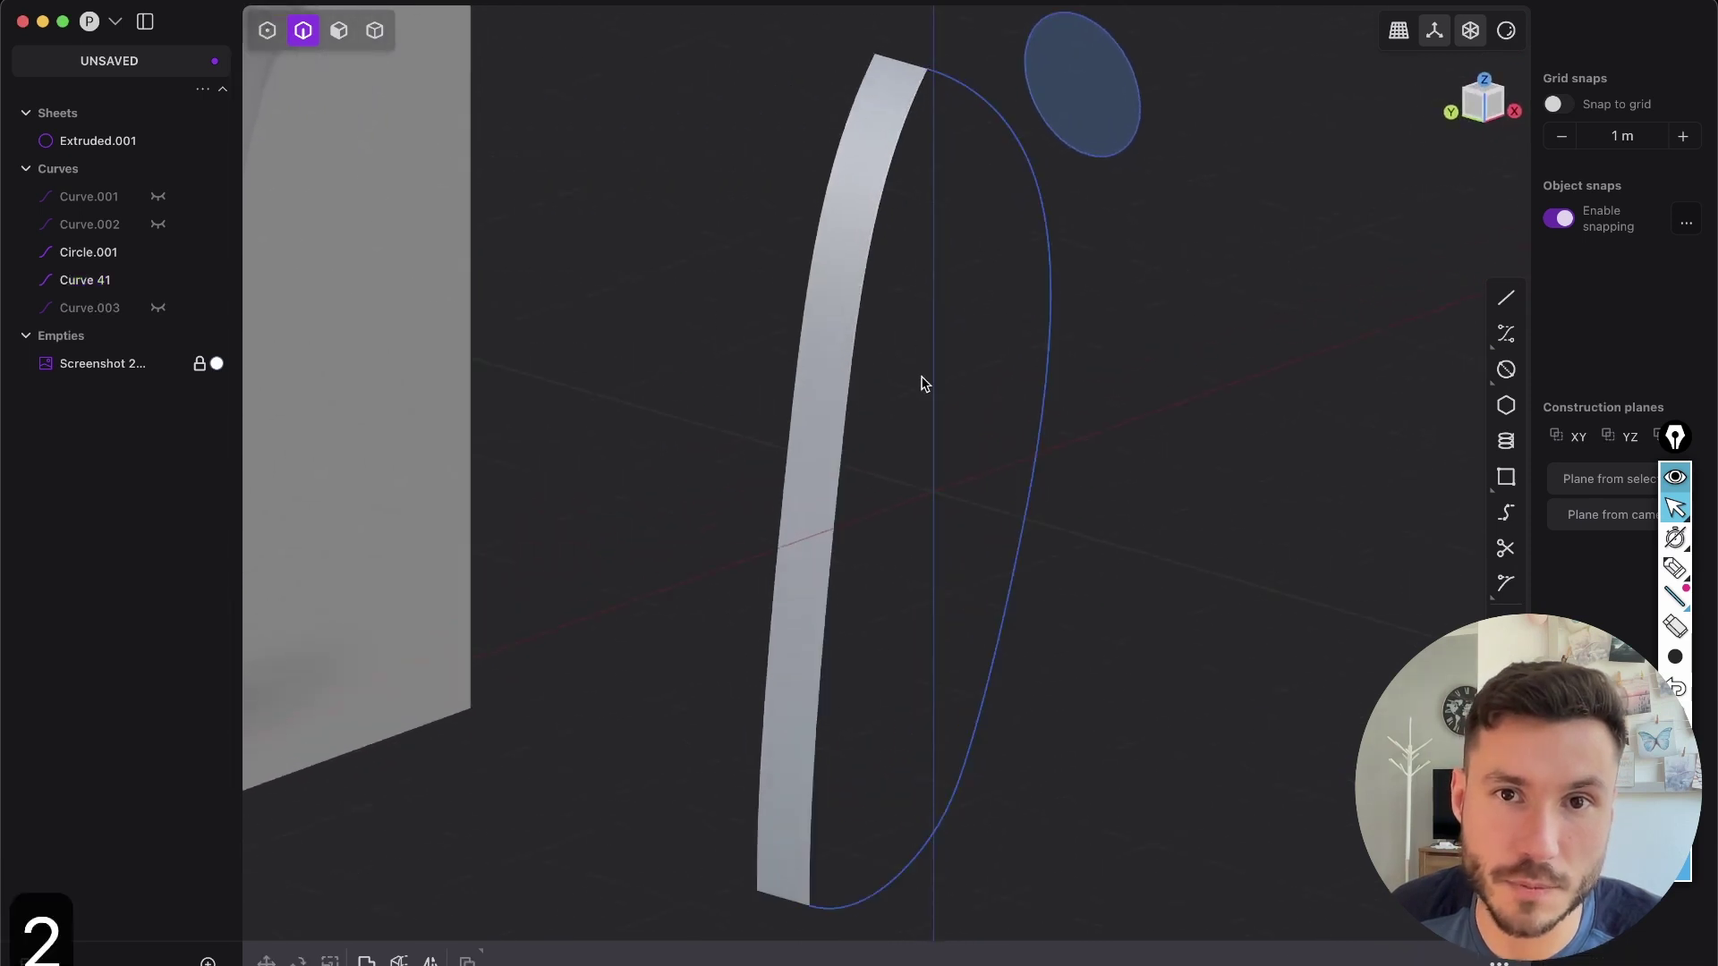
left_click(856, 329)
key("2")
left_click(1025, 430, "shift")
key("l")
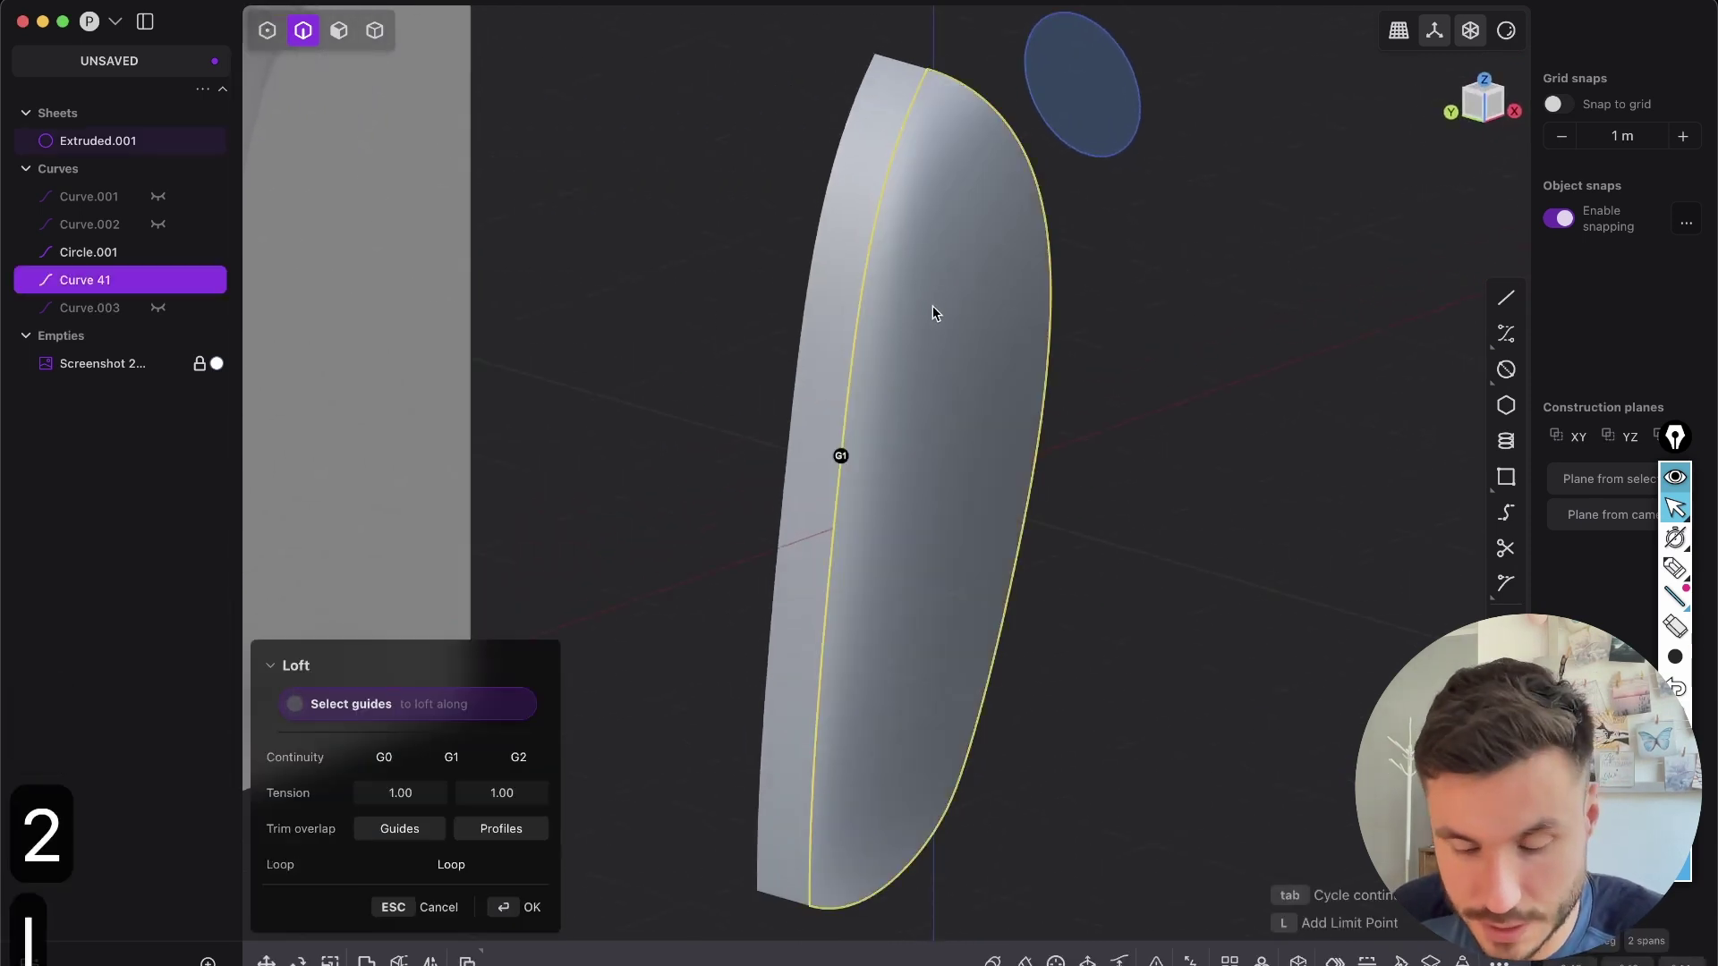
left_click(882, 190)
middle_click_drag(1001, 210, 1015, 112)
key("Escape")
- In the front view, extrude the projected parting-line curve about 0.98 m horizontally toward the device's head
left_click(1108, 418)
middle_click_drag(1081, 430, 1112, 525)
left_click(1063, 464)
middle_click_drag(1162, 453, 886, 322)
left_click(1477, 104)
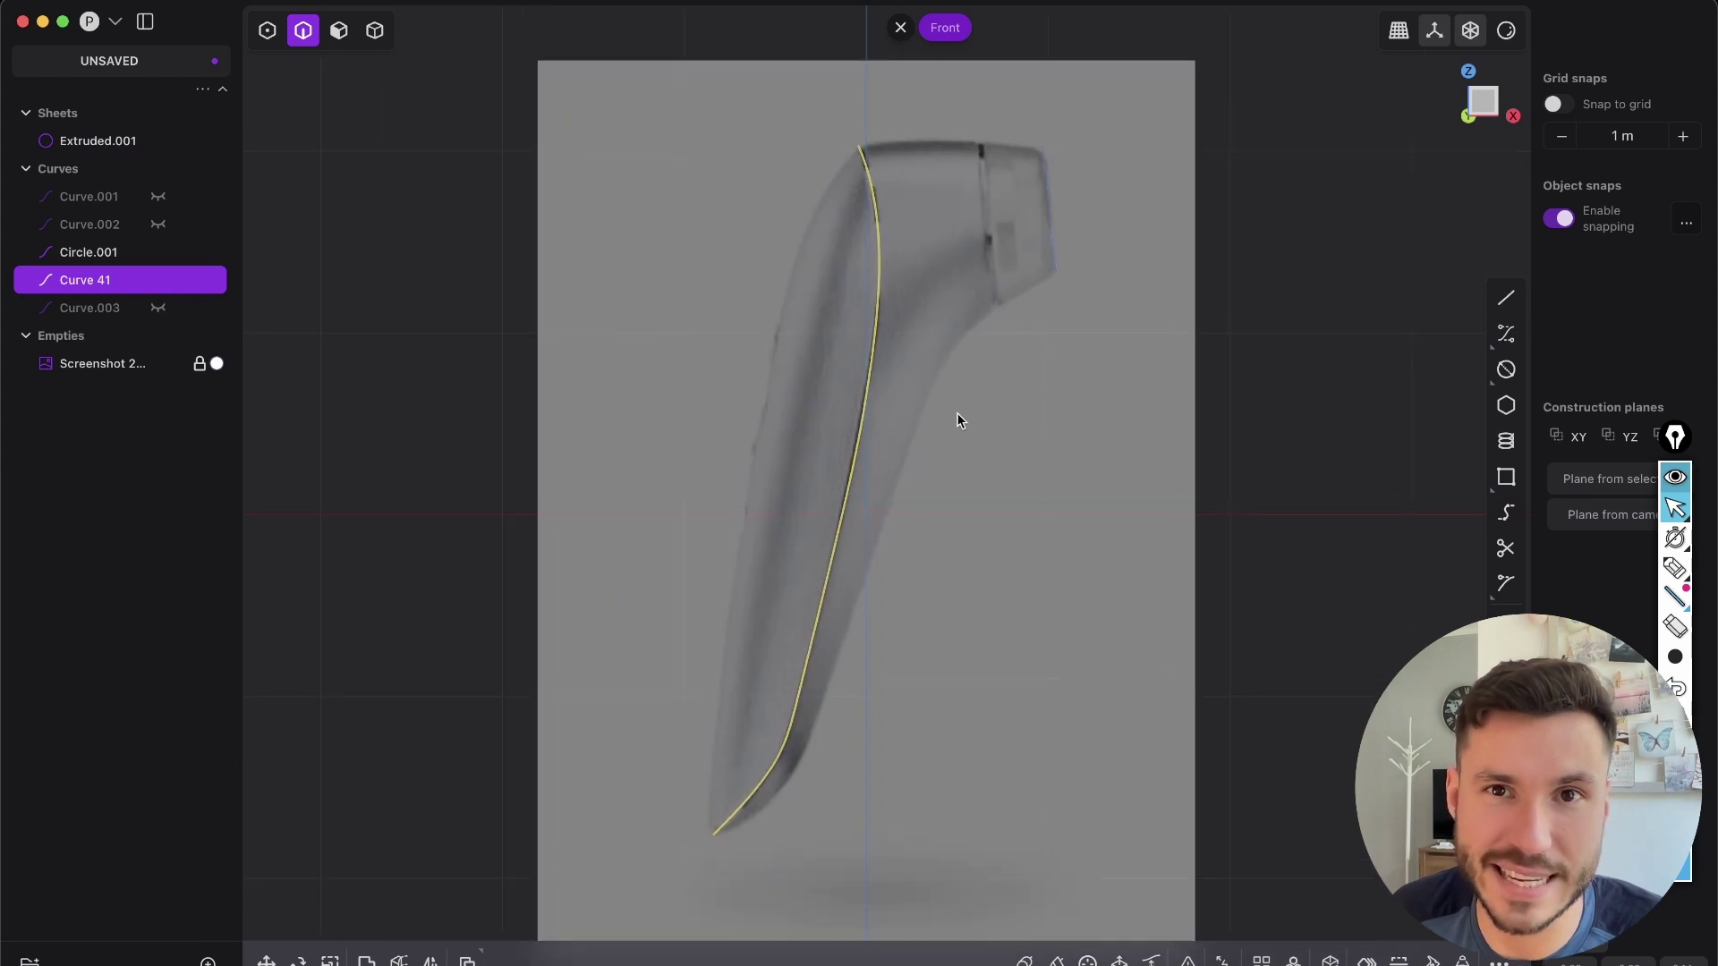
key("e")
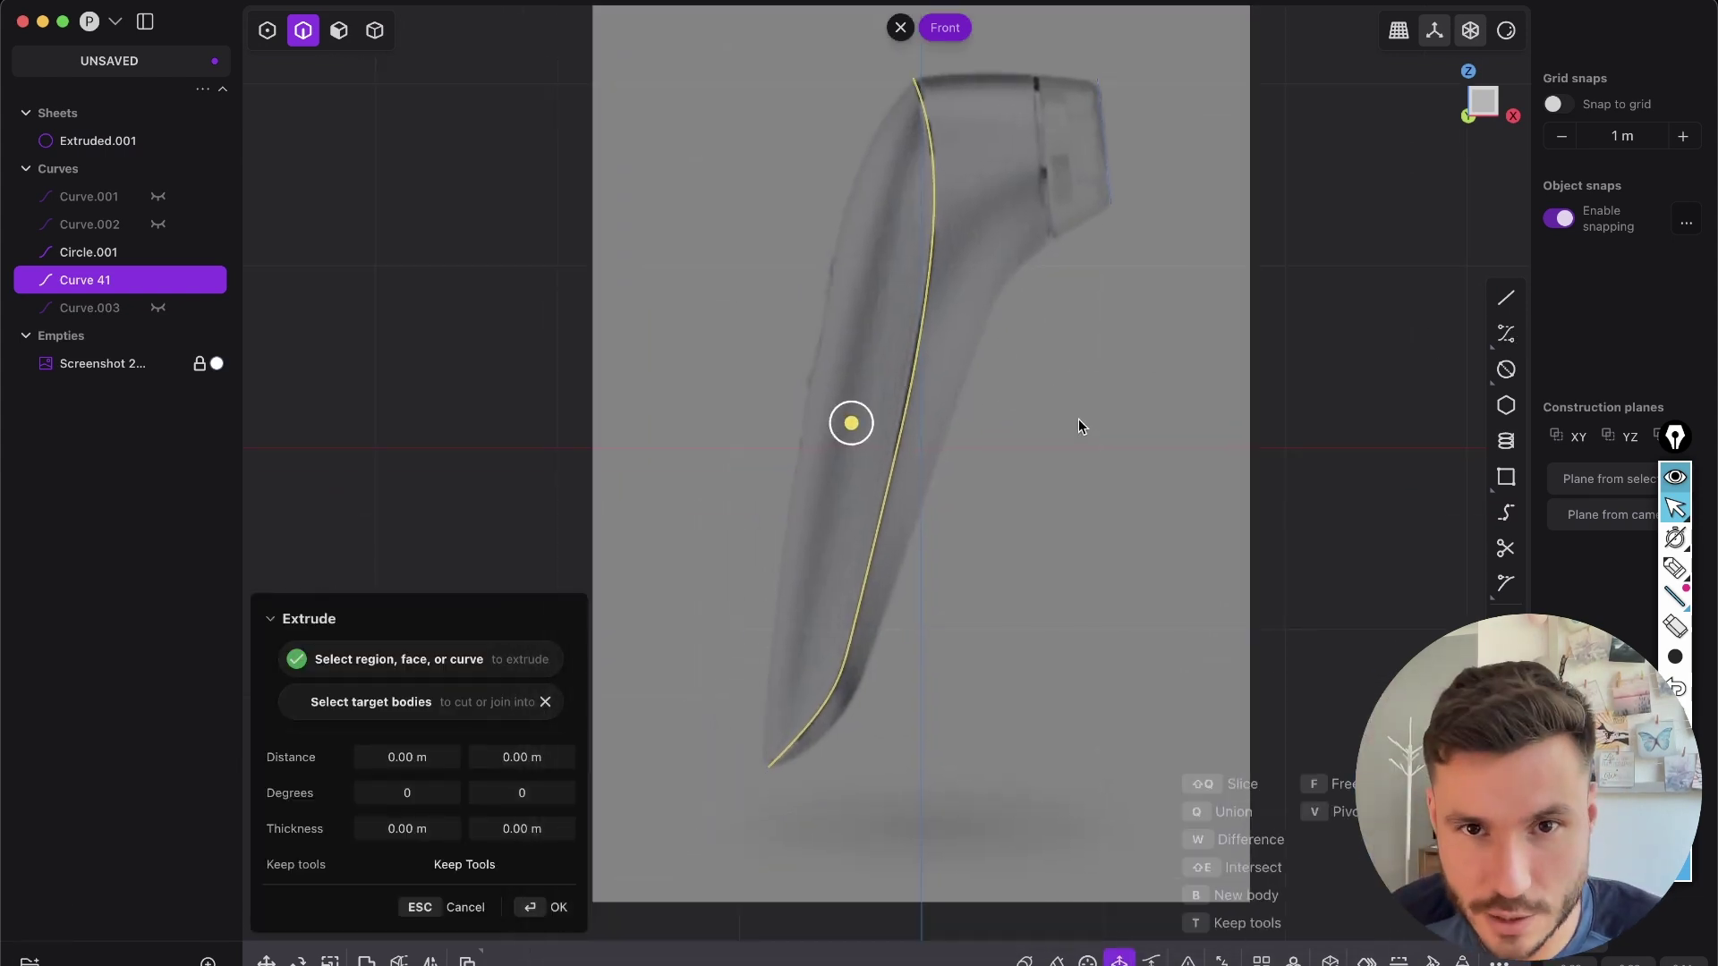
left_click(1063, 373)
left_click(1244, 374)
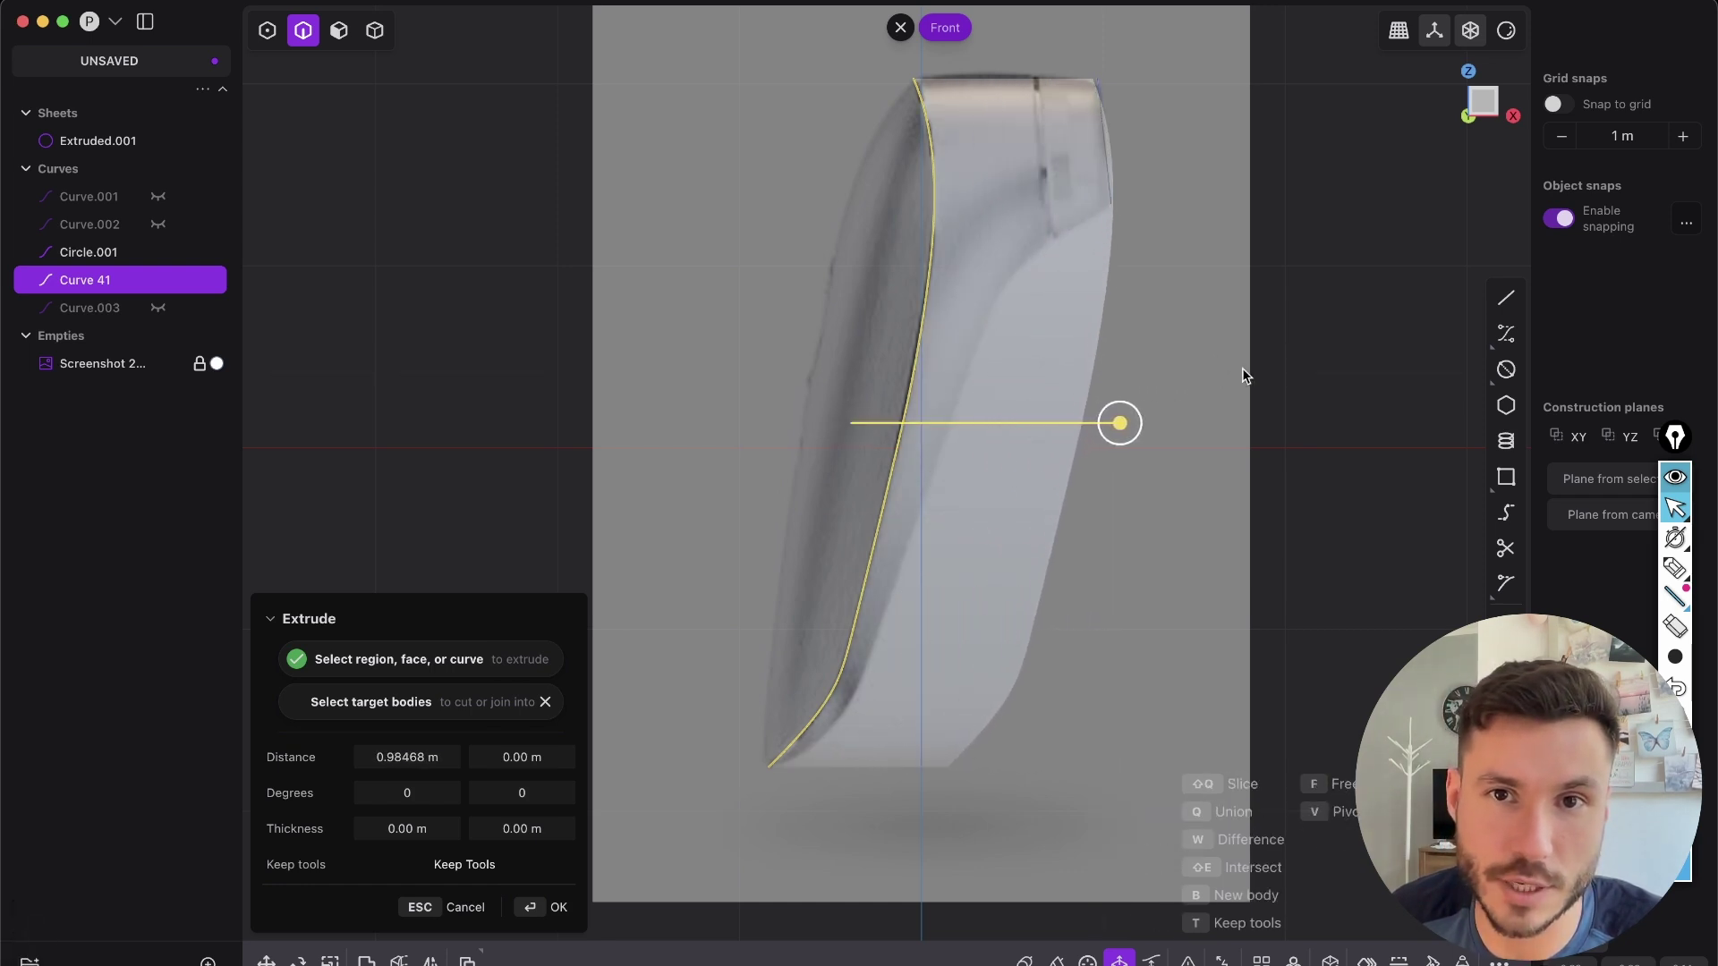
right_click(1246, 376)
- Hide the projected parting-line curve along the edge of the new extruded sheet
middle_click_drag(1135, 330, 1140, 288)
left_click(1110, 410)
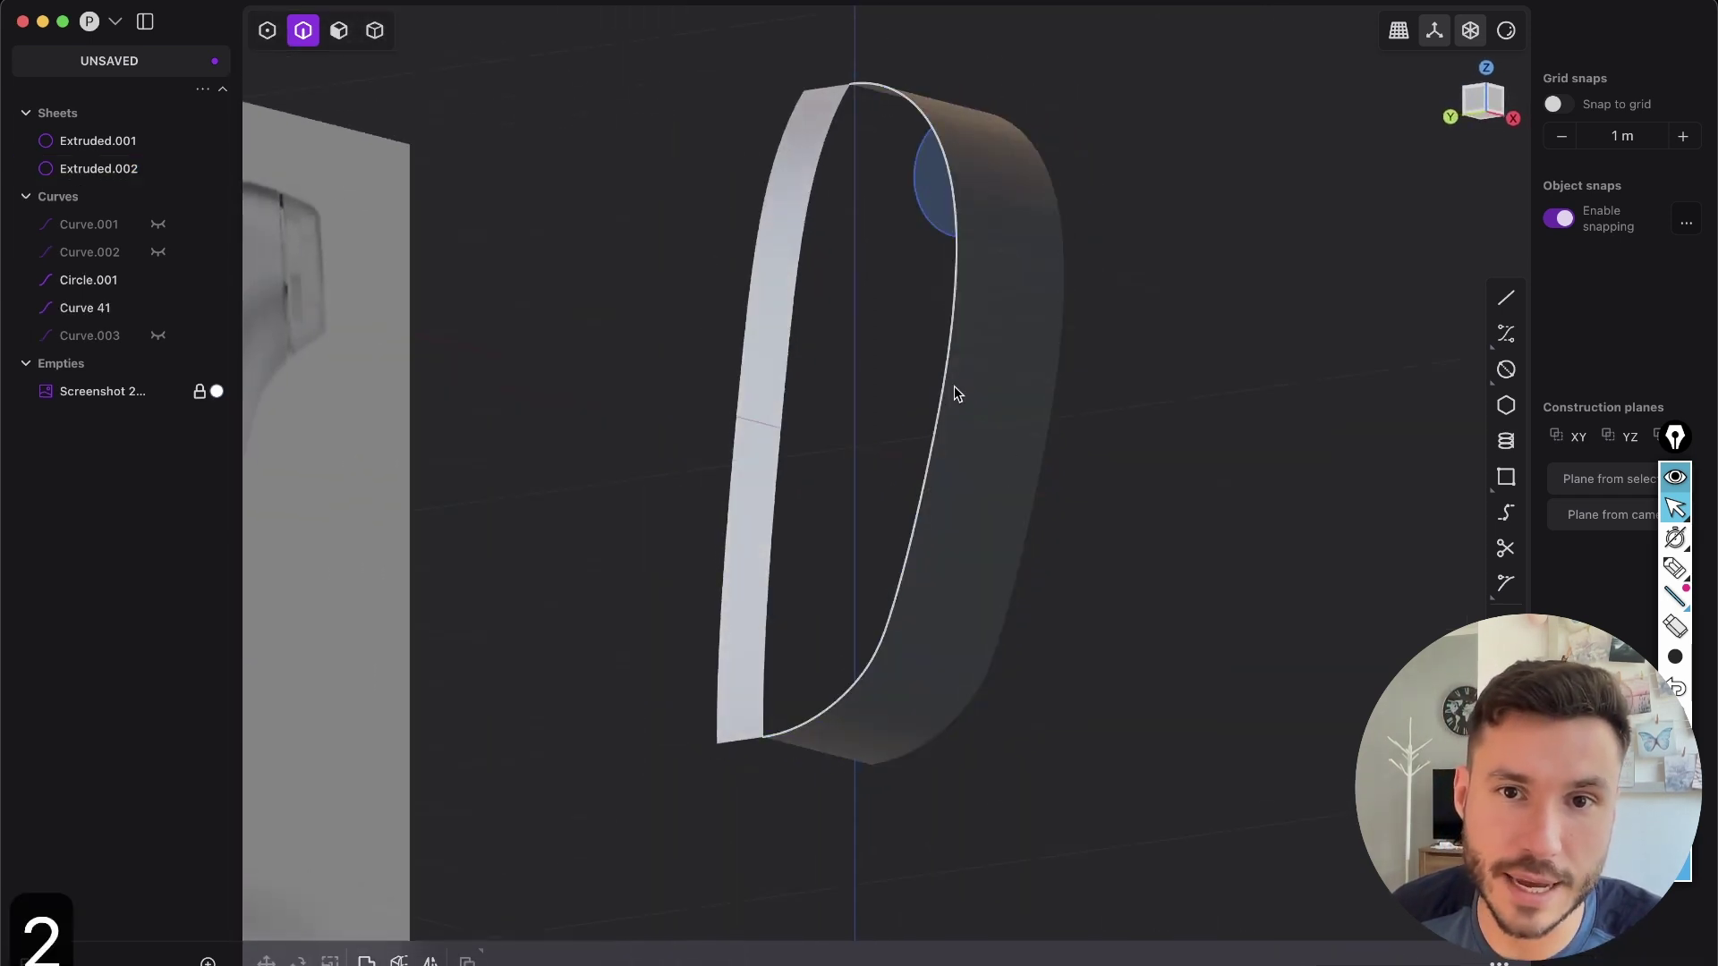
left_click(981, 403)
key("h")
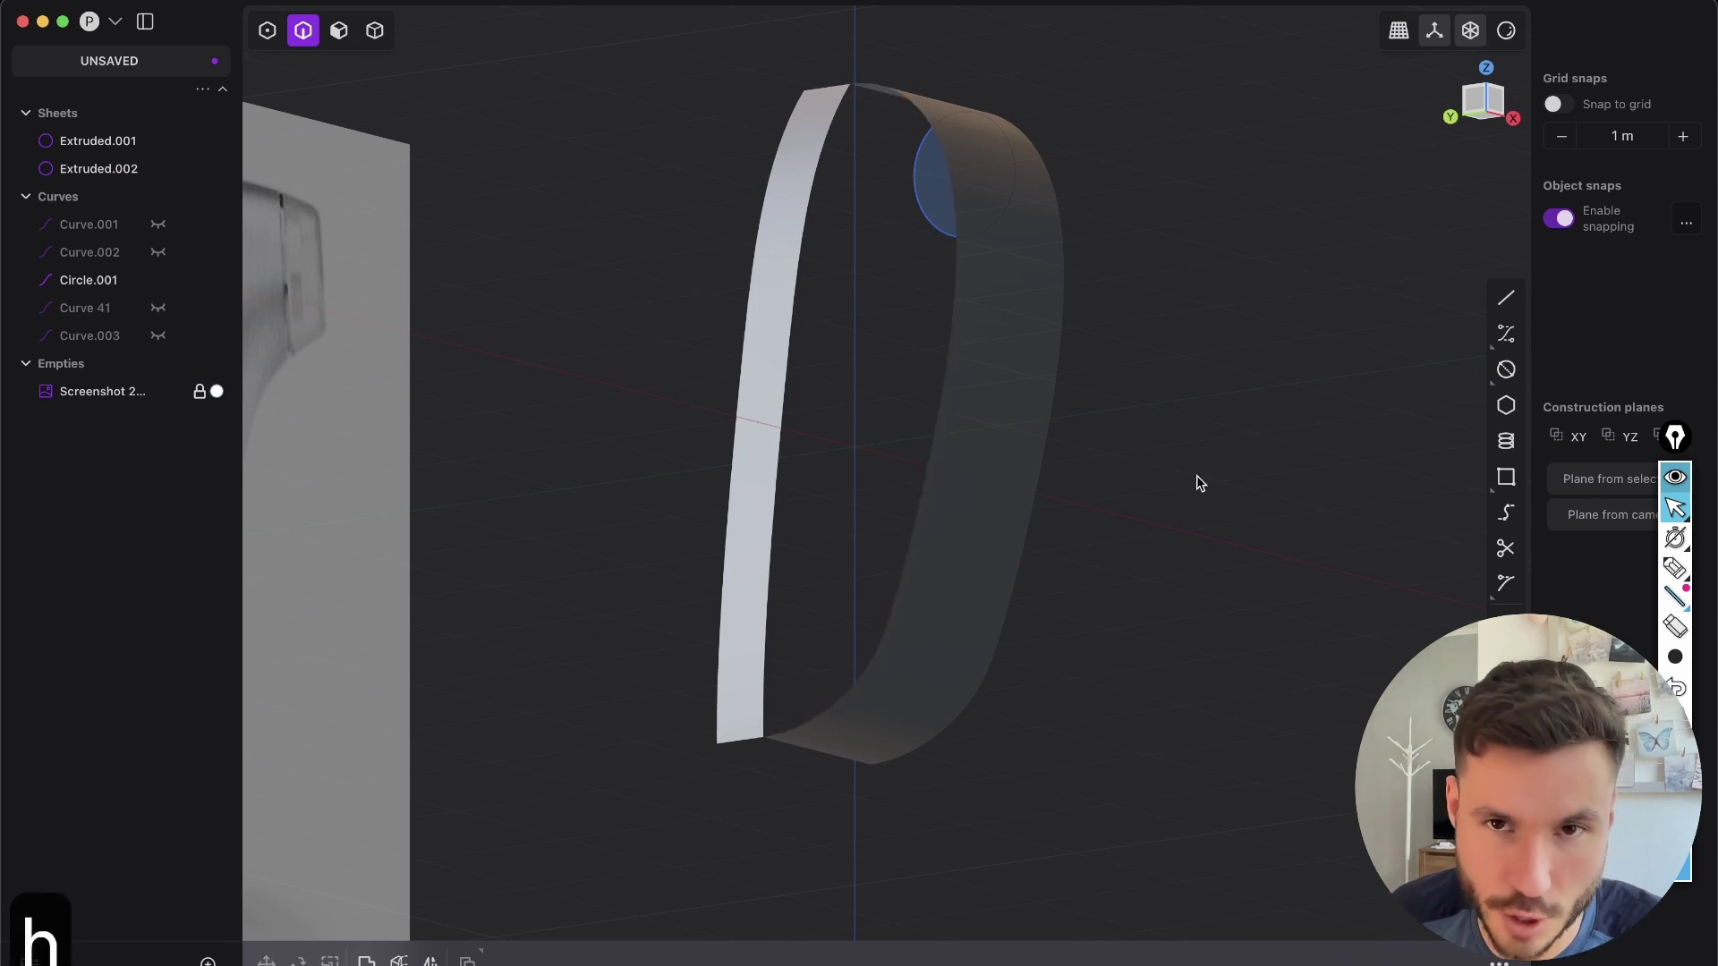
middle_click_drag(994, 323, 1028, 333)
scroll(940, 203, "up", 3)
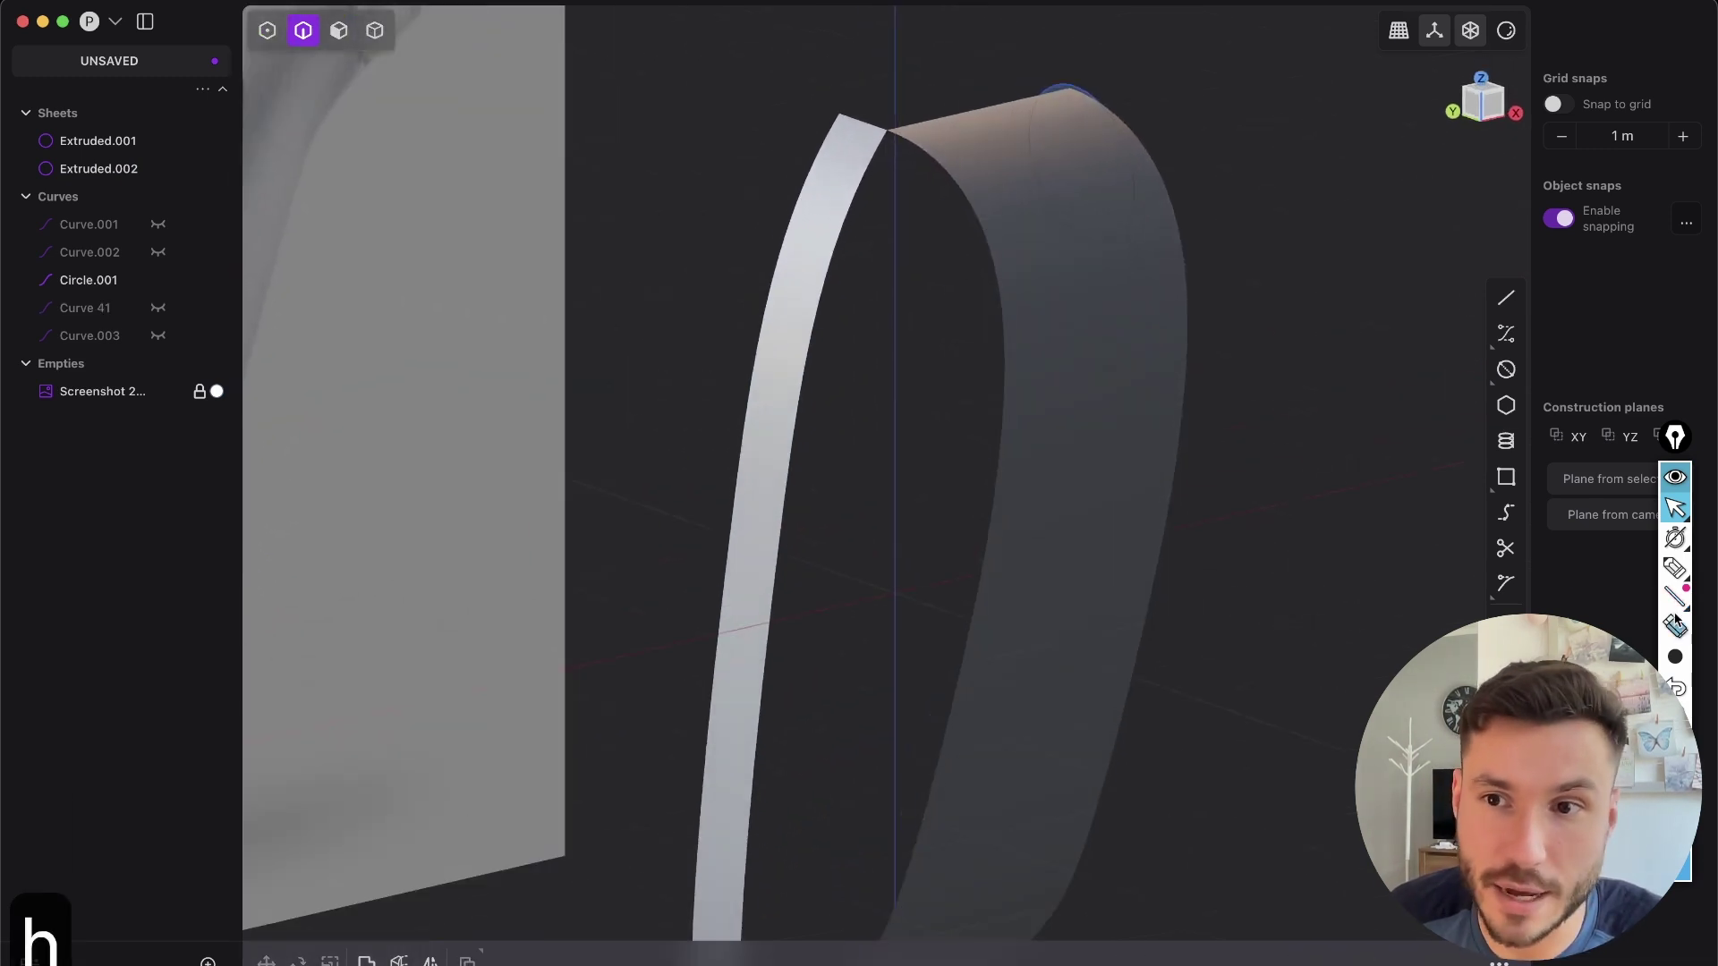
key("shift+e")
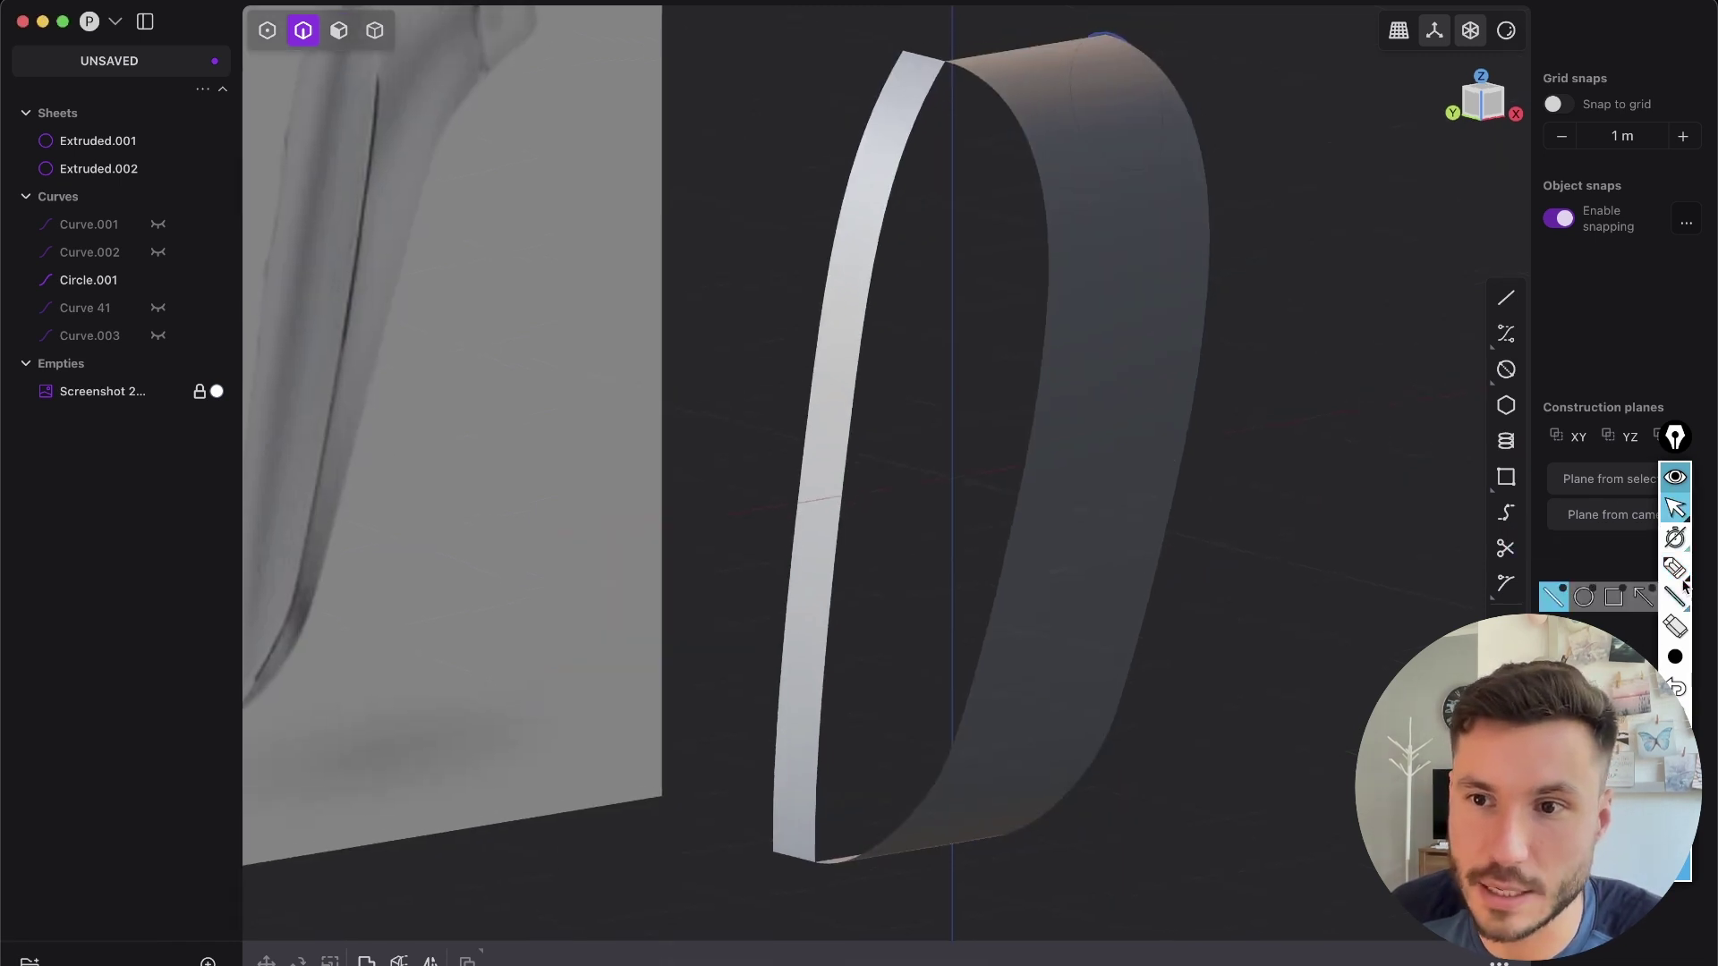
left_click(1675, 567)
left_click_drag(1043, 159, 1167, 150)
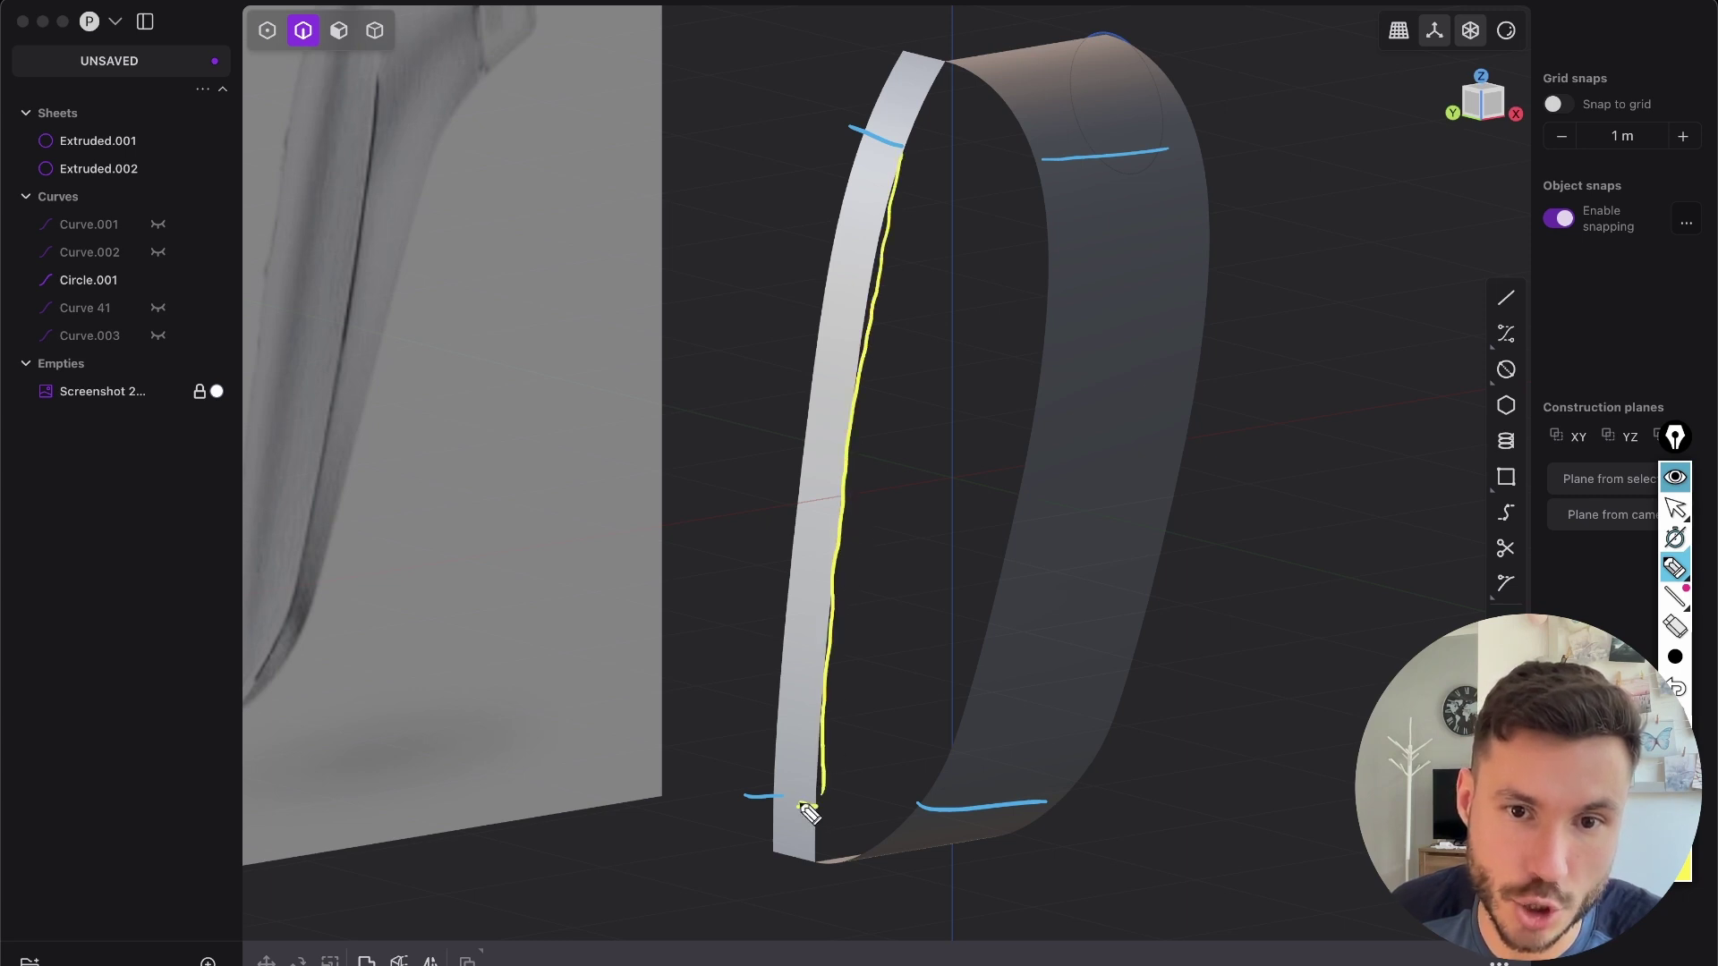
mouse_move(1035, 170)
left_mouse_down()
mouse_move(1053, 357)
mouse_move(997, 615)
left_mouse_up()
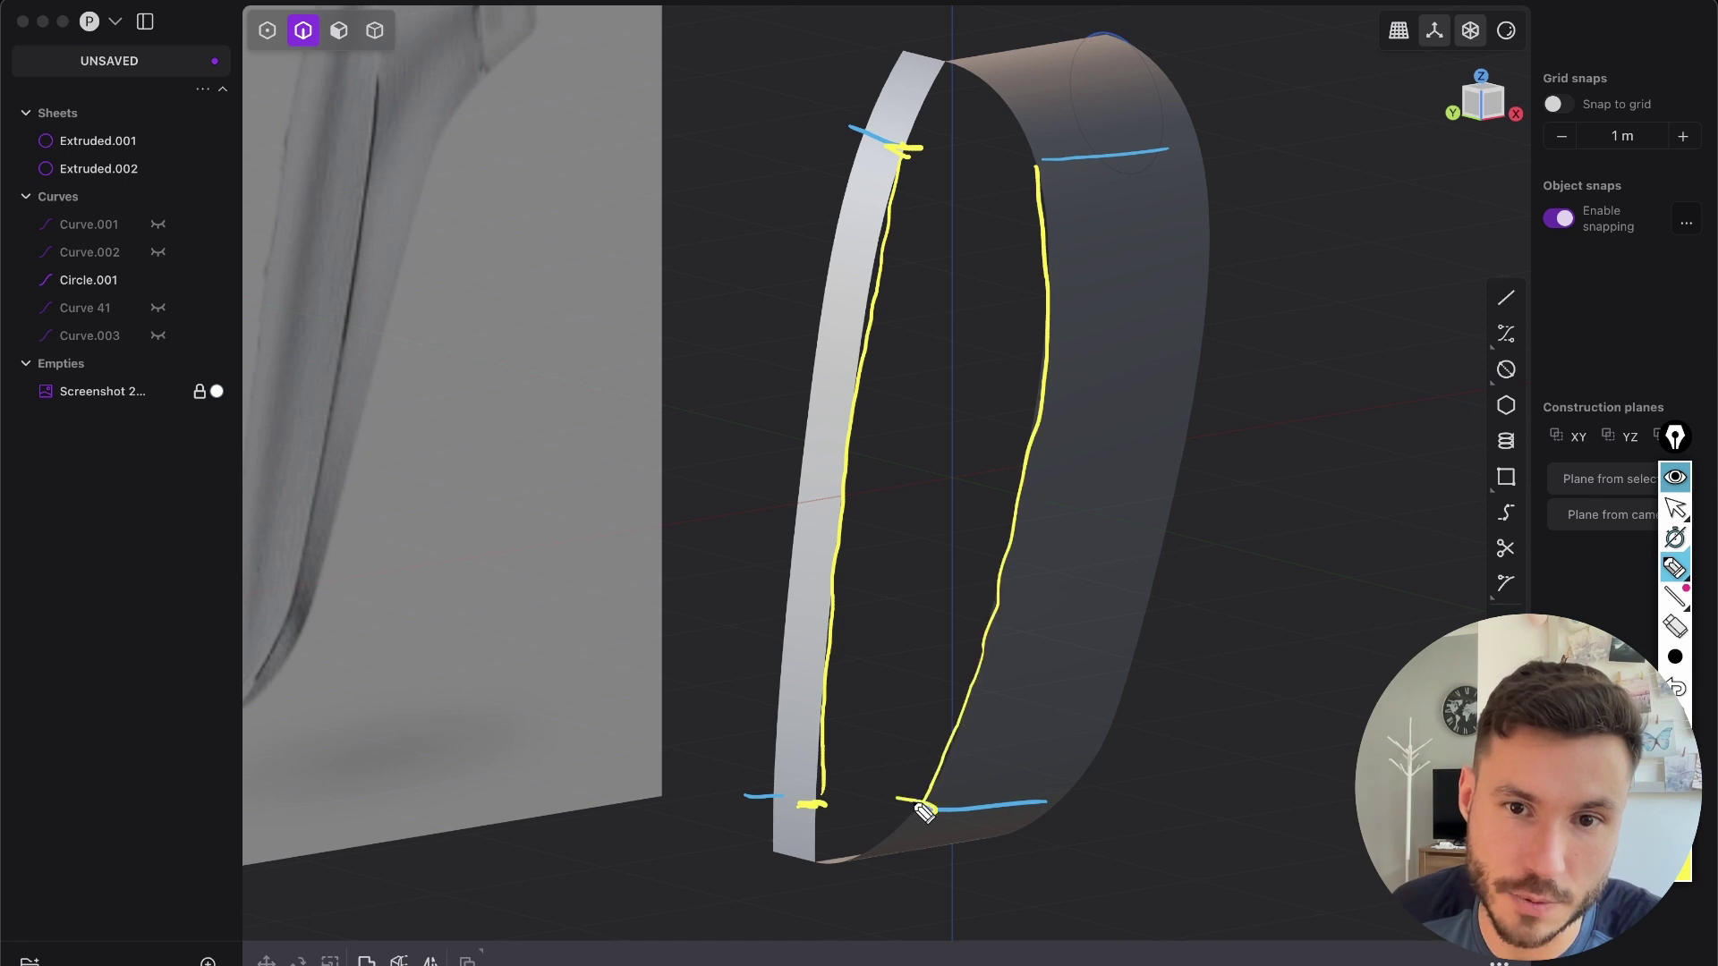
left_click_drag(950, 192, 1007, 179)
left_click_drag(899, 215, 1038, 244)
left_click_drag(886, 311, 1043, 328)
left_click_drag(862, 459, 1004, 466)
left_click_drag(852, 539, 988, 541)
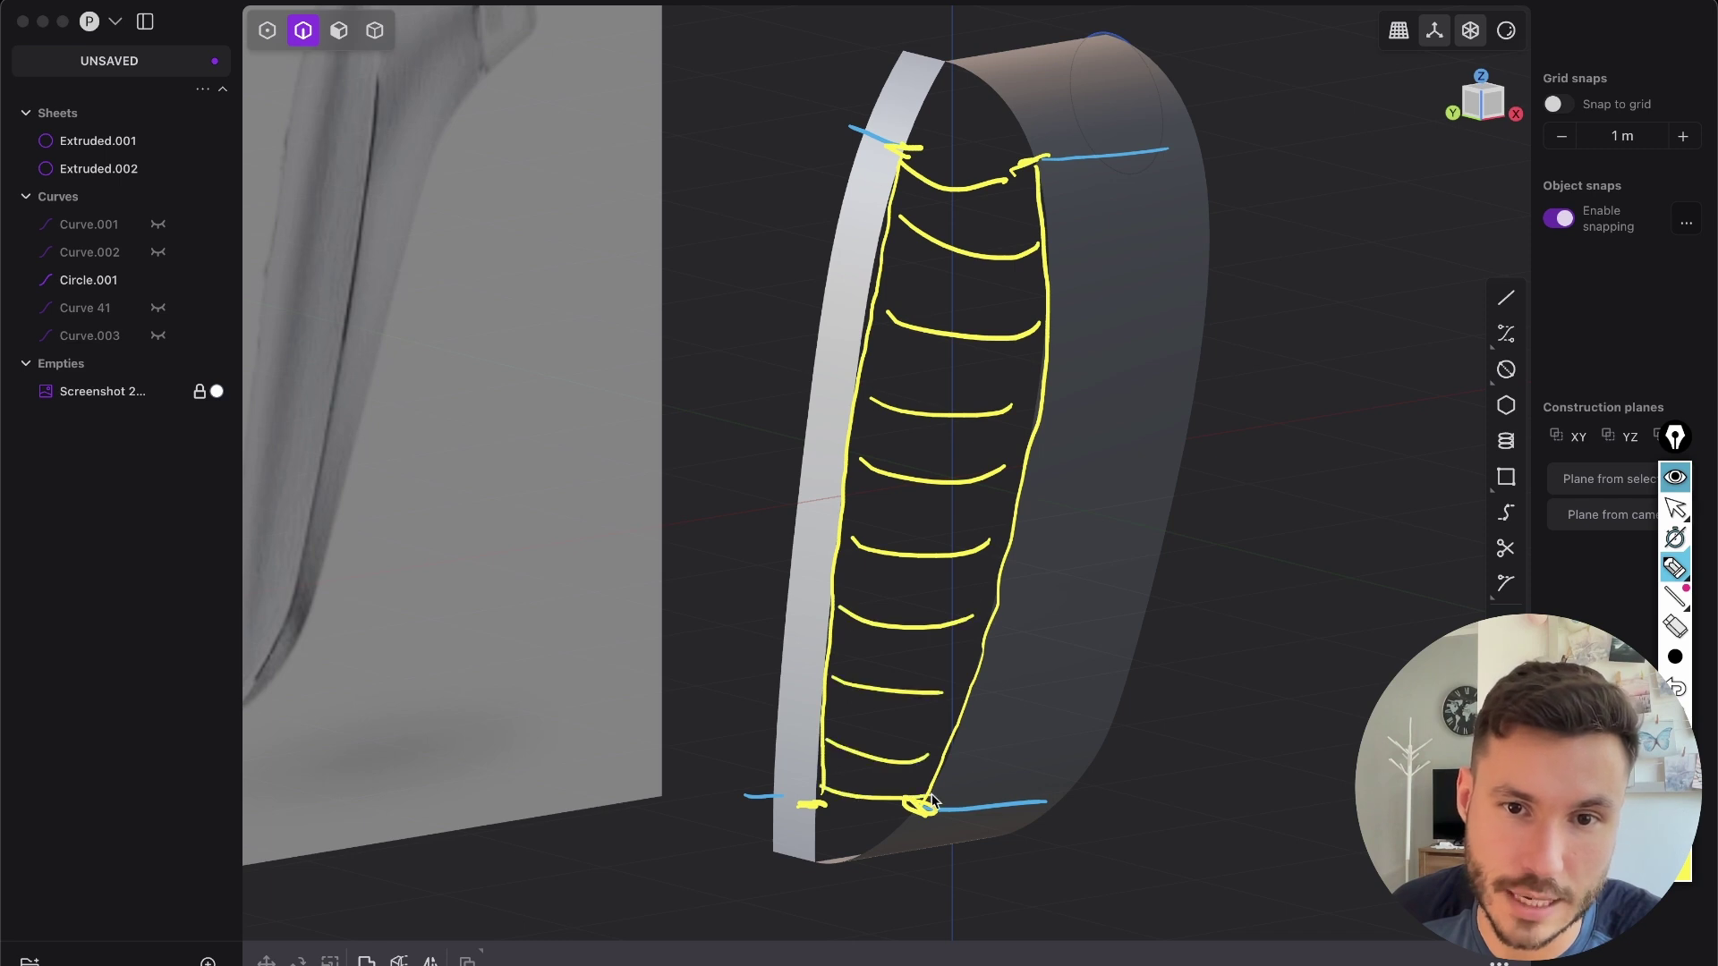
left_click_drag(821, 836, 829, 816)
left_click_drag(964, 99, 982, 94)
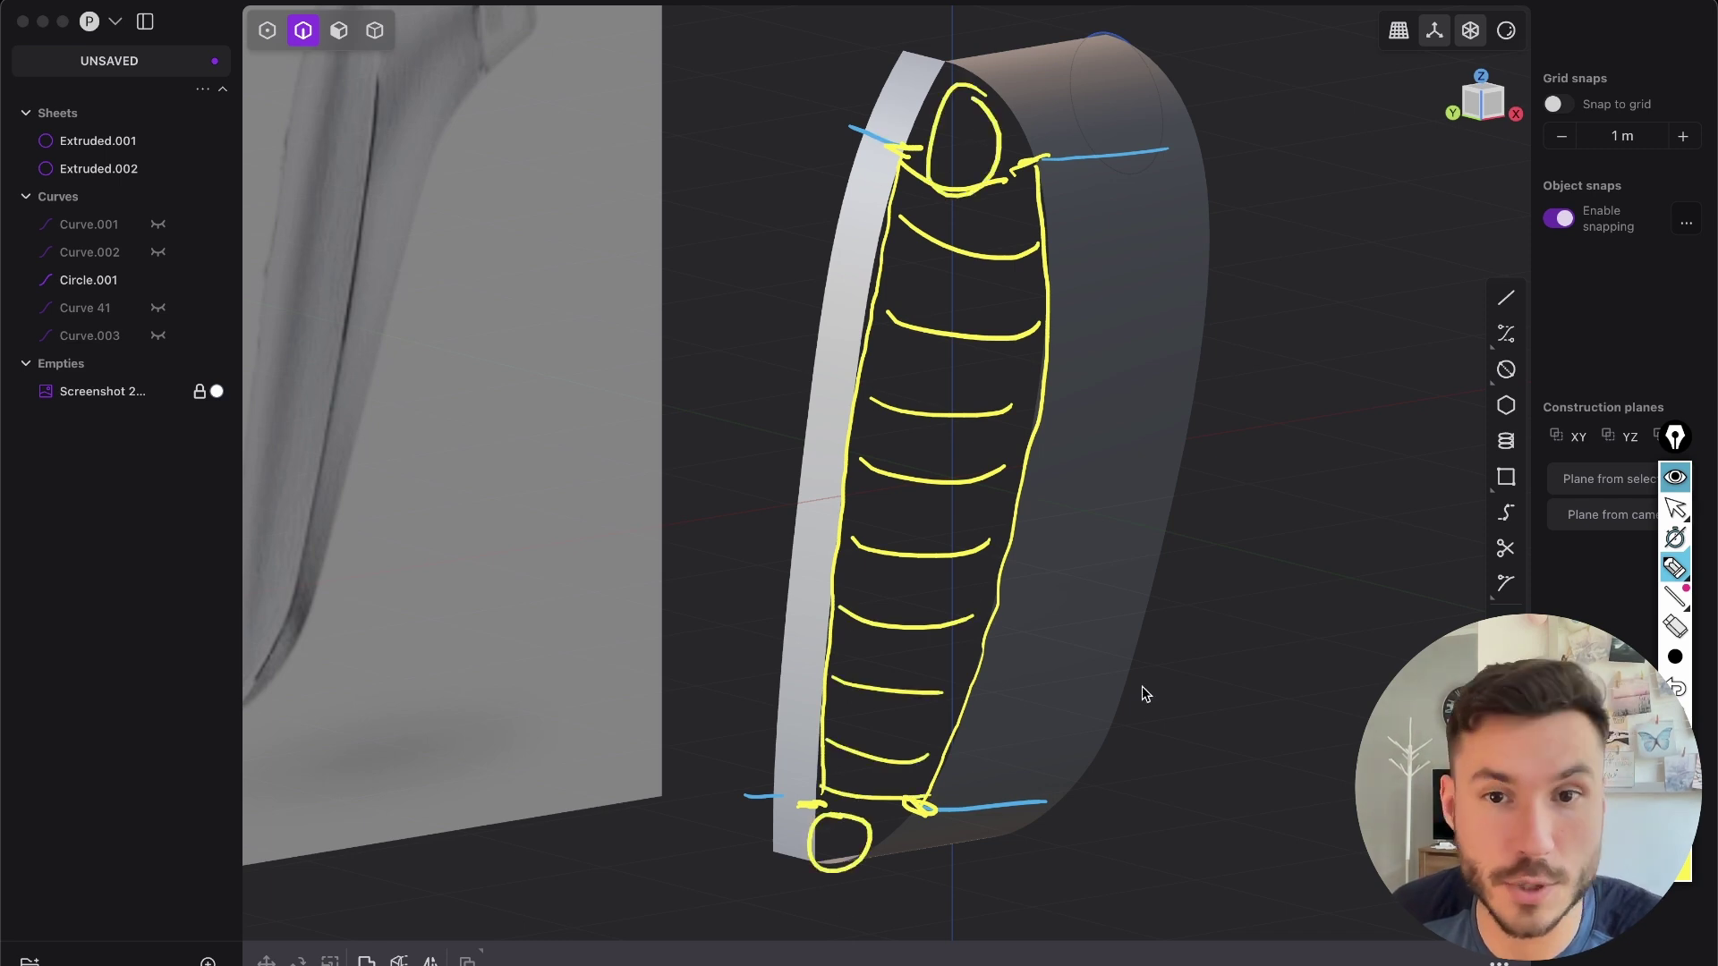
left_click(1674, 716)
mouse_move(1680, 510)
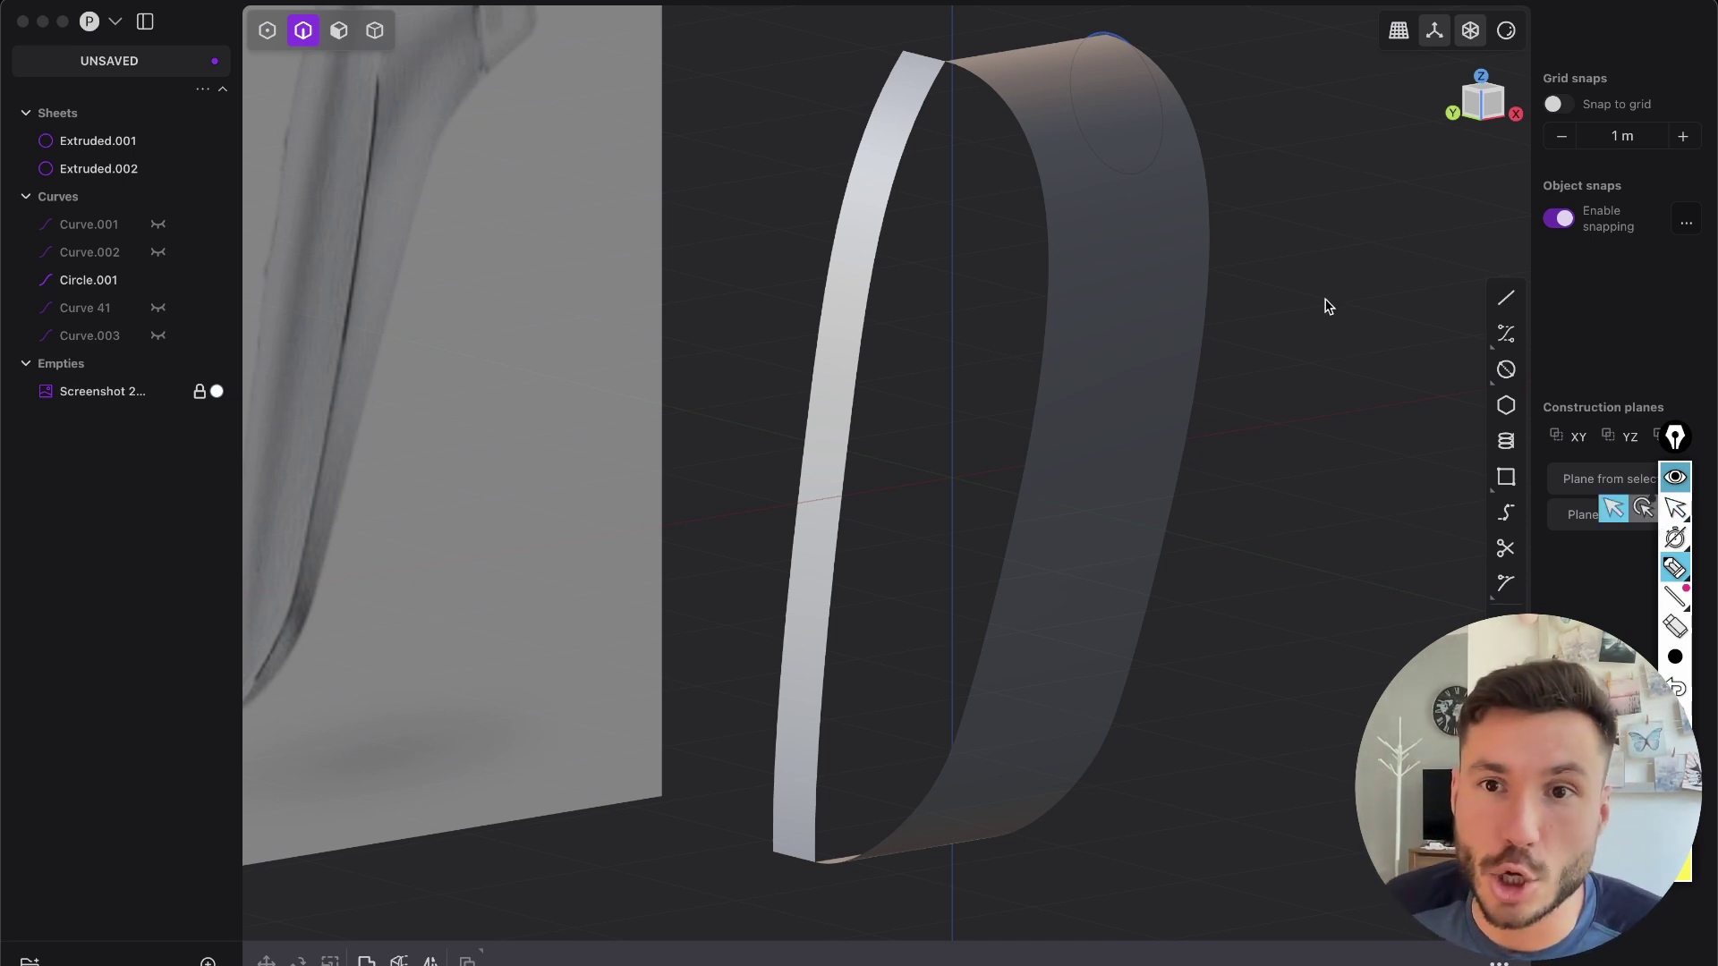
- Show the model edges and split the wide curved sheet's face with an Isoparam cut near its upper end
key("shift+e")
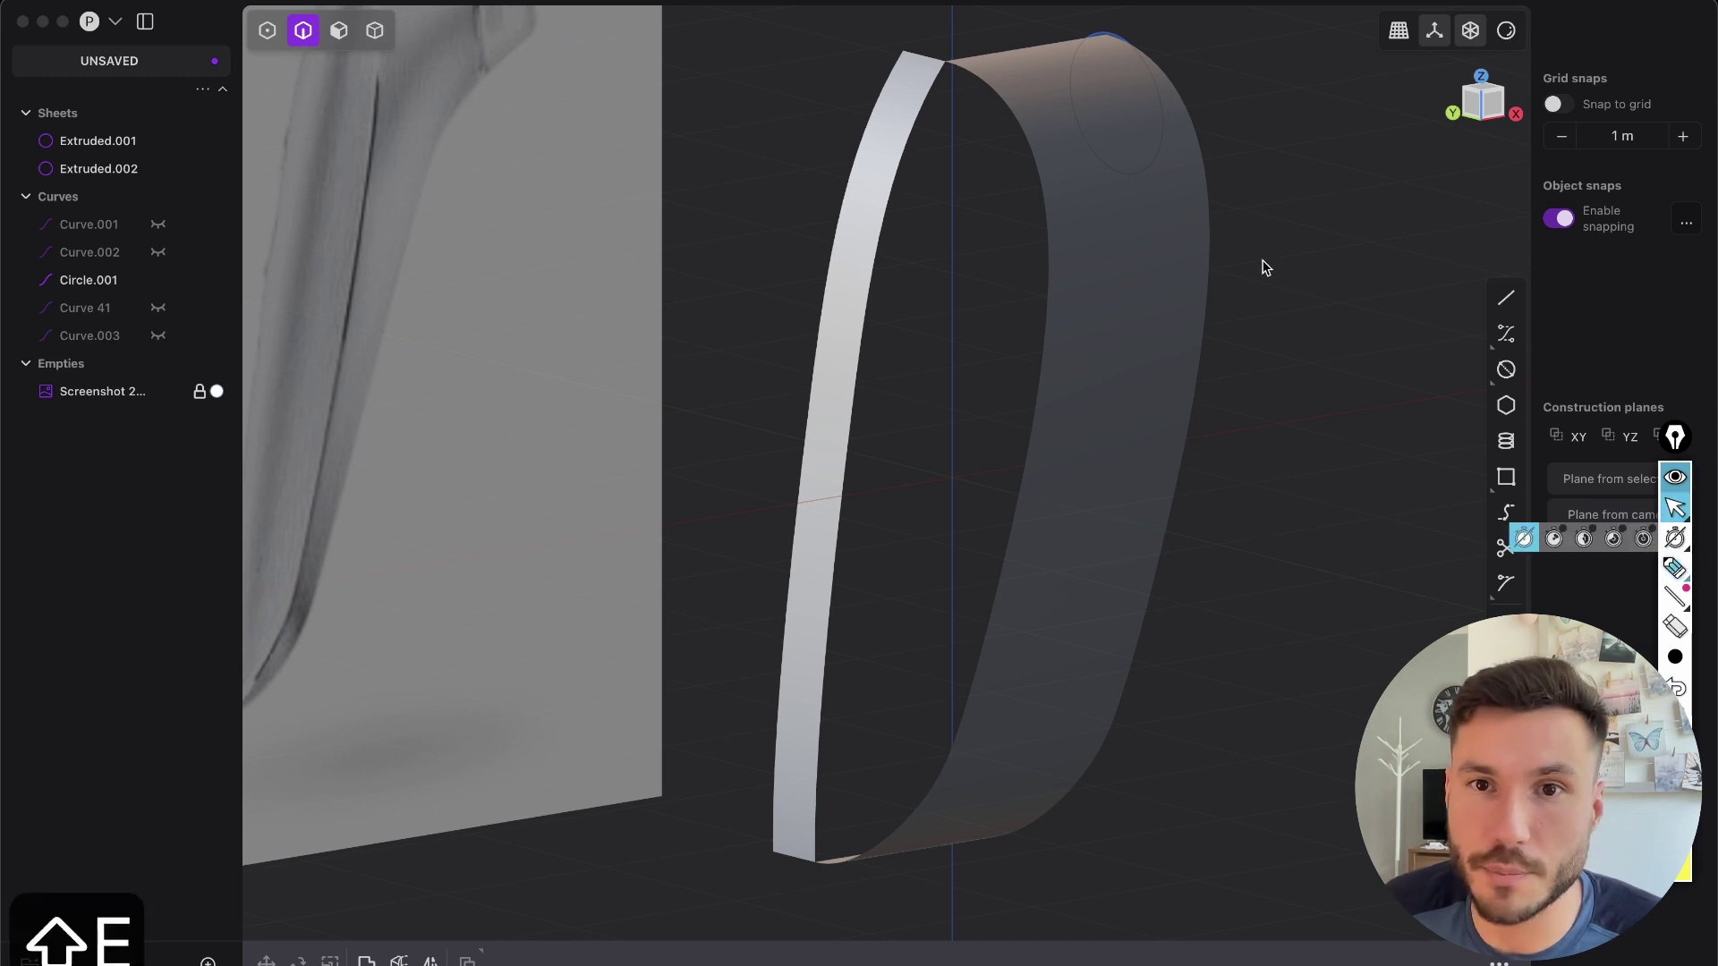
key("3")
left_click(1151, 223)
middle_click_drag(1105, 223, 1128, 468, "shift")
key("shift+e")
key("3")
left_click(1143, 295)
type("fiso")
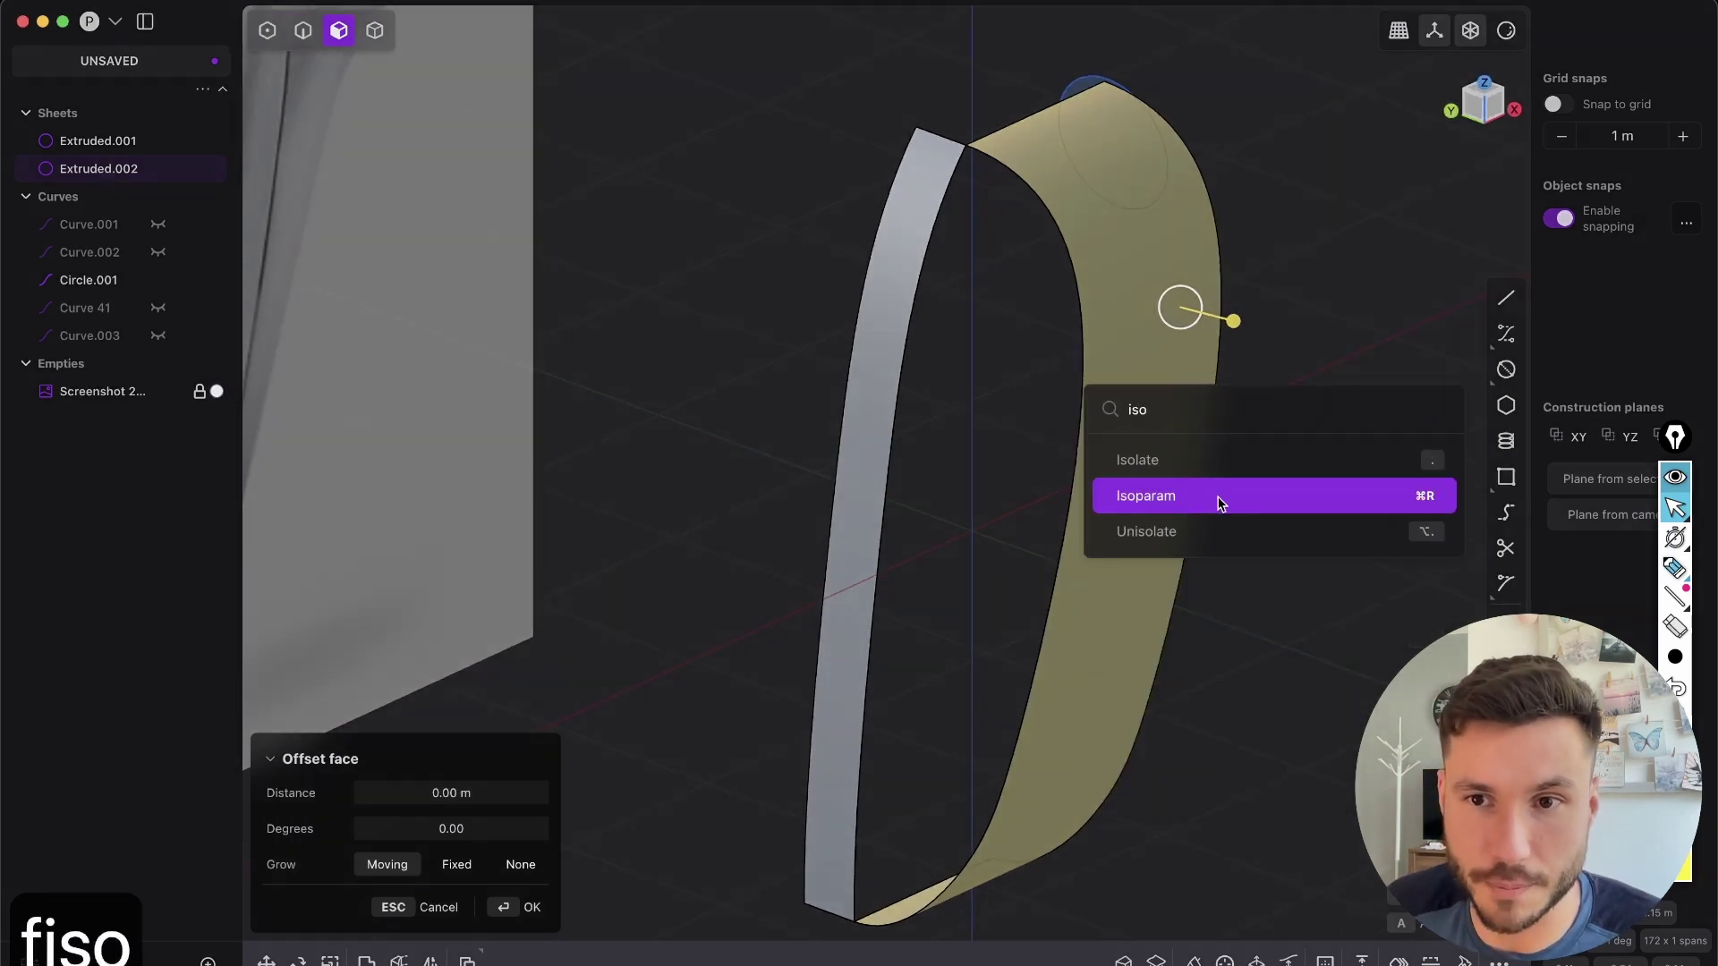
key("Escape")
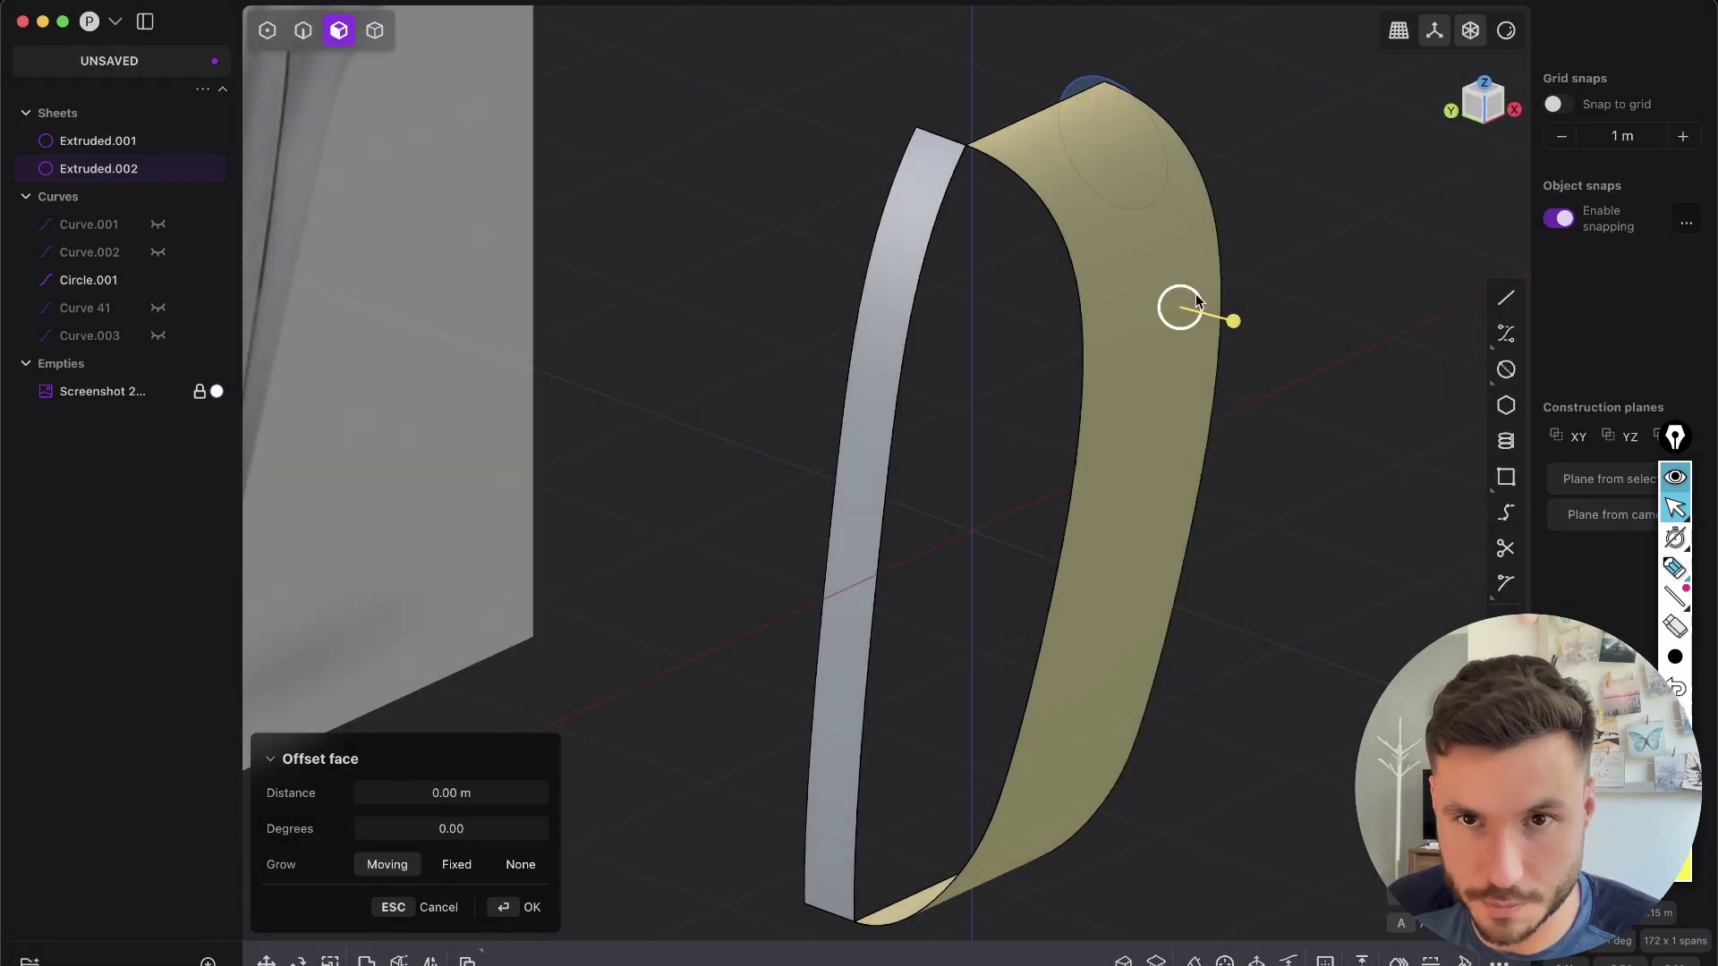
key("super+r")
middle_click_drag(1107, 311, 1040, 231)
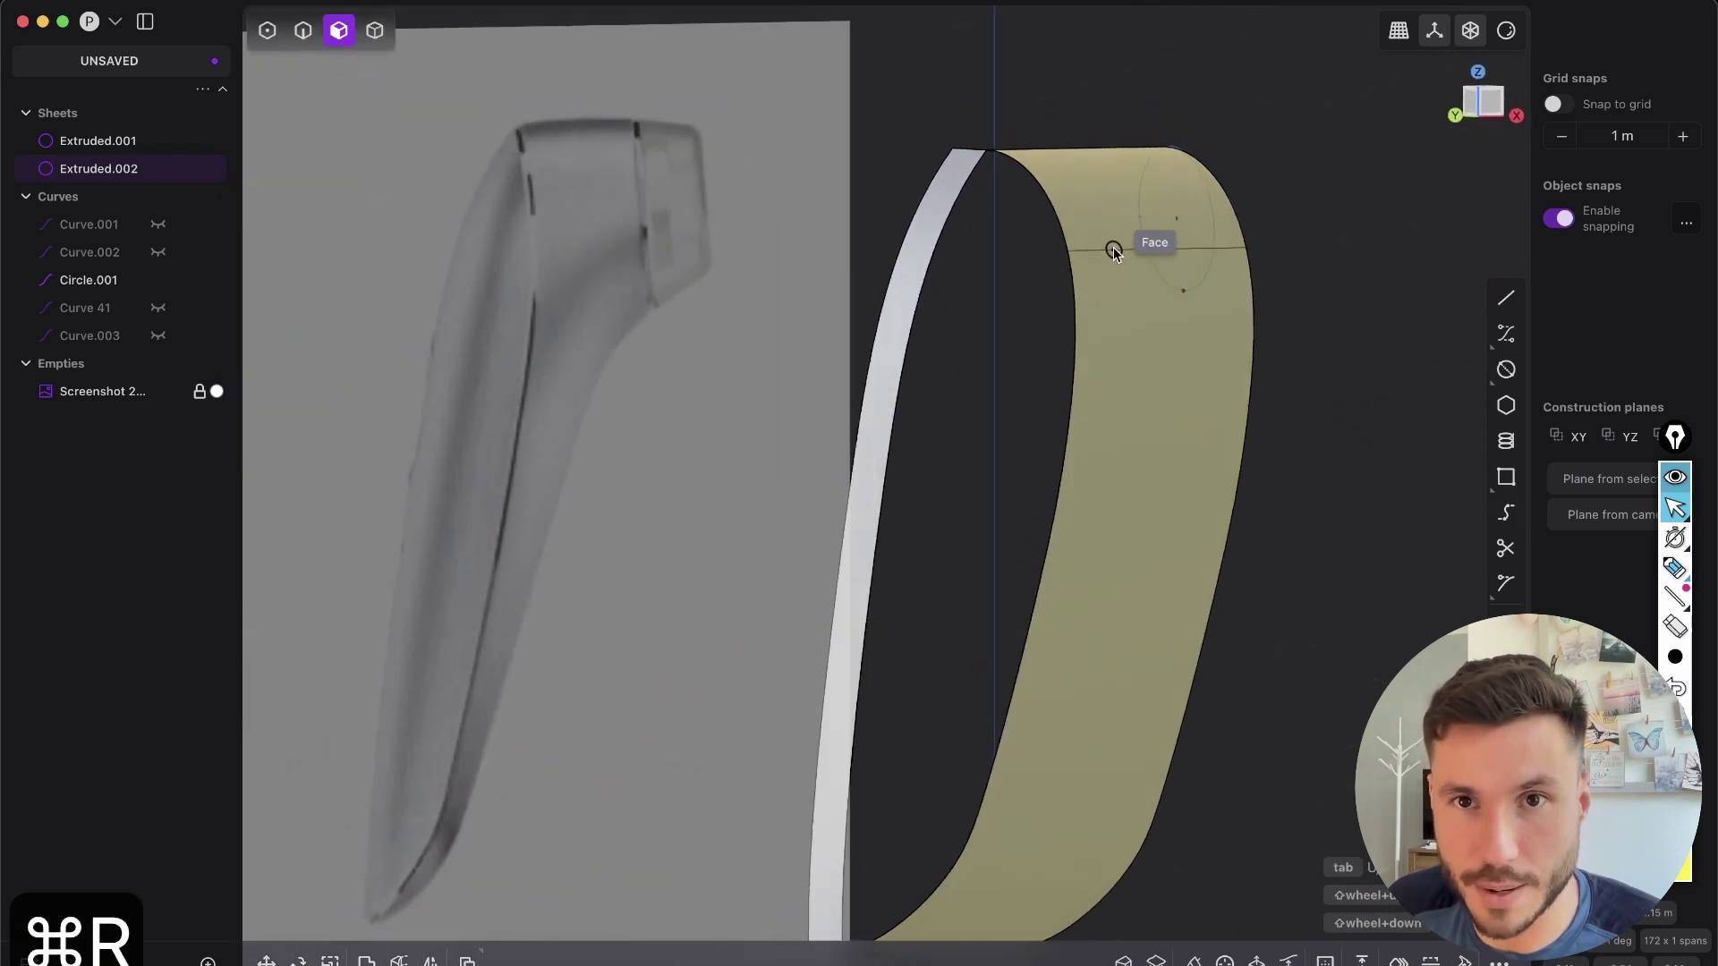
left_click(1112, 246)
- Split the wide curved sheet's face with a second Isoparam cut near its lower end and select the middle inner edge
middle_click_drag(1171, 558, 1176, 269, "shift")
left_click(1053, 609)
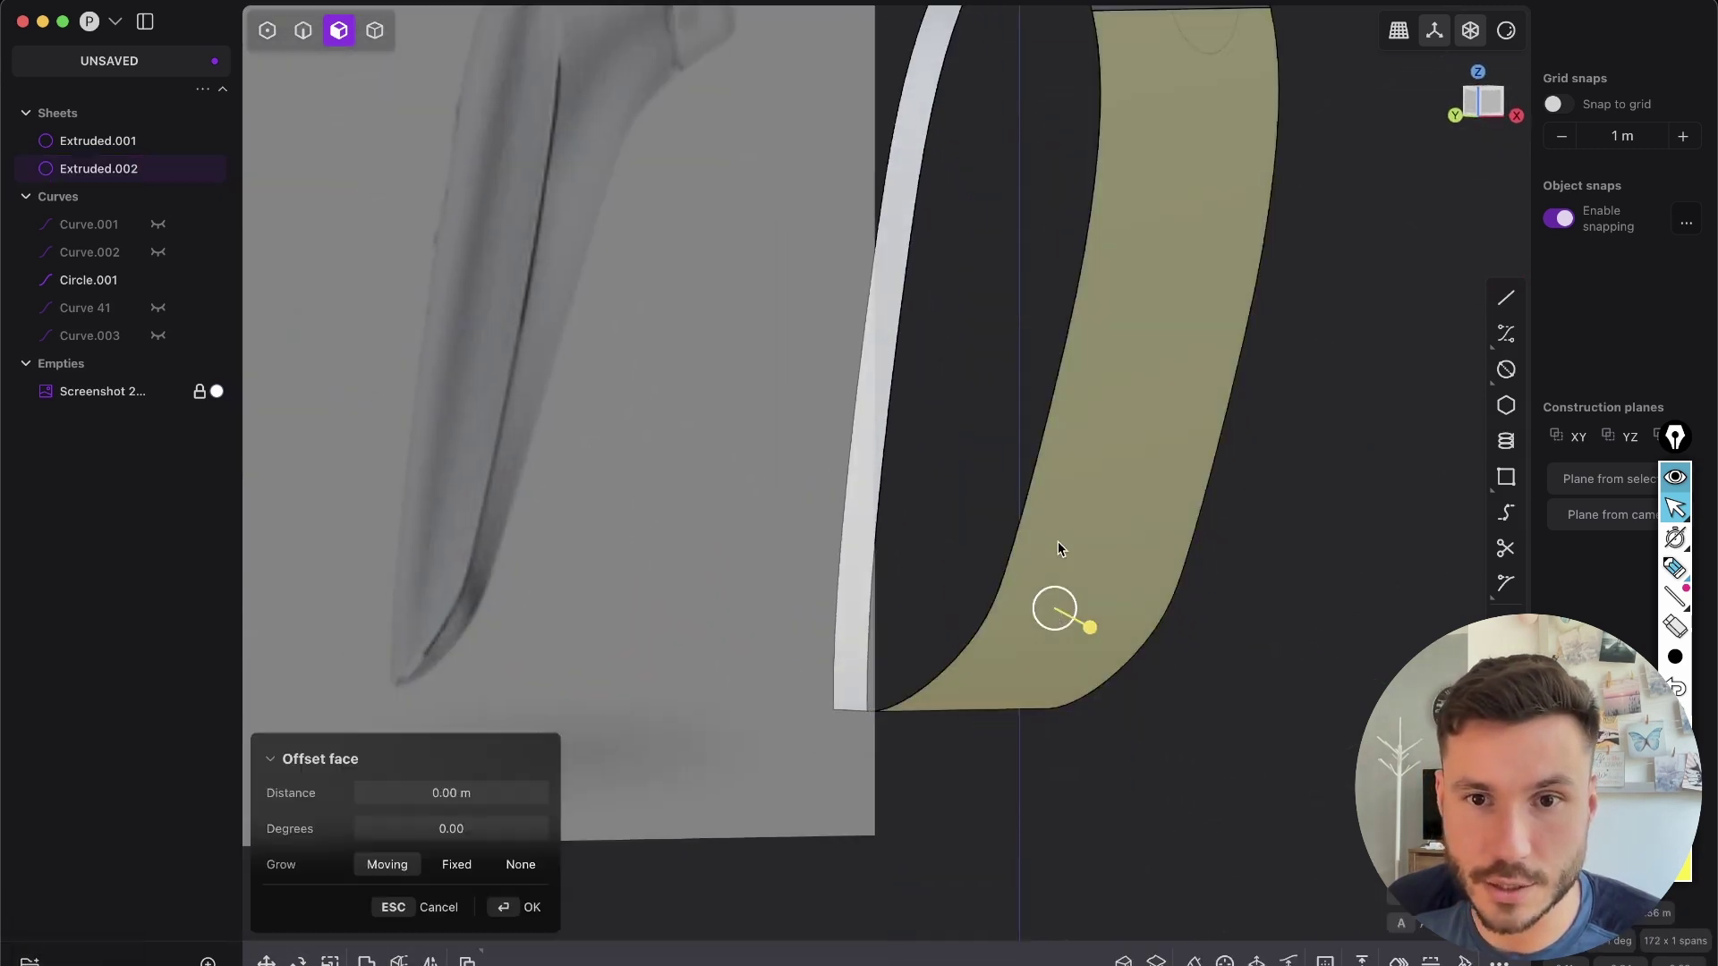
middle_click_drag(1055, 611, 1108, 414)
key("super+r")
left_click(1038, 603)
middle_click_drag(1038, 603, 1070, 214)
key("2")
left_click(1080, 450)
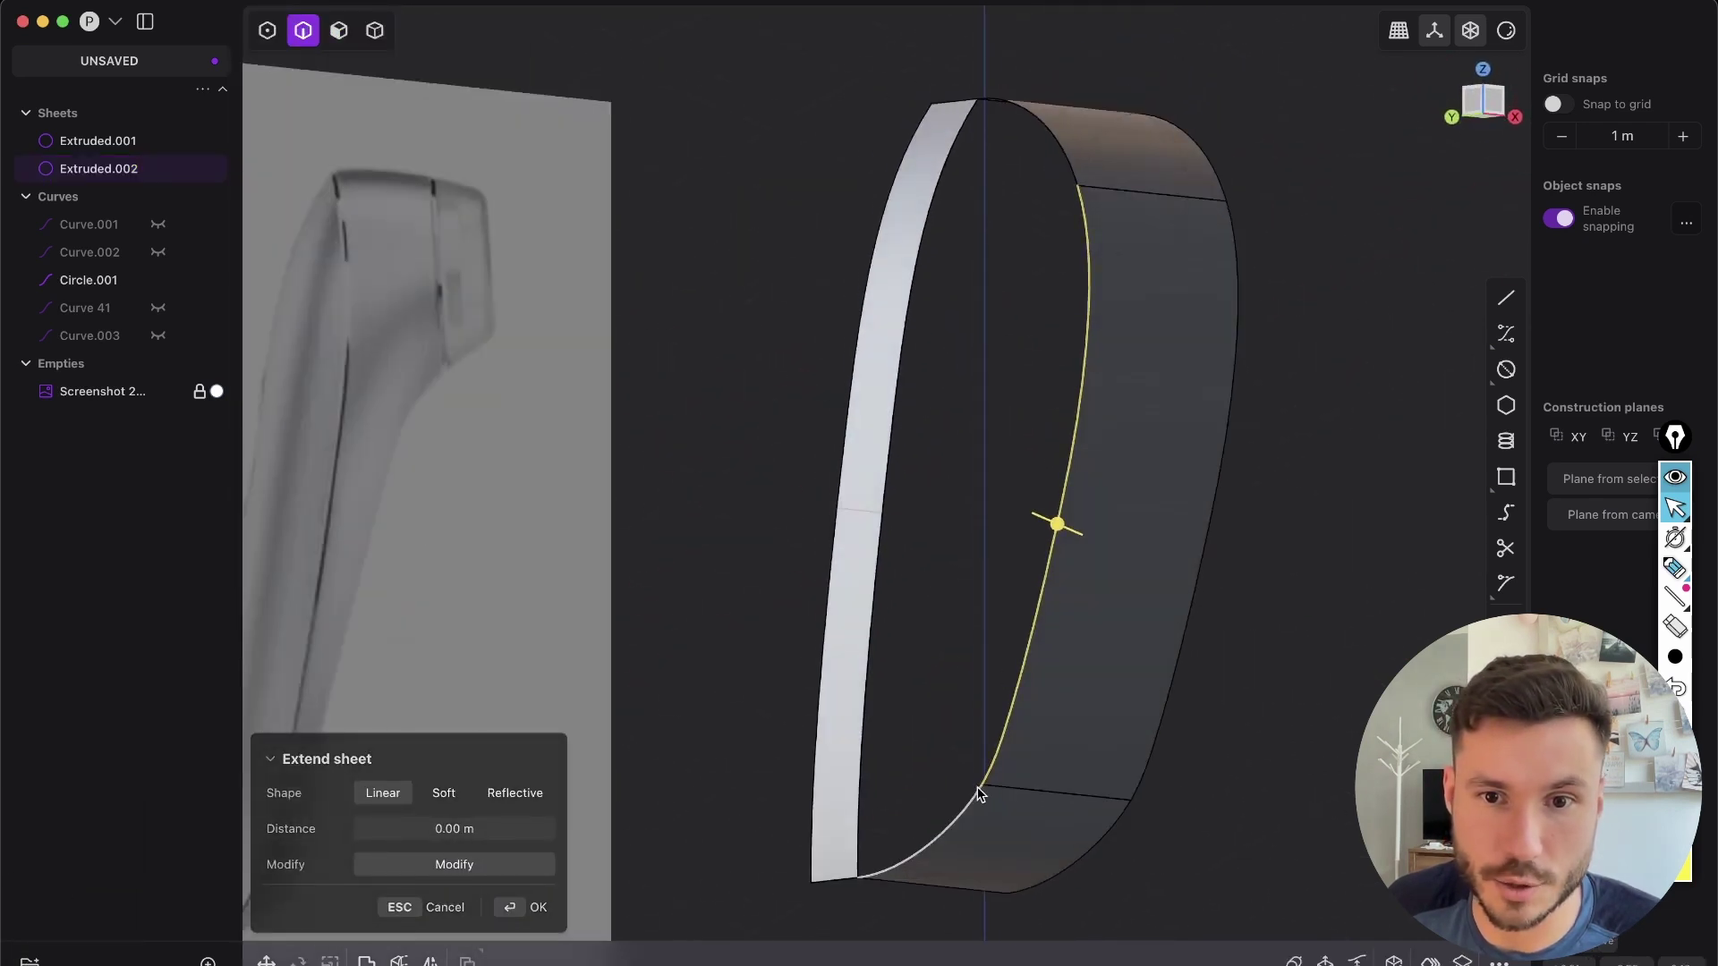
- Split the narrow strip with an Isoparam cut near its upper end, roughly level with the wide sheet's upper cut
middle_click_drag(1043, 660, 951, 267)
key("3")
left_click(901, 200)
middle_click_drag(828, 347, 993, 236)
key("super+r")
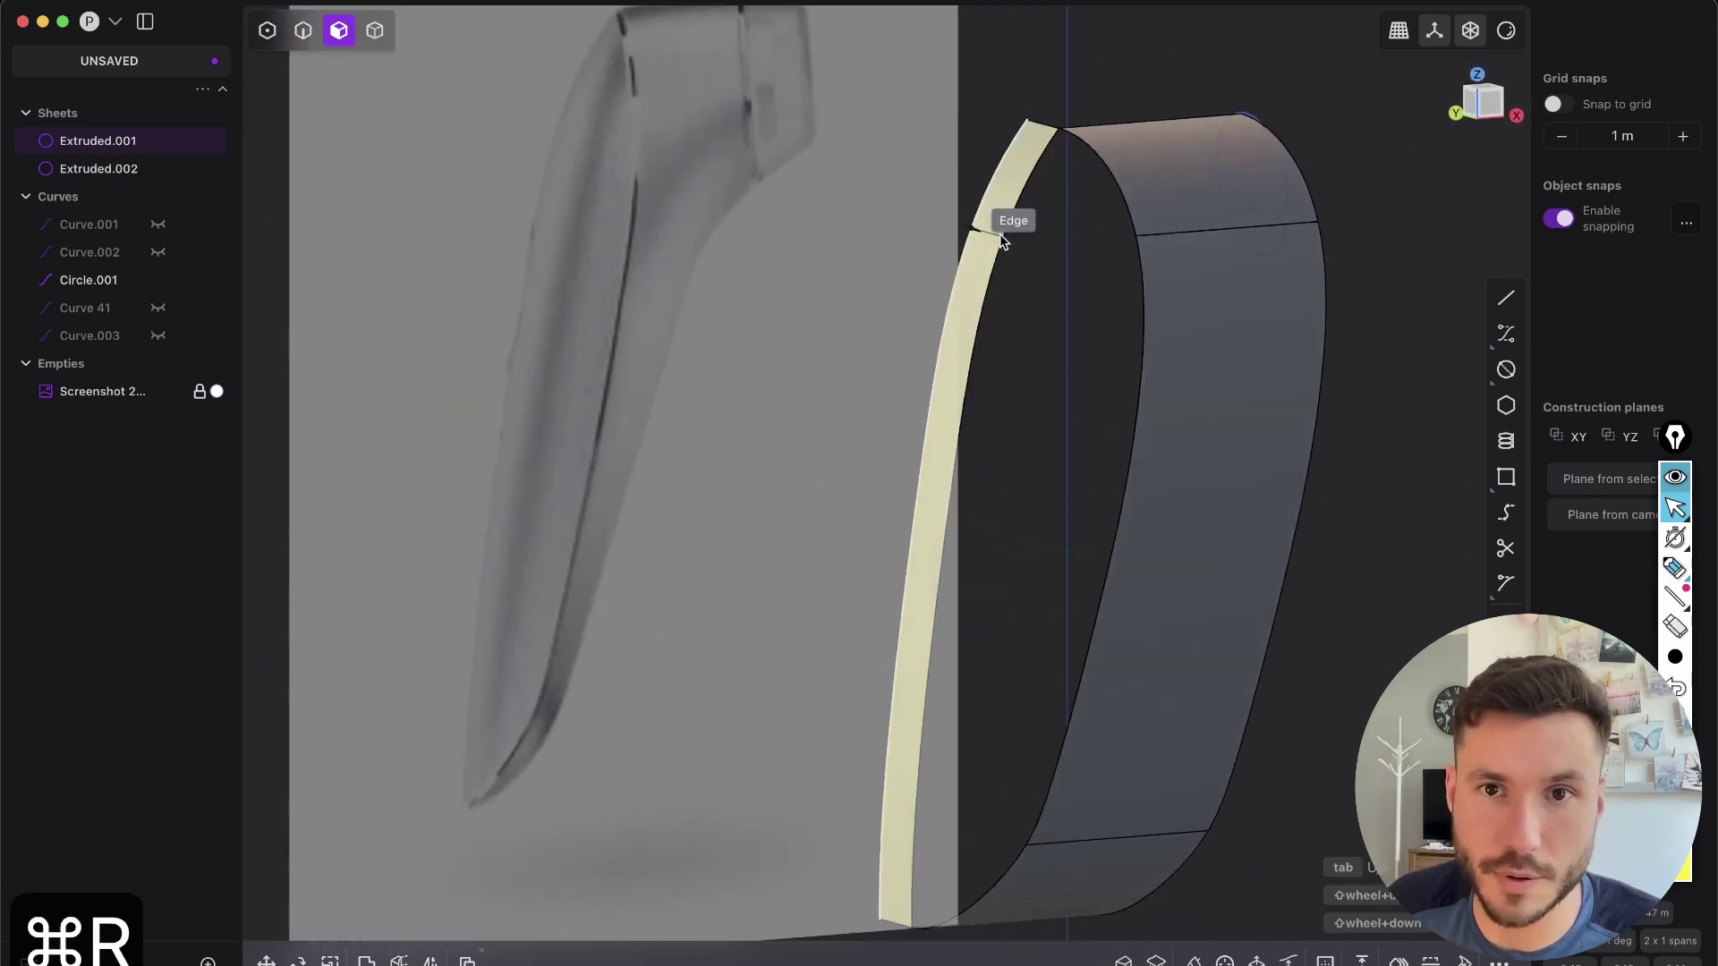
double_click(1006, 231)
- Split the narrow strip with an Isoparam cut near its lower end, level with the wide sheet's lower cut
middle_click_drag(1203, 358, 1177, 386)
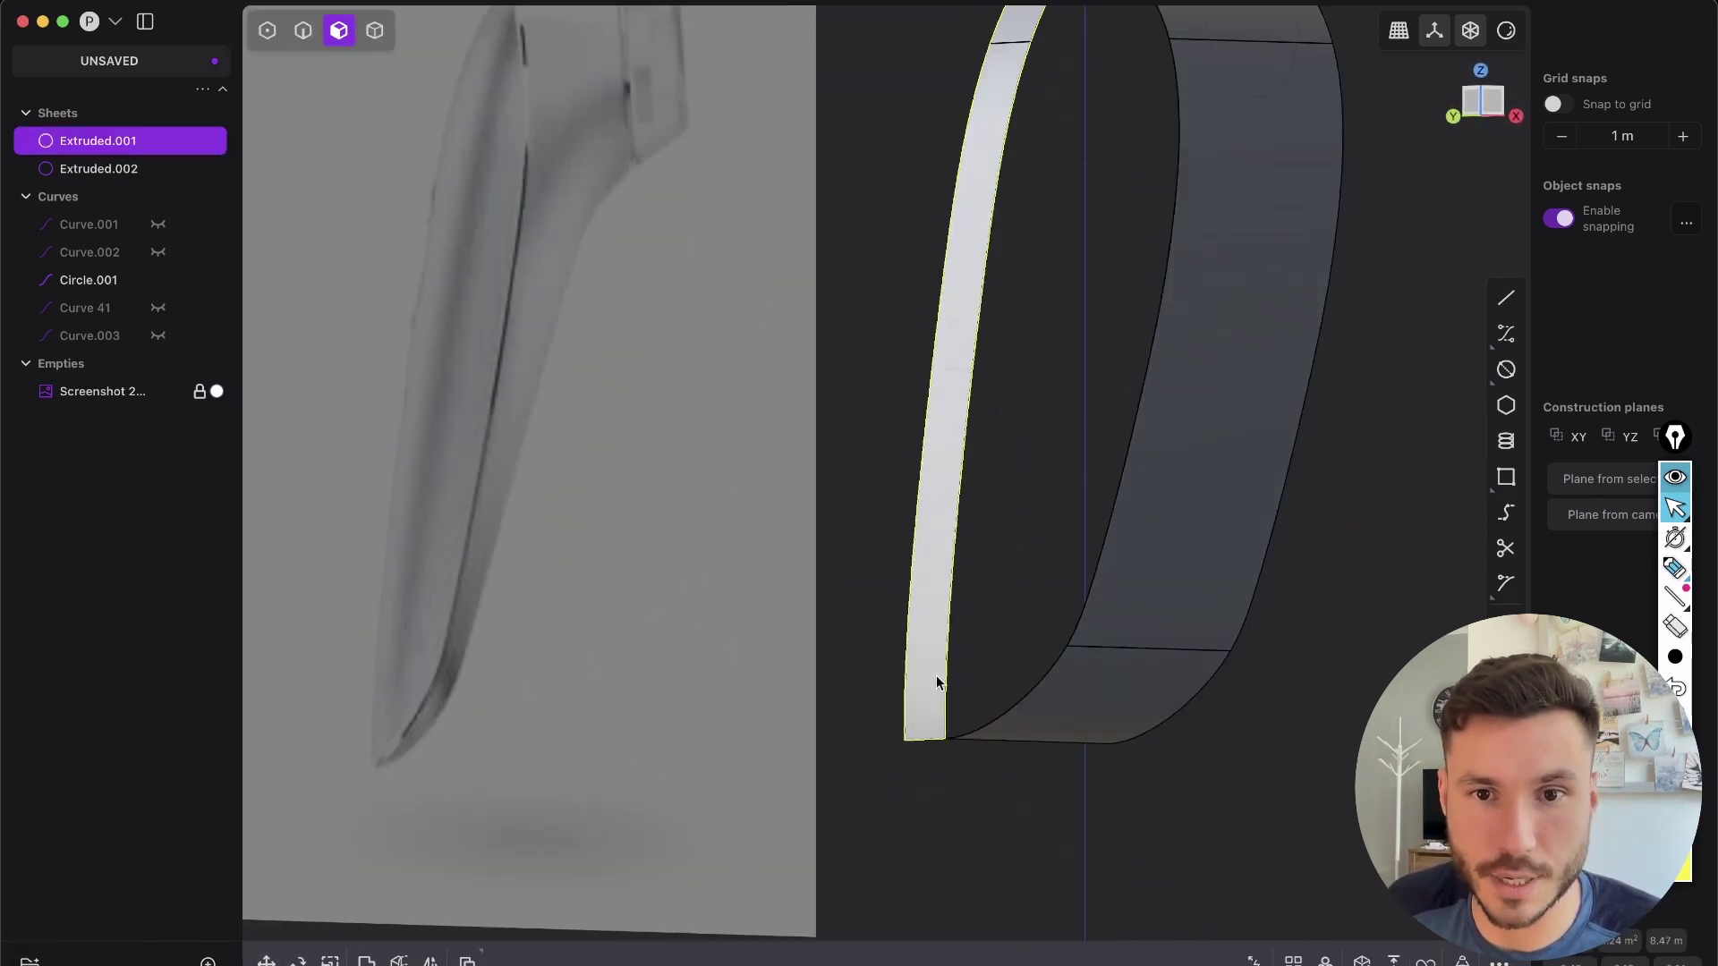
left_click(923, 652)
key("super+r")
key("Escape")
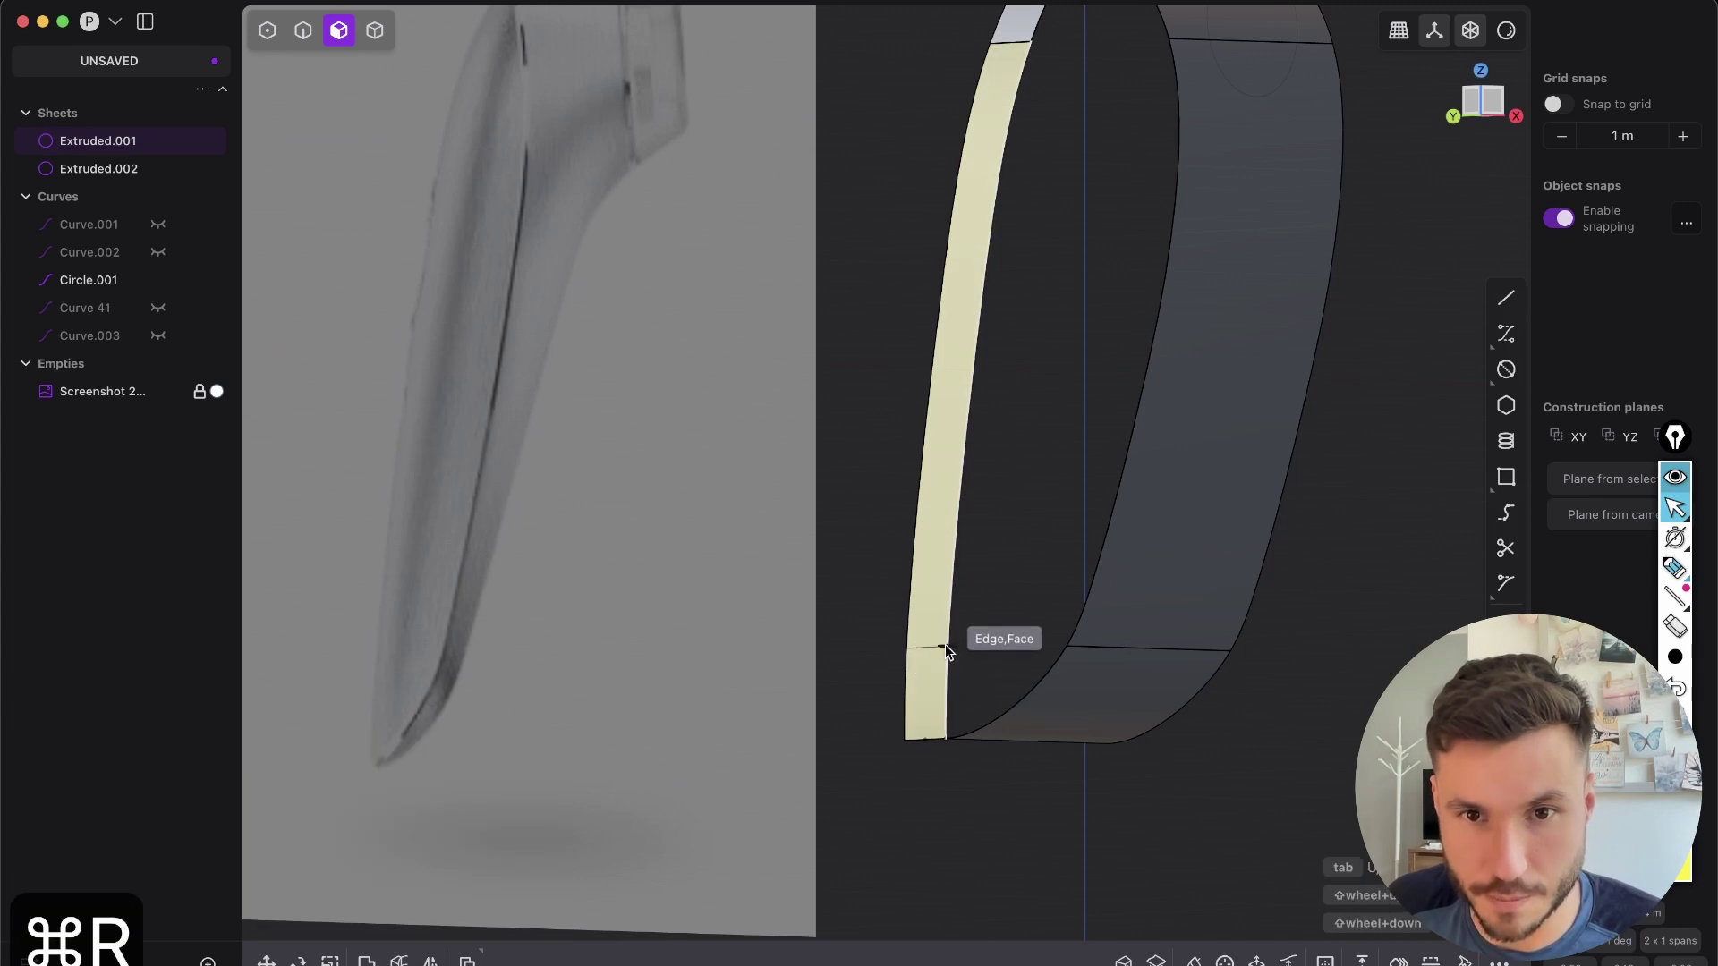
left_click(946, 646)
key("2")
middle_click_drag(1246, 491, 1165, 635, "shift")
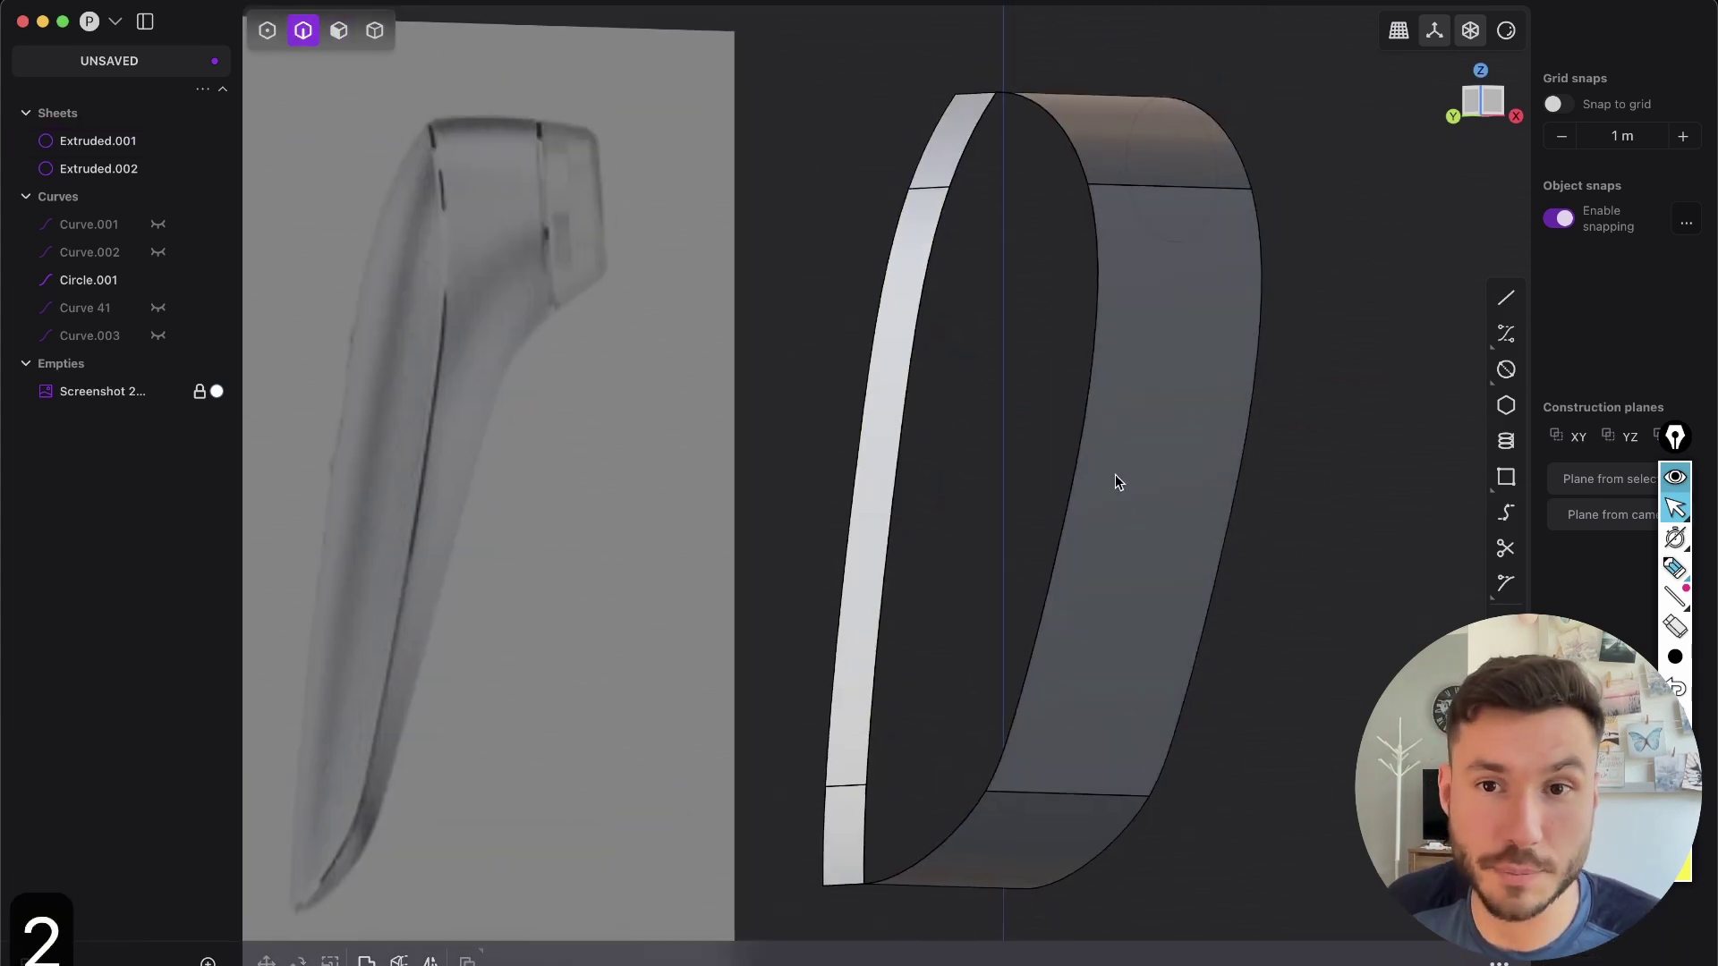
- Loft between the middle inner edges of the wide sheet and the narrow strip with G1 continuity at both edges
key("2")
left_click(1082, 440)
middle_click_drag(865, 539, 897, 501)
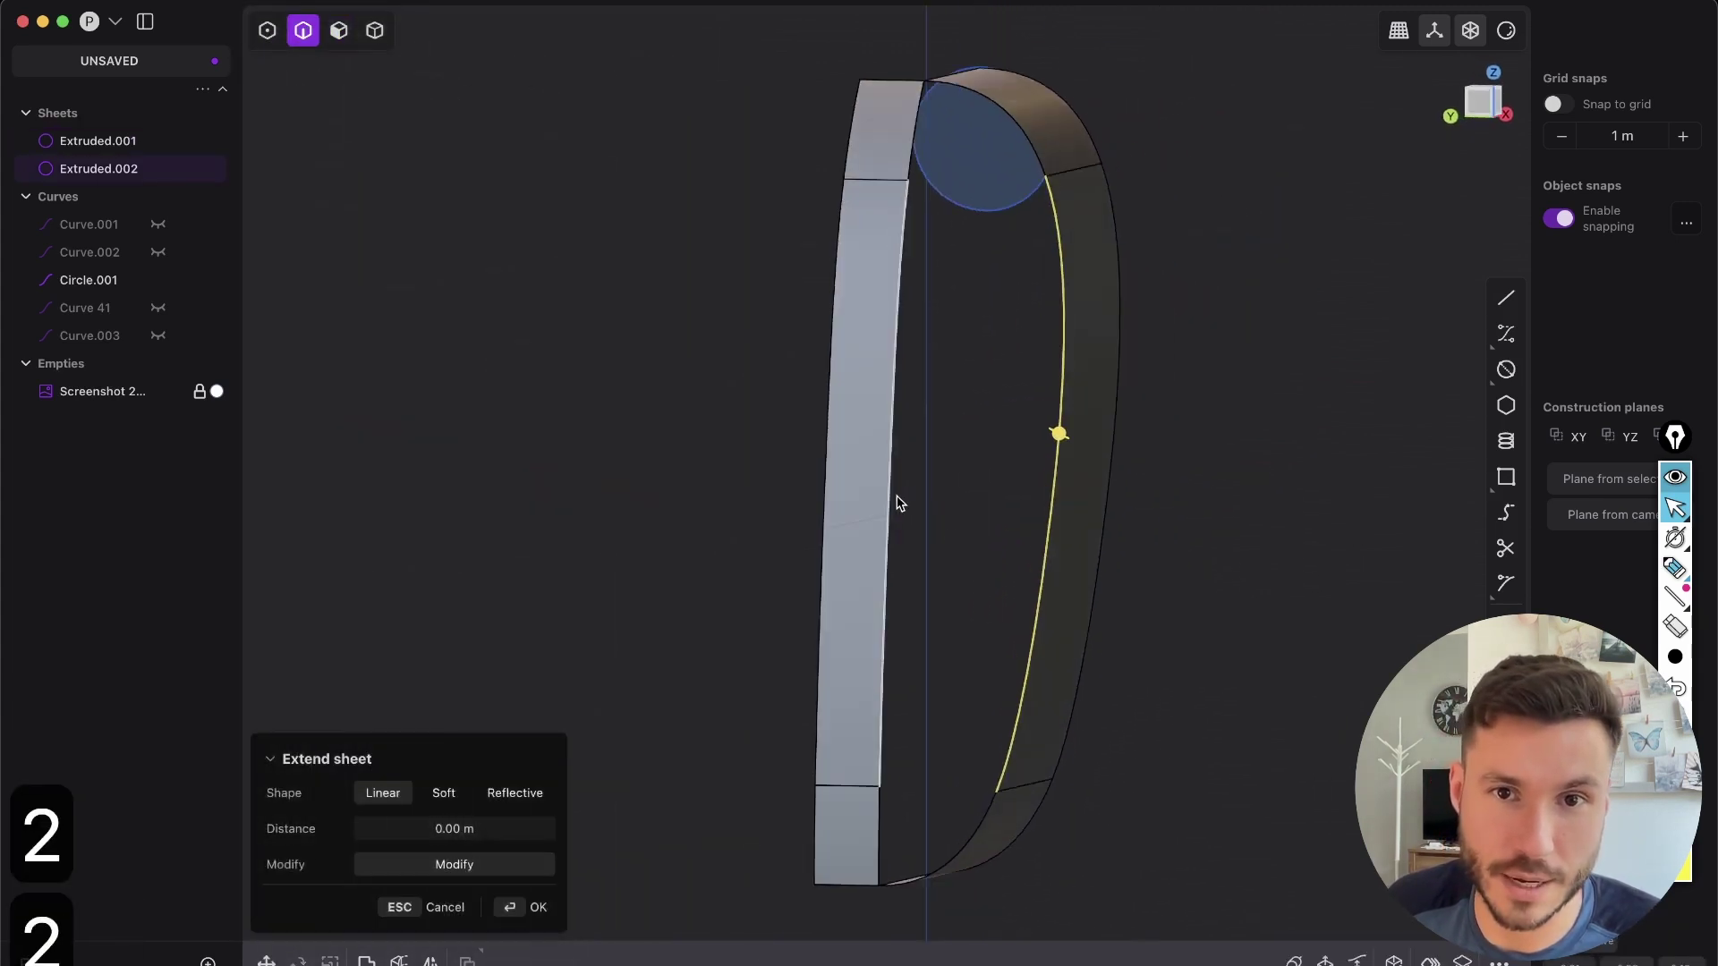
left_click(895, 500, "shift")
middle_click_drag(1092, 425, 1098, 399)
key("l")
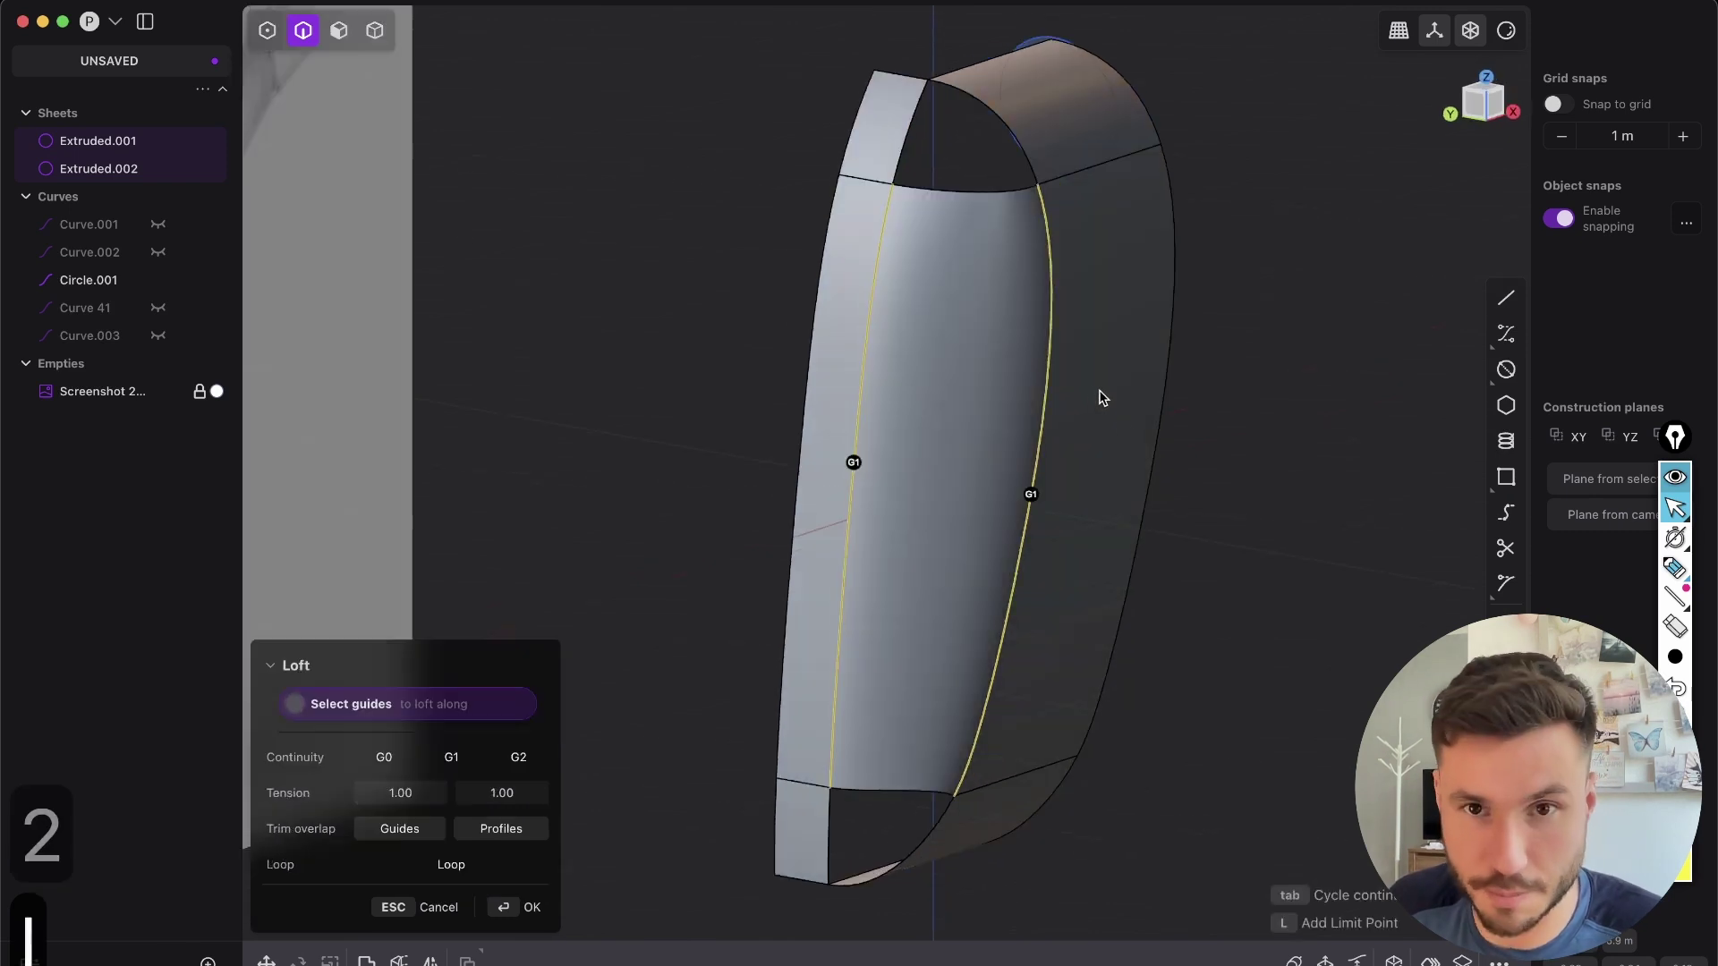
middle_click_drag(1031, 504, 782, 367)
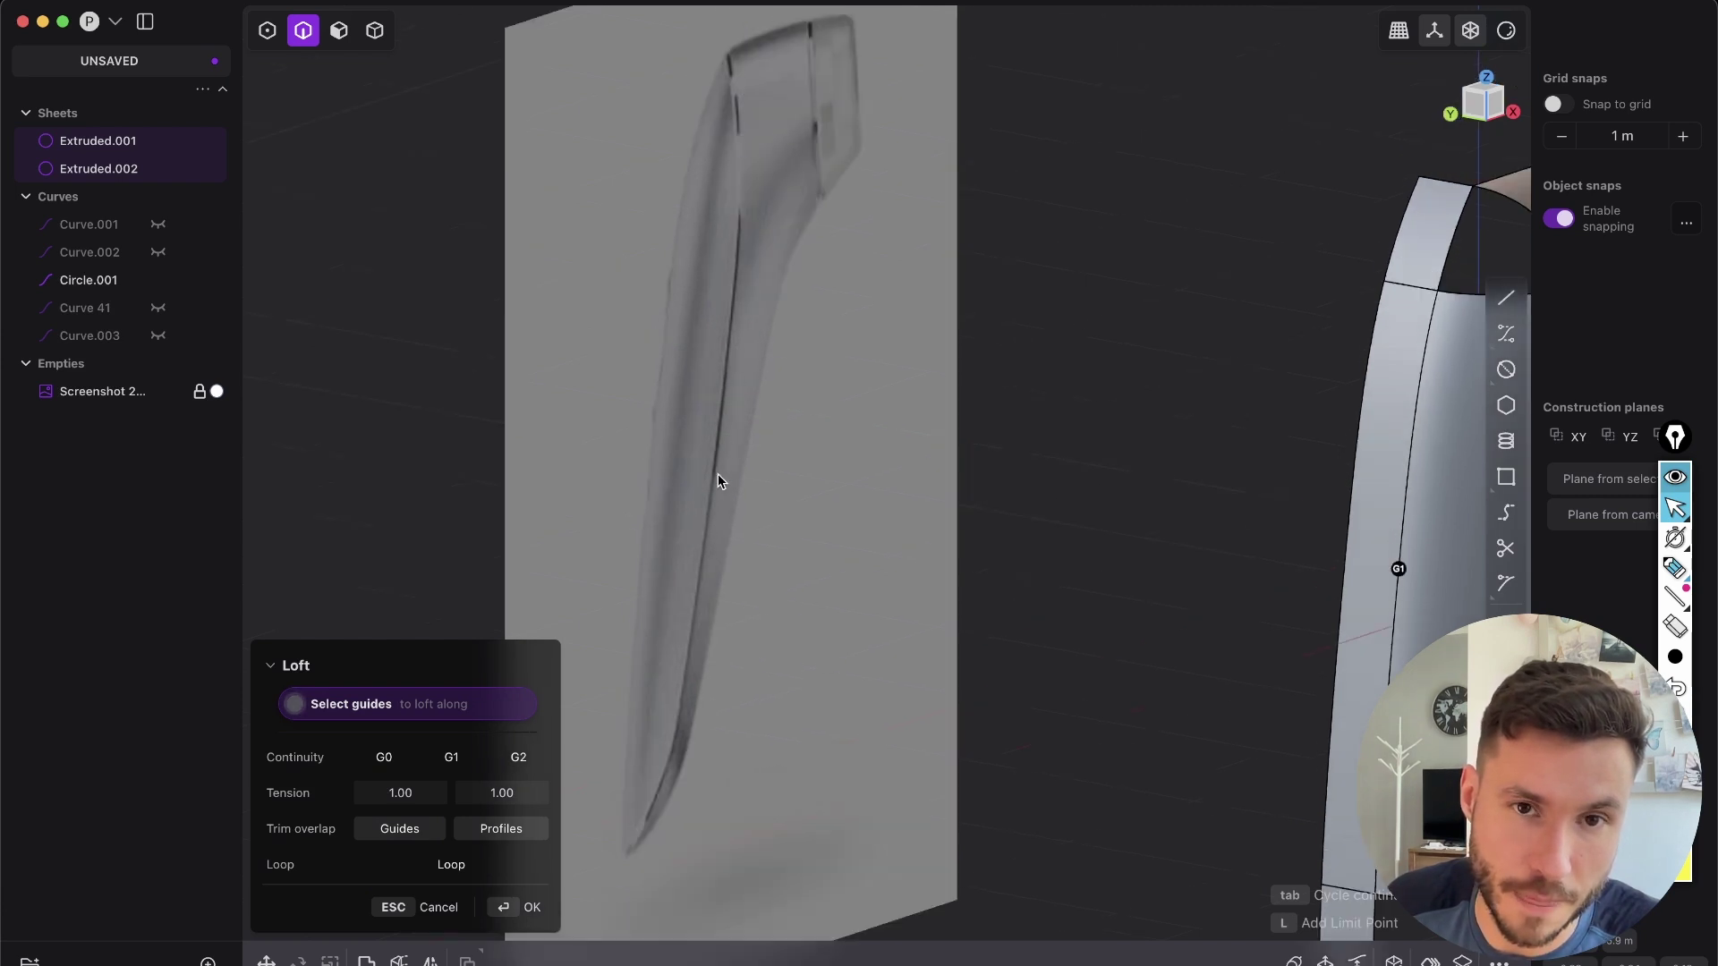
- Set the loft's continuity to G0 at the wide sheet's edge and both tensions to 1.5227, and complete the loft
middle_click_drag(1346, 552, 989, 163, "shift")
middle_click_drag(1042, 340, 1004, 346, "shift")
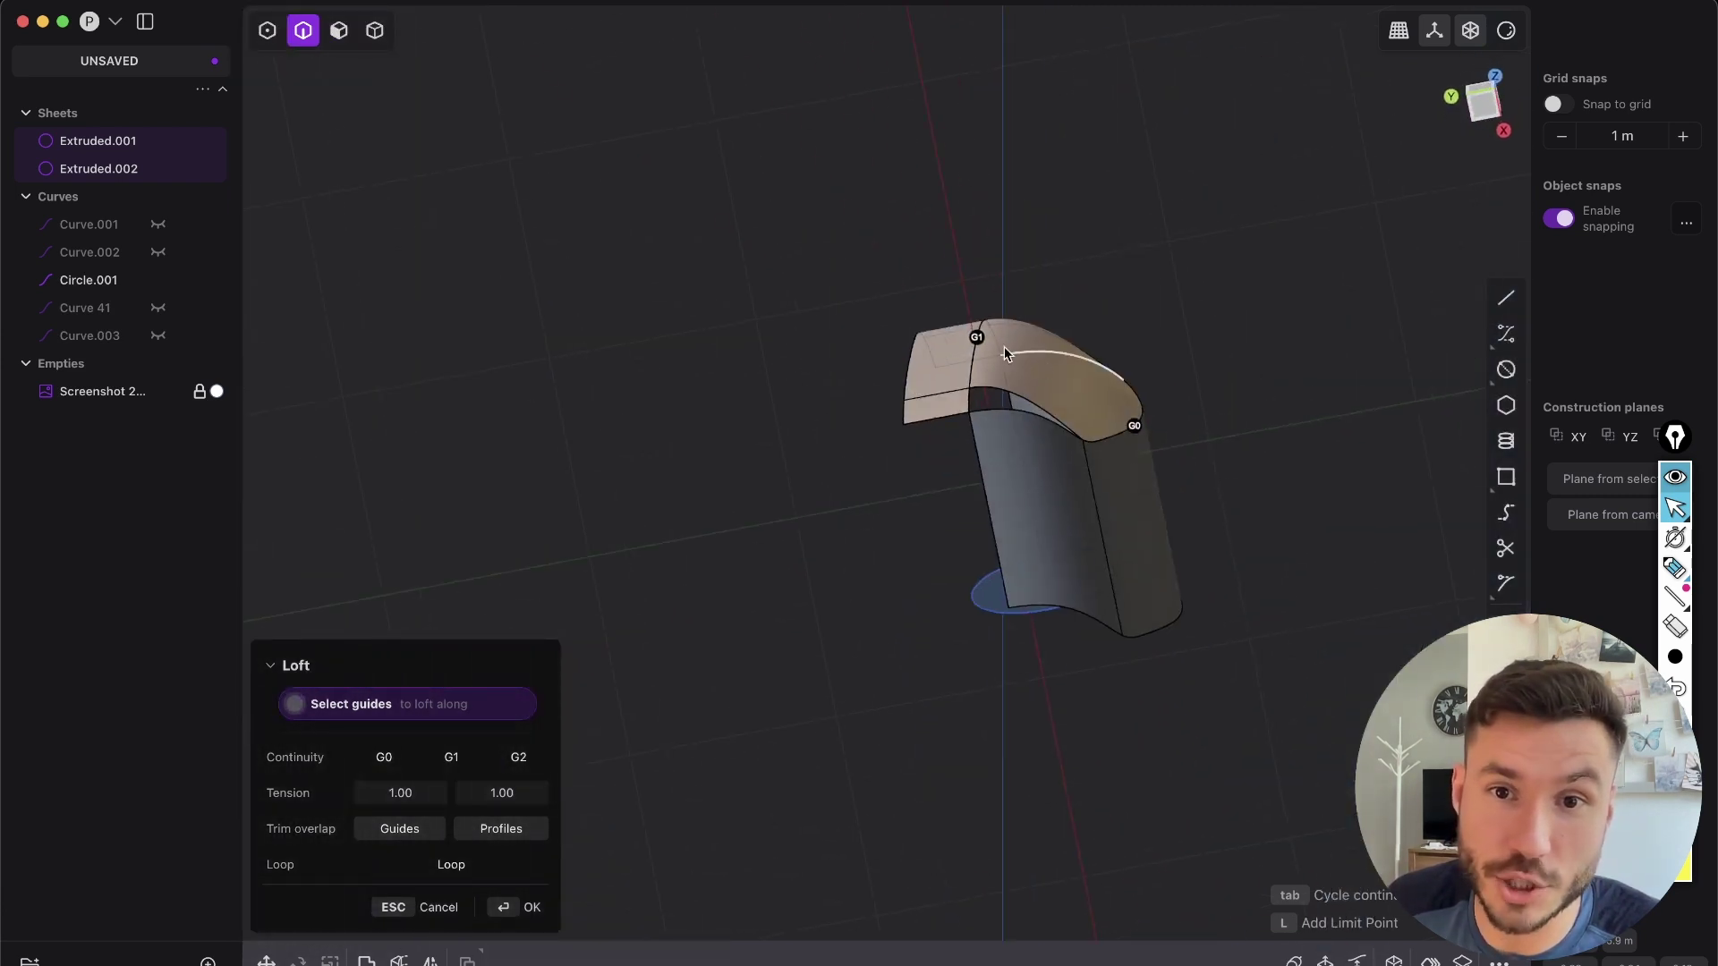
left_click(1480, 108)
middle_click_drag(974, 441, 952, 397)
scroll(952, 396, "up", 5)
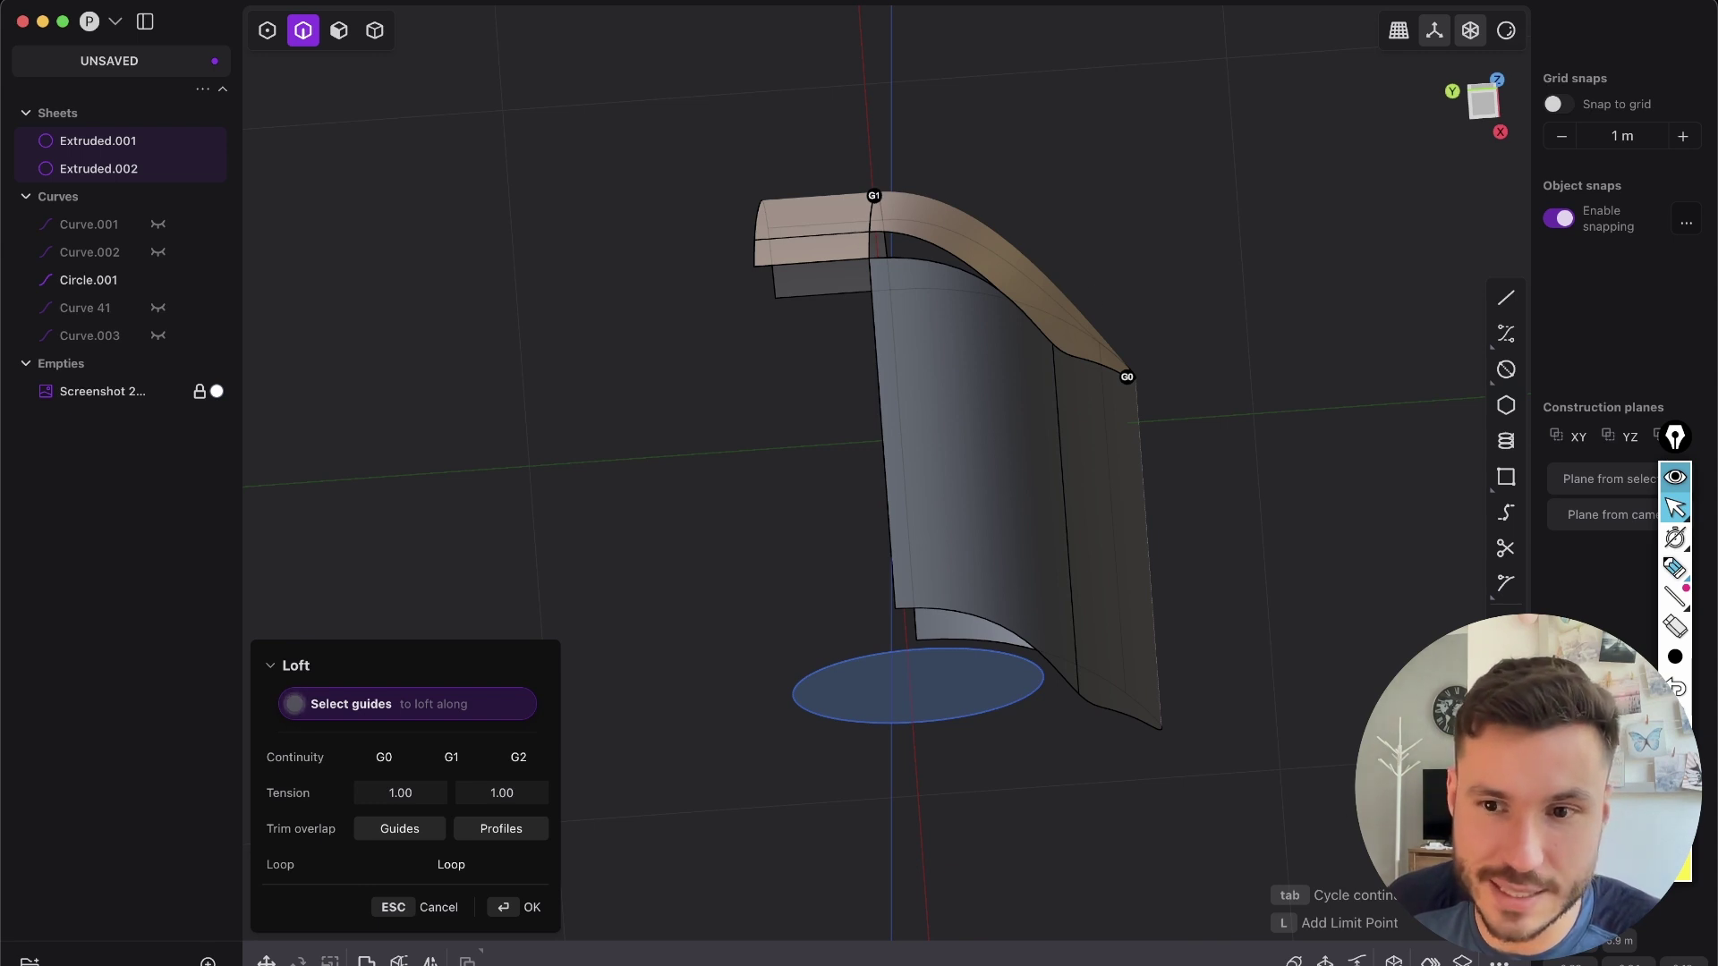
left_click_drag(1133, 133, 1266, 161)
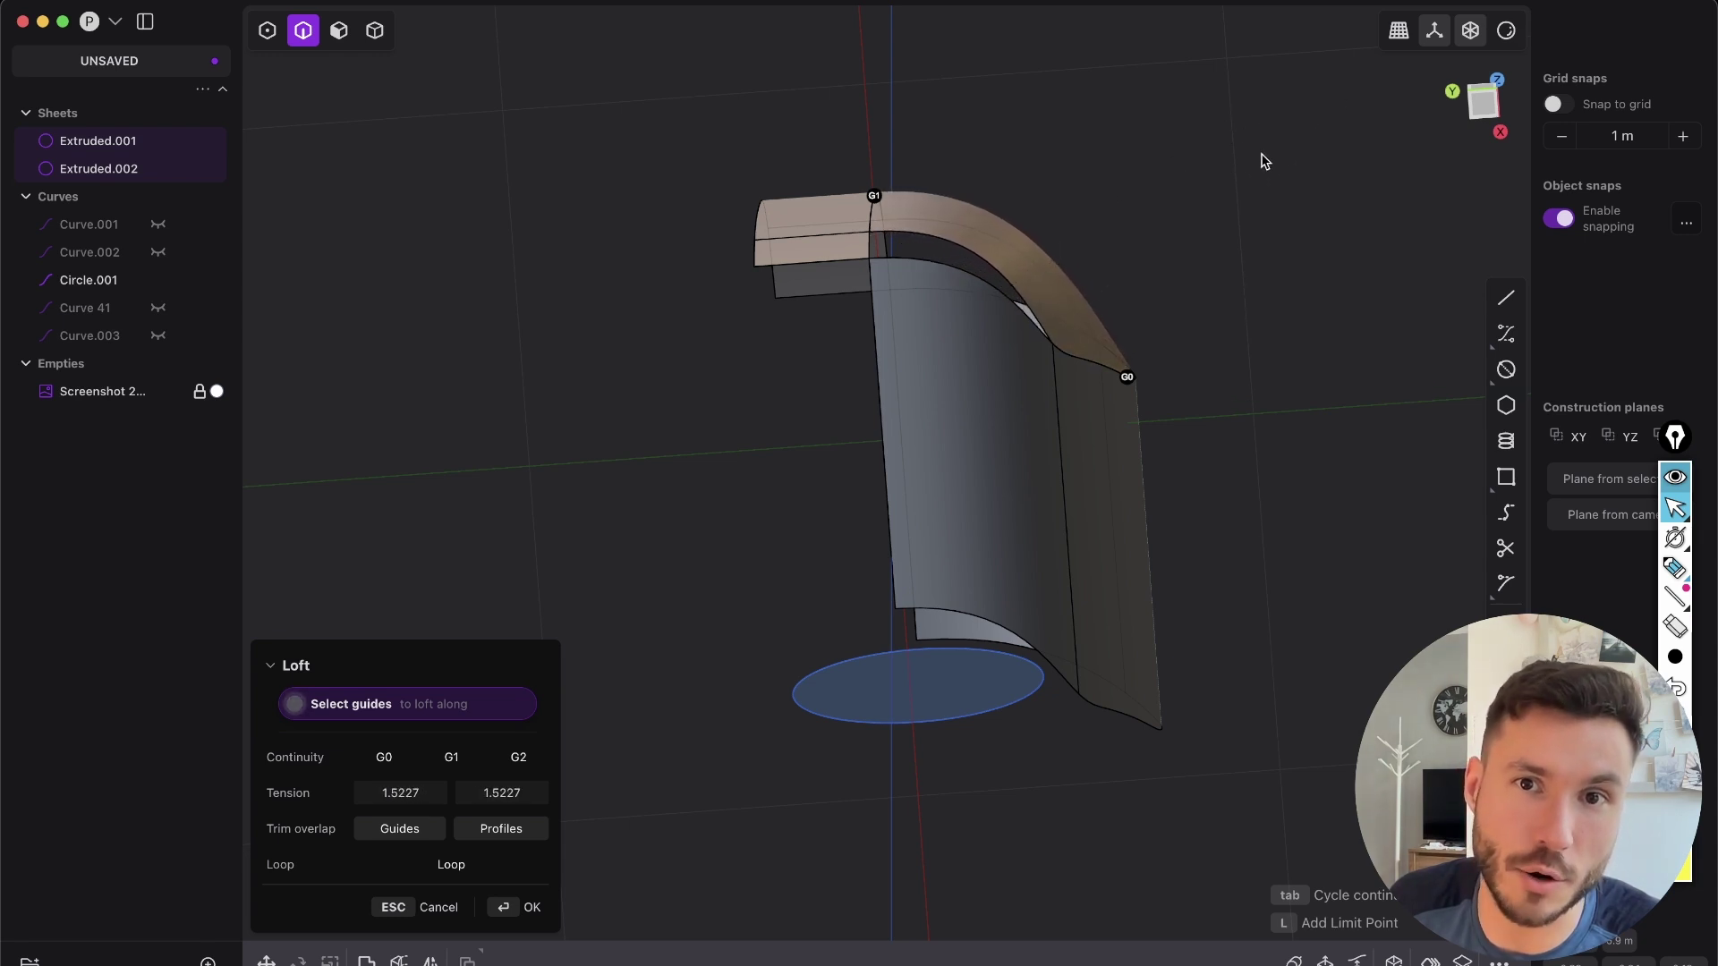
key("Return")
scroll(1023, 406, "up", 5)
middle_click_drag(1023, 407, 1089, 852)
left_click(1297, 426)
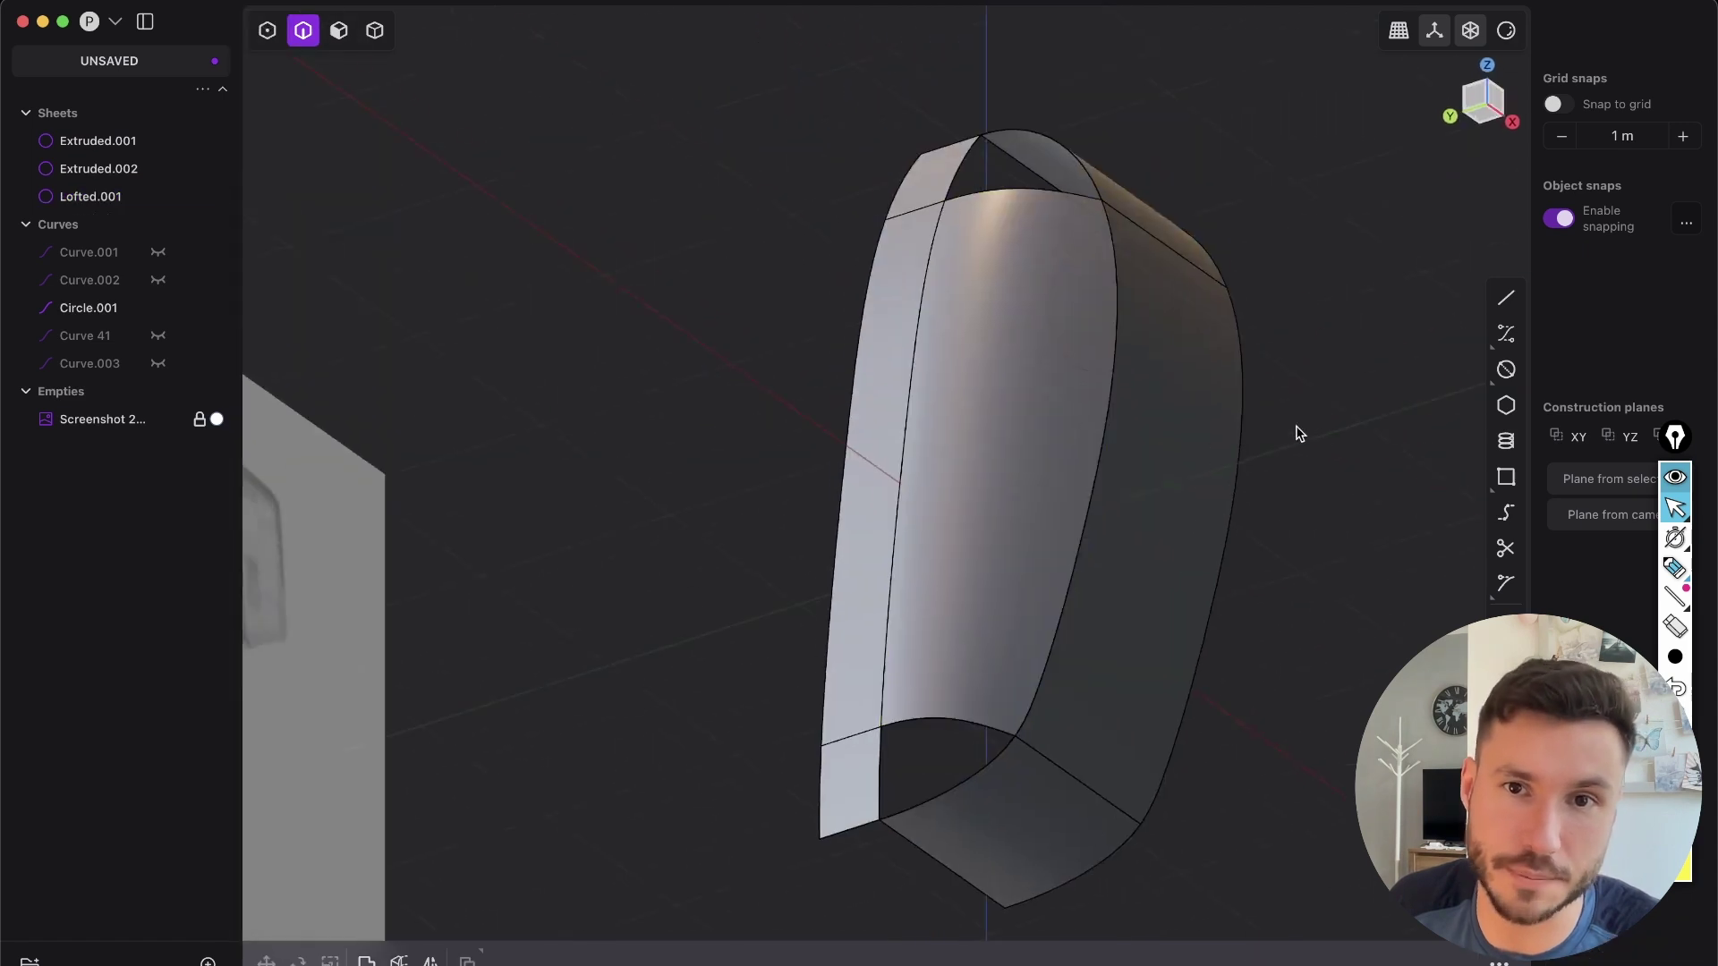
- Join the lofted surface with the narrow strip and the wide sheet into one sheet, leaving out the circle
middle_click_drag(1148, 499, 1146, 602)
scroll(1134, 498, "down", 2)
middle_click_drag(1114, 391, 1175, 297)
key("Tab")
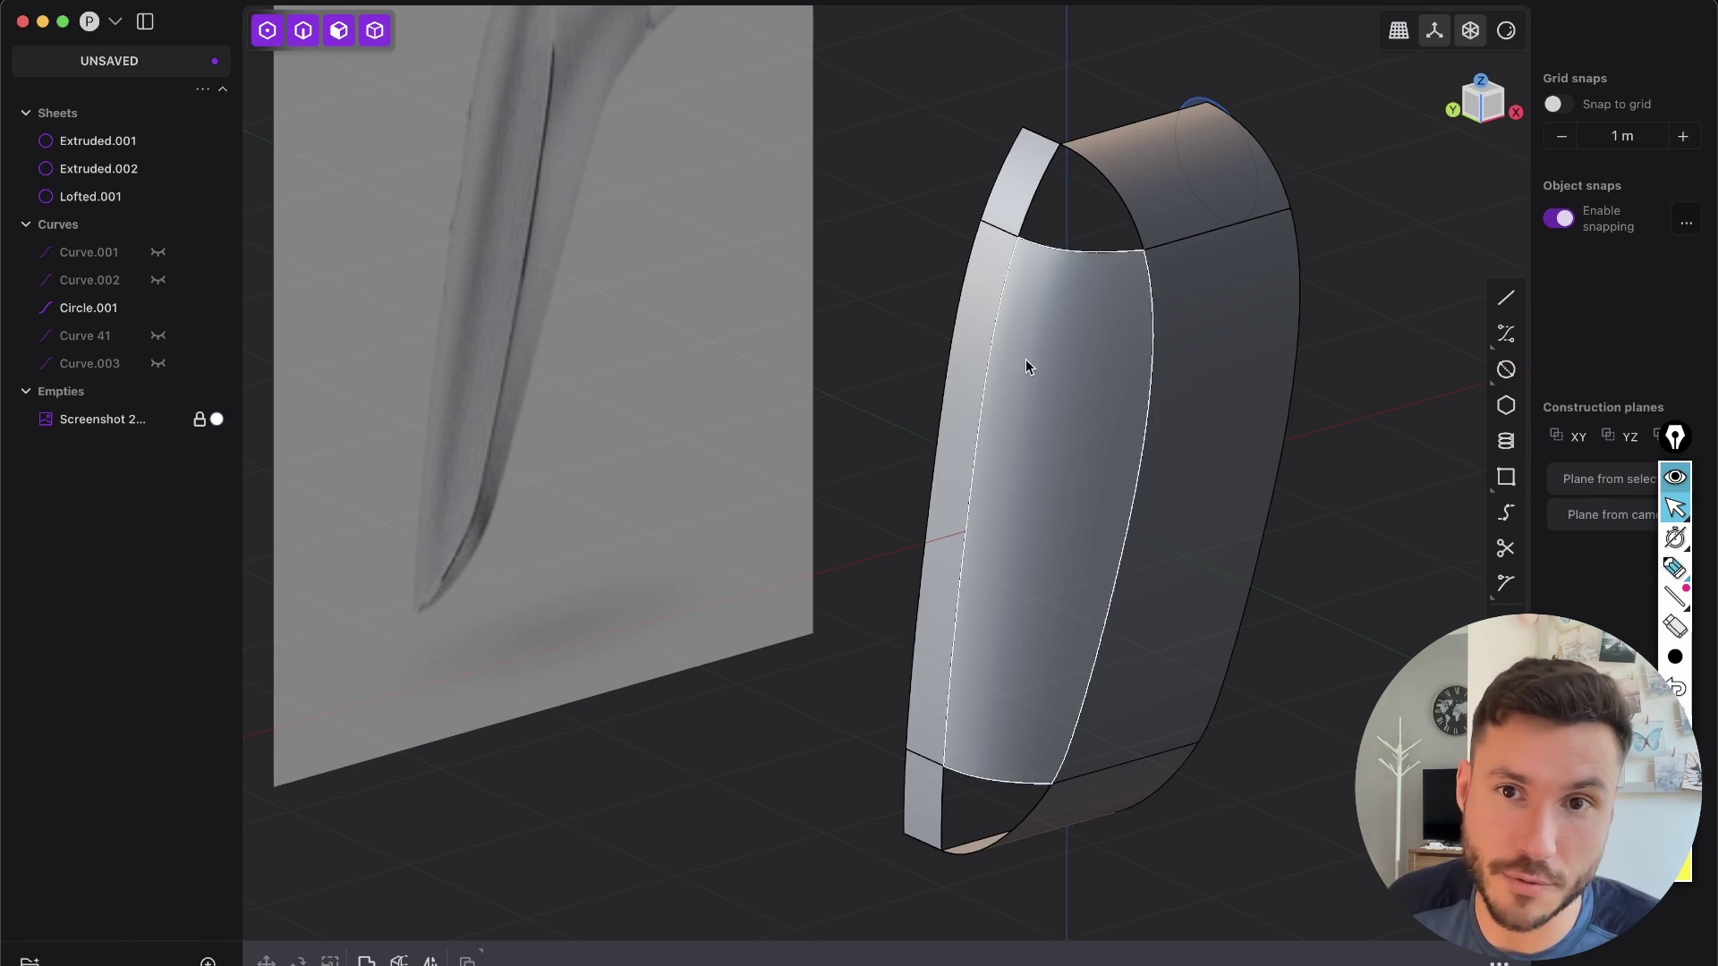
left_click_drag(1447, 770, 830, 142)
key("e")
key("j")
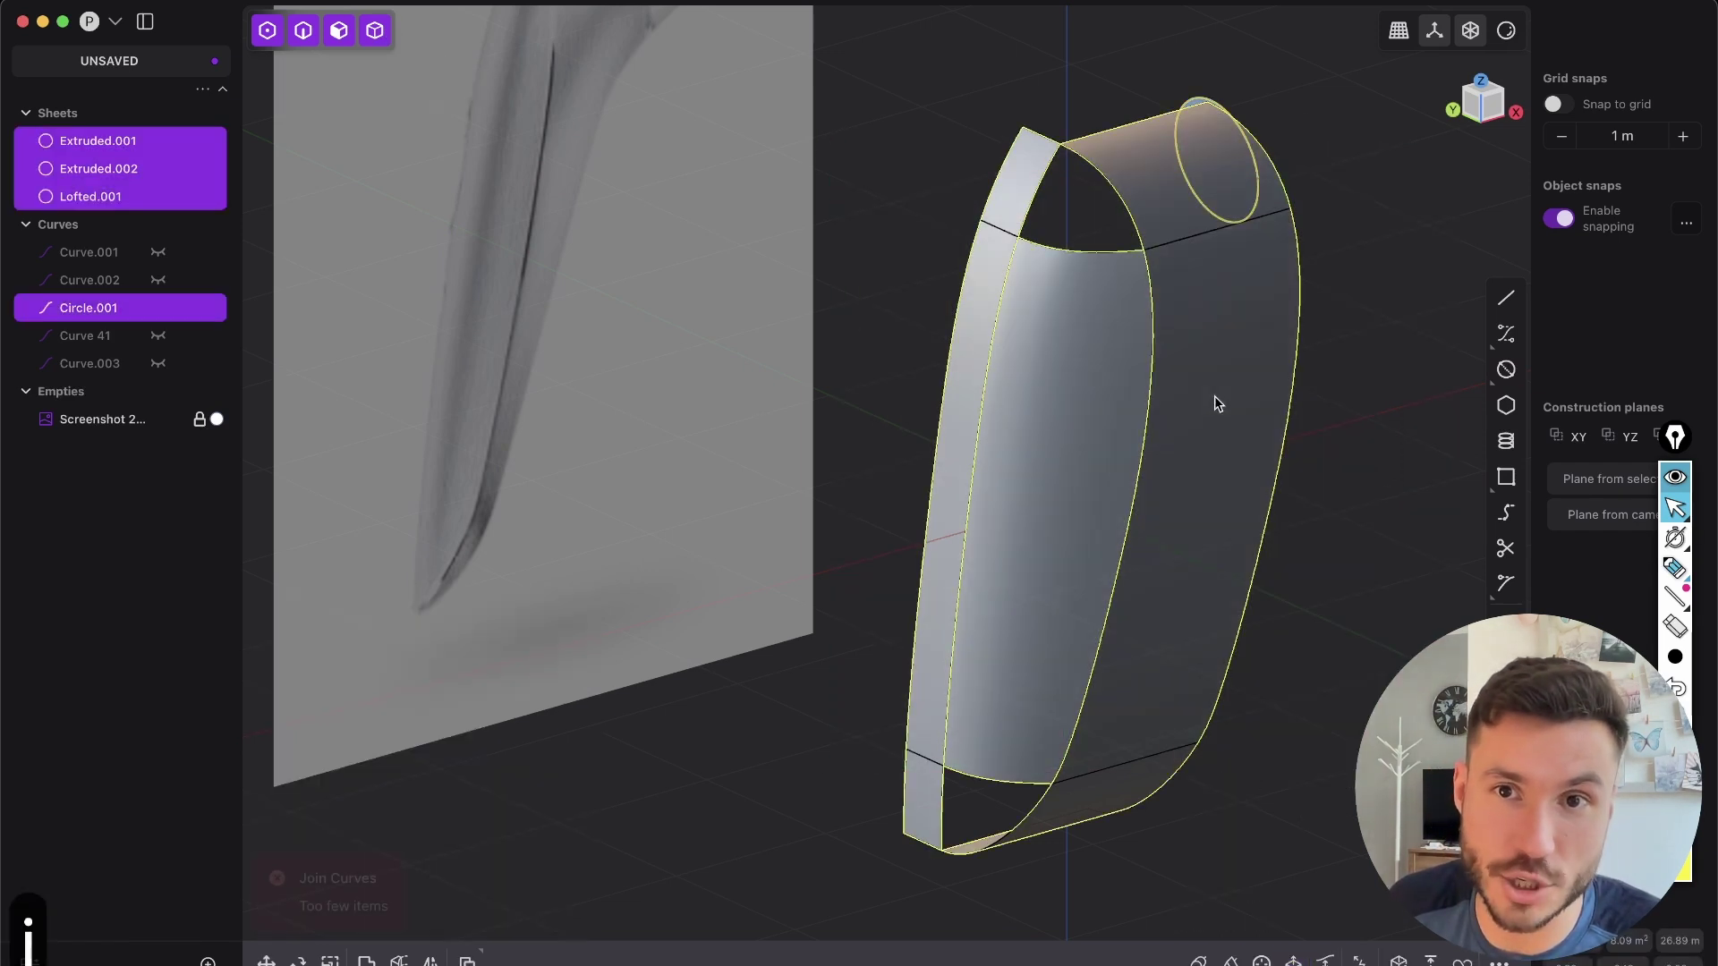
left_click(1345, 828)
left_click_drag(1347, 827, 894, 673)
key("j")
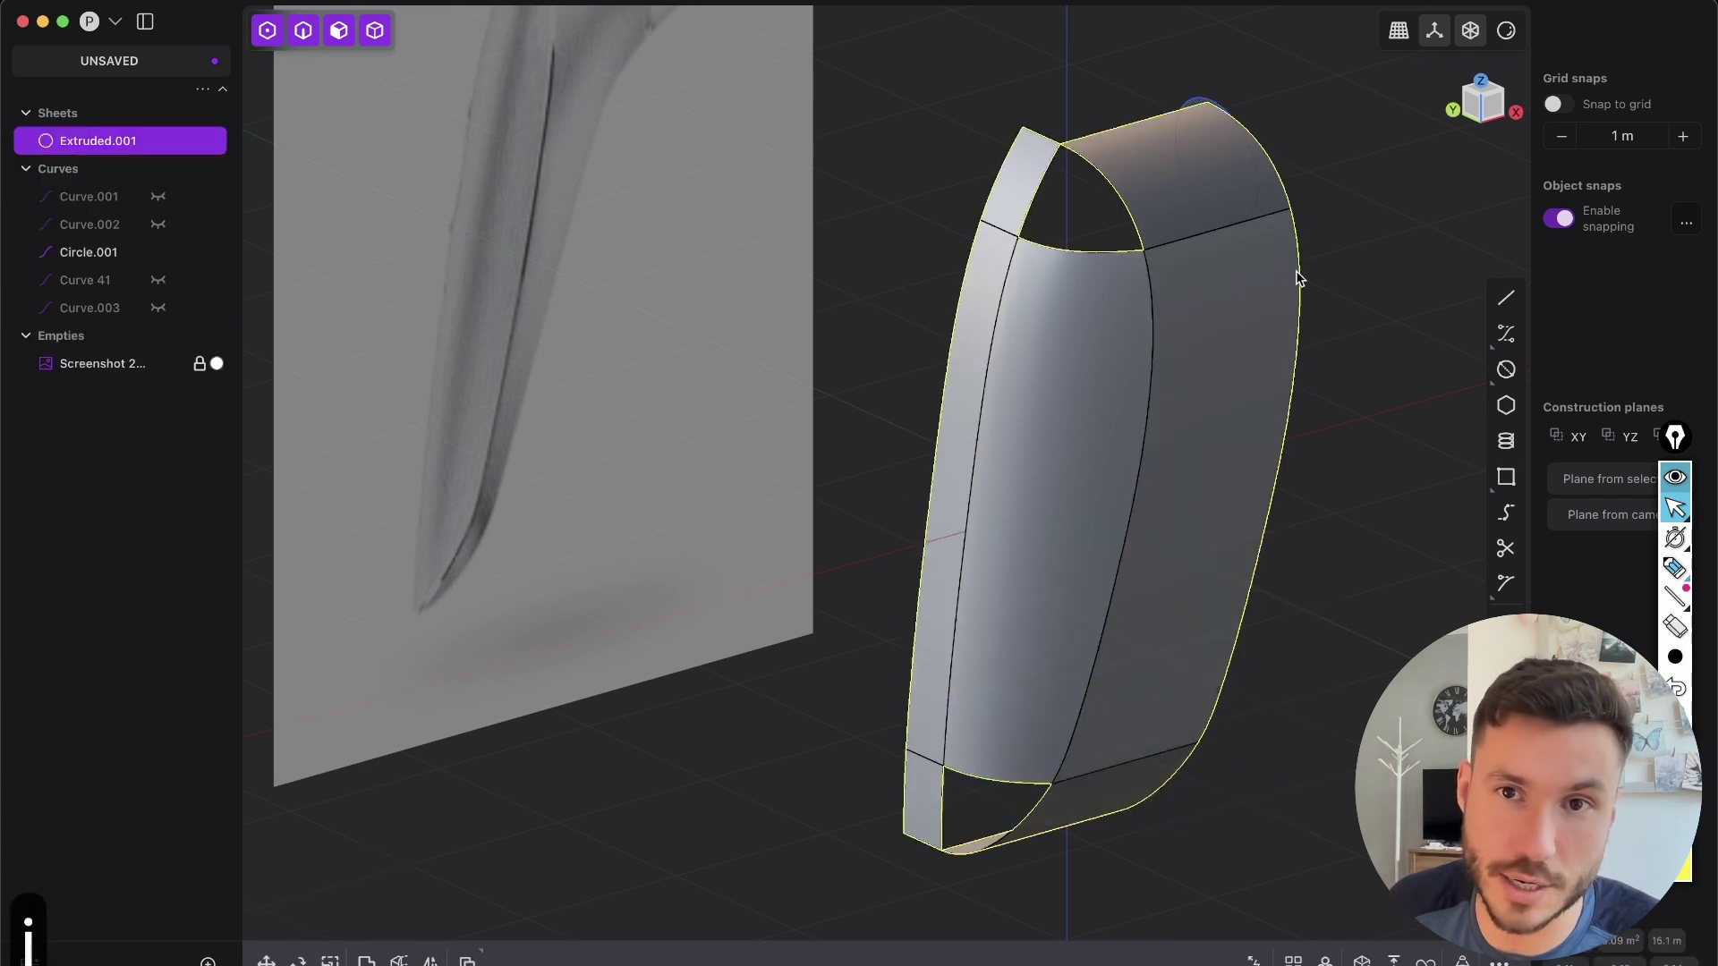
- Run Patch hole on the three edges around the open gap at the shell's upper end
left_click(1348, 406)
middle_click_drag(1315, 400, 1181, 334)
scroll(1181, 334, "up", 2)
key("2")
middle_click_drag(1055, 385, 978, 365)
key("2")
key("2")
scroll(957, 363, "up", 4)
left_click(932, 351)
left_click(1002, 430)
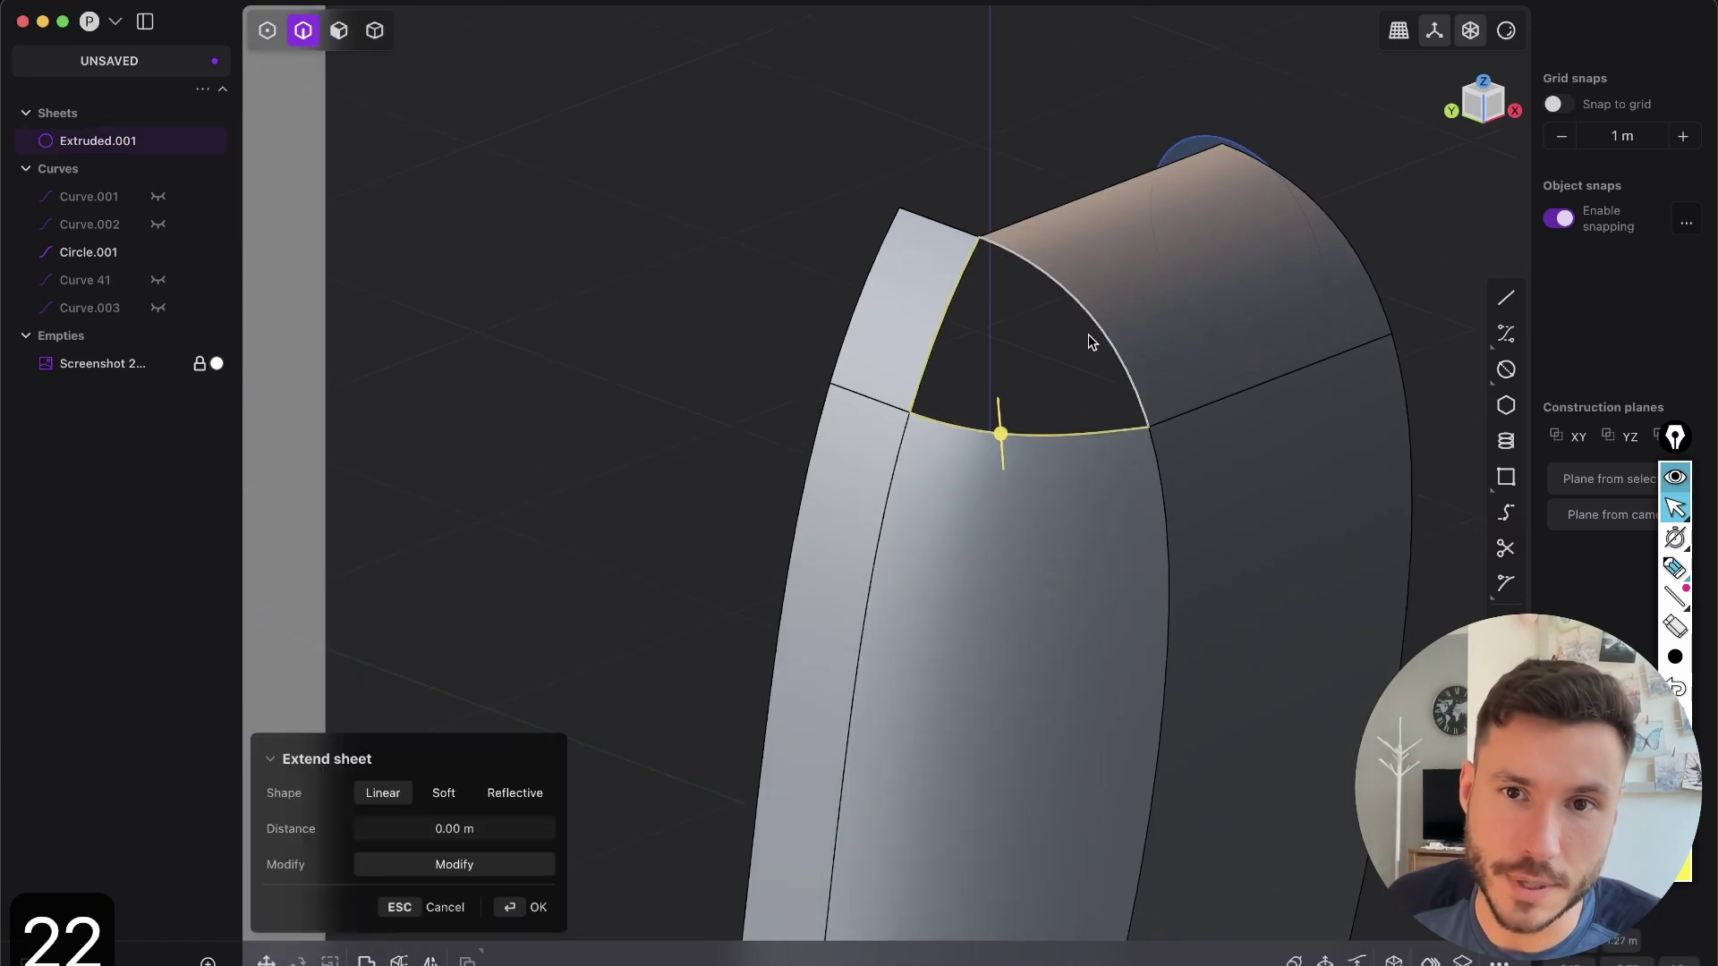
key("shift+3")
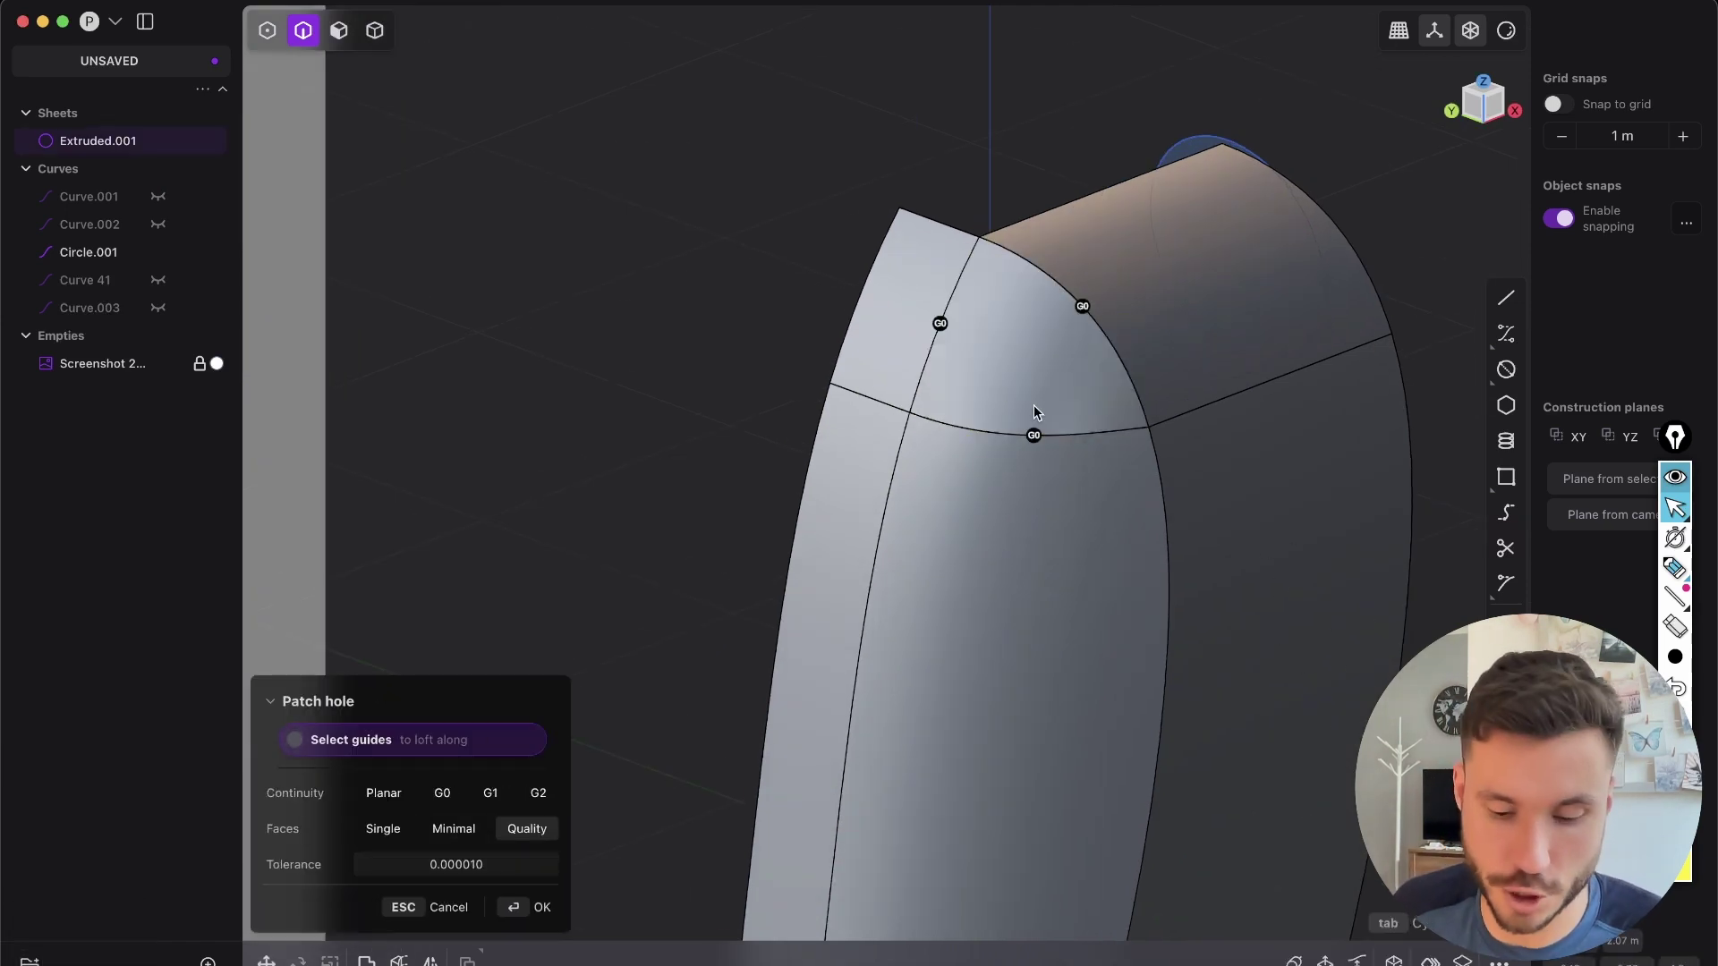
- Give the upper patch G1 continuity to the strip and the loft and G0 to the wide sheet, and confirm it
left_click(1034, 436)
middle_click_drag(1133, 484, 1102, 325)
key("shift+e")
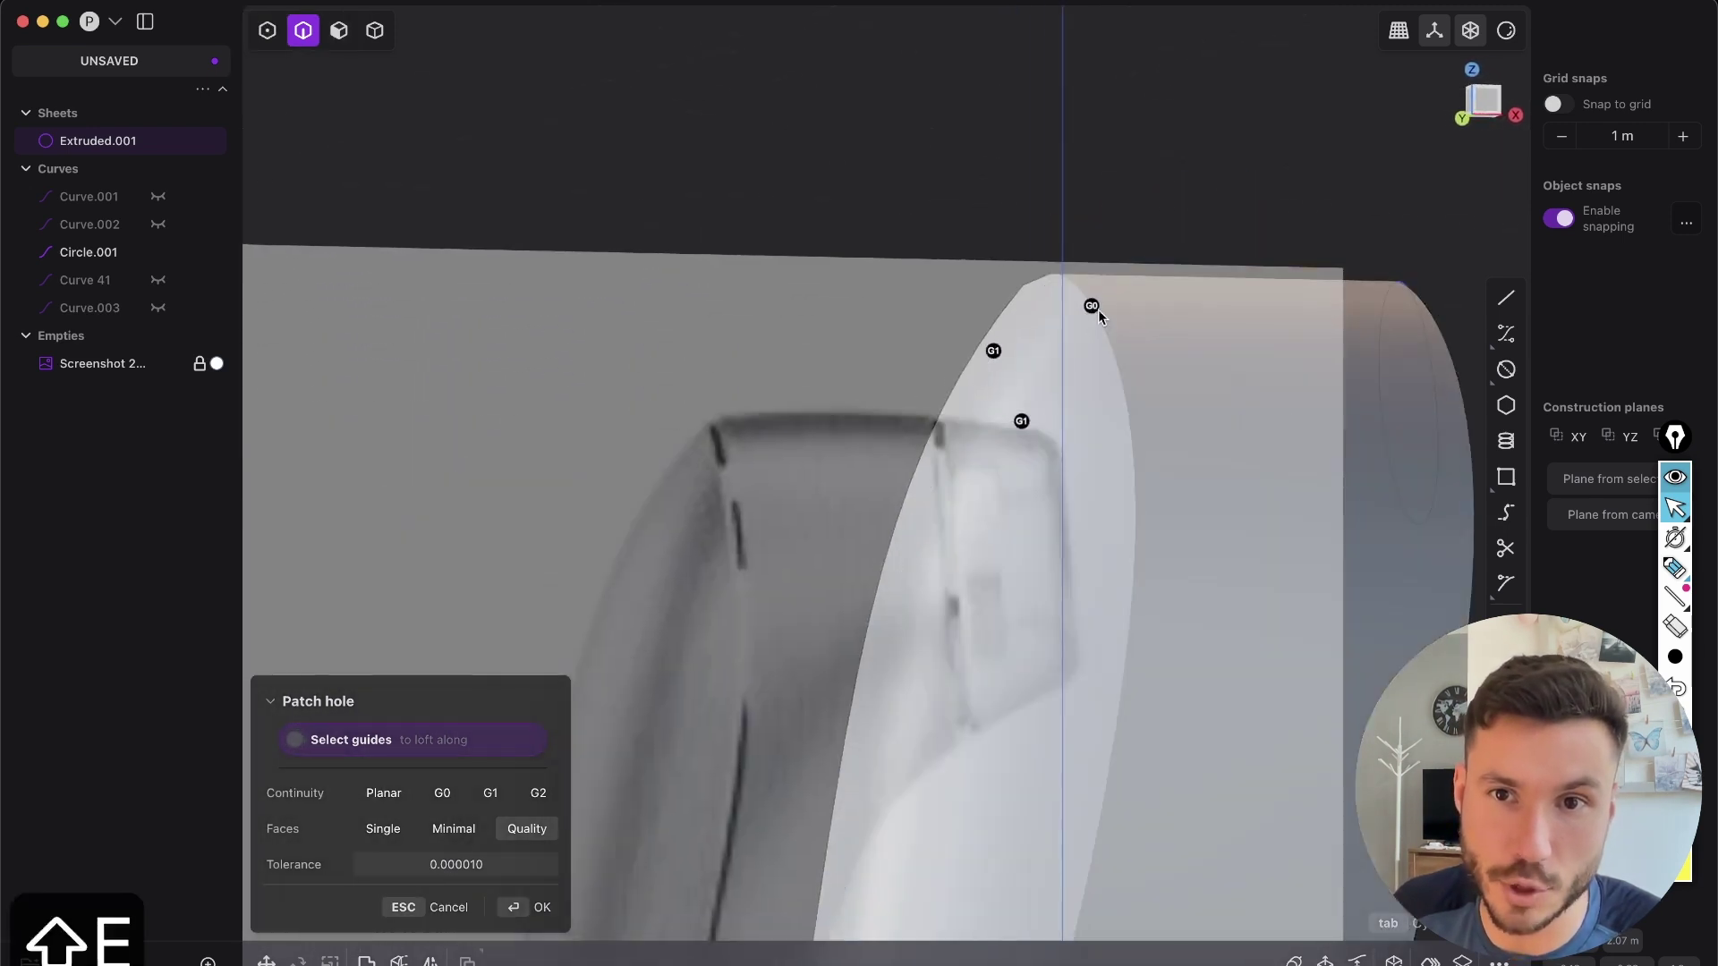
left_click(1088, 306)
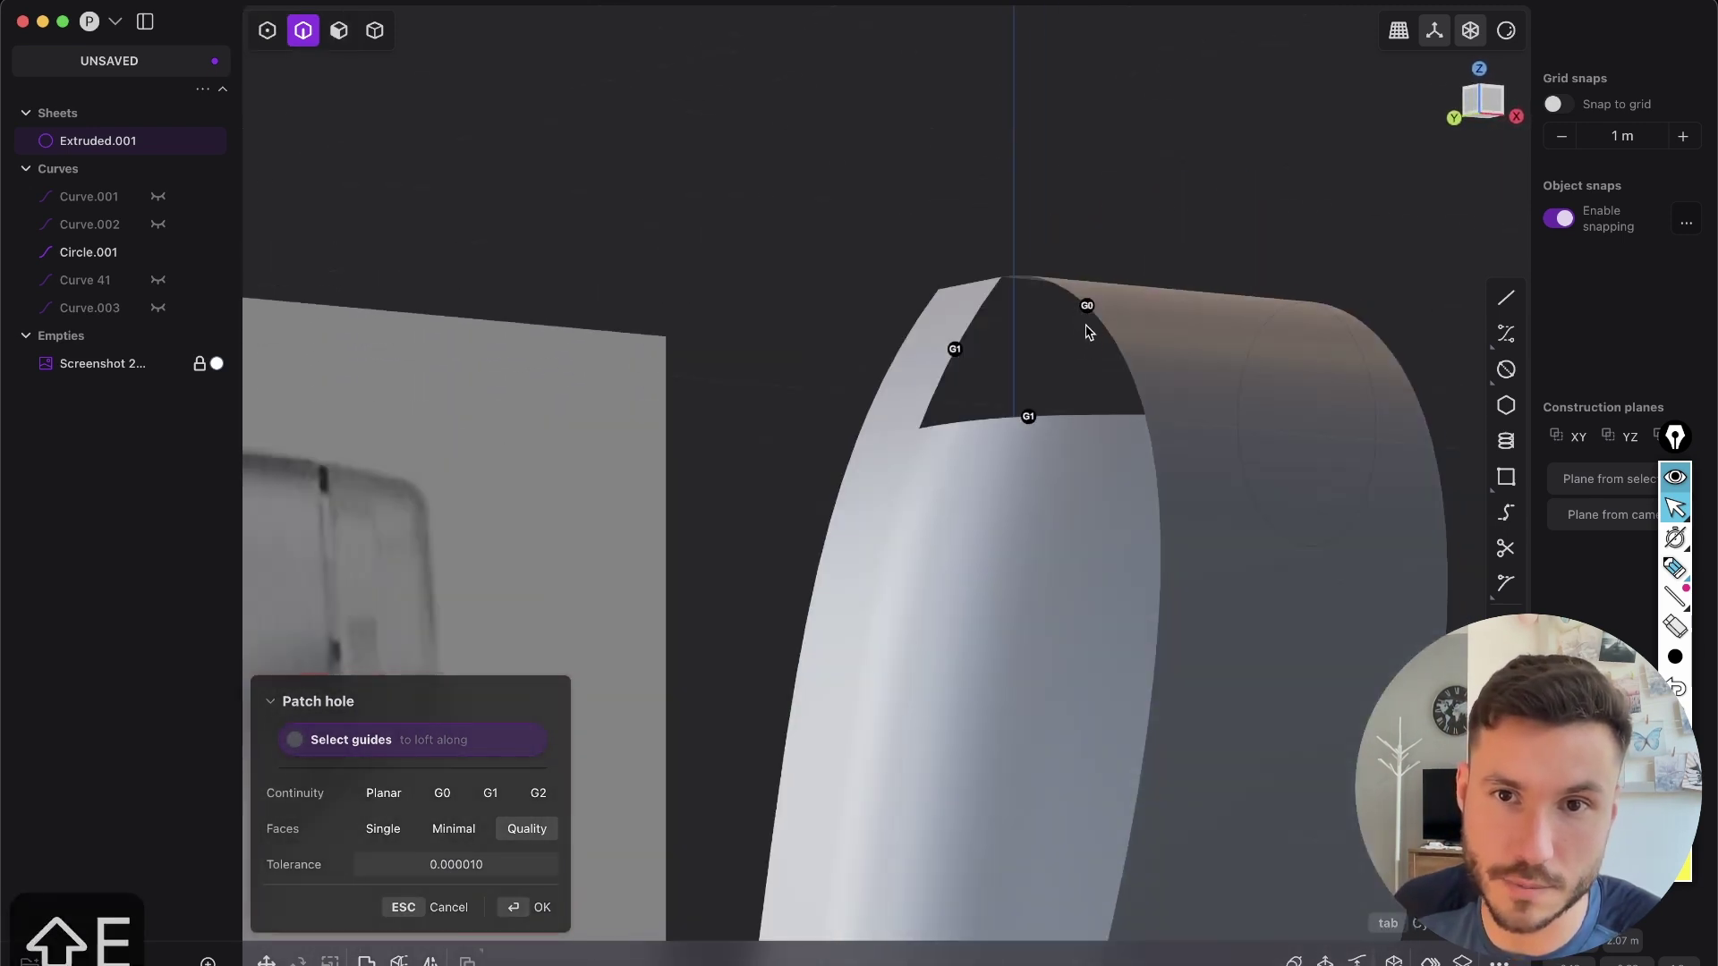
middle_click_drag(1110, 326, 1082, 302)
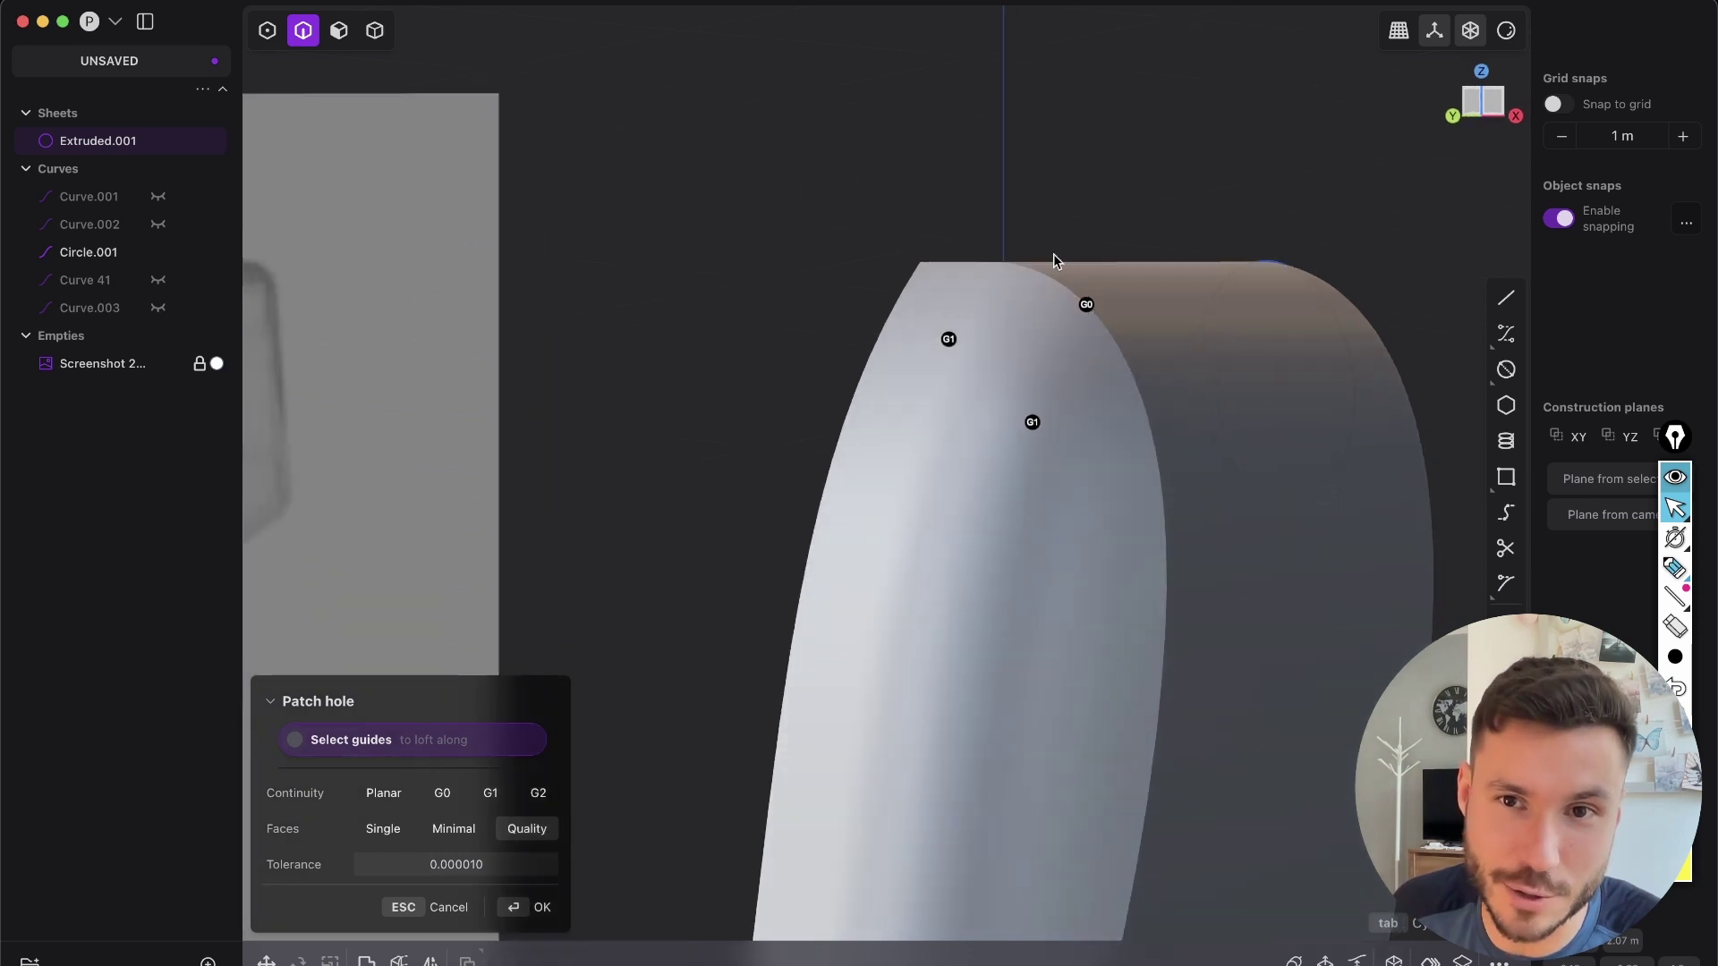
middle_click_drag(1143, 467, 975, 362)
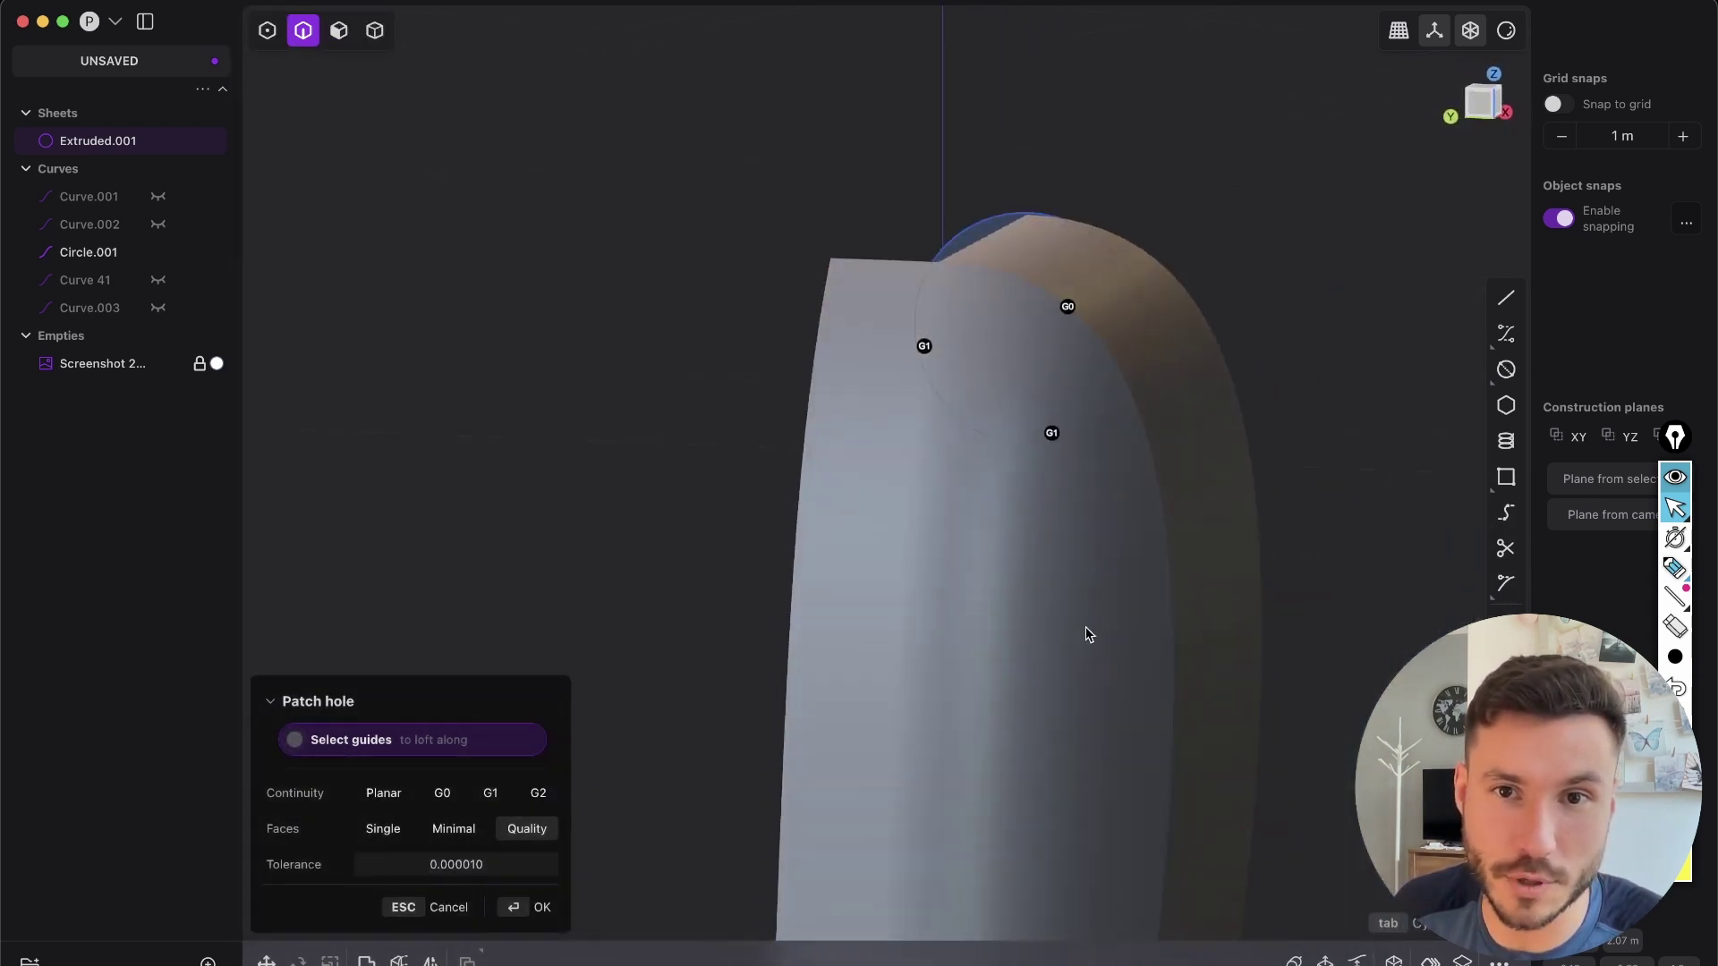
key("Return")
- Run Patch hole on the three edges around the open gap at the shell's lower end
middle_click_drag(935, 715, 965, 190, "shift")
middle_click_drag(1078, 814, 982, 655, "shift")
scroll(1002, 544, "down", 5)
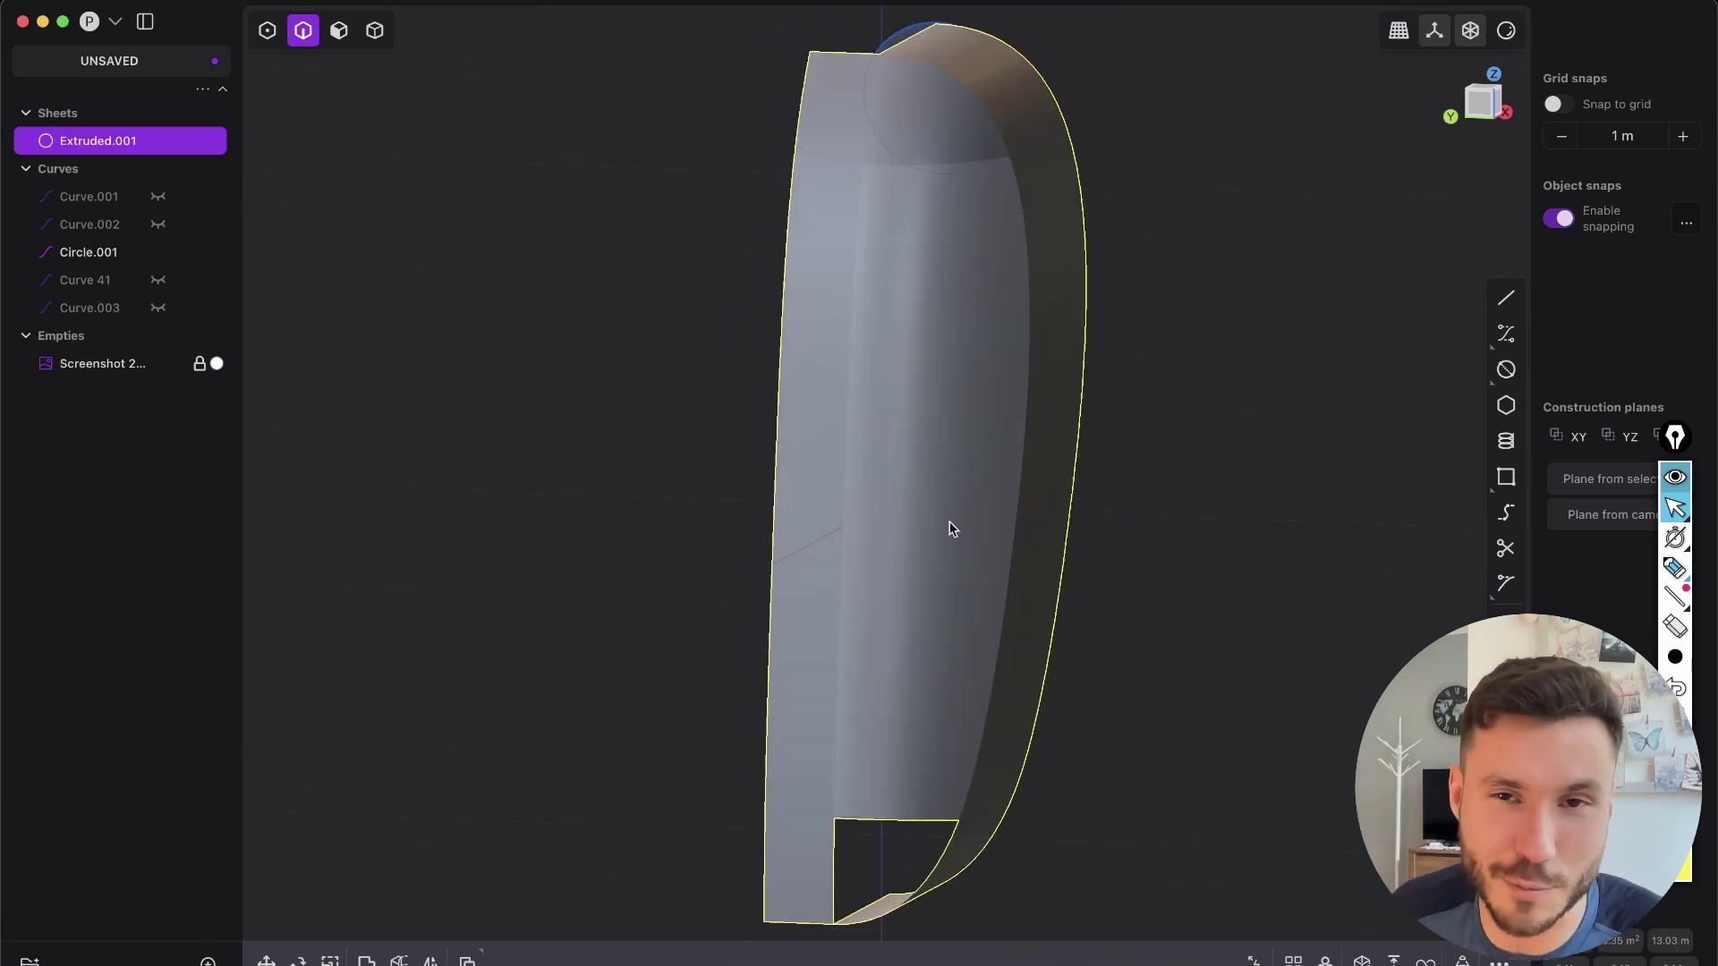
middle_click_drag(958, 510, 975, 430)
middle_click_drag(976, 430, 1141, 247, "shift")
middle_click_drag(1099, 428, 1092, 596)
scroll(1048, 596, "up", 3)
key("2")
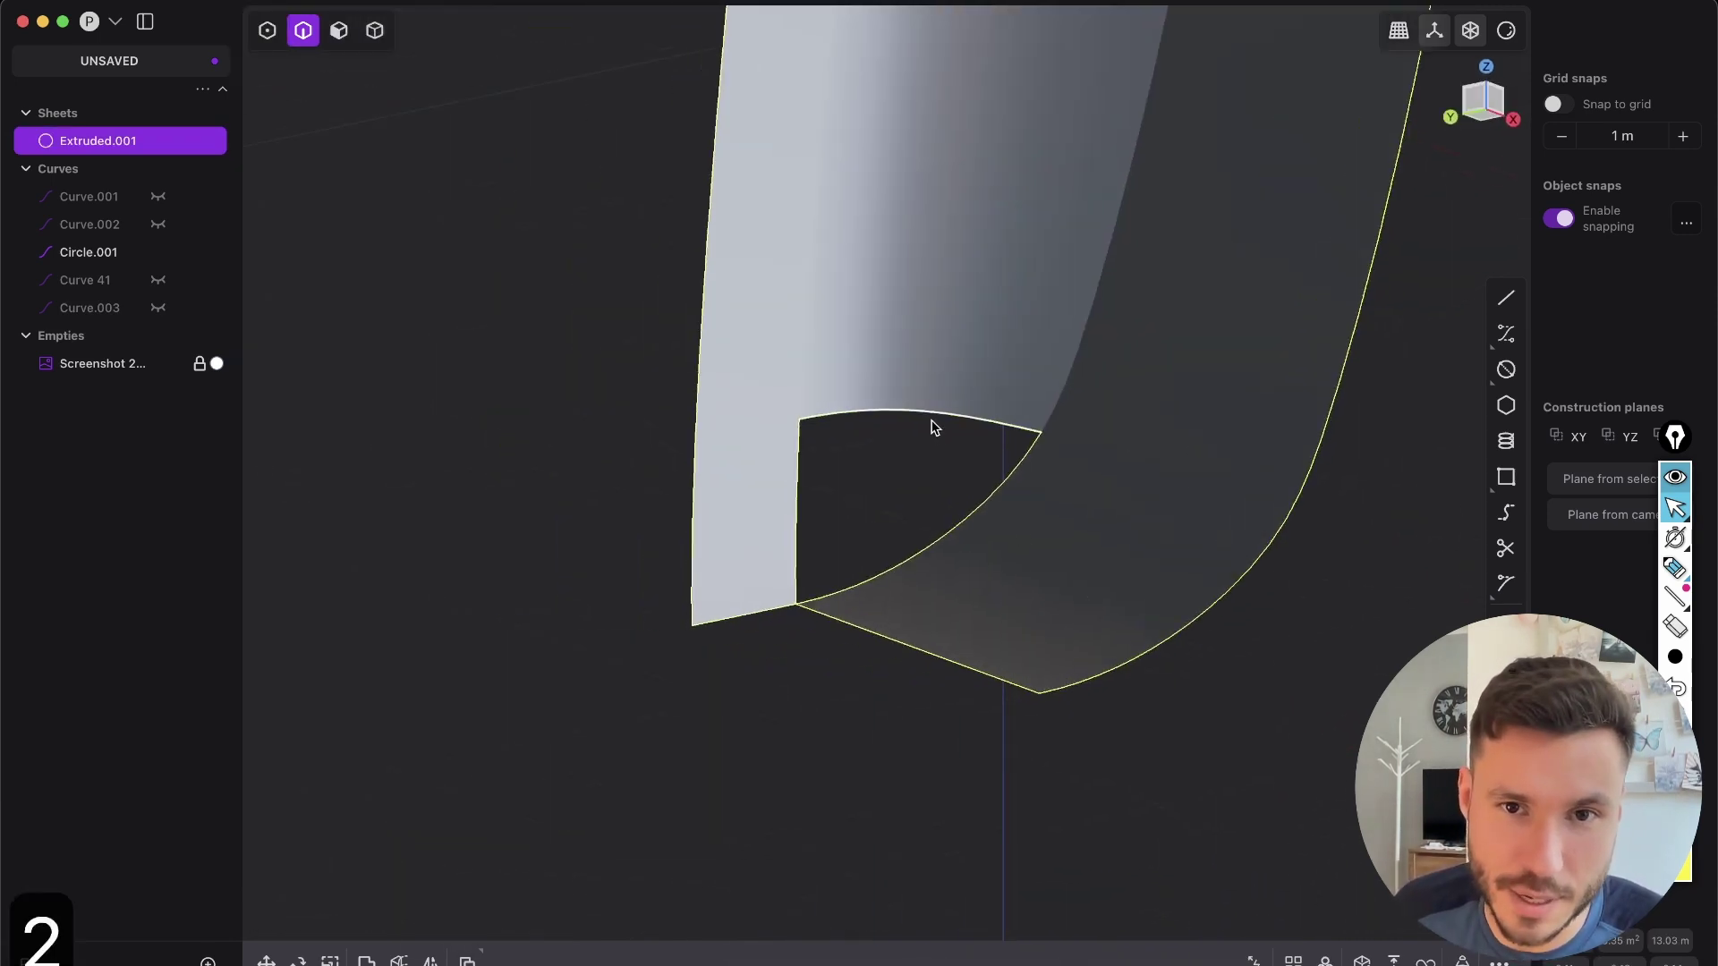
left_click(936, 424)
left_click(811, 535)
left_click(925, 561)
key("shift+3")
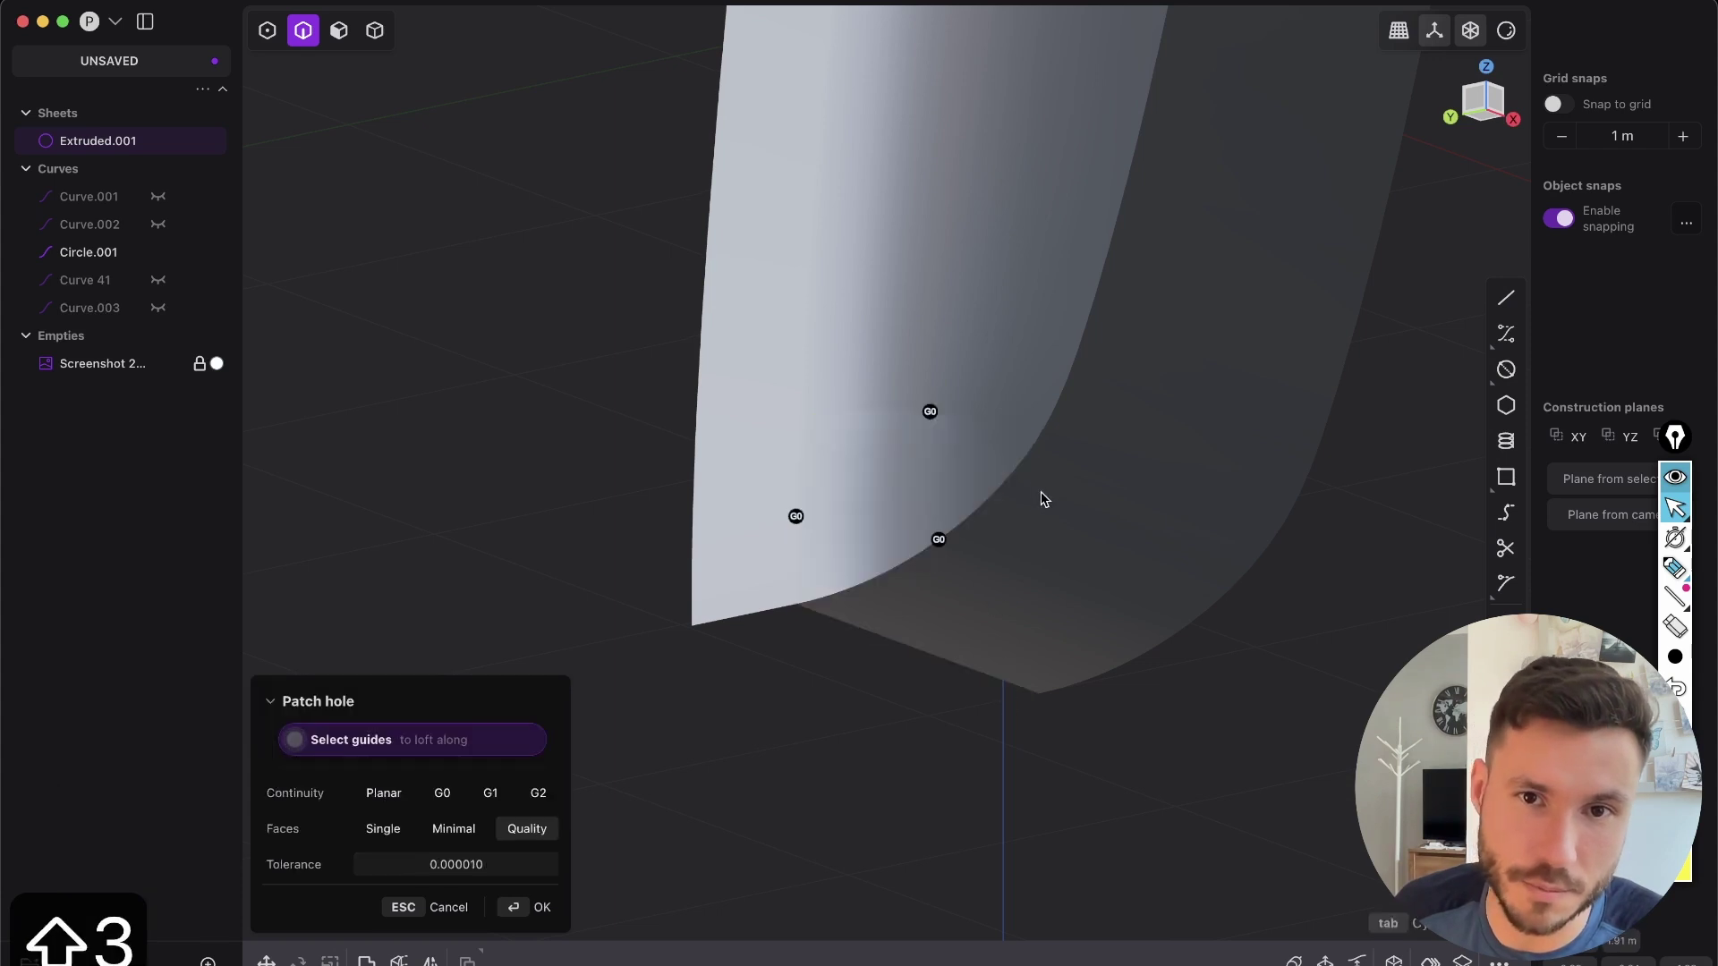
- Adjust the lower patch's continuity along the strip's edge, confirm the patch and clear the selection
middle_click_drag(1020, 575, 978, 427)
left_click(827, 499)
mouse_move(1085, 541)
middle_mouse_down()
mouse_move(1063, 349)
mouse_move(995, 449)
mouse_move(1016, 560)
mouse_move(1093, 498)
mouse_move(1079, 368)
mouse_move(1032, 429)
middle_mouse_up()
key("Return")
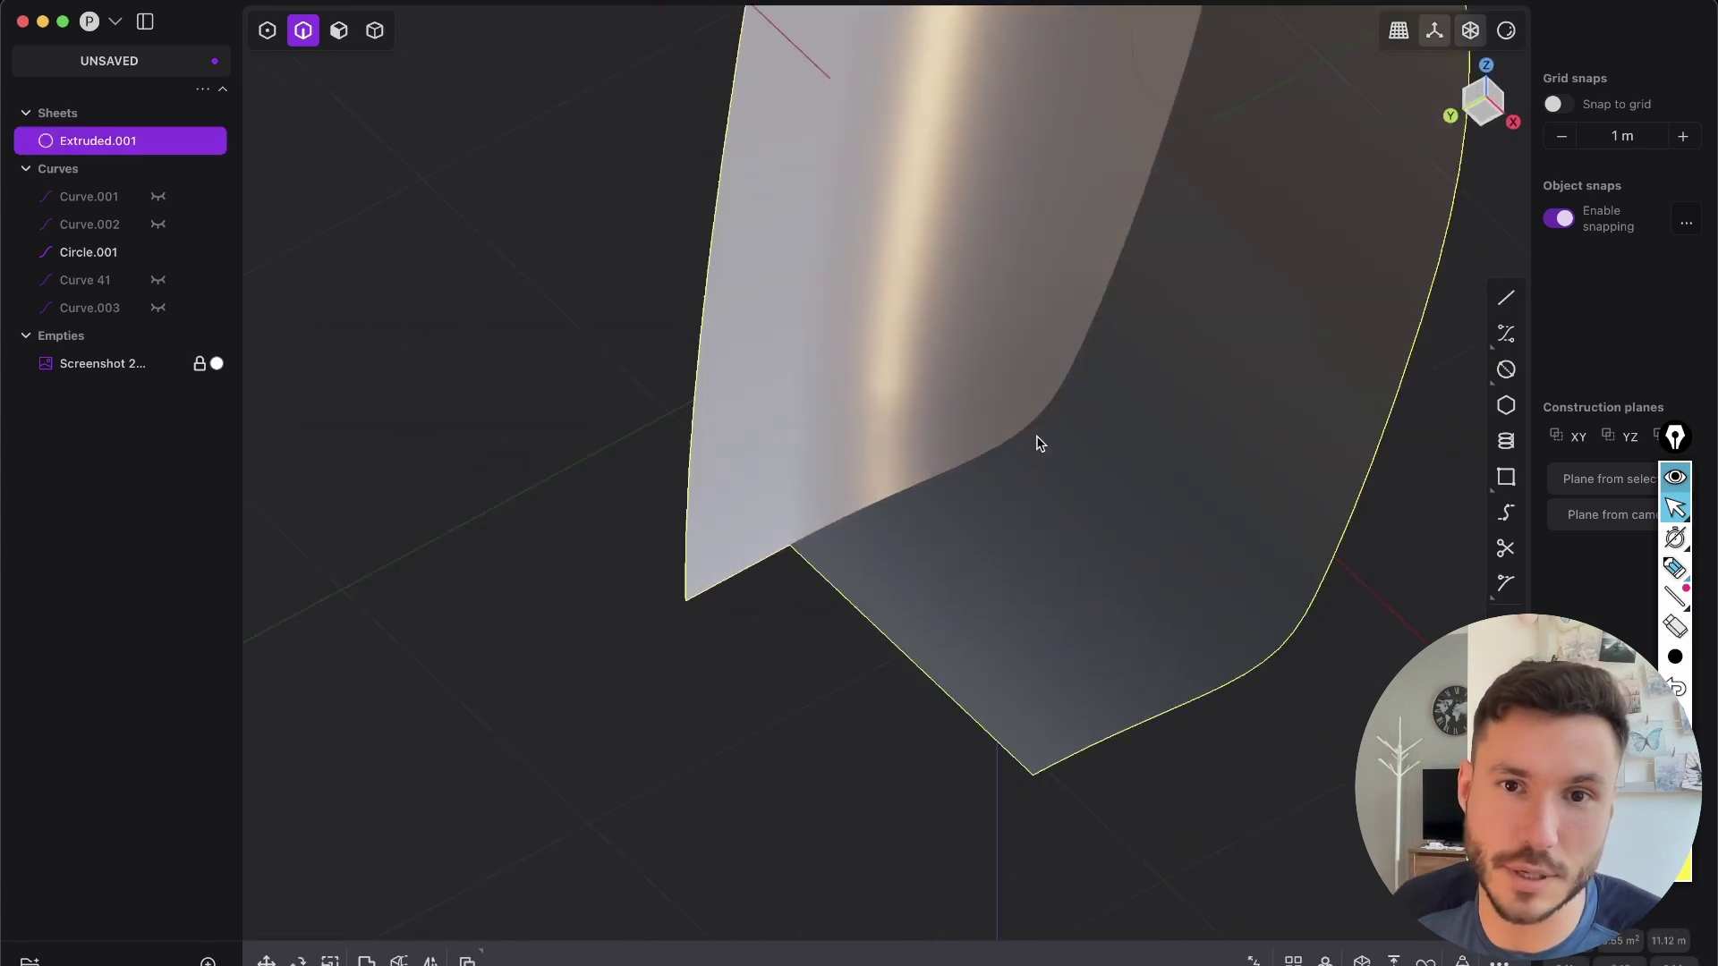
key("Escape")
middle_click_drag(955, 556, 1085, 491)
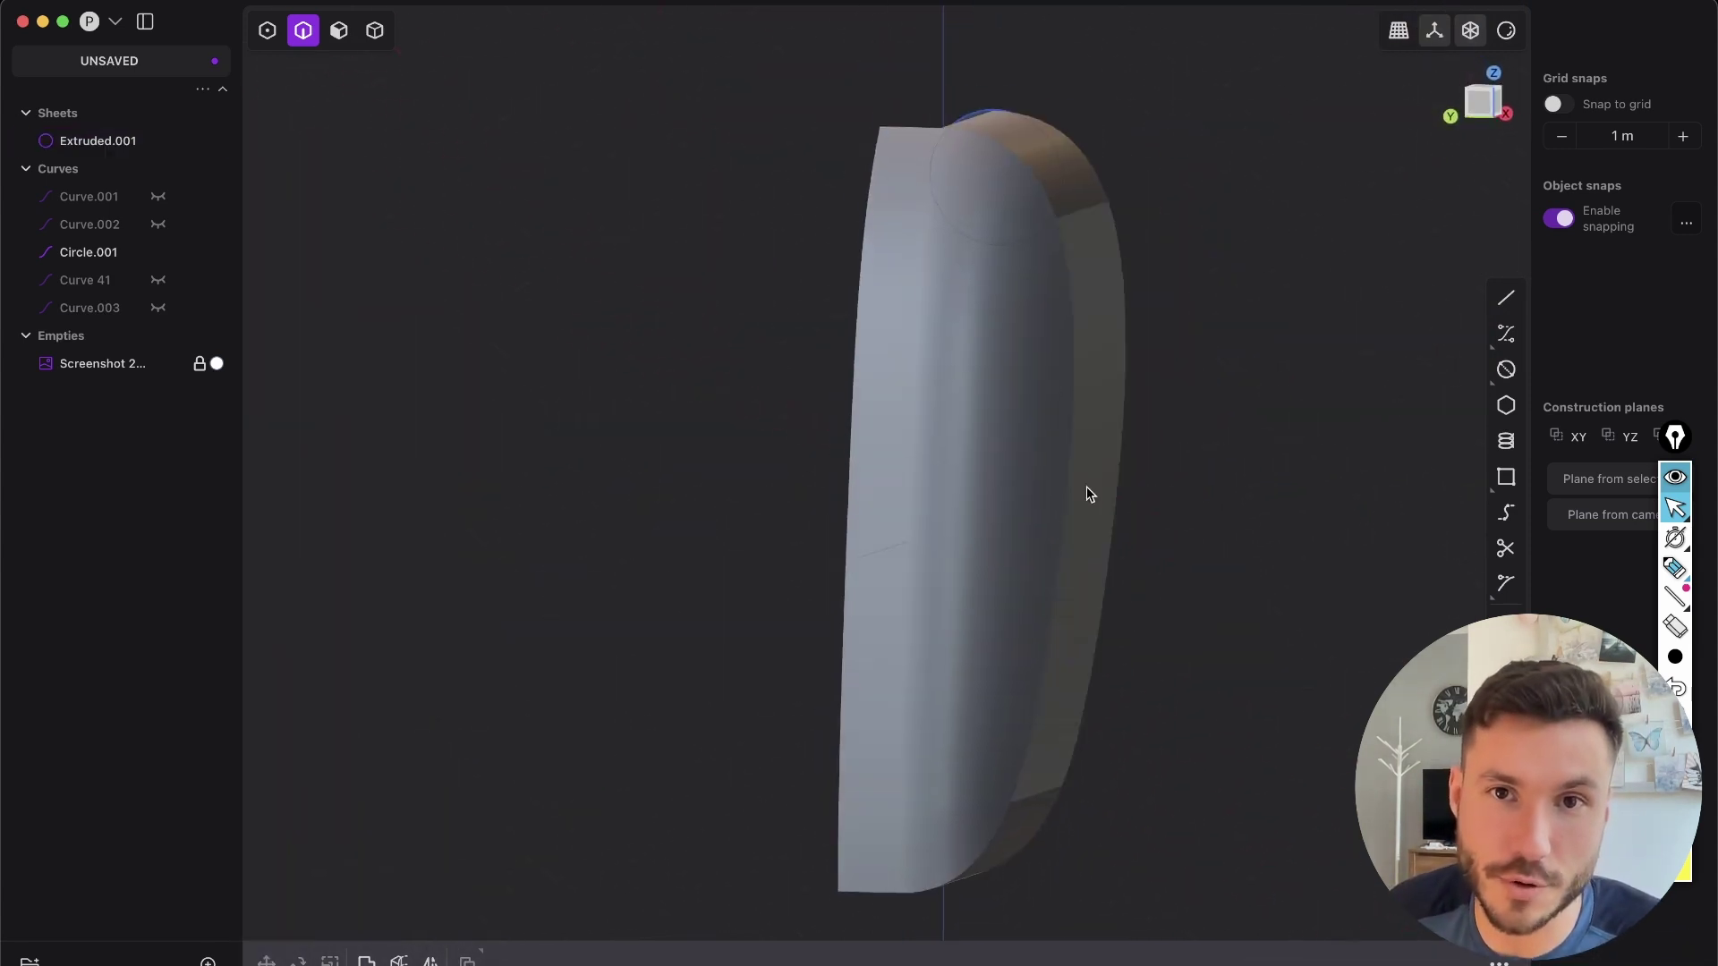
- Remove the faces of the narrow helper strip along the shell's edge from the joined sheet
key("3")
middle_click_drag(925, 227, 970, 265)
left_click(922, 170)
left_click(900, 412, "shift")
middle_click_drag(993, 644, 851, 283)
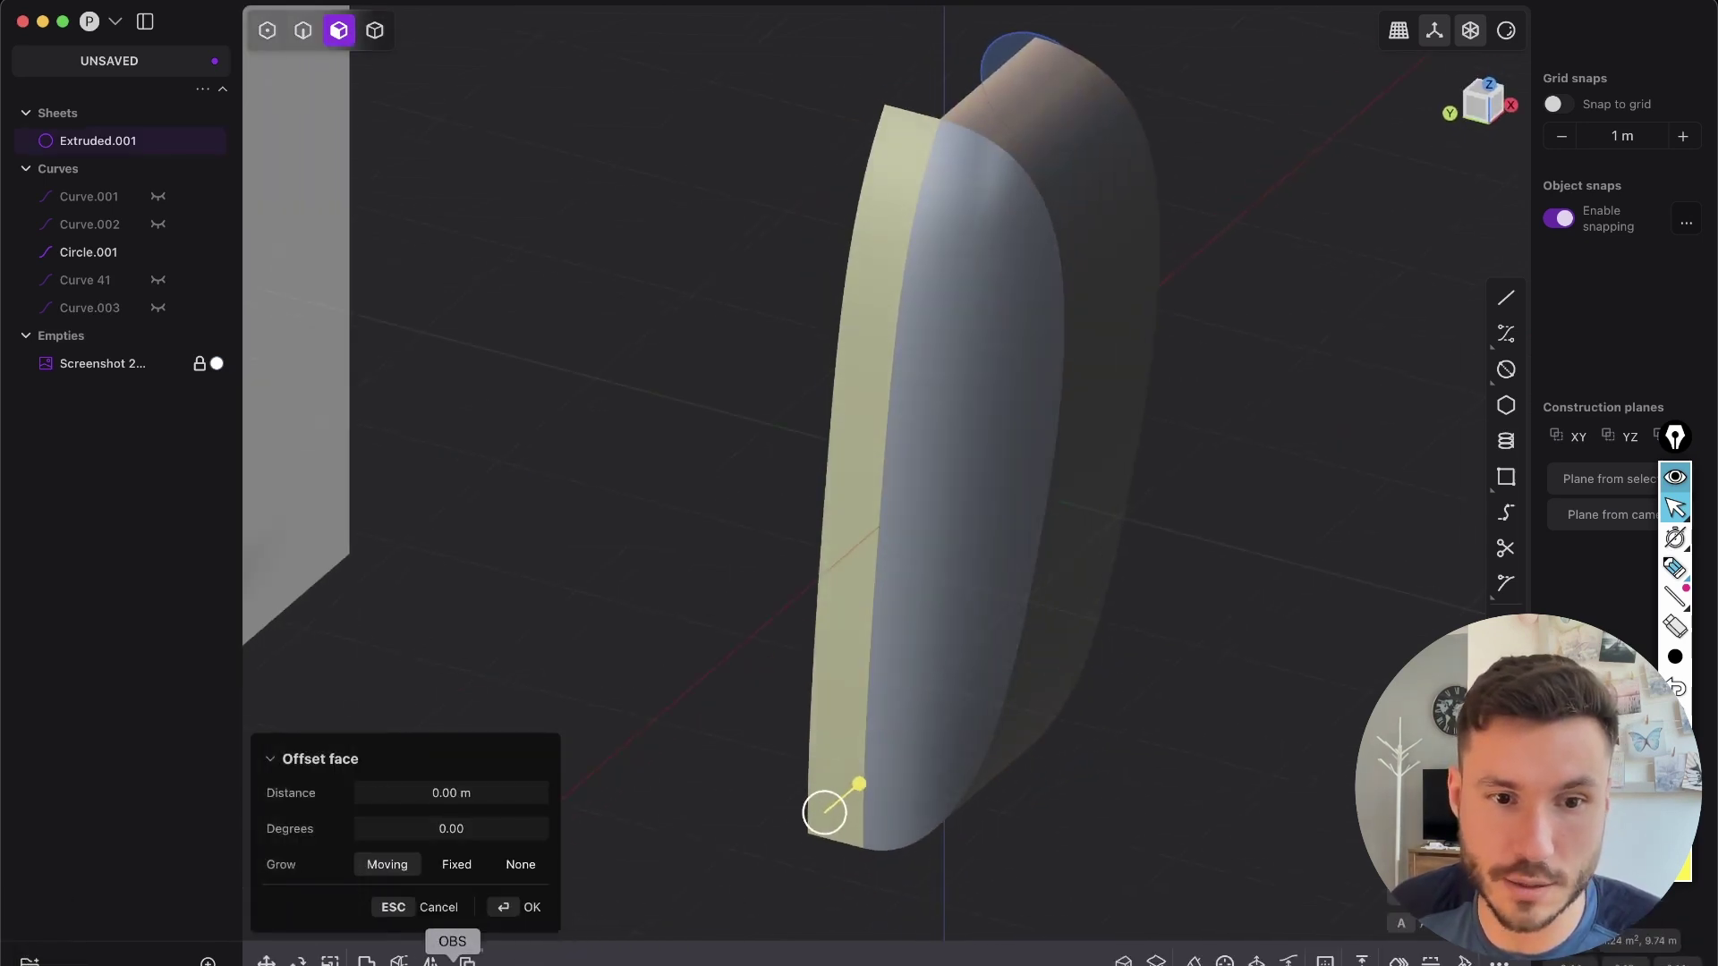
left_click(454, 961)
left_click(1370, 637)
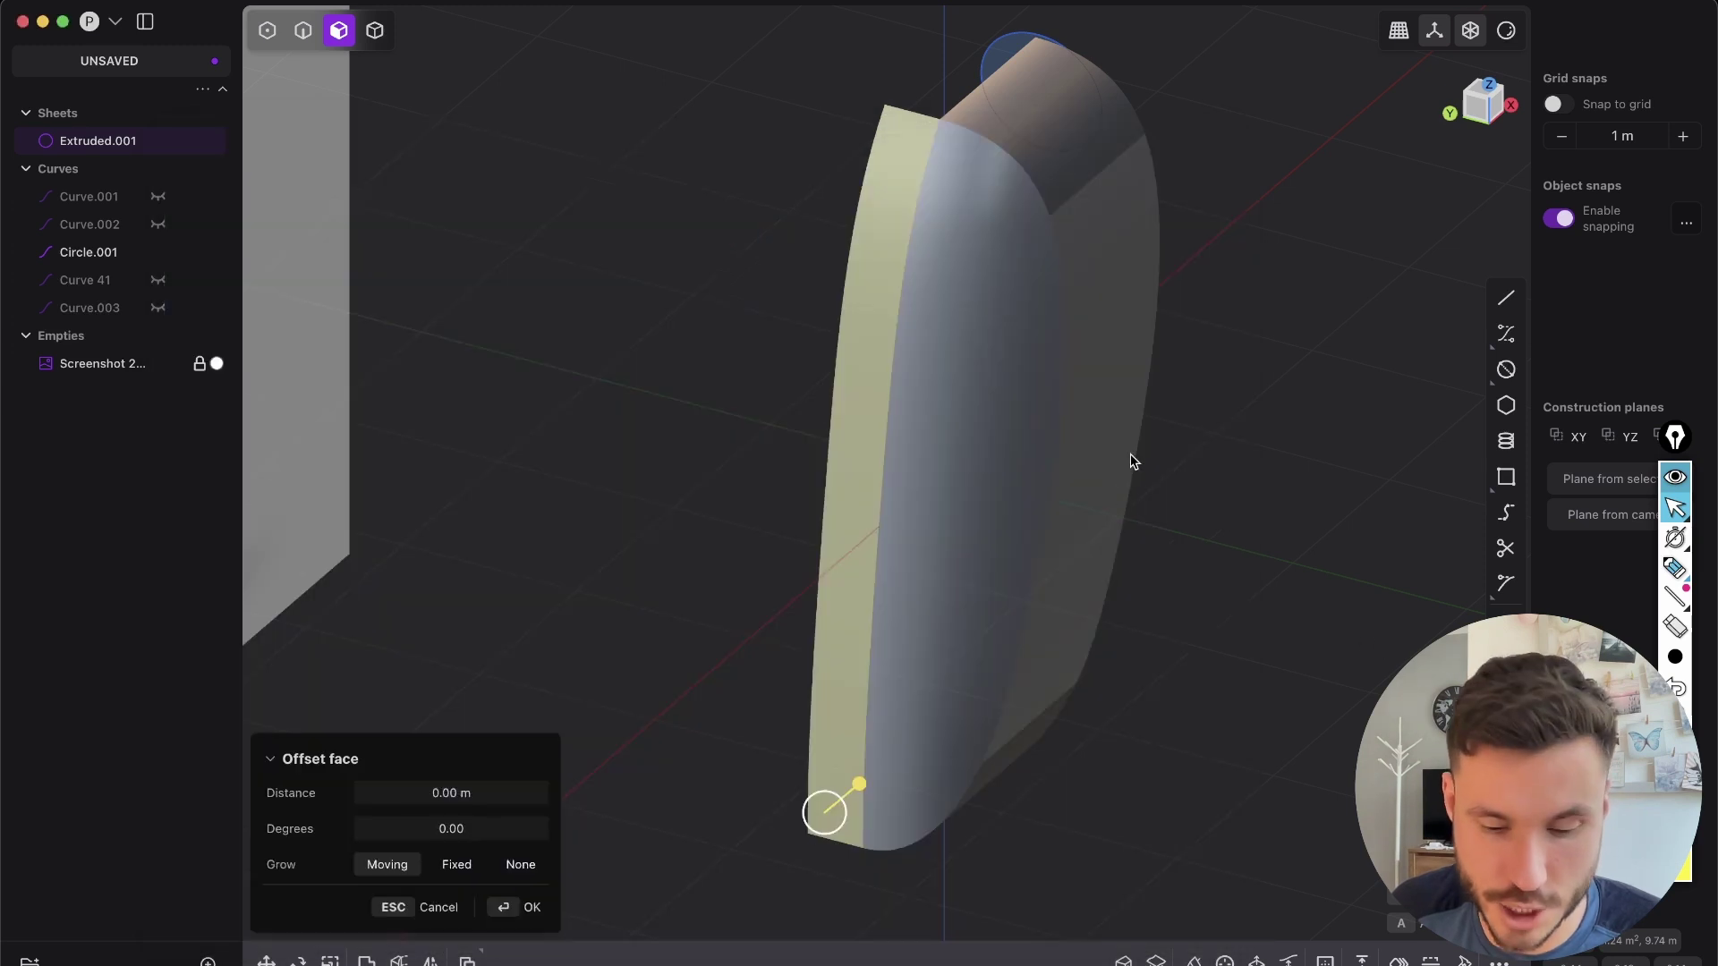
key("shift+x")
- Turn on the edge display and remove the wide helper sheet's upper, middle and lower faces, leaving only the curved shell half
key("shift+e")
middle_click_drag(1213, 458, 922, 447)
left_click(1103, 135)
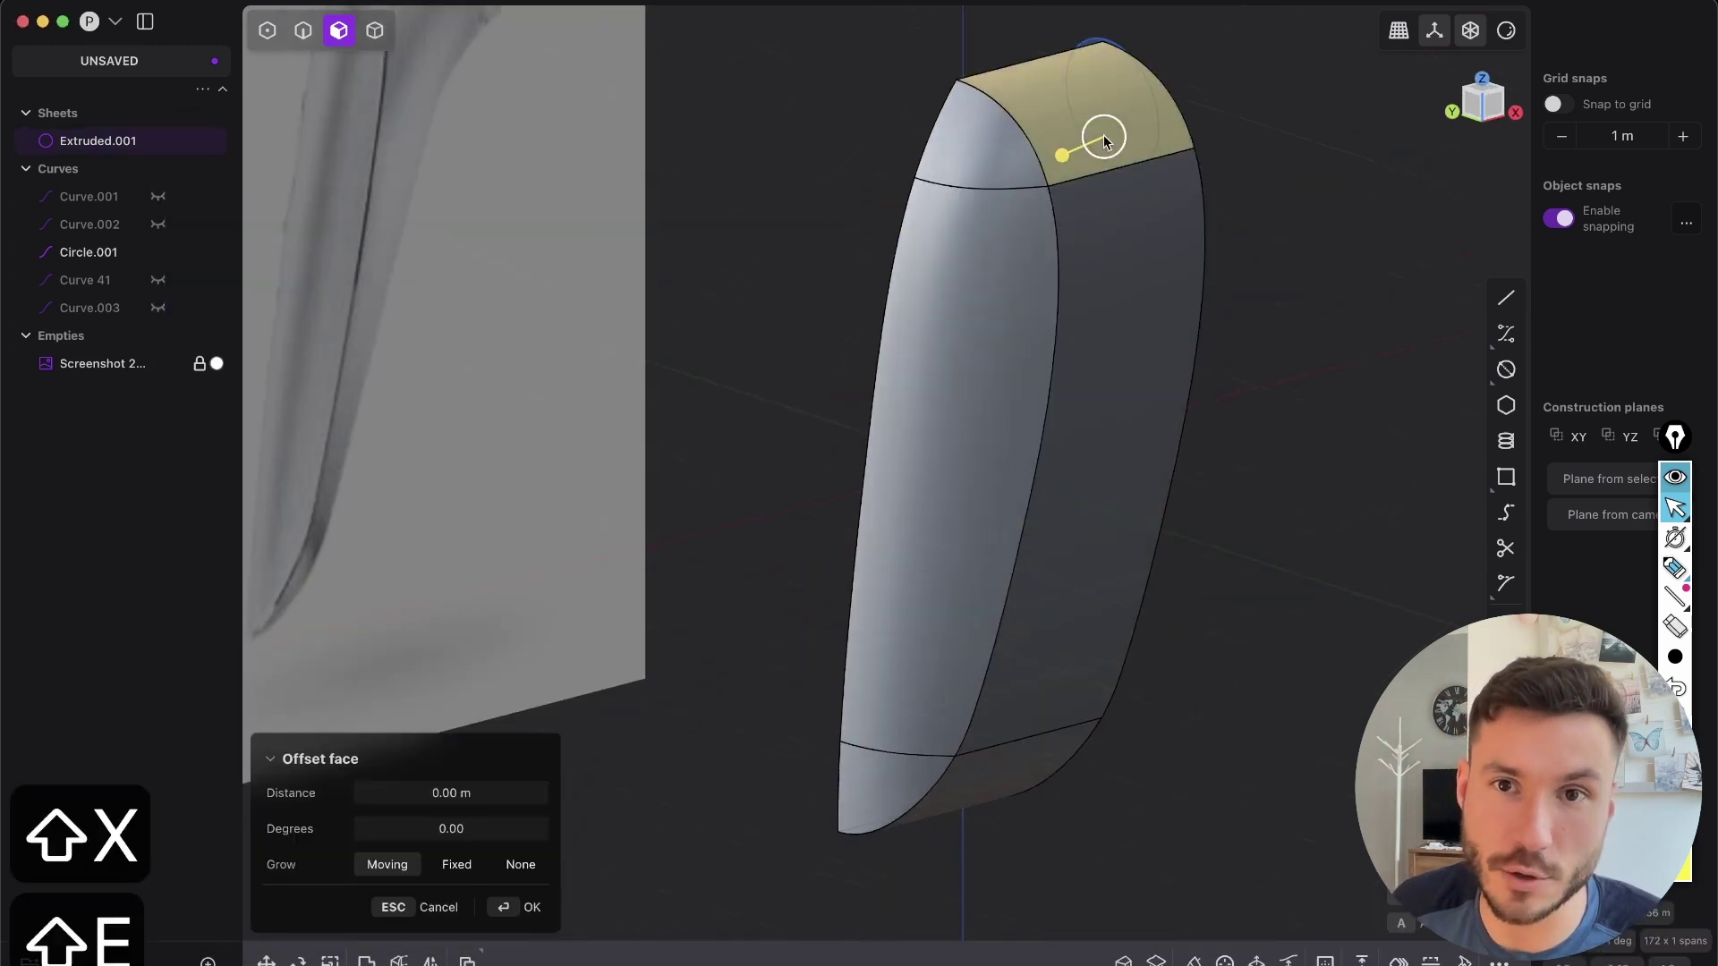
left_click(1122, 435, "shift")
left_click(1007, 792)
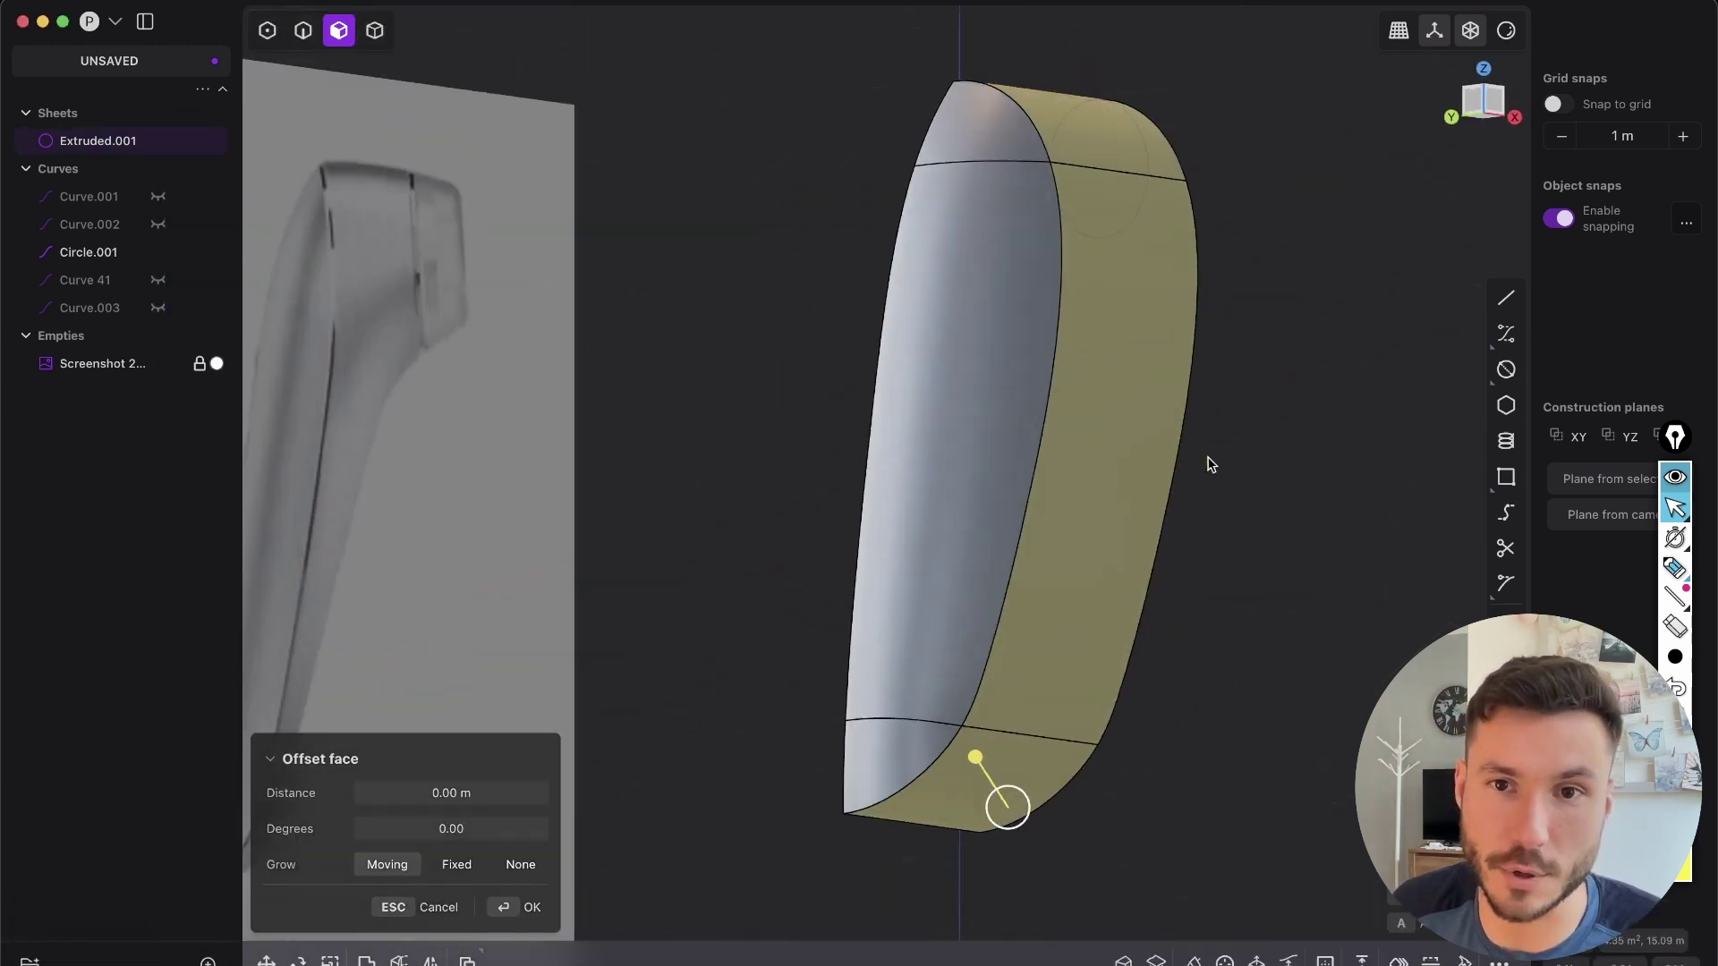
key("shift+x")
middle_click_drag(1193, 474, 1079, 499)
middle_click_drag(1061, 474, 993, 455)
- Mirror the shell half across its centre plane to preview the full back shell with edges hidden, and undo the mirror
key("Tab")
left_click(374, 33)
left_click(955, 355)
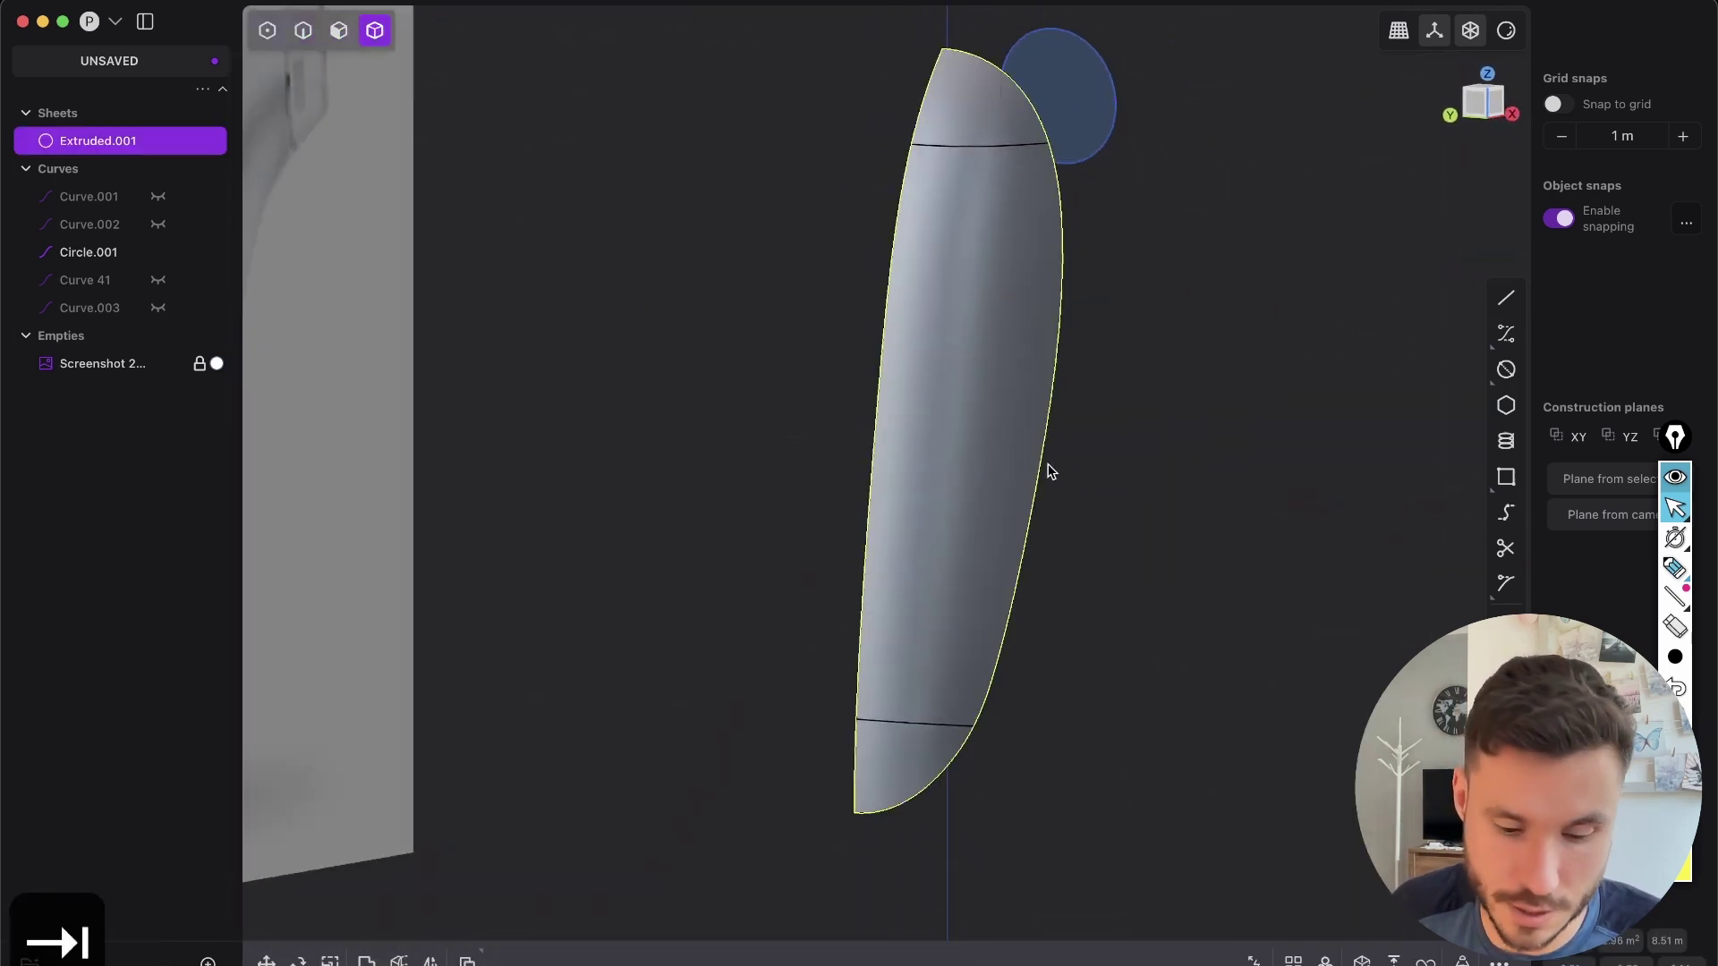
key("alt+x")
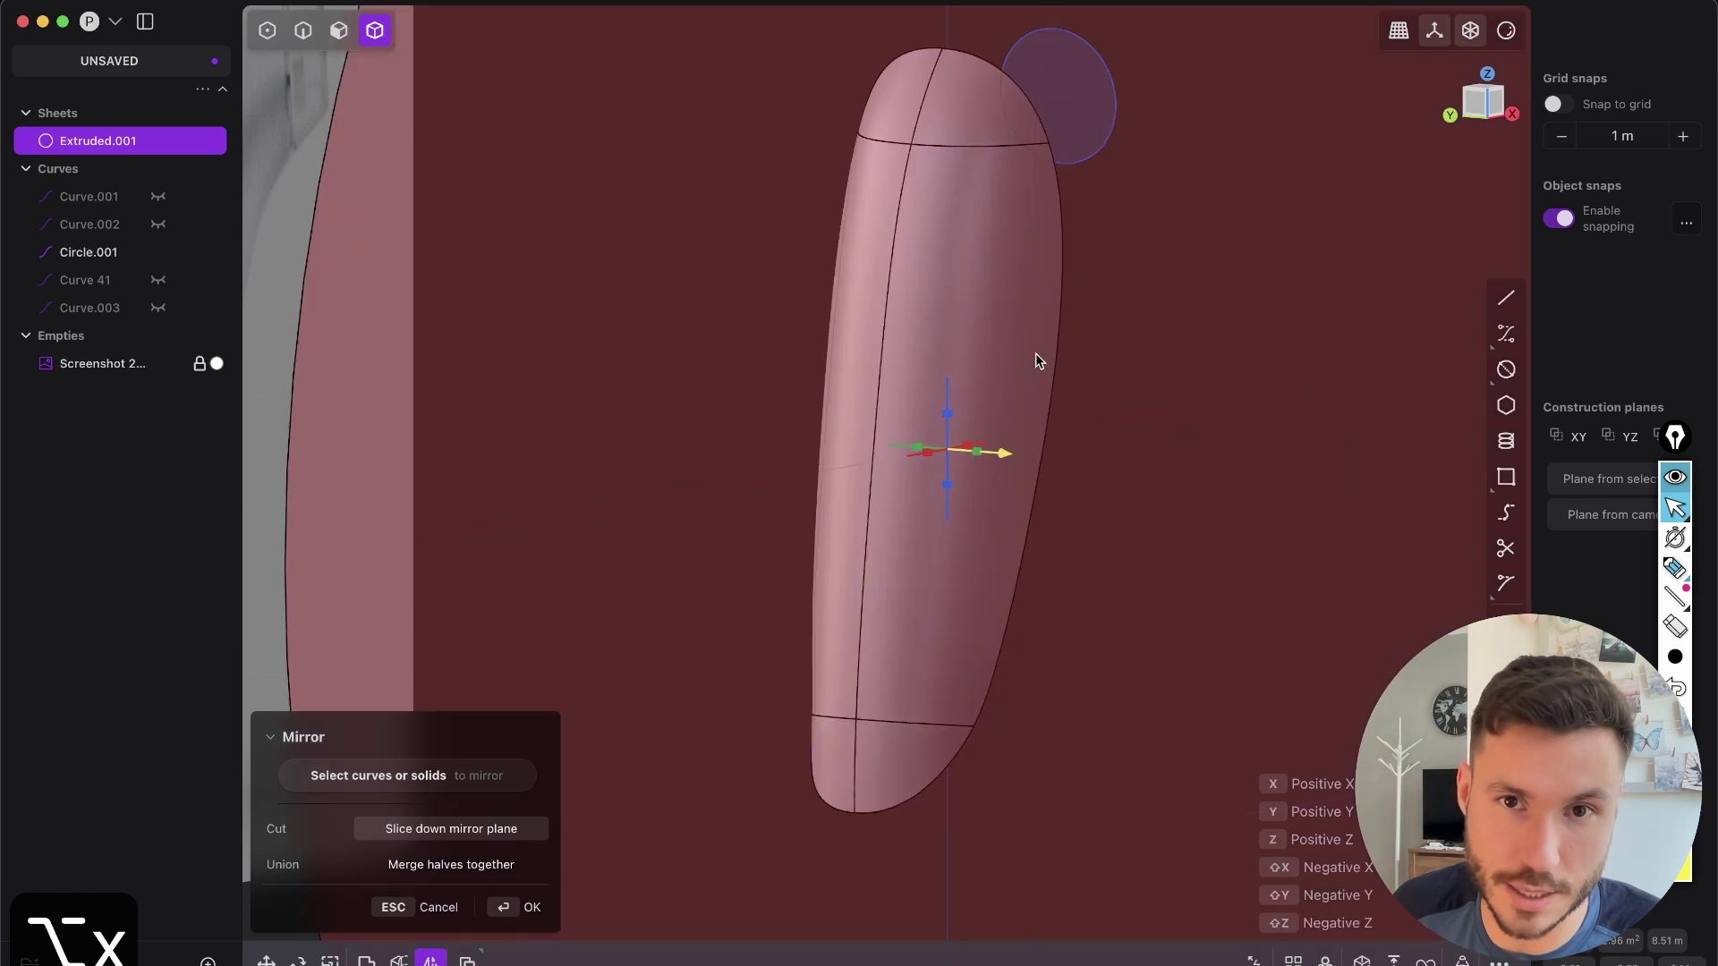
right_click(1038, 356)
left_click(1139, 364)
key("shift+e")
scroll(1051, 475, "down", 3)
middle_click_drag(1050, 475, 1020, 519)
key("super+z")
key("super+z")
middle_click_drag(1119, 428, 1081, 411)
- Compare the shell half's profile with the reference image in the front view
left_click(1479, 107)
scroll(1081, 412, "up", 3)
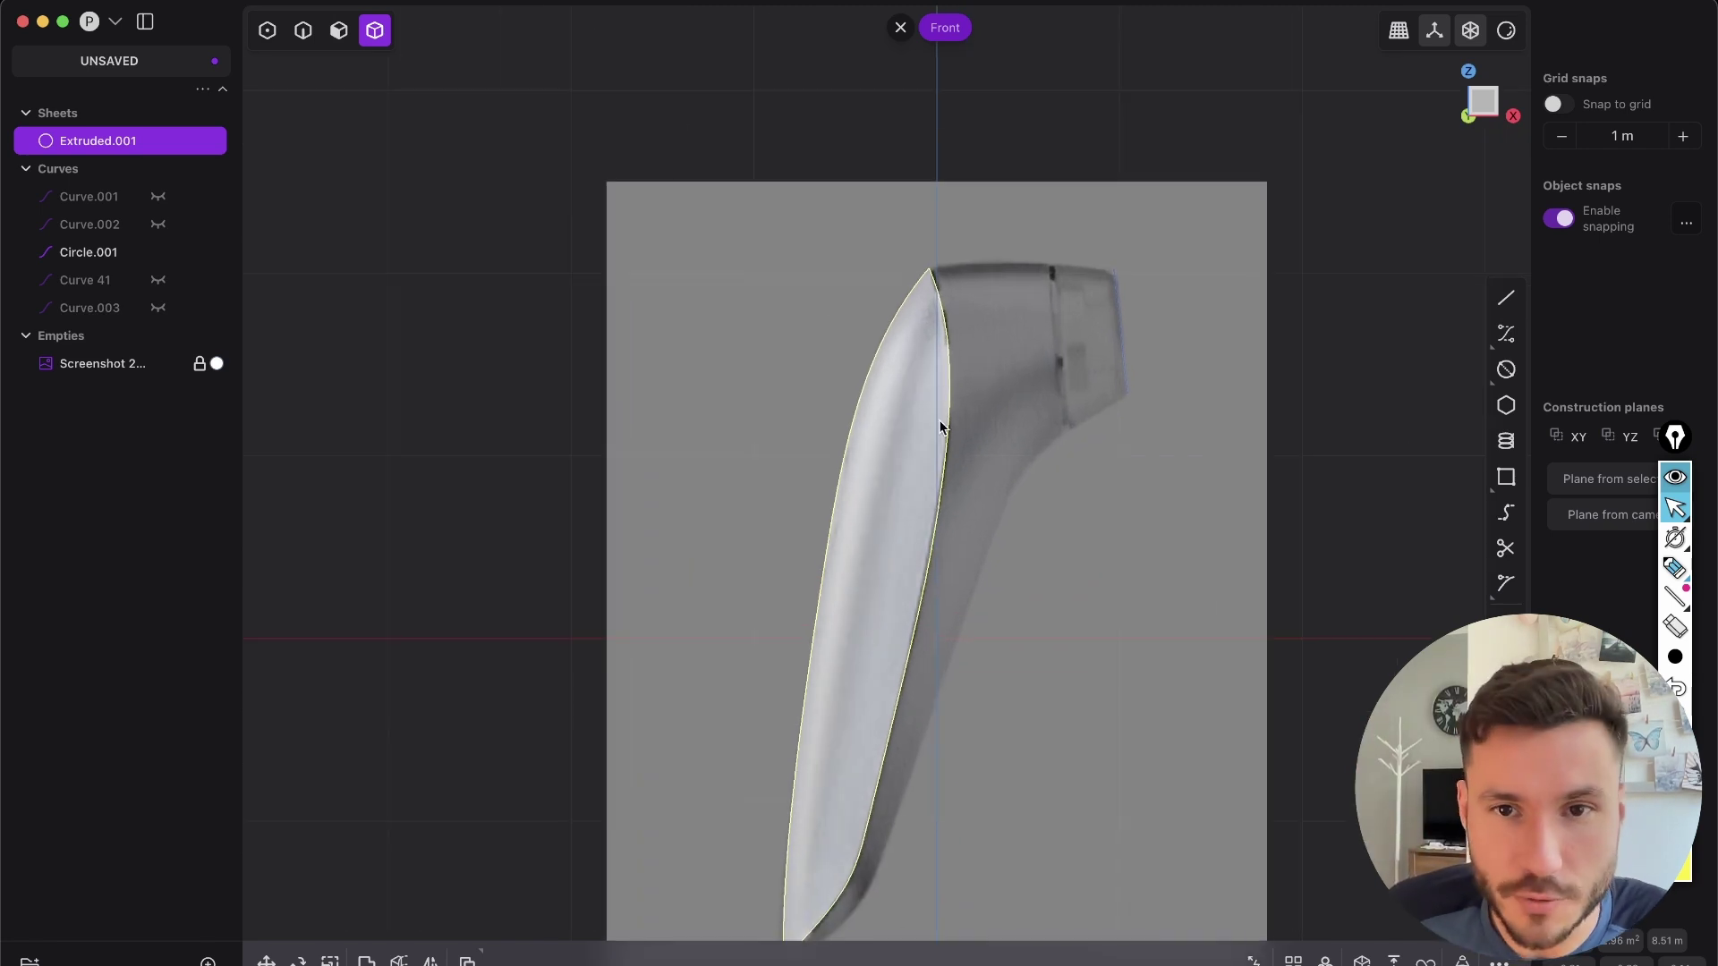
middle_click_drag(947, 390, 936, 230, "shift")
scroll(962, 502, "up", 2)
middle_click_drag(840, 828, 814, 654, "shift")
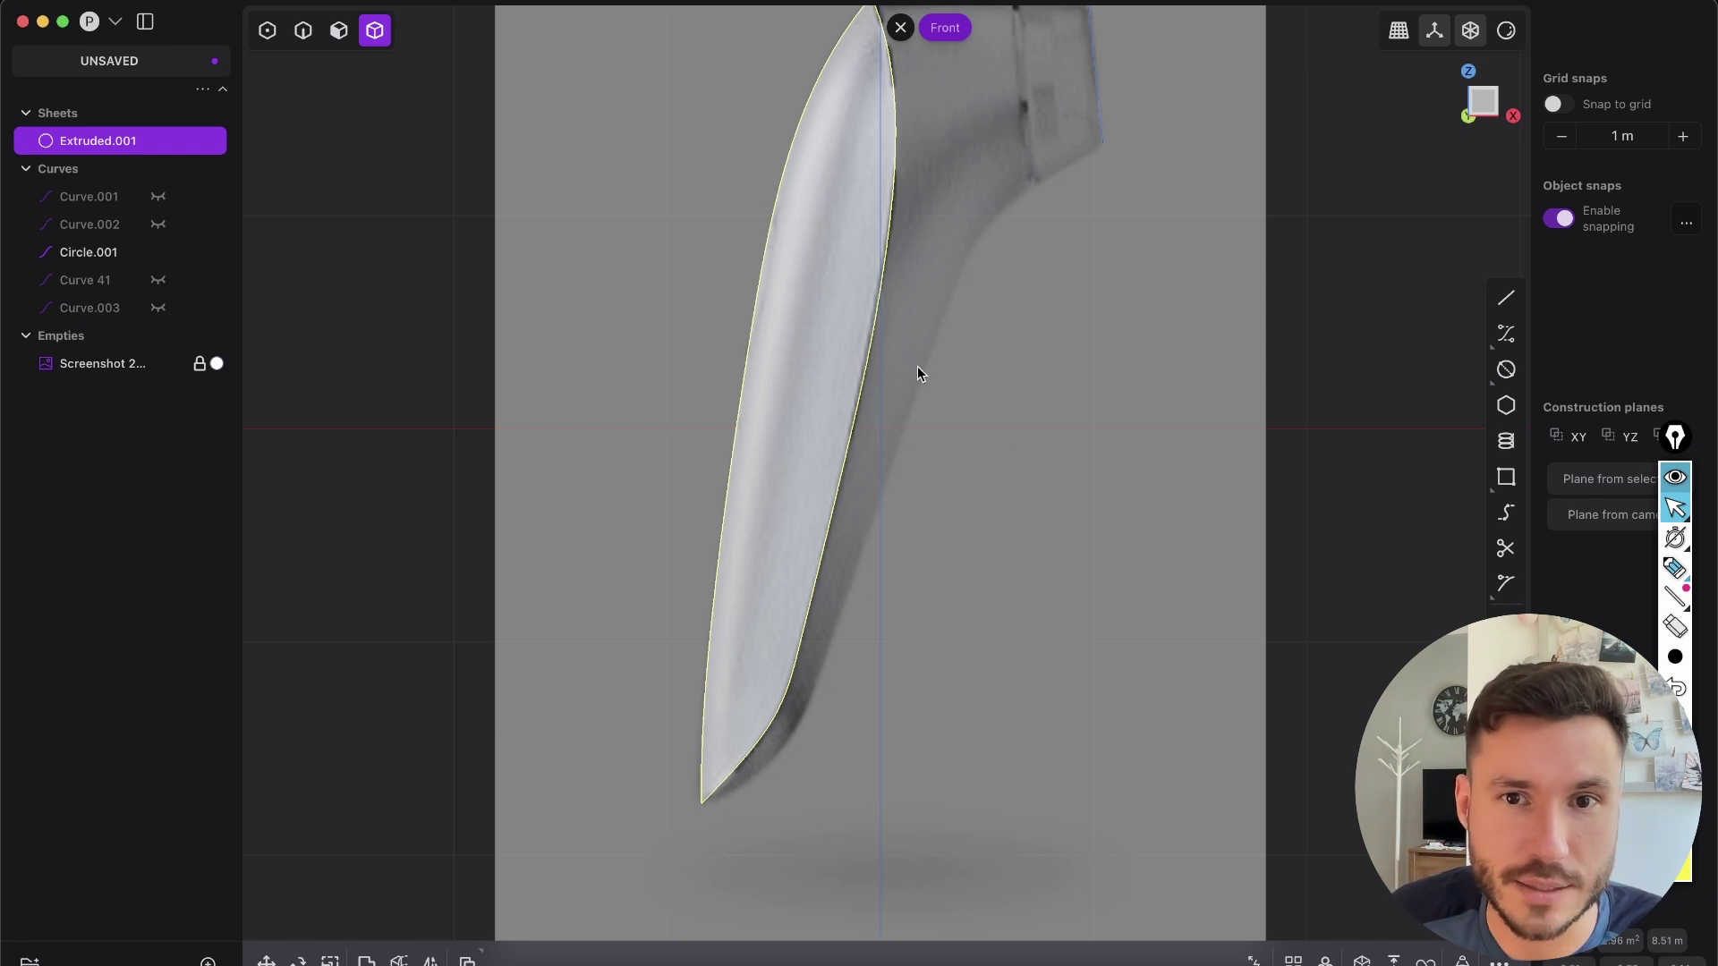
- With the annotation pen, mark the shell with a check and trace the head and grip outline, marking the bend below the head
mouse_move(1676, 568)
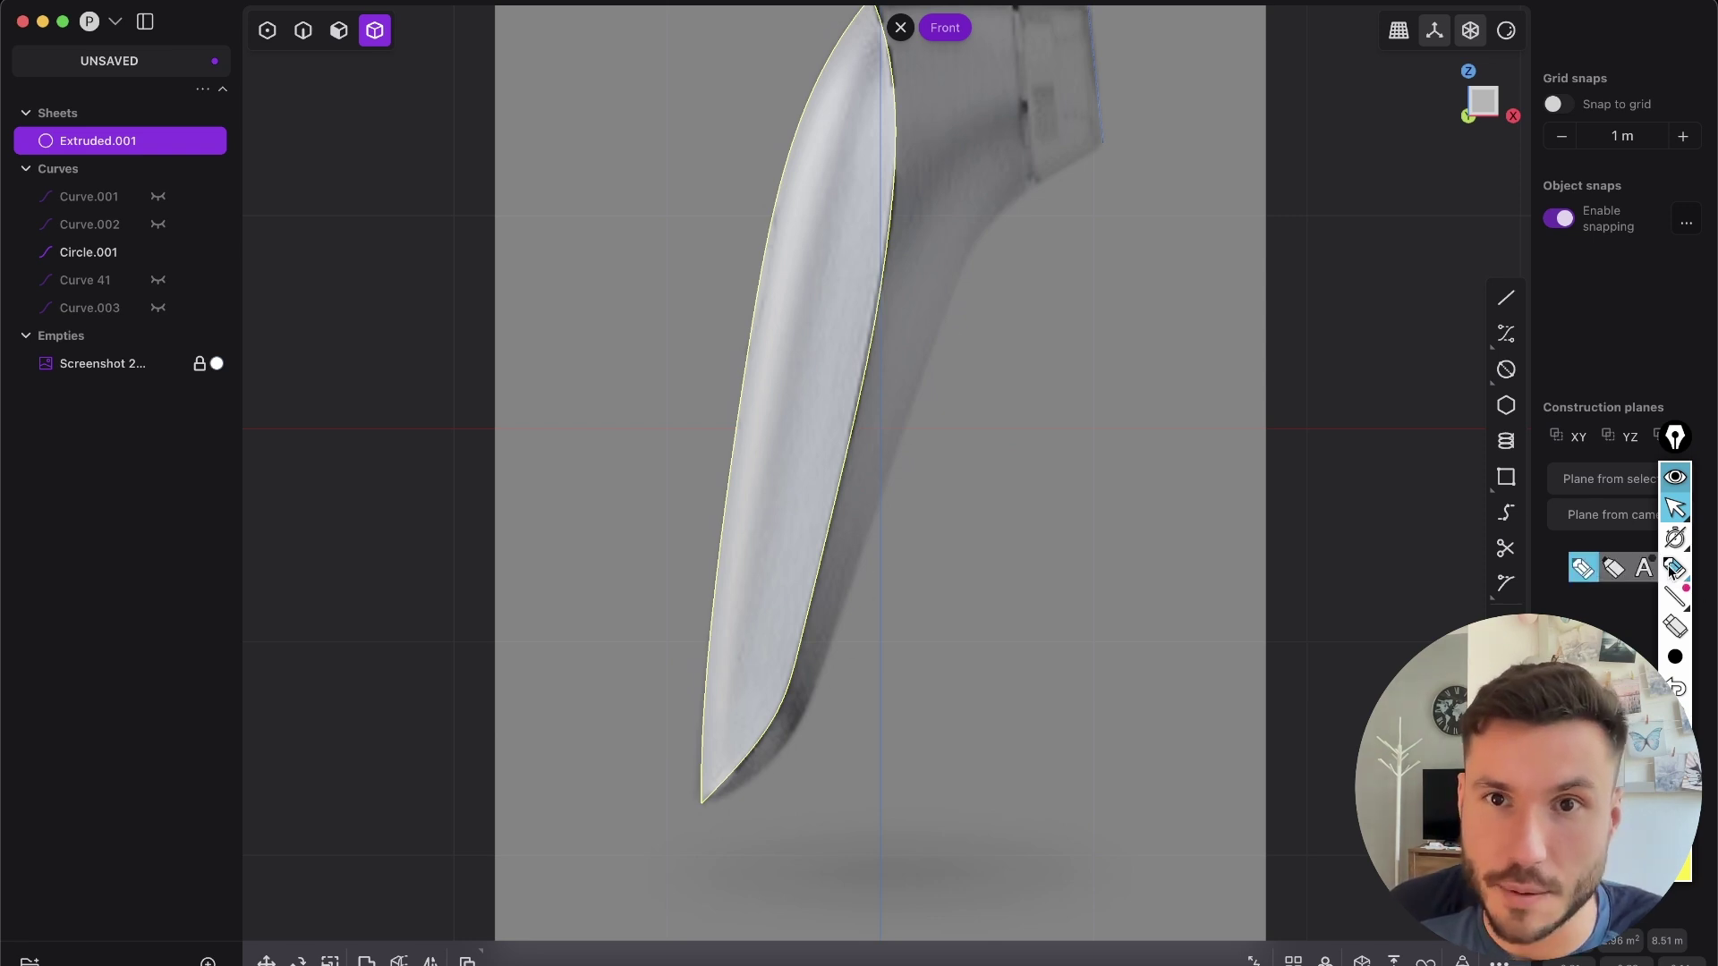
left_click(1676, 569)
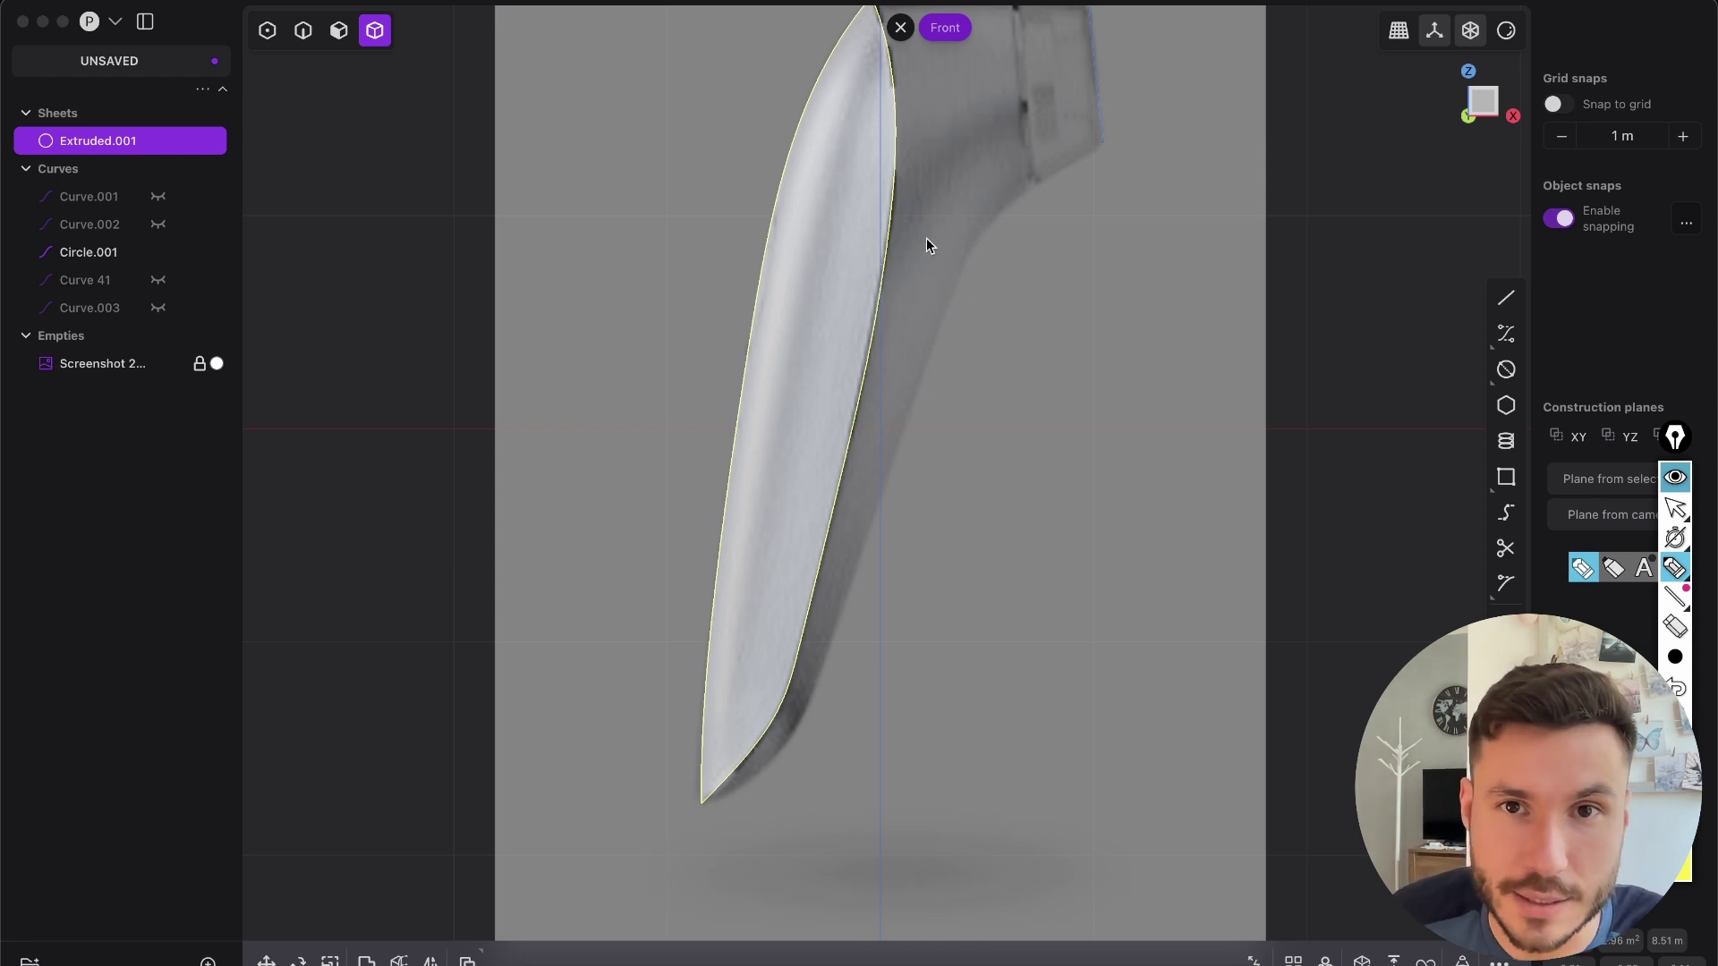
scroll(979, 276, "down", 2)
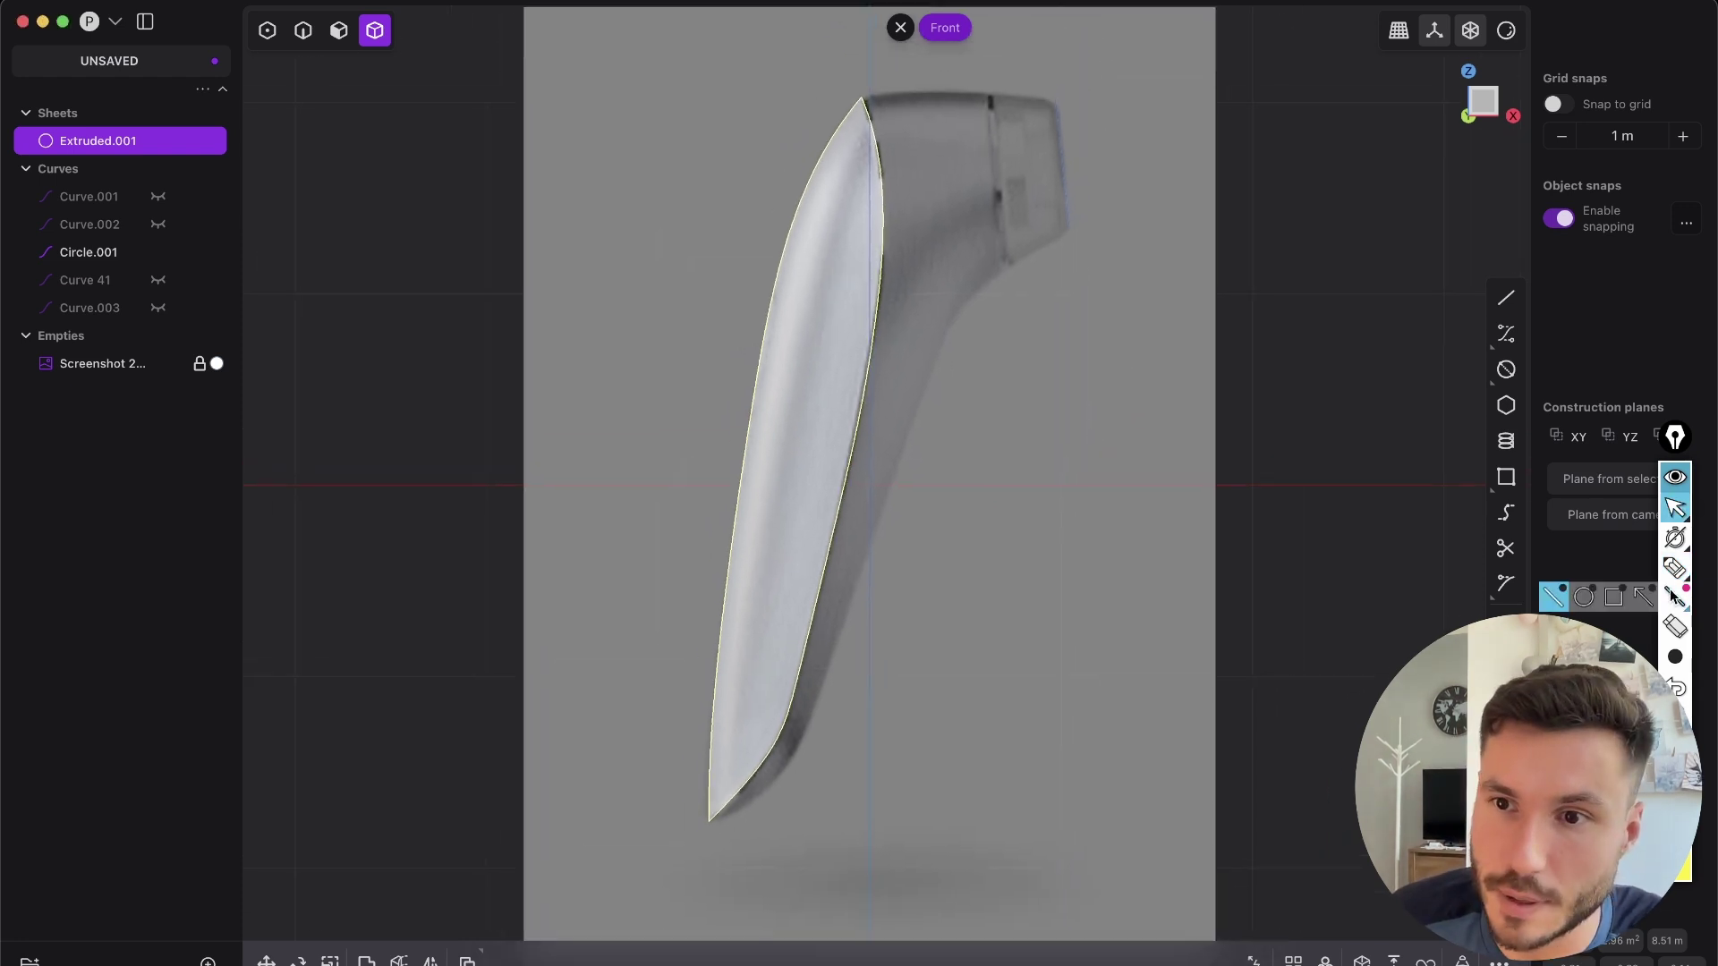
left_click(1675, 569)
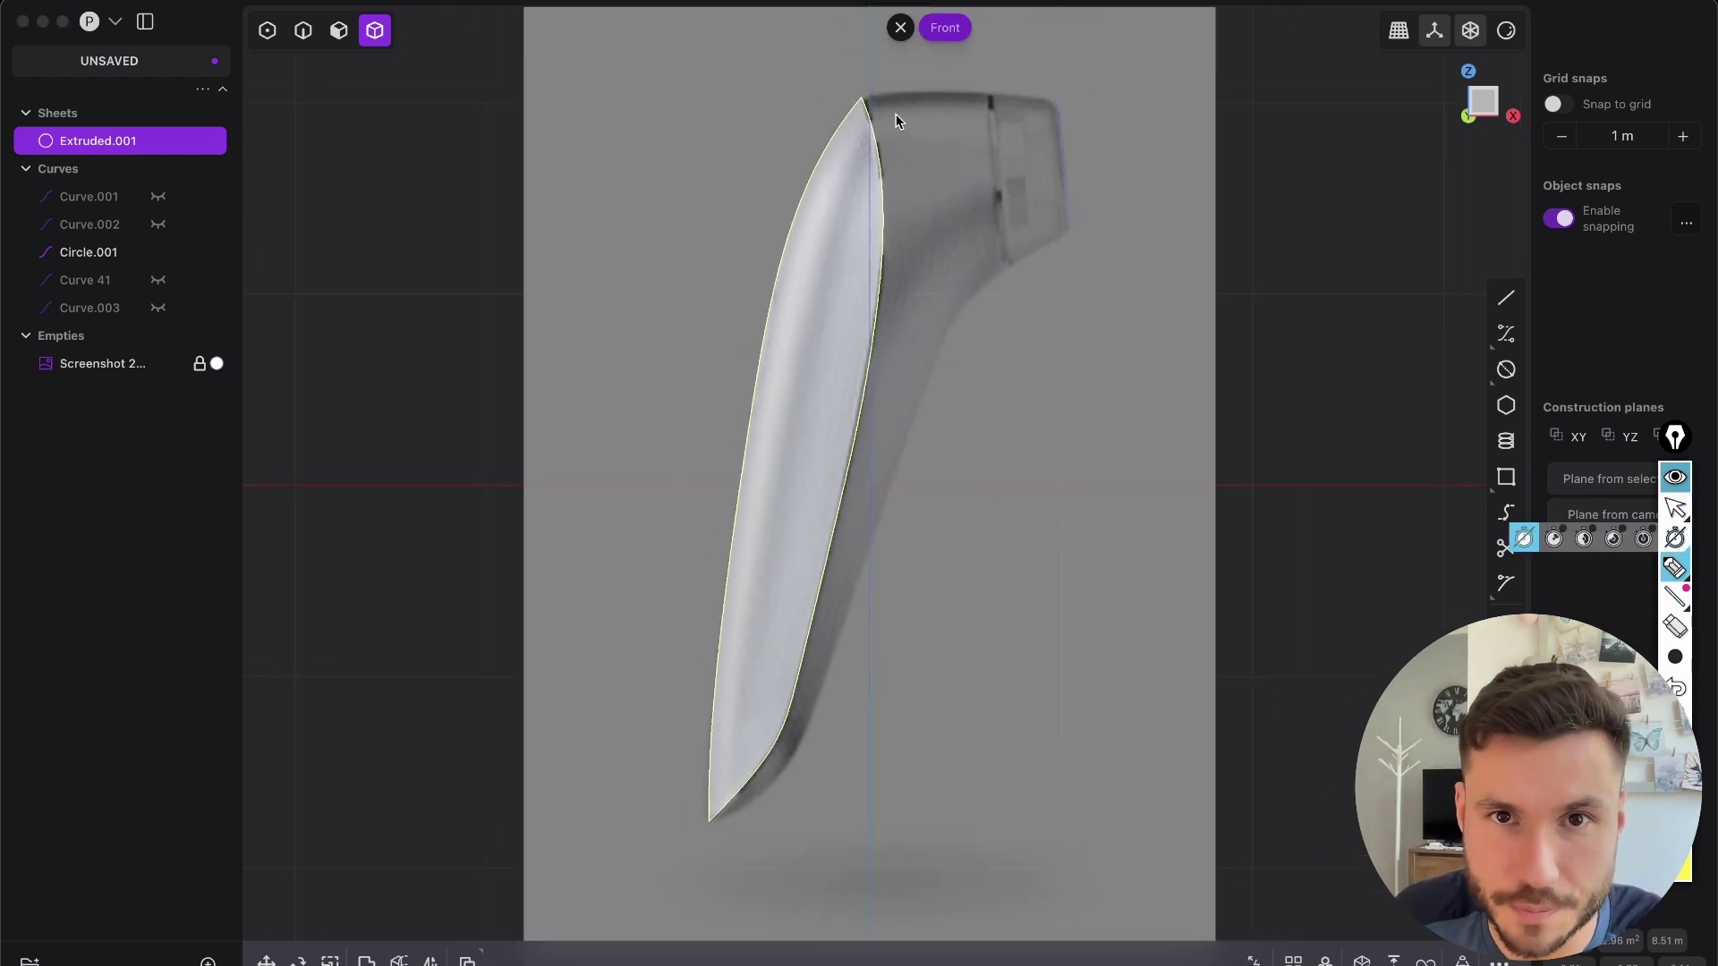
left_click_drag(682, 362, 759, 307)
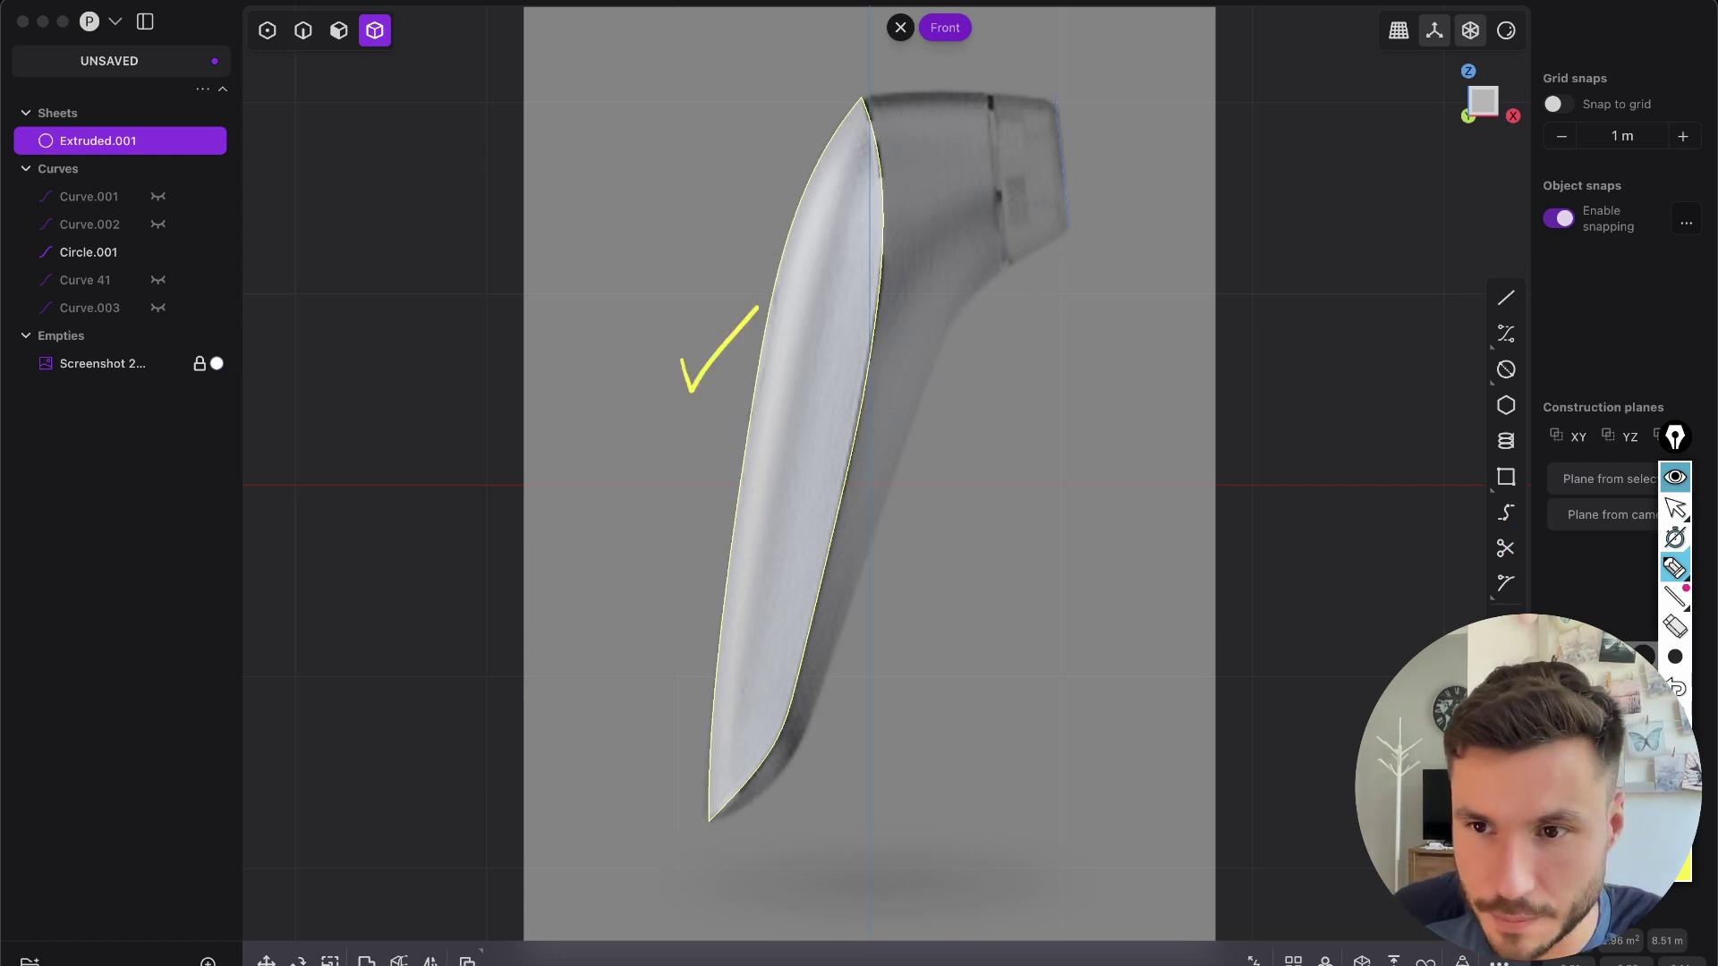
mouse_move(877, 110)
left_mouse_down()
mouse_move(1044, 111)
mouse_move(1066, 204)
mouse_move(1055, 97)
left_mouse_up()
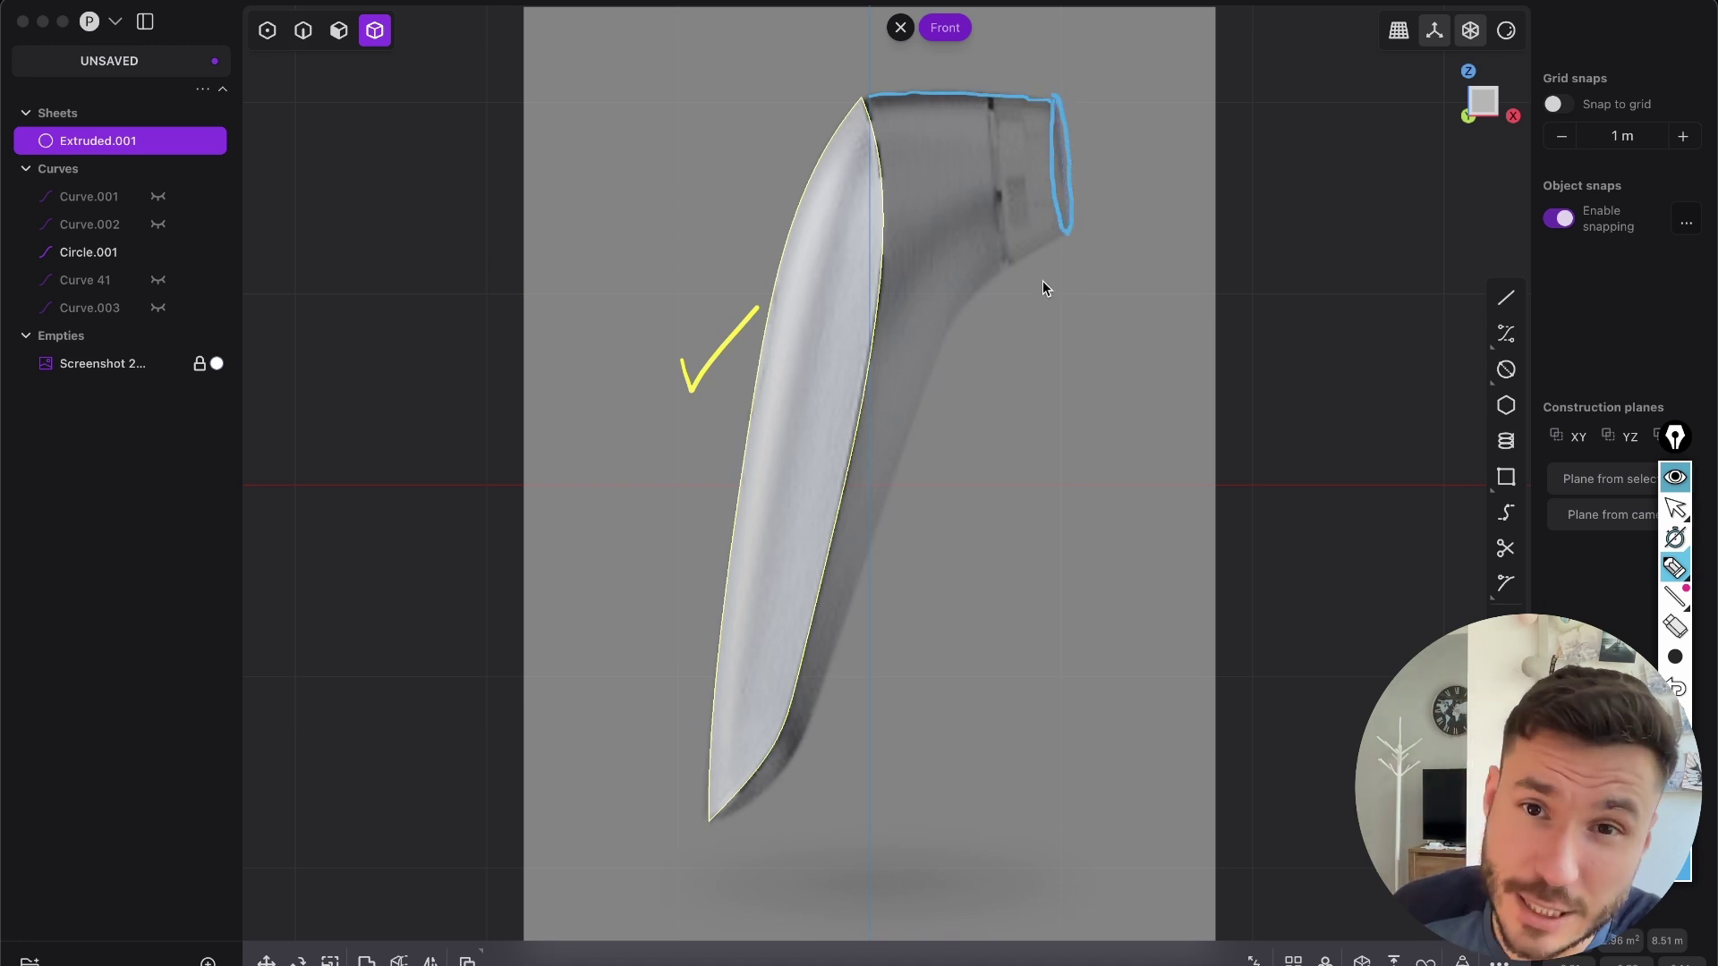
mouse_move(1038, 263)
left_mouse_down()
mouse_move(966, 319)
mouse_move(804, 743)
mouse_move(698, 812)
left_mouse_up()
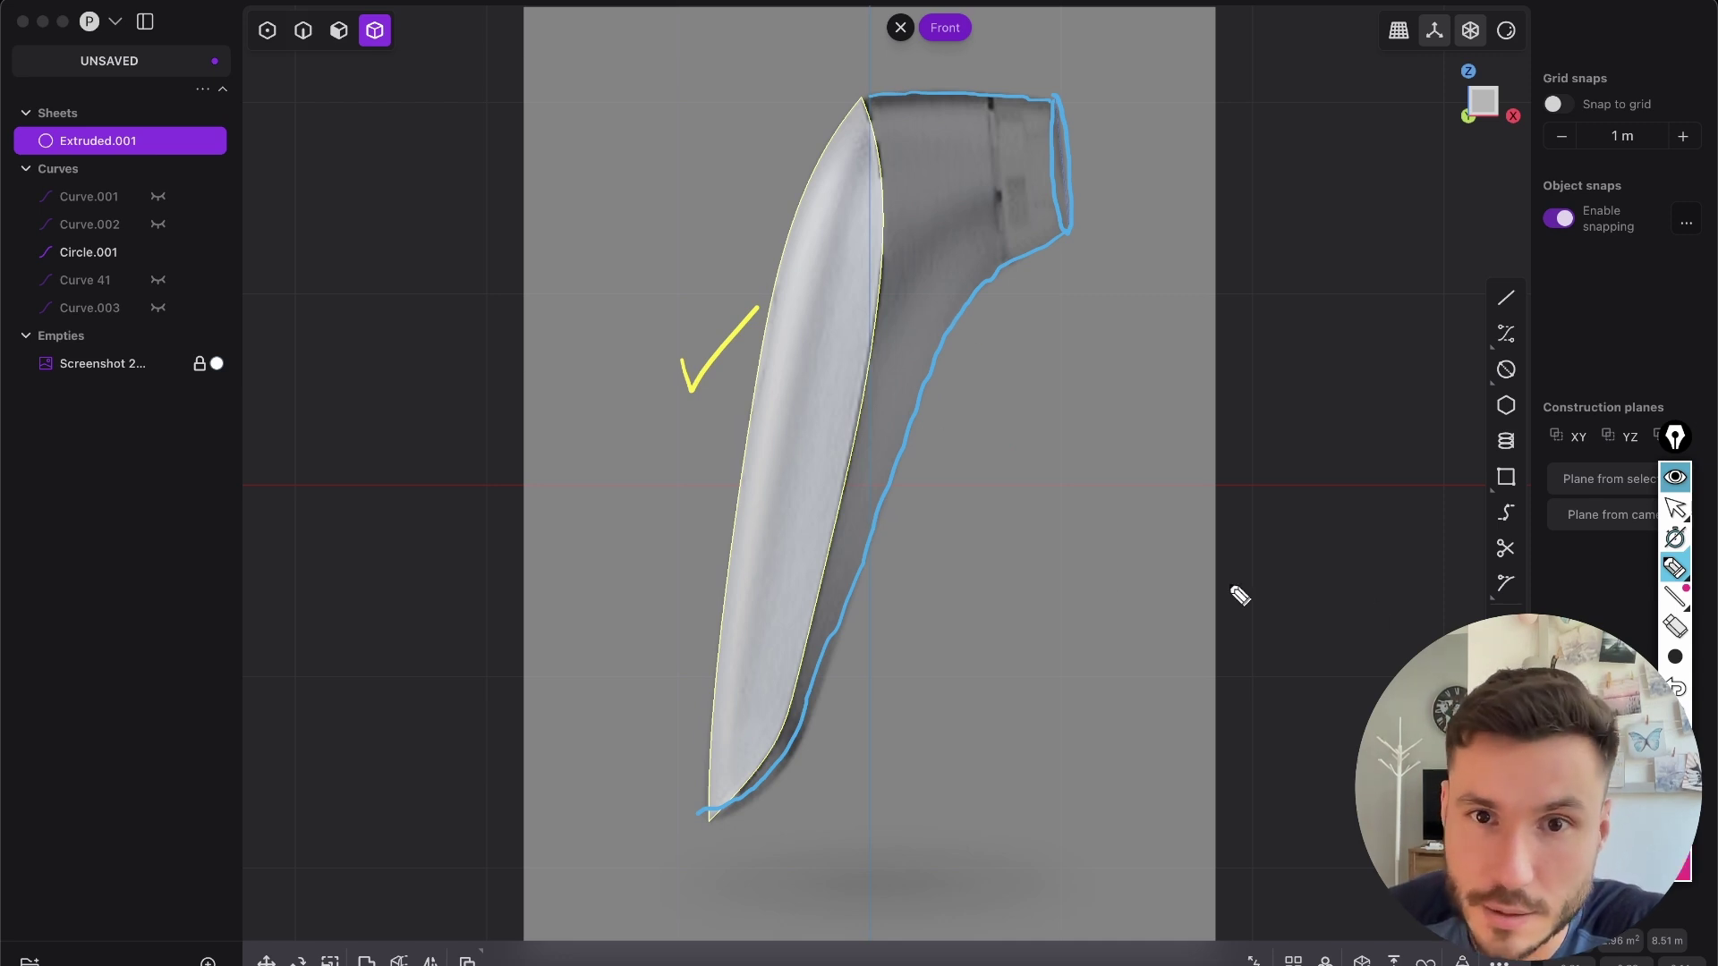
mouse_move(716, 814)
left_mouse_down()
mouse_move(796, 766)
mouse_move(945, 350)
left_mouse_up()
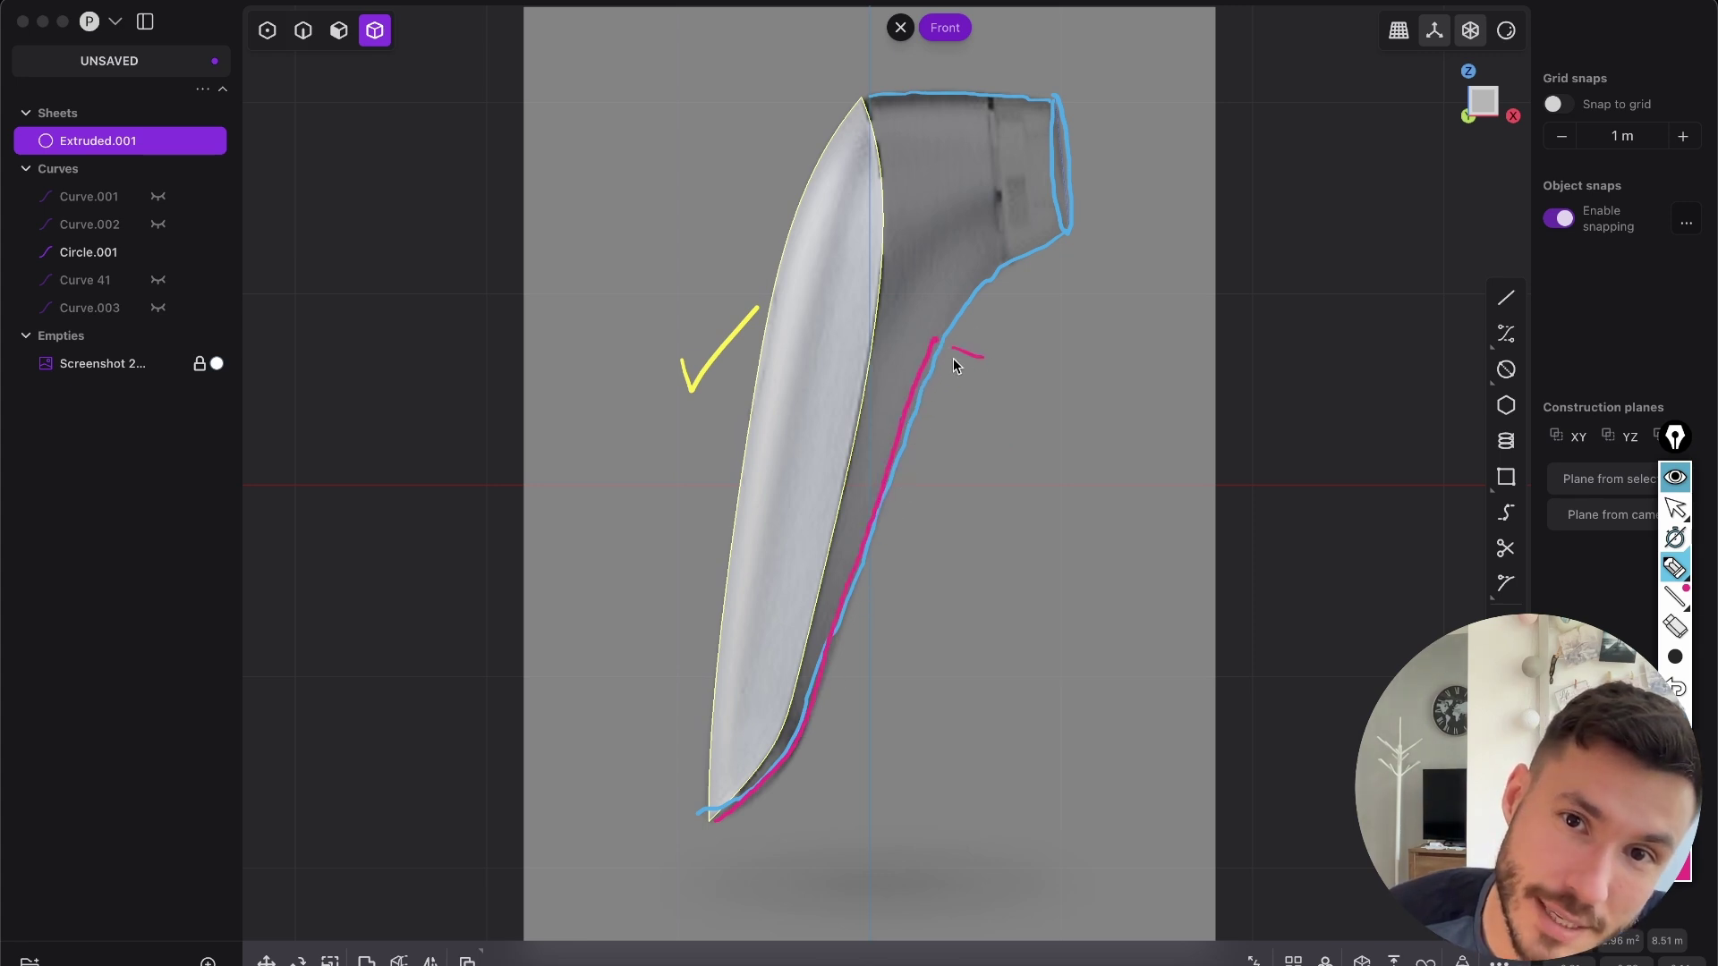
left_click_drag(975, 325, 1082, 257)
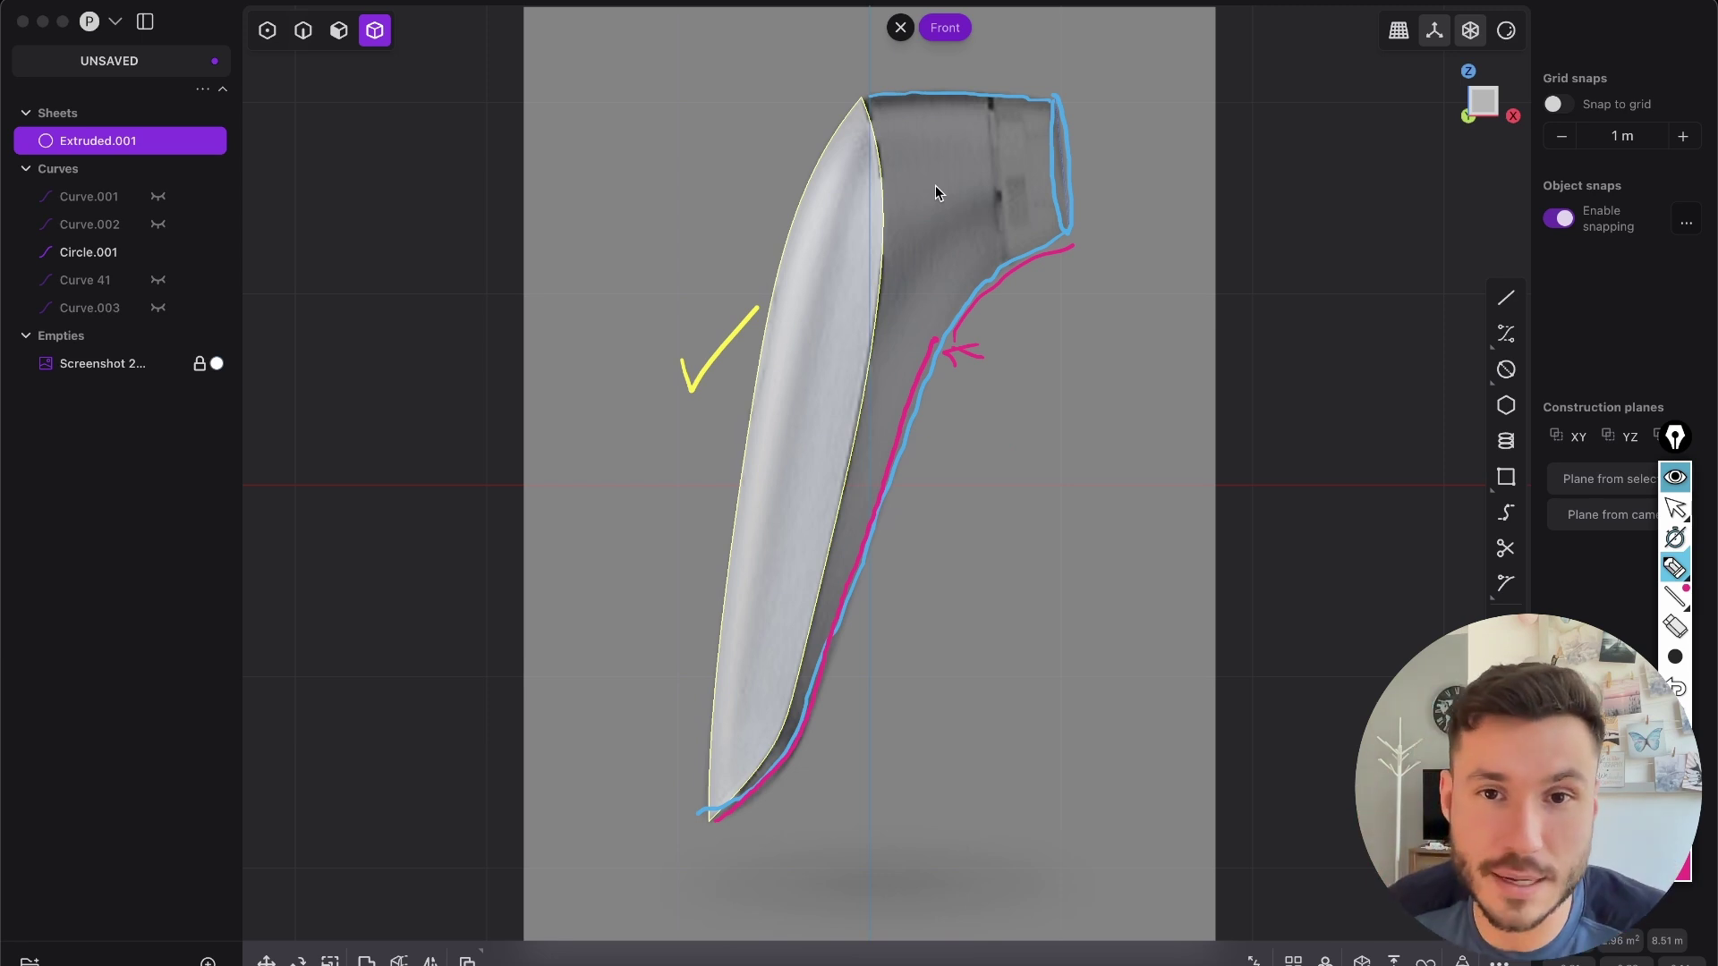
- Annotate a dividing line at the bend, hatch the lower grip area, outline the head area, and clear all annotations
left_click_drag(871, 329, 943, 340)
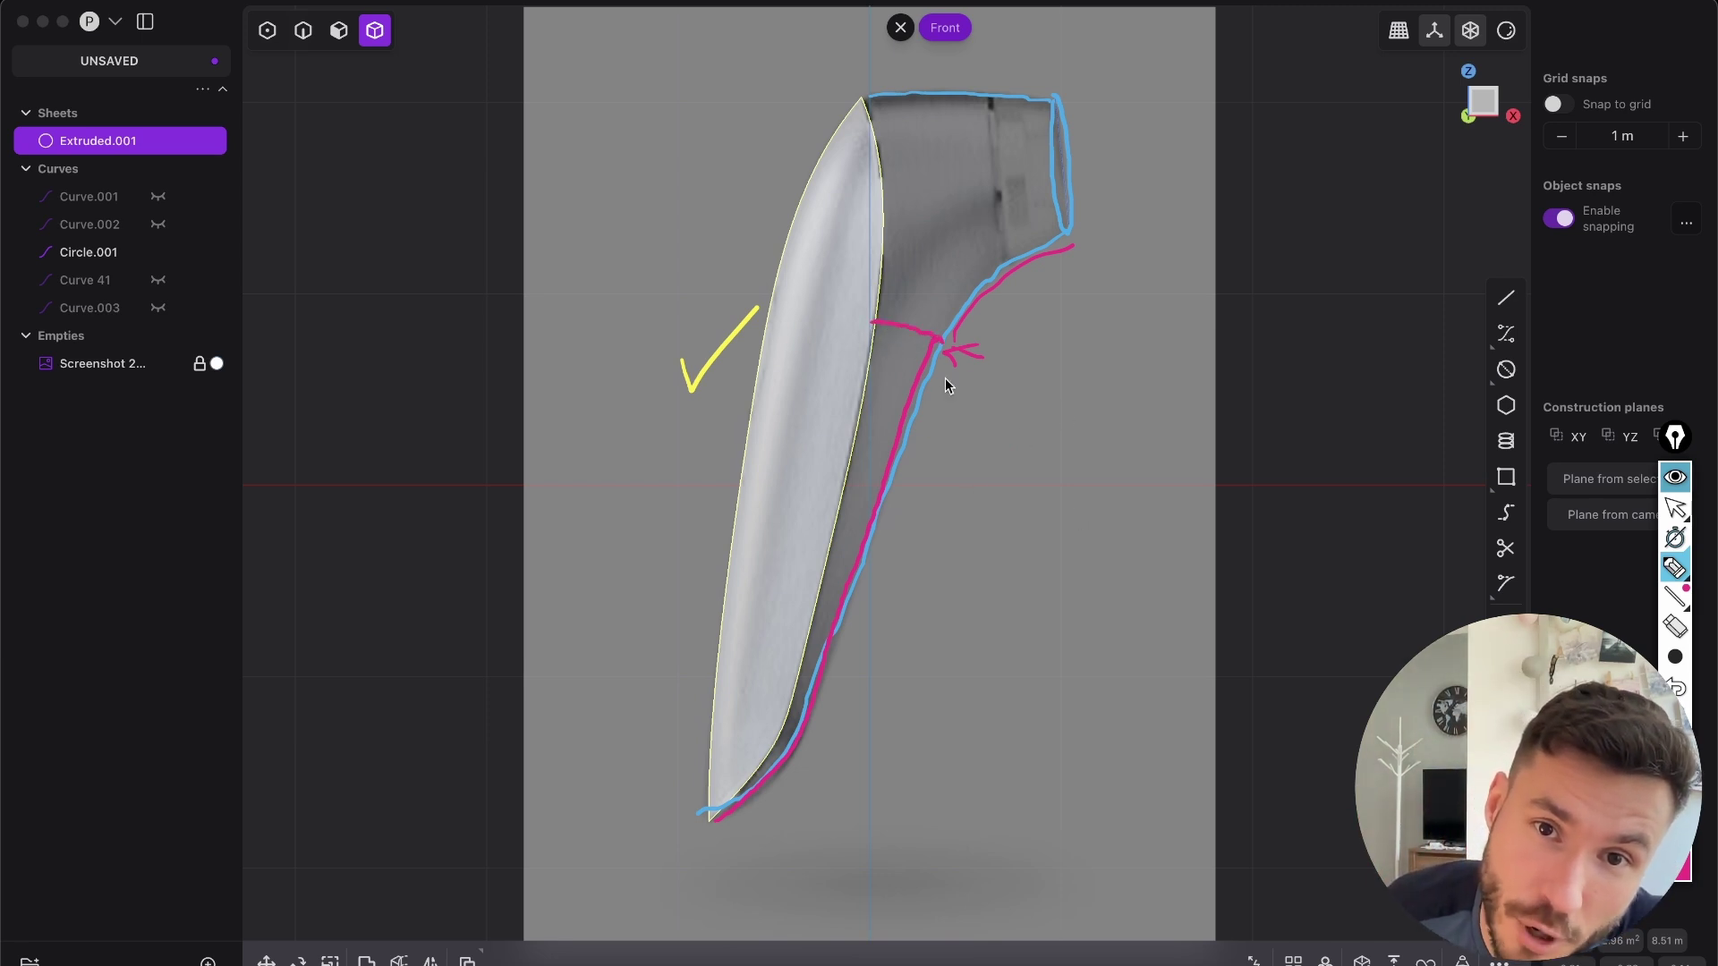
mouse_move(890, 327)
left_mouse_down()
mouse_move(934, 343)
mouse_move(904, 480)
left_mouse_up()
left_click_drag(890, 349, 931, 355)
left_click_drag(879, 373, 919, 380)
left_click_drag(850, 462, 887, 464)
mouse_move(842, 507)
left_mouse_down()
mouse_move(873, 504)
mouse_move(861, 535)
left_mouse_up()
mouse_move(818, 583)
left_mouse_down()
mouse_move(841, 584)
mouse_move(834, 621)
left_mouse_up()
mouse_move(806, 653)
left_mouse_down()
mouse_move(820, 656)
mouse_move(804, 689)
left_mouse_up()
left_click_drag(792, 722, 808, 723)
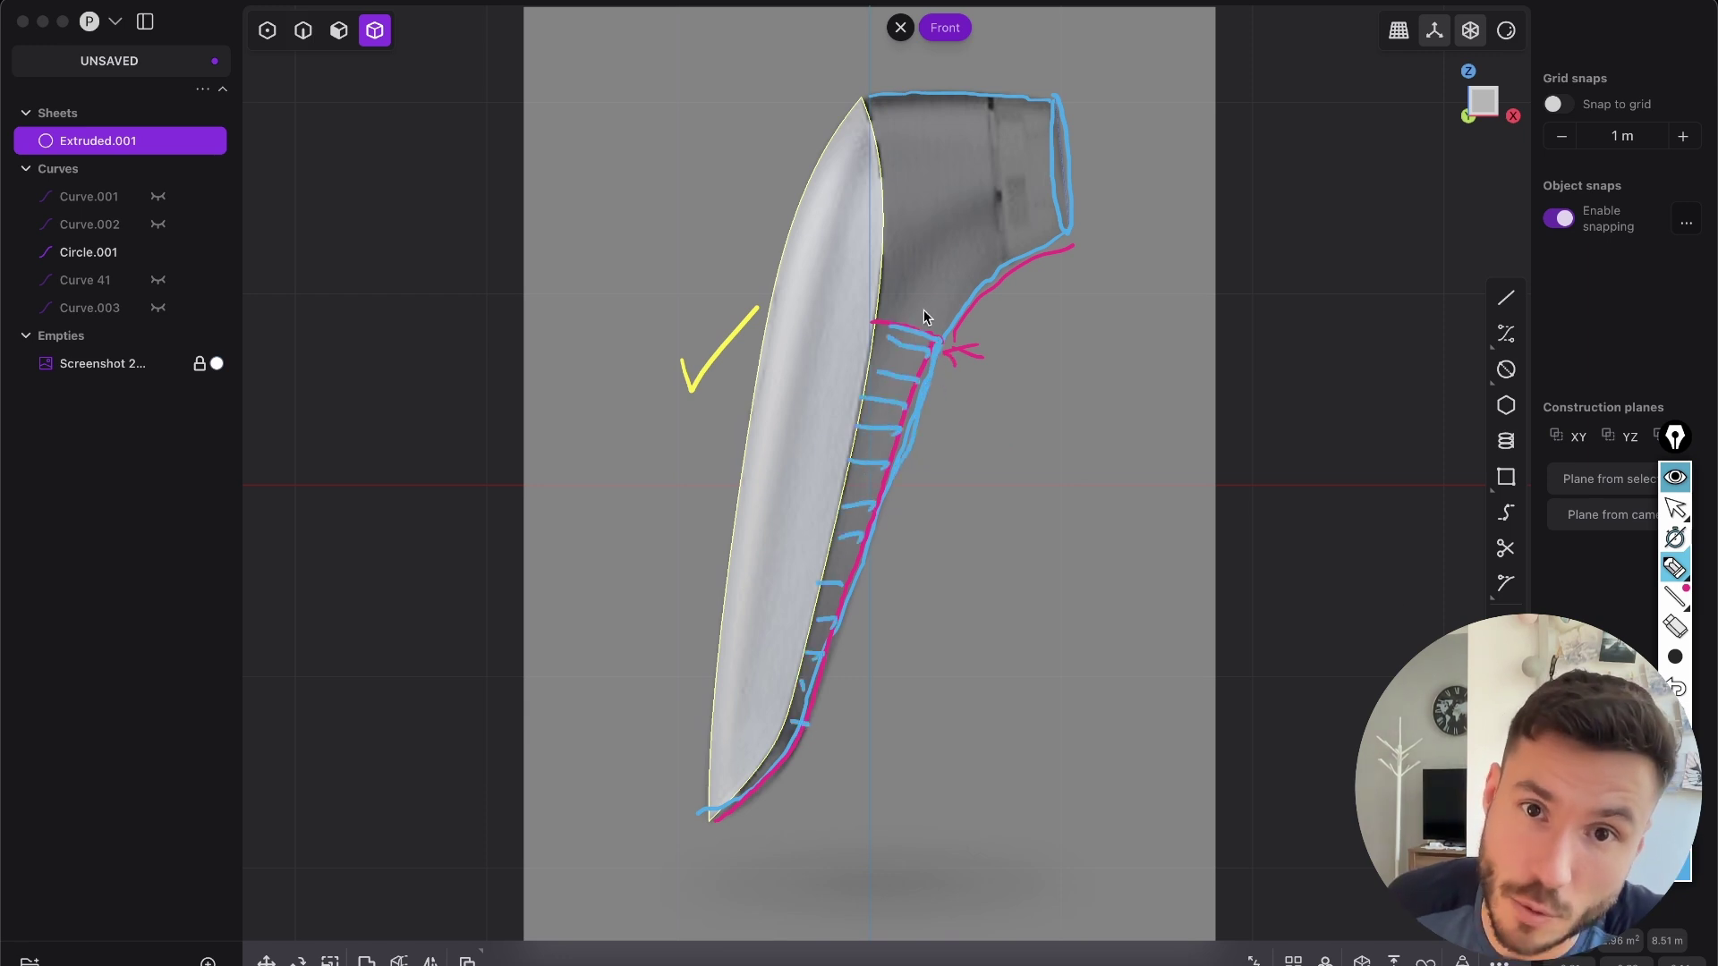
mouse_move(879, 123)
left_mouse_down()
mouse_move(940, 342)
mouse_move(1074, 240)
mouse_move(896, 102)
left_mouse_up()
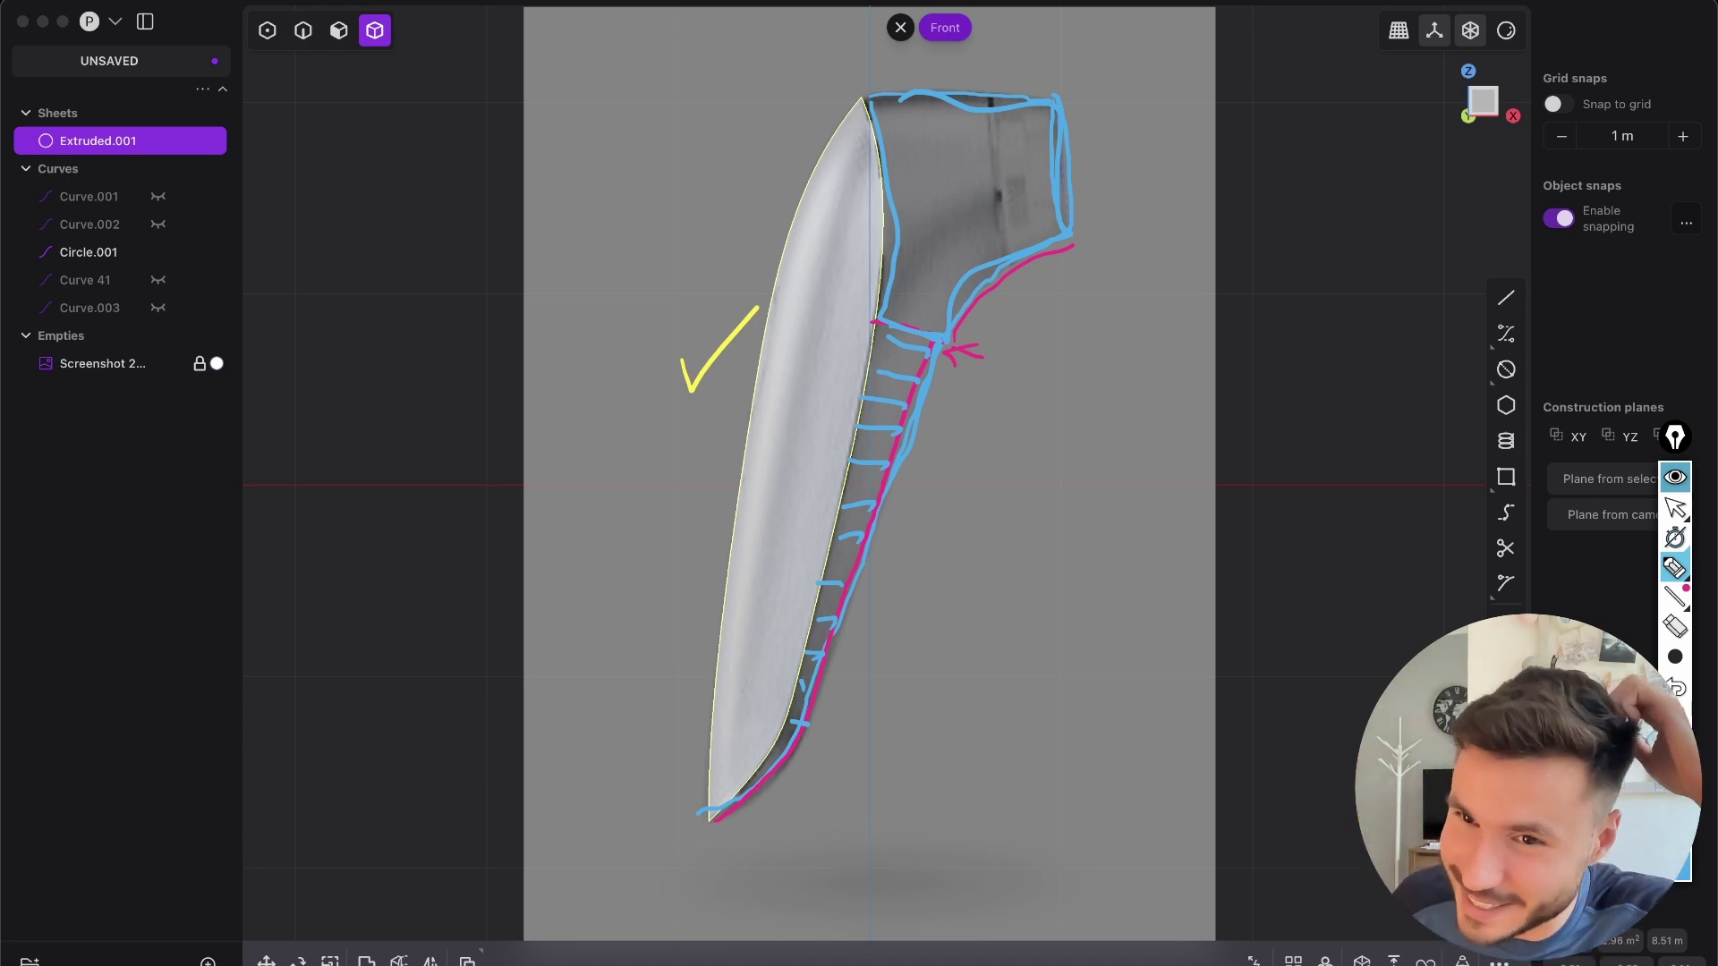
left_click(1675, 716)
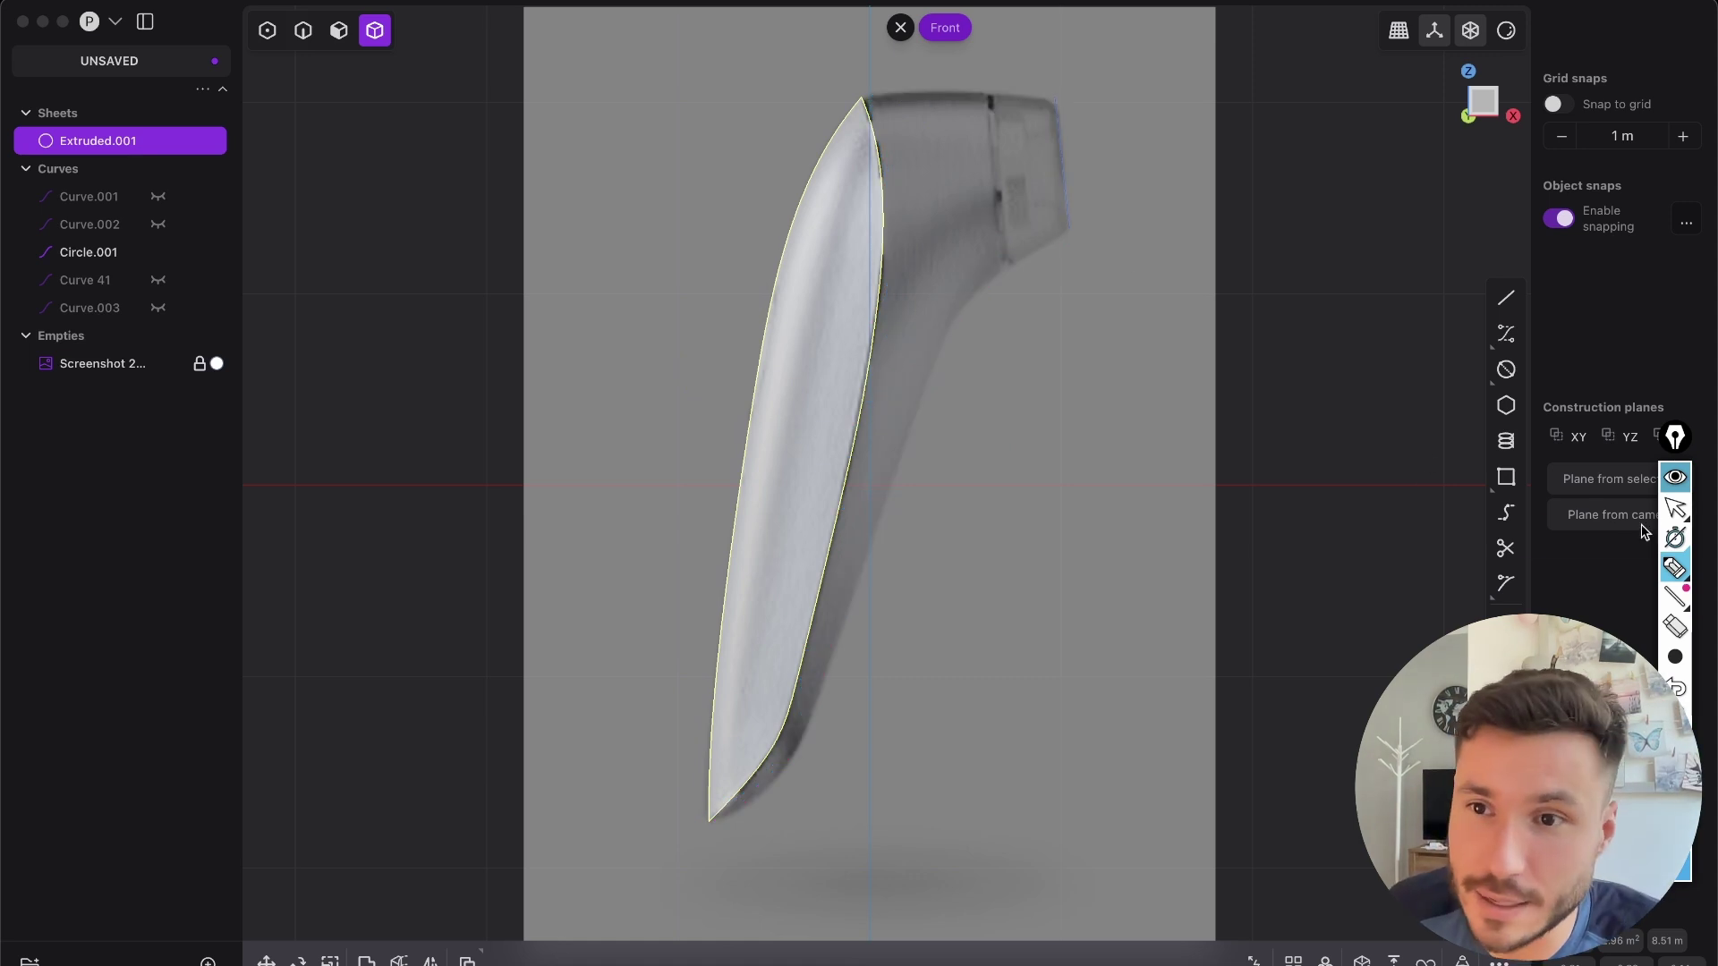
left_click(1678, 509)
- Draw a three-point control curve in the front view from the shell's upper tip along the head's top edge to its front end
middle_click_drag(897, 213, 1110, 340)
left_click(1477, 112)
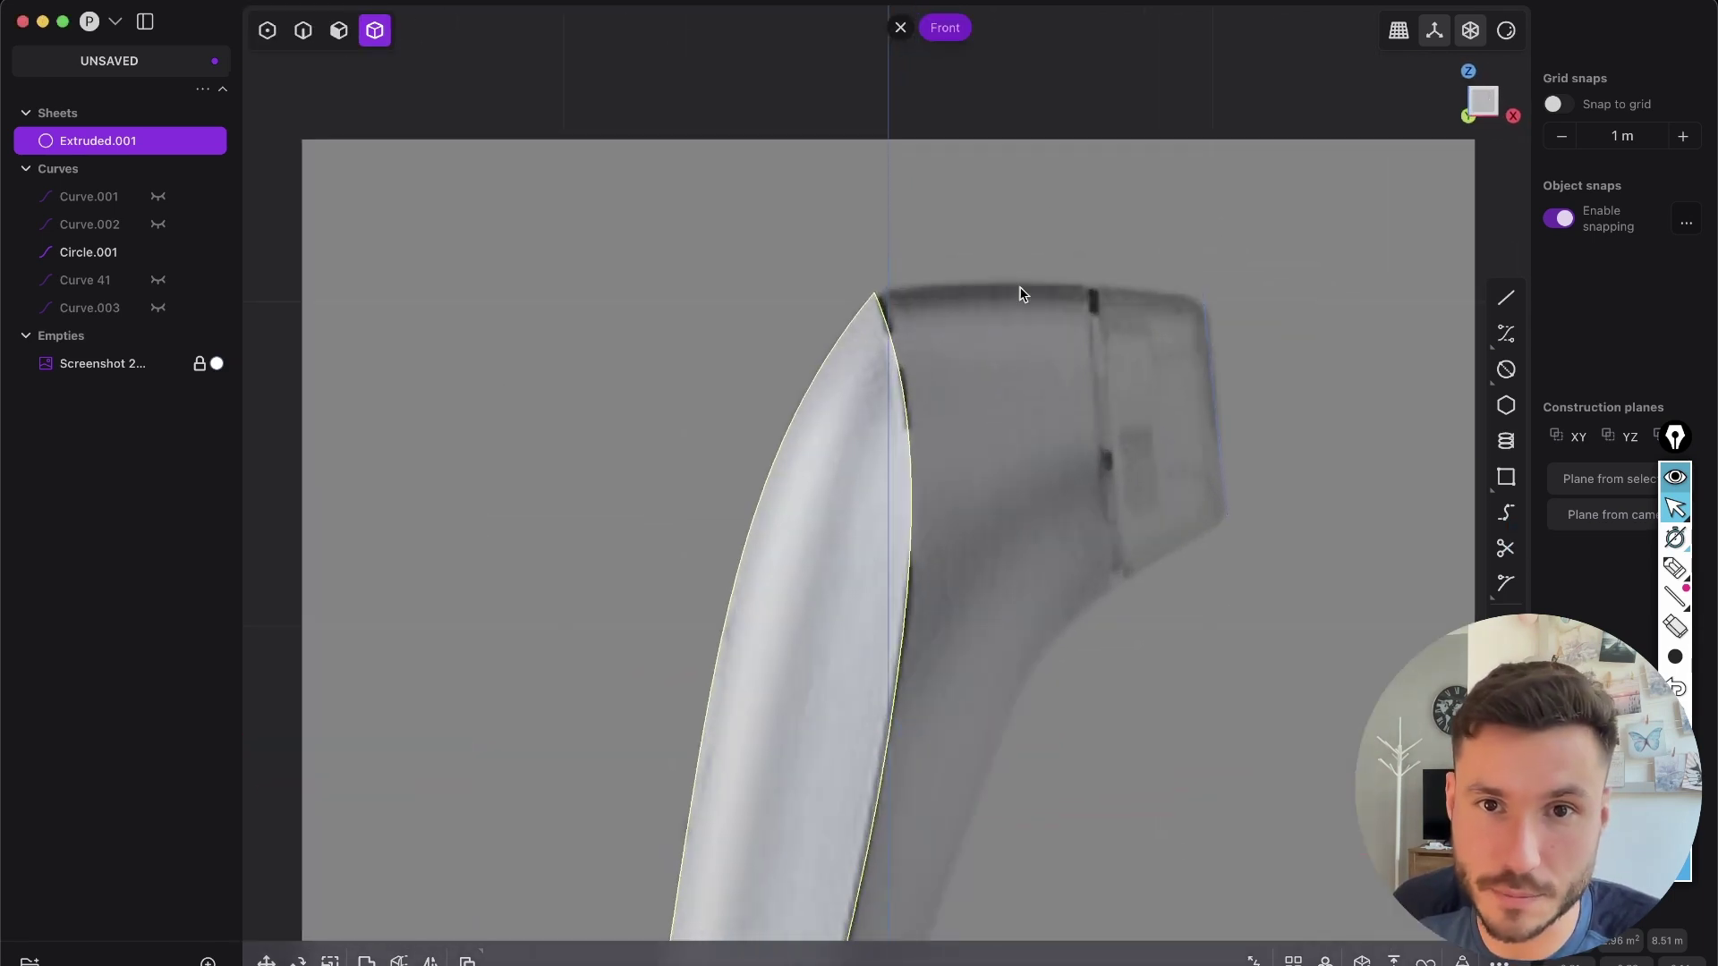
left_click(1506, 334)
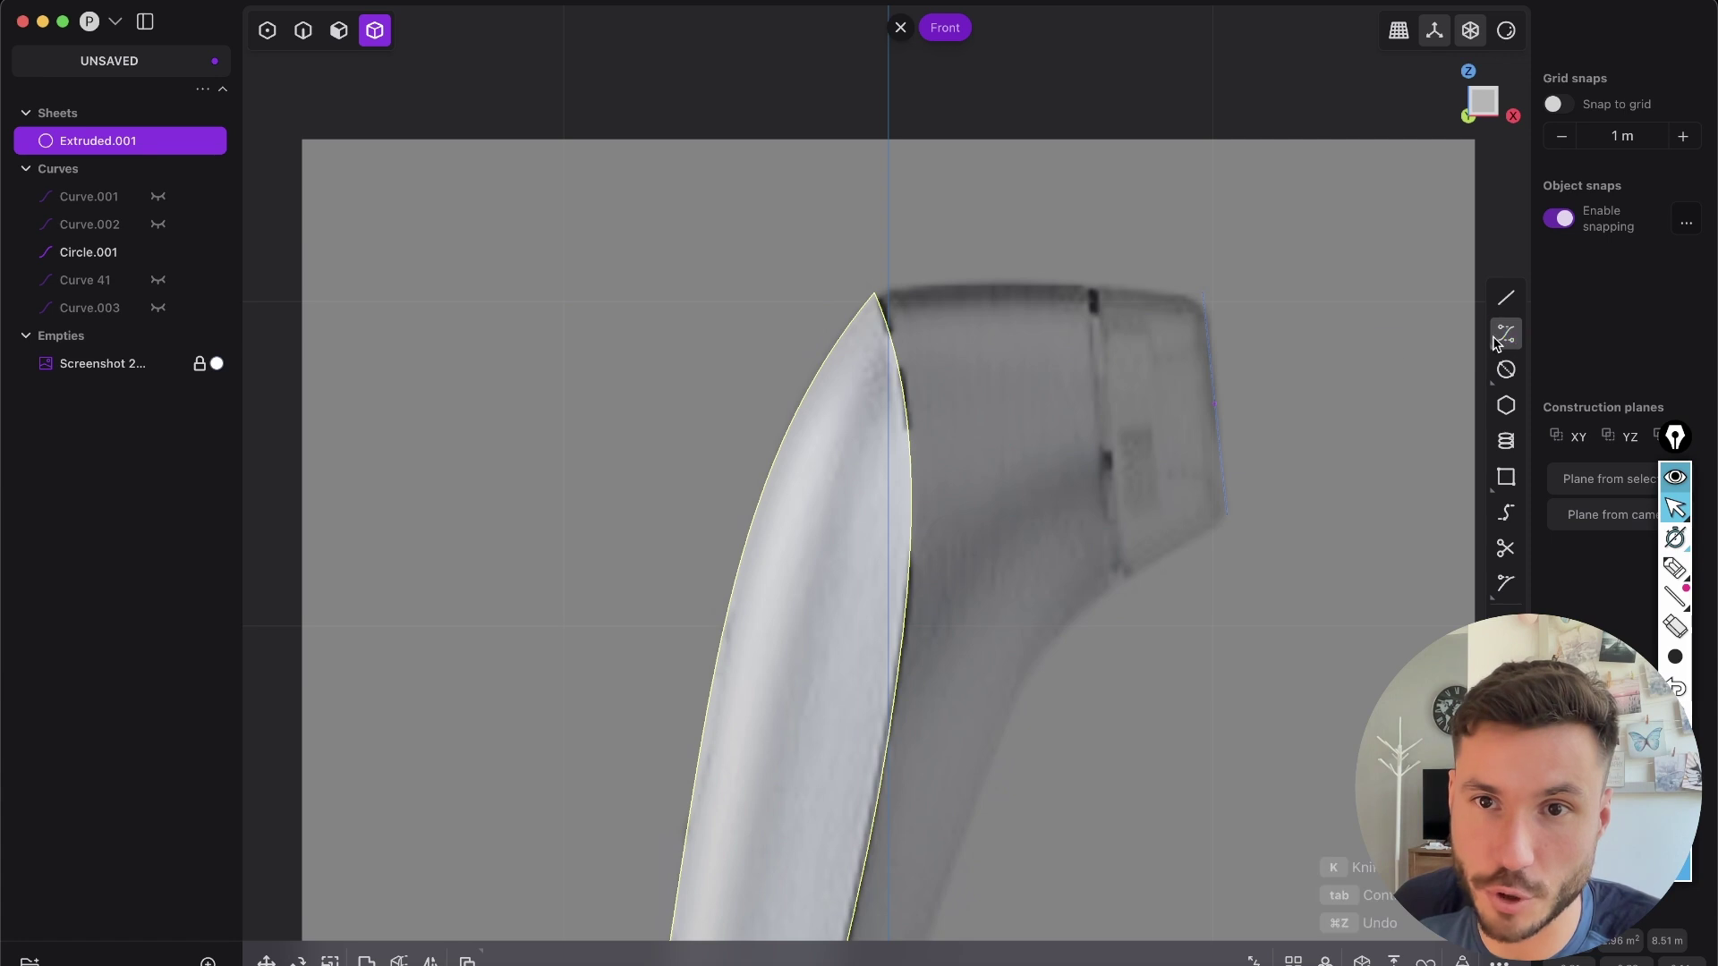
left_click(874, 294)
left_click(1020, 273)
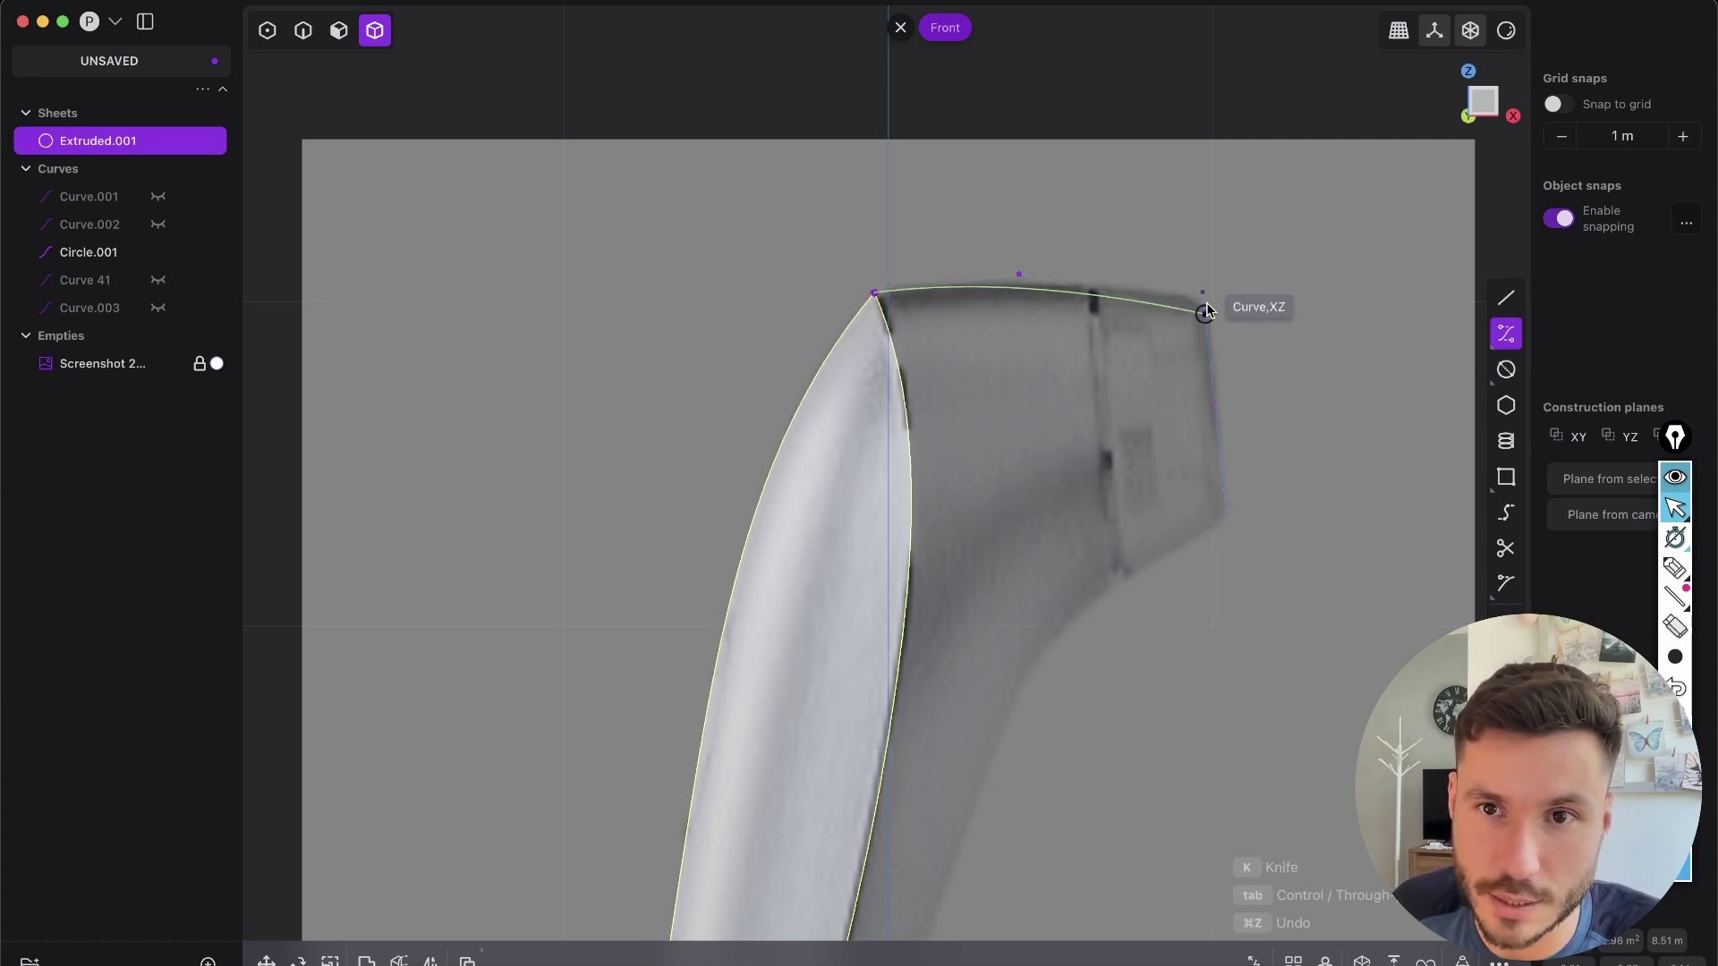
left_click(1203, 292)
right_click(1229, 343)
key("1")
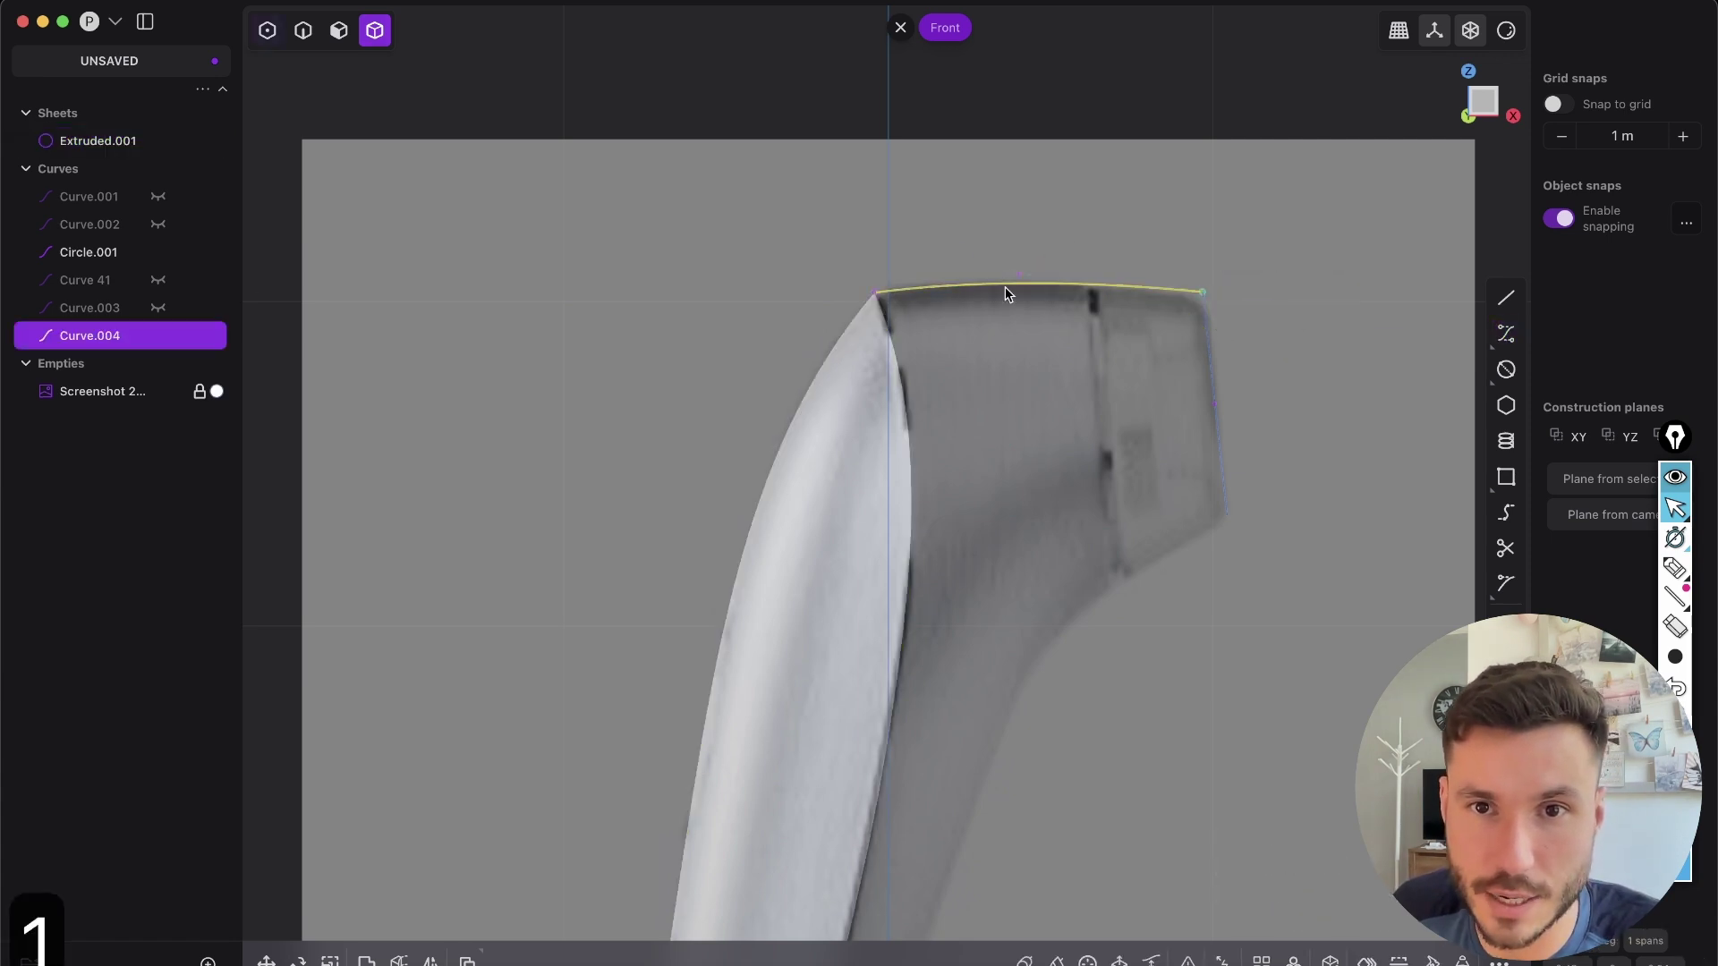
left_click(1019, 274)
- Draw a vertical line in the right view through the circle's centre, extending beyond it above and below
middle_click_drag(873, 407, 1105, 482)
key("2")
middle_click_drag(1043, 379, 767, 468)
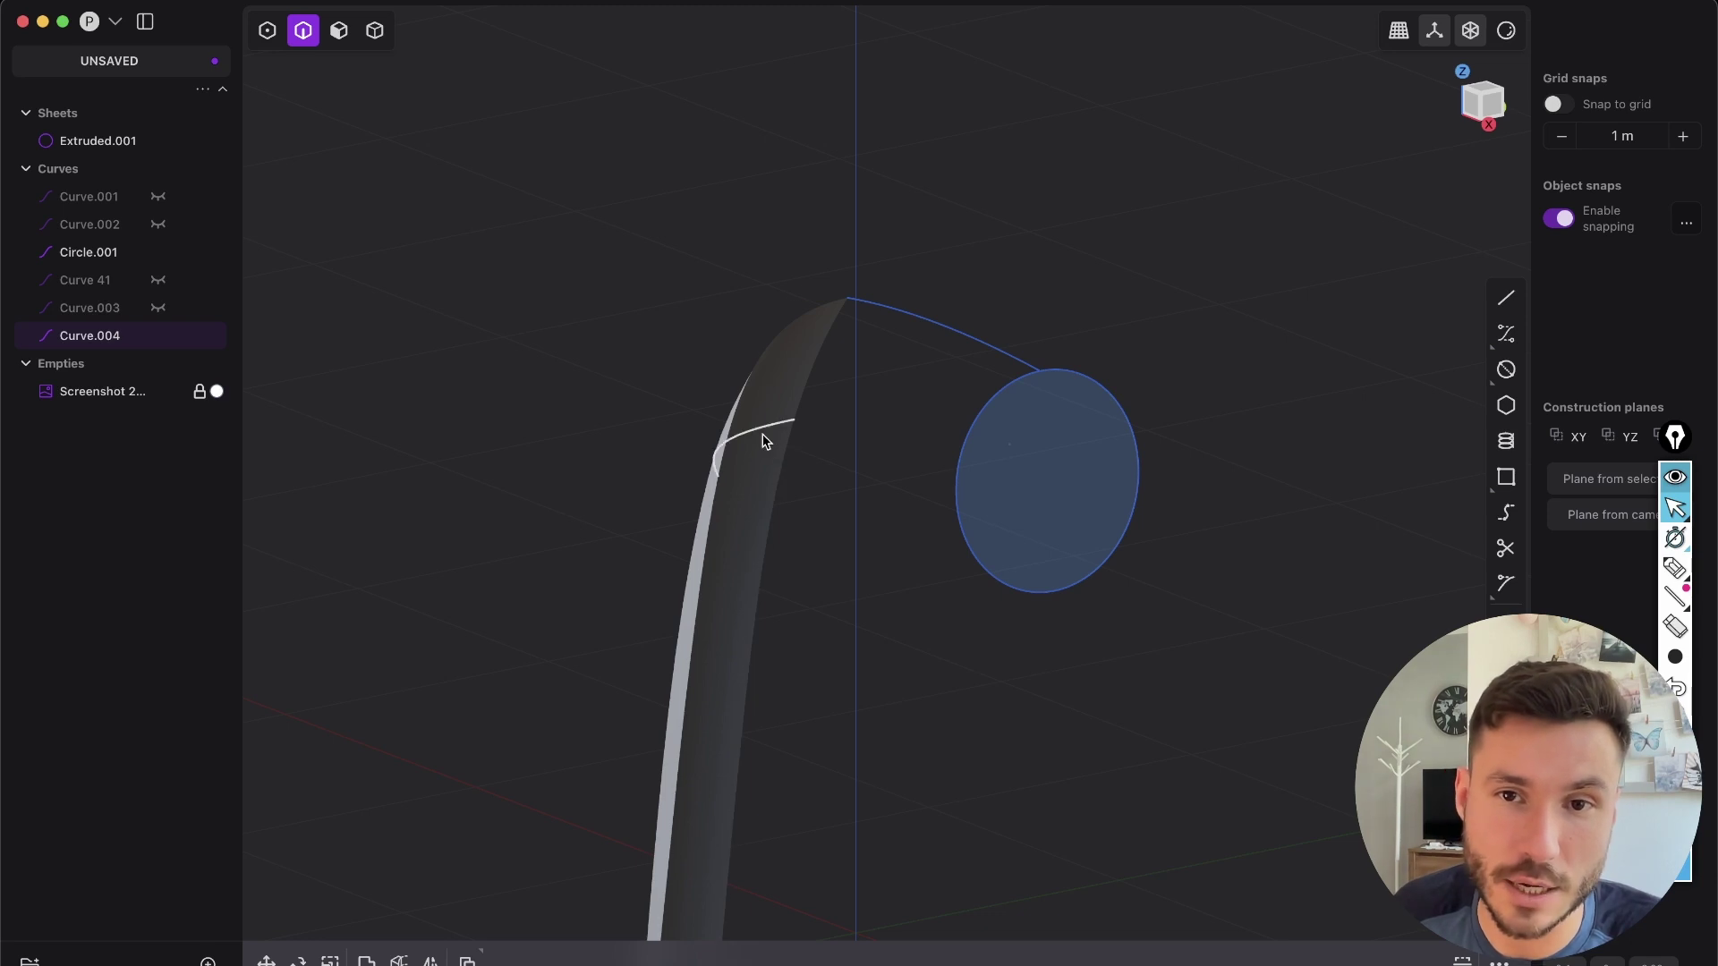
left_click(1492, 111)
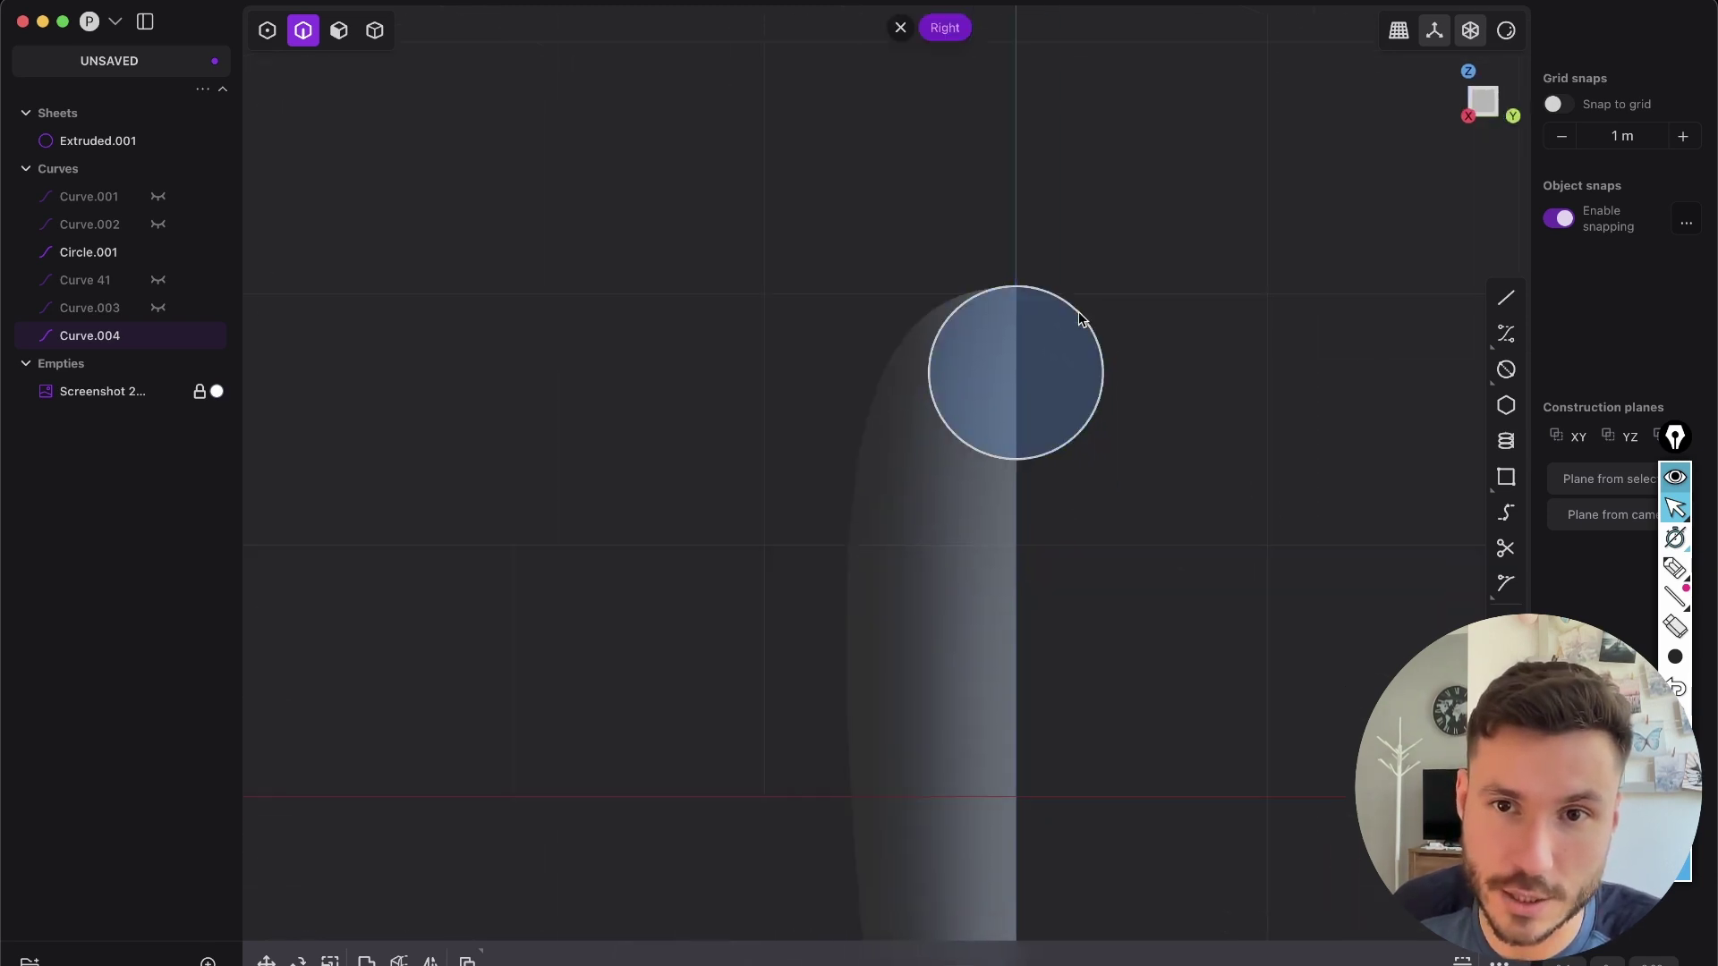
left_click(1506, 298)
left_click(1015, 285)
left_click(1015, 78)
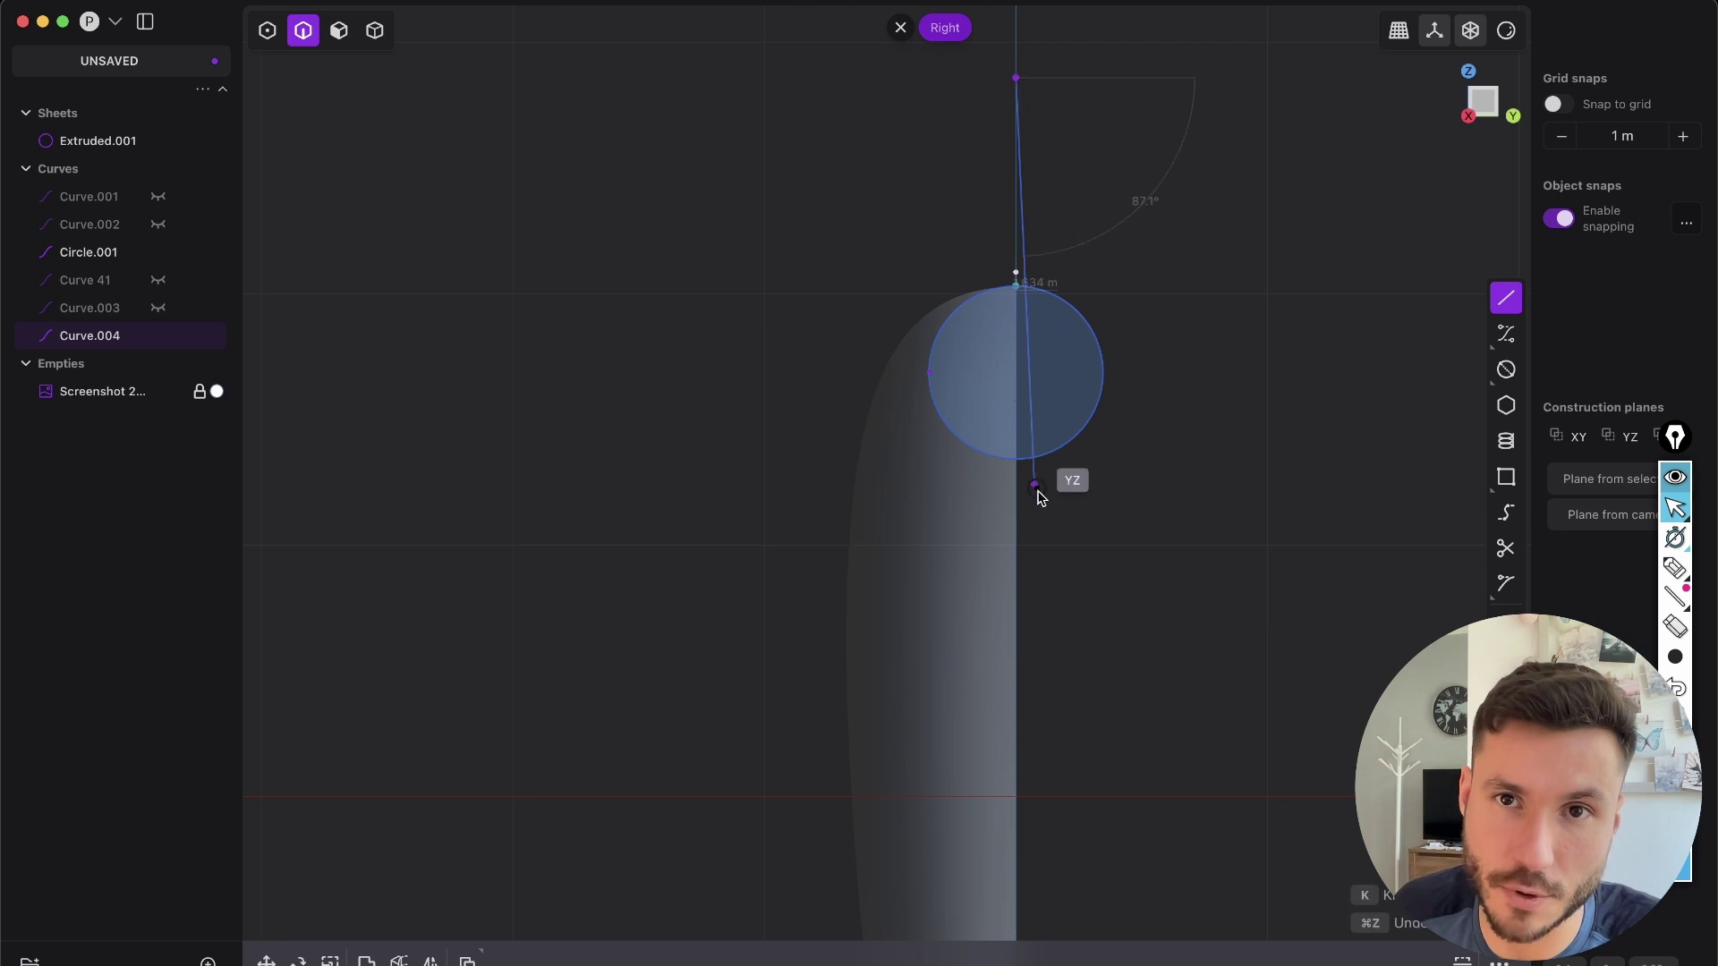
left_click(1016, 665)
key("Escape")
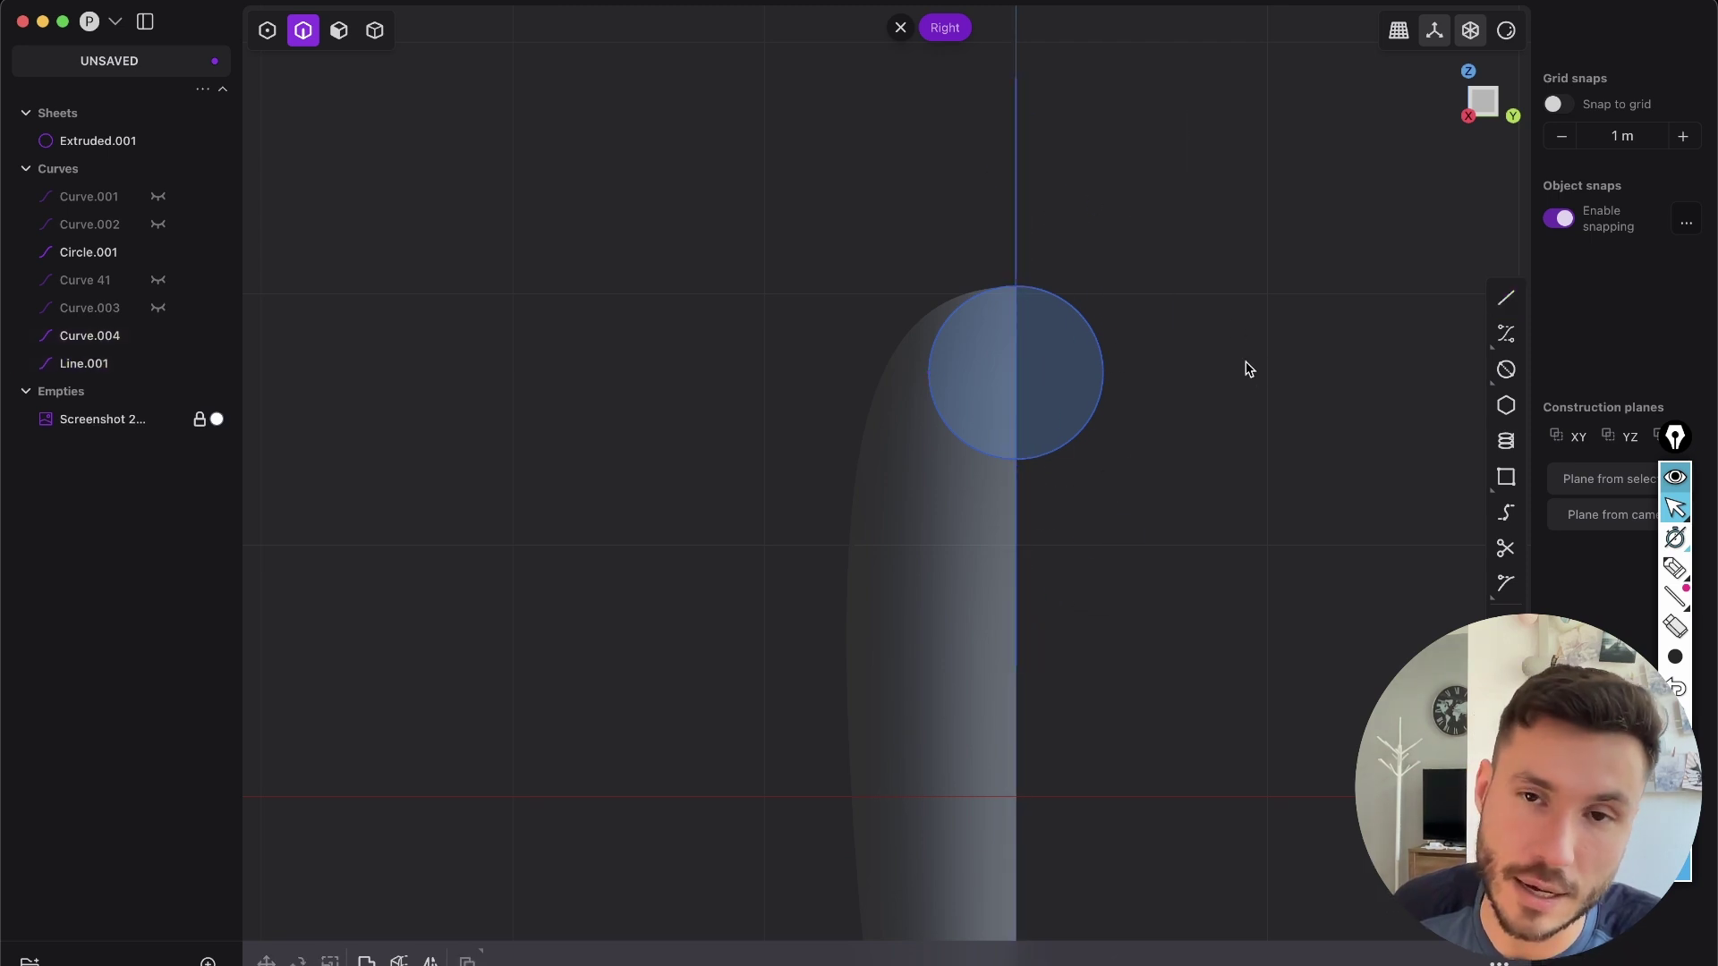
- Cut the circle with the vertical line using Cut Curve, and delete the half away from the shell and the cutting line
left_click(1098, 340)
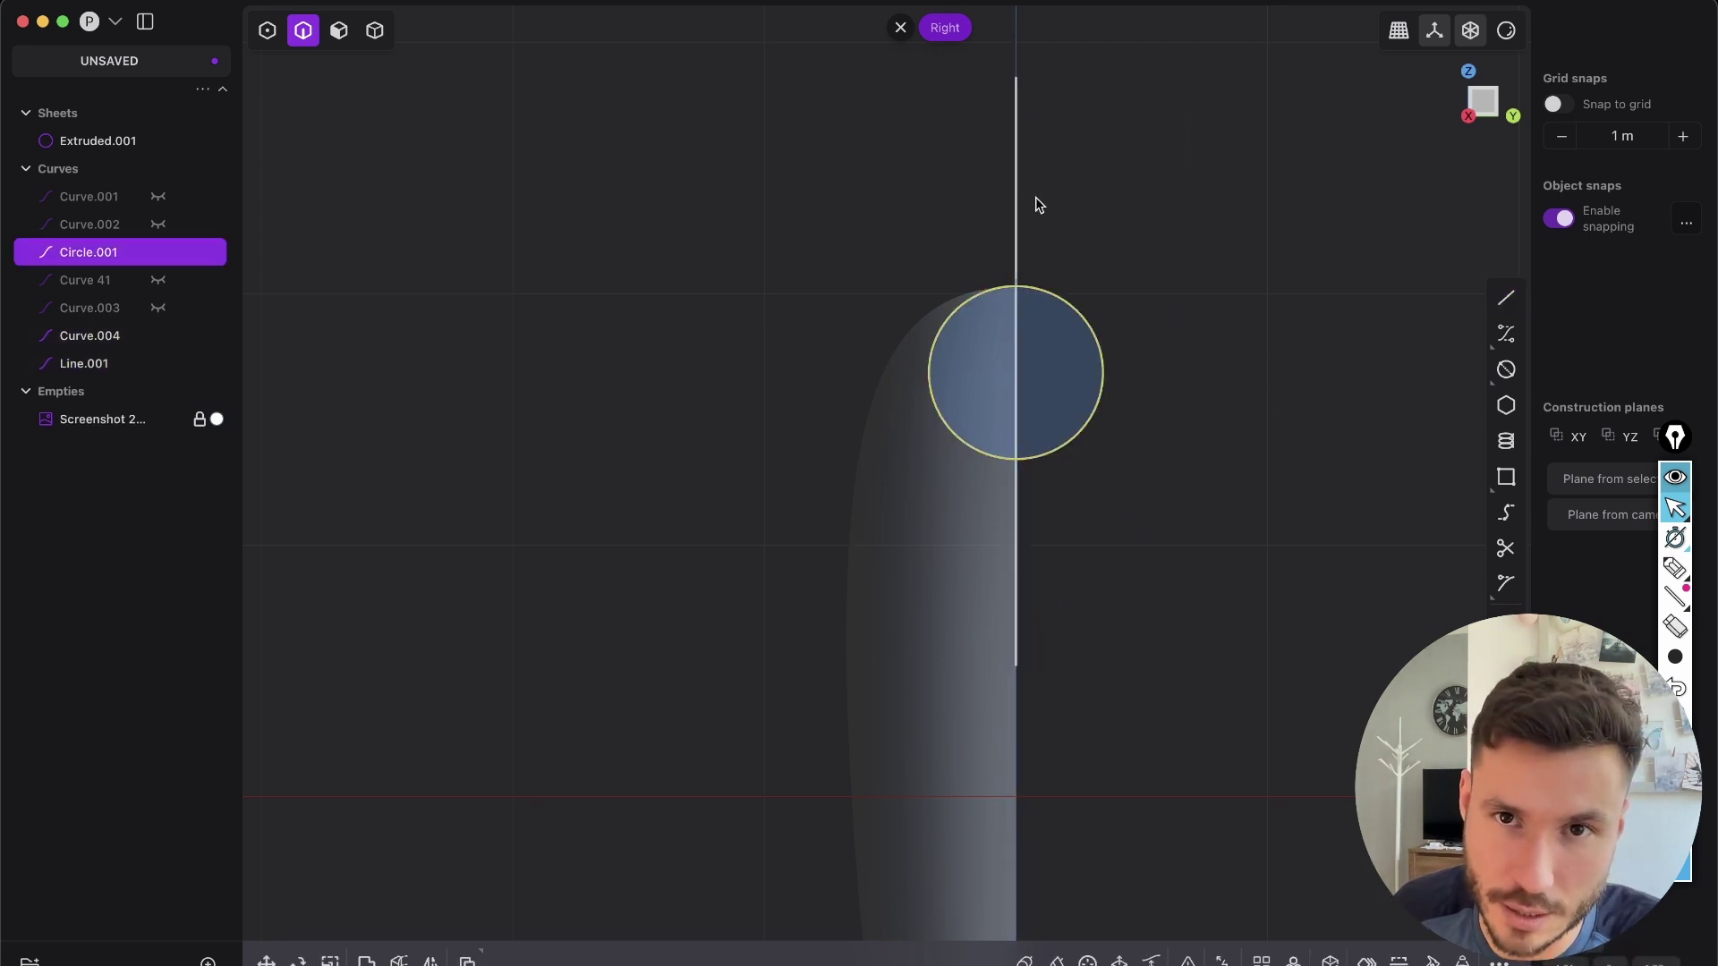
type("fcut")
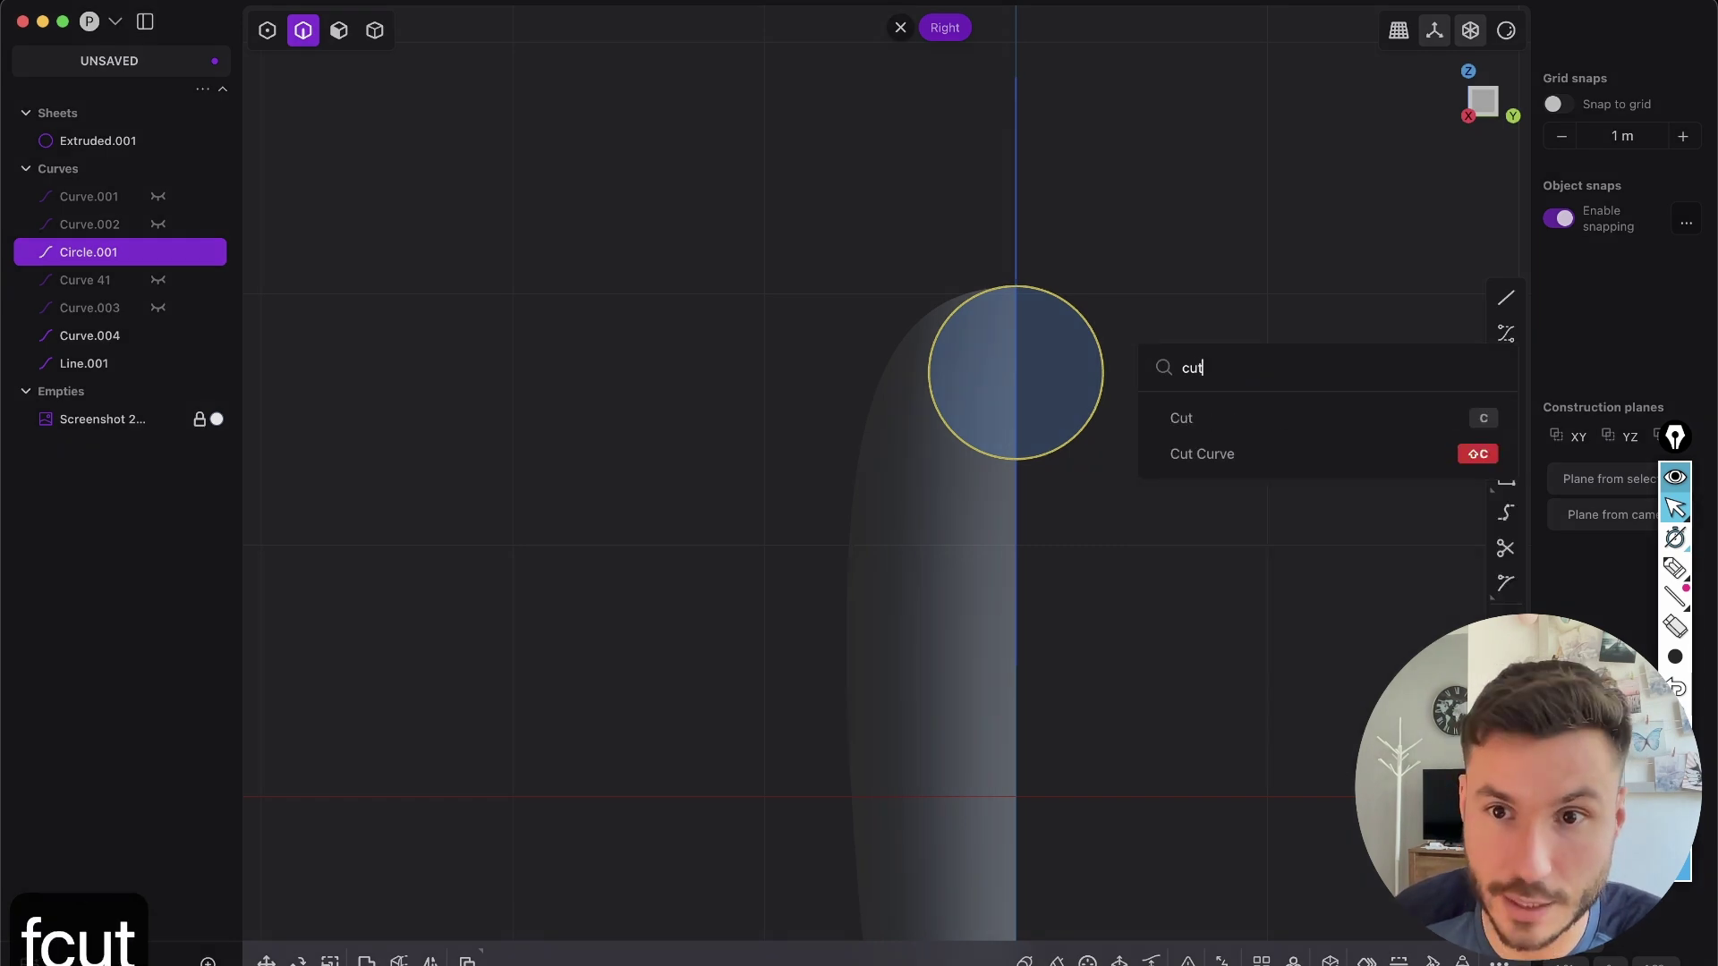
left_click(1215, 454)
key("Return")
key("Escape")
left_click(1087, 419)
key("x")
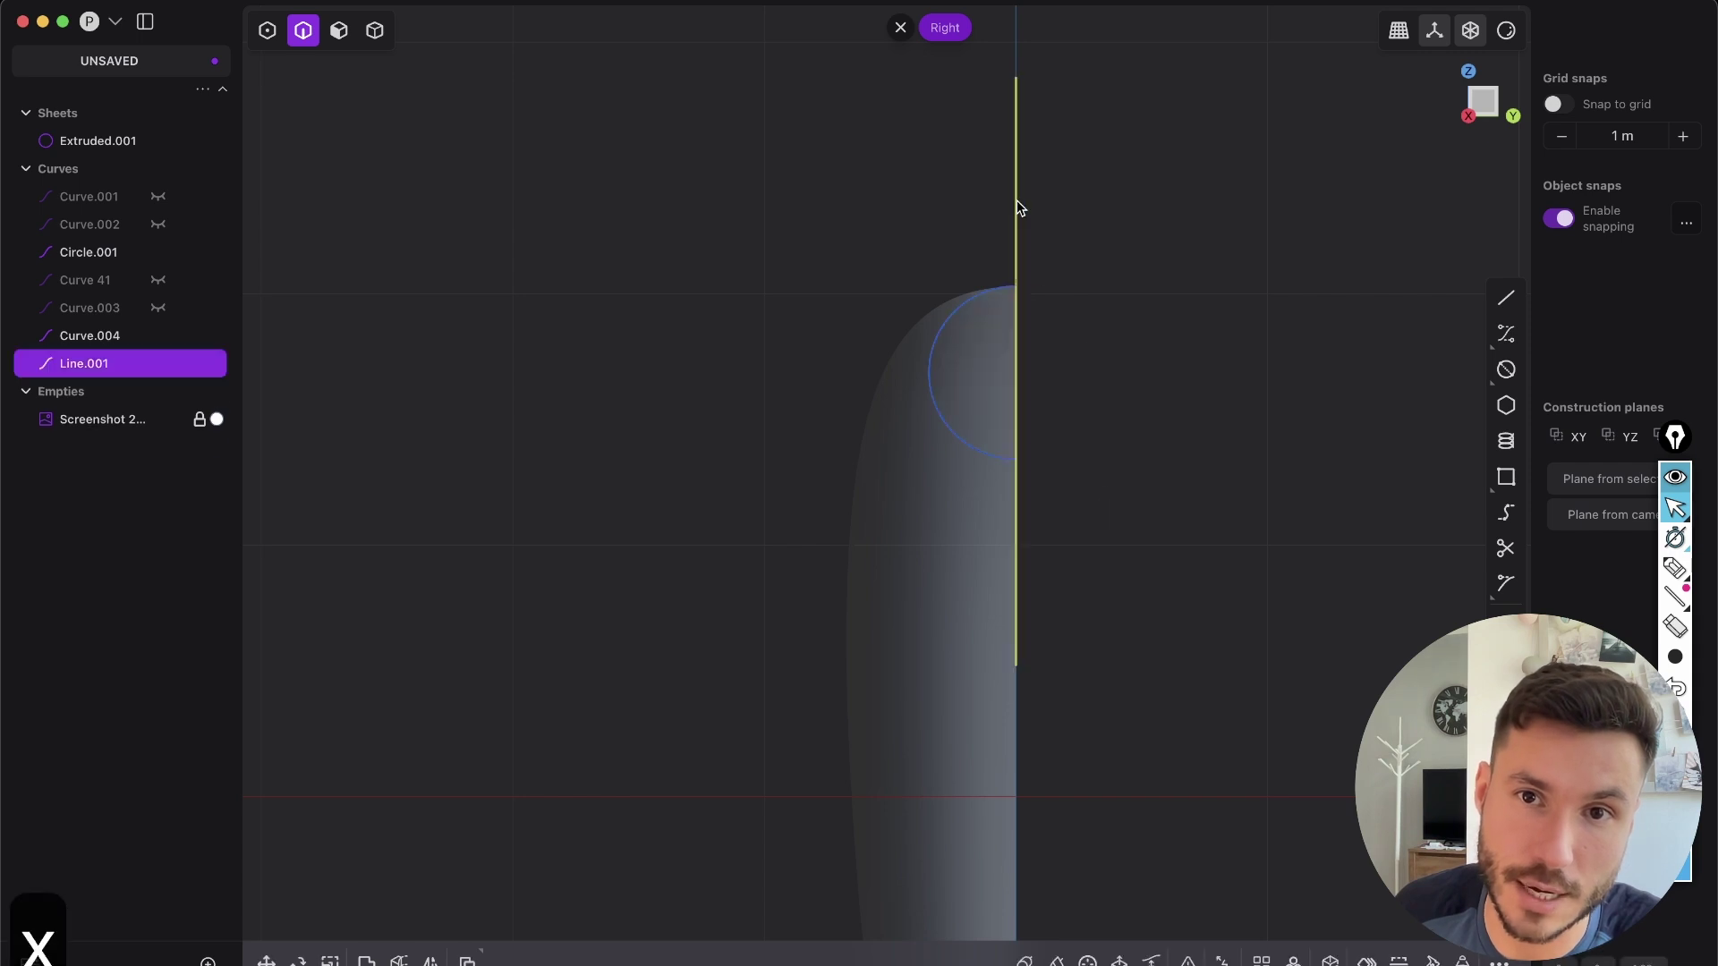
mouse_move(970, 357)
middle_mouse_down()
mouse_move(1104, 441)
mouse_move(856, 421)
mouse_move(724, 480)
mouse_move(641, 406)
mouse_move(948, 375)
middle_mouse_up()
middle_click_drag(730, 436, 1011, 323)
- Draw a control curve in the front view from the shell's lower tip along the grip's front outline up to the bend
left_click(1481, 102)
middle_click_drag(745, 614, 745, 480, "shift")
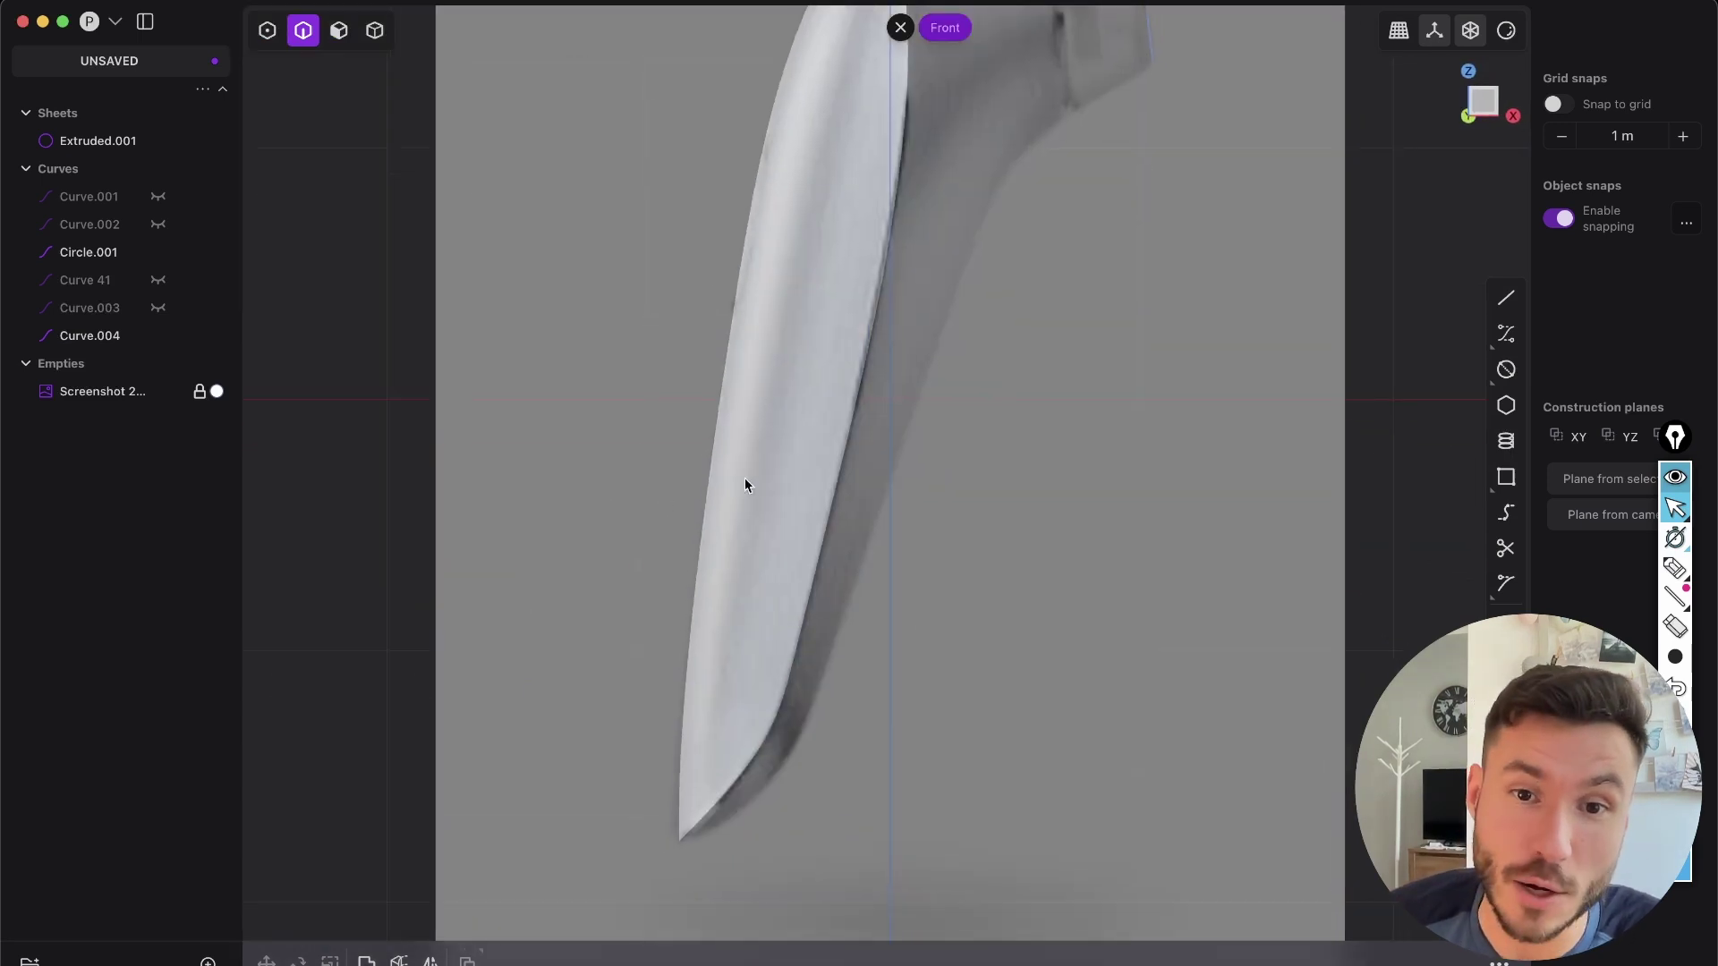
scroll(745, 478, "down", 2)
middle_click_drag(988, 262, 1000, 313, "shift")
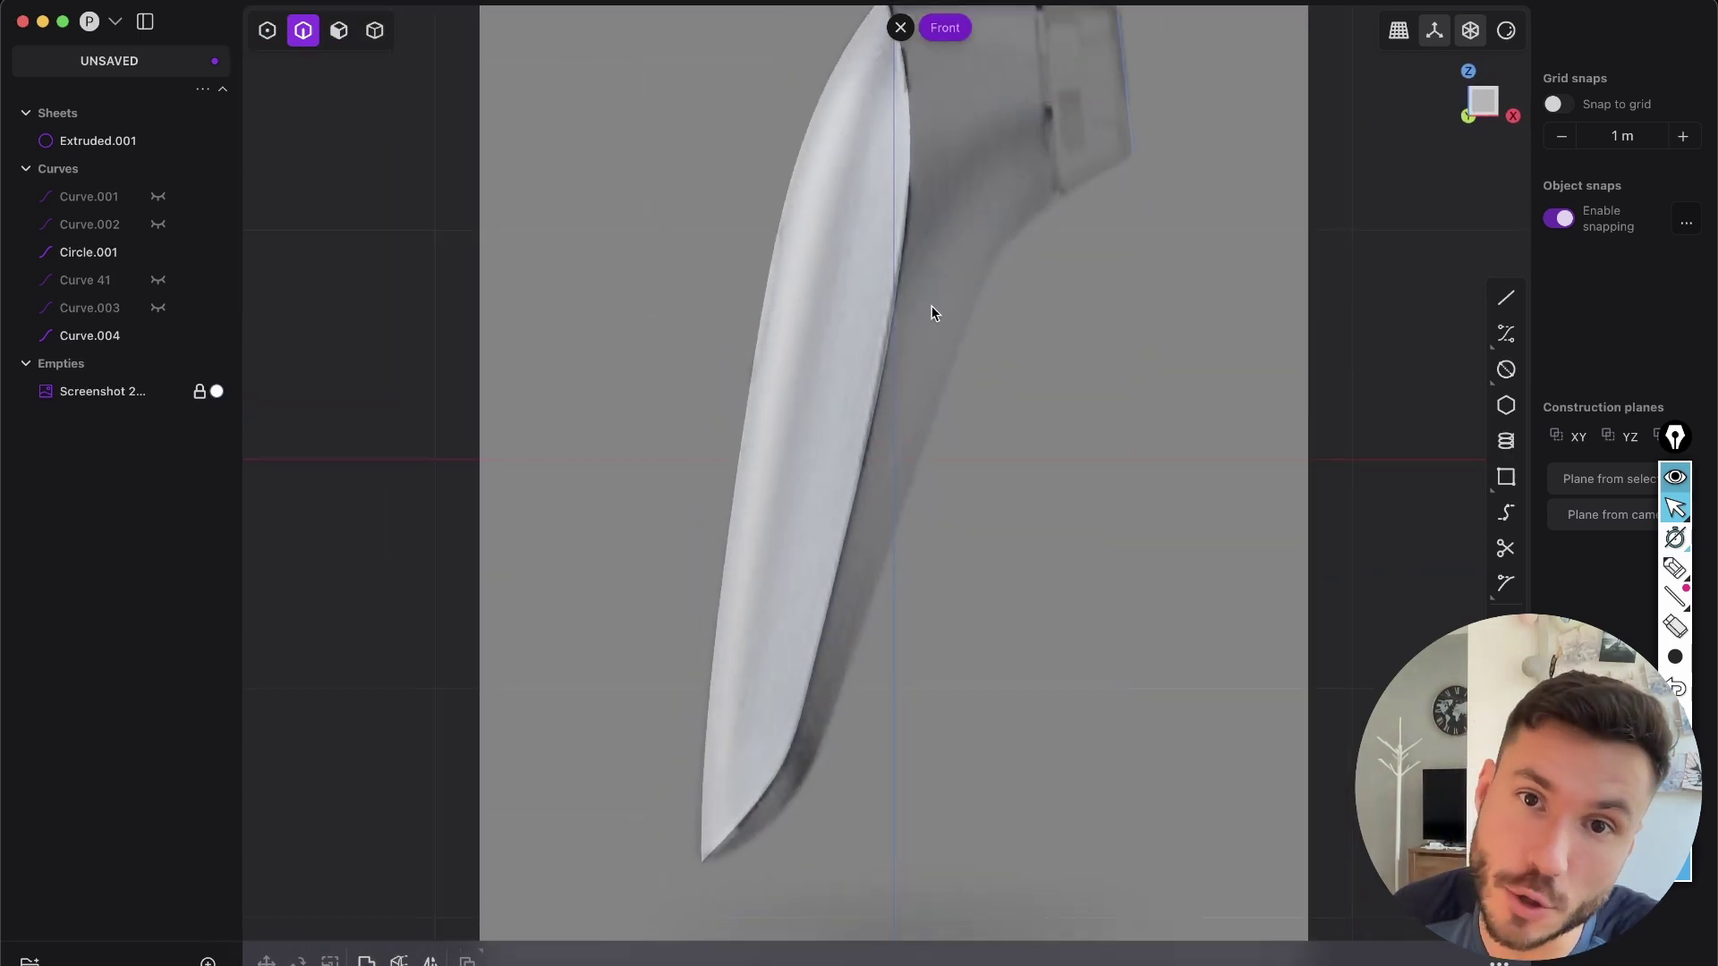
left_click(1505, 335)
scroll(809, 498, "up", 5)
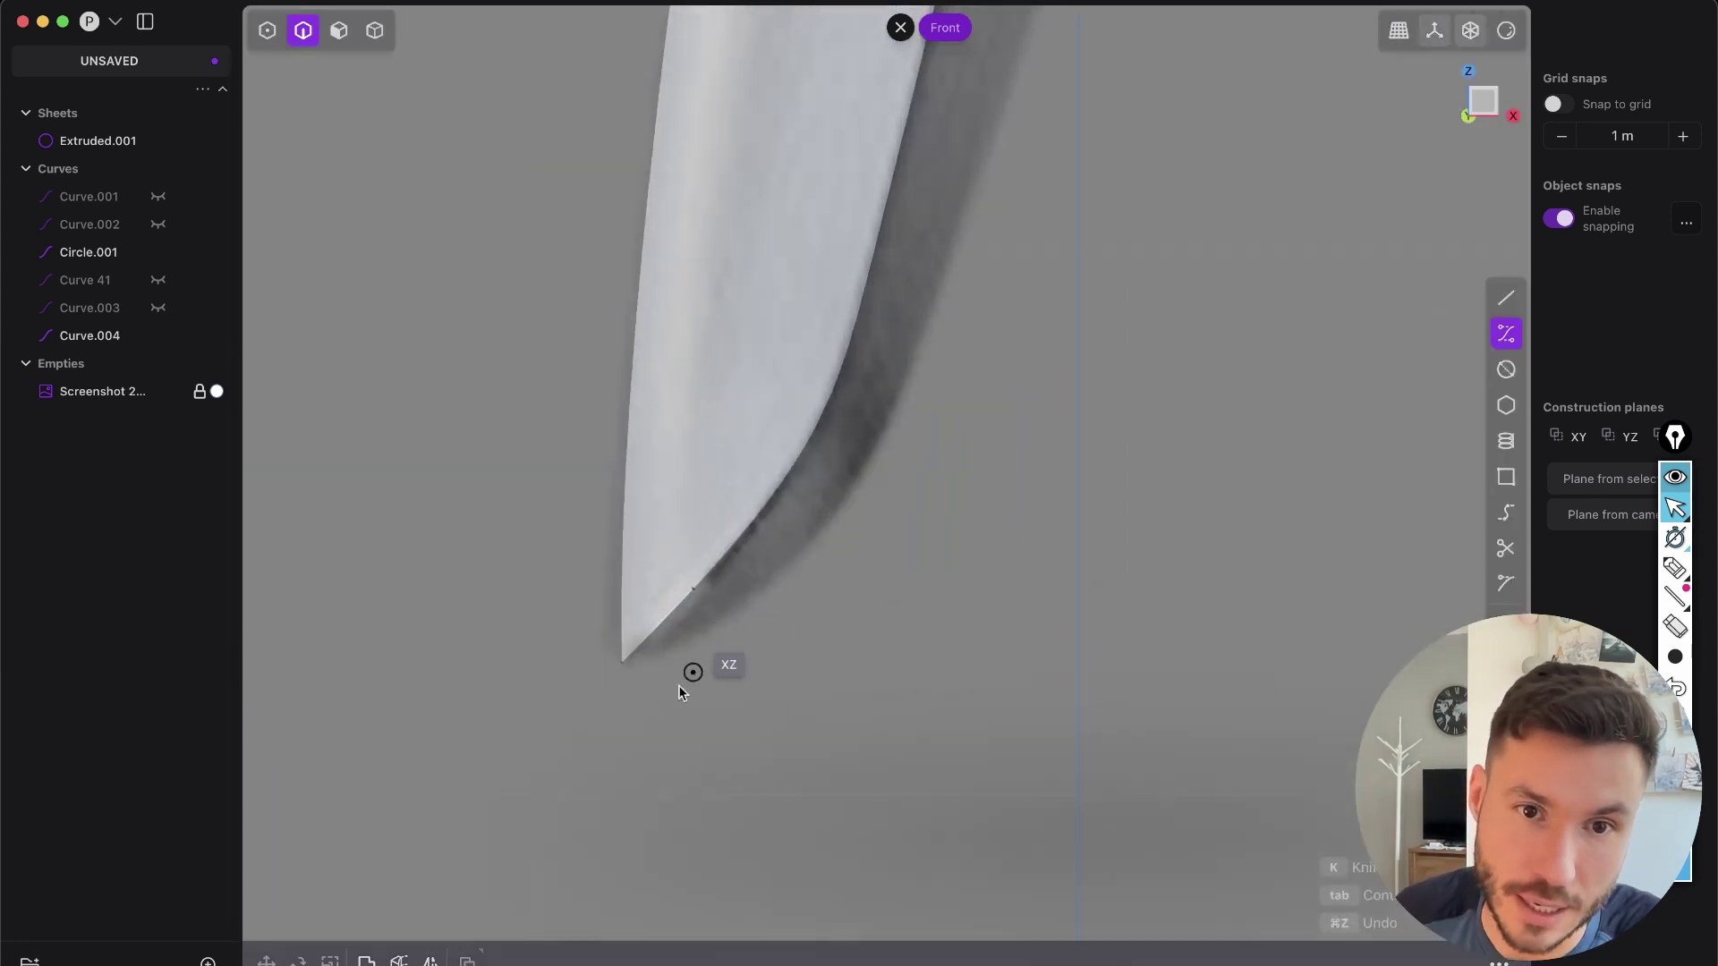
left_click(622, 662)
left_click(774, 662)
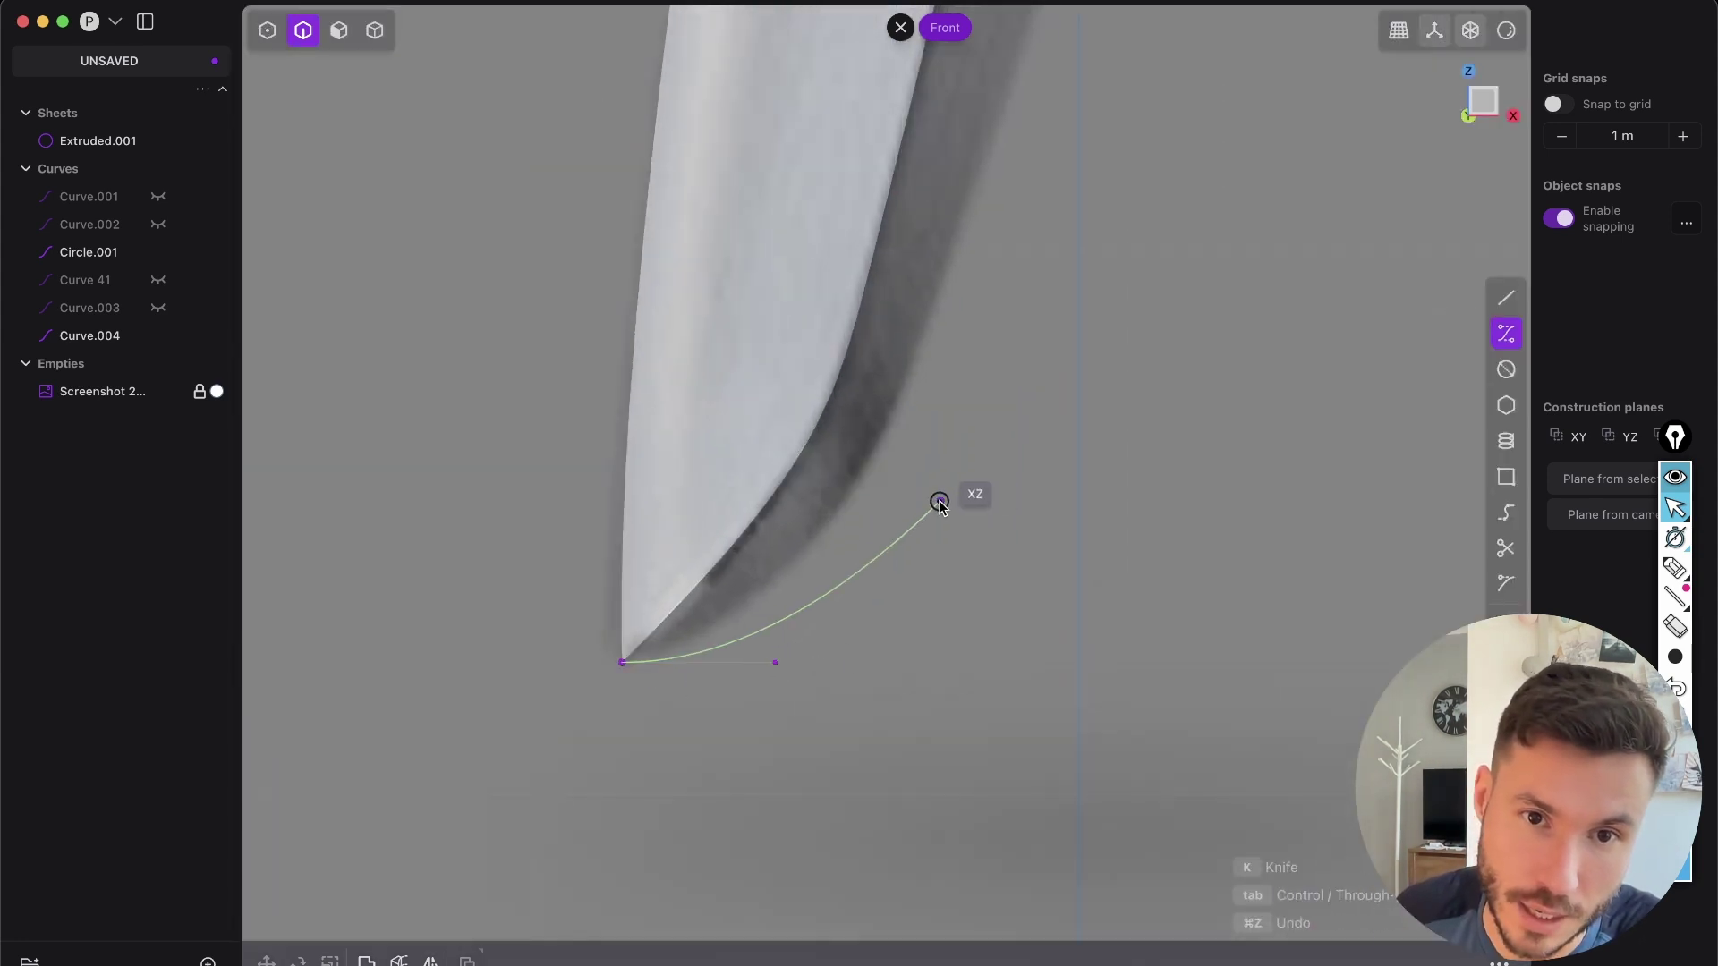
left_click(936, 450)
left_click(999, 115)
scroll(1096, 117, "down", 3)
middle_click_drag(1053, 457, 850, 629, "shift")
middle_click_drag(877, 529, 838, 906, "shift")
left_click(771, 568)
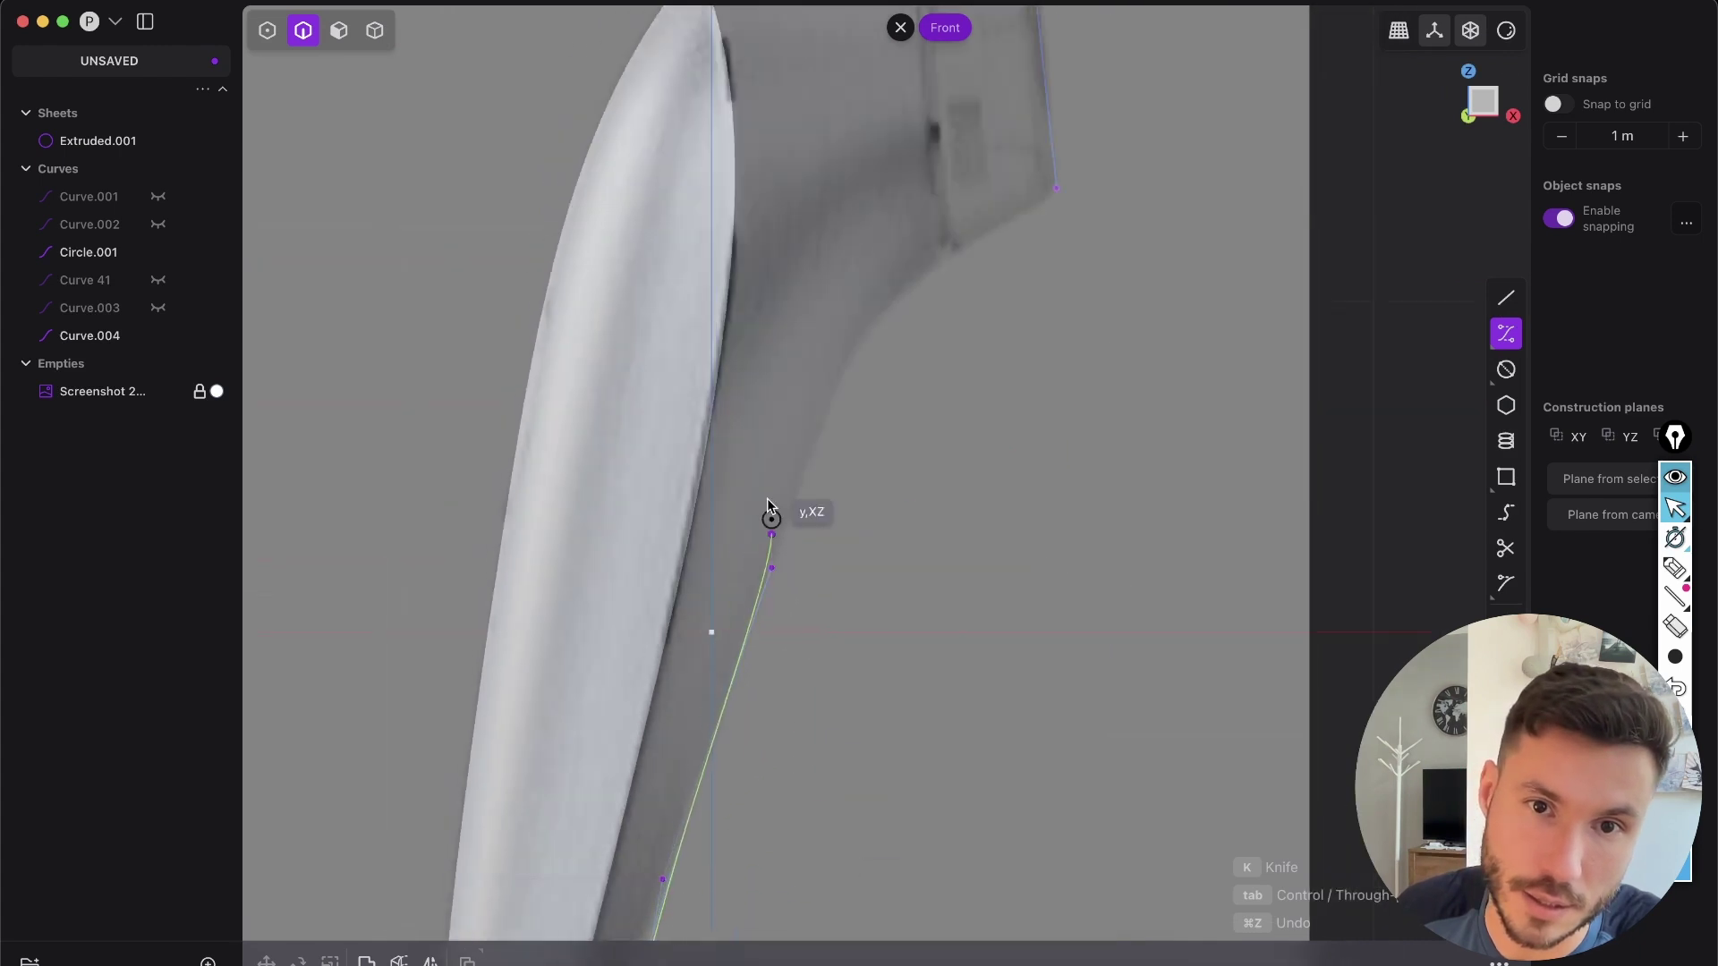
left_click(817, 424)
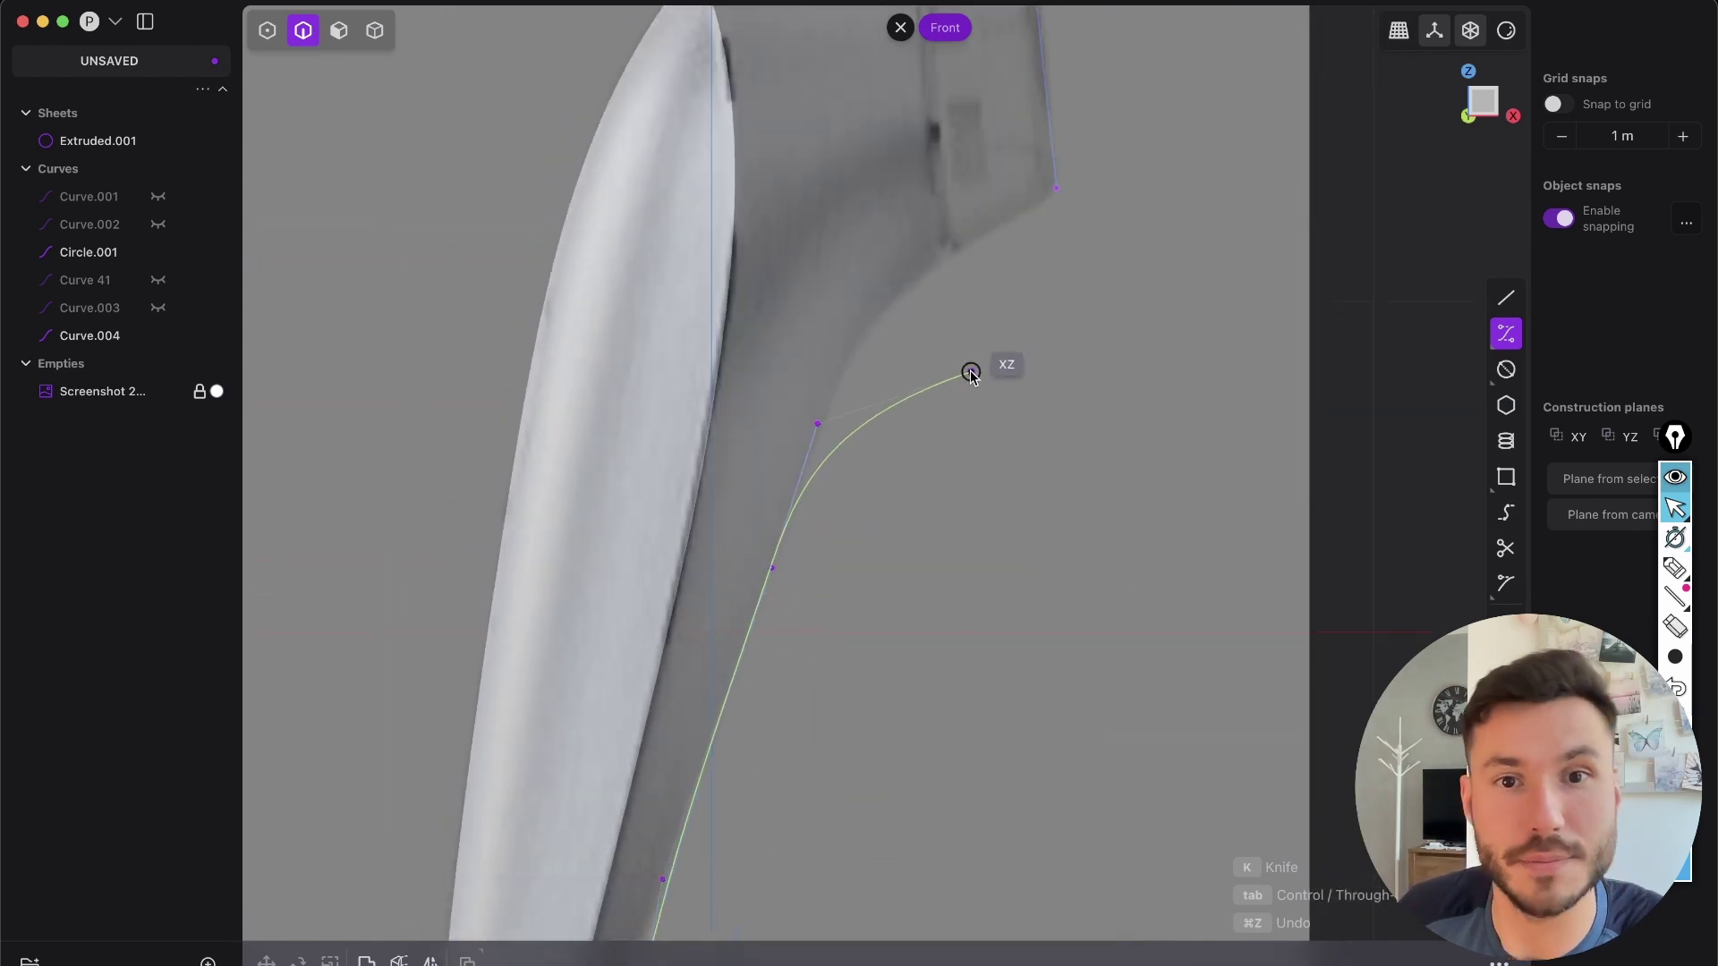
right_click(970, 371)
- Move the grip curve's upper end point slightly up and outward to follow the reference outline
key("1")
left_click_drag(815, 430, 829, 411)
scroll(959, 284, "down", 3)
scroll(988, 257, "up", 2)
middle_click_drag(846, 568, 944, 353, "shift")
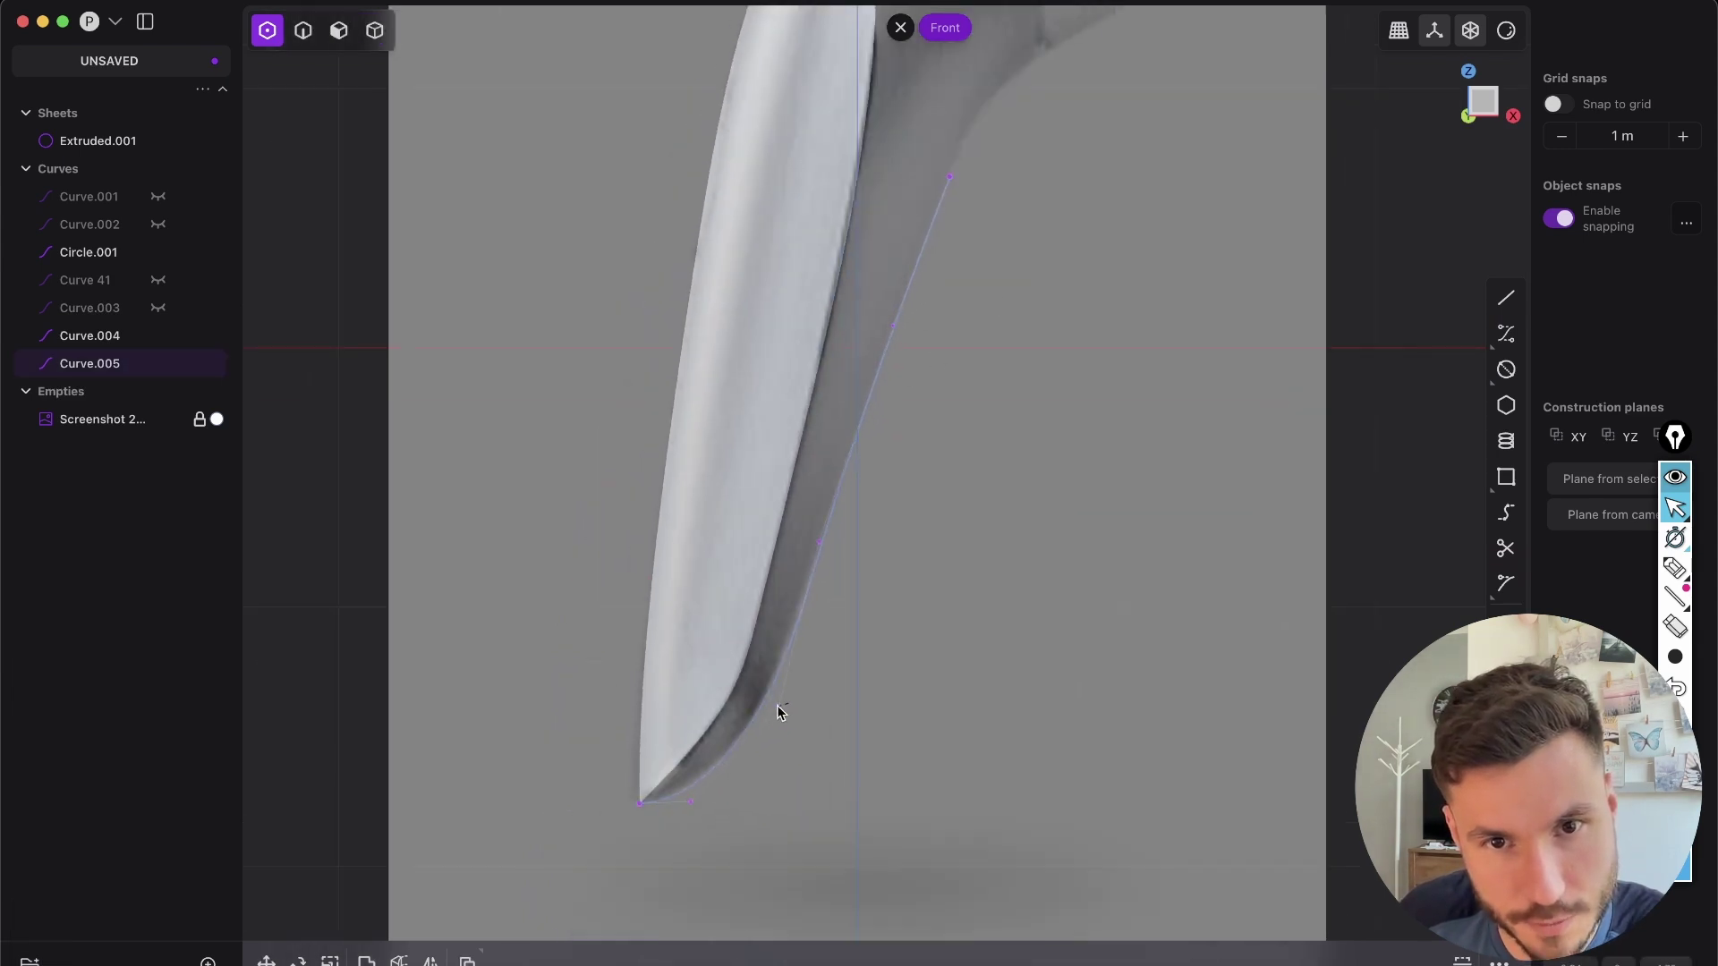
- Extrude the grip curve about 0.256 m sideways in the right view, away from the shell, as a narrow helper strip
key("2")
left_click(839, 478)
scroll(948, 377, "down", 2)
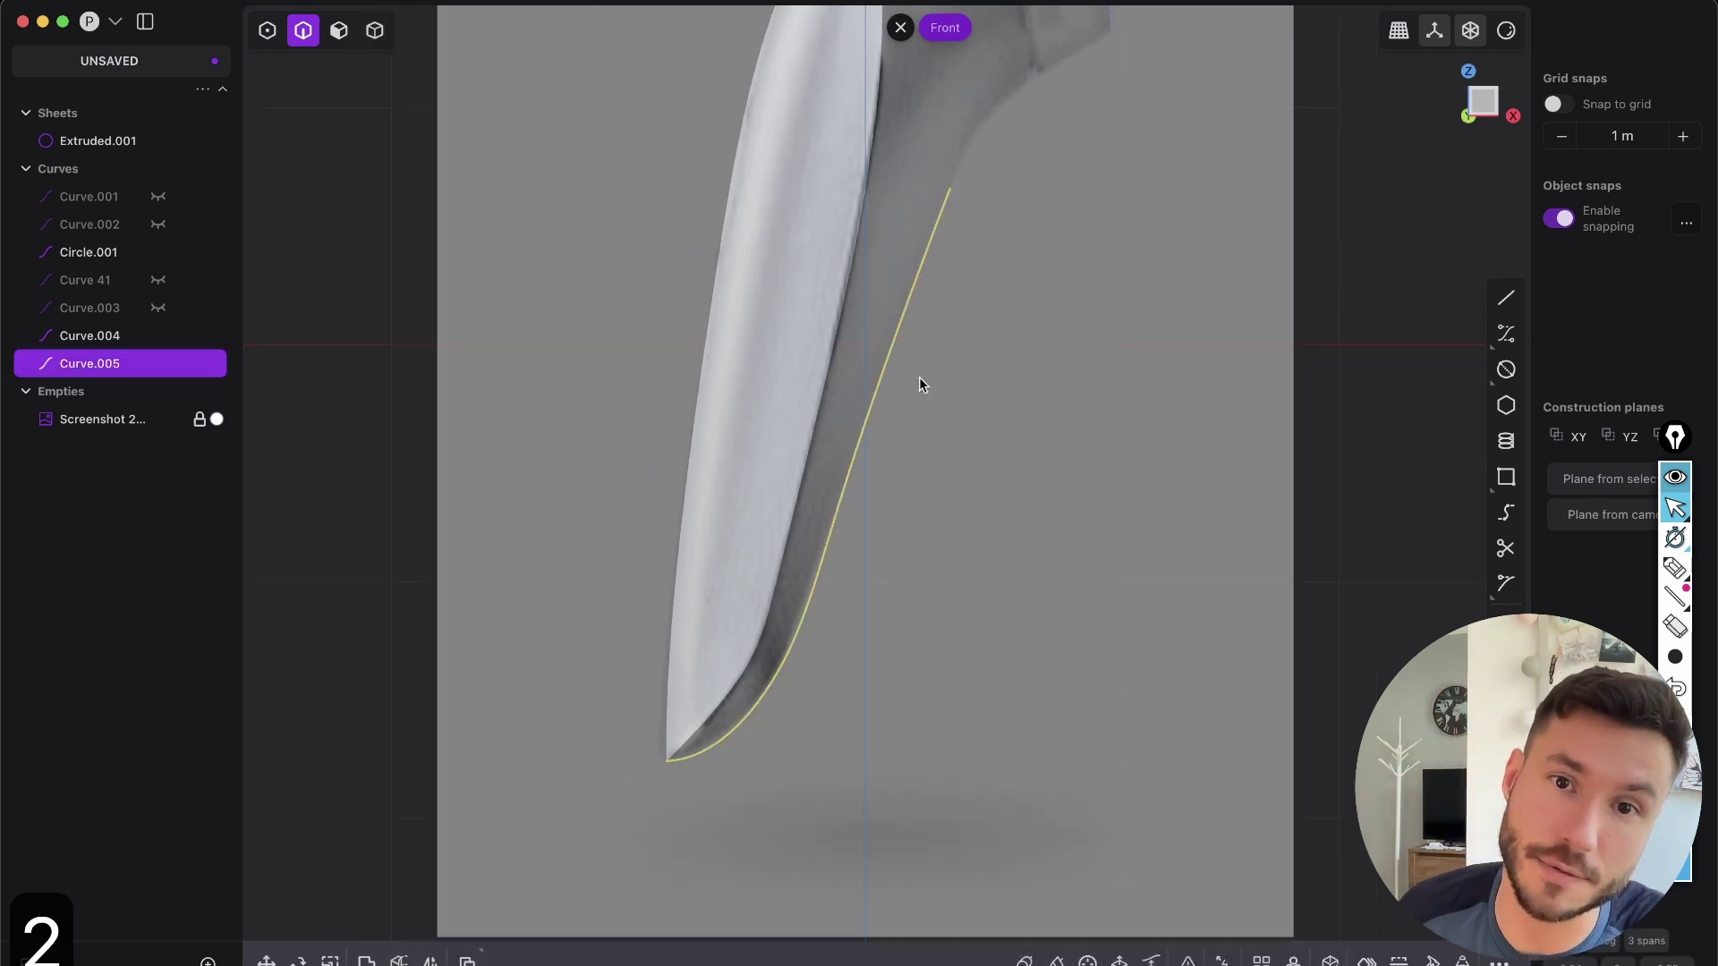
middle_click_drag(752, 365, 847, 493)
key("shift+e")
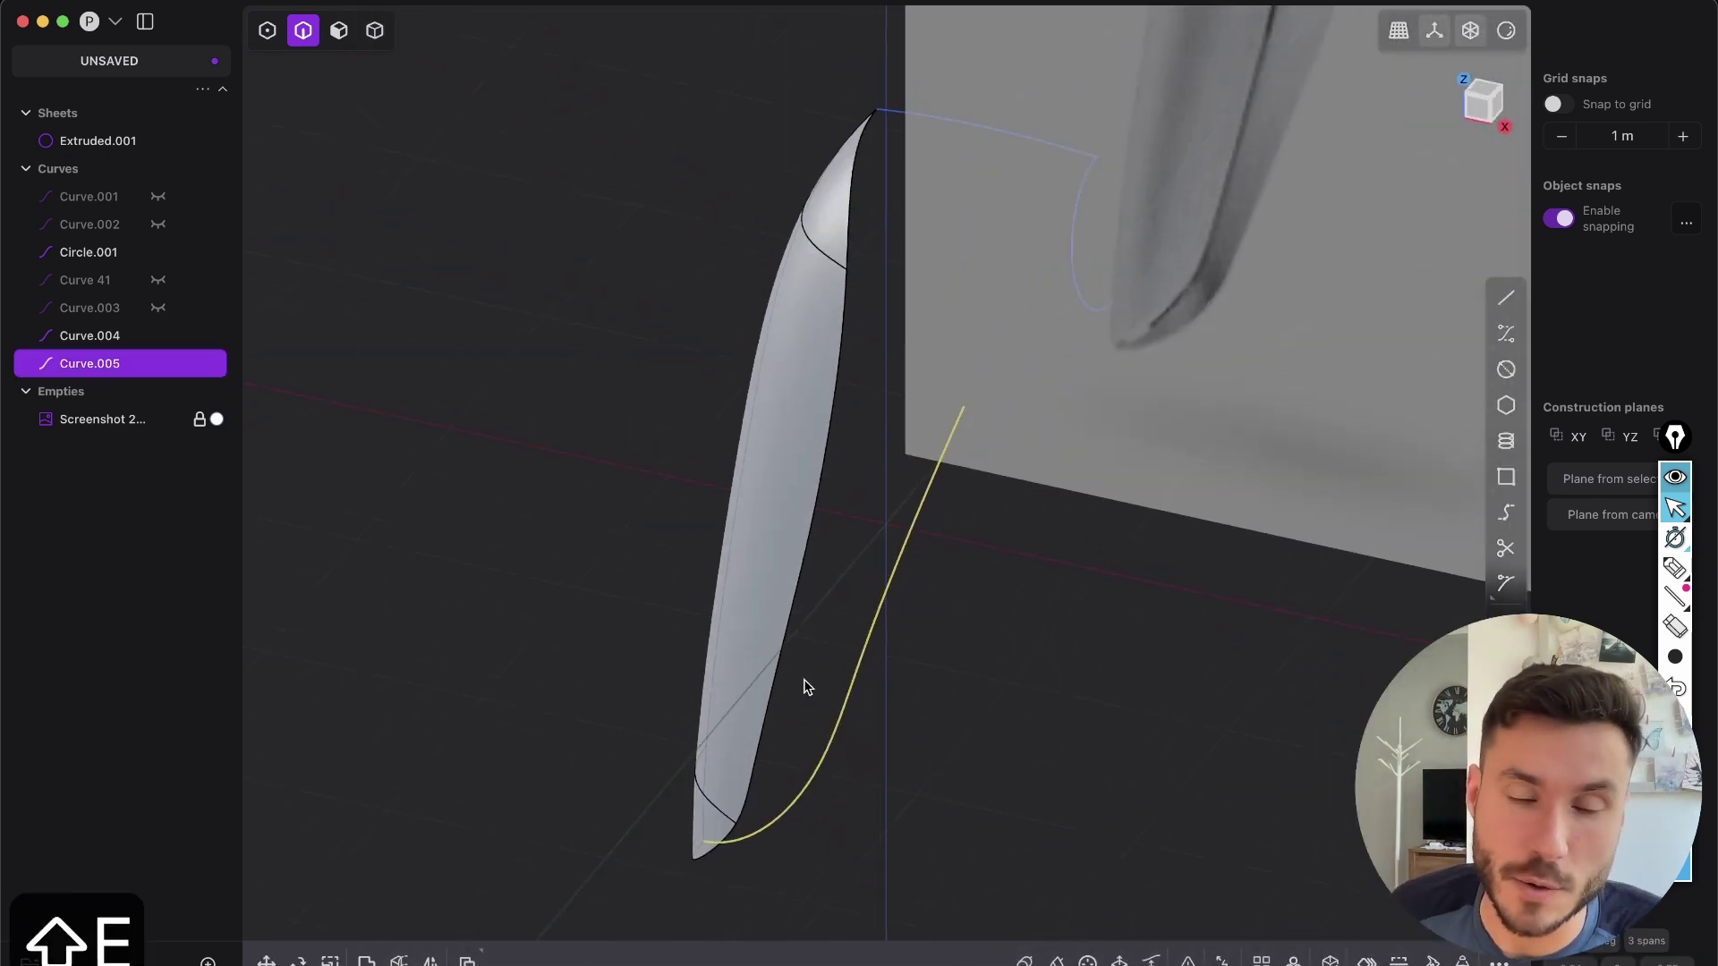
middle_click_drag(775, 552, 1337, 203)
left_click(1489, 99)
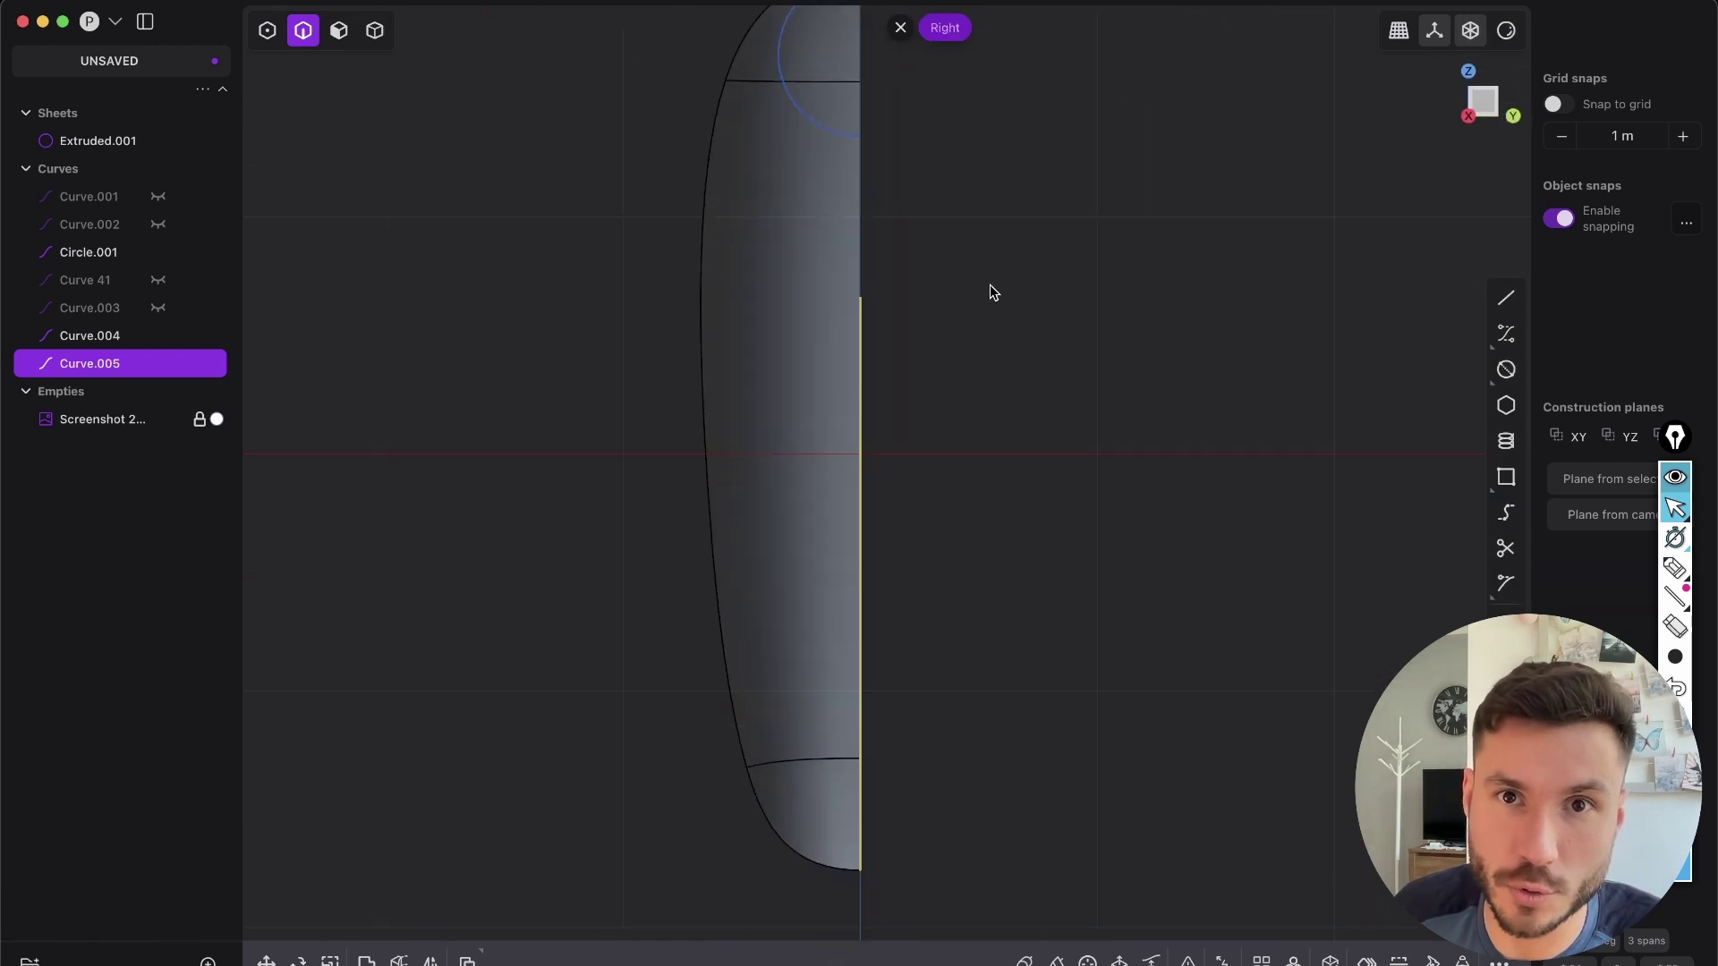
key("e")
left_click_drag(951, 589, 1006, 589)
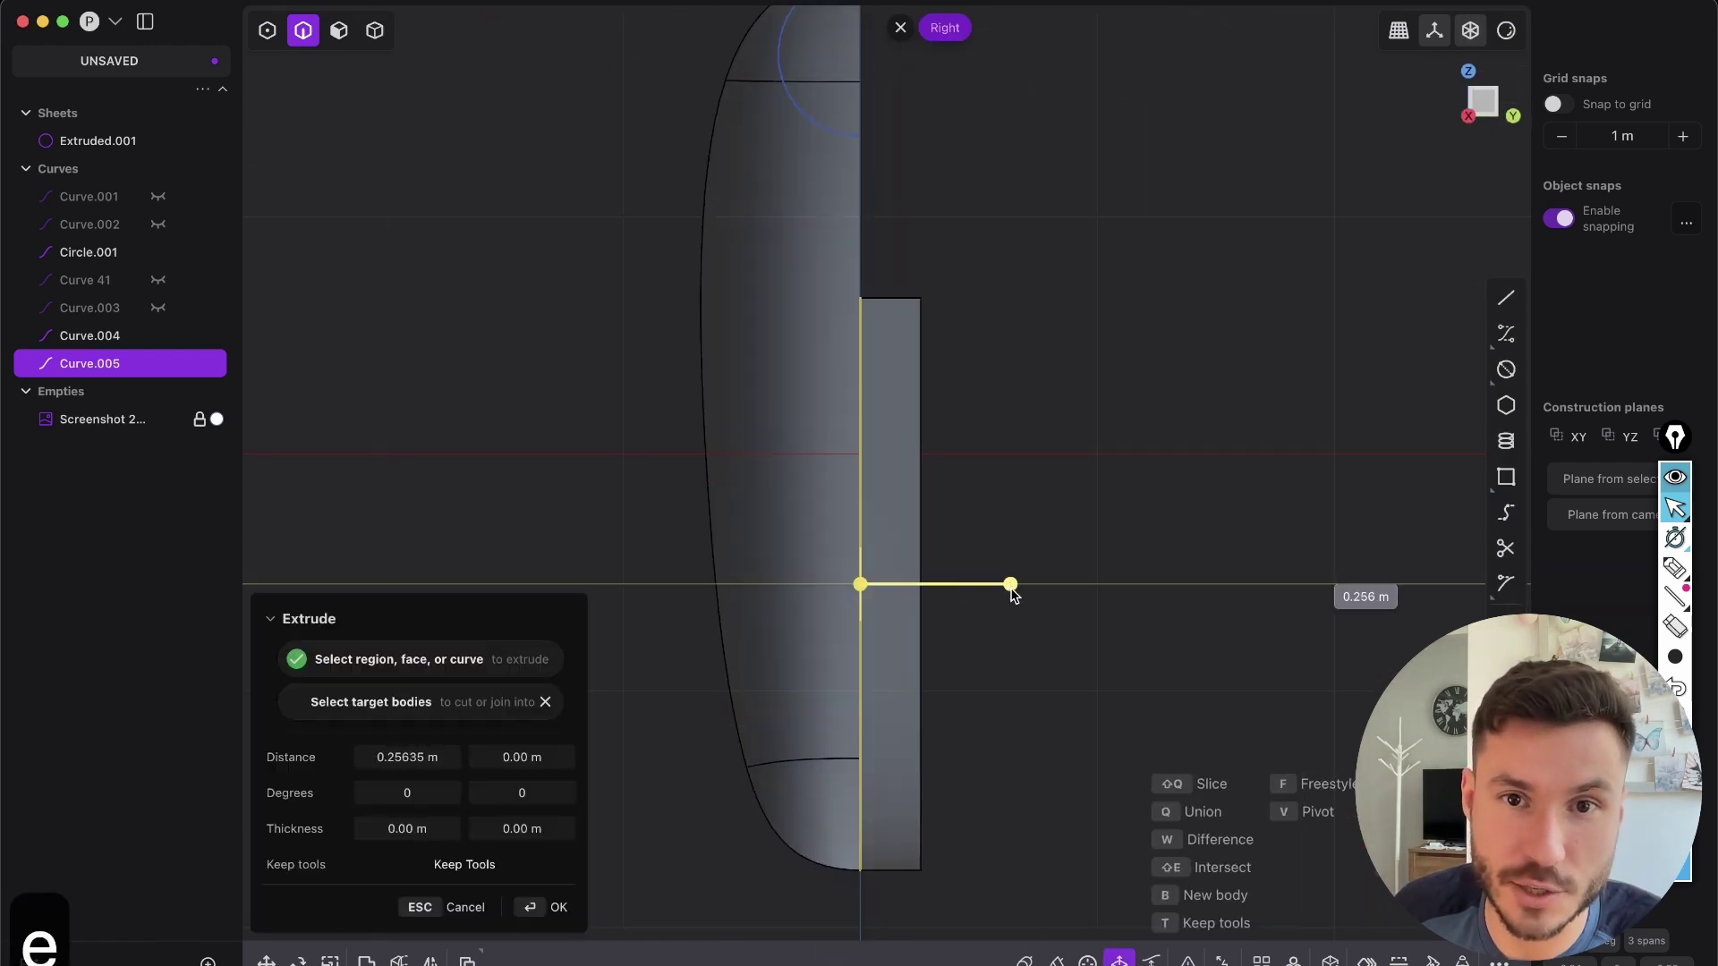
left_click(1008, 552)
middle_click_drag(1008, 552, 1082, 481)
left_click(1083, 480)
- Hide the original grip curve at the helper strip's inner edge
middle_click_drag(958, 549, 876, 588)
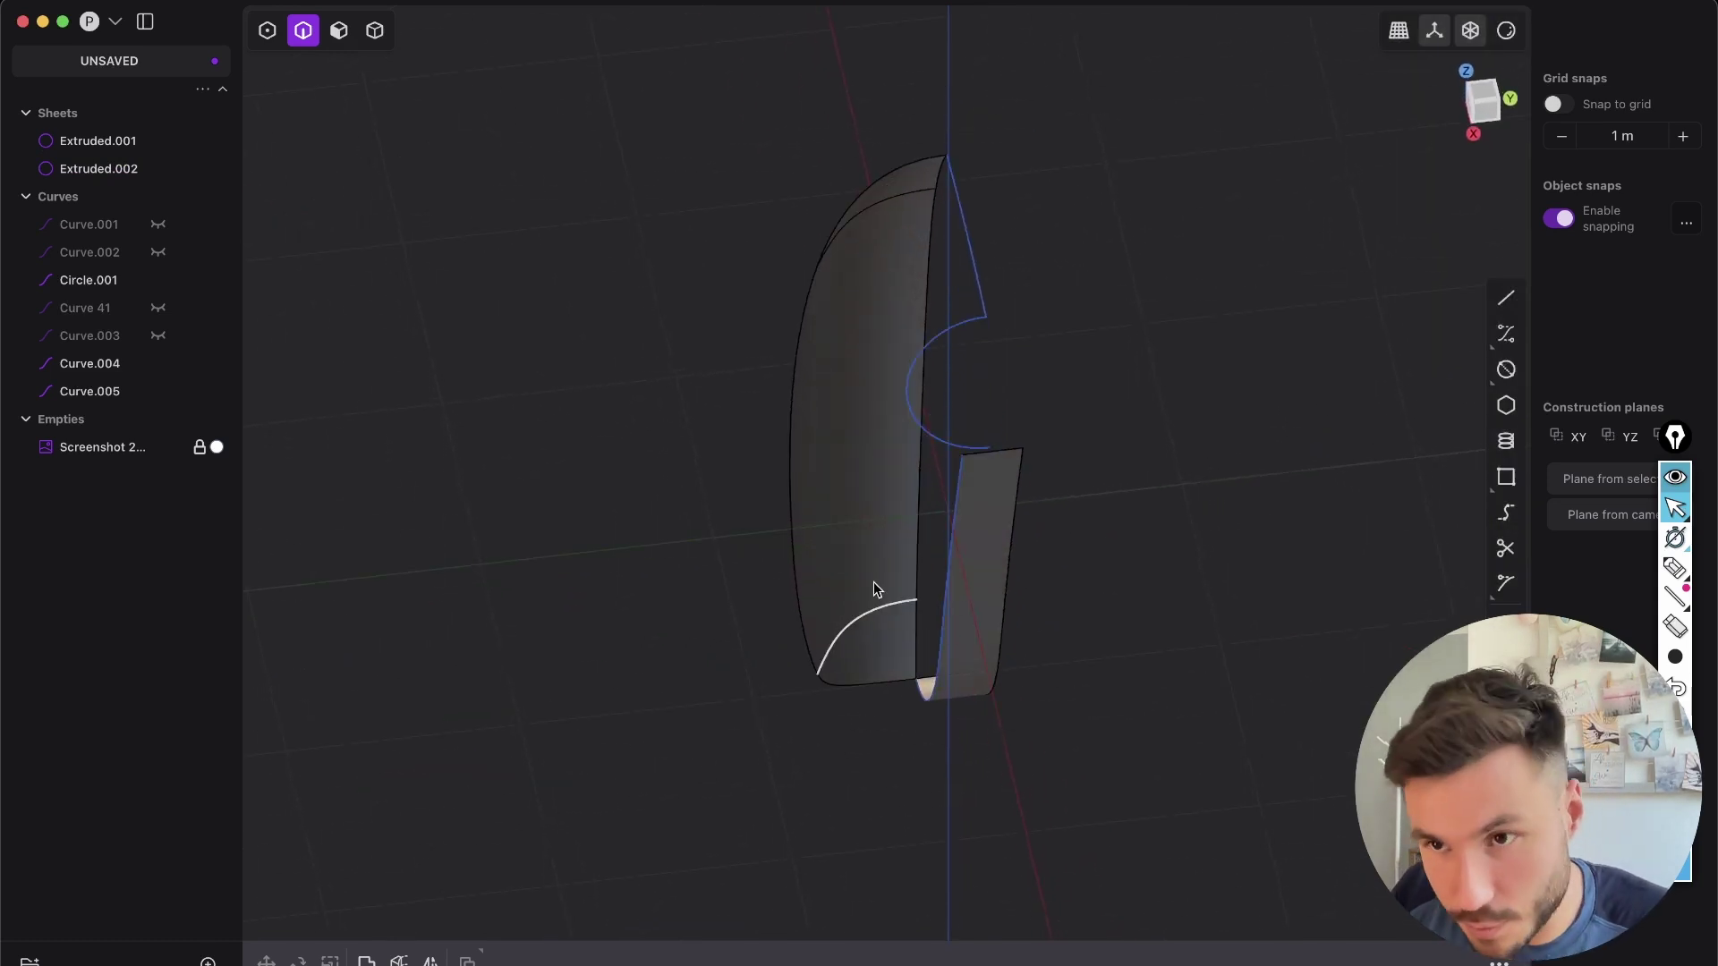
left_click(954, 587)
middle_click_drag(952, 561, 948, 559)
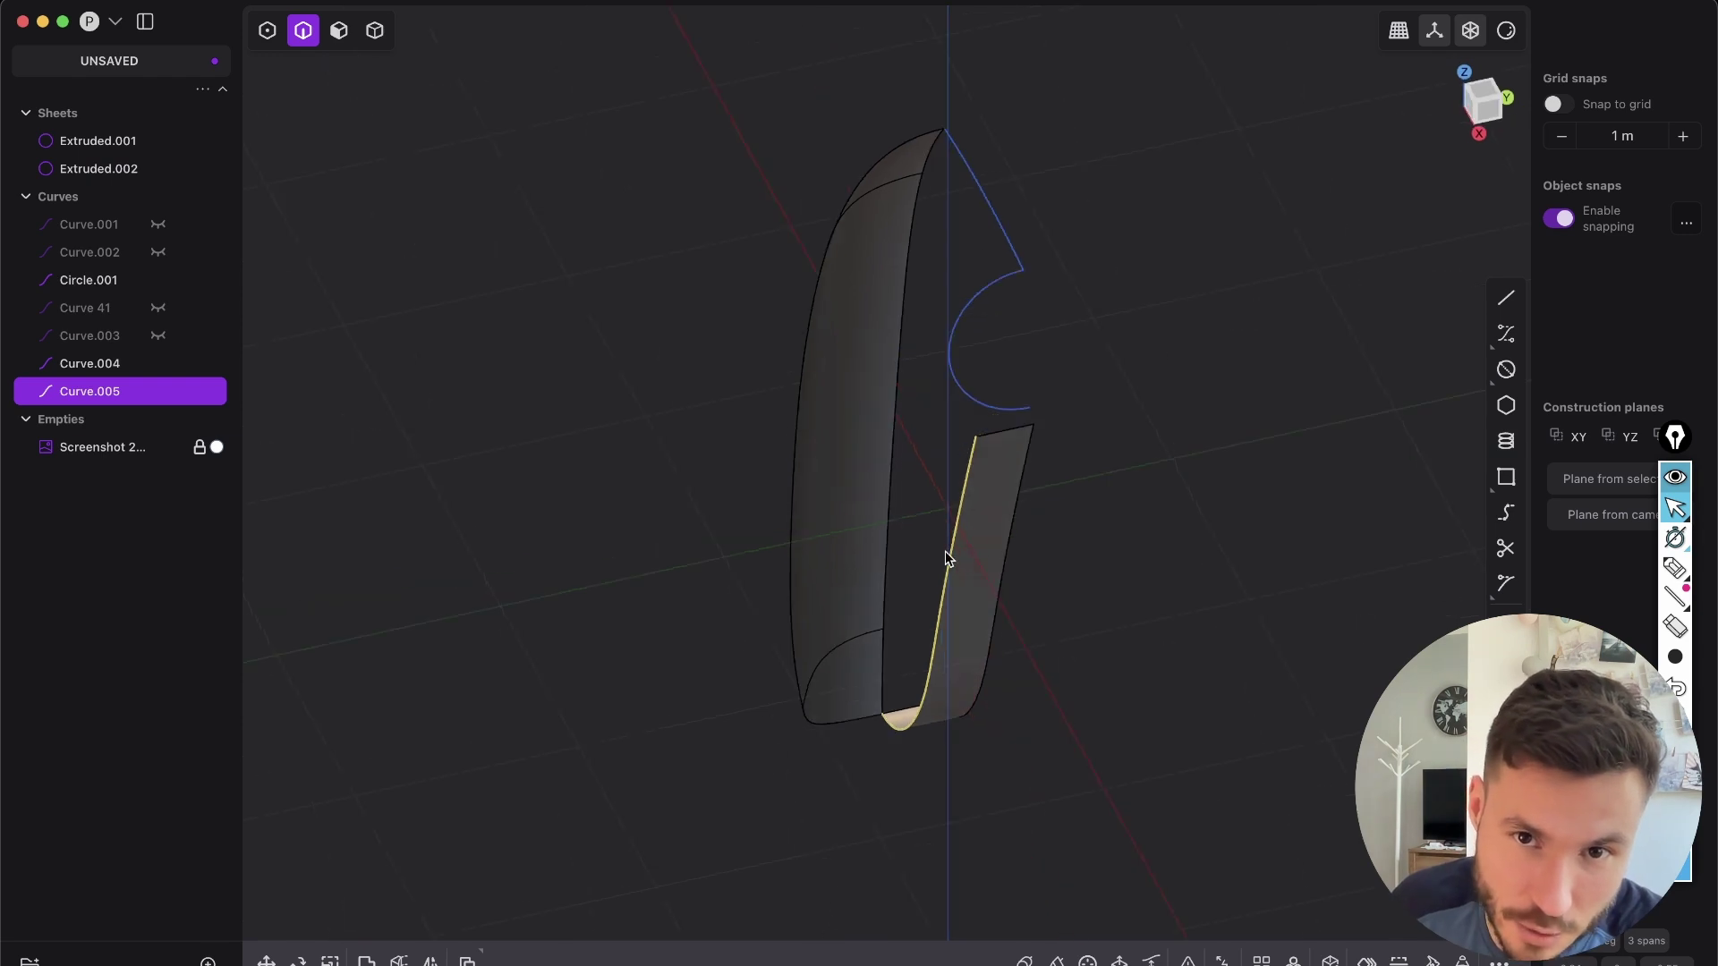
key("h")
- Split the back shell's face with an isoparametric edge level with the upper end of the helper strip
middle_click_drag(966, 660, 989, 584)
left_click(960, 569)
middle_click_drag(1102, 495, 990, 433)
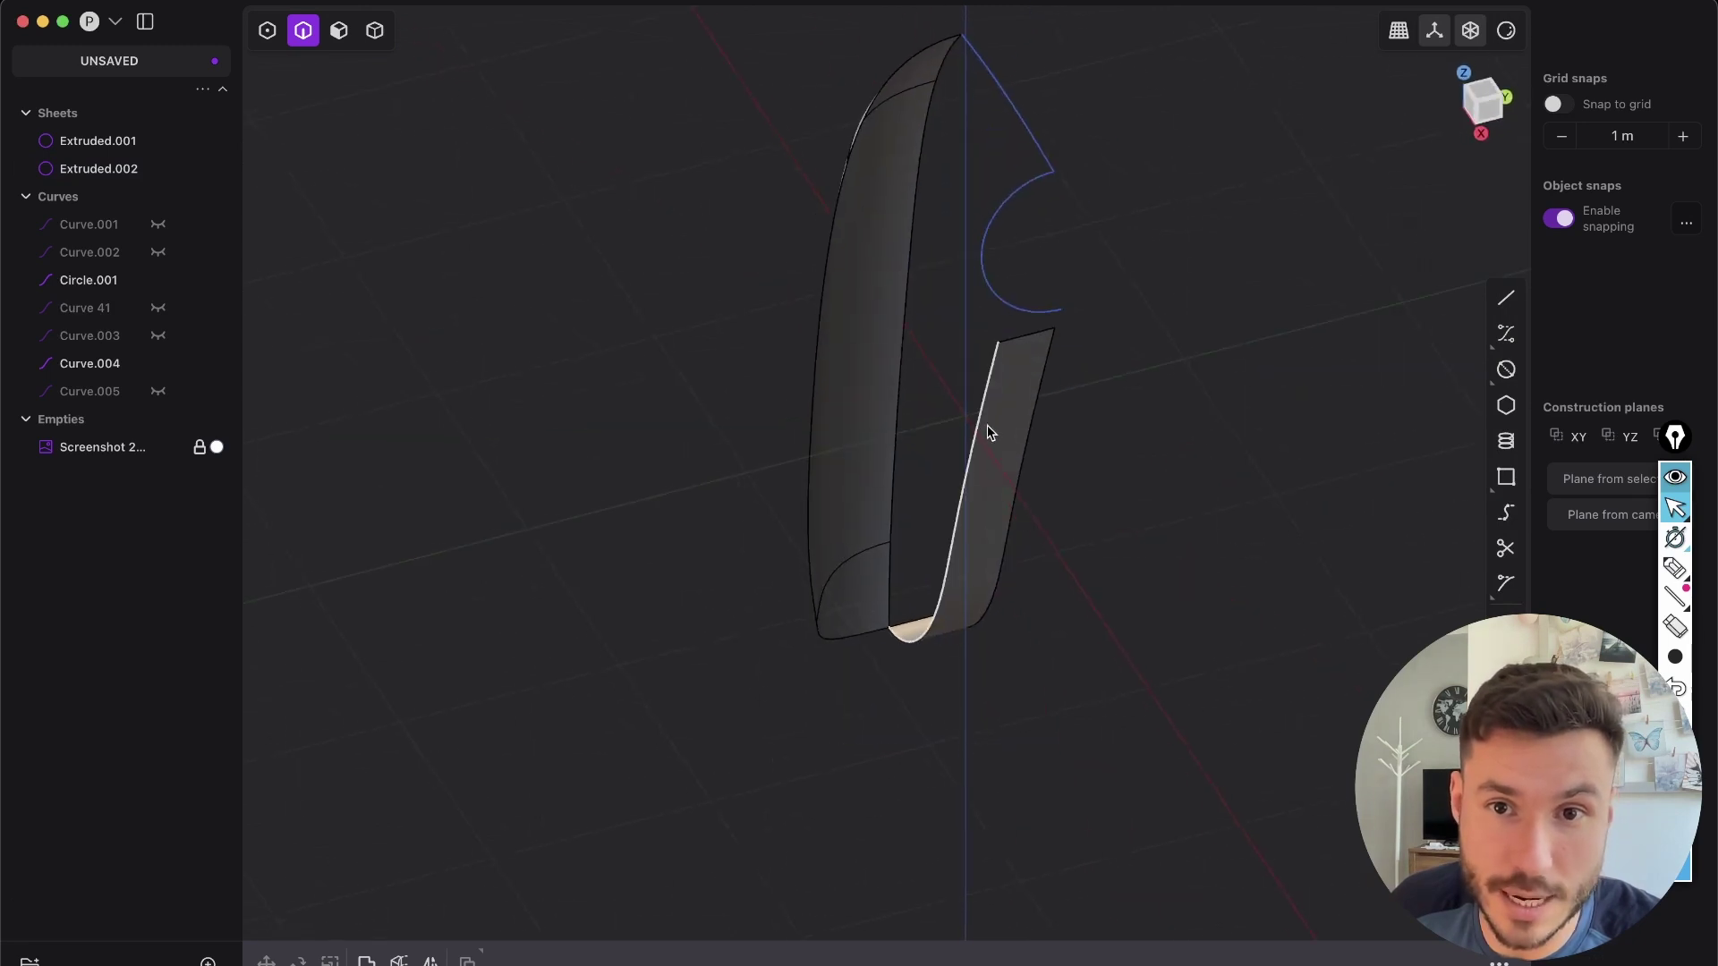
middle_click_drag(990, 542, 1054, 484)
middle_click_drag(935, 600, 978, 664)
left_click(866, 463, "shift")
middle_click_drag(855, 528, 859, 575)
key("3")
left_click(856, 281)
key("super+r")
left_click(827, 446)
- Try to loft between the helper strip's inner edge and the back shell's facing edges
key("2")
left_click(793, 439)
key("Escape")
middle_click_drag(877, 633, 851, 472)
key("2")
left_click(846, 469)
key("e")
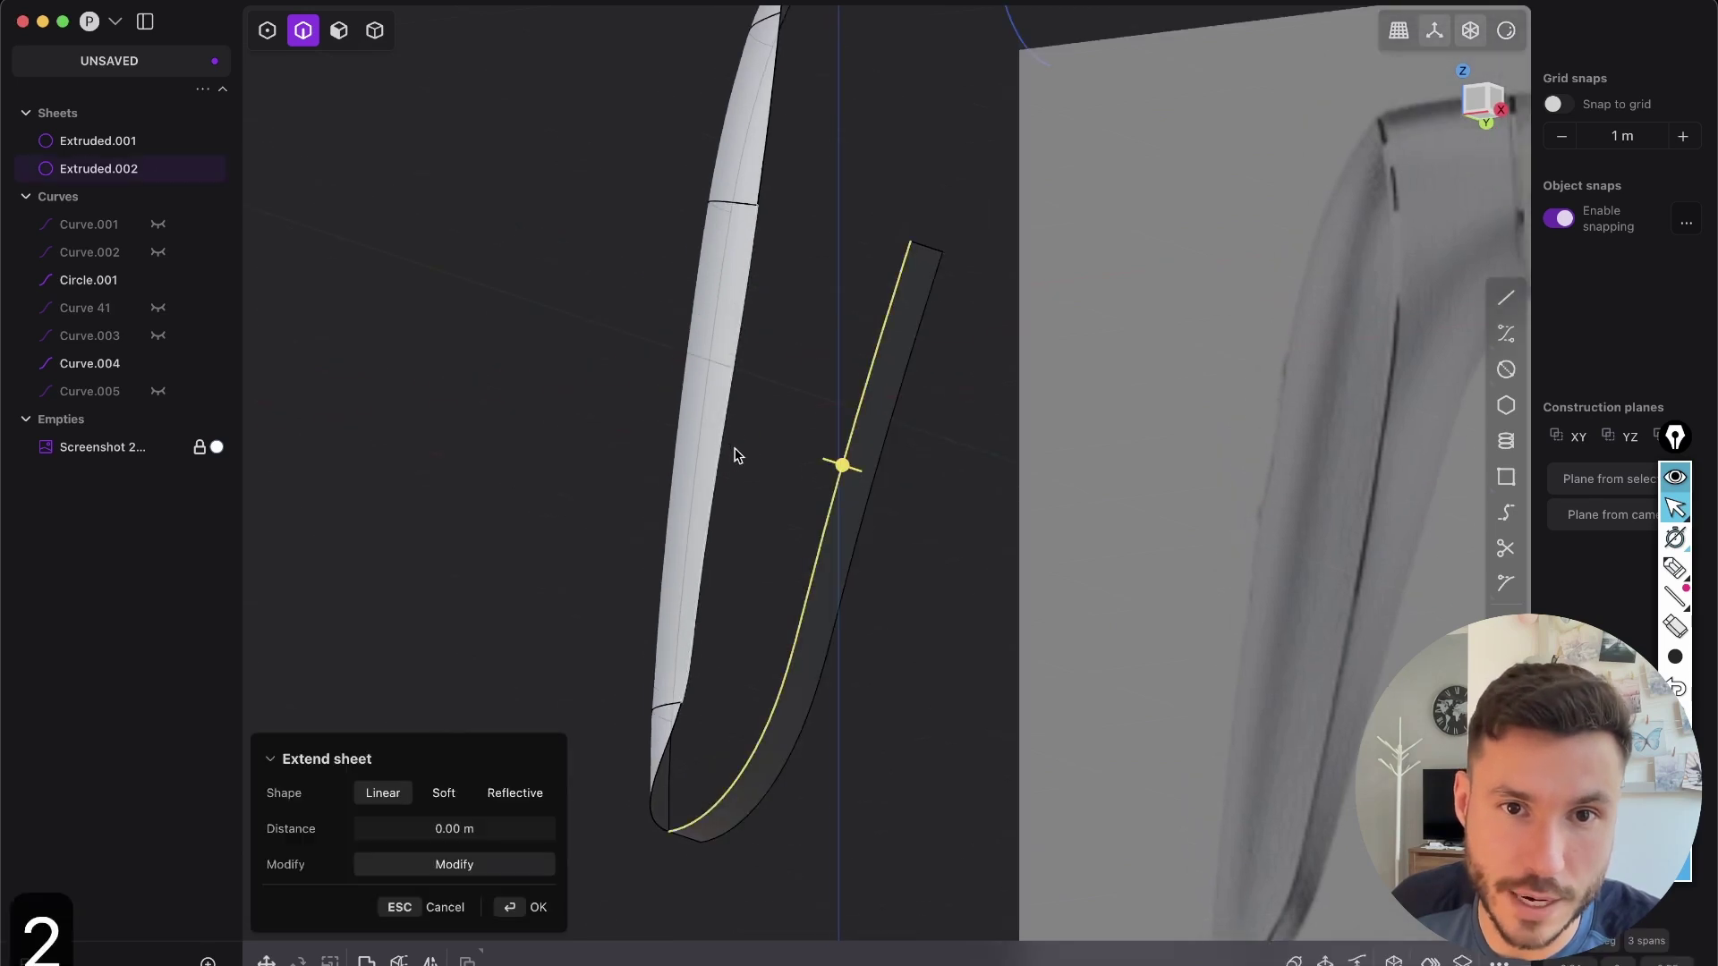
middle_click_drag(687, 696, 674, 735)
left_click(673, 735, "shift")
middle_click_drag(676, 643, 675, 589)
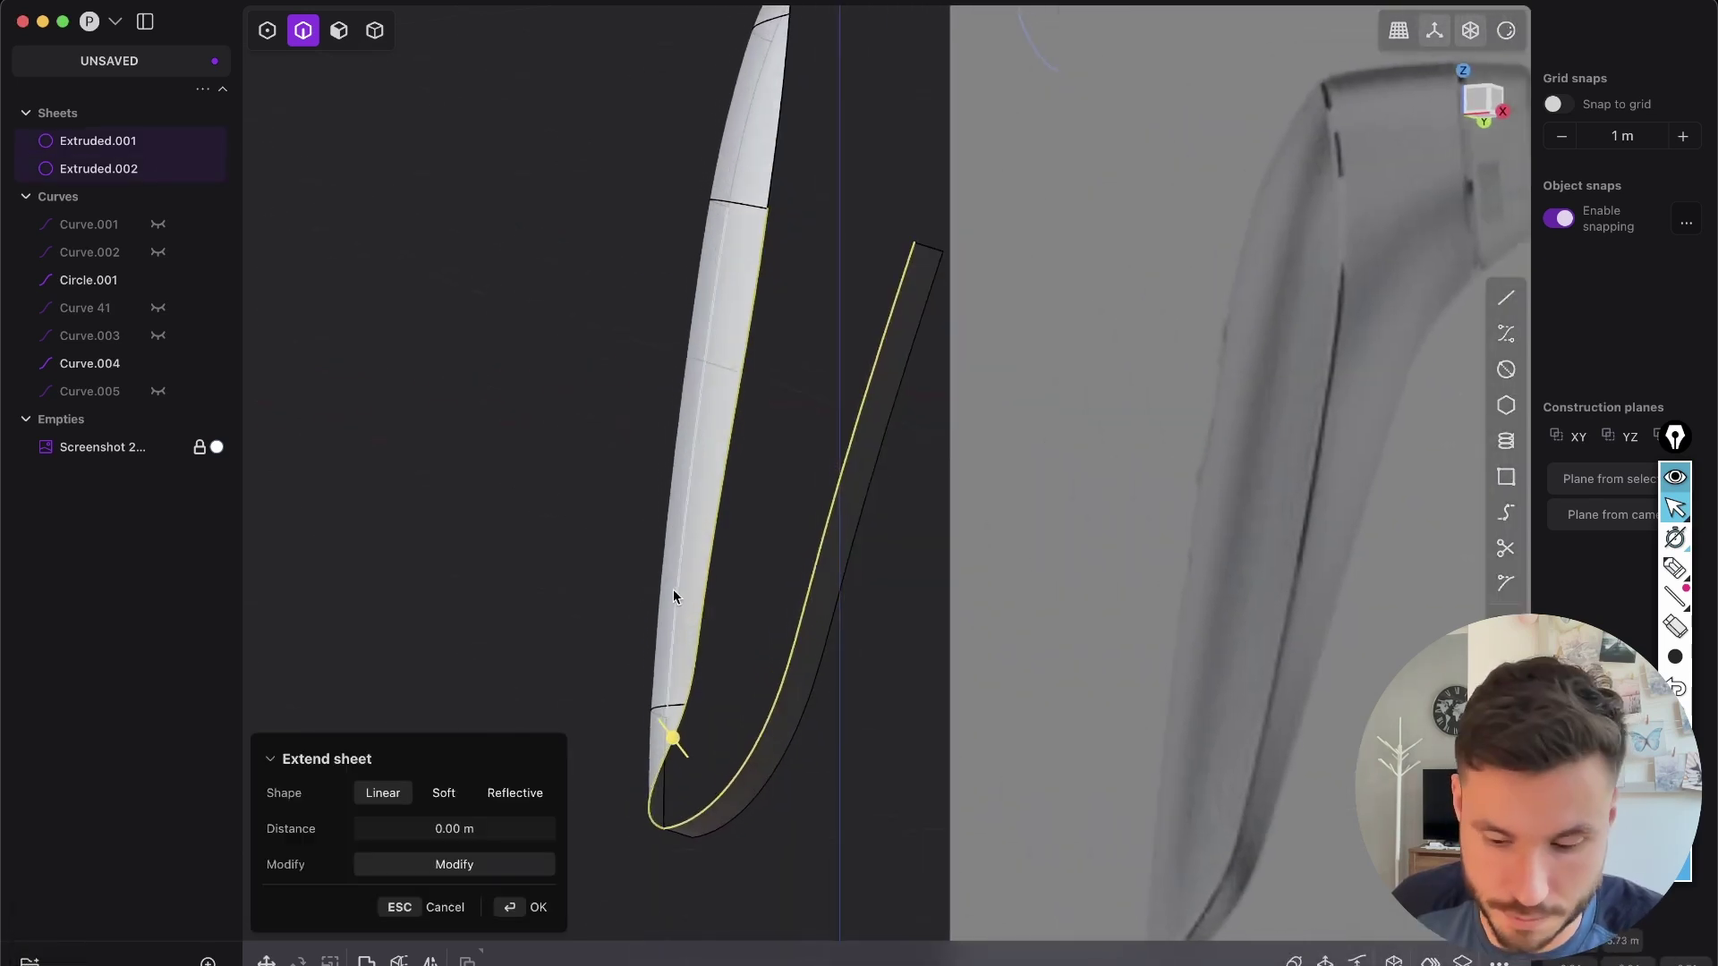
key("l")
left_click(726, 458)
middle_click_drag(732, 586, 787, 460)
key("Escape")
- Hide the reference image and split the helper strip's face with an isoparametric edge near its lower bend
key("shift+e")
left_click(178, 447)
middle_click_drag(813, 545, 621, 594)
key("2")
left_click(631, 591)
left_click(698, 598, "shift")
middle_click_drag(748, 644, 568, 519)
key("3")
left_click(812, 537)
middle_click_drag(812, 537, 835, 465)
key("super+r")
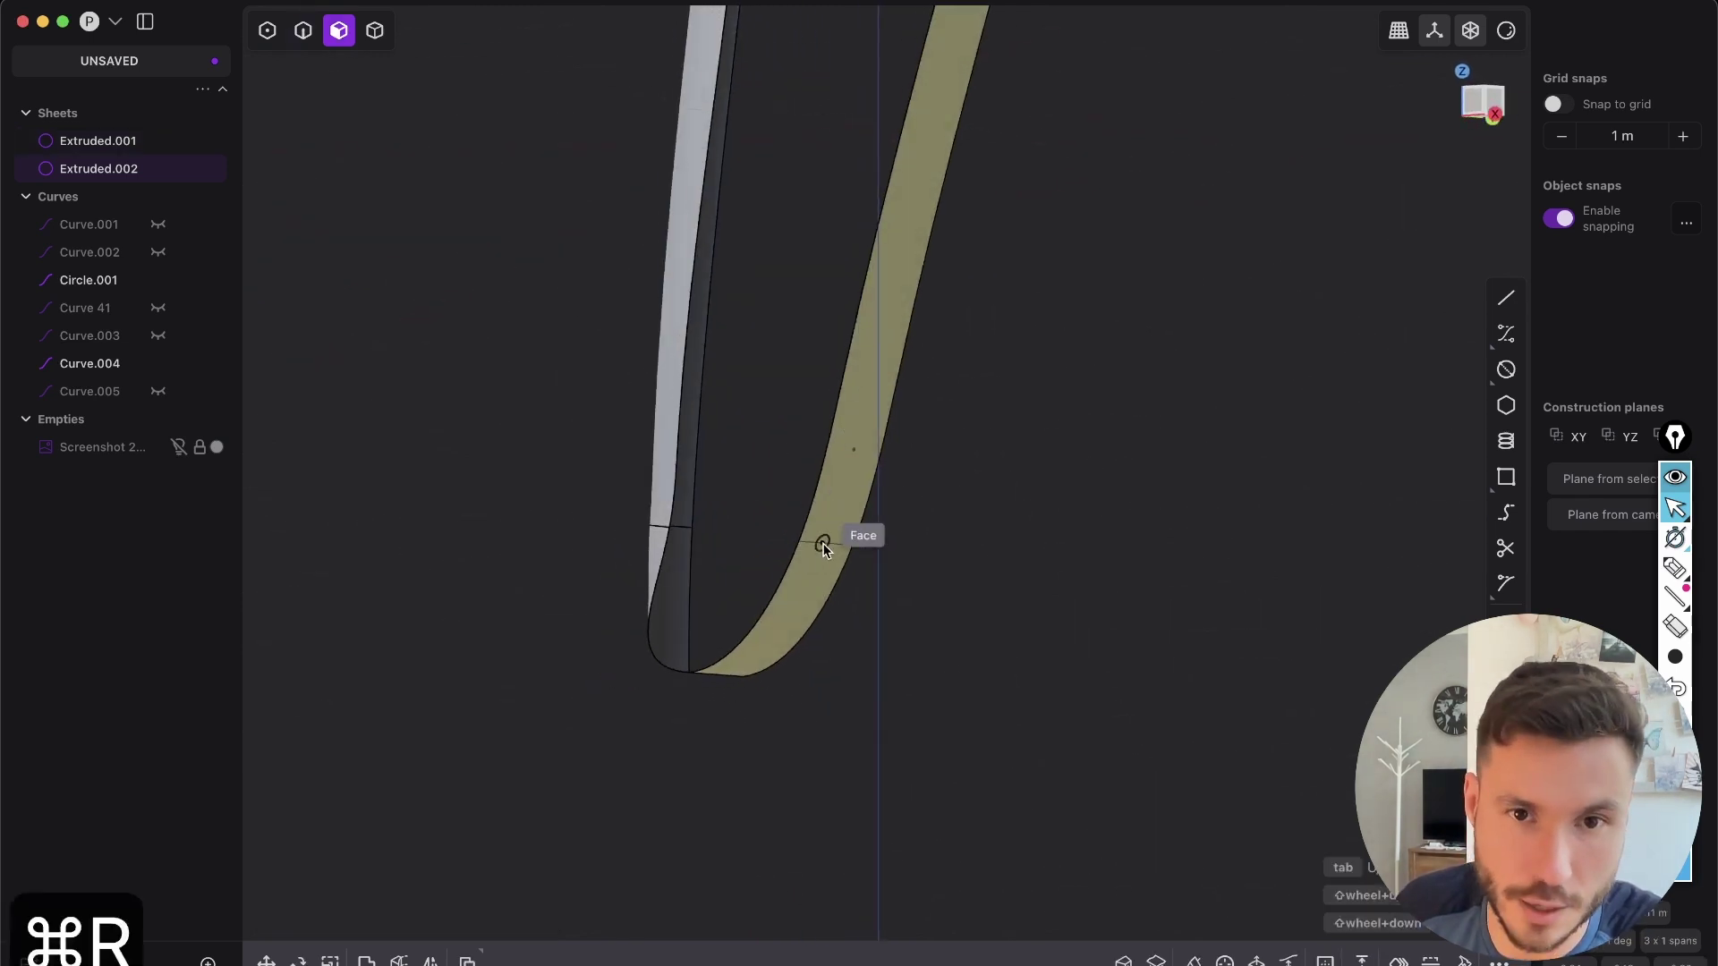
left_click(820, 546)
- Loft between the upper edges of the helper strip and back shell, with G1 continuity at the strip and G0 at the shell
middle_click_drag(813, 568, 784, 491)
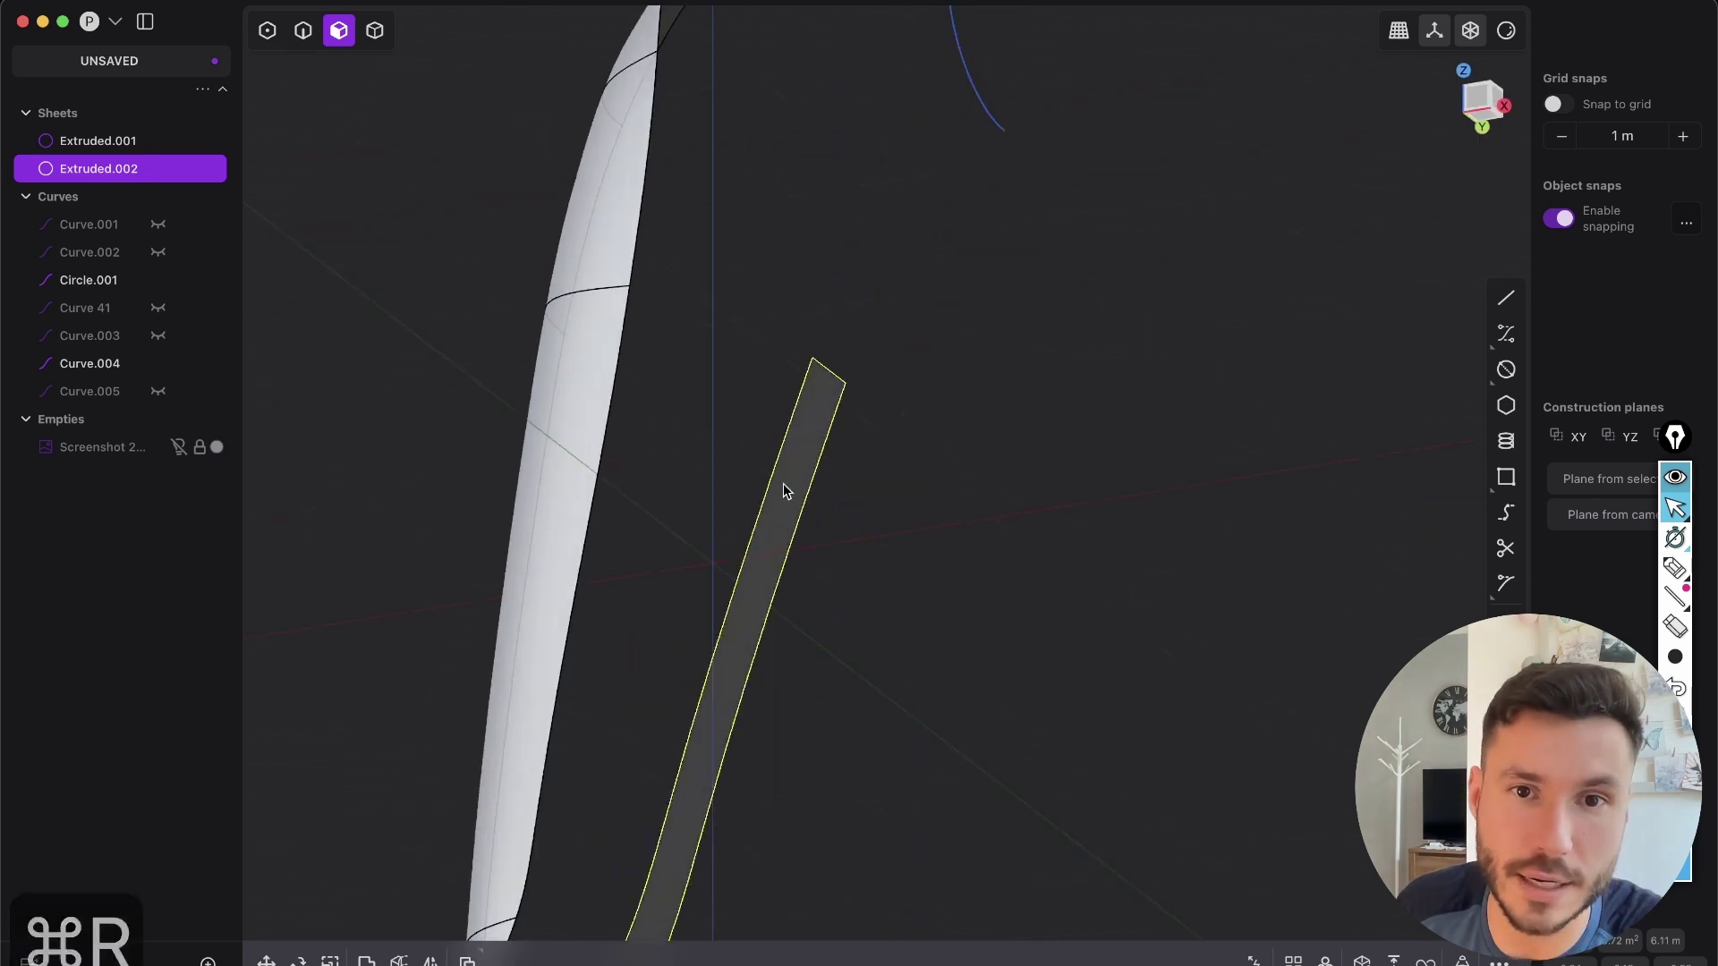
key("2")
left_click(777, 497)
middle_click_drag(760, 564, 847, 357)
middle_click_drag(848, 430, 689, 546)
key("l")
middle_click_drag(819, 560, 875, 632)
left_click(784, 442)
left_click(784, 442)
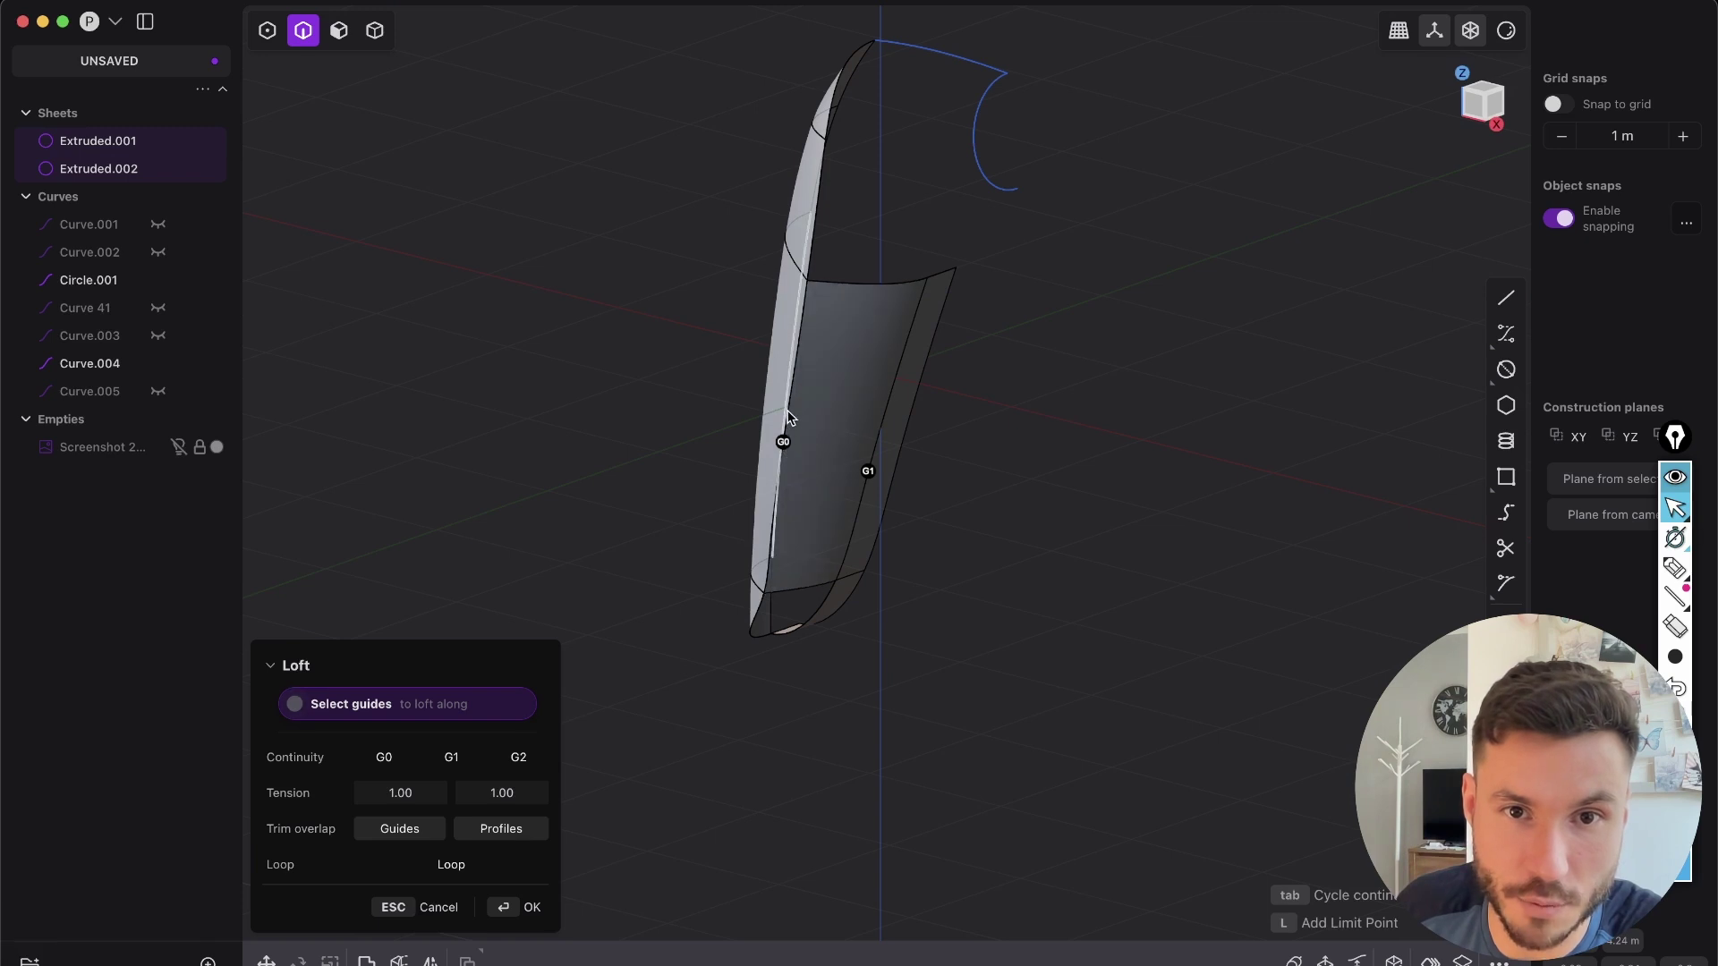
- Set the loft's tension to about 1.34 on both sides and confirm it
middle_click_drag(788, 416, 872, 365)
key("d")
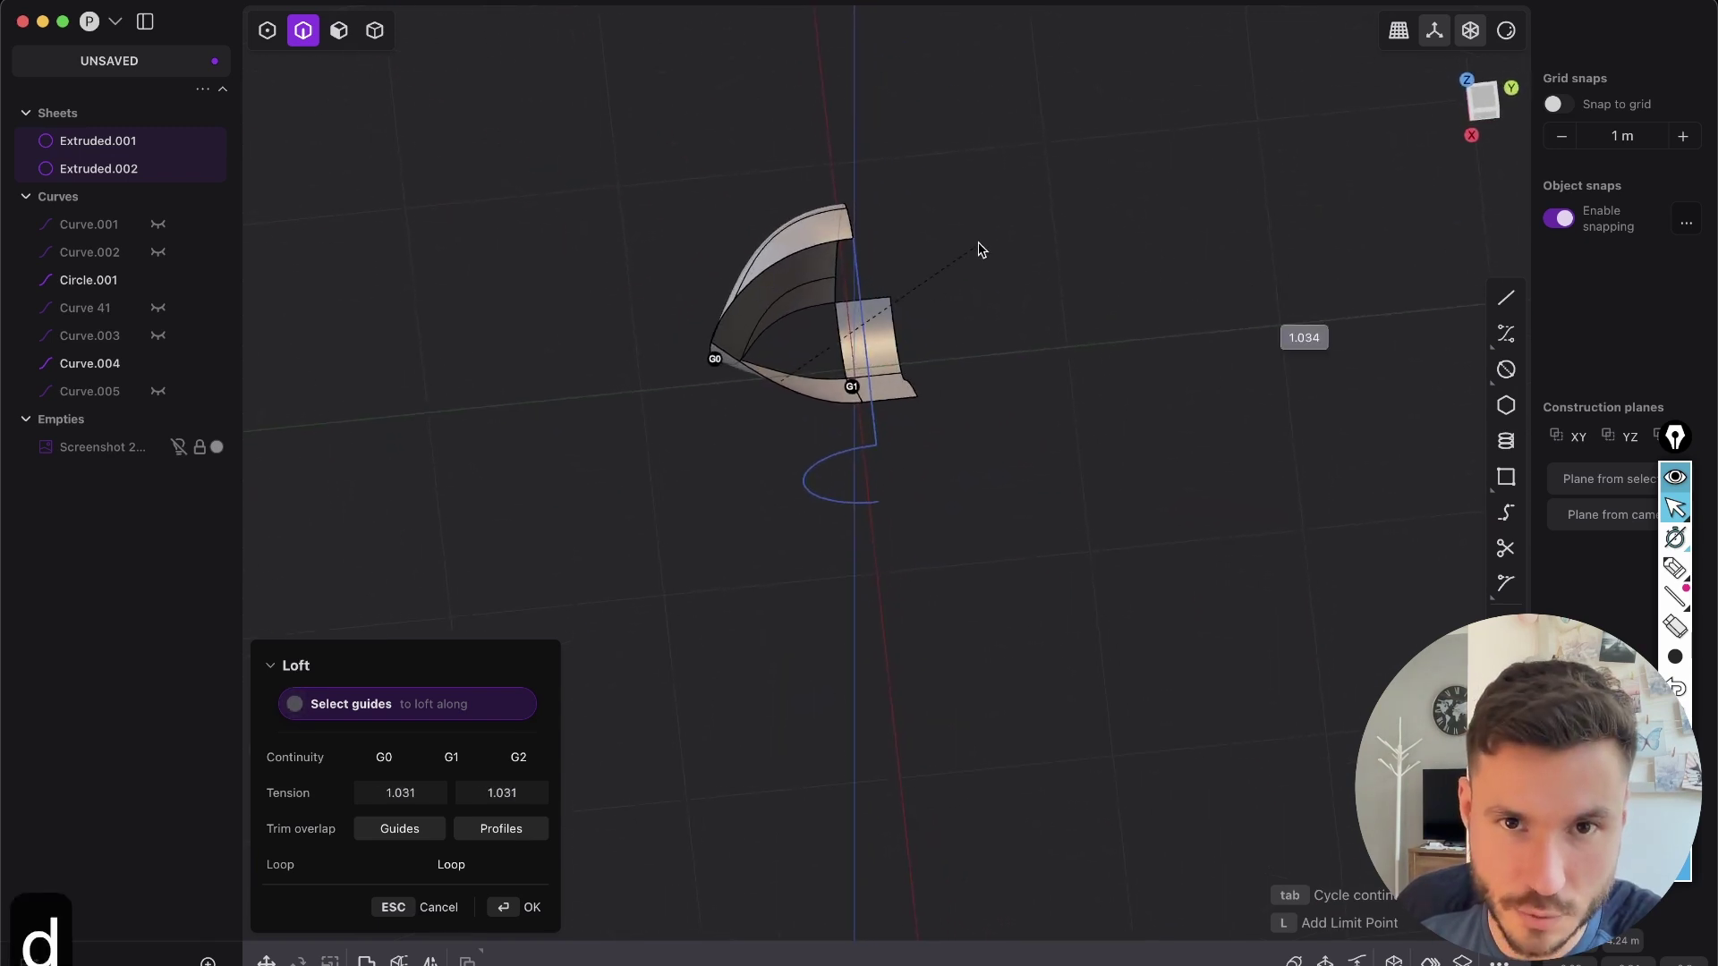
left_click(1036, 211)
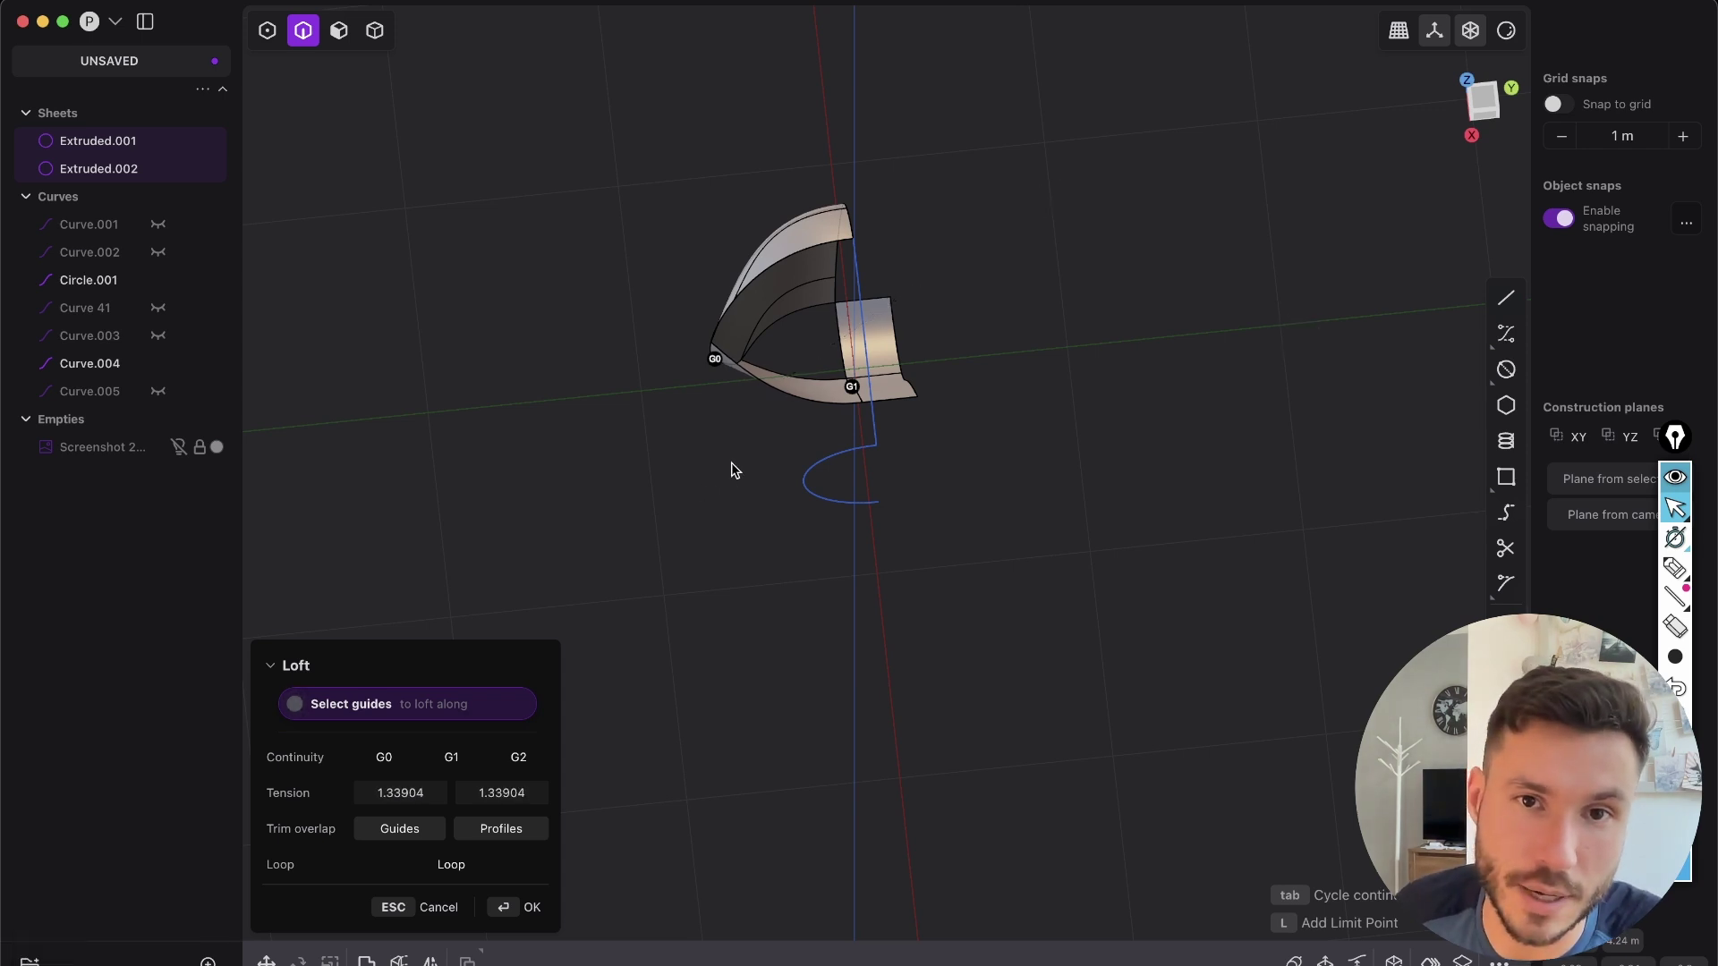
key("Return")
- Join the back shell, helper strip and lofted side surface into one sheet
middle_click_drag(902, 376, 1007, 93)
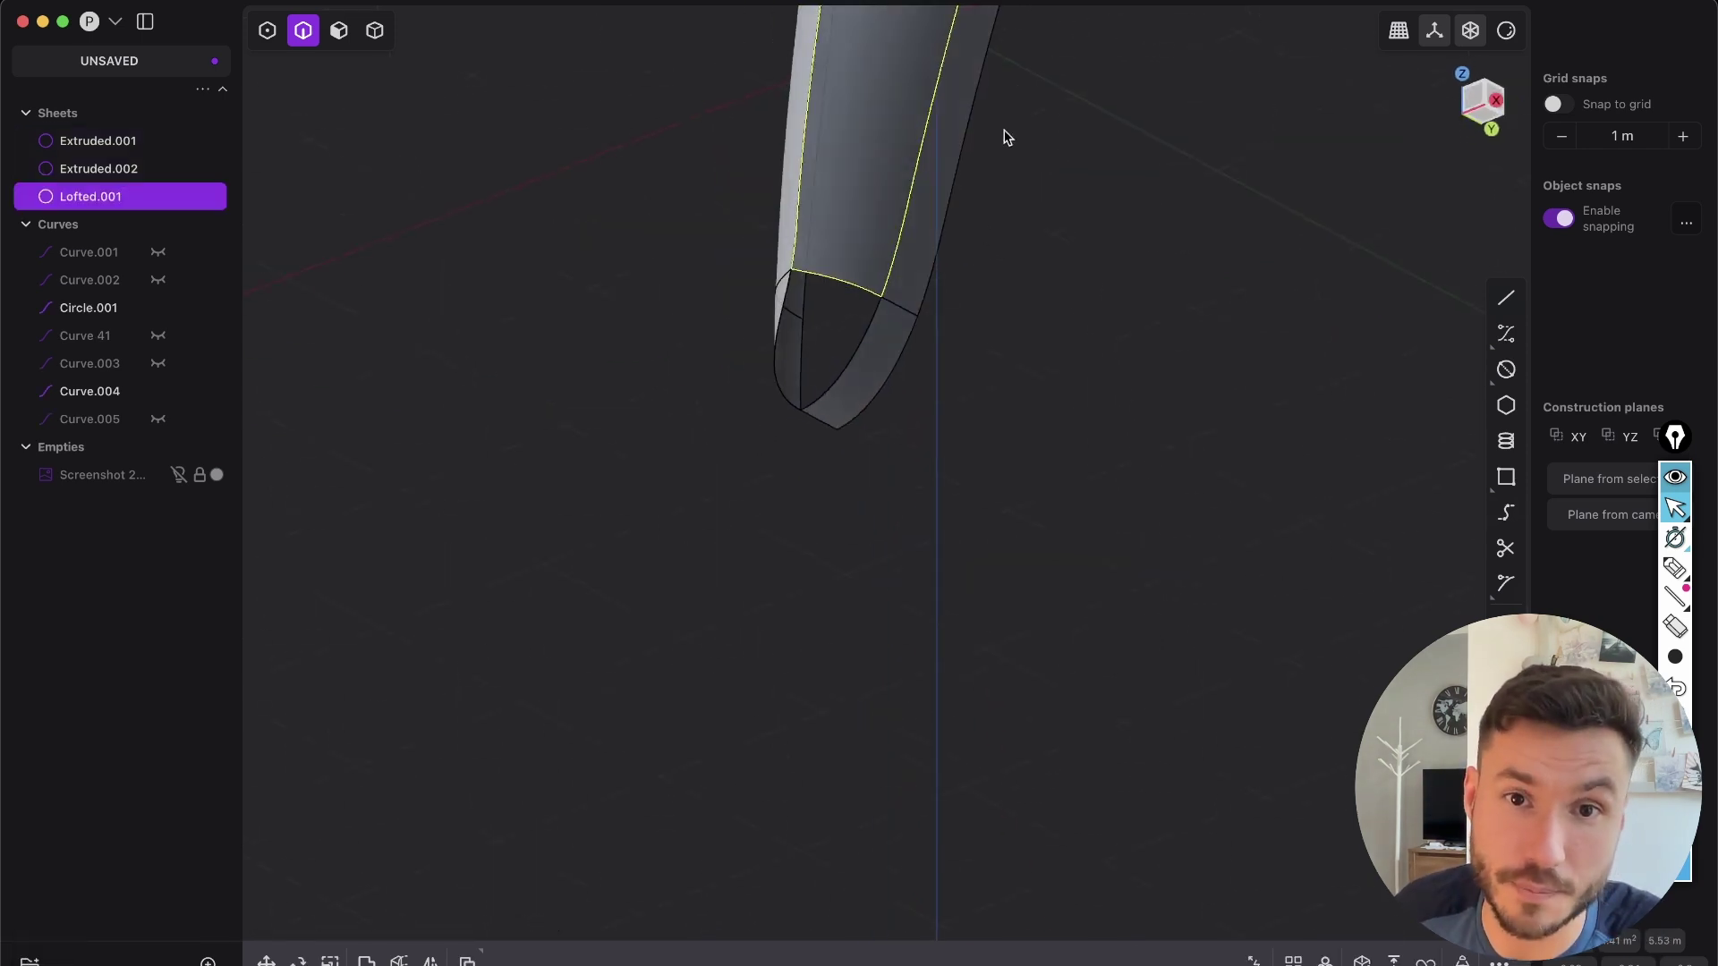
left_click(889, 418)
middle_click_drag(909, 476, 899, 637, "shift")
key("4")
left_click_drag(1078, 760, 636, 341)
key("j")
left_click(951, 528)
middle_click_drag(951, 528, 900, 435)
- Patch the hole at the grip's lower tip with G1 continuity to the lofted side surface and G0 on the other edges
key("2")
key("2")
scroll(900, 435, "up", 2)
left_click(831, 433)
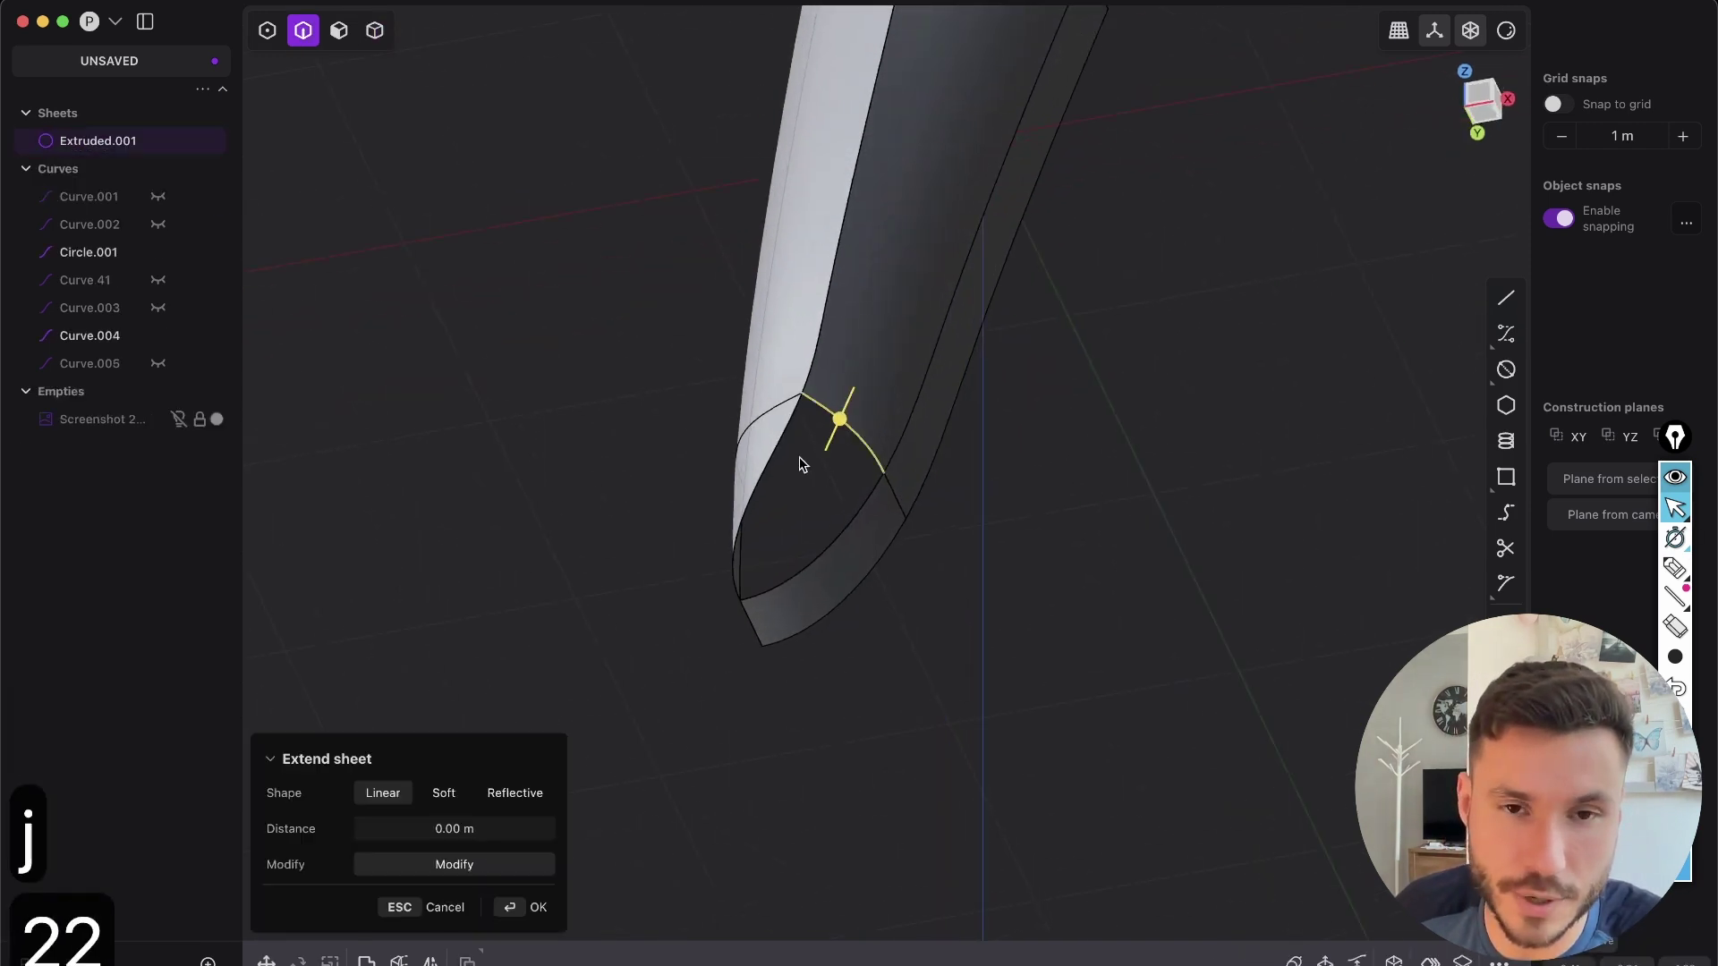
left_click(763, 474, "shift")
key("shift+3")
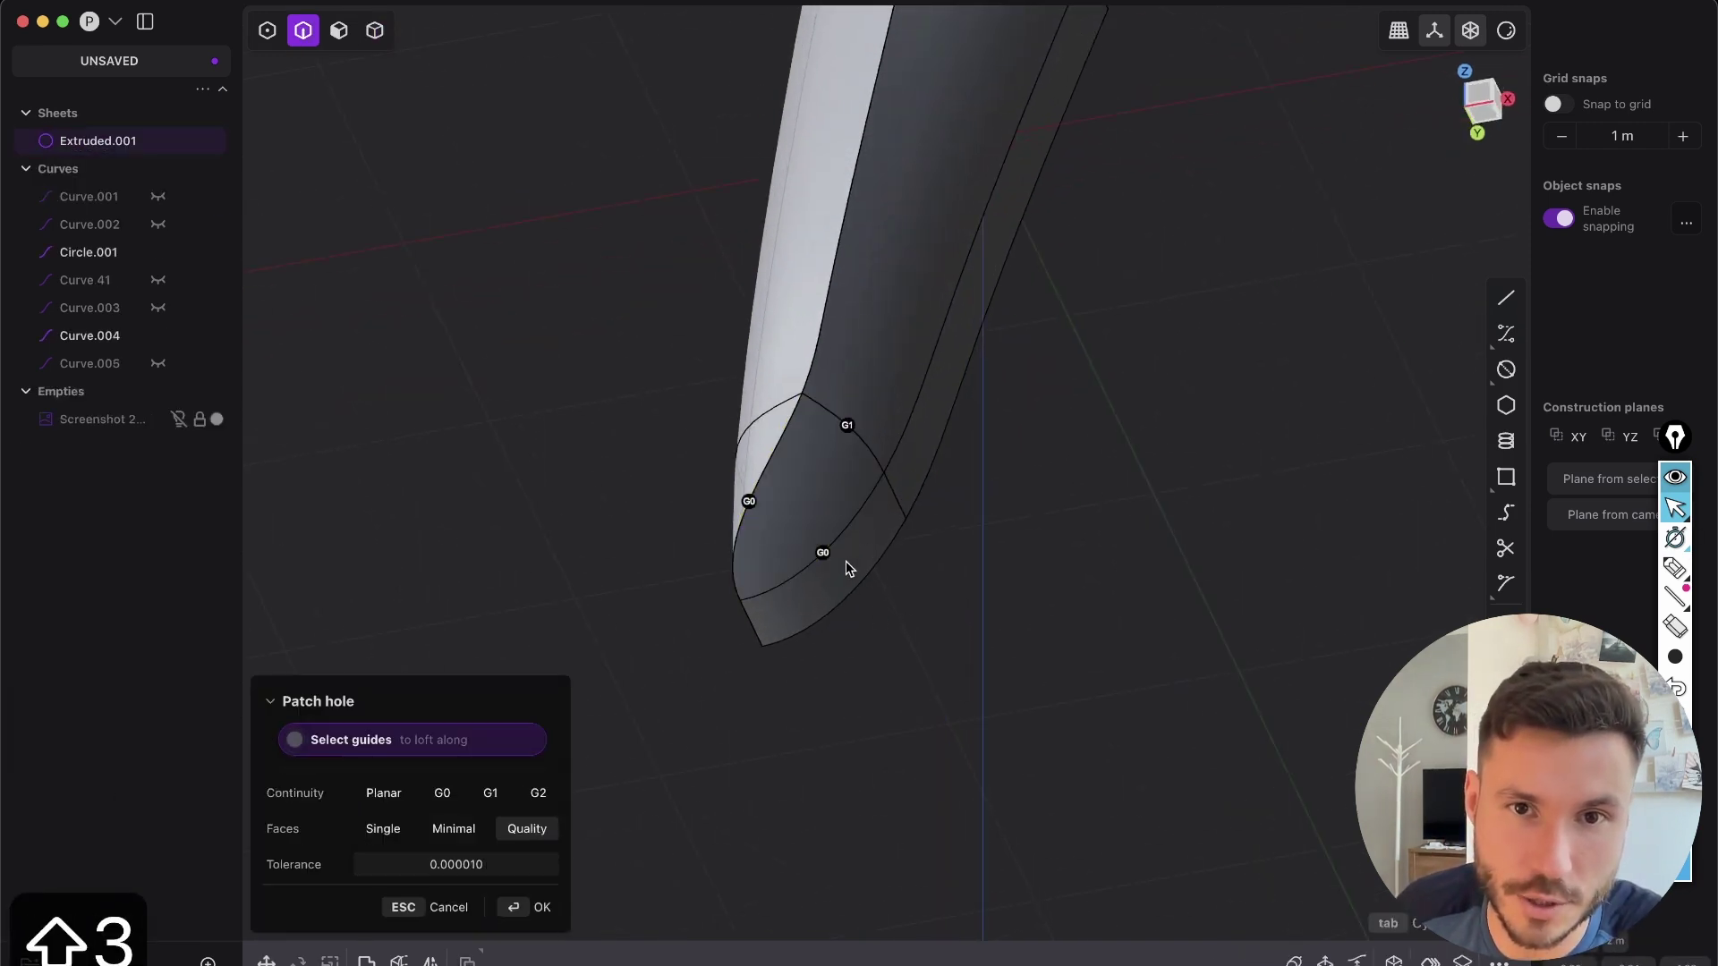
middle_click_drag(853, 572, 775, 603)
right_click(806, 594)
left_click(913, 571)
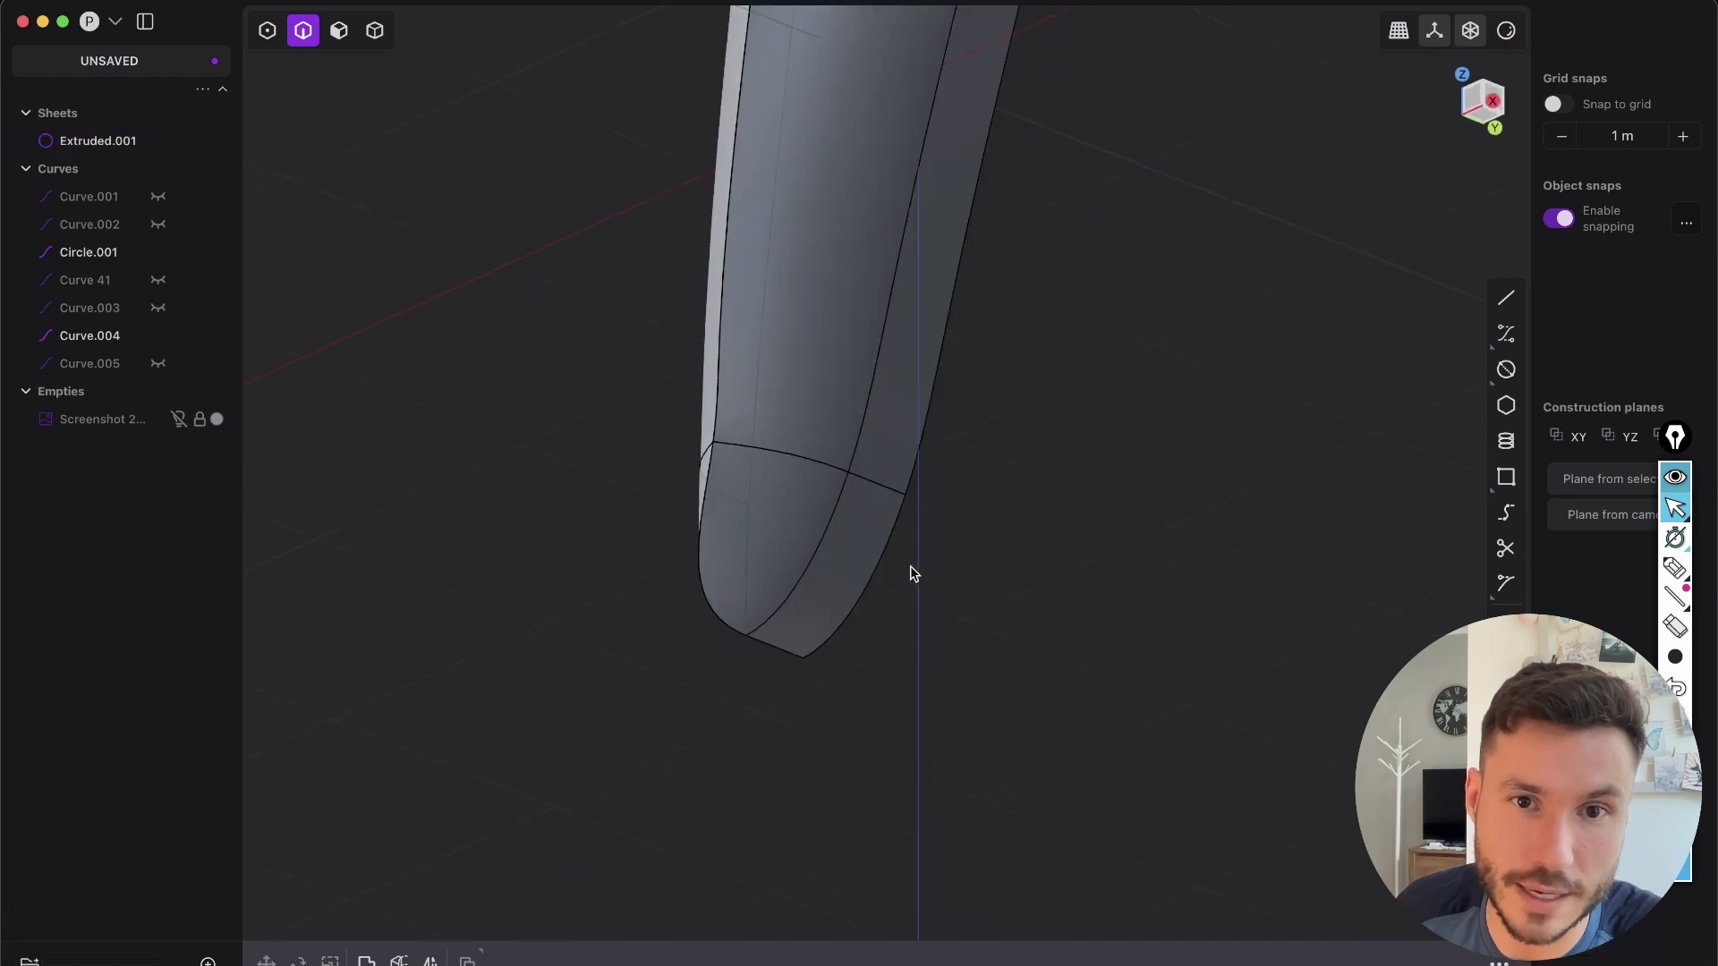
- Delete both faces of the helper strip along the grip's front edge, with the edge display turned off
key("shift+e")
scroll(912, 514, "down", 5)
middle_click_drag(890, 329, 928, 322)
key("3")
left_click(935, 303)
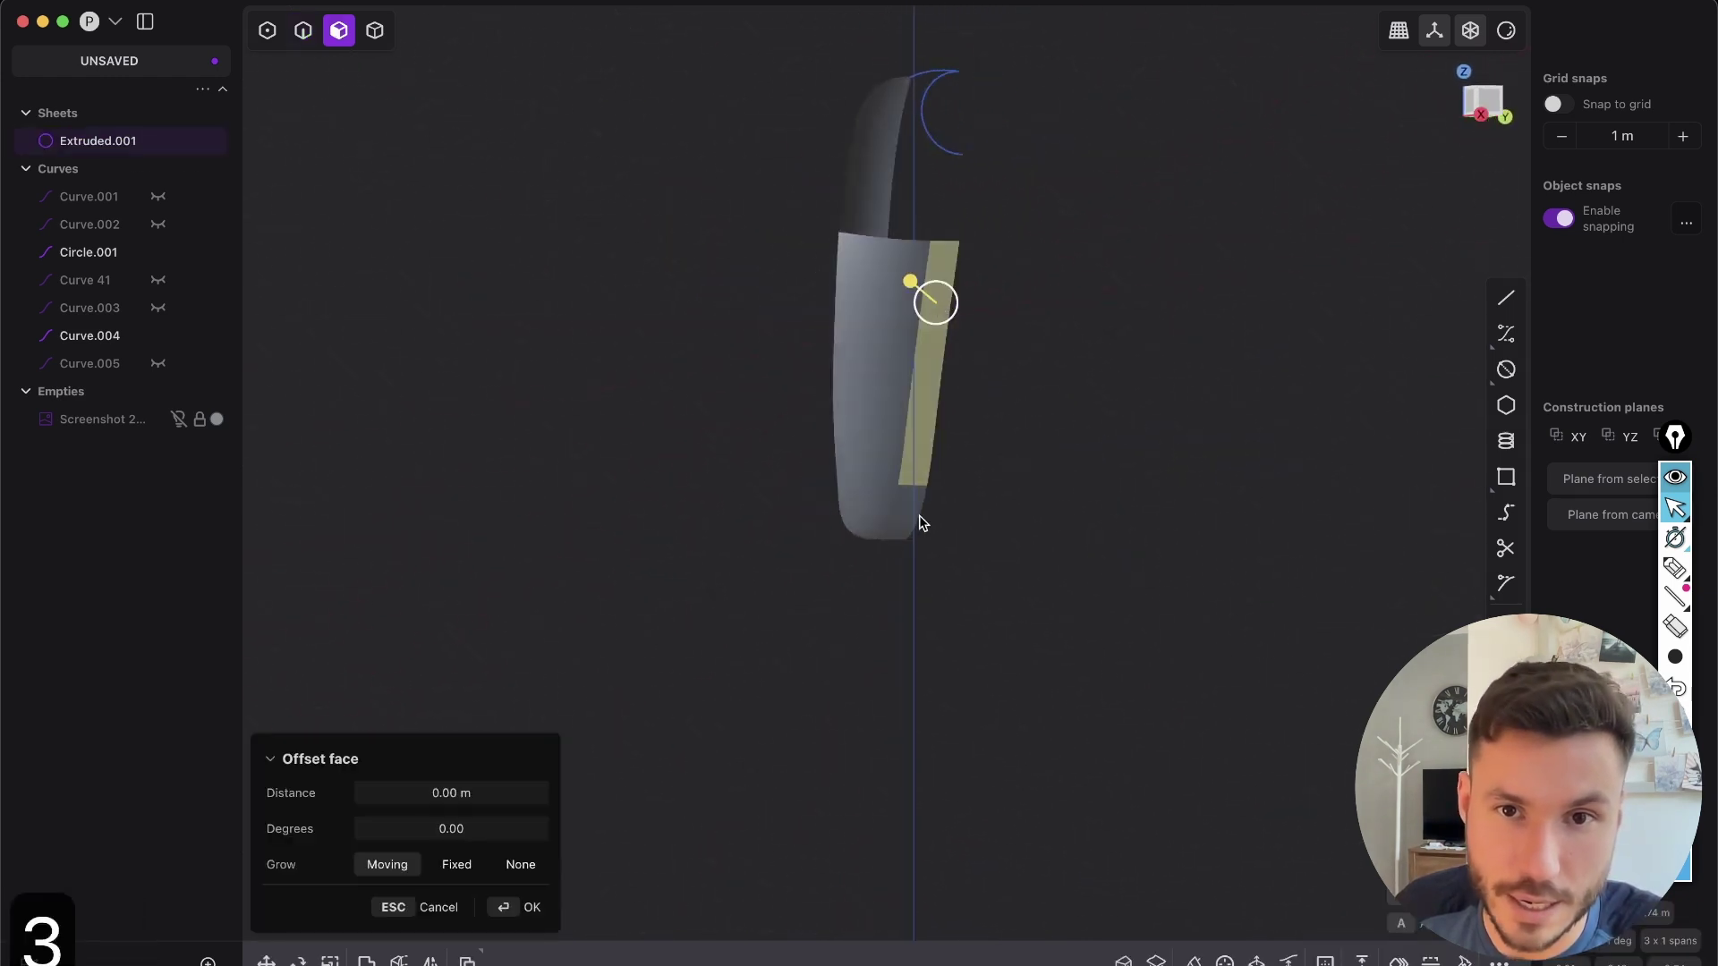
left_click(913, 509, "shift")
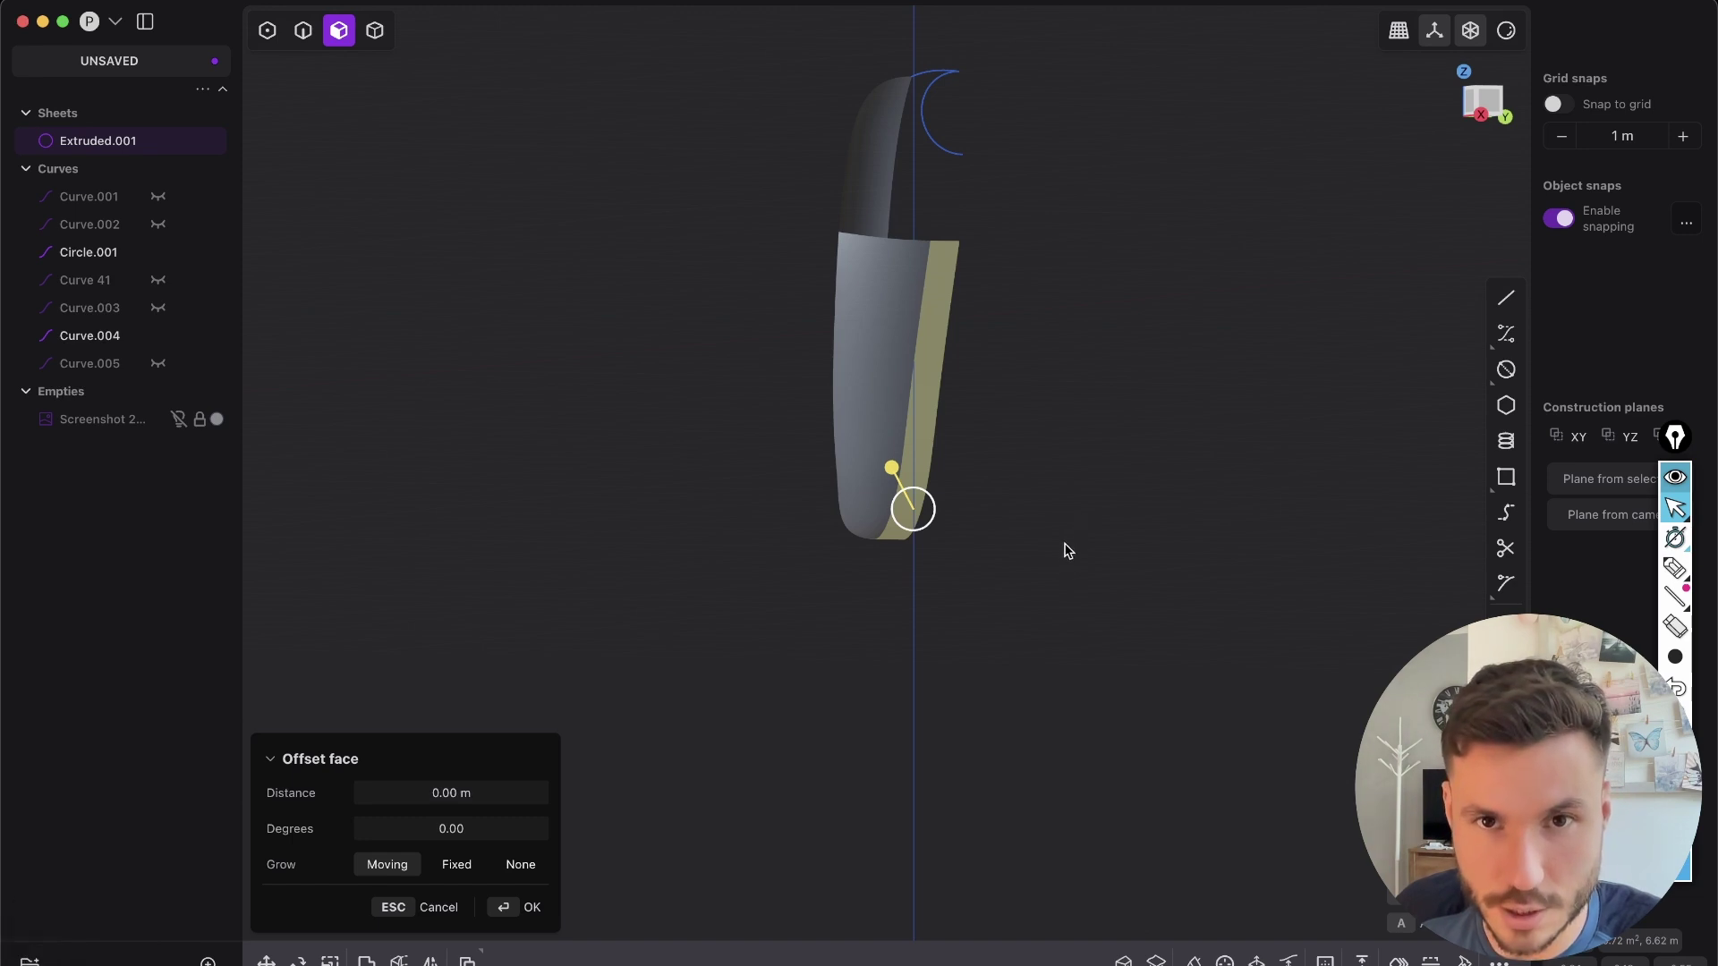
key("shift+x")
middle_click_drag(866, 520, 911, 572)
left_click(444, 959)
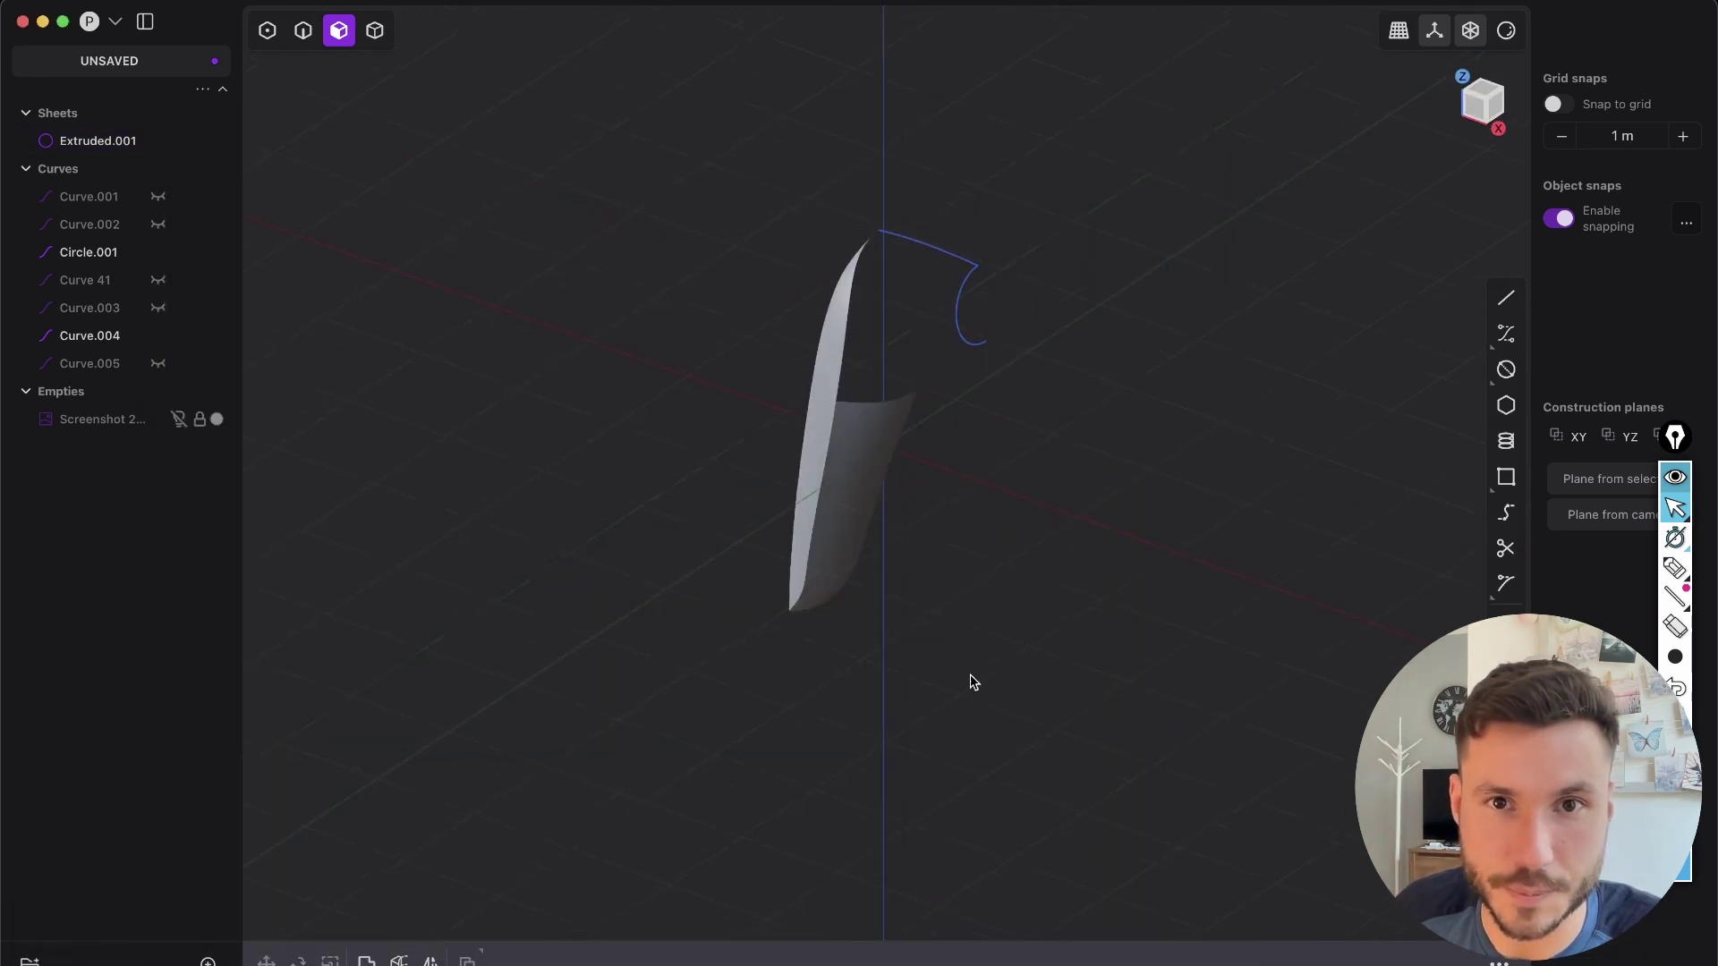
- Turn the edge display back on and enable all selection modes
key("shift+e")
middle_click_drag(872, 430, 886, 510)
key("Tab")
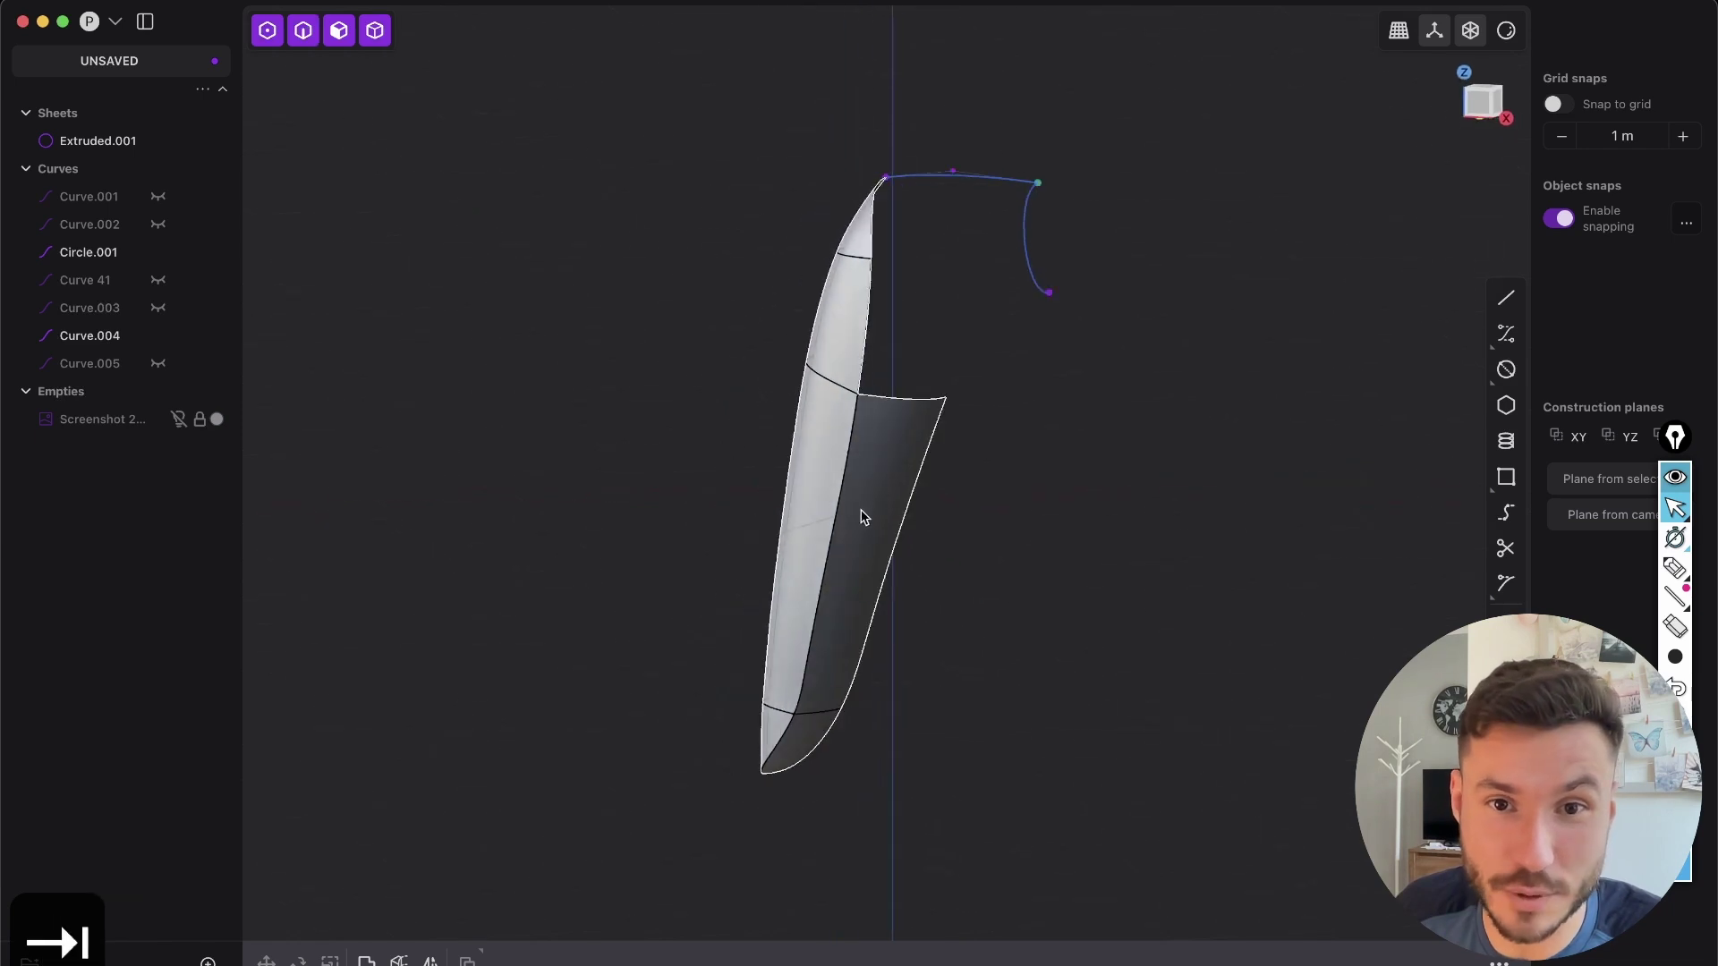
left_click(1474, 114)
middle_click_drag(921, 344, 1038, 349, "alt")
middle_click_drag(951, 406, 820, 506)
- Annotate the open head area with an outline and a grid of hatch strokes, and clear the annotations
left_click(1675, 567)
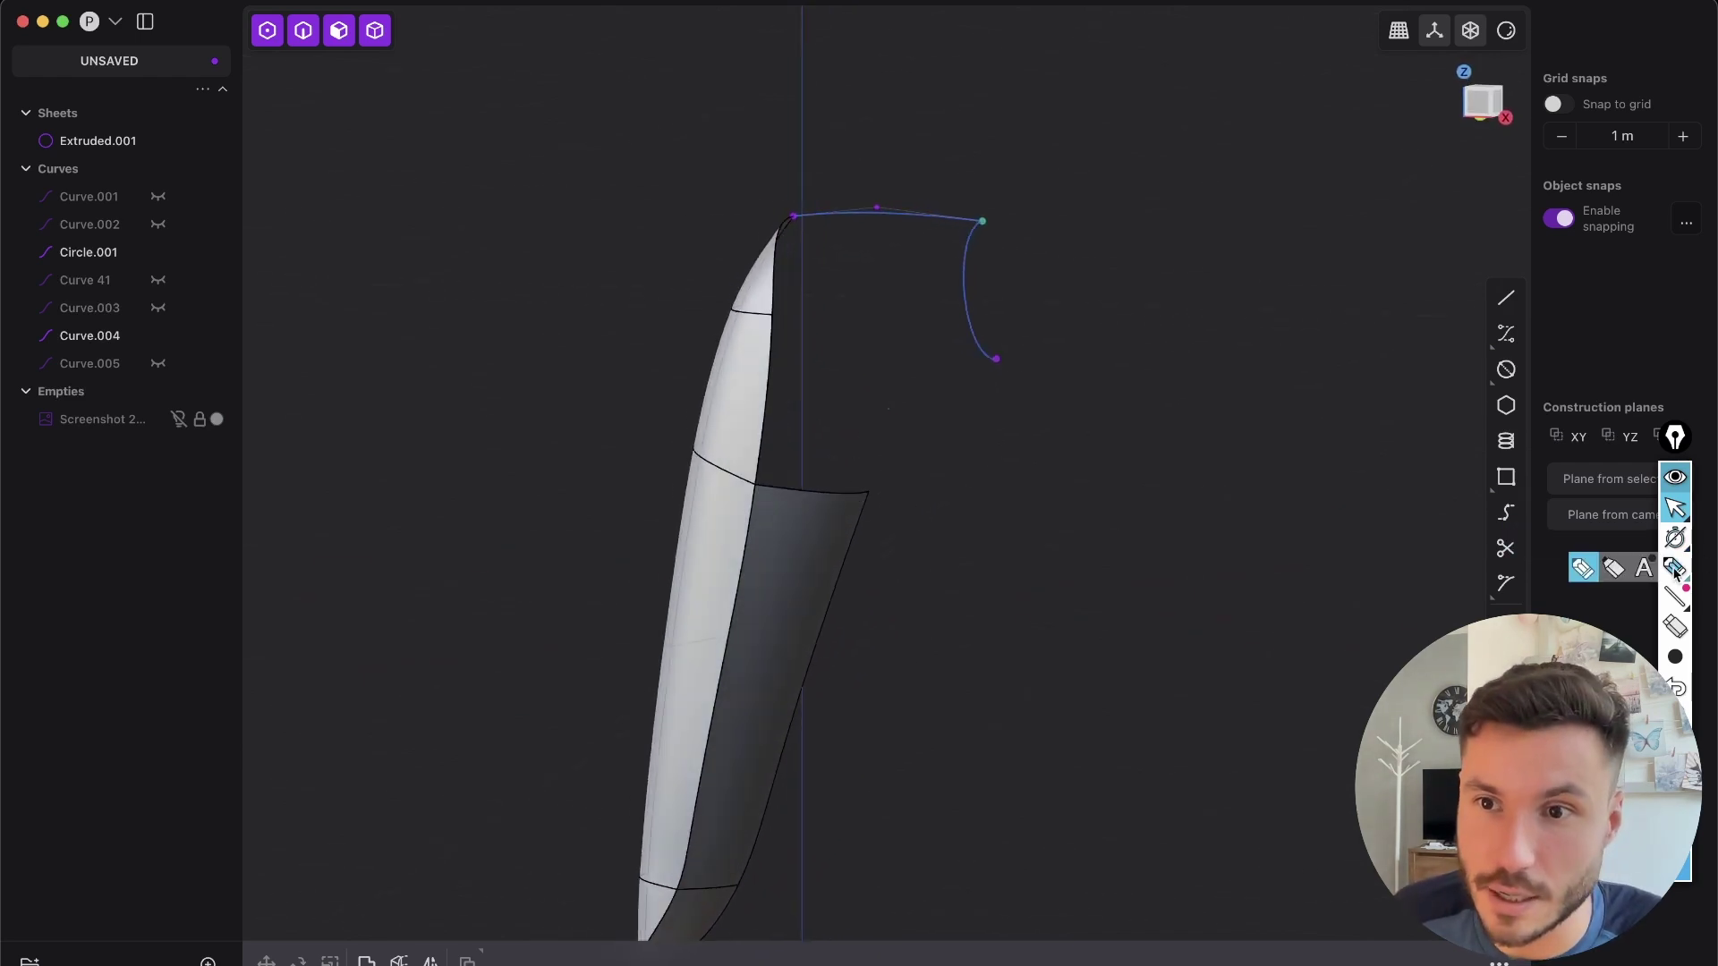
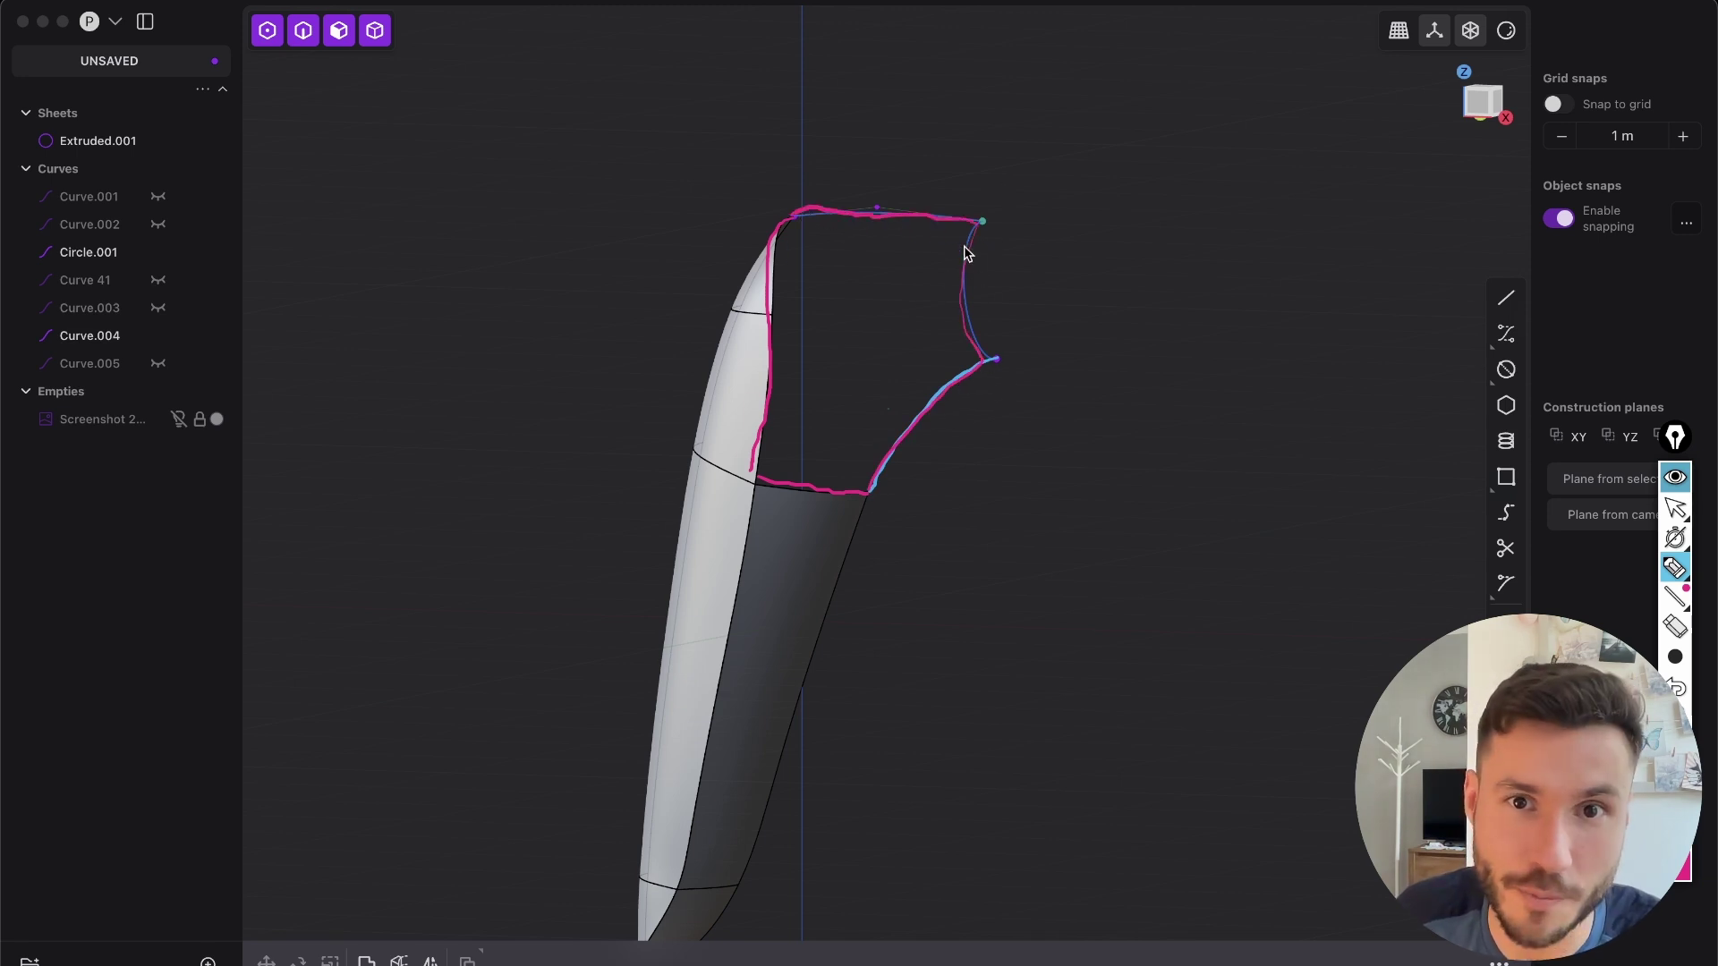
left_click_drag(939, 344, 829, 475)
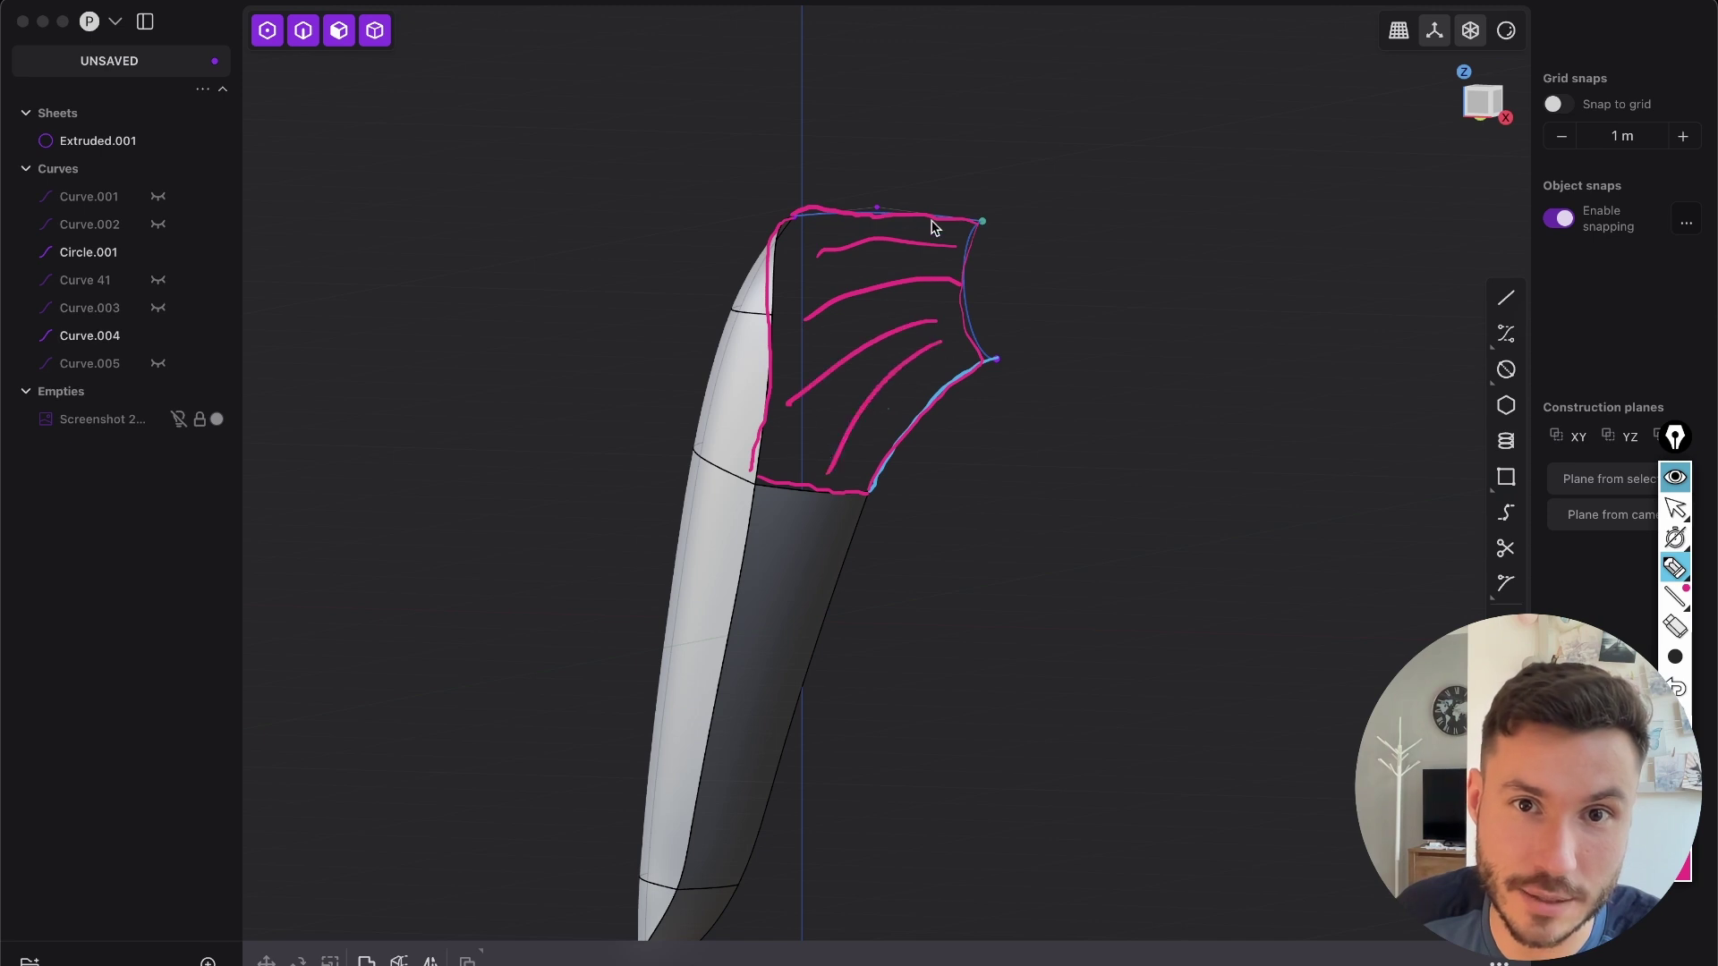
mouse_move(878, 215)
left_mouse_down()
mouse_move(870, 423)
mouse_move(835, 494)
left_mouse_up()
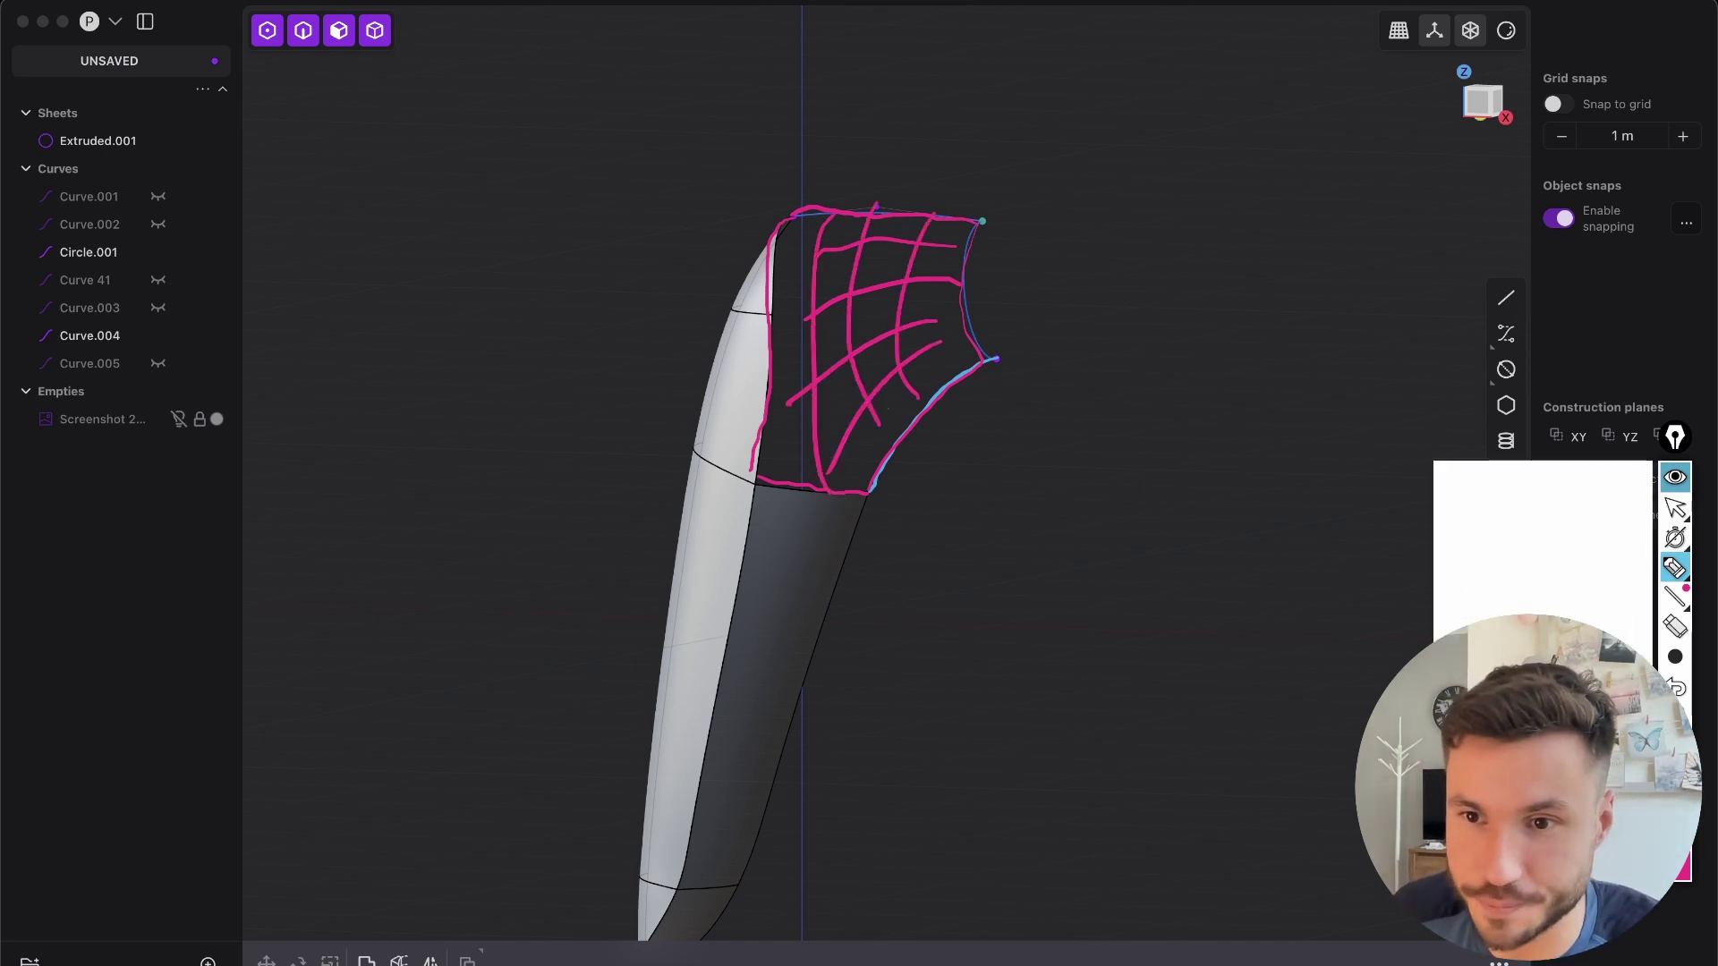
left_click(1674, 507)
mouse_move(845, 508)
middle_mouse_down()
mouse_move(813, 515)
mouse_move(890, 519)
middle_mouse_up()
left_click(918, 501)
middle_click_drag(997, 324, 841, 534)
scroll(841, 535, "up", 2)
key("2")
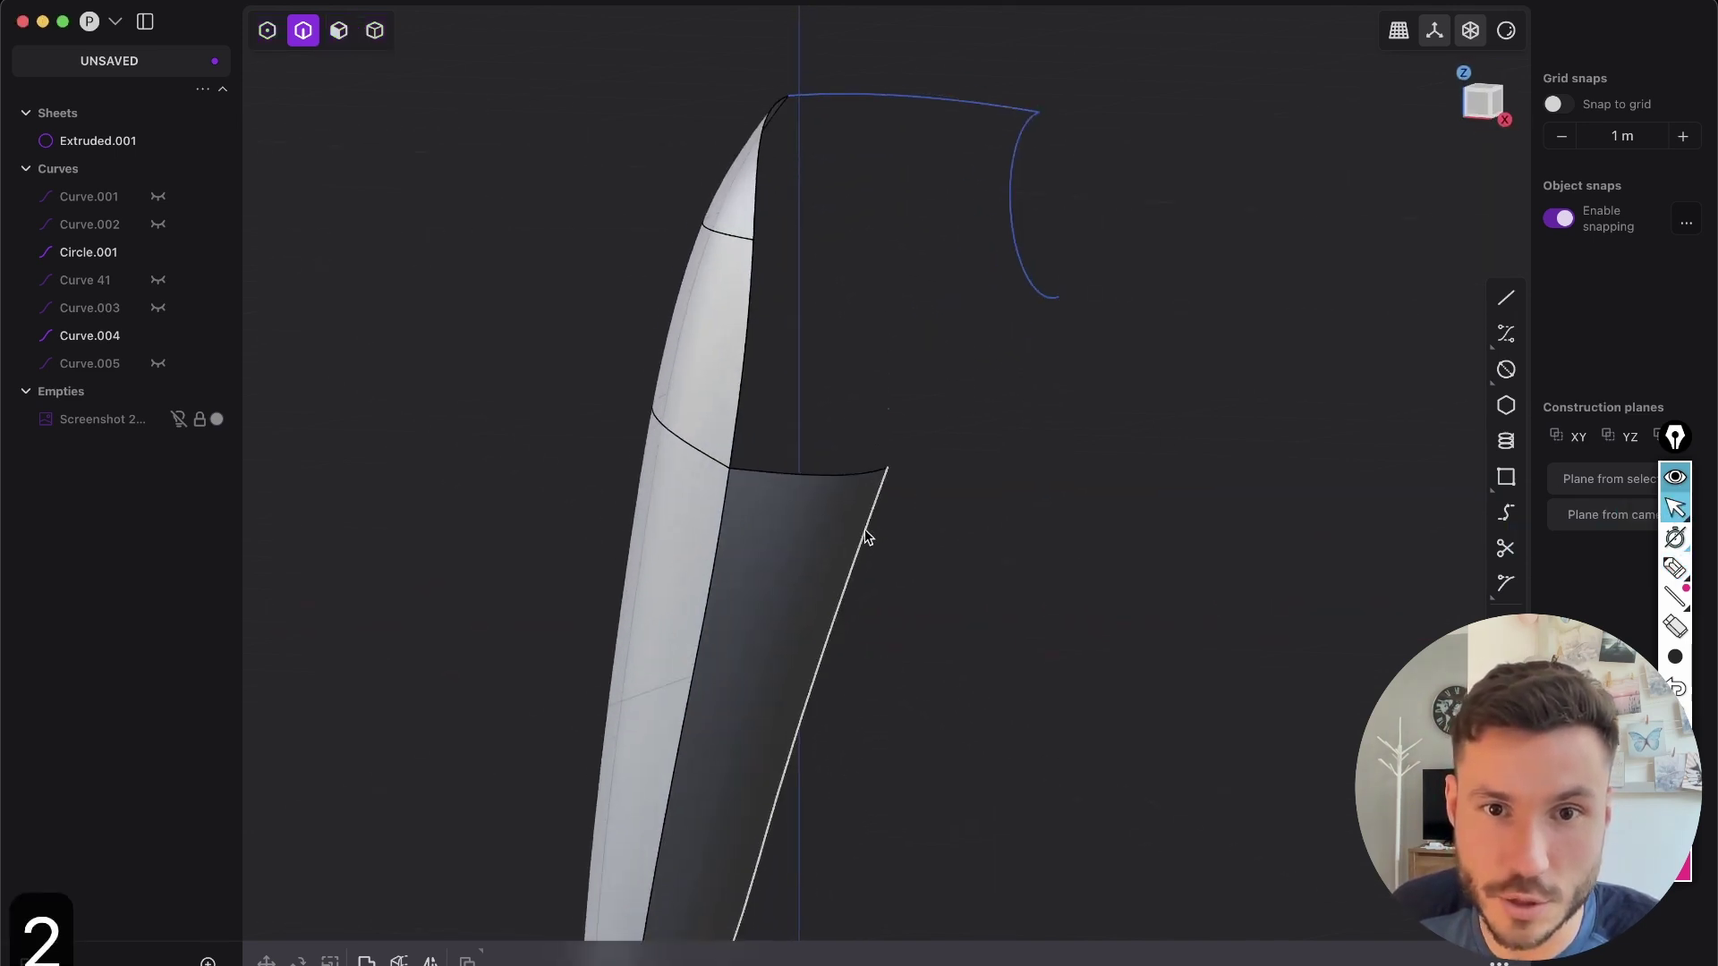
left_click(864, 529)
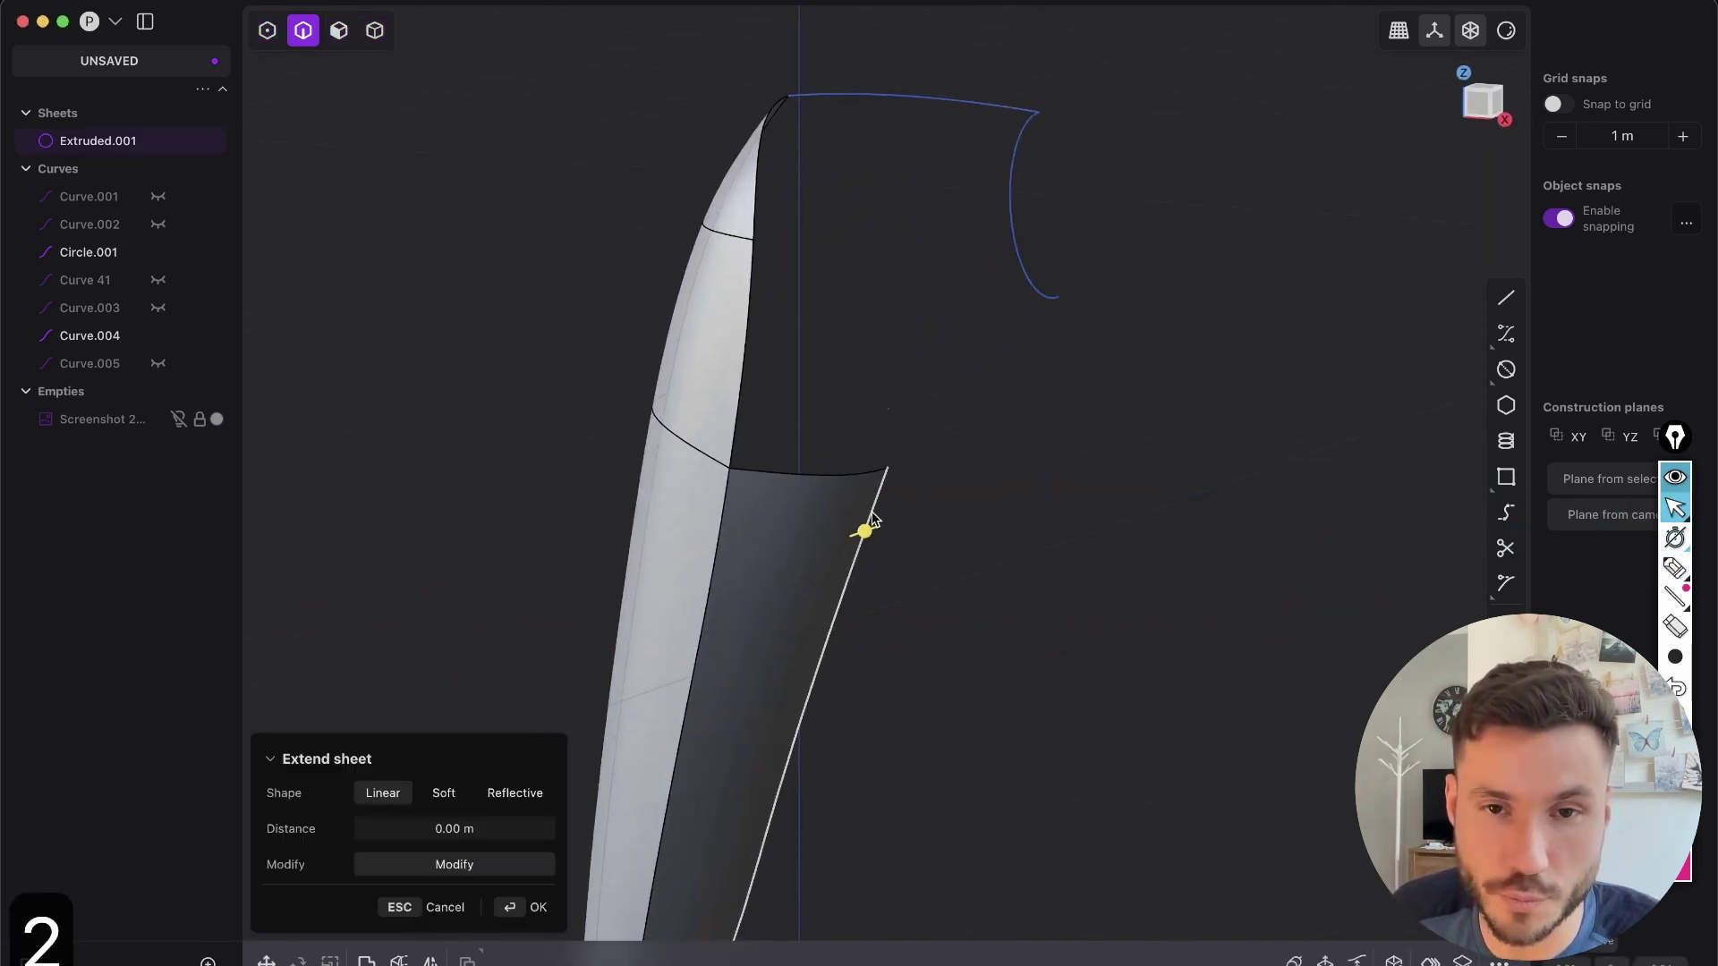
left_click(1033, 286)
left_click(1006, 430)
left_click(1024, 261)
left_click(924, 533)
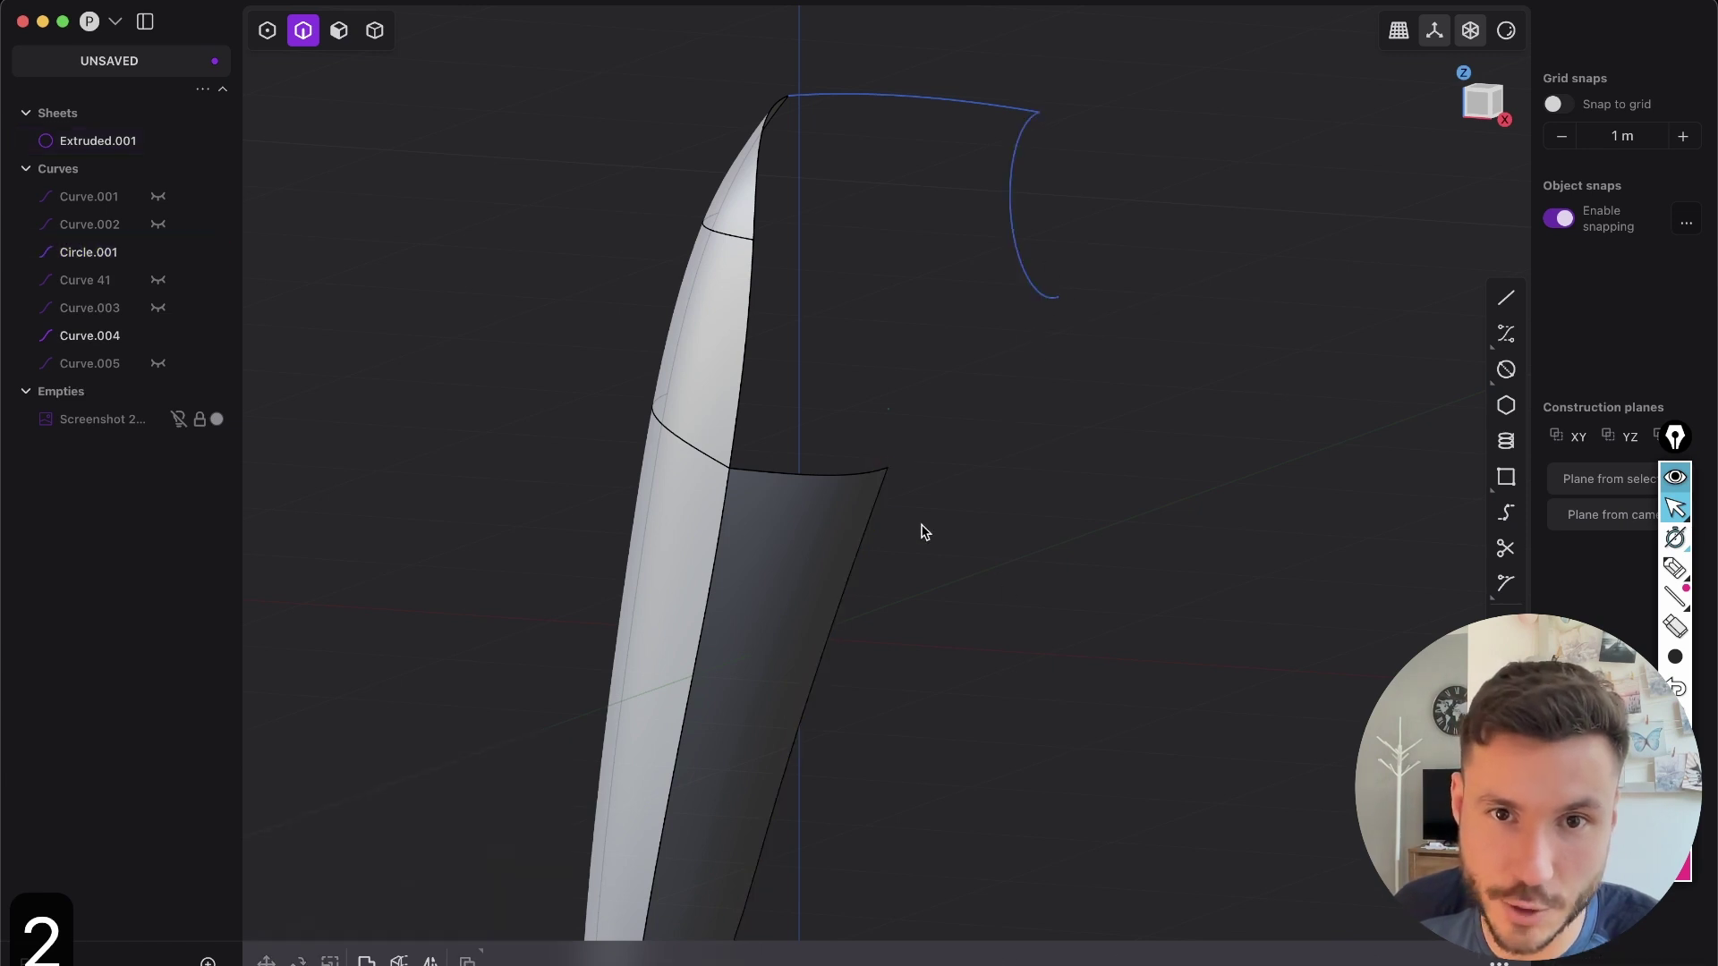
- Extrude the arc curve at the head's open end outward into a narrow helper strip, and hide the source arc
middle_click_drag(1077, 431, 1342, 236)
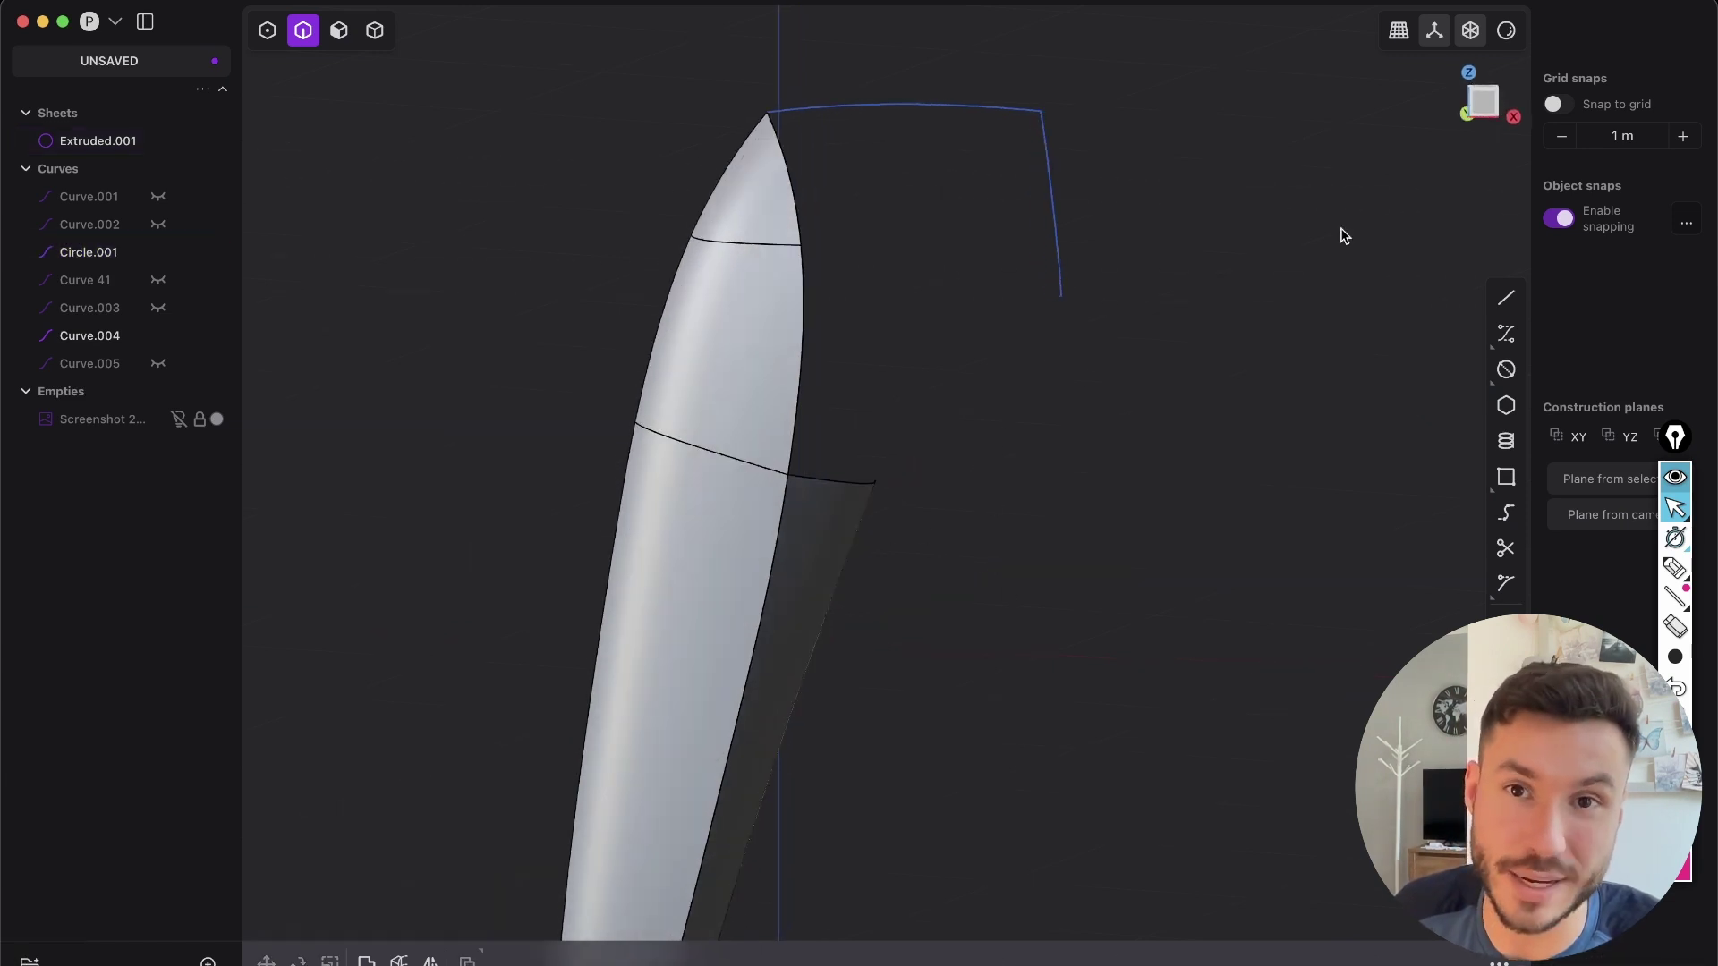
left_click(1484, 106)
left_click(1051, 207)
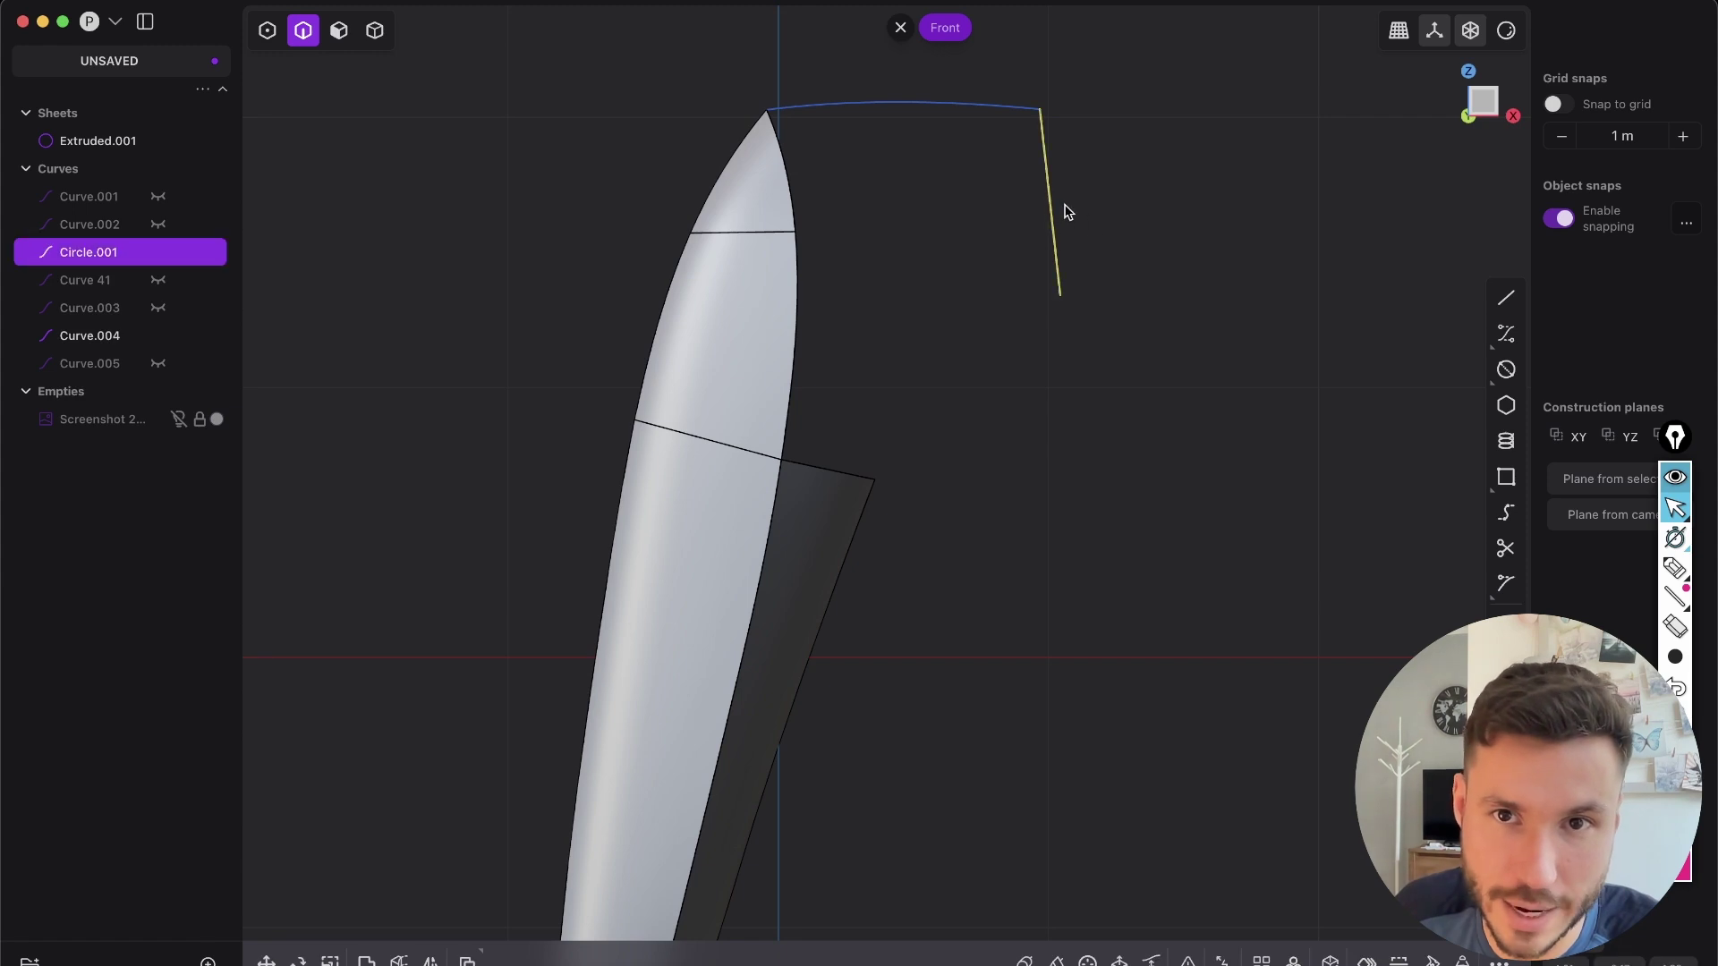
right_click_drag(1076, 242, 1029, 281)
key("e")
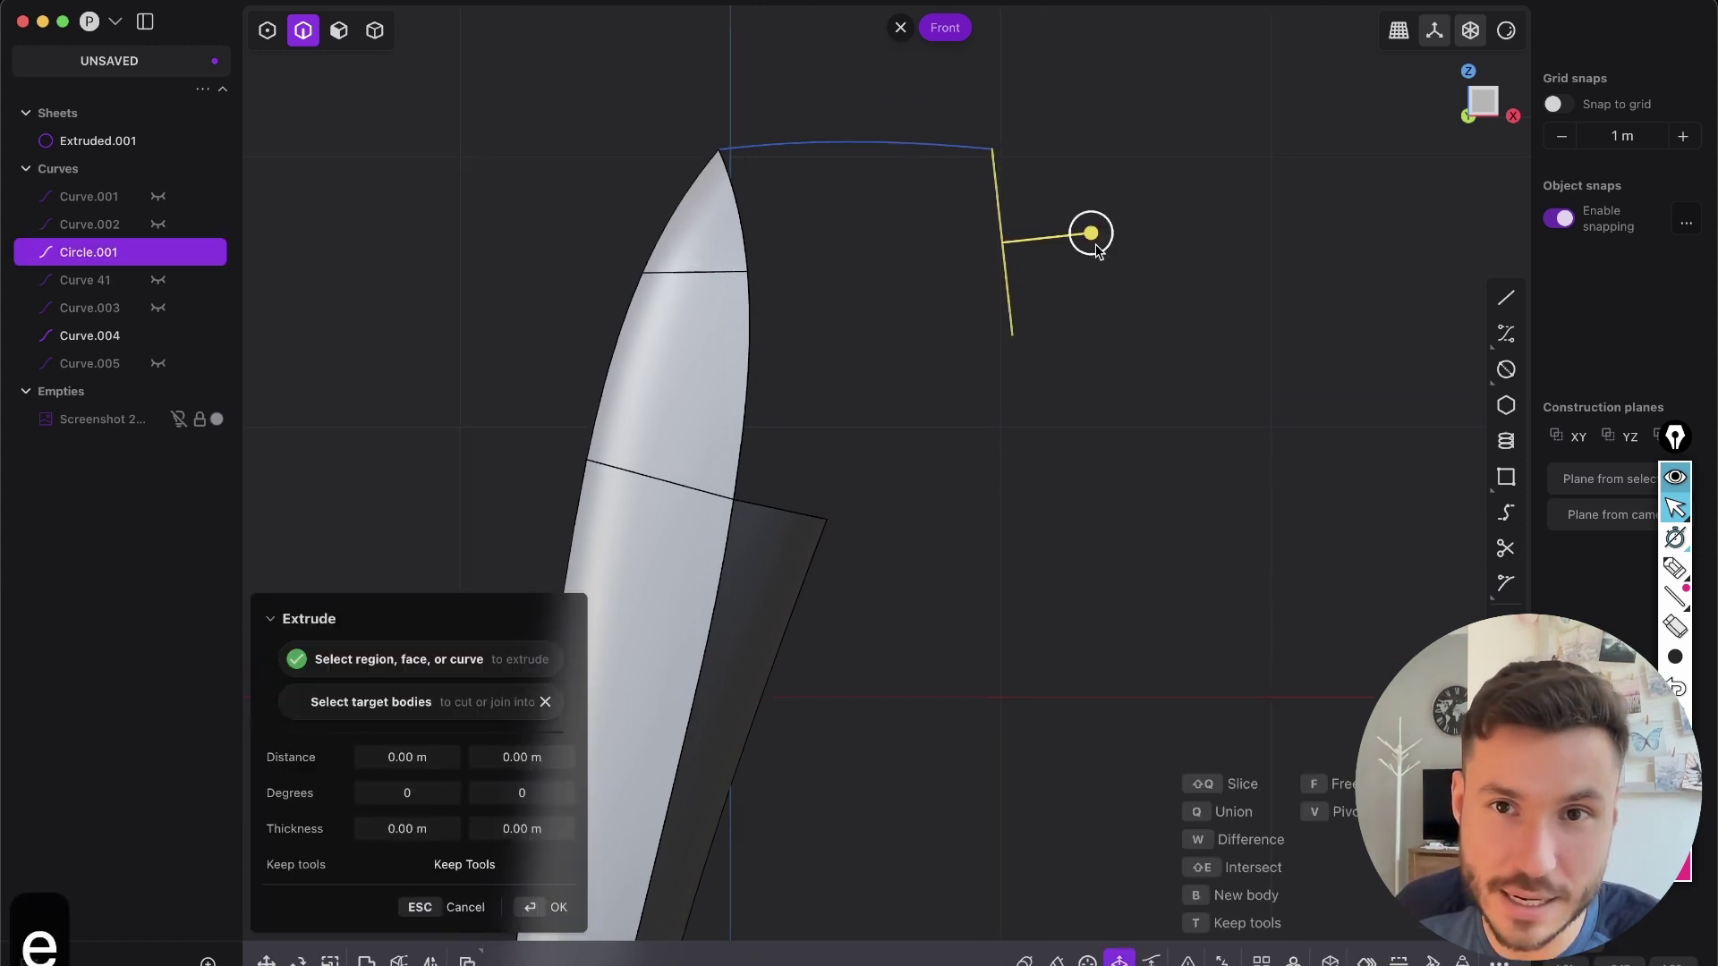
left_click_drag(1091, 234, 1170, 257)
left_click(1170, 257)
right_click_drag(1045, 289, 1125, 299)
middle_click_drag(1021, 324, 1008, 347)
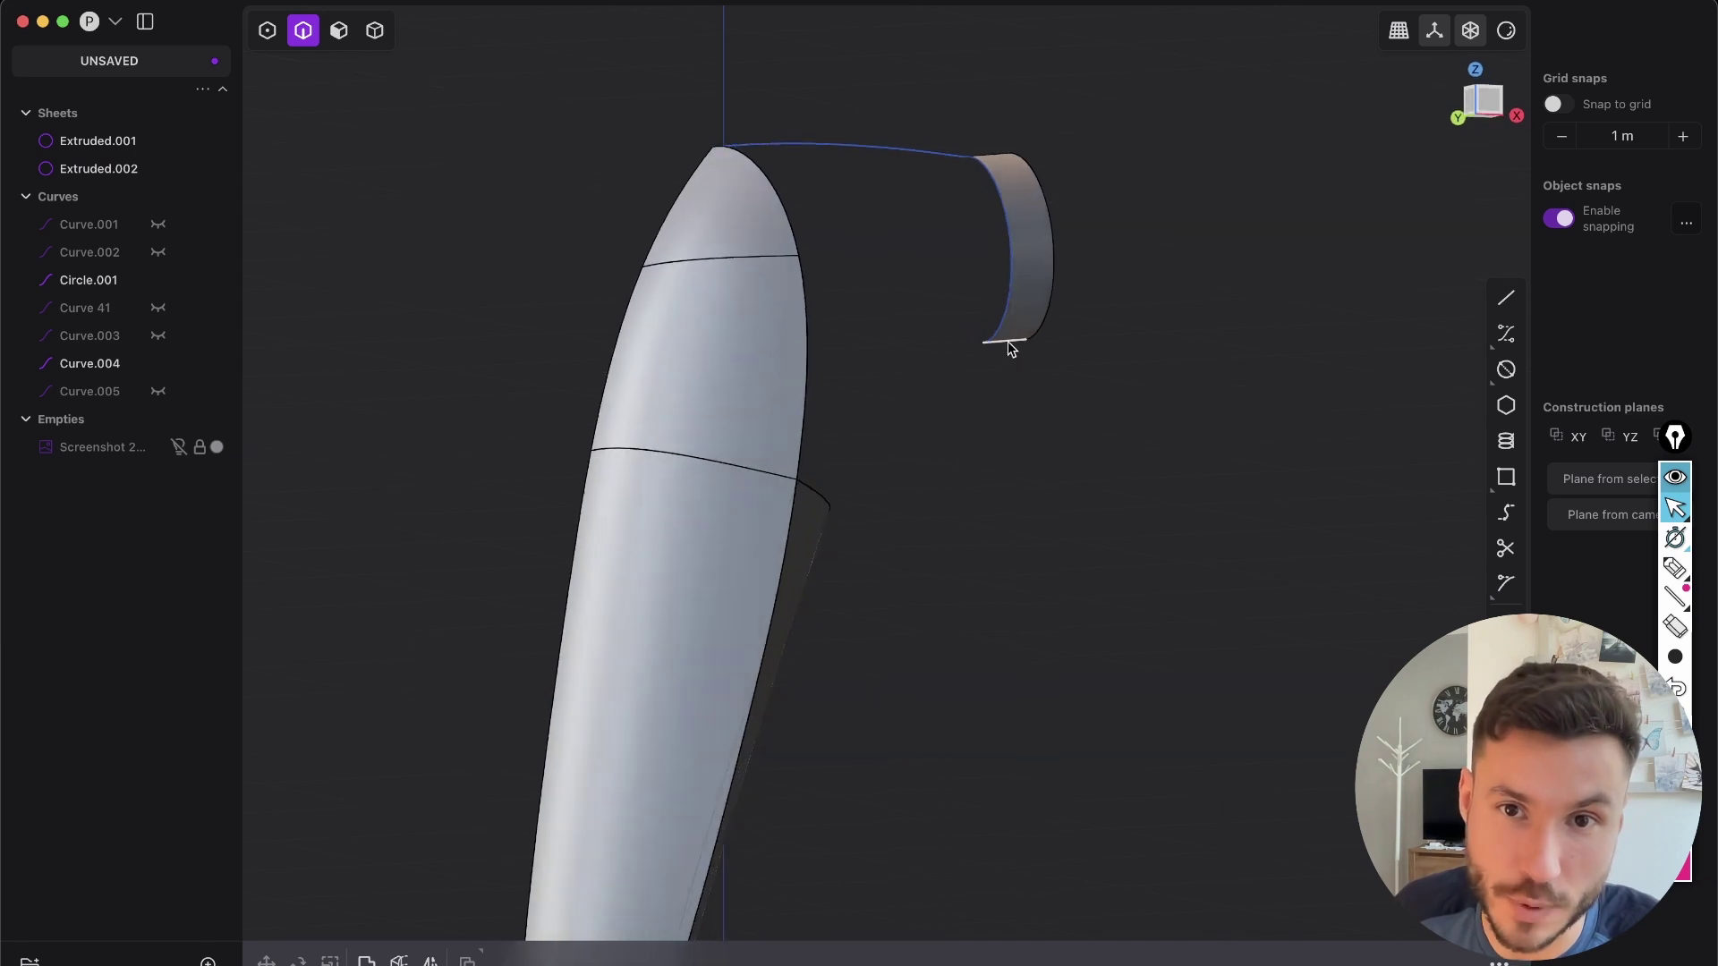
left_click(1019, 294)
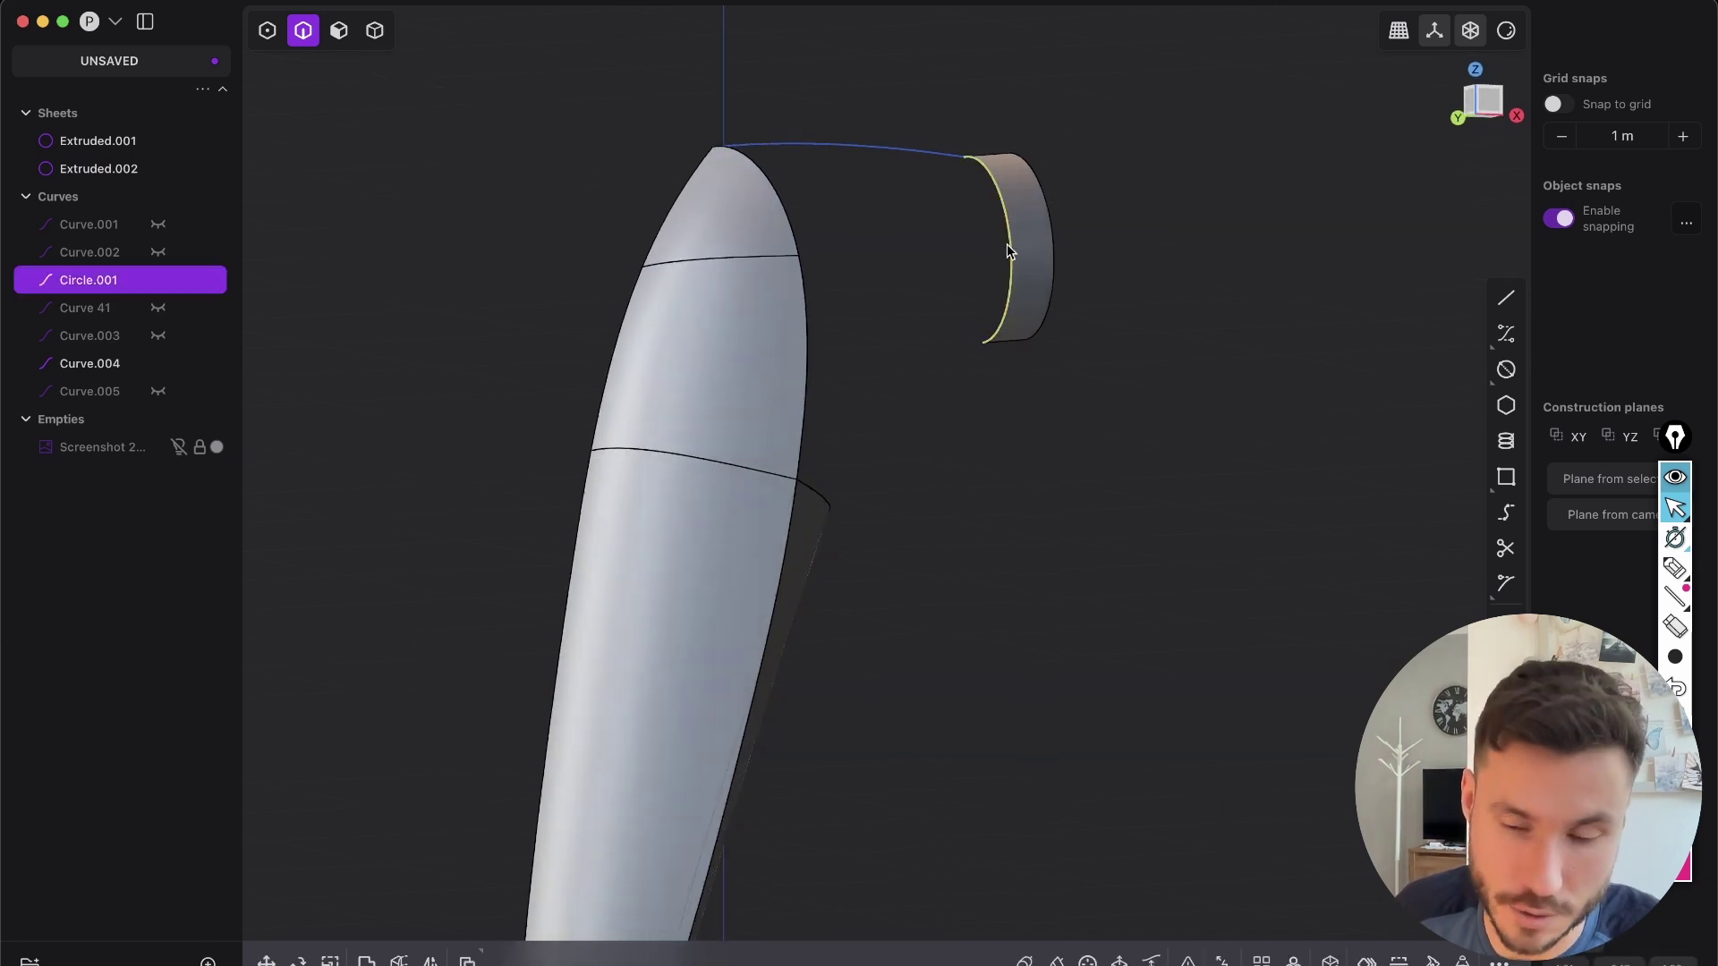
key("h")
- Try bridging the helper strip's lower edge to the grip's front edge, and show the reference image
right_click_drag(1036, 399, 958, 360)
key("2")
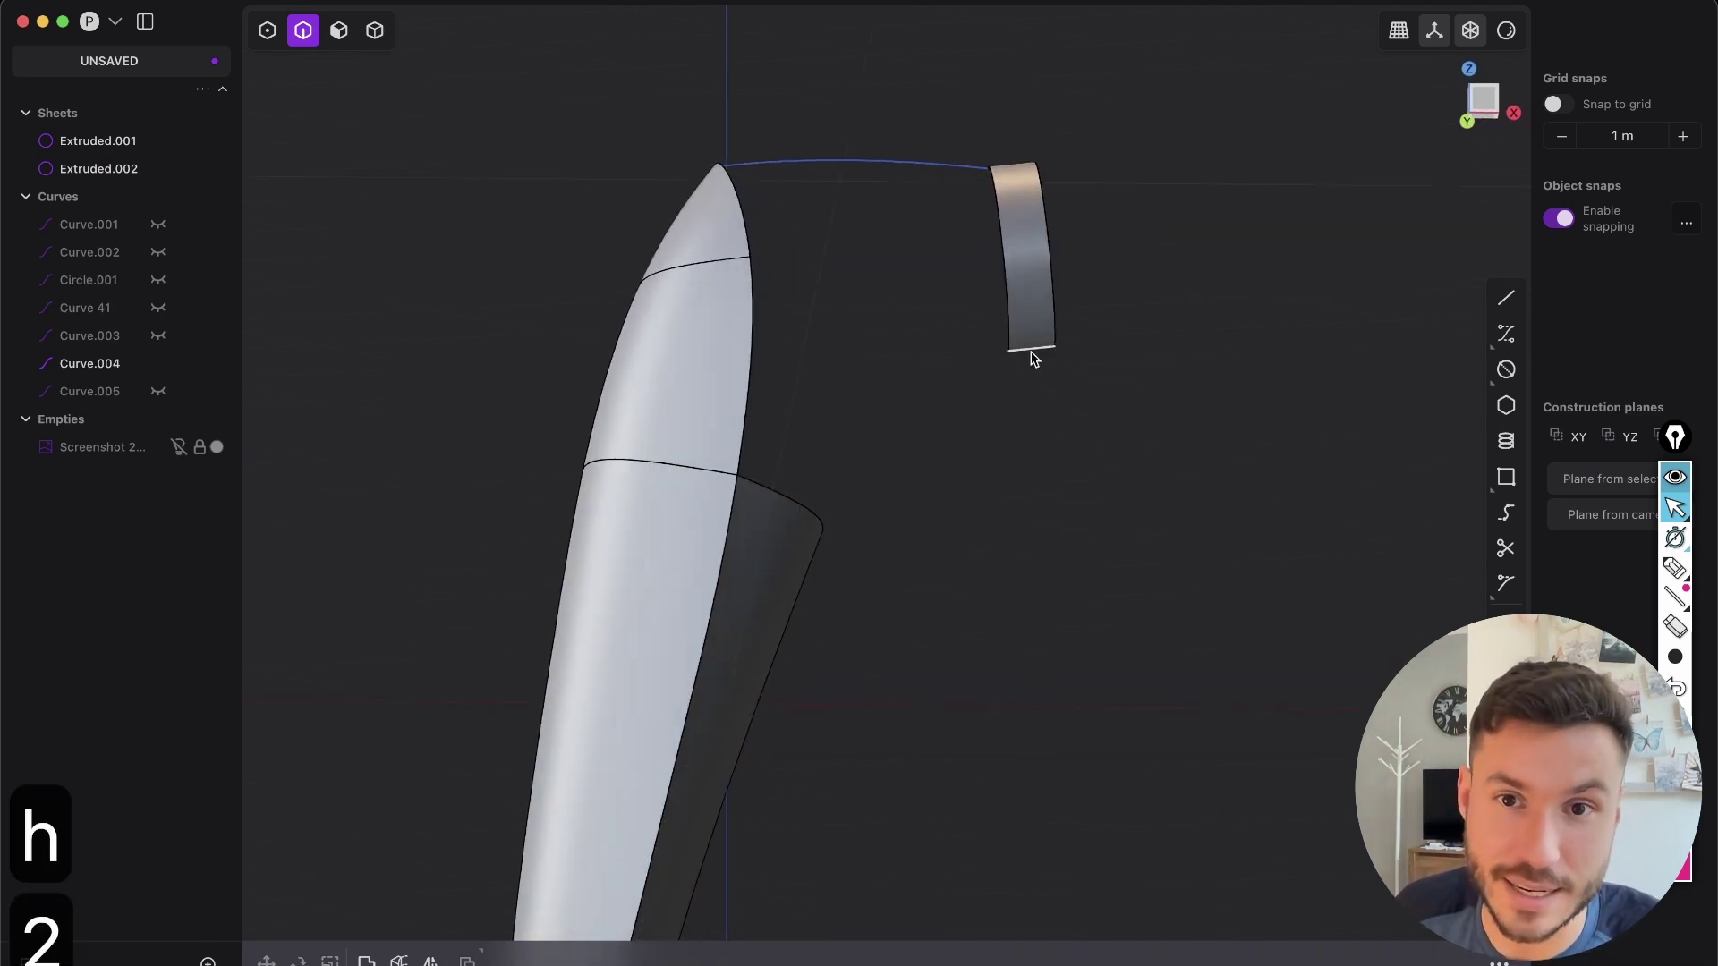
left_click(1029, 349)
right_click_drag(799, 486, 1294, 306)
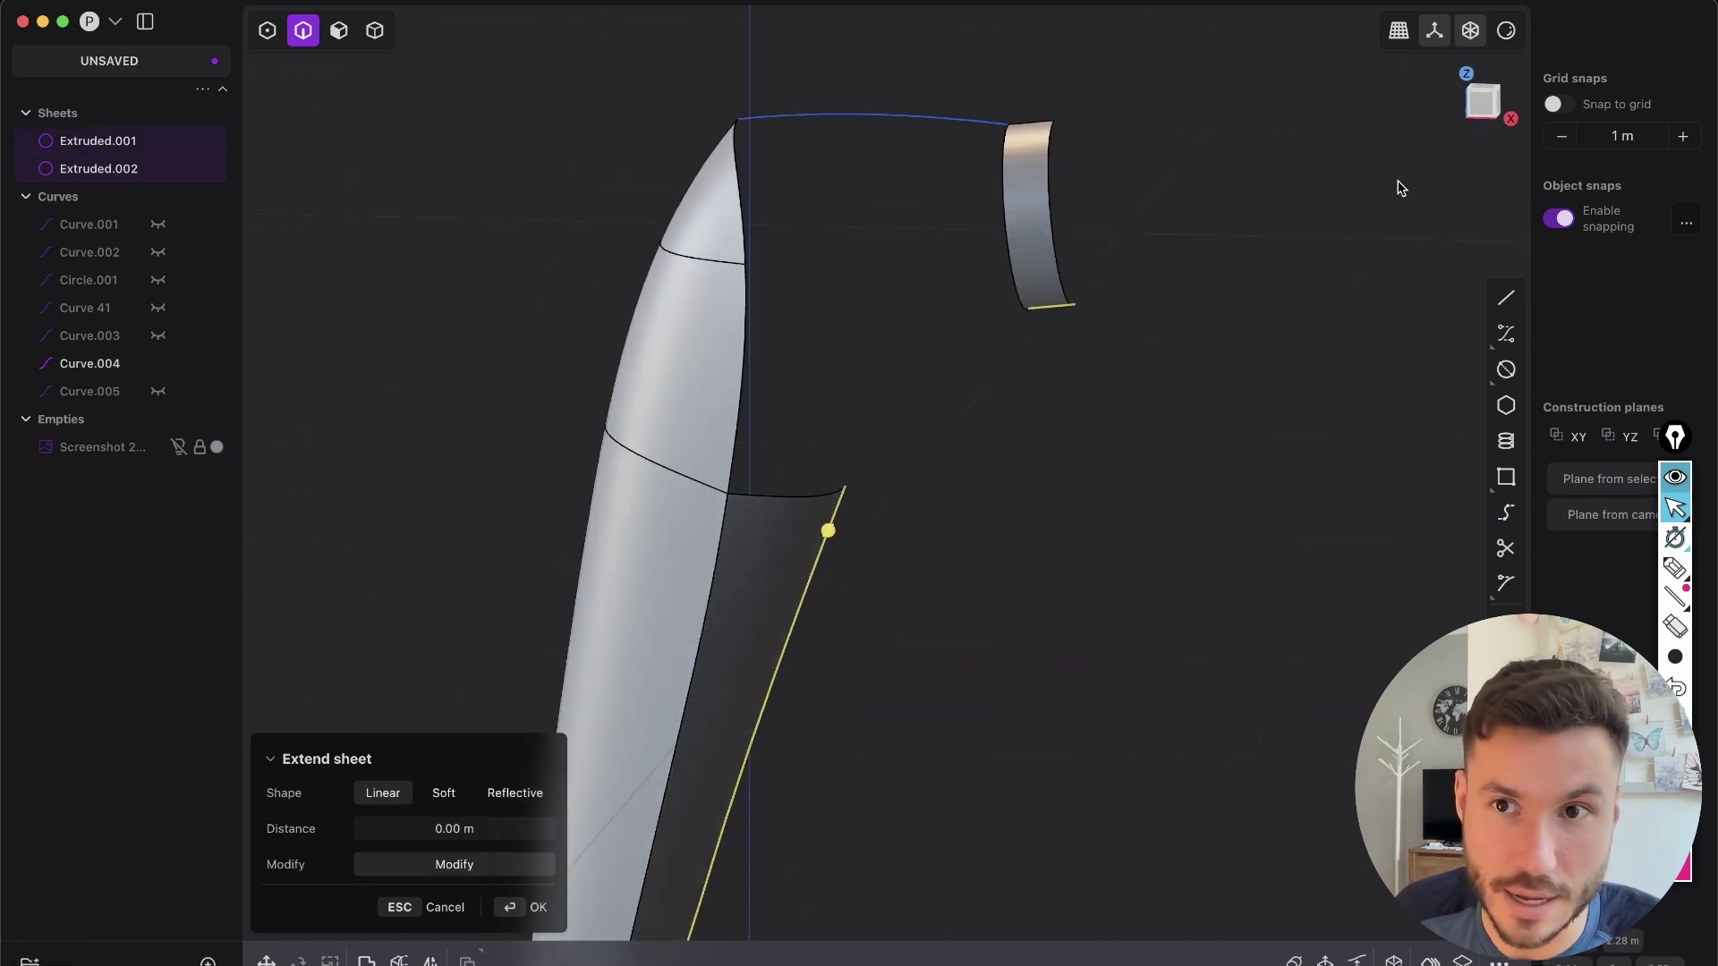
left_click(1474, 117)
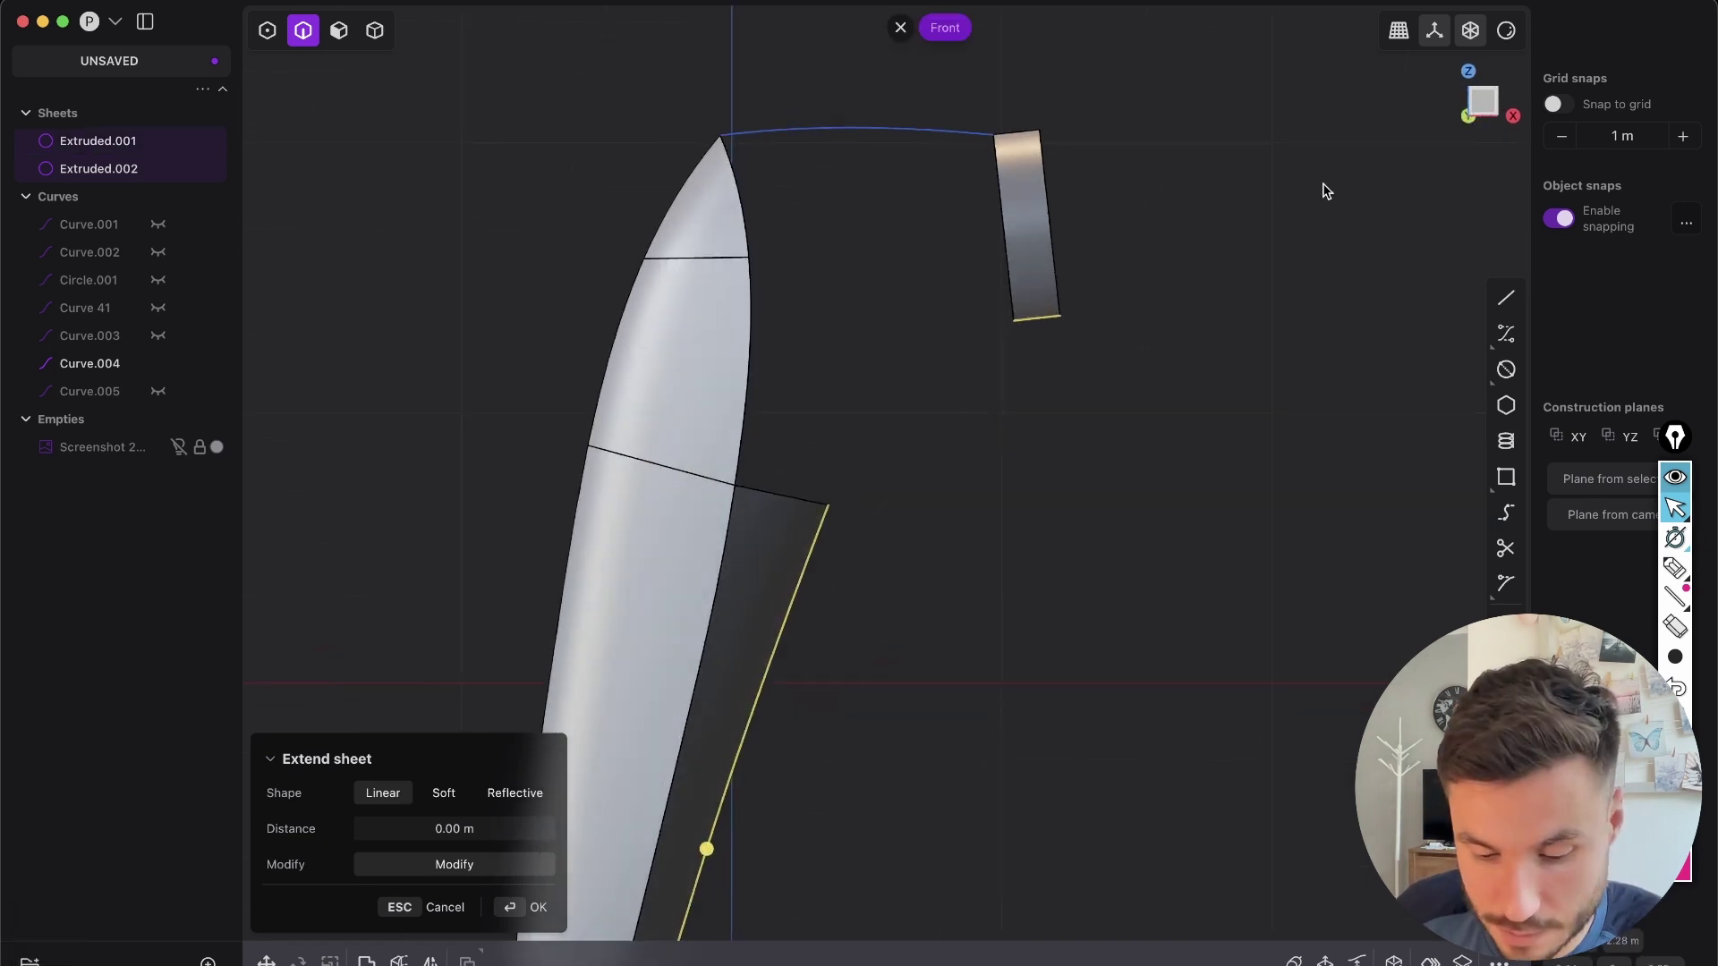
type("fbridg")
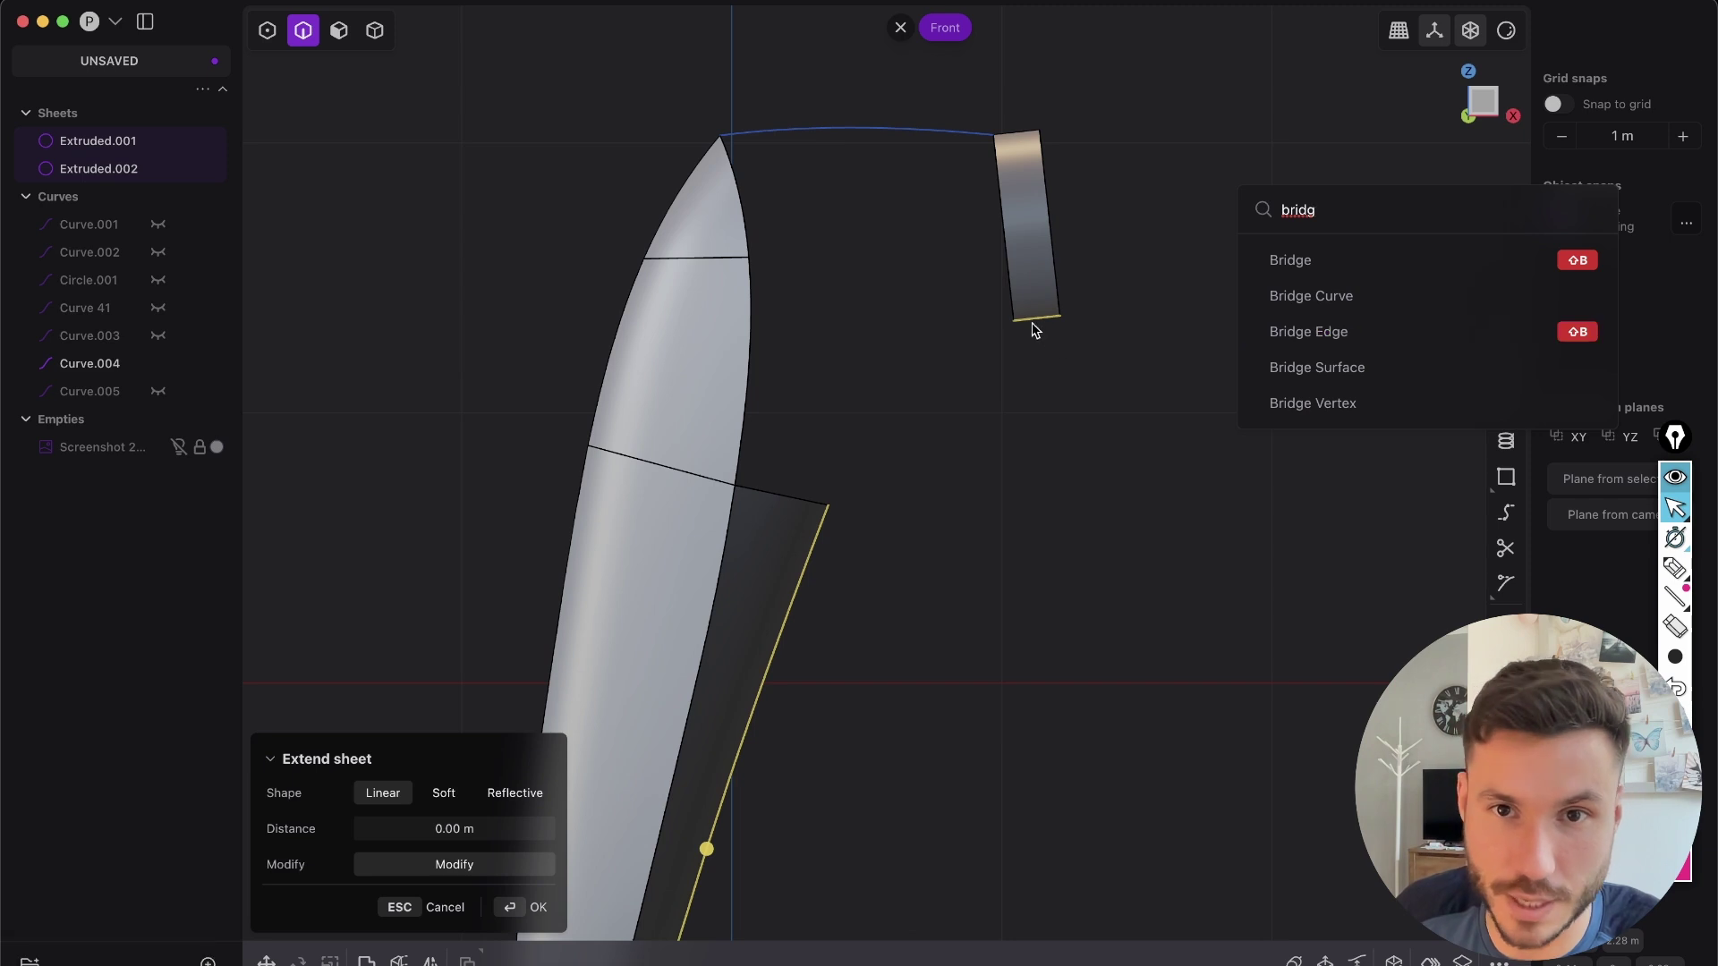
left_click(1330, 335)
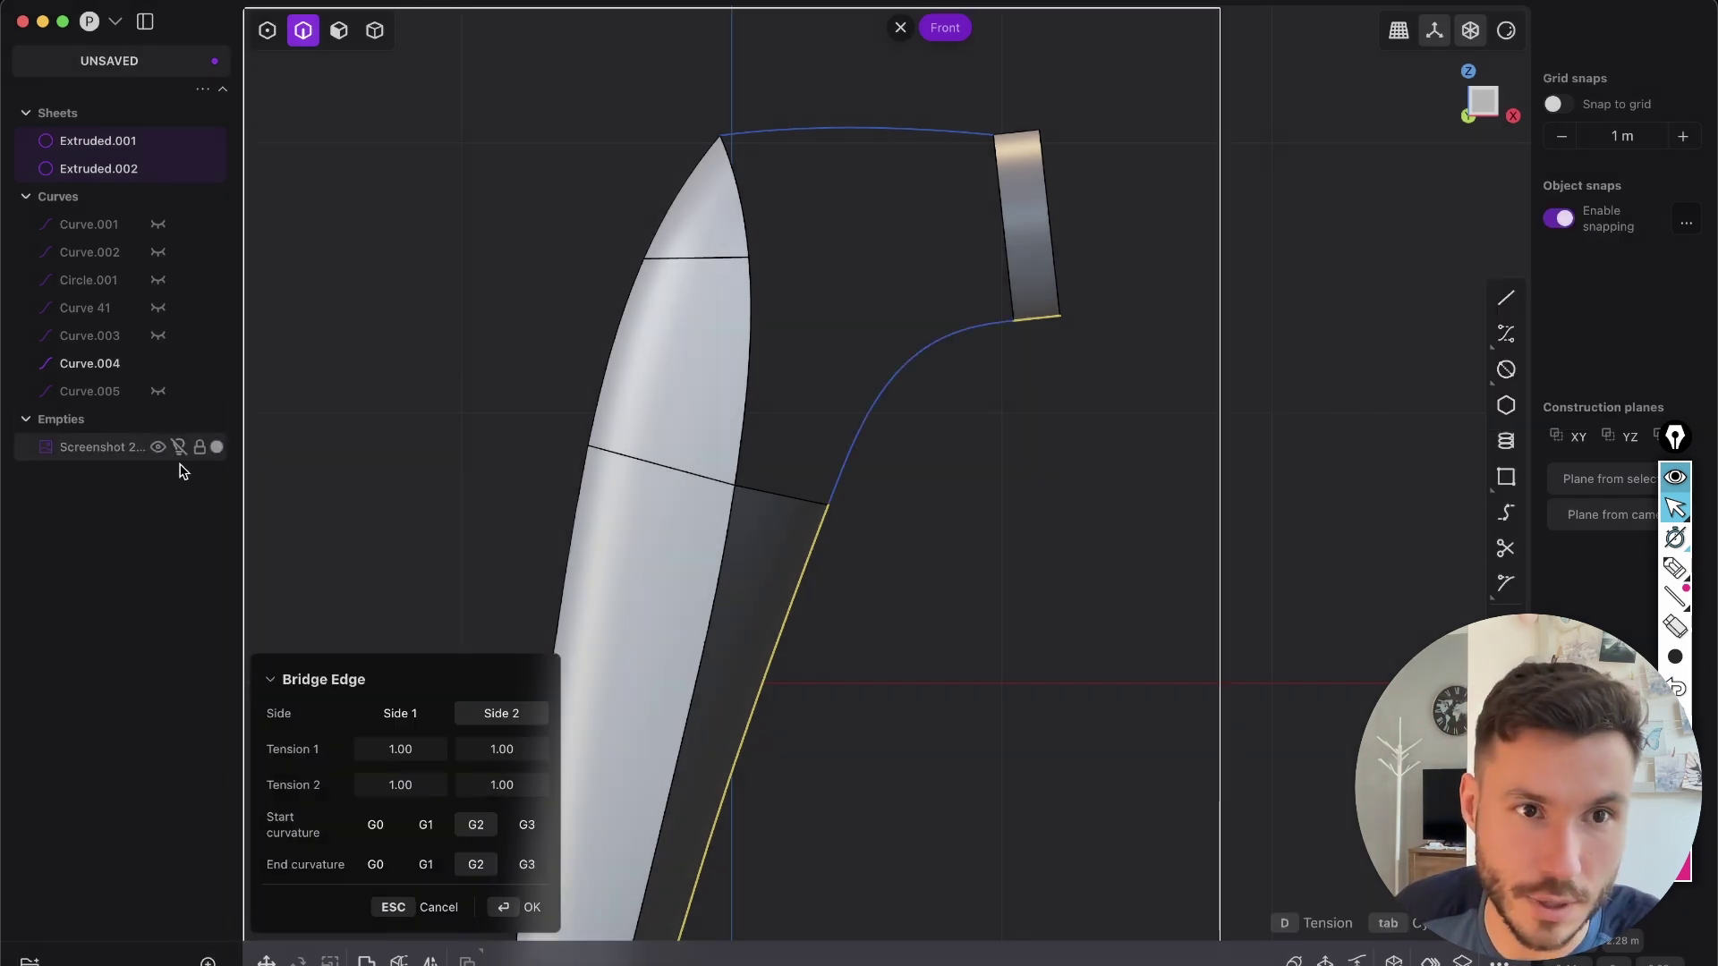
key("Escape")
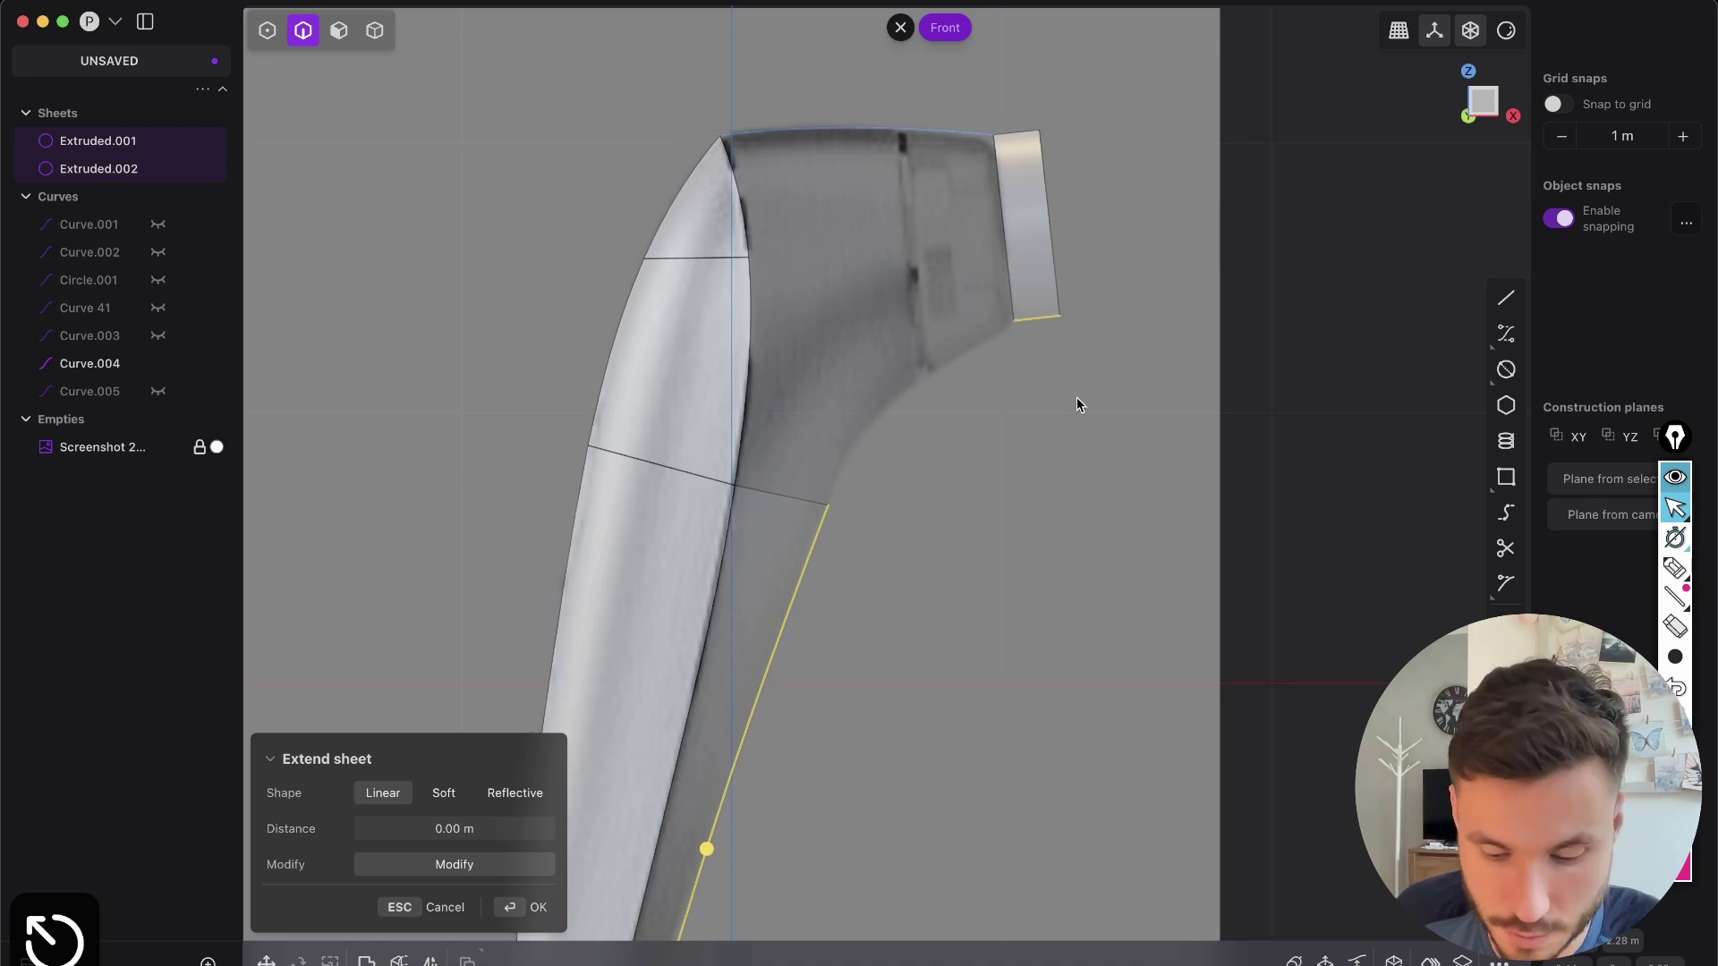
- Bridge the helper strip's lower edge to the grip's front edge with G0 start curvature and G1 end curvature, matching the reference image
key("shift+b")
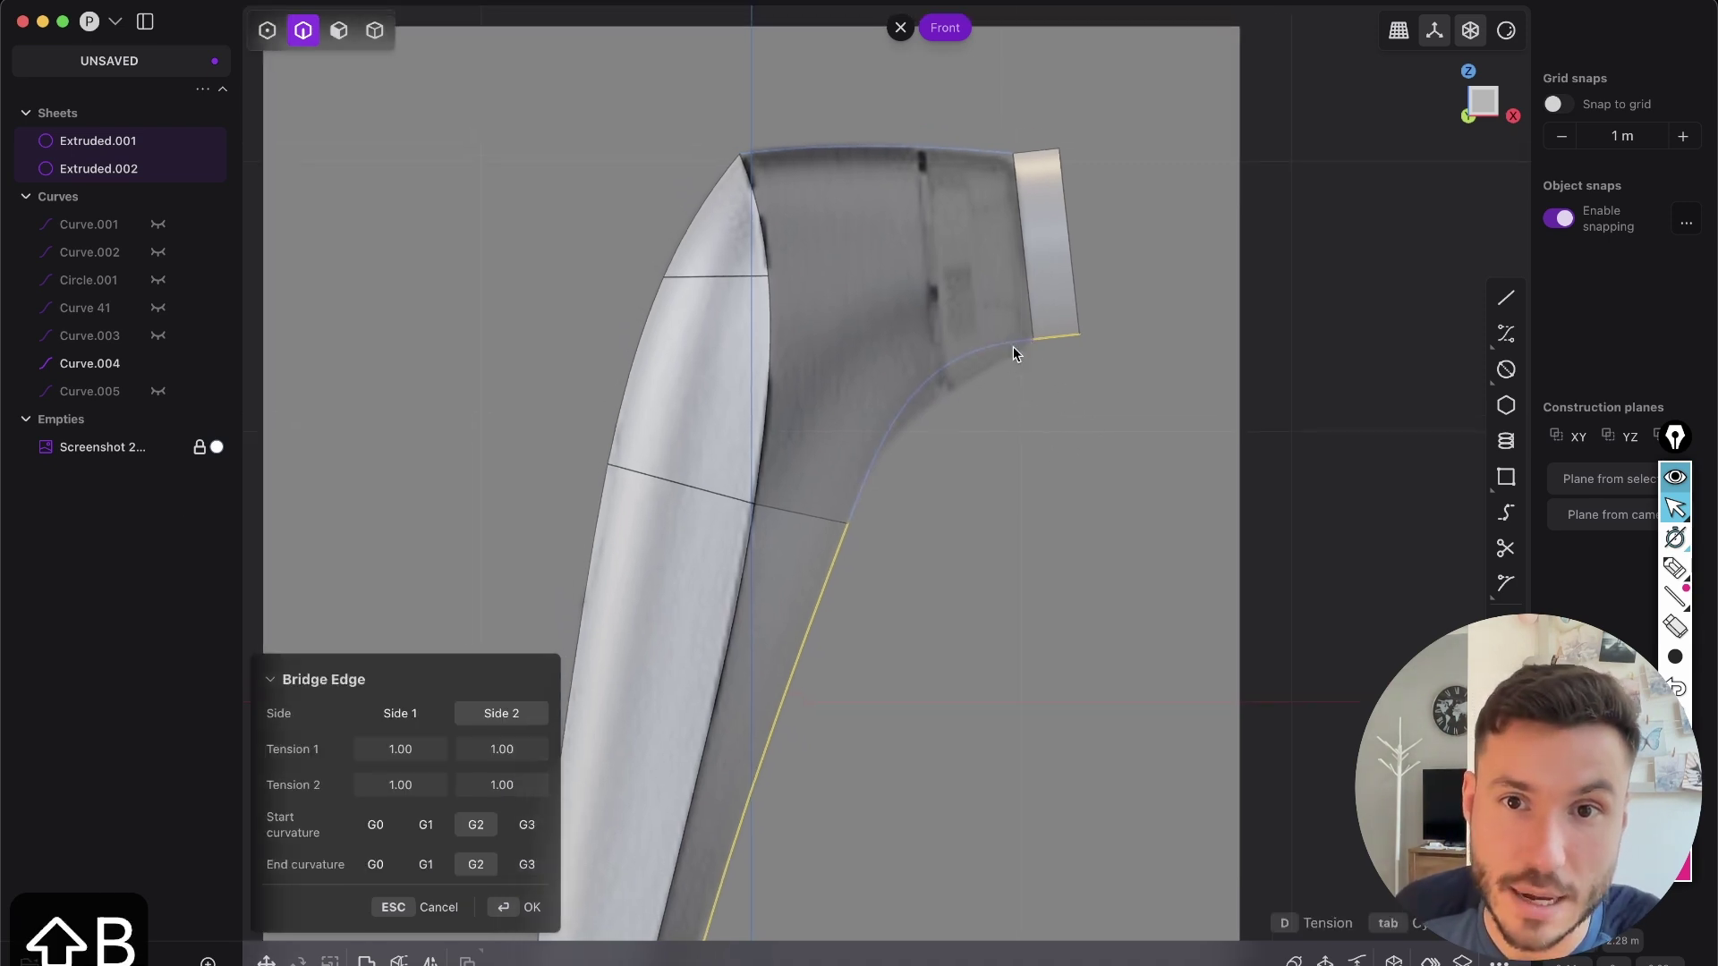
left_click(378, 828)
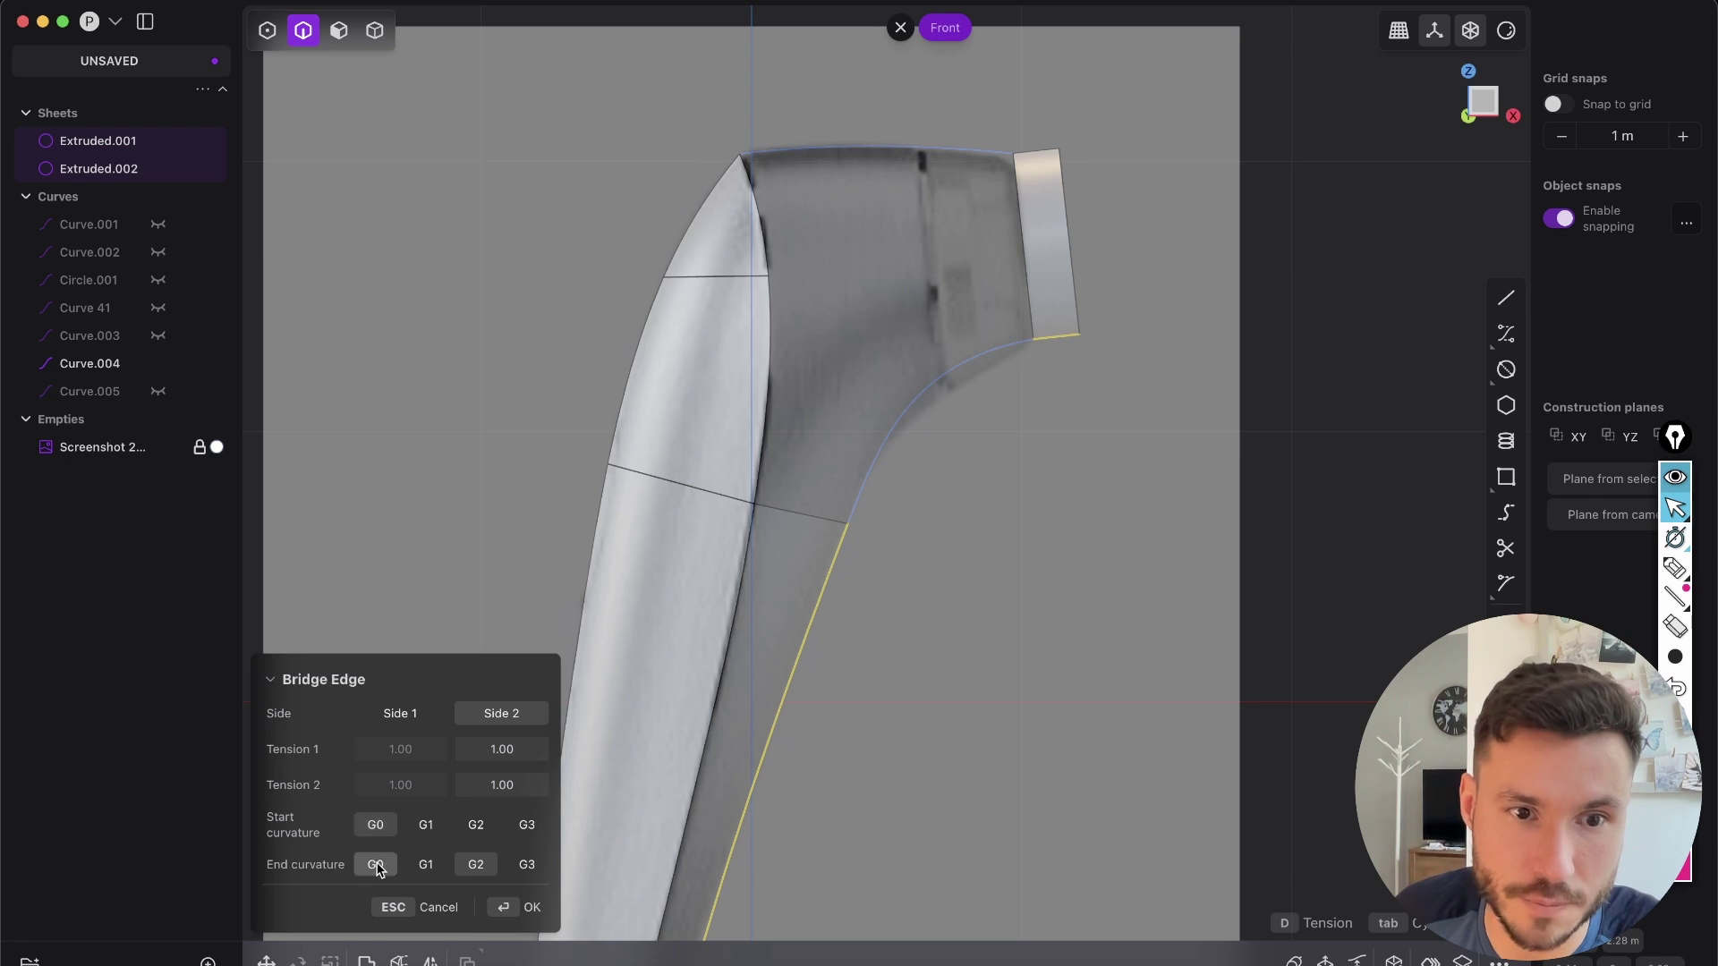
left_click(375, 864)
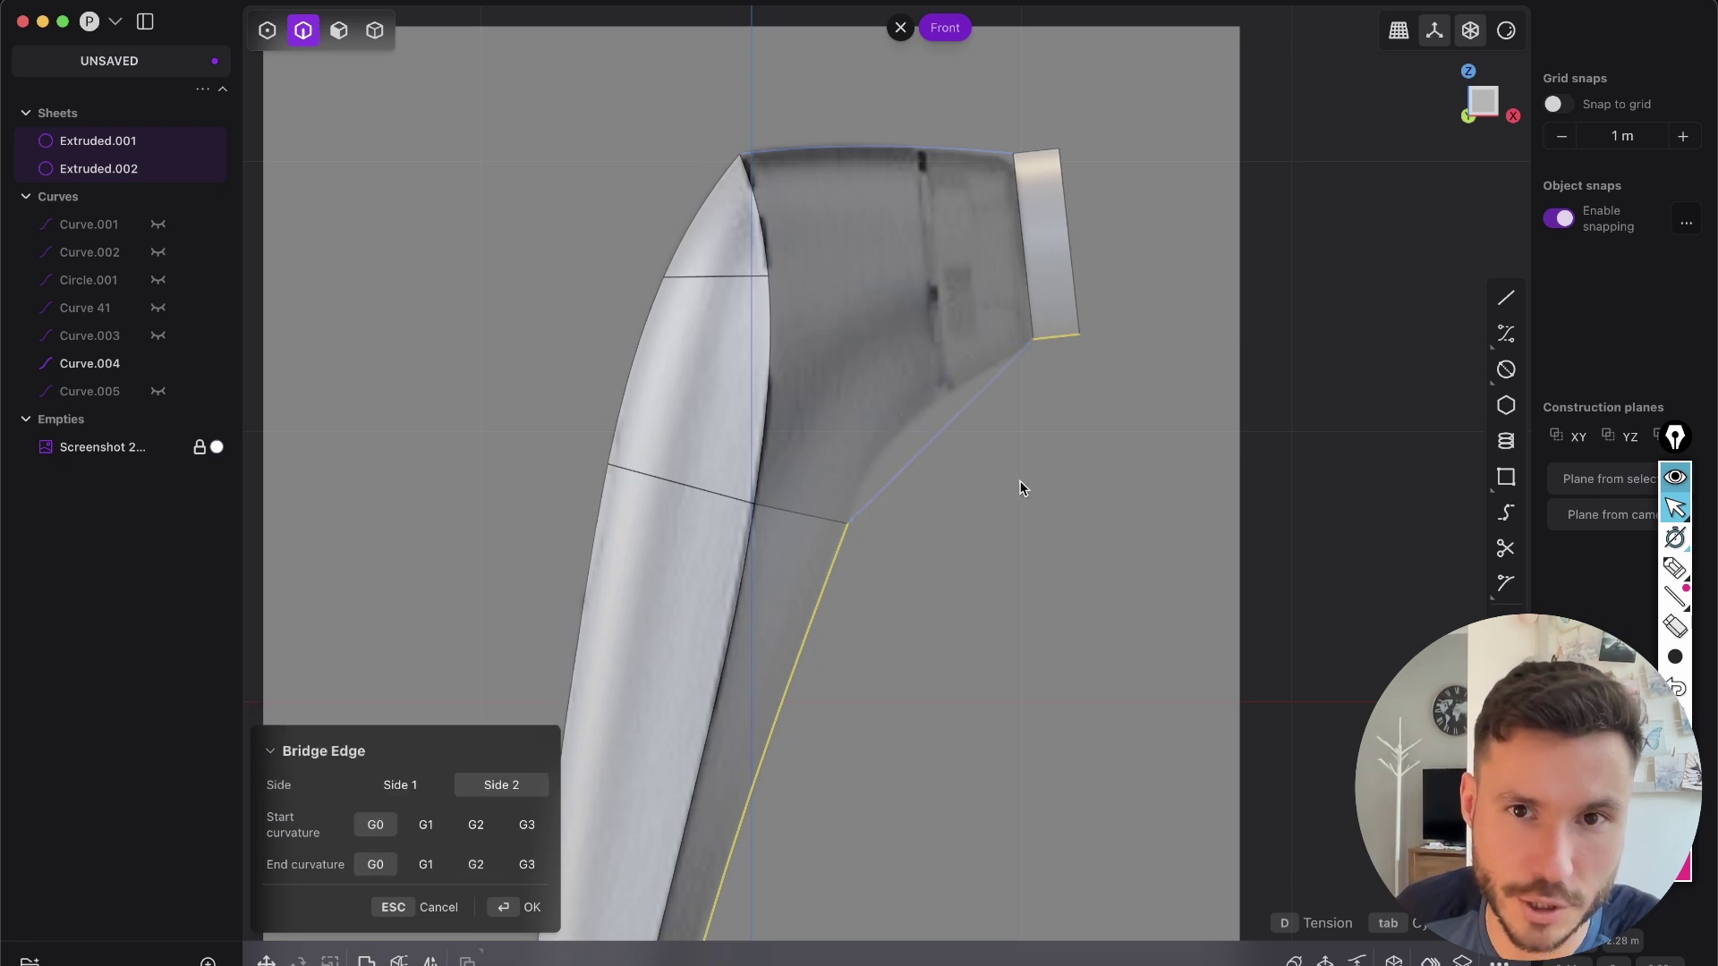
scroll(952, 439, "up", 2)
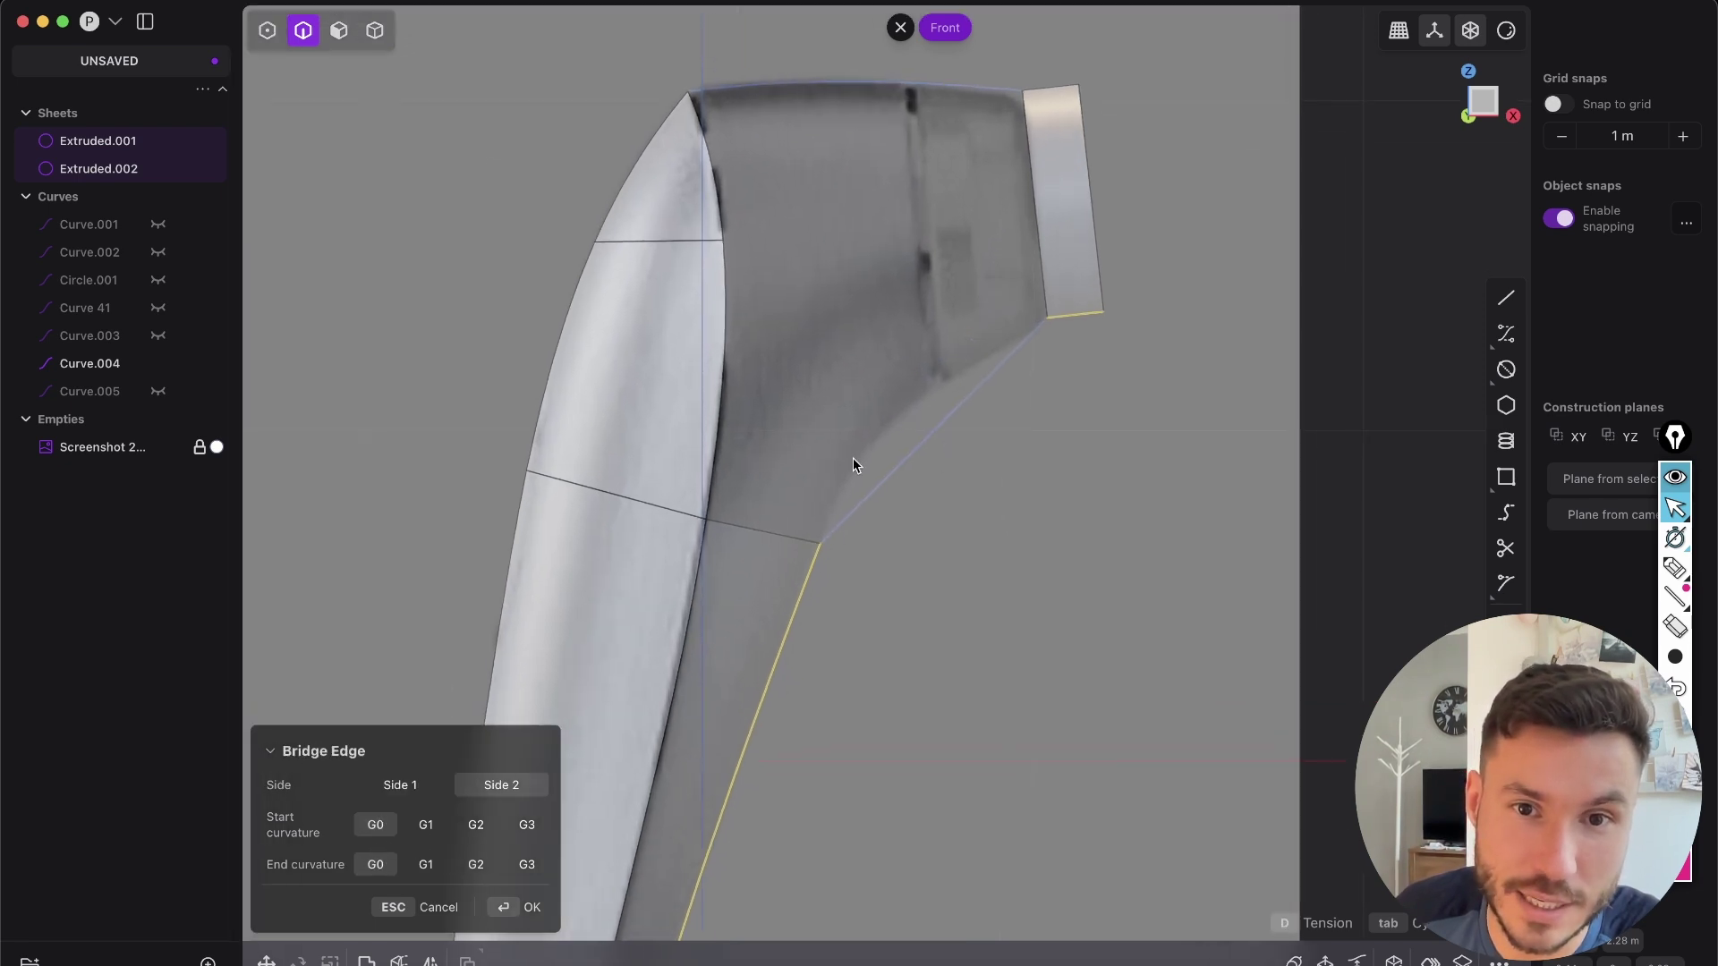
left_click(426, 824)
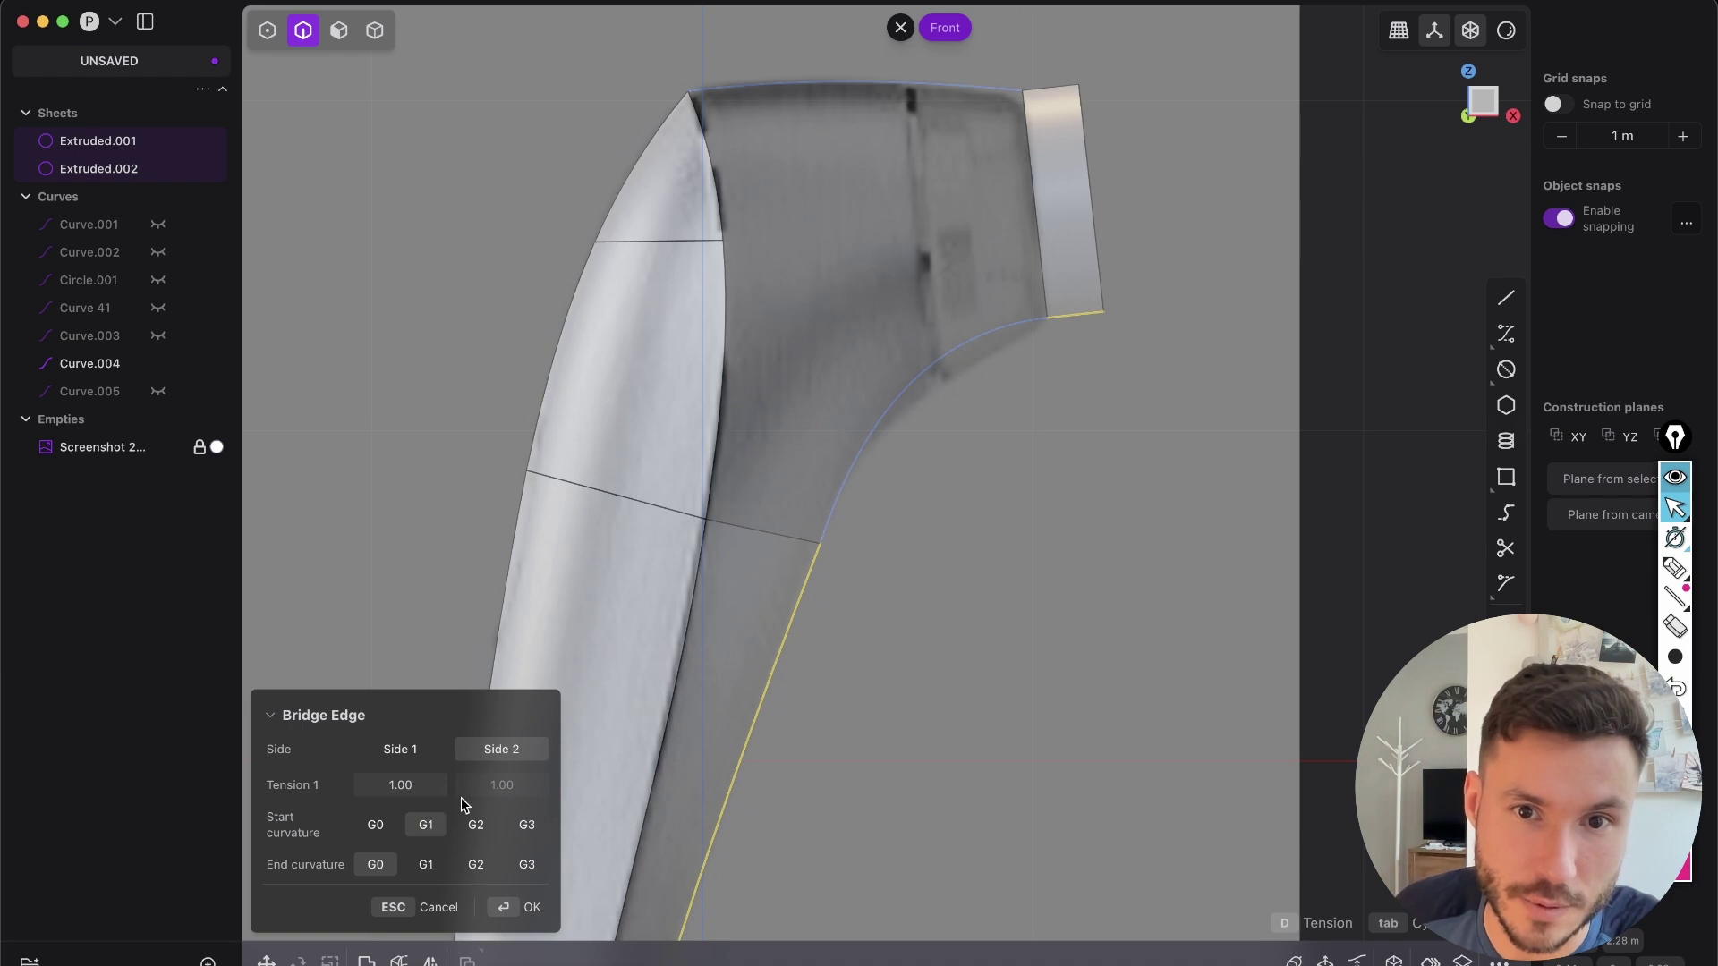
left_click(426, 864)
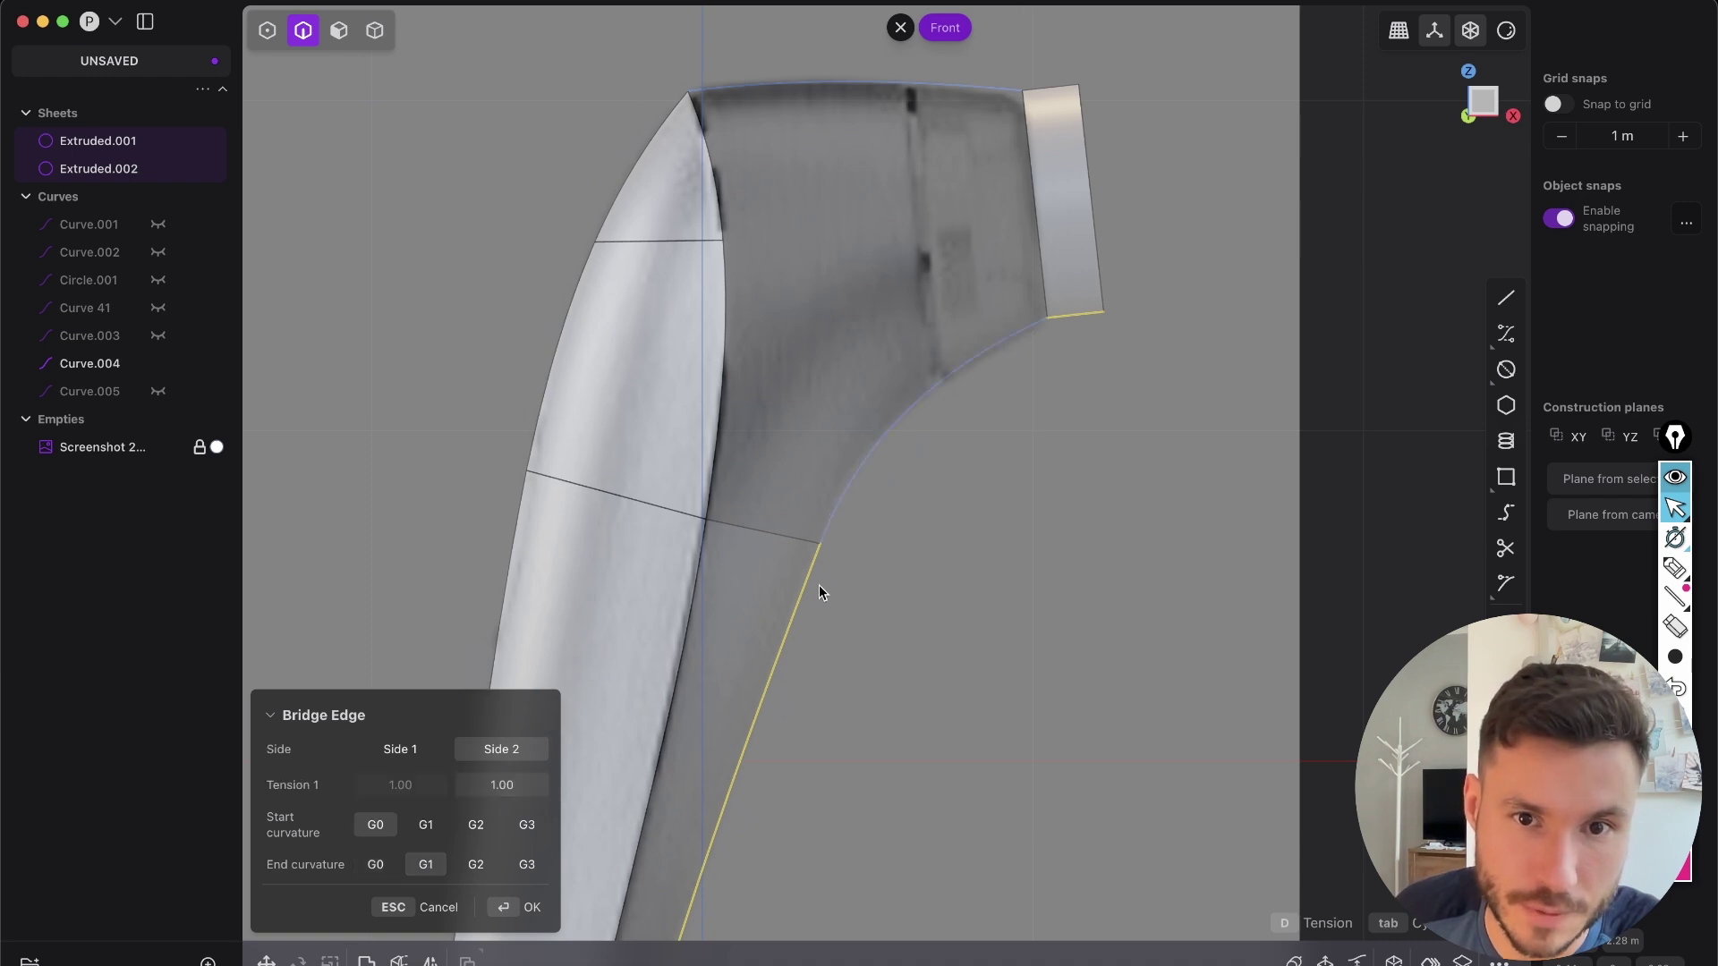
left_click(445, 863)
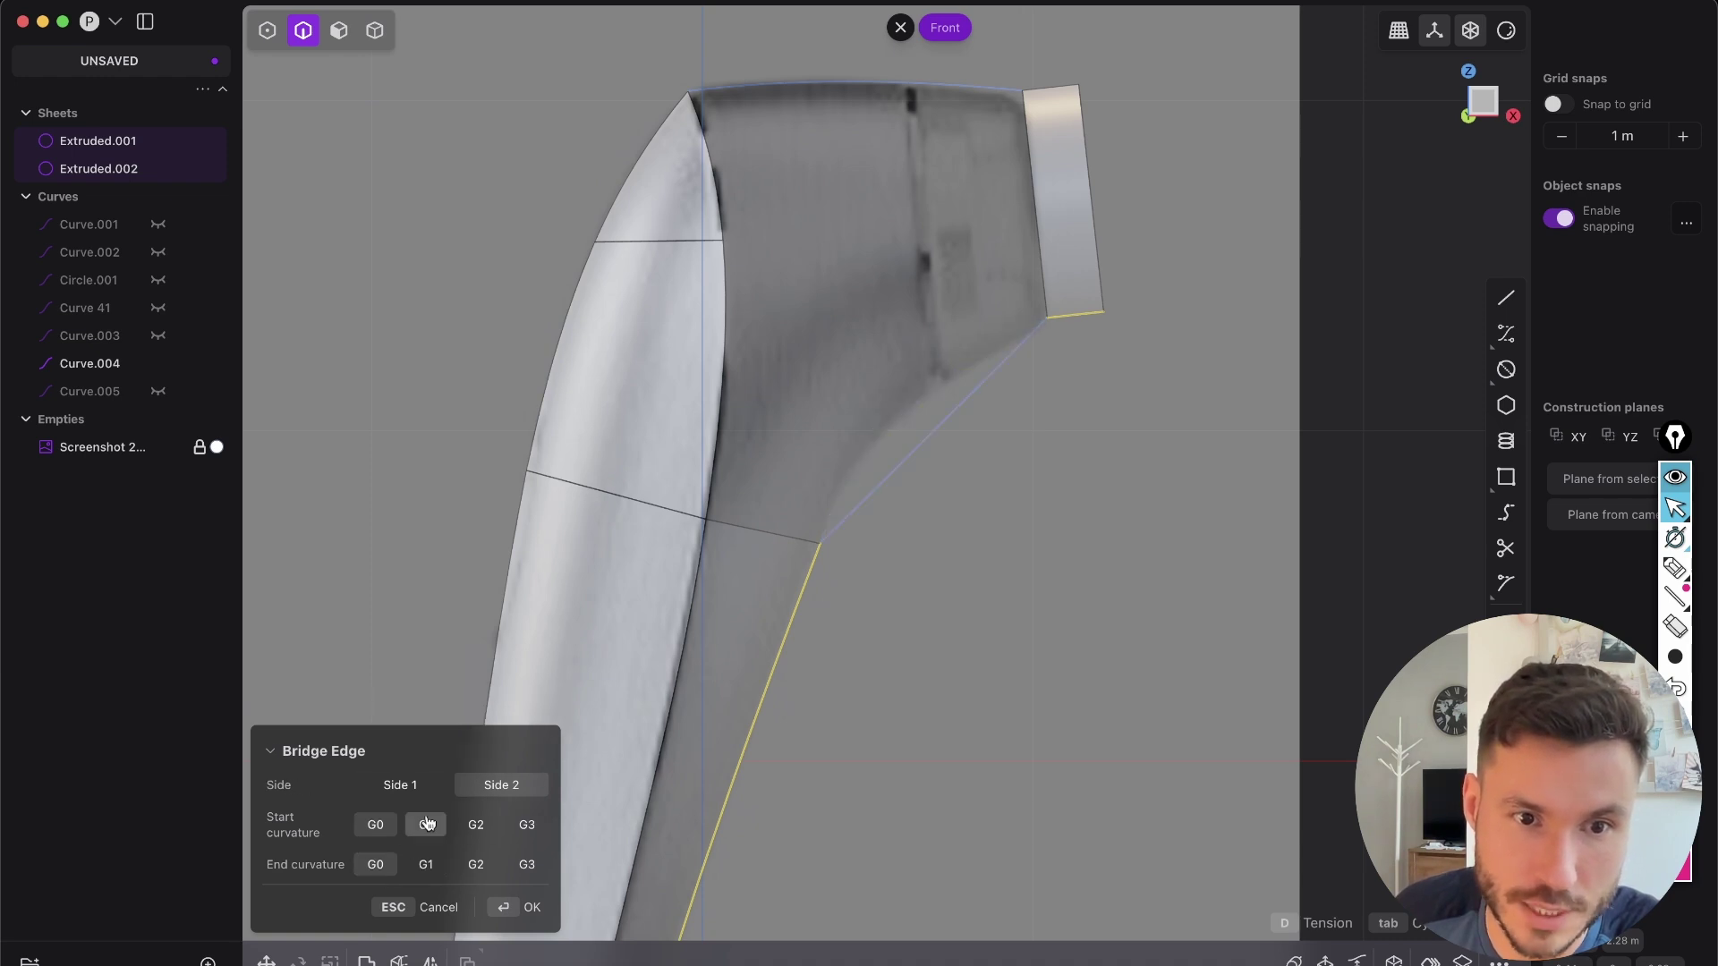
left_click(428, 867)
scroll(933, 464, "up", 3)
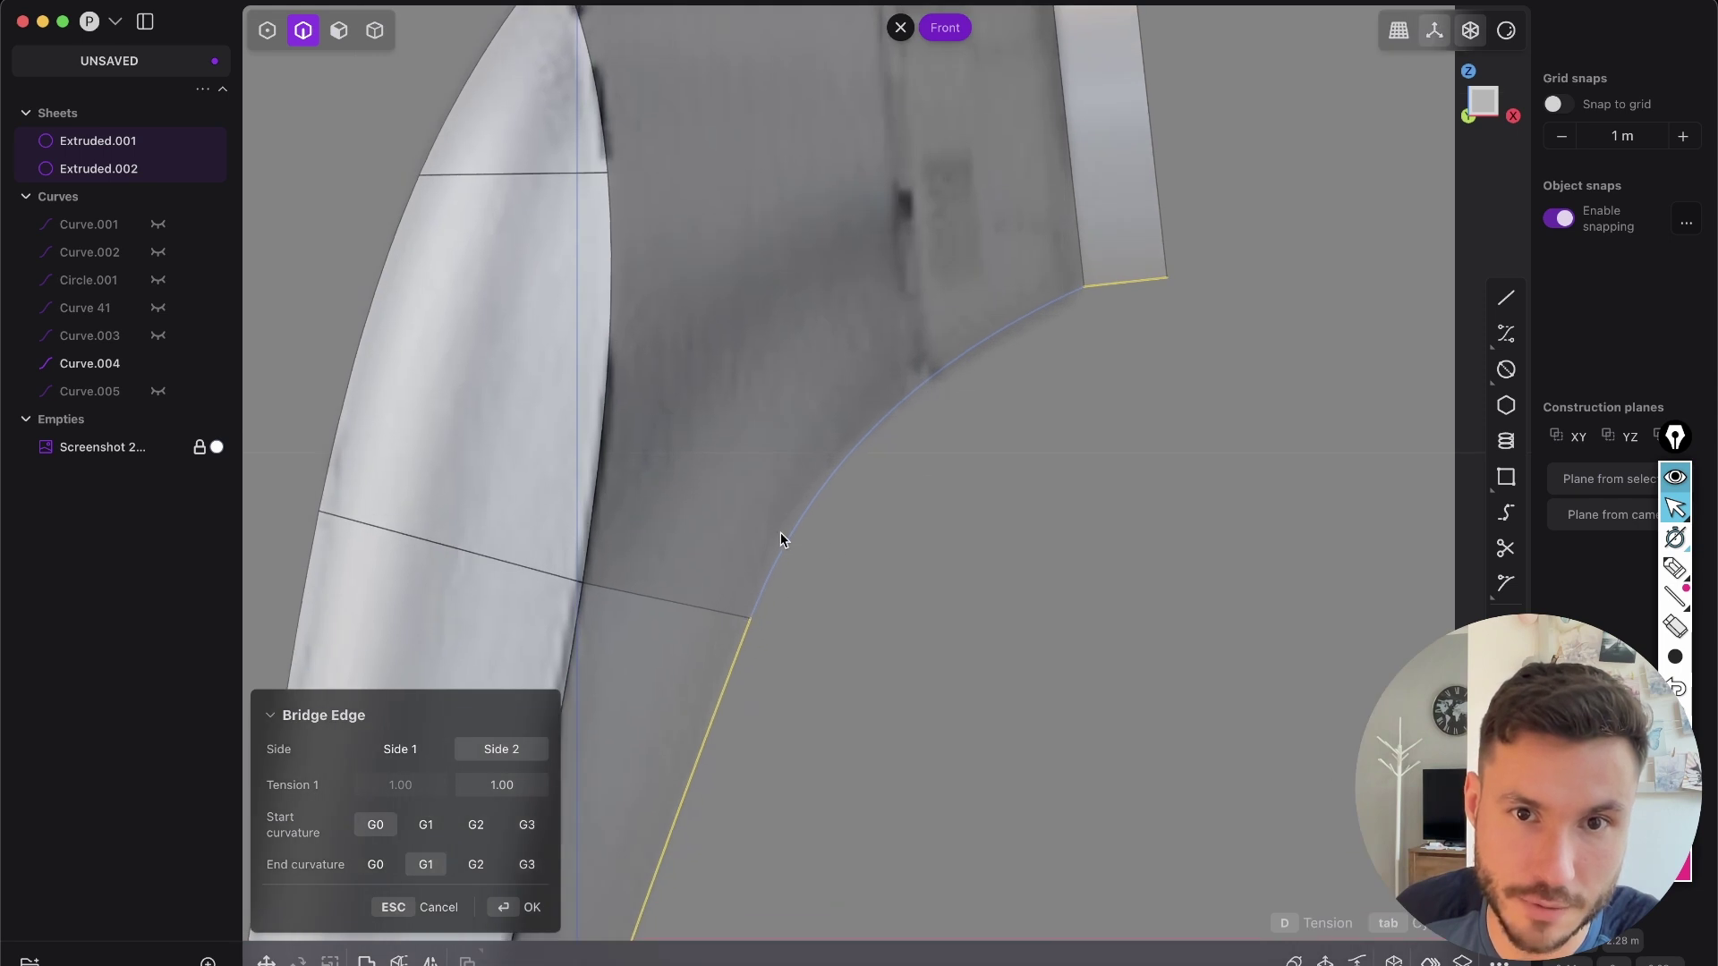
scroll(1067, 294, "down", 2)
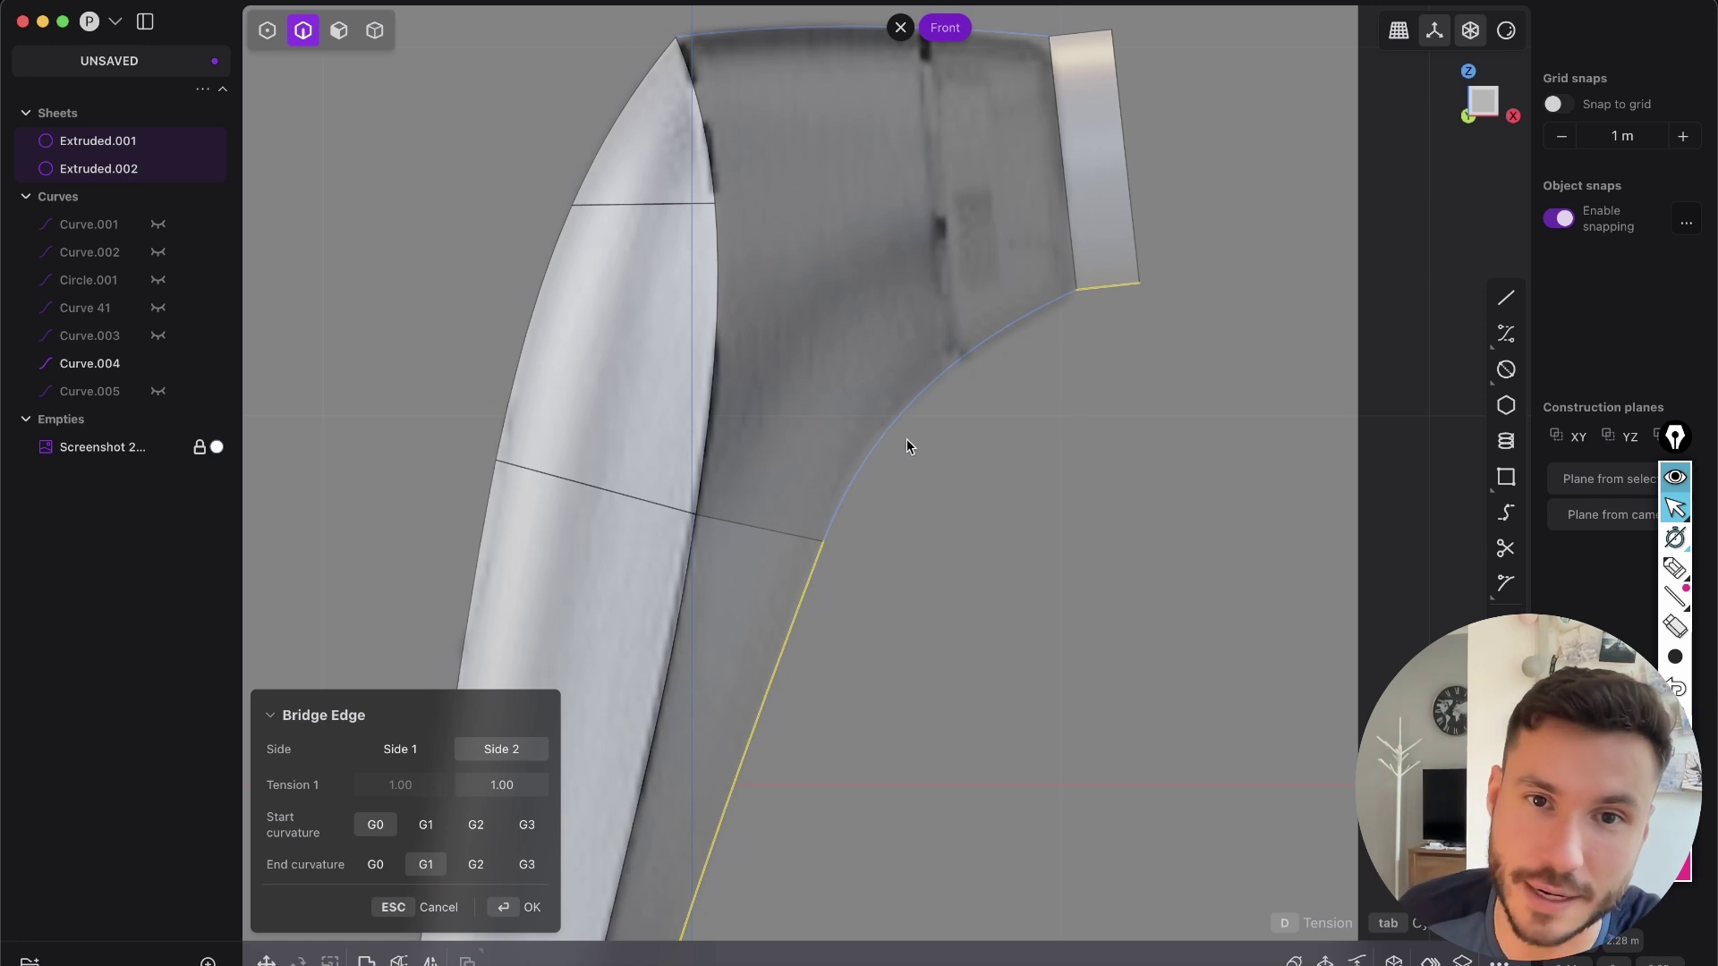
middle_click_drag(893, 439, 917, 444, "shift")
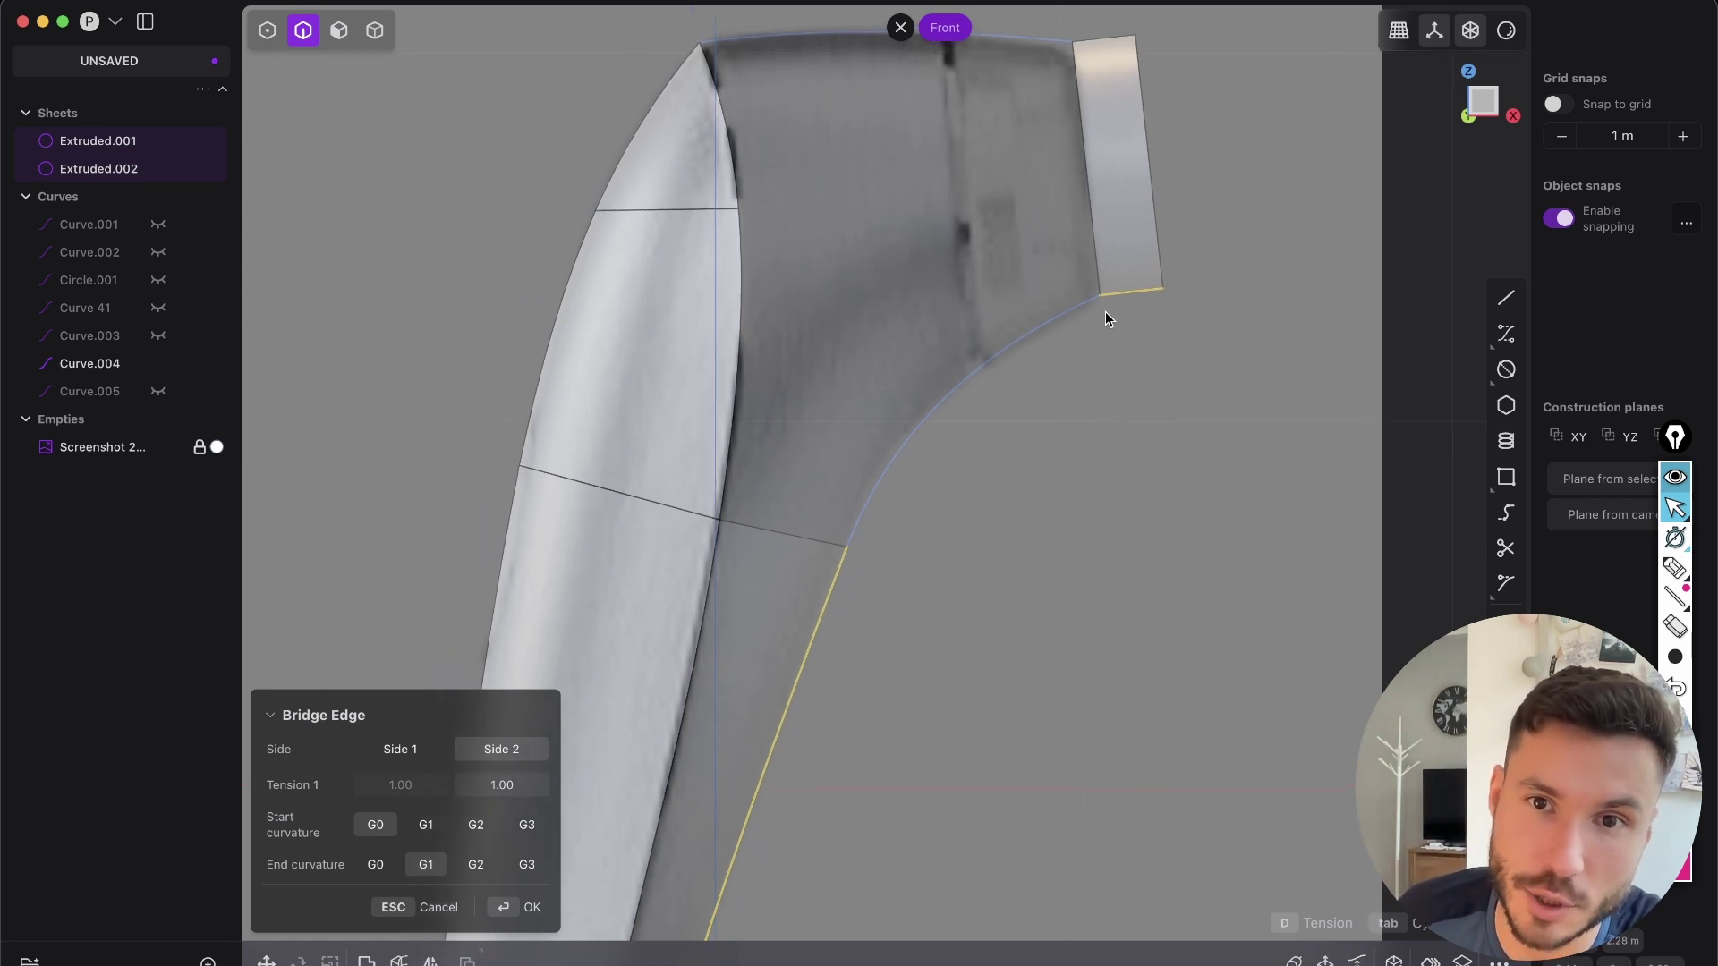
middle_click_drag(1135, 346, 1148, 385, "shift")
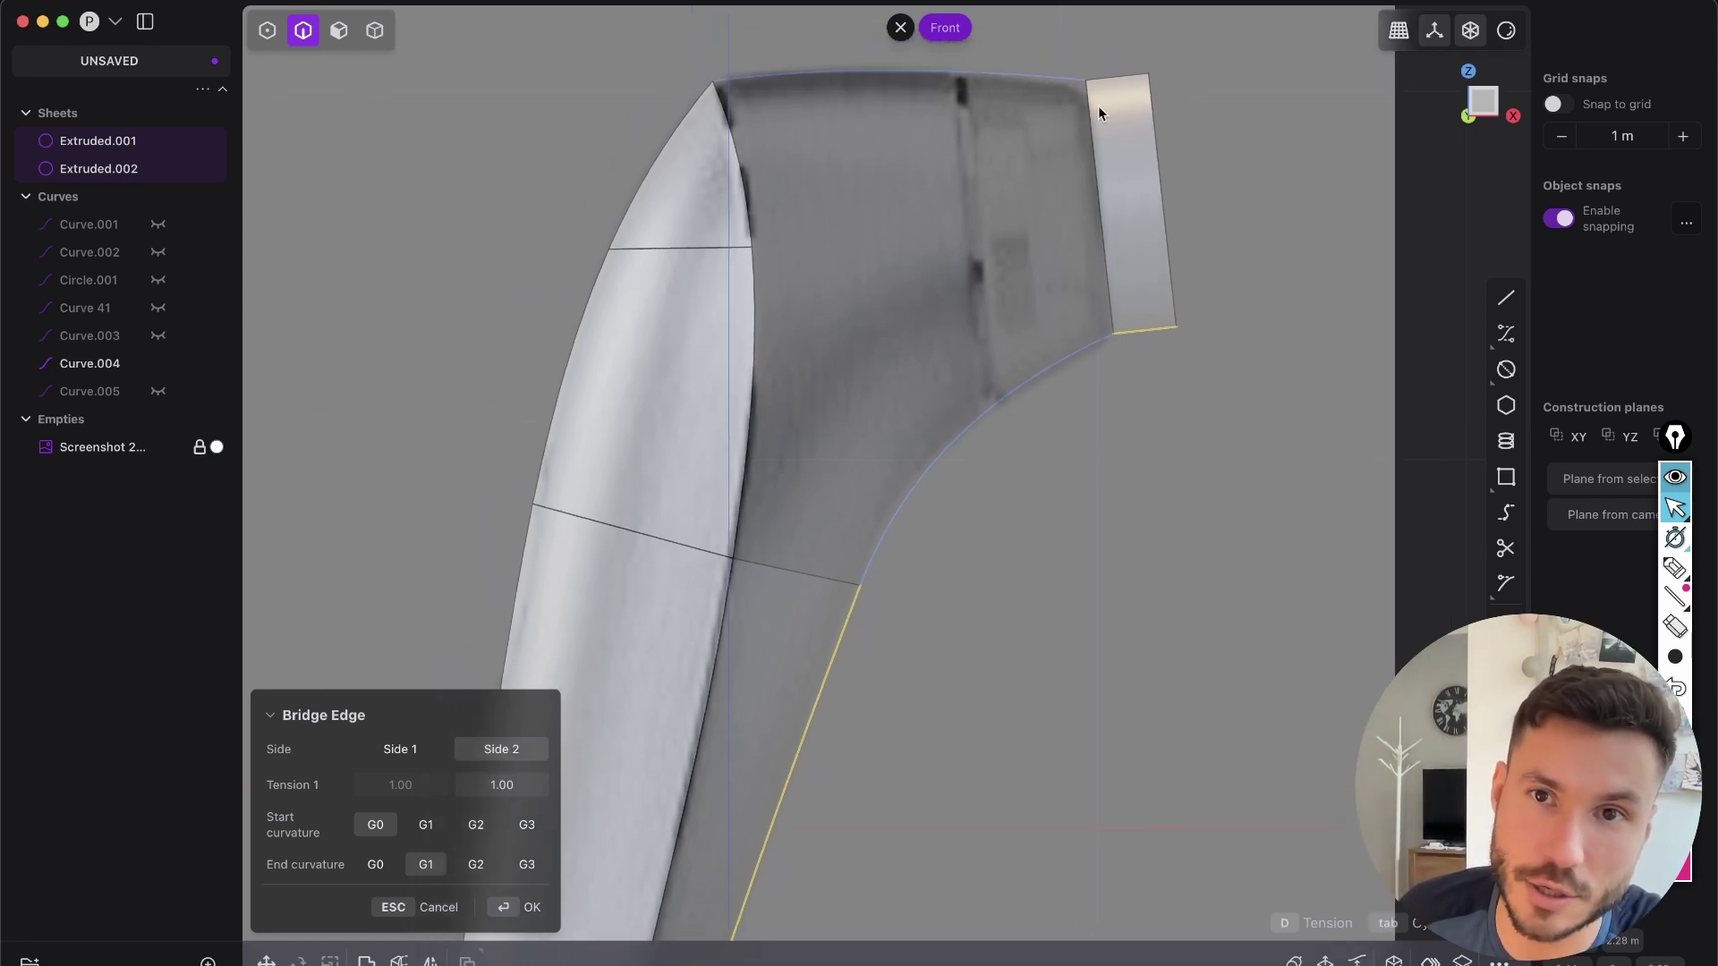
left_click(533, 908)
- Try patching the open head area bounded by the top curve, the bridge curve, the back shell's edges and the arc strip
middle_click_drag(805, 617, 618, 683)
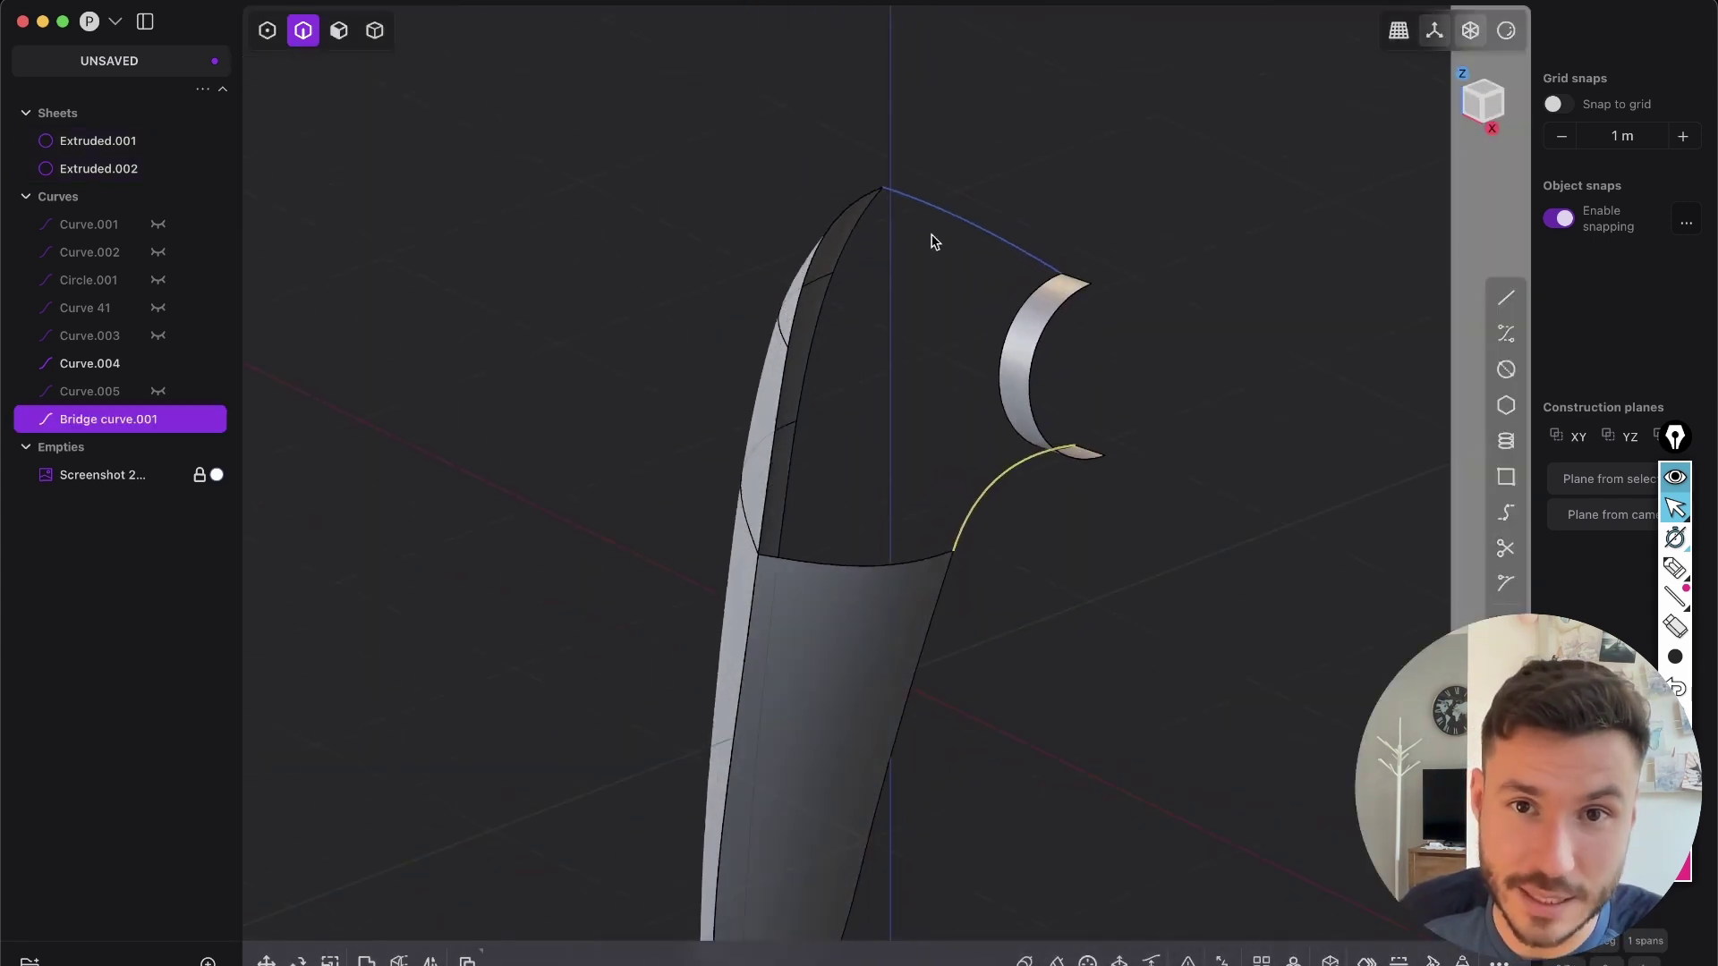
middle_click_drag(980, 357, 1033, 368)
left_click(1483, 113)
left_click(1008, 225, "shift")
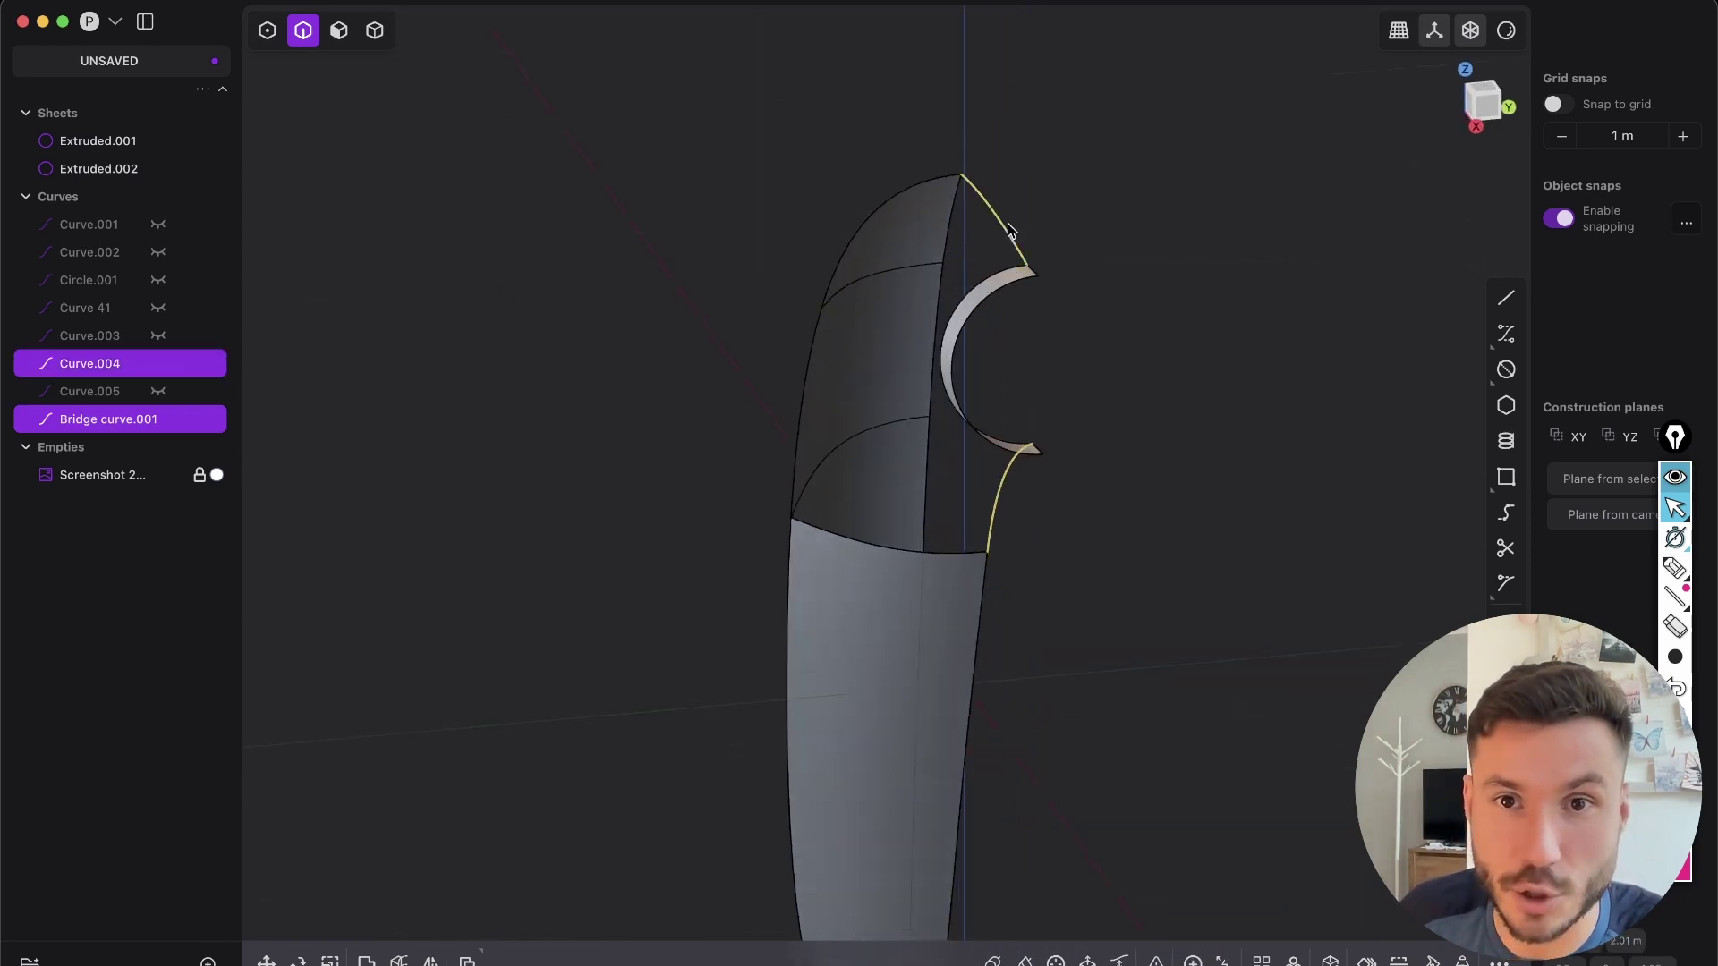
left_click(1499, 114)
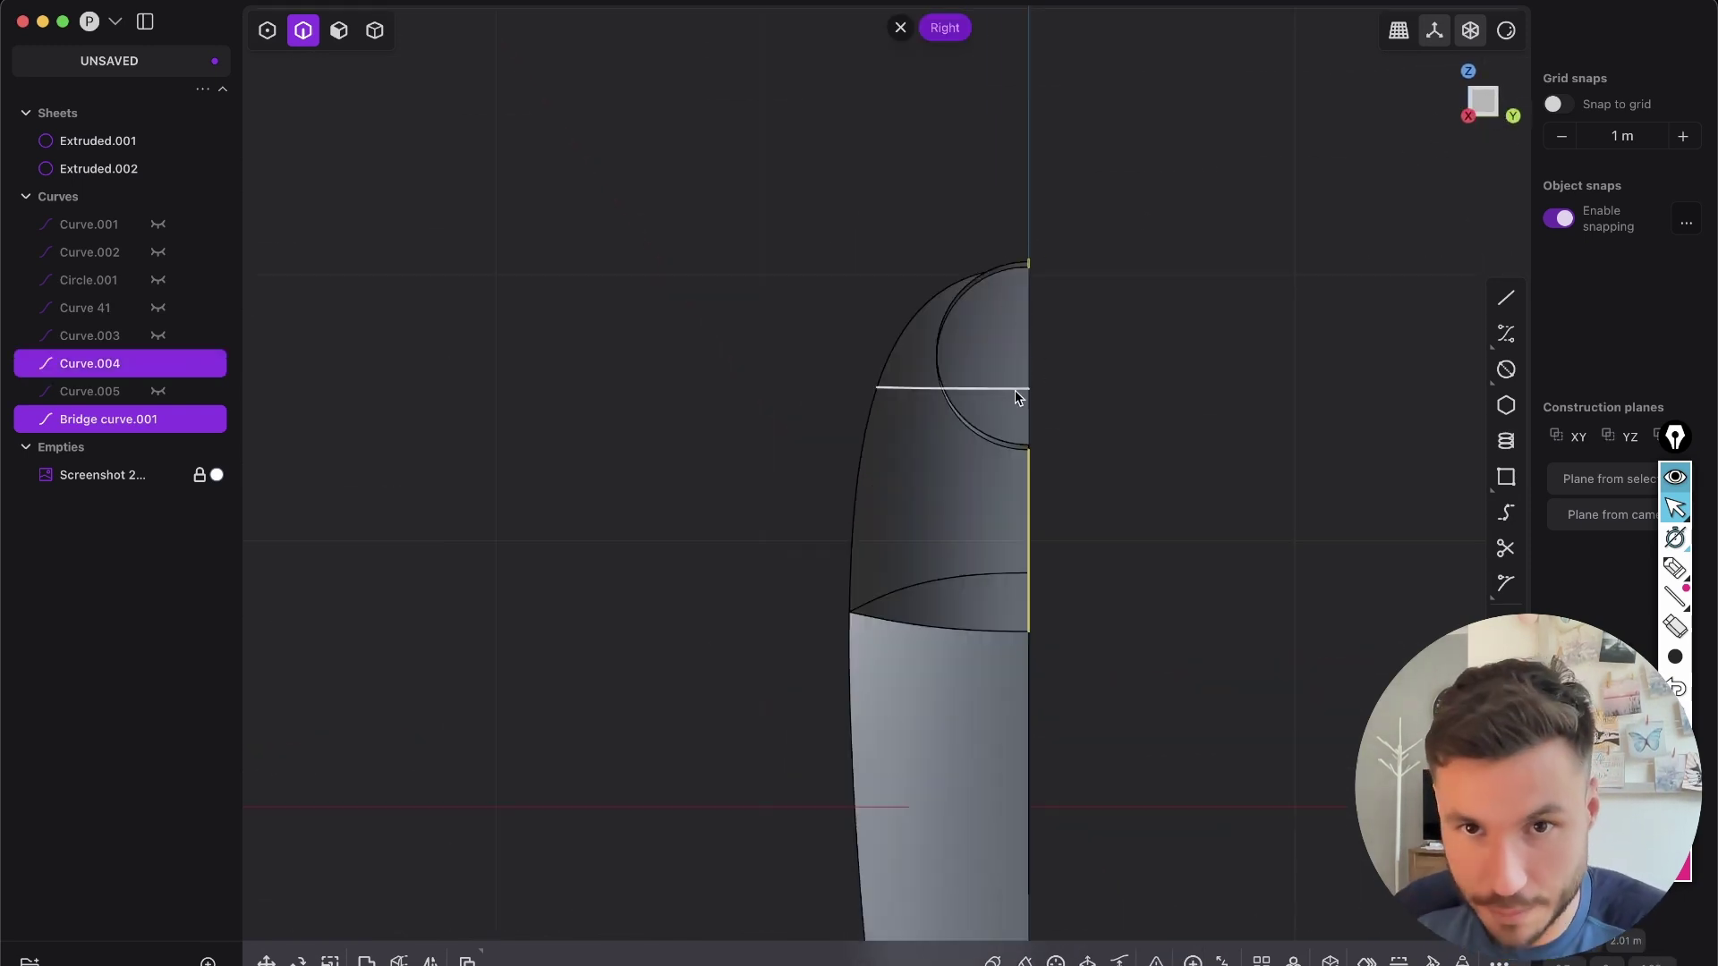
middle_click_drag(1020, 515, 842, 313)
left_click(828, 324, "shift")
left_click(813, 457, "shift")
mouse_move(1110, 434)
middle_mouse_down()
mouse_move(1114, 310)
mouse_move(1086, 454)
middle_mouse_up()
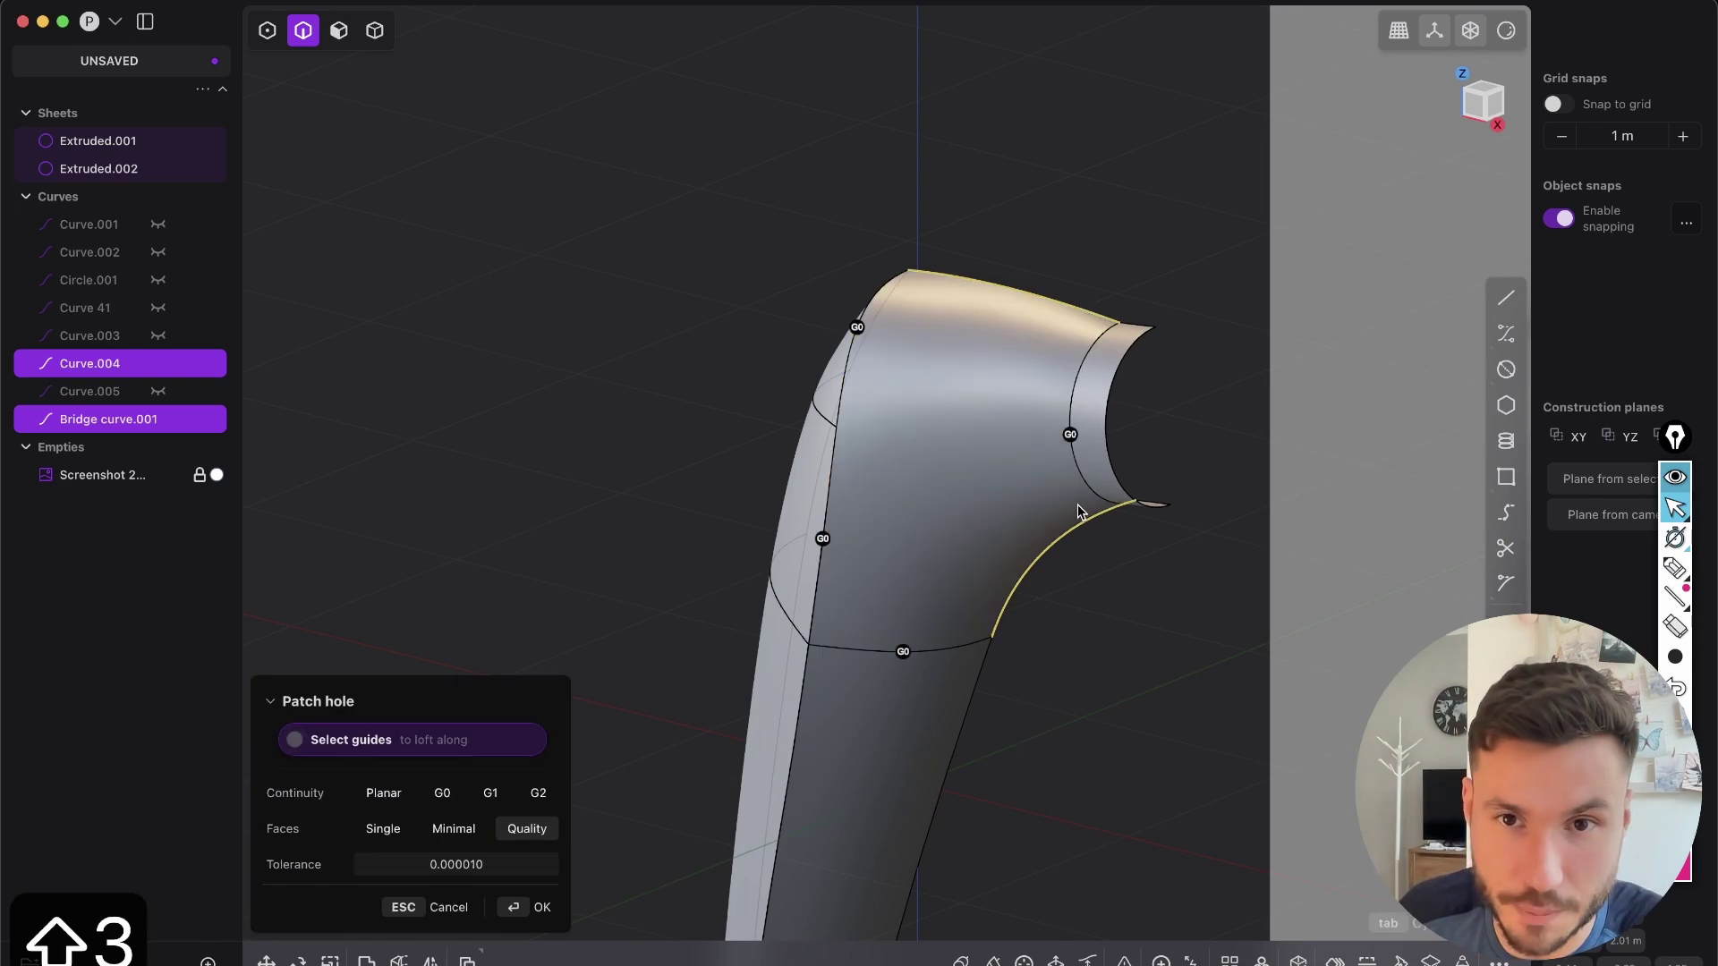
- Set the head patch's continuity to G1 along the grip's upper edge, inspect its shape, and cancel the patch
middle_click_drag(1068, 498, 986, 686)
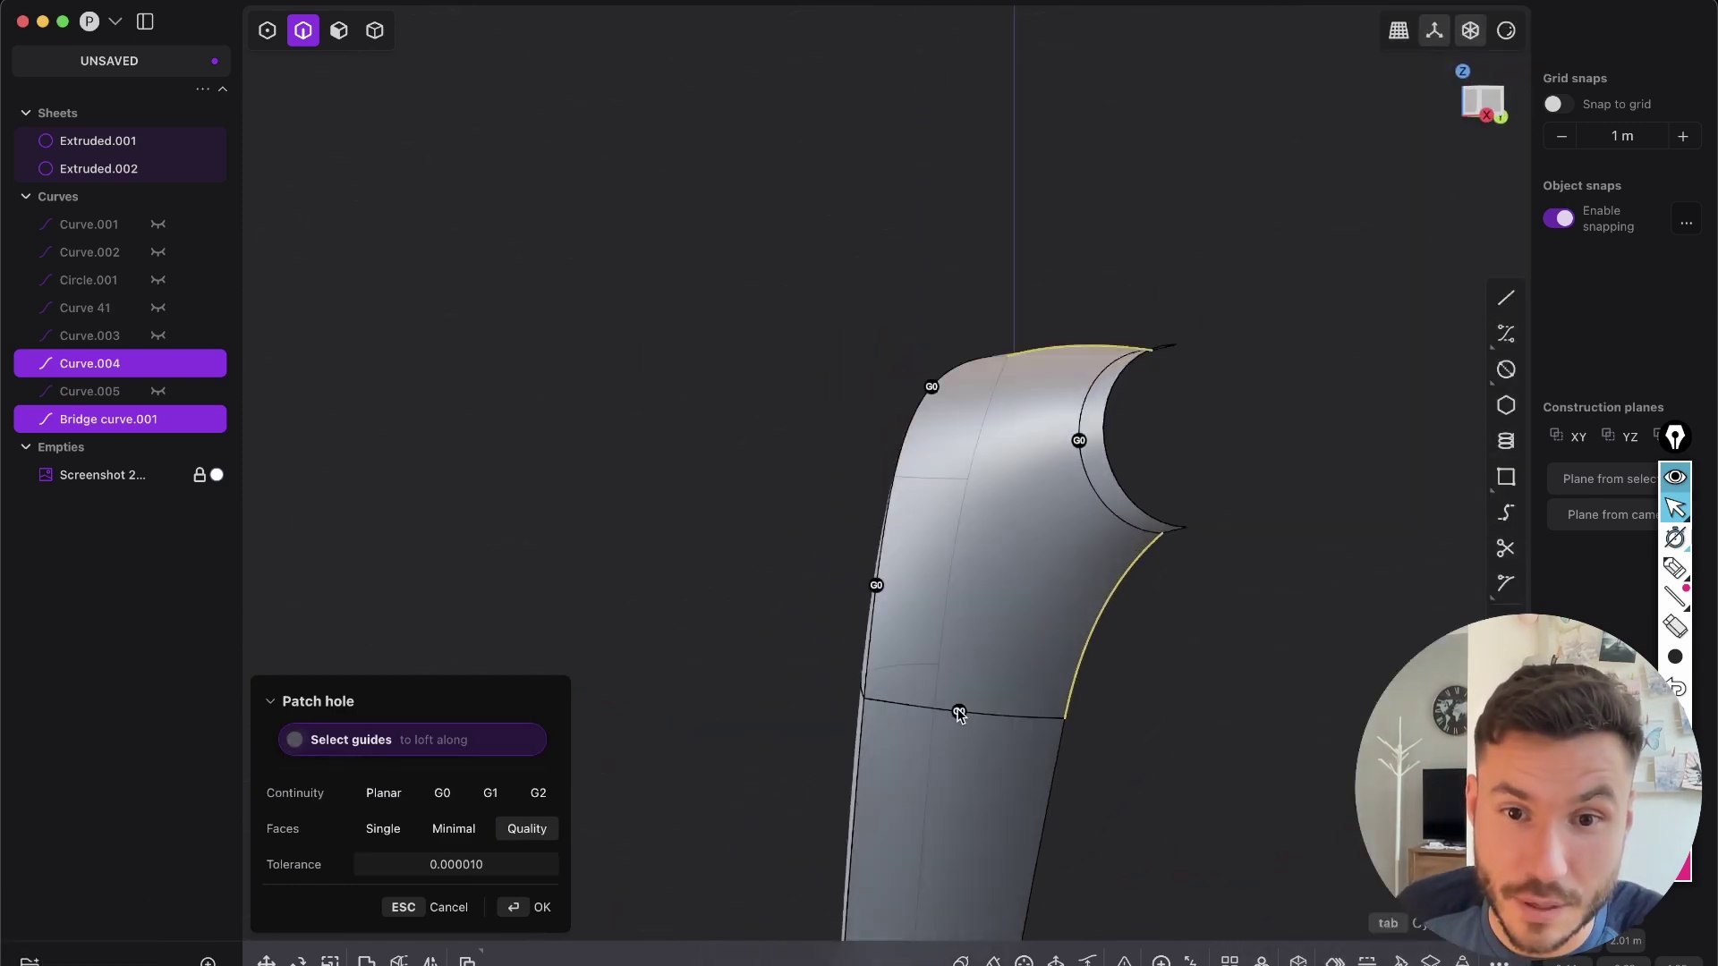
left_click(958, 712)
middle_click_drag(975, 768, 999, 826)
middle_click_drag(1106, 413, 1031, 359)
middle_click_drag(1051, 561, 1090, 600)
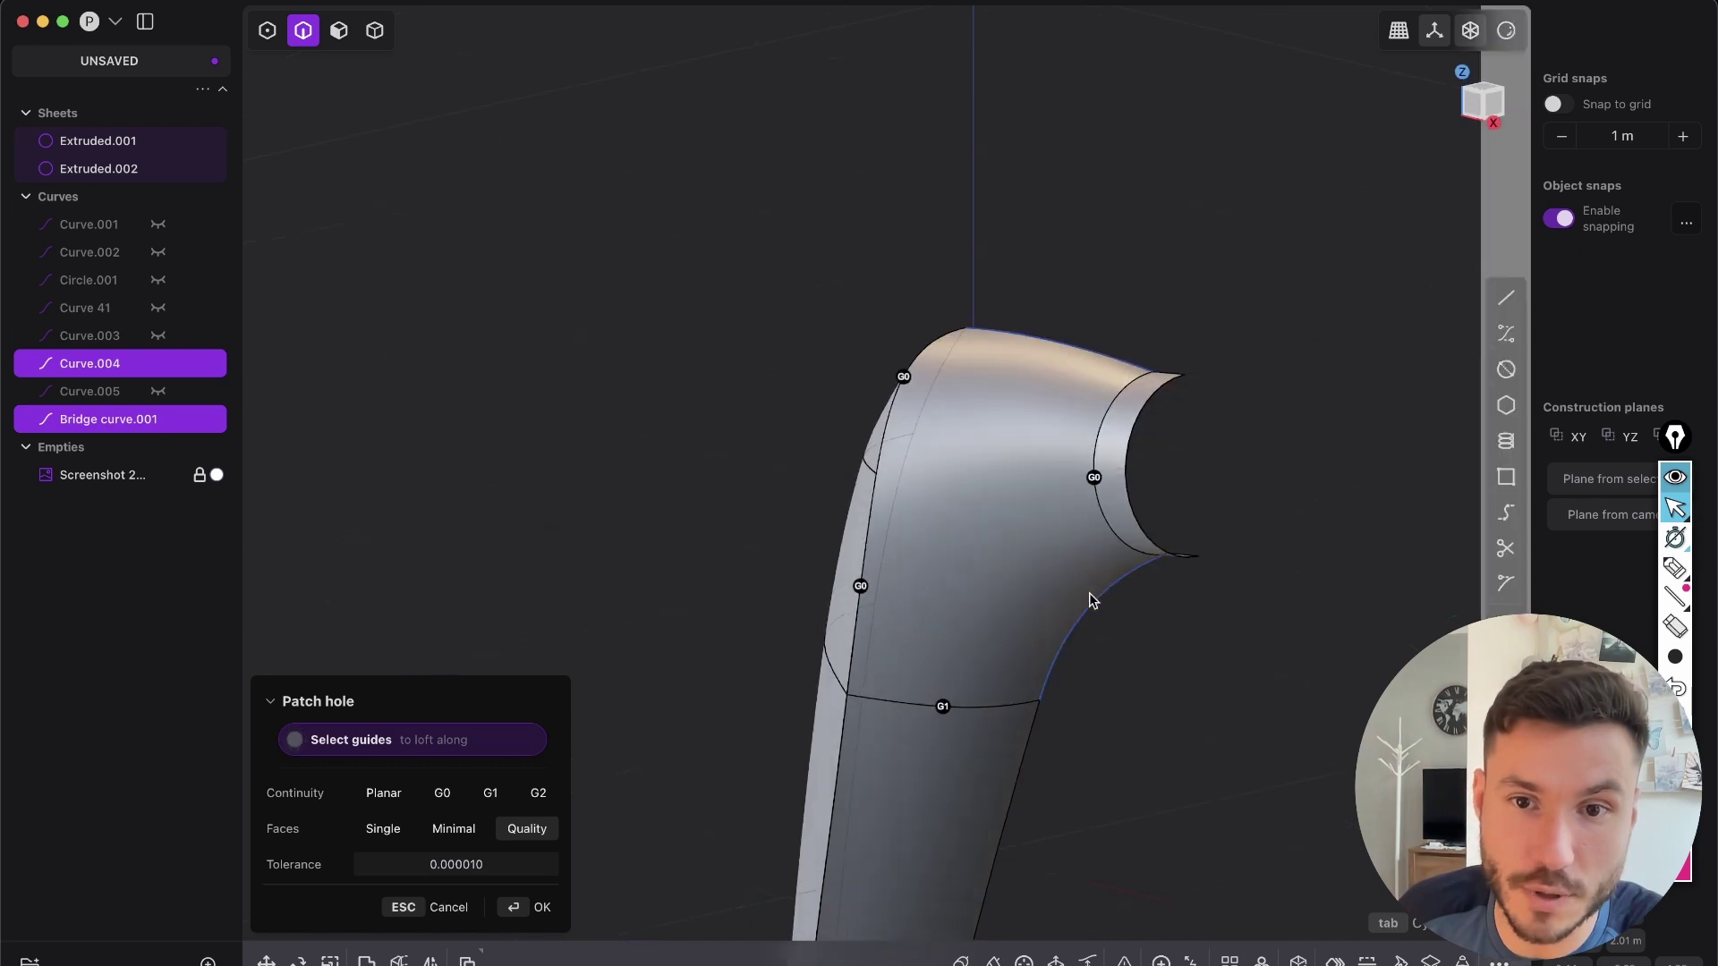
key("Escape")
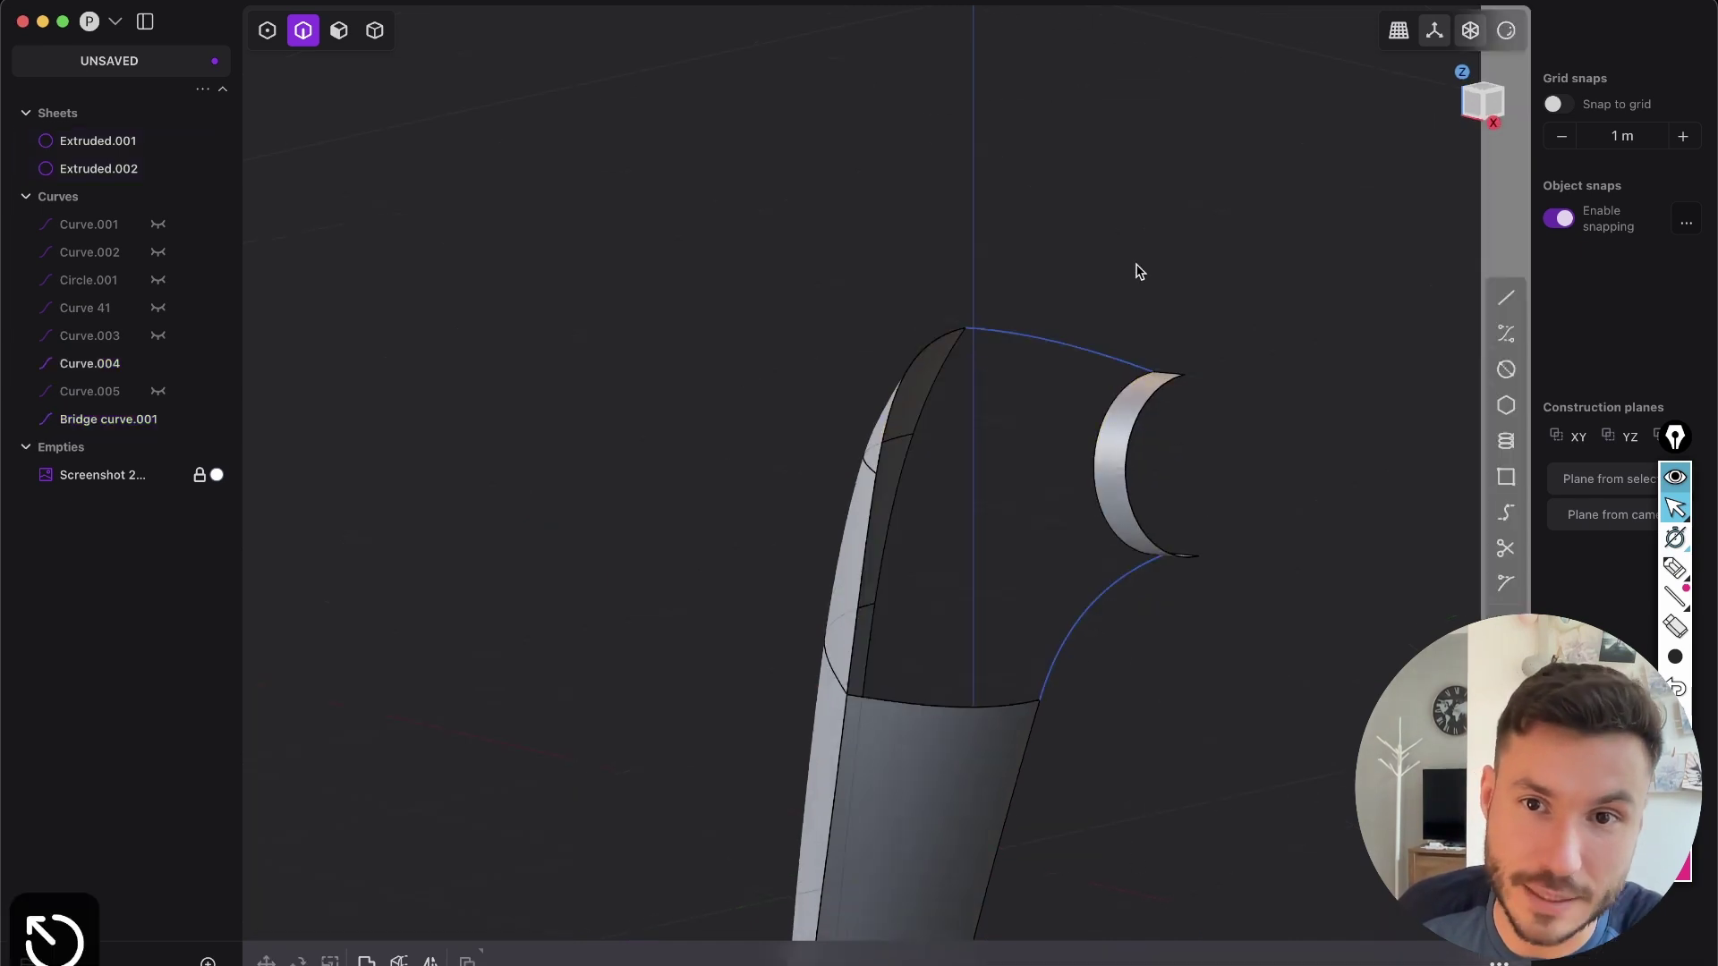
- Extrude the head's top curve and the lower bridge curve sideways into helper strips
left_click(1133, 594, "shift")
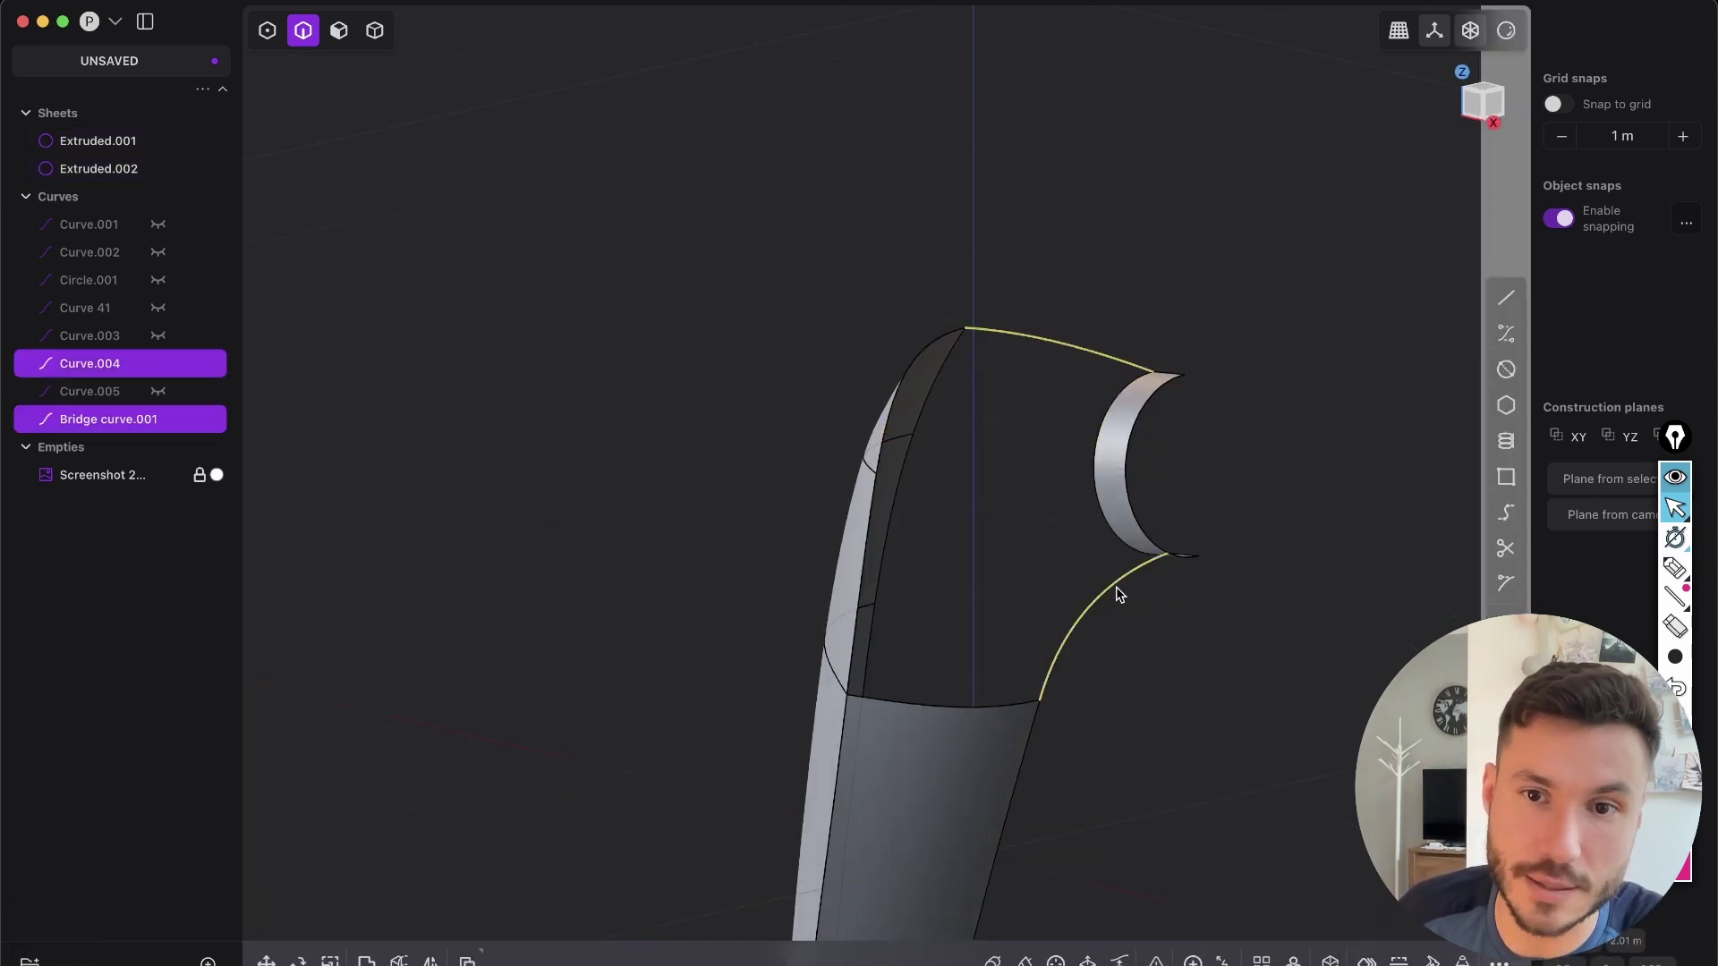
key("e")
middle_click_drag(1151, 560, 995, 644)
left_click_drag(993, 639, 1092, 602)
right_click(1200, 499)
left_click(1250, 474)
- Hide the top curve and the bridge curve, leaving only their extruded helper strips around the head opening
key("2")
left_click(1078, 429)
middle_click_drag(1102, 351, 1253, 282)
left_click(1077, 666, "shift")
middle_click_drag(1115, 603, 1041, 519, "shift")
key("h")
- Try patching the head opening bounded by the two extruded helper strips, the back shell's edges, the grip's upper edge and the arc strip
middle_click_drag(999, 585, 836, 376)
left_click(838, 376)
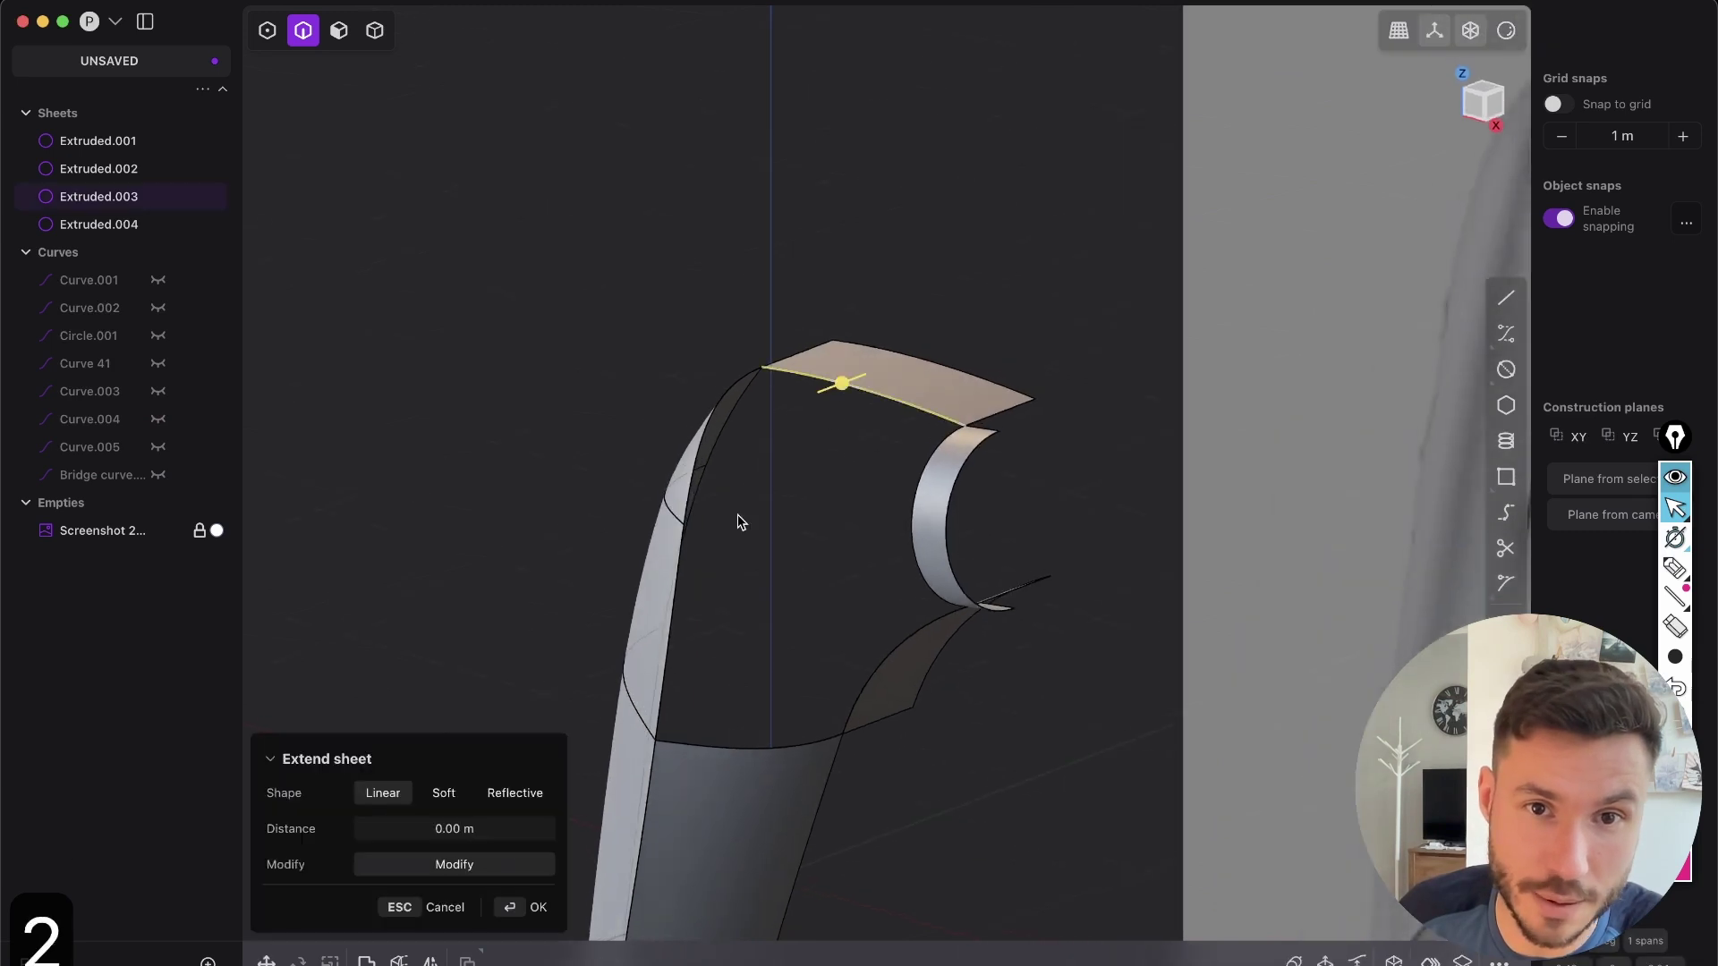
left_click(701, 458, "shift")
left_click(675, 636, "shift")
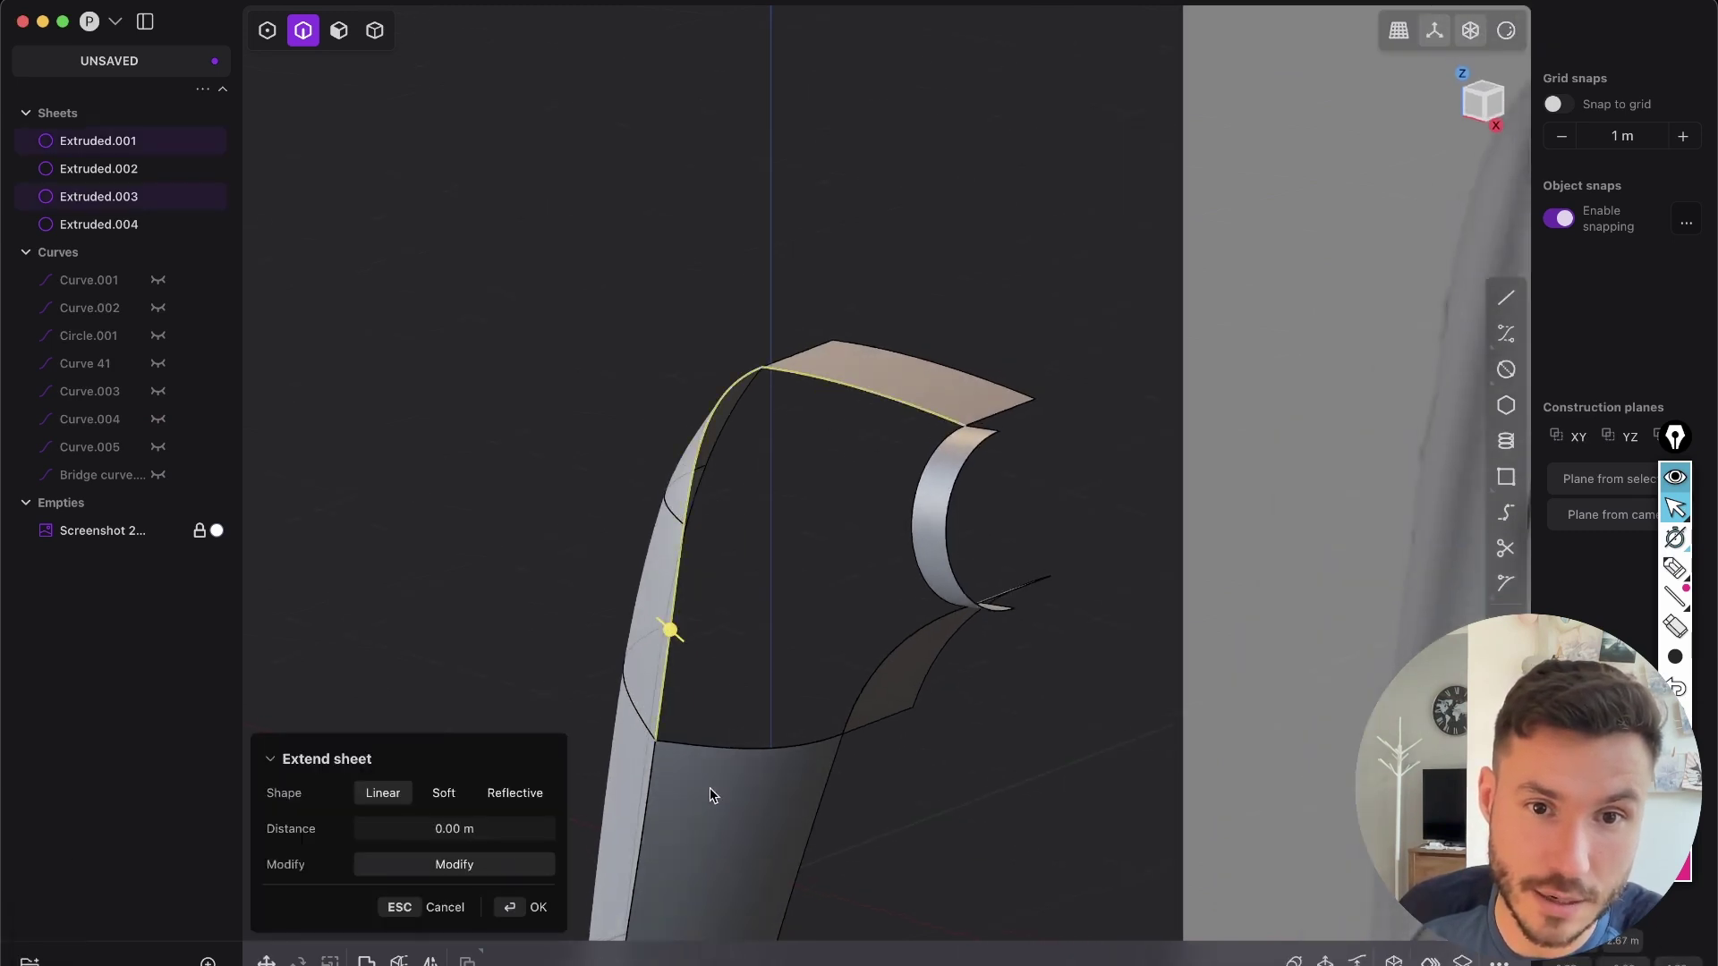
middle_click_drag(711, 787, 718, 751)
left_click(717, 757, "shift")
left_click(857, 696, "shift")
left_click(921, 588, "shift")
middle_click_drag(926, 581, 917, 433)
key("shift+3")
- Set the patch's continuity to G1 along both helper strips and the grip's upper edge, and apply the patch
middle_click_drag(908, 606, 897, 694)
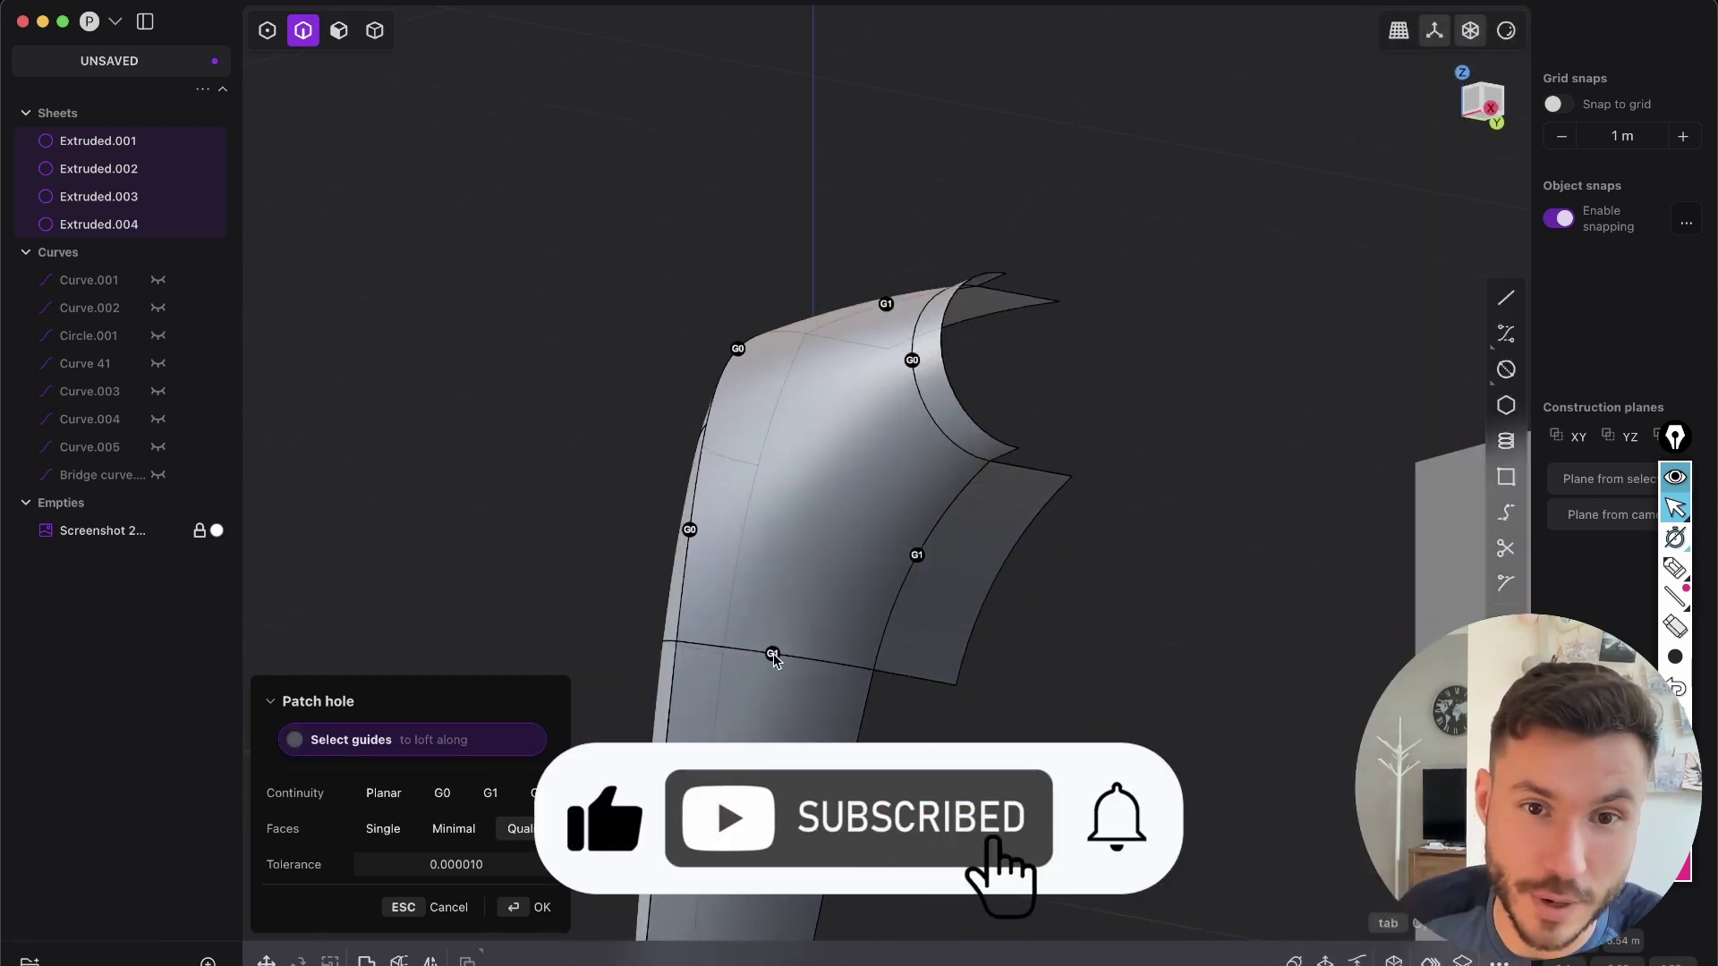
middle_click_drag(918, 369, 1077, 723)
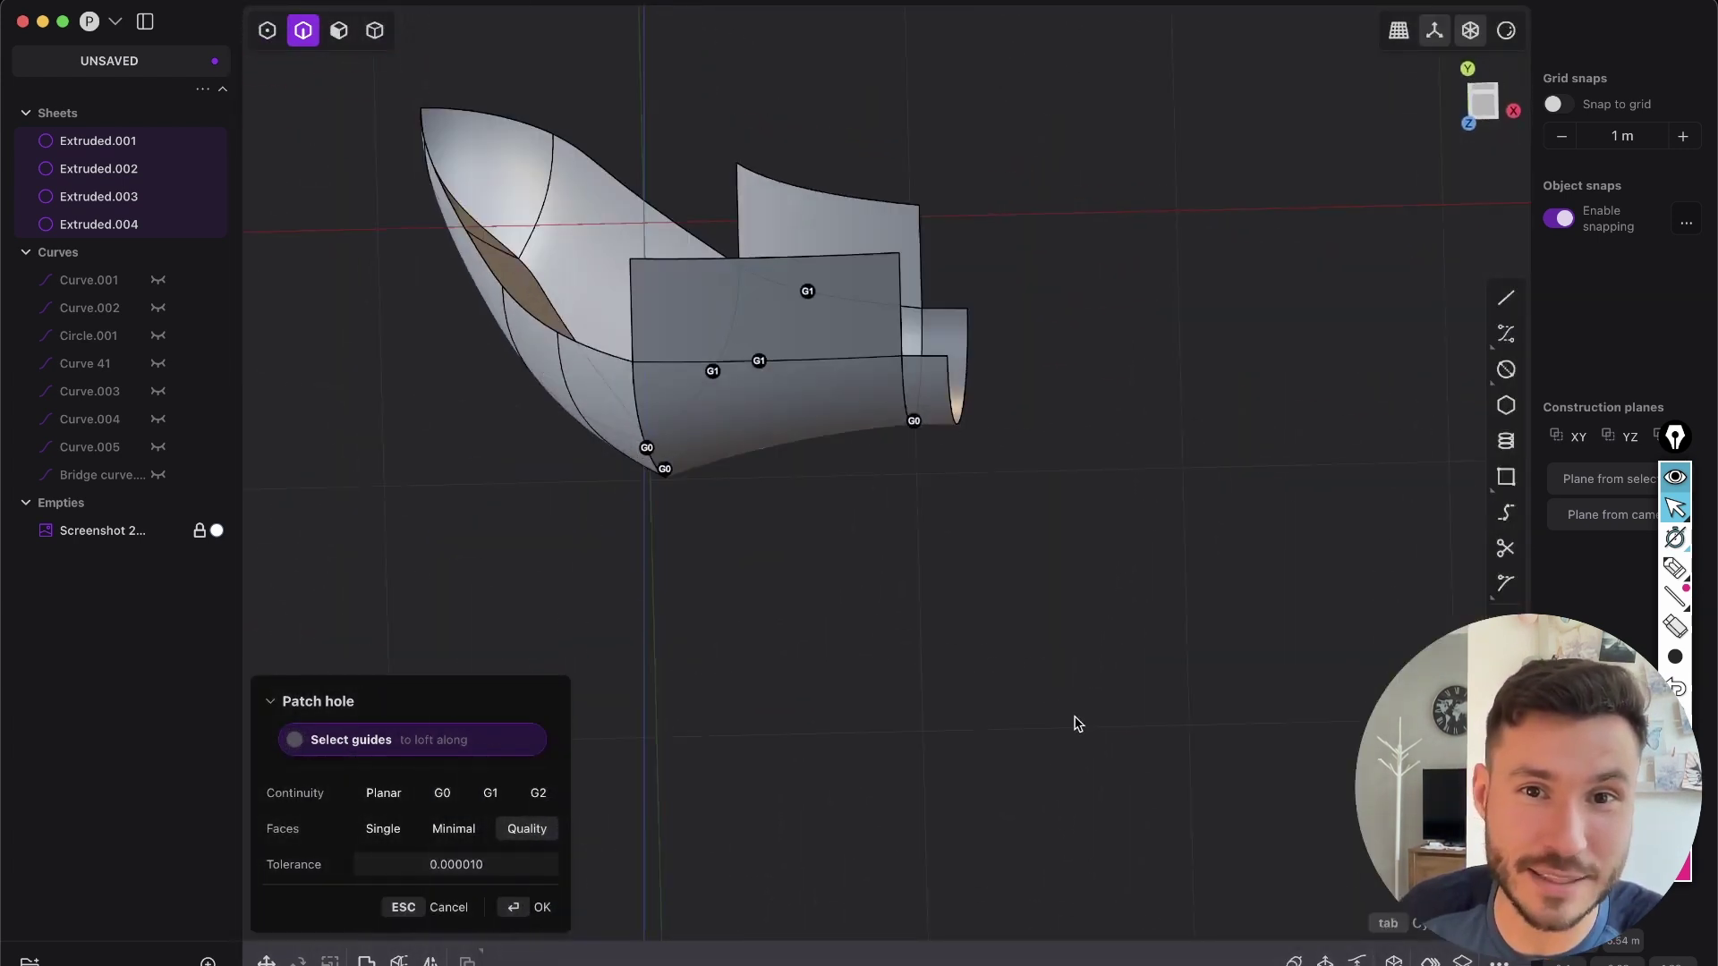
middle_click_drag(851, 372, 565, 688)
left_click(535, 917)
- Check the patched head's side contour in the top view, and undo the patch
middle_click_drag(890, 693, 1461, 89)
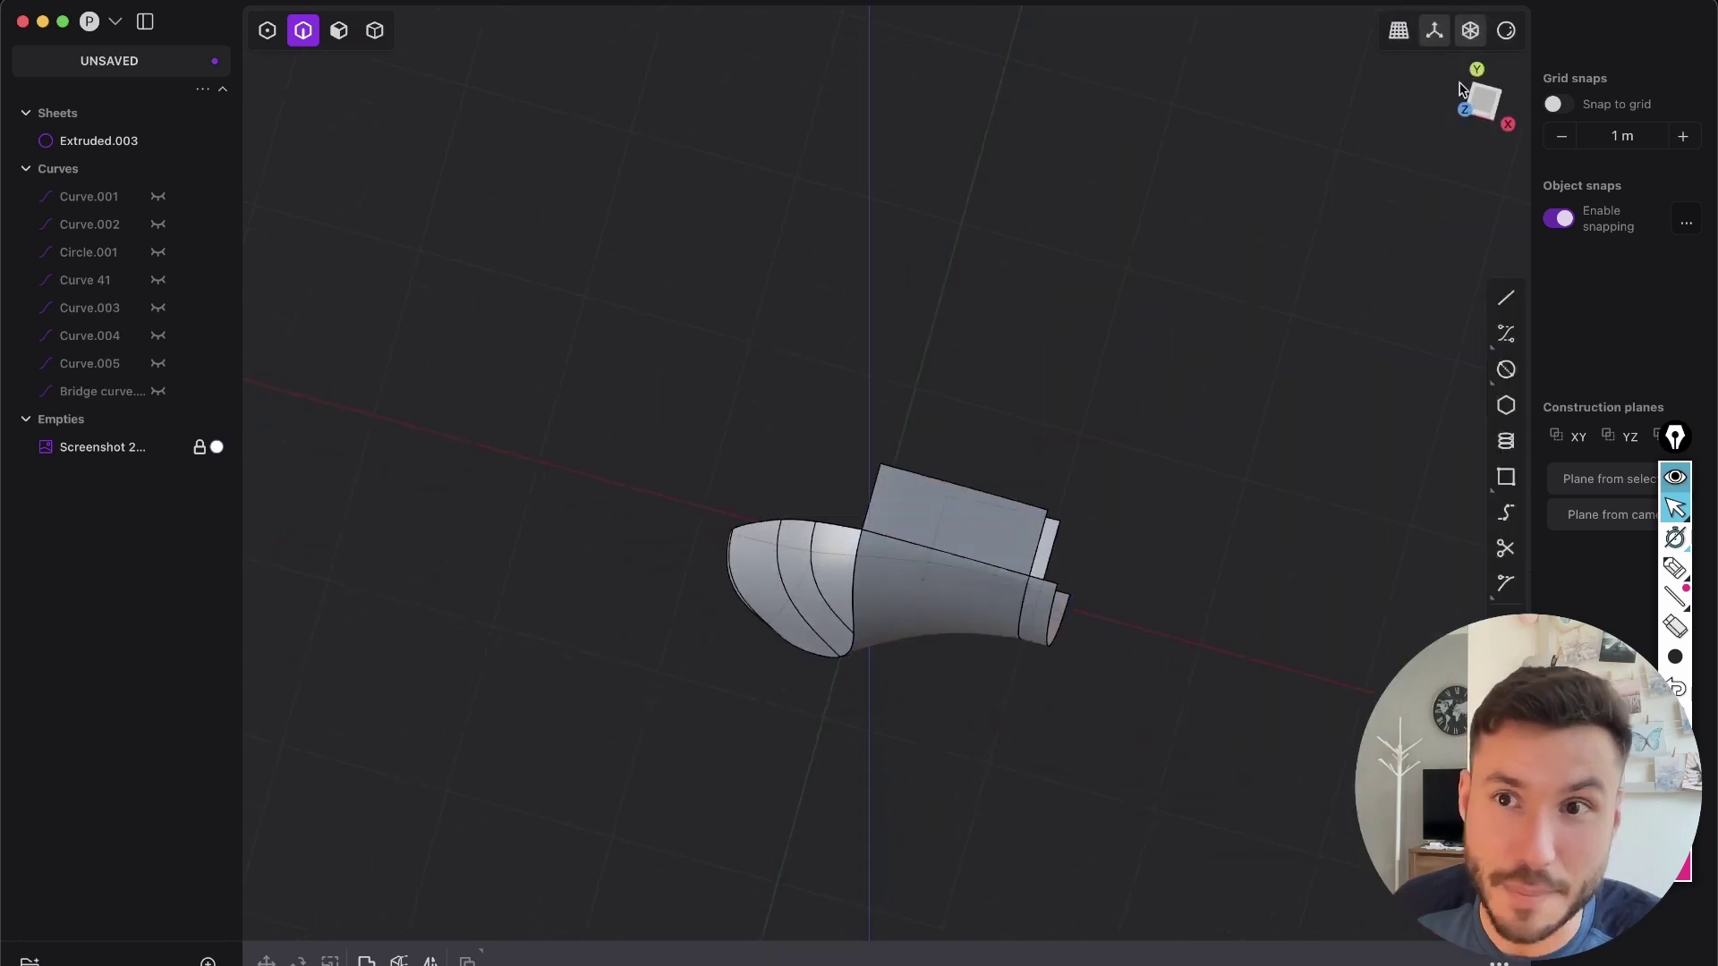
left_click(1485, 95)
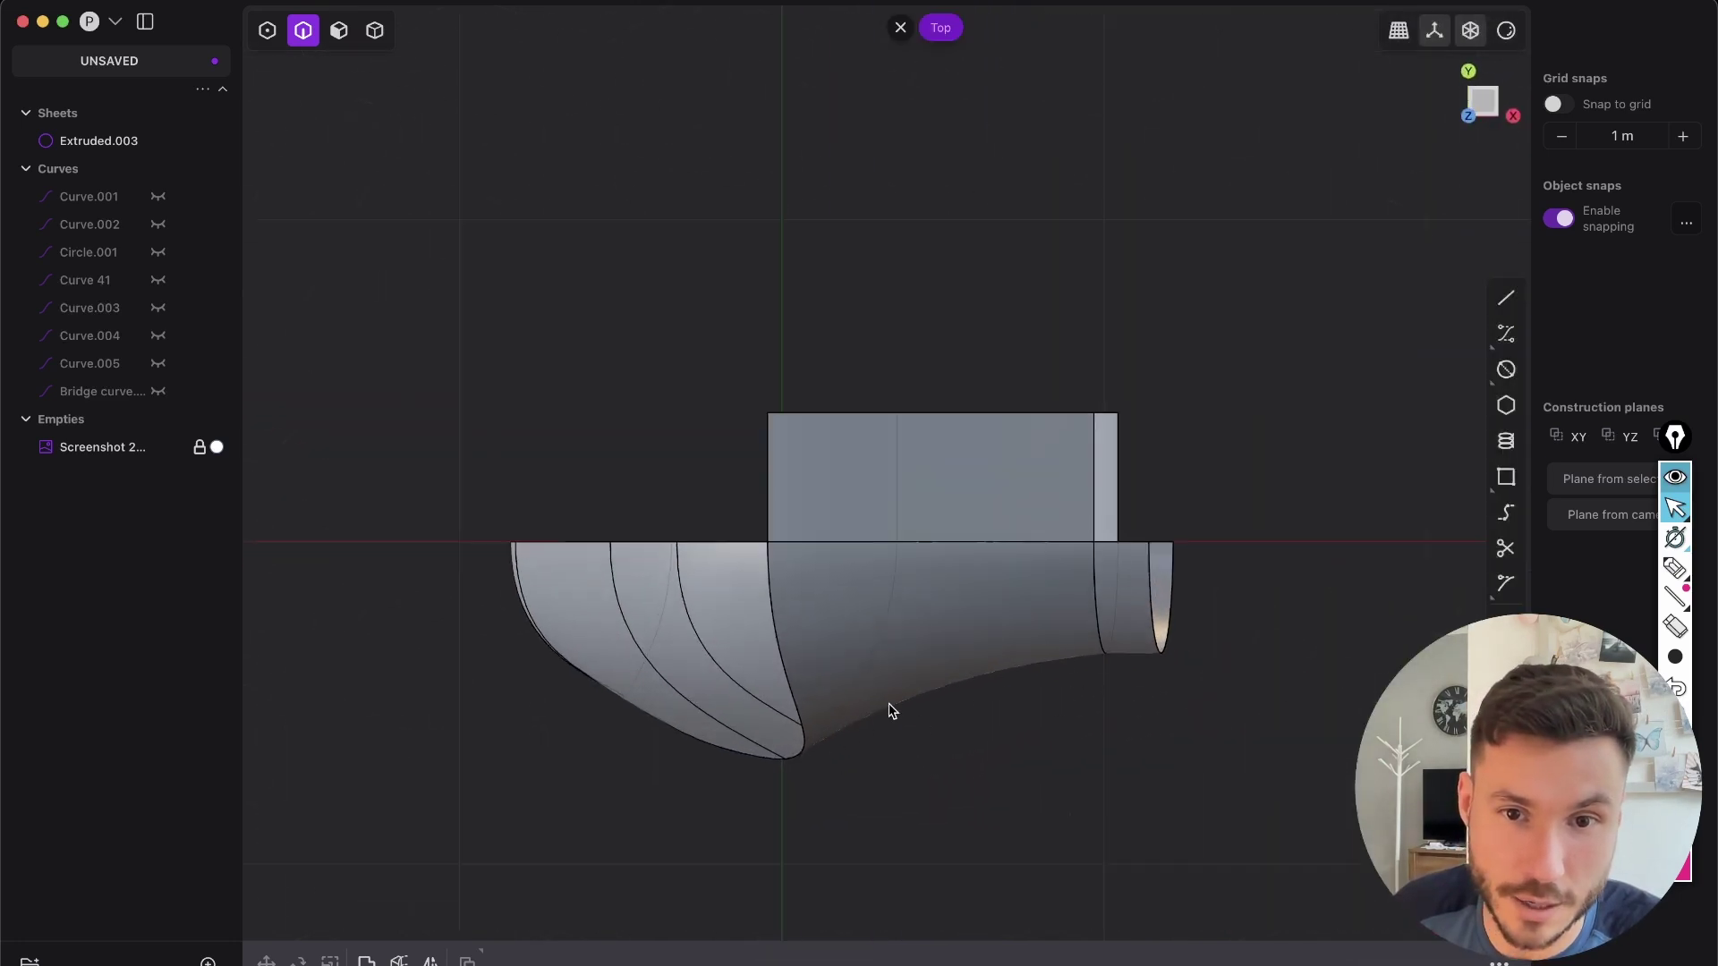
middle_click_drag(1133, 633, 1029, 474)
key("super+z")
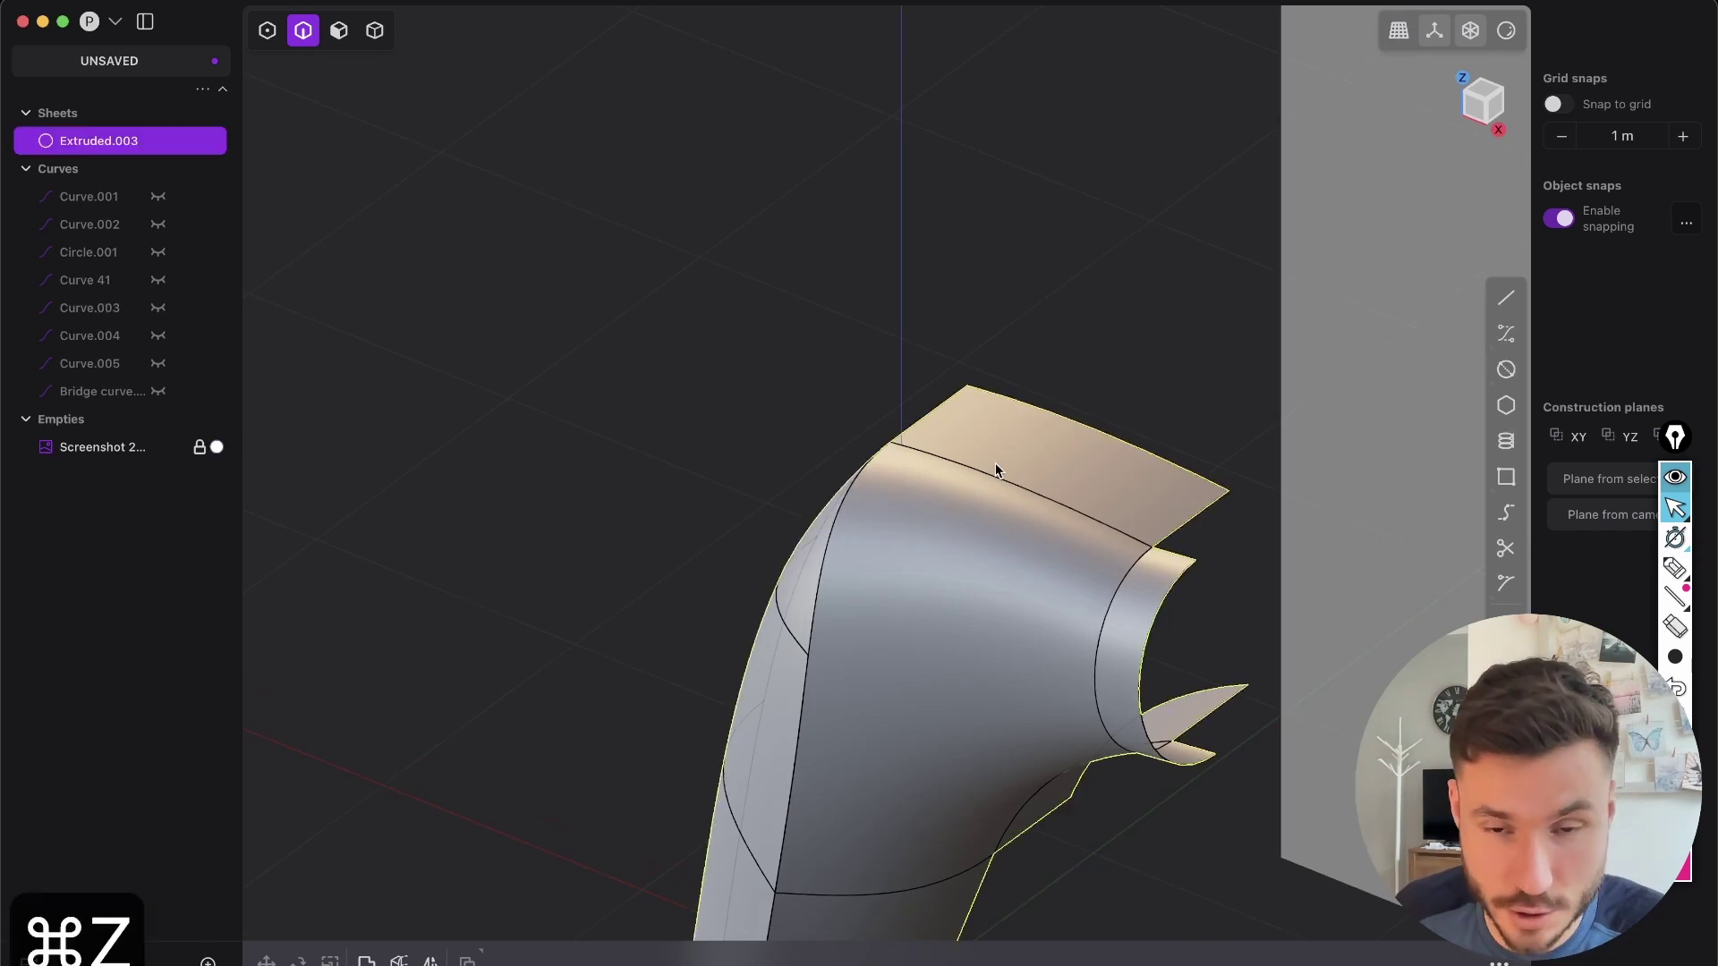
key("super+z")
middle_click_drag(789, 646, 943, 441)
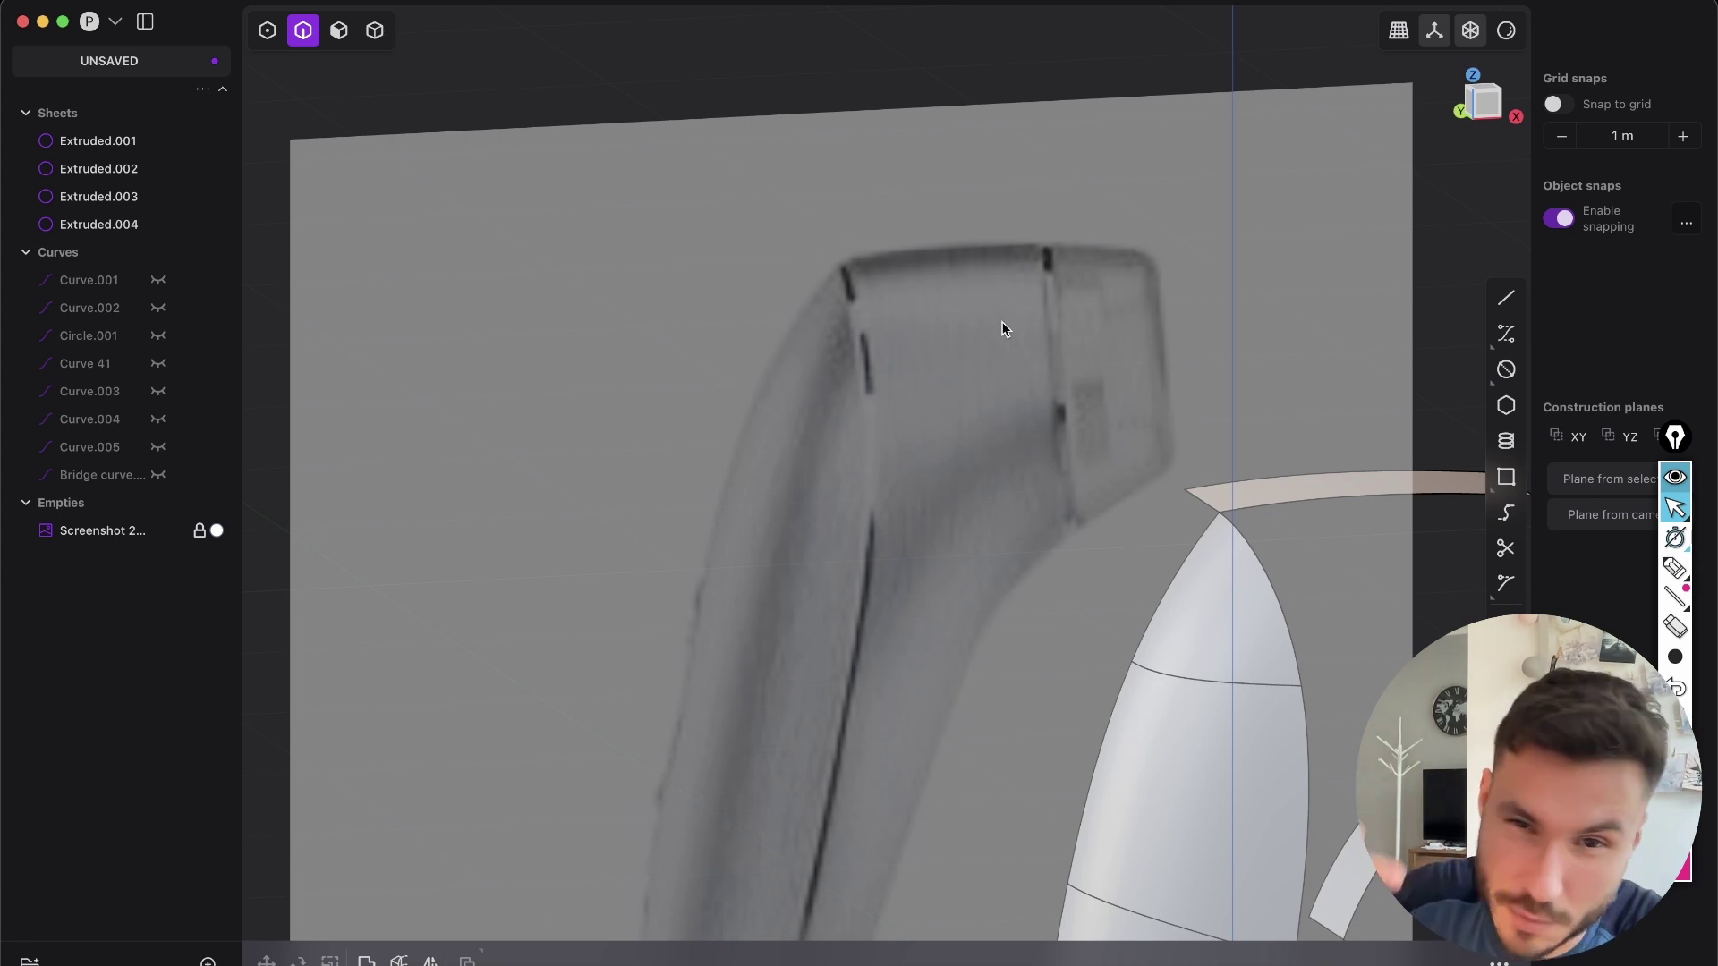
middle_click_drag(1263, 682, 619, 569, "shift")
right_click_drag(619, 577, 701, 459)
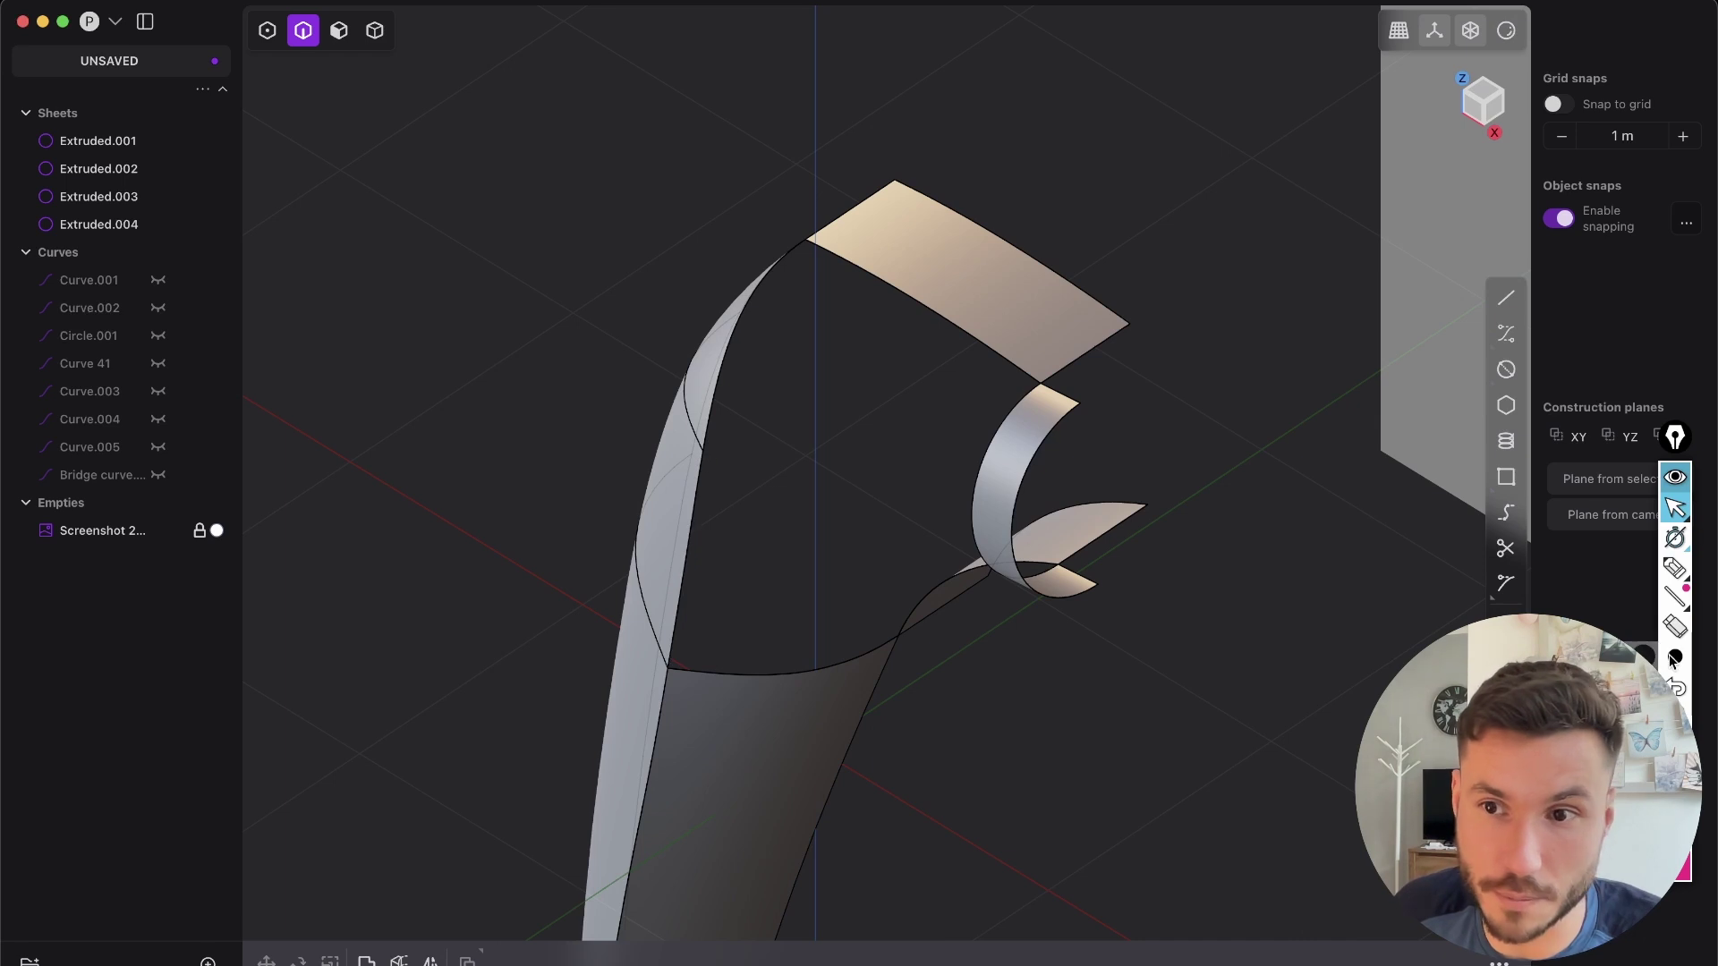
left_click(1675, 566)
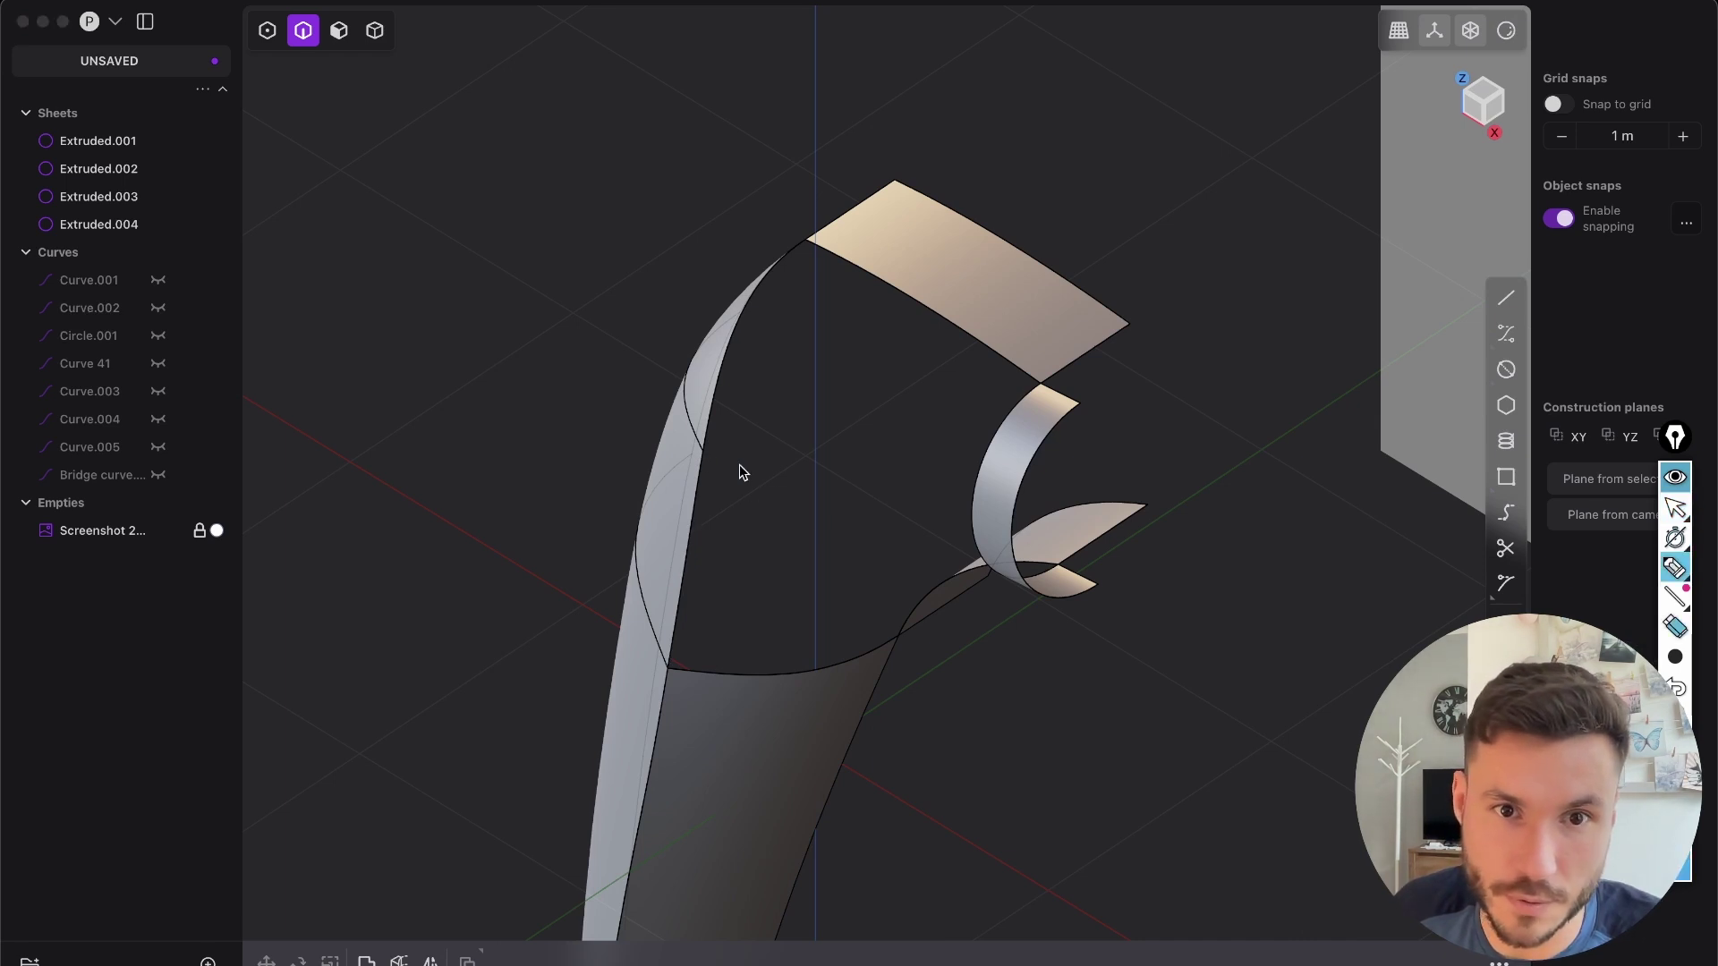
left_click_drag(707, 453, 960, 499)
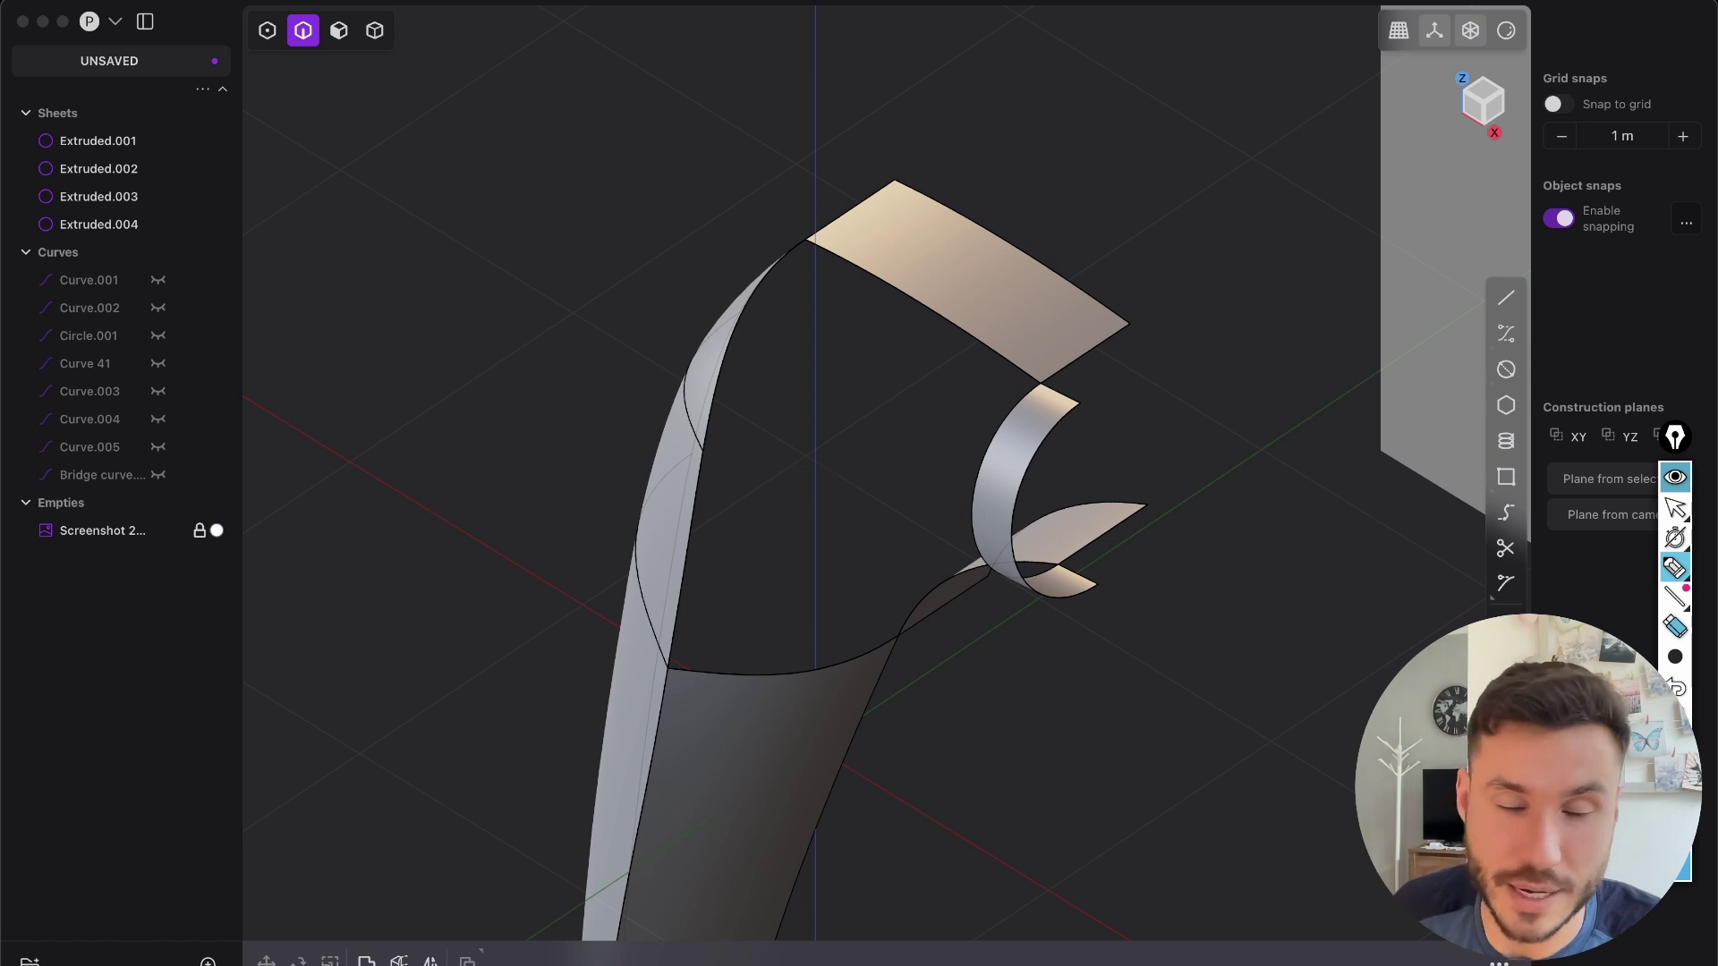
left_click(1676, 508)
mouse_move(1003, 569)
middle_mouse_down()
mouse_move(976, 370)
mouse_move(952, 378)
mouse_move(996, 431)
mouse_move(993, 475)
middle_mouse_up()
key("3")
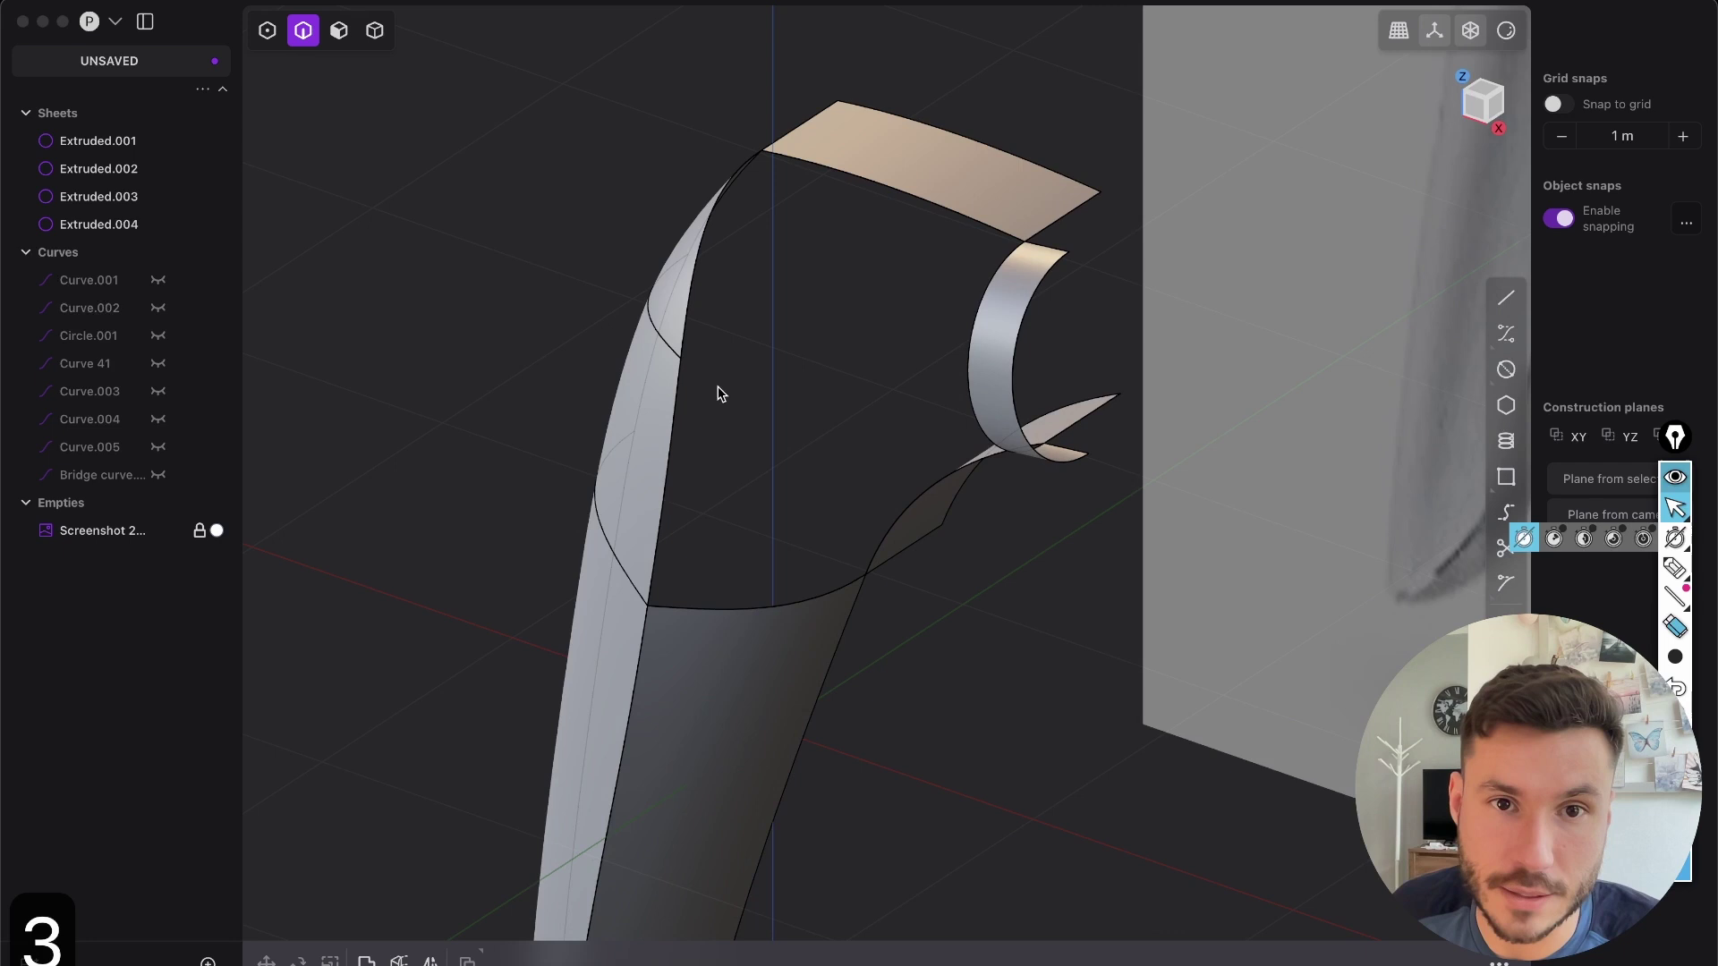
- Draw a straight reference line across the head opening from the back shell's upper seam corner to the arc strip
left_click(1507, 298)
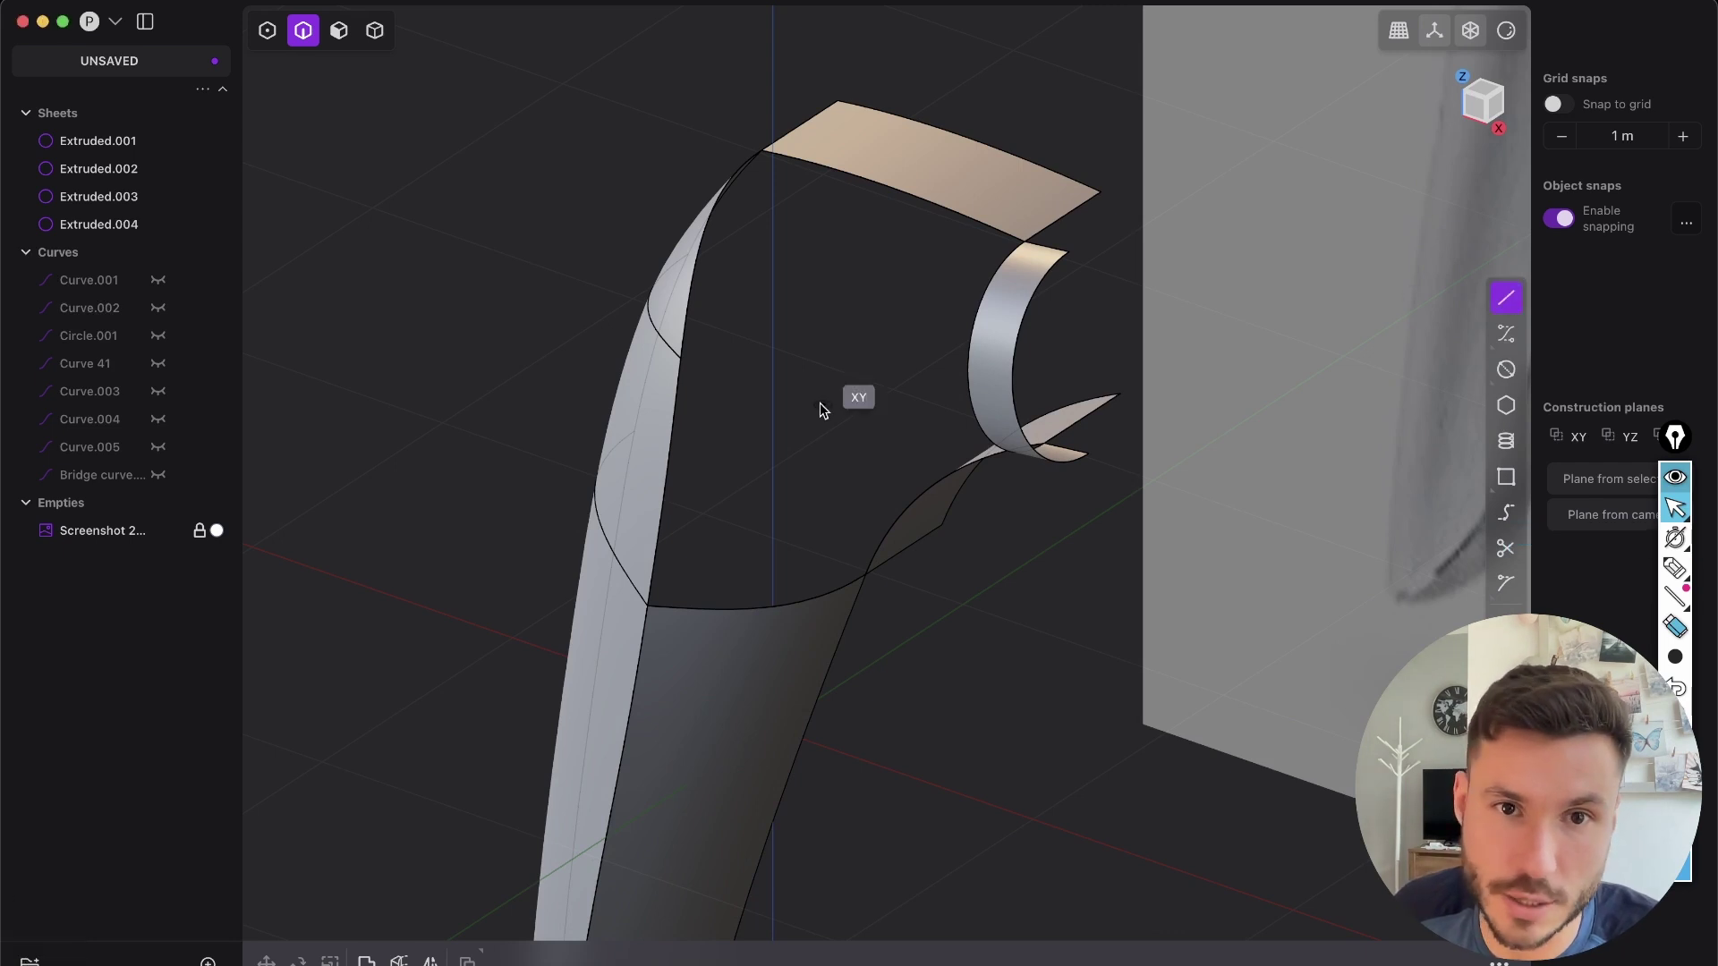
middle_click_drag(684, 367, 671, 349)
left_click(684, 355)
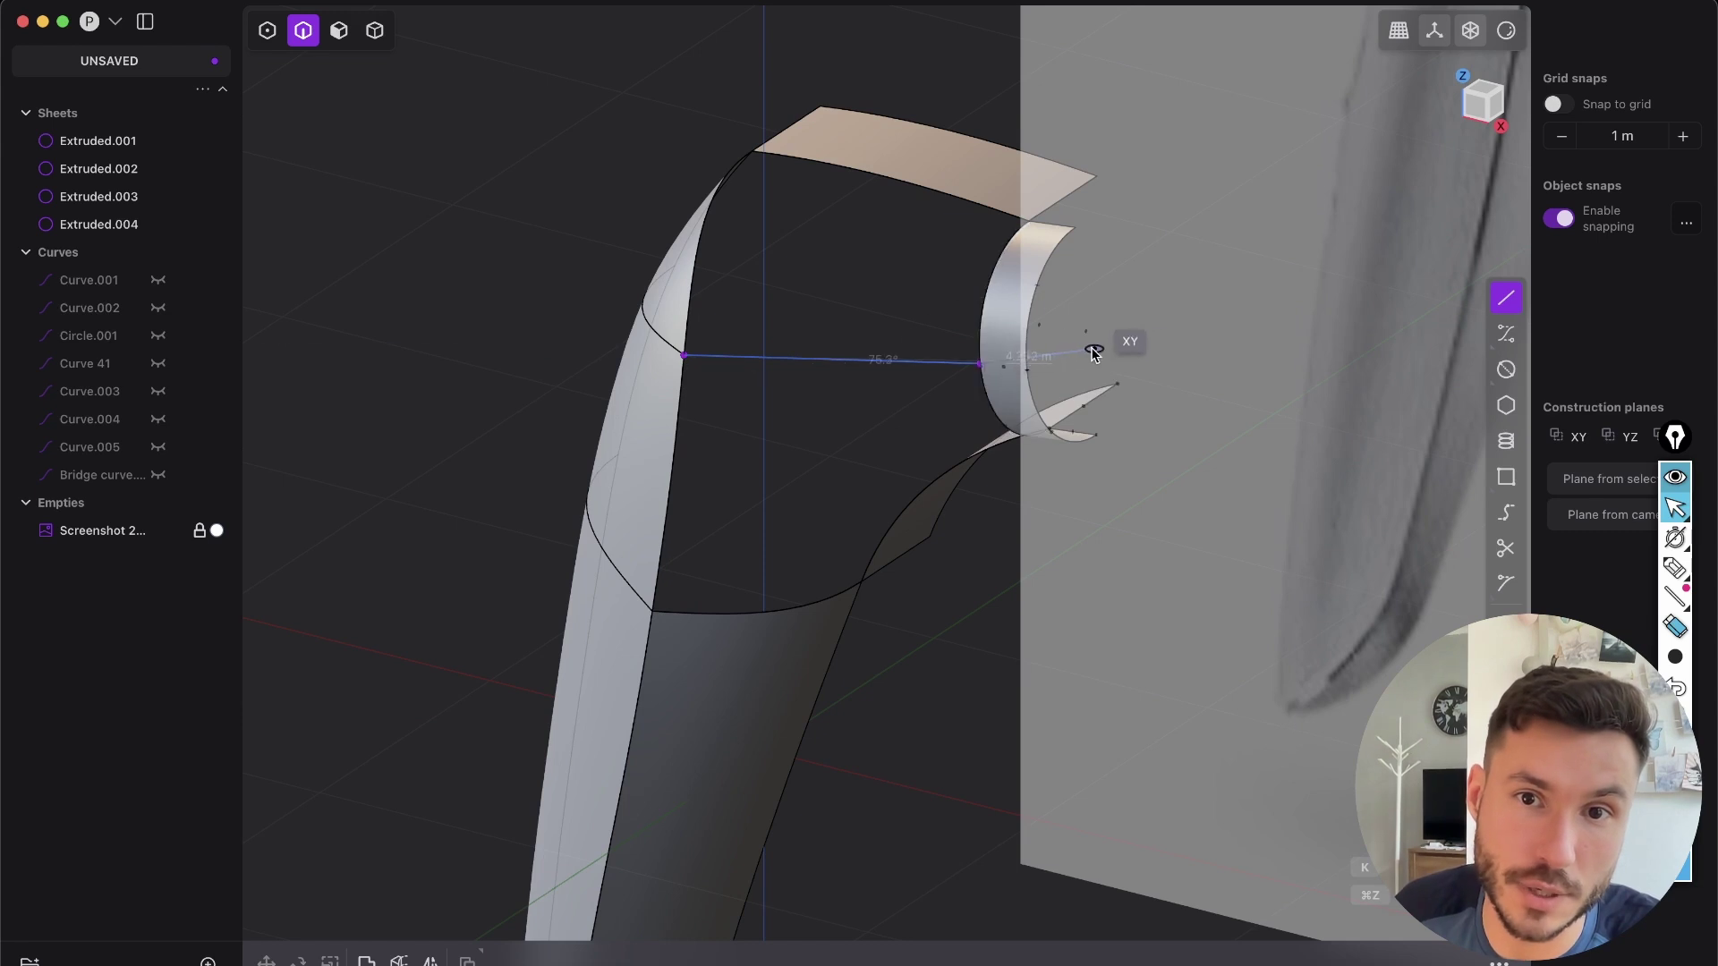
left_click(1076, 365)
- Patch the head opening using the edges of the helper strips, back shell, grip and arc strip
middle_click_drag(1078, 357, 551, 488)
key("2")
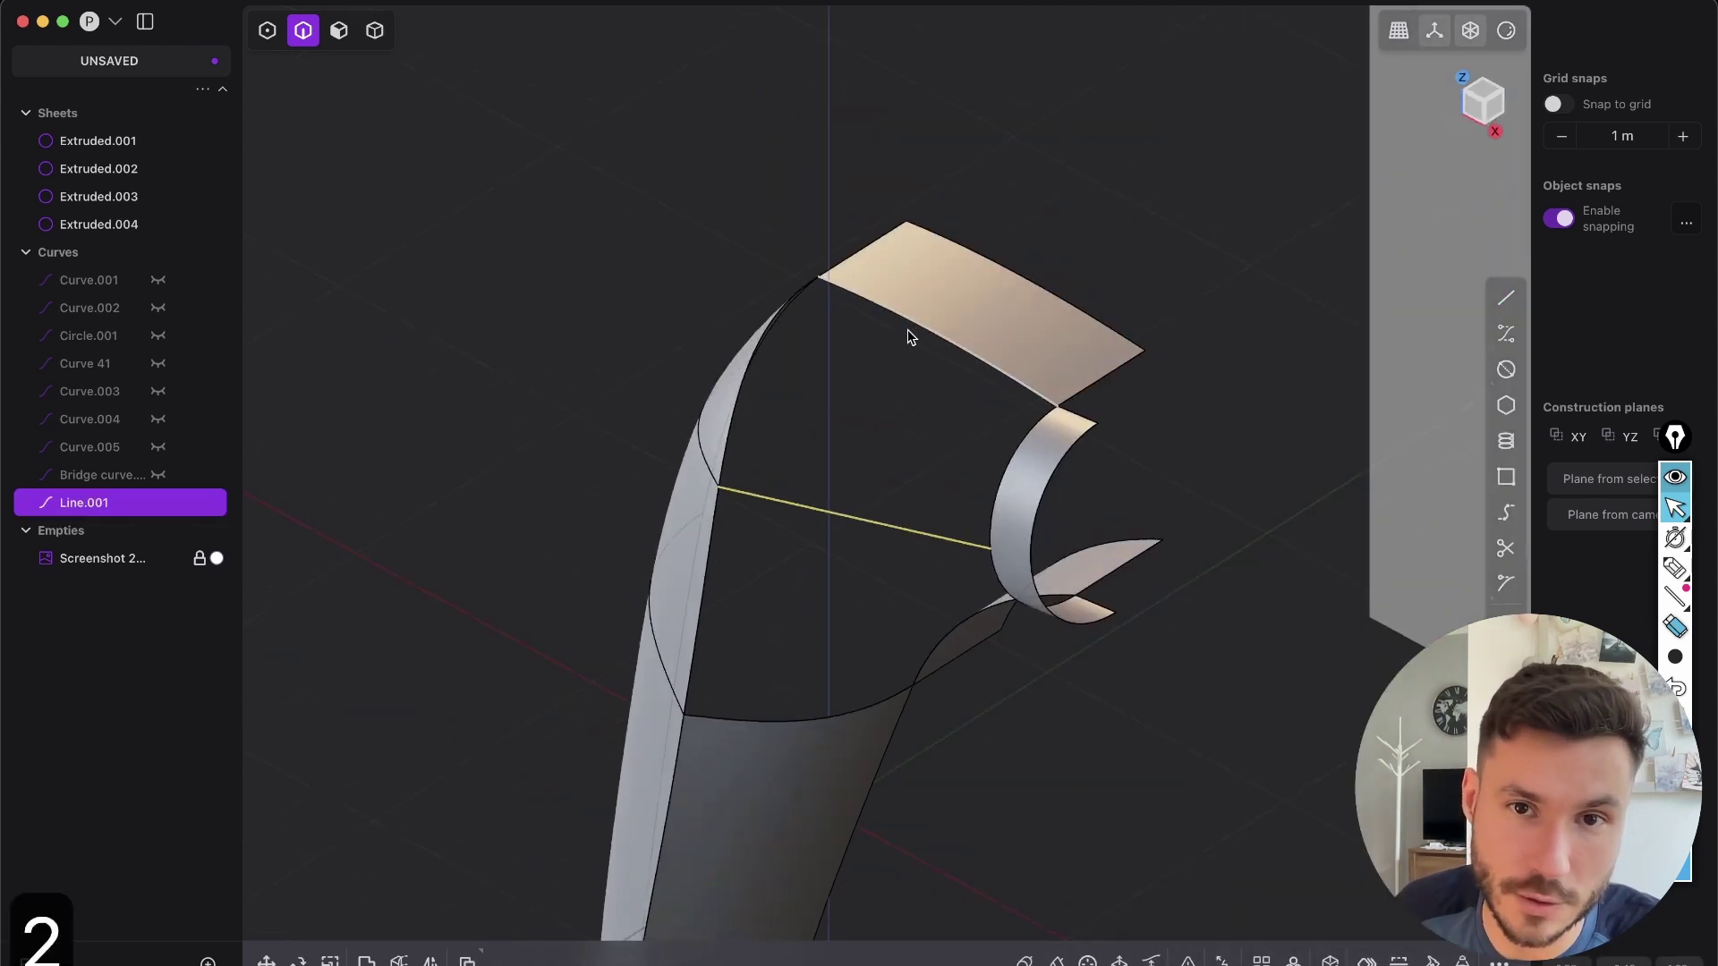
left_click(908, 329)
middle_click_drag(721, 452, 736, 414)
left_click(734, 414, "shift")
middle_click_drag(750, 608, 716, 574)
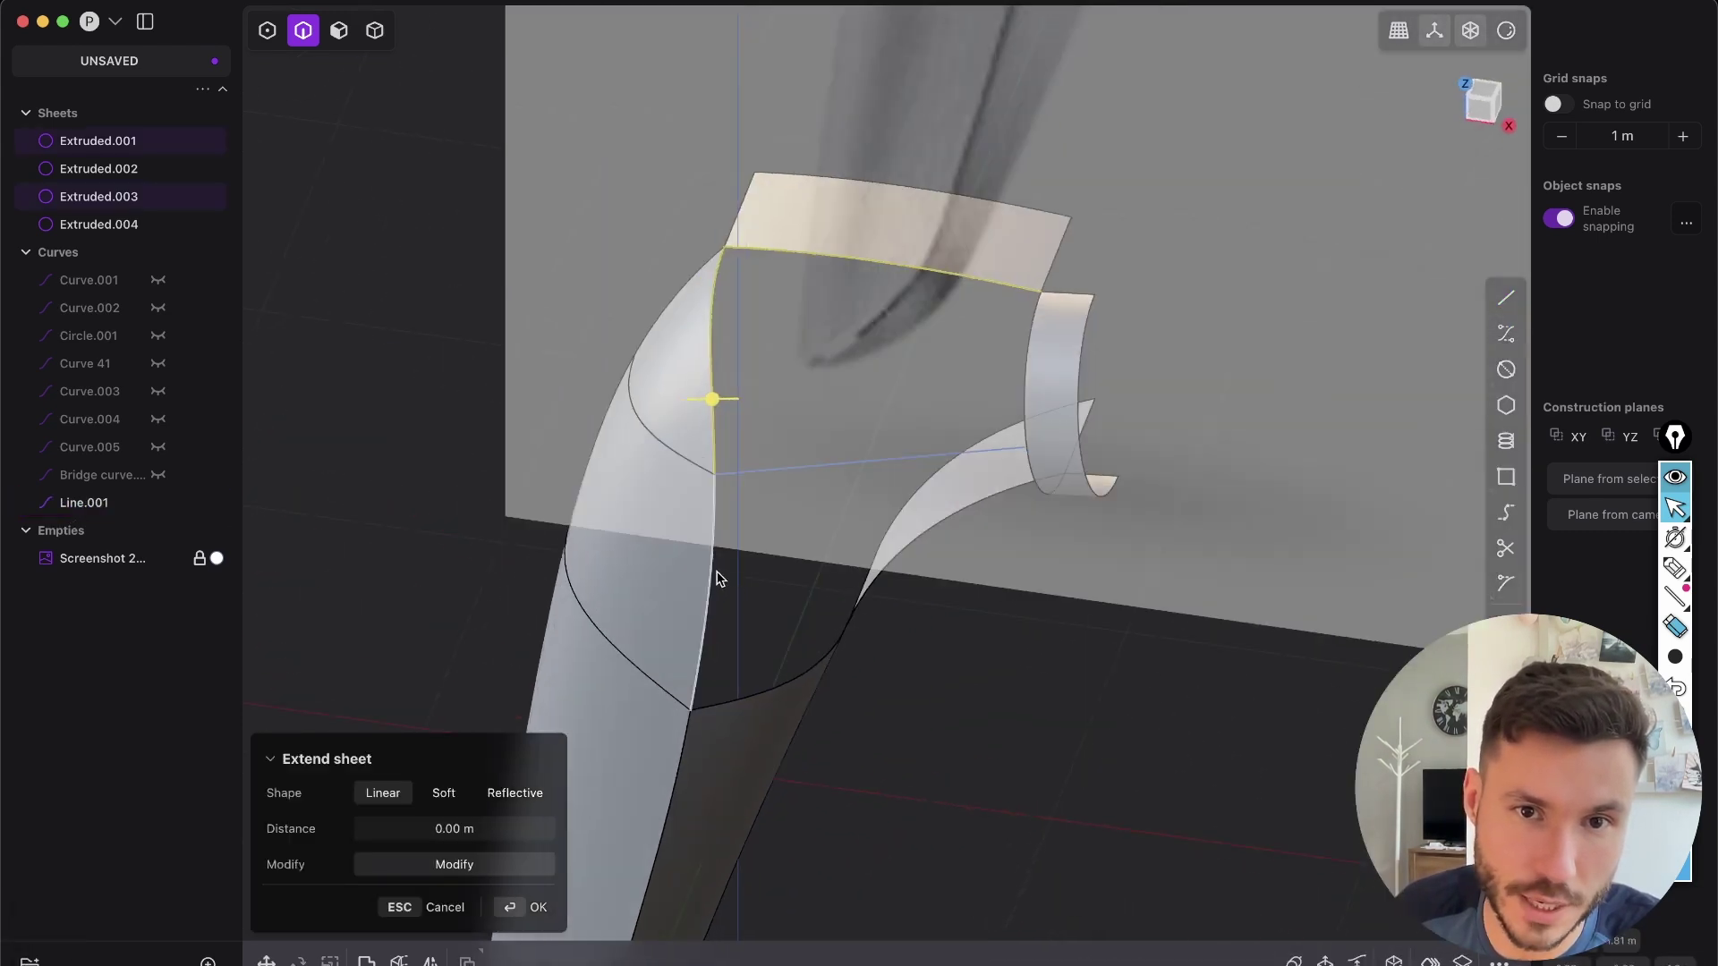
middle_click_drag(766, 690, 825, 689)
left_click(825, 689)
left_click(854, 484)
key("shift+3")
middle_click_drag(892, 595, 1037, 541, "shift")
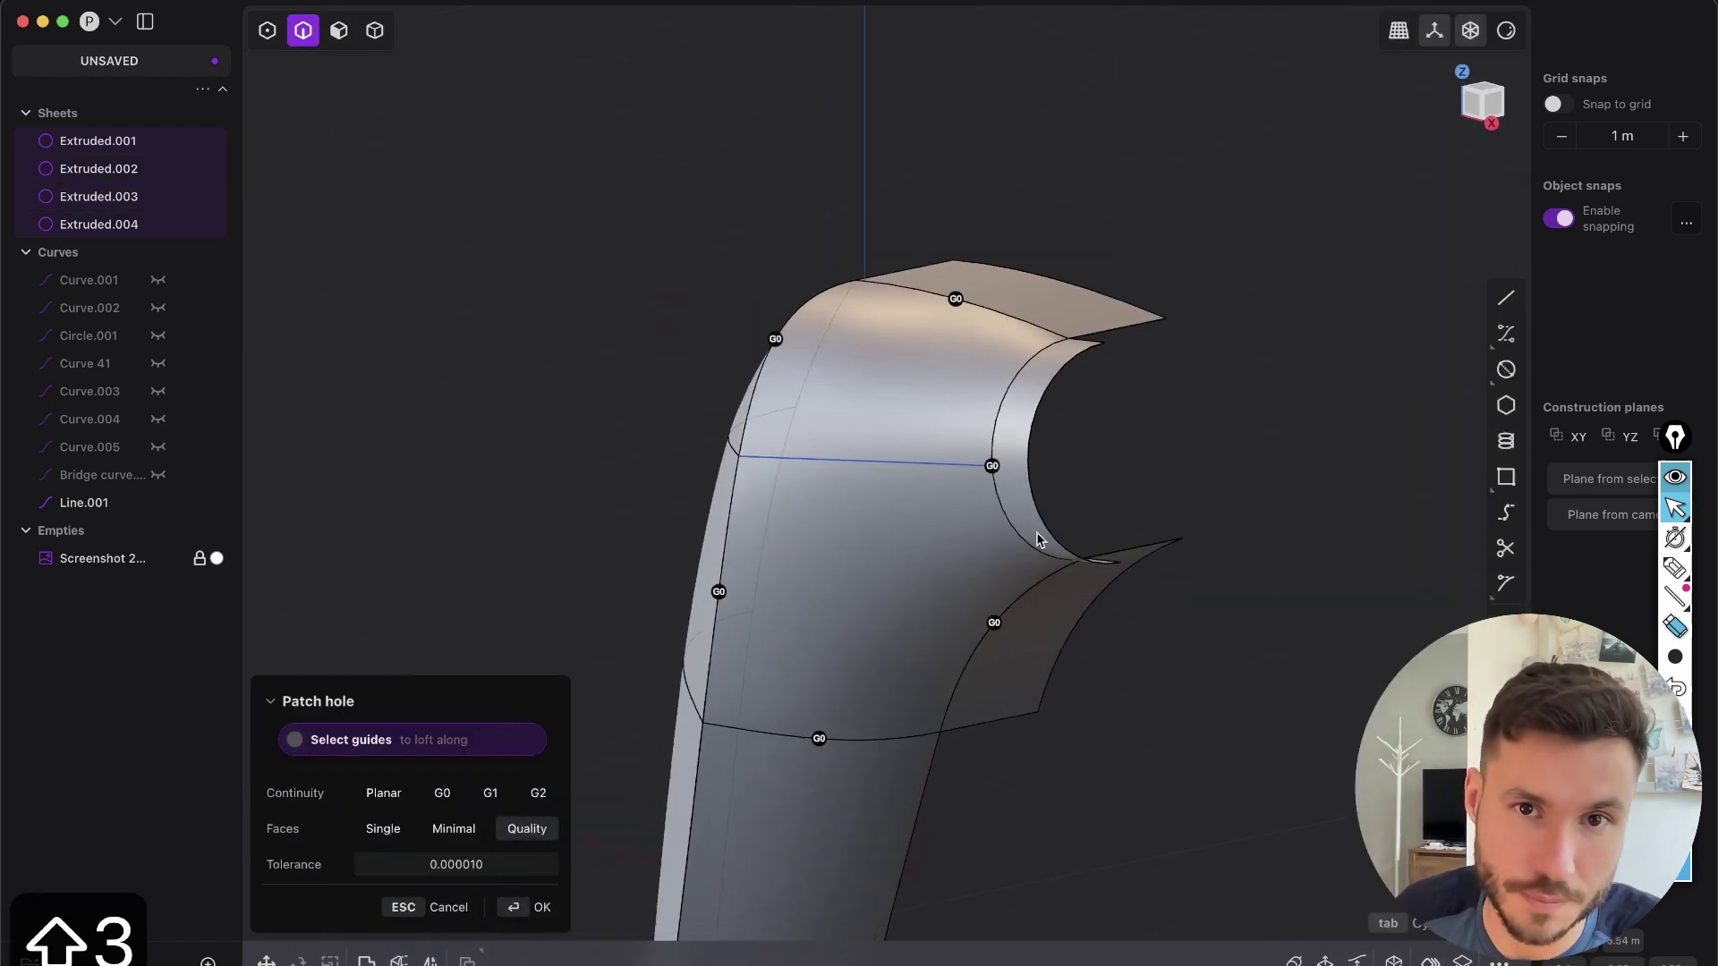
- Set G1 continuity for the new patch at the upper strip, the lower strip and the grip's upper edge
left_click(956, 300)
left_click(820, 739)
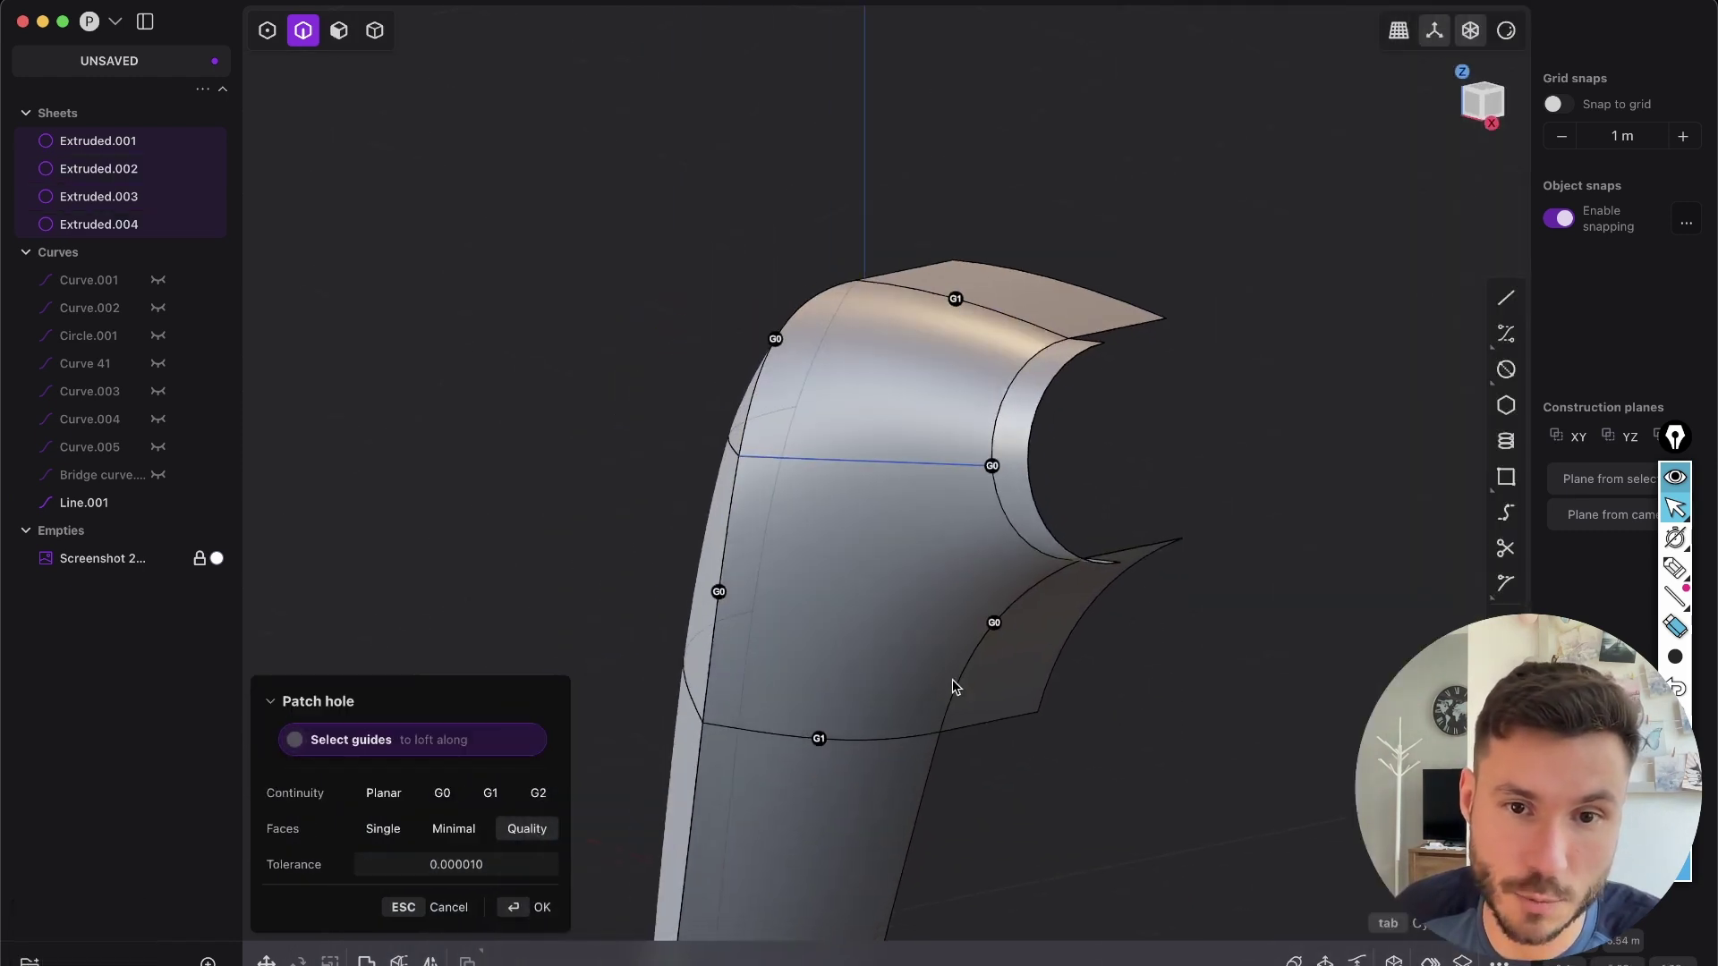
middle_click_drag(994, 624, 996, 601)
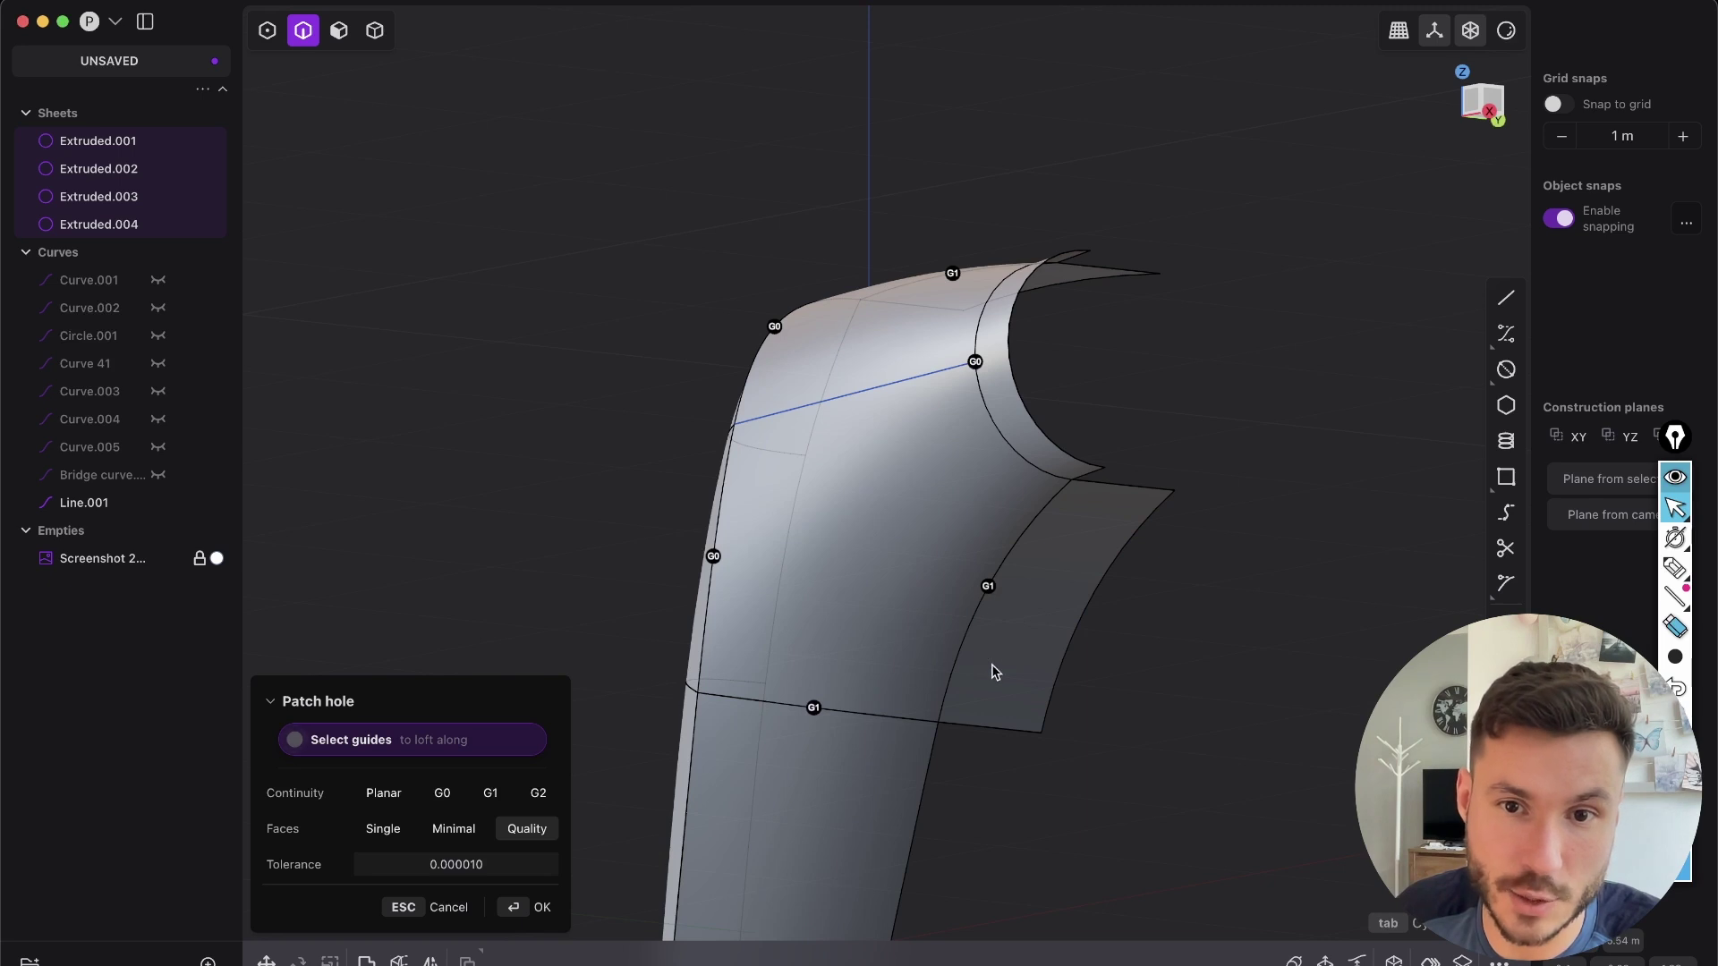
scroll(995, 671, "down", 3)
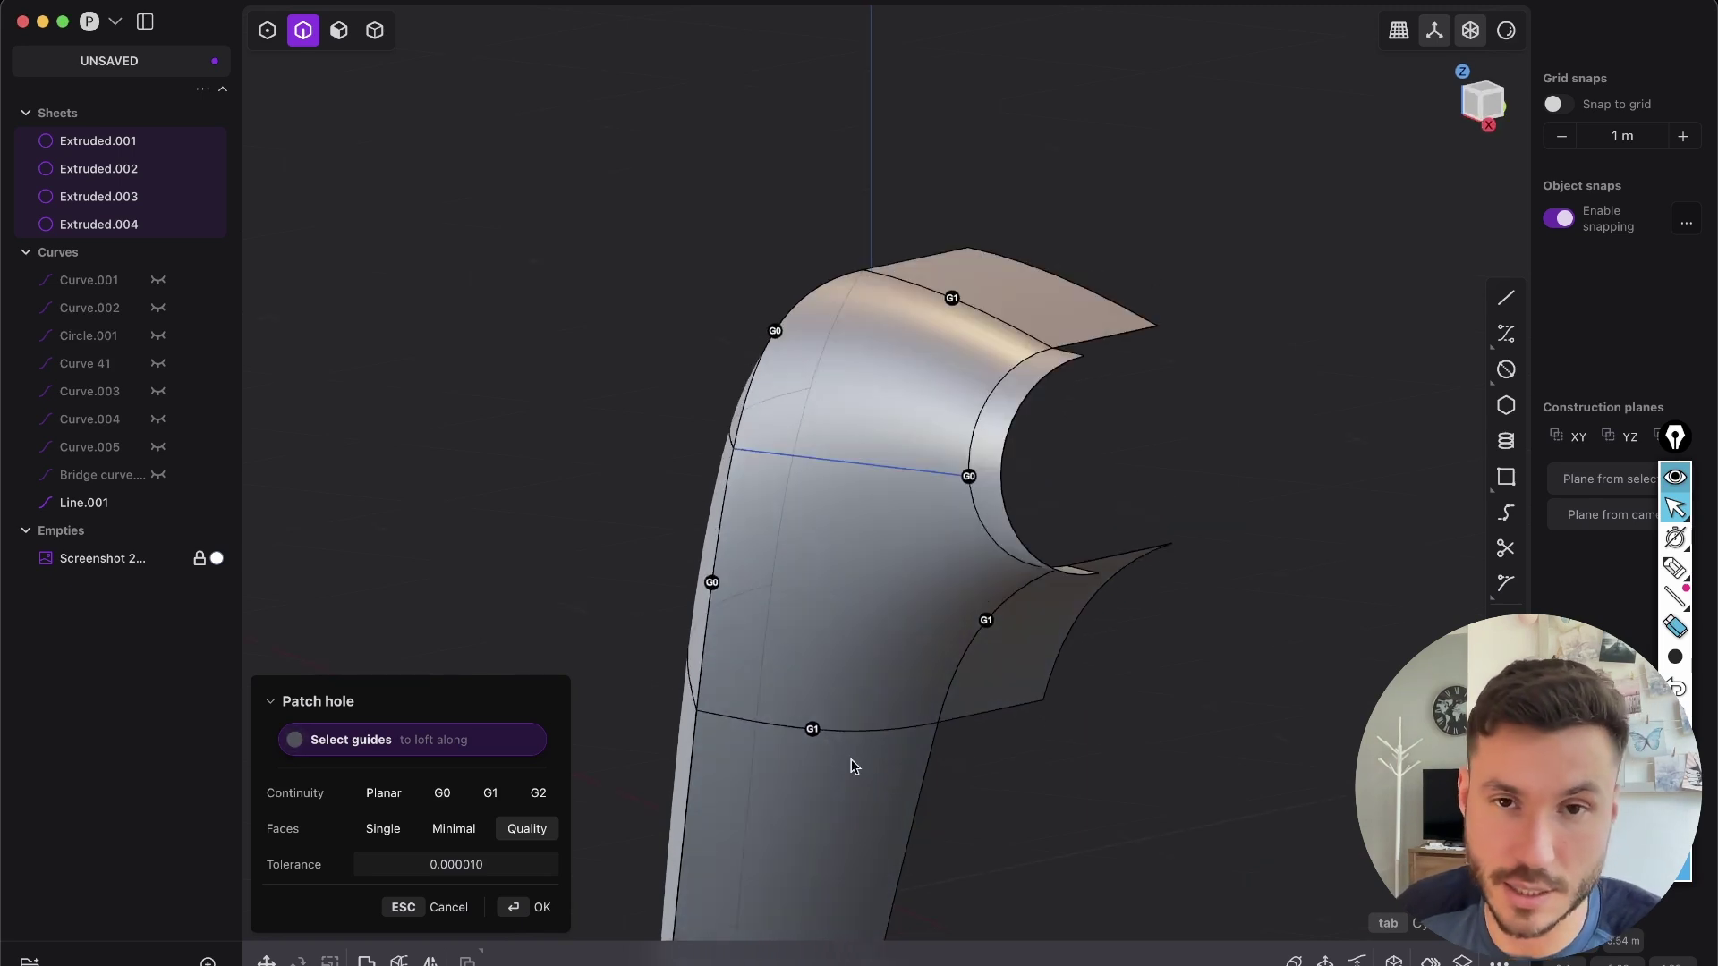
- Compare the patch's side curvature with the straight reference line in the top view, and apply the patch
middle_click_drag(1000, 660, 967, 904)
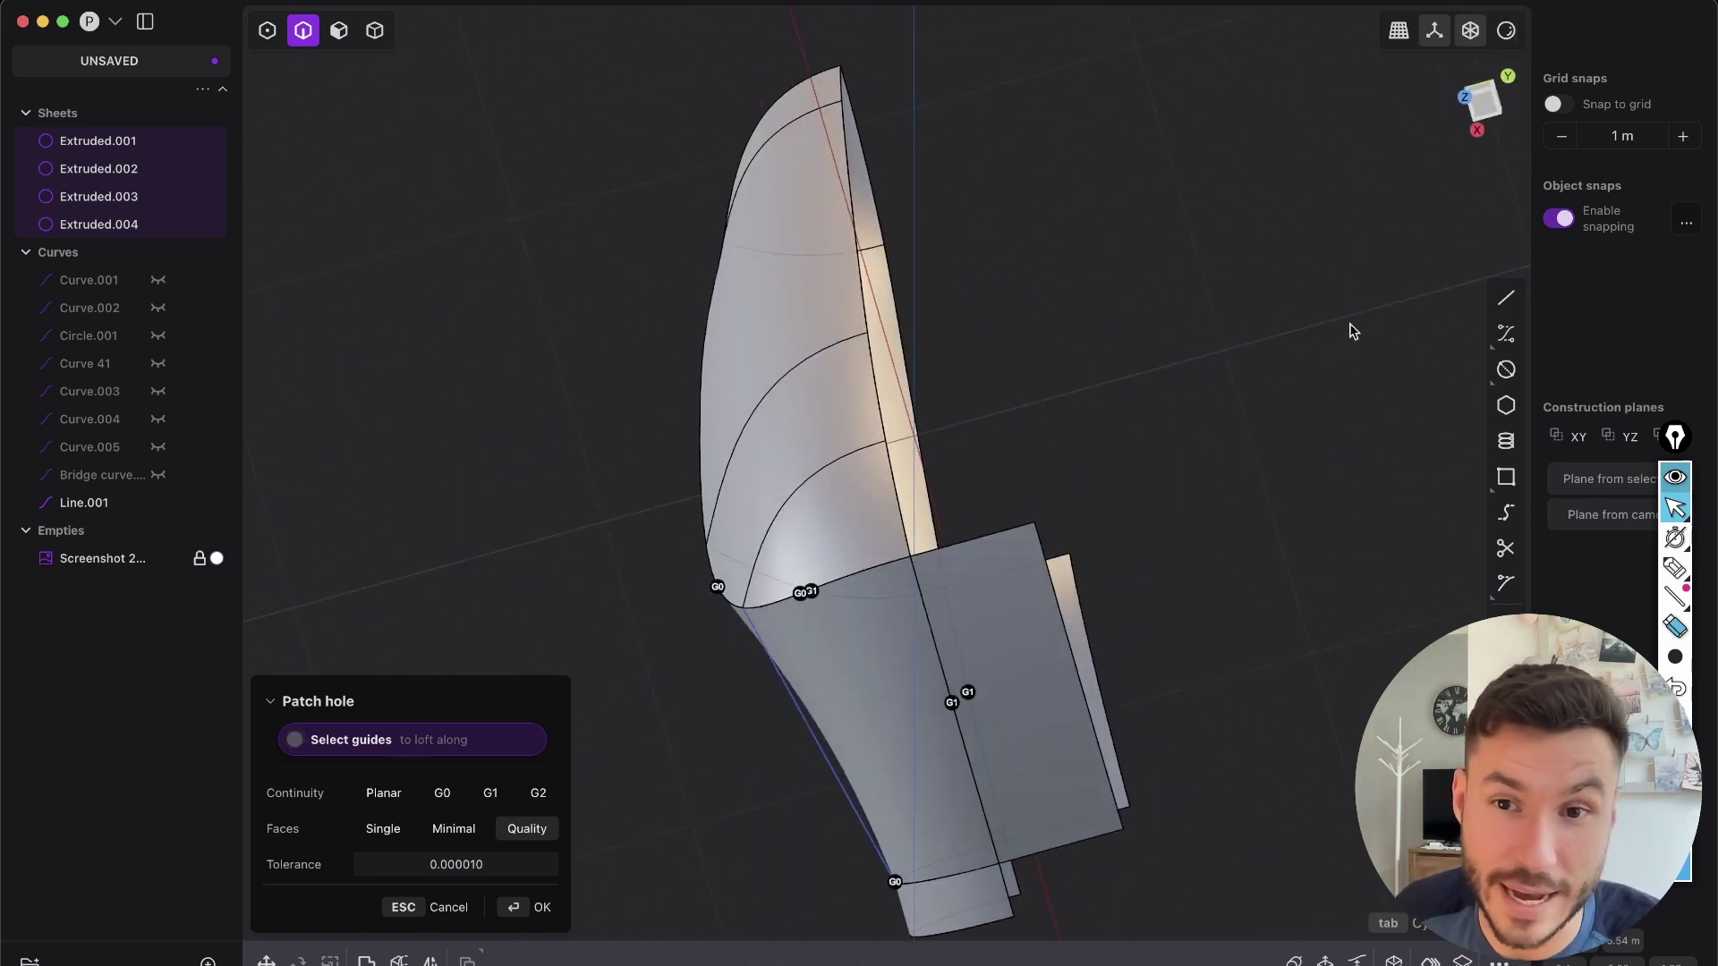
left_click(1480, 116)
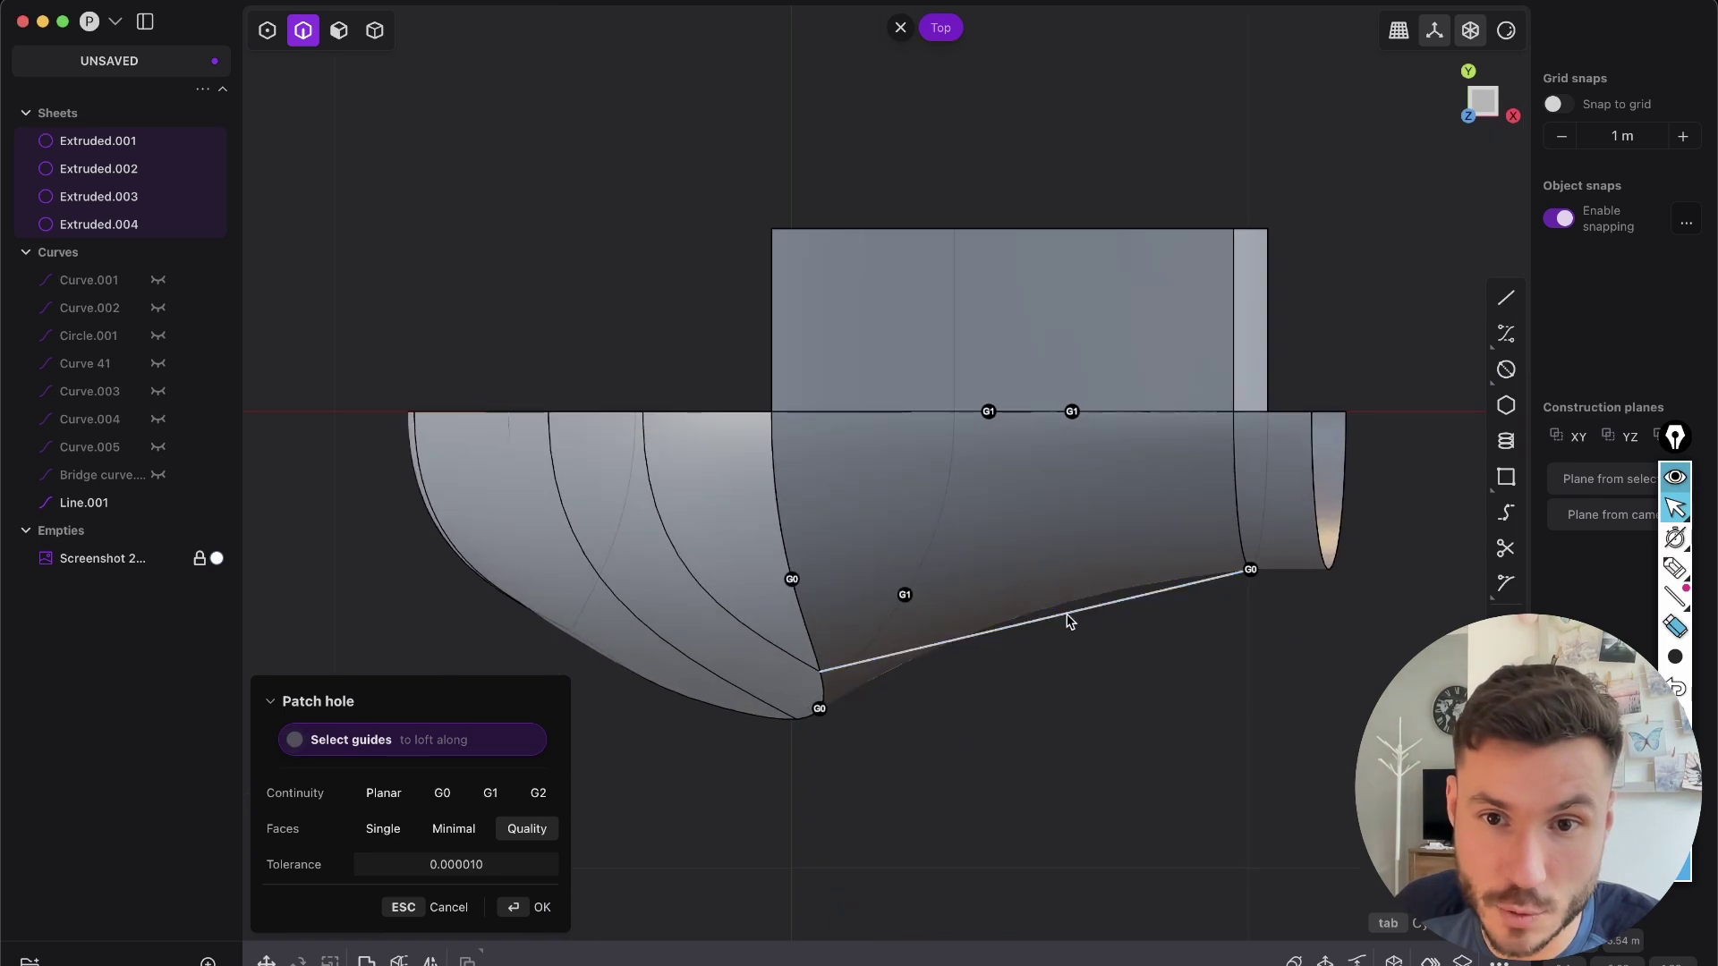
middle_click_drag(1226, 626, 1396, 340)
middle_click_drag(1324, 608, 1239, 295, "shift")
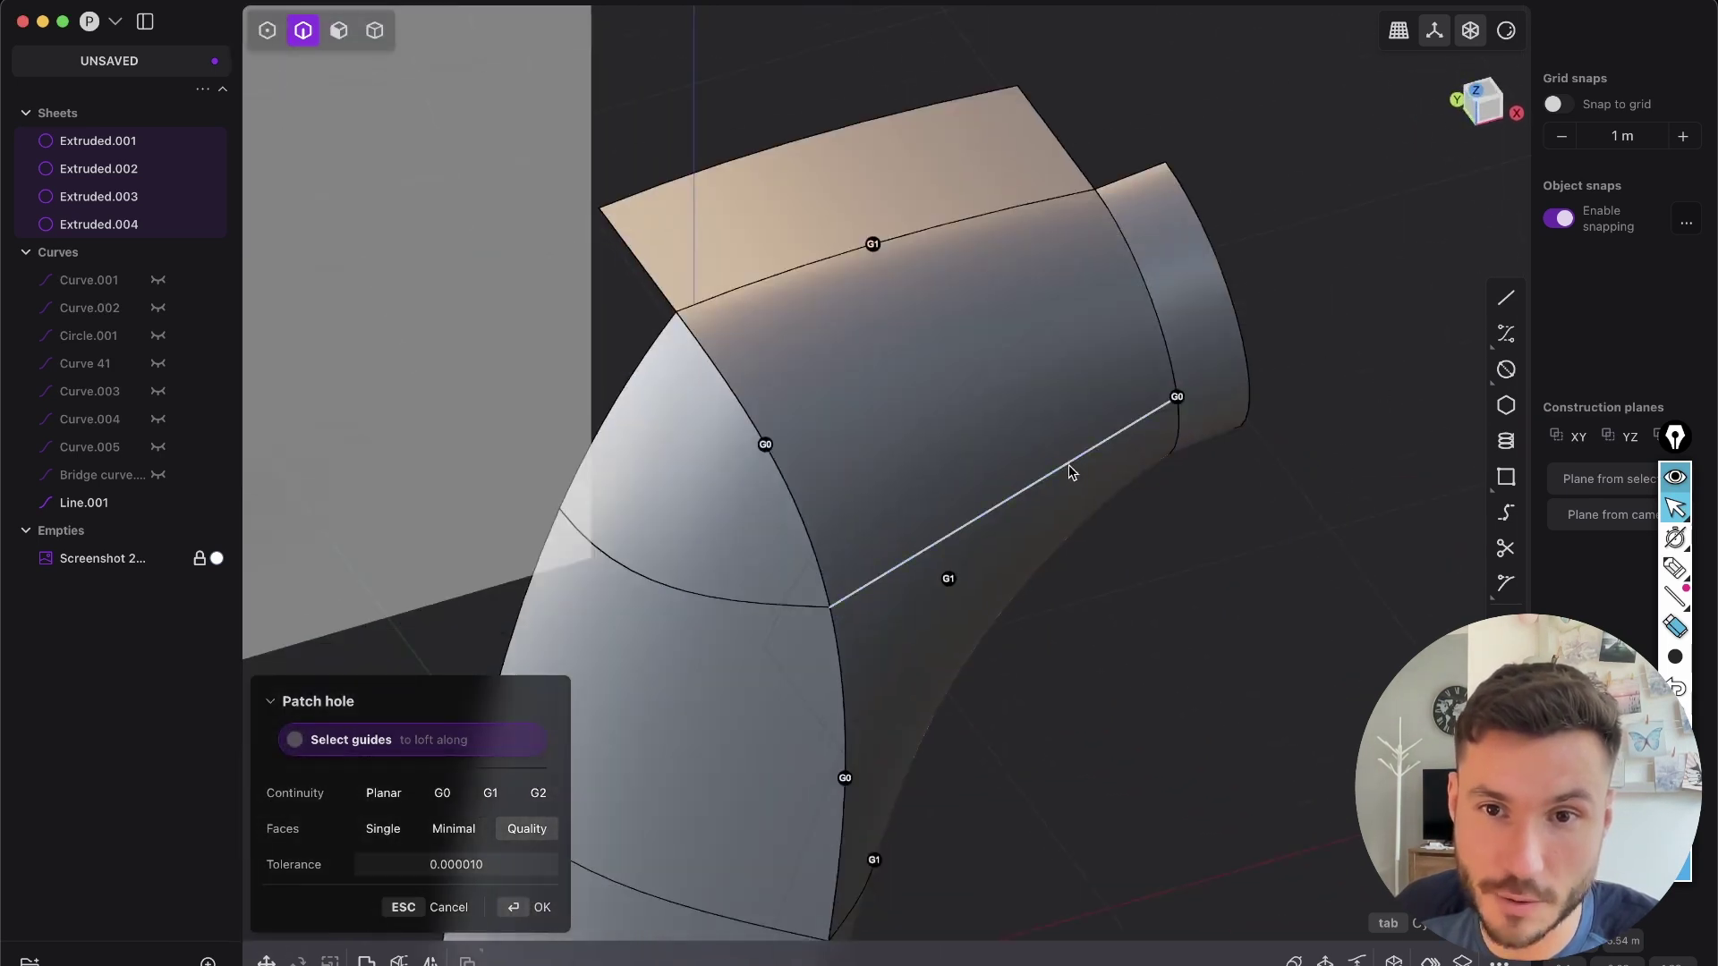
scroll(1078, 461, "down", 5)
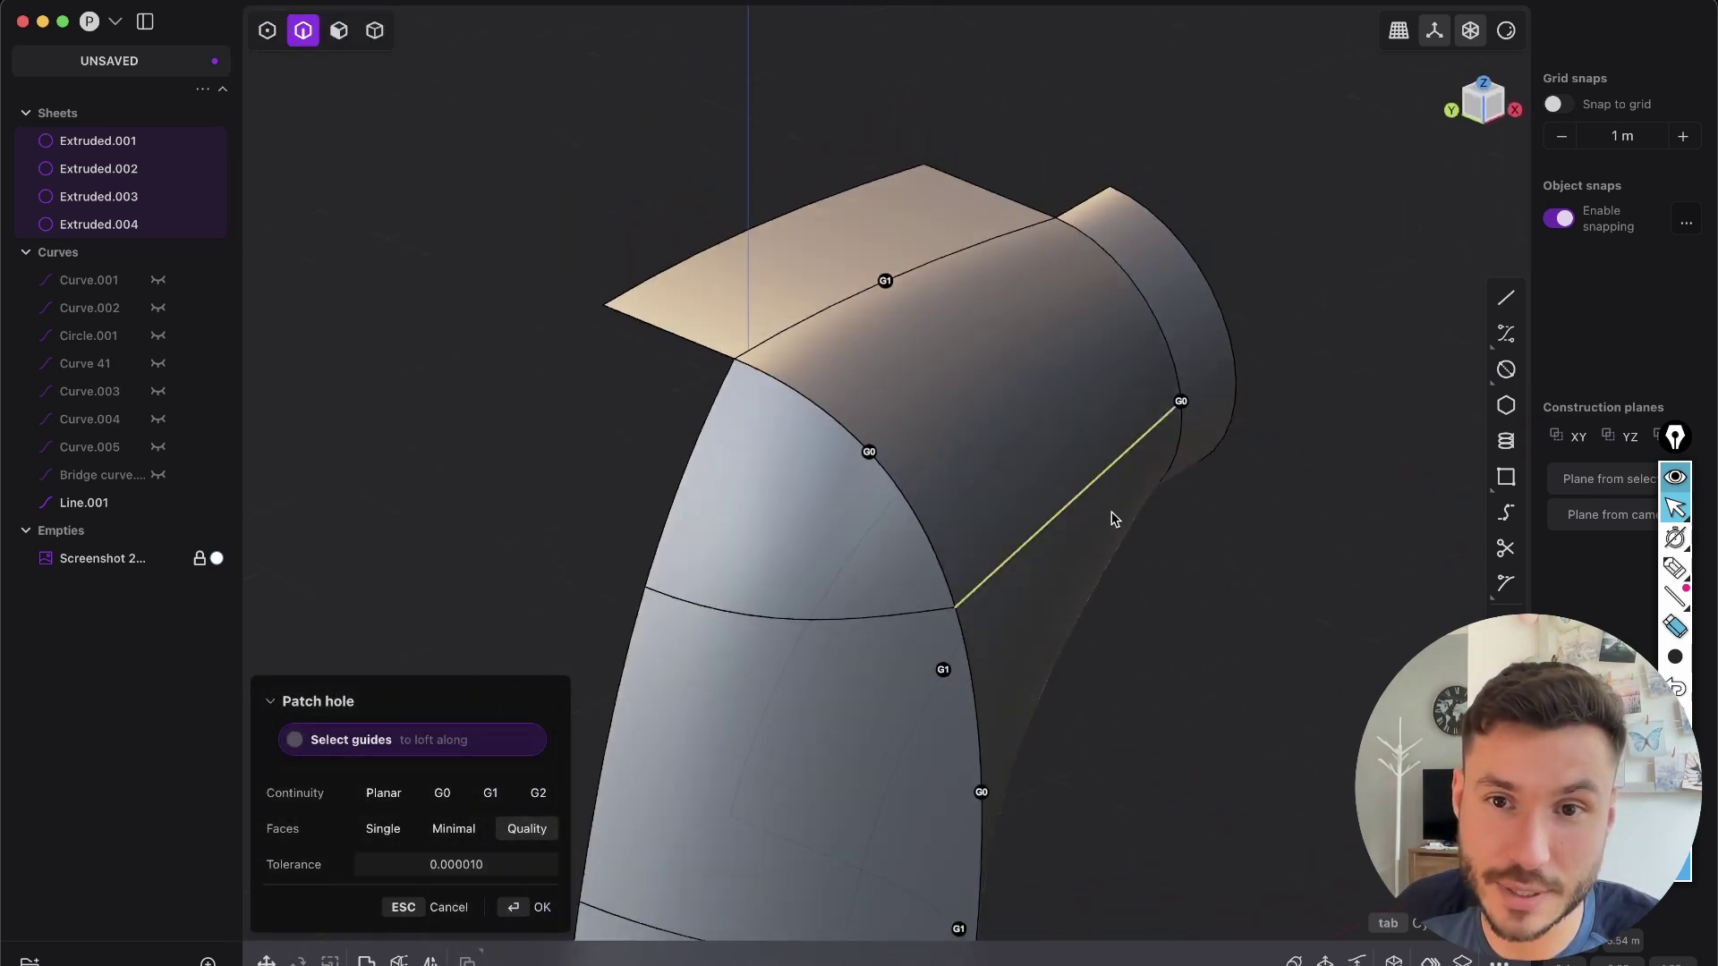
scroll(1130, 462, "down", 5)
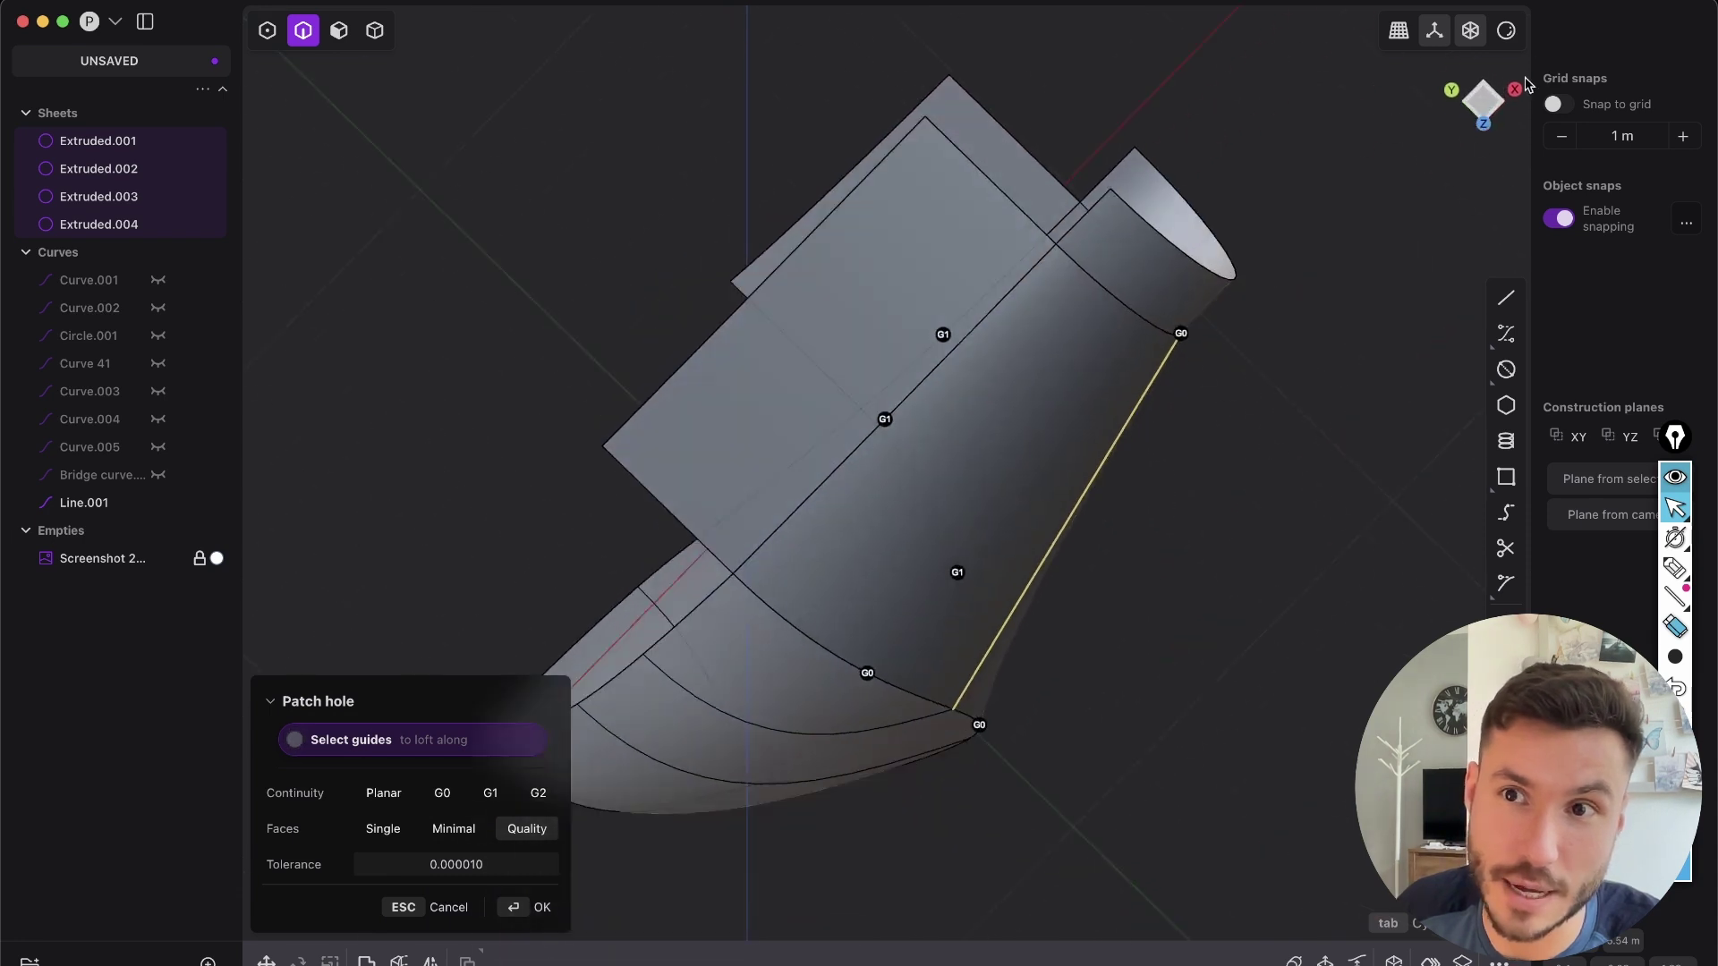
left_click(1485, 111)
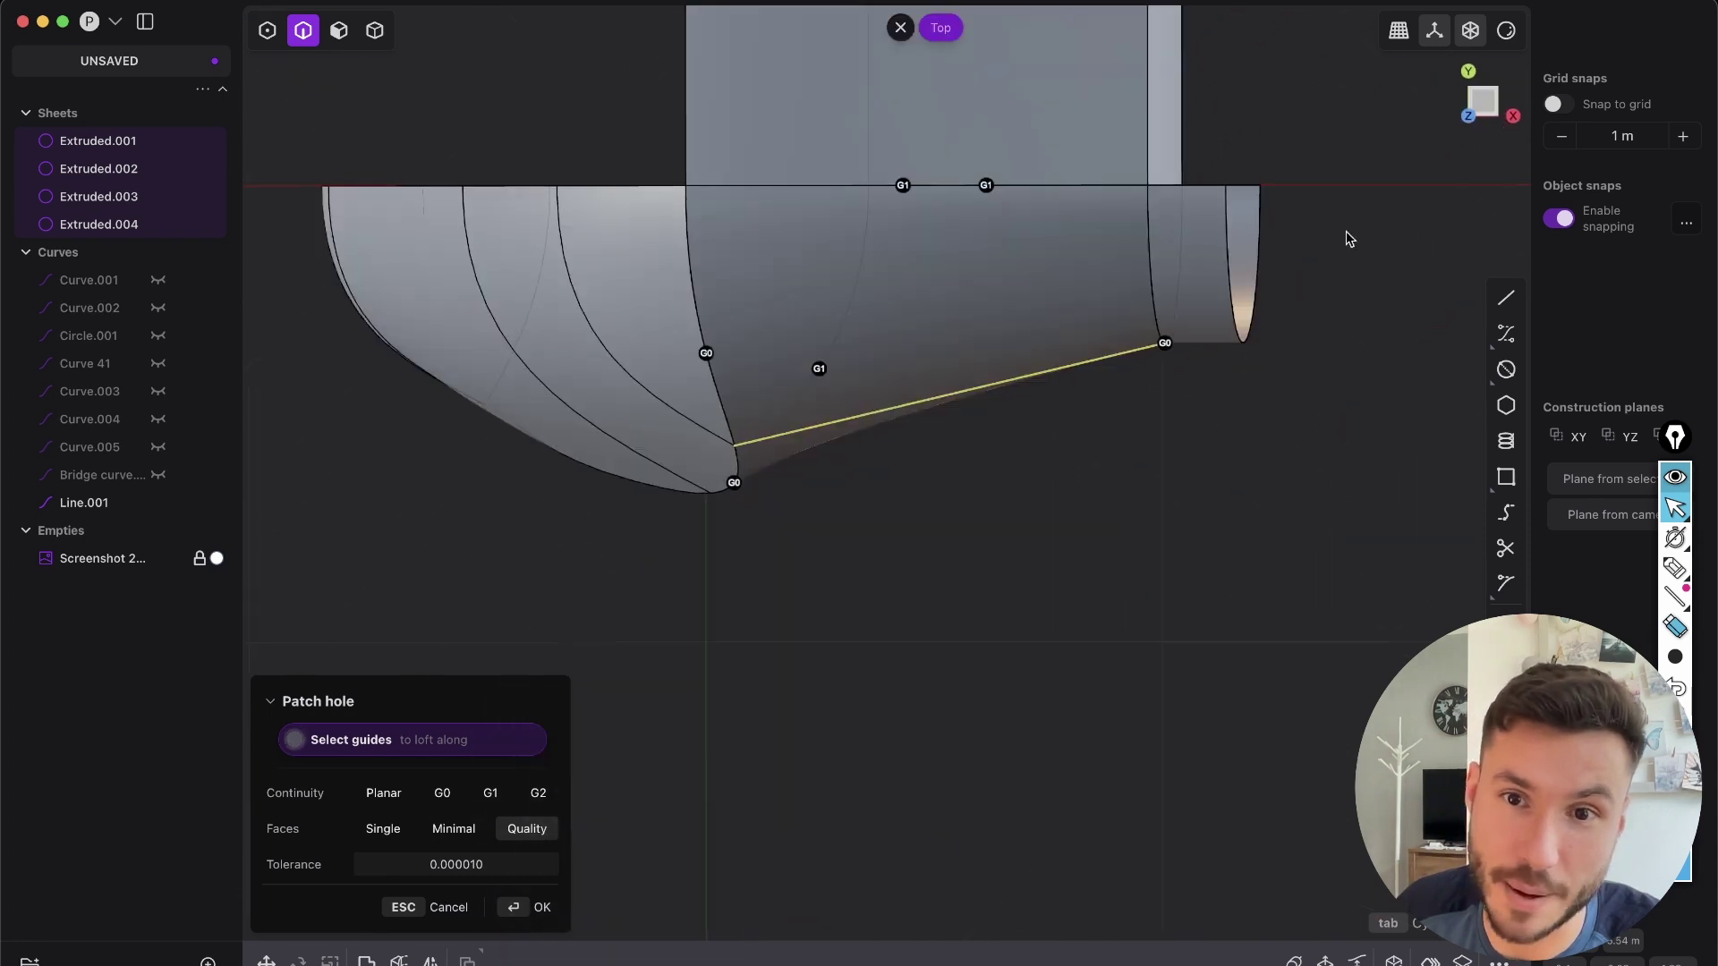
left_click(542, 907)
- Delete the straight reference line crossing the head
scroll(893, 564, "down", 5)
scroll(840, 385, "right", 3)
key("2")
left_click(1001, 526)
key("x")
- Delete the helper strip faces around the patched head
scroll(1062, 399, "down", 5)
key("3")
left_click(1085, 345)
scroll(1080, 407, "right", 5)
left_click(1164, 652)
key("shift+x")
- Hide the edge display to examine the shading from the head into the grip, and restore the edges
scroll(1108, 568, "right", 5)
key("shift+e")
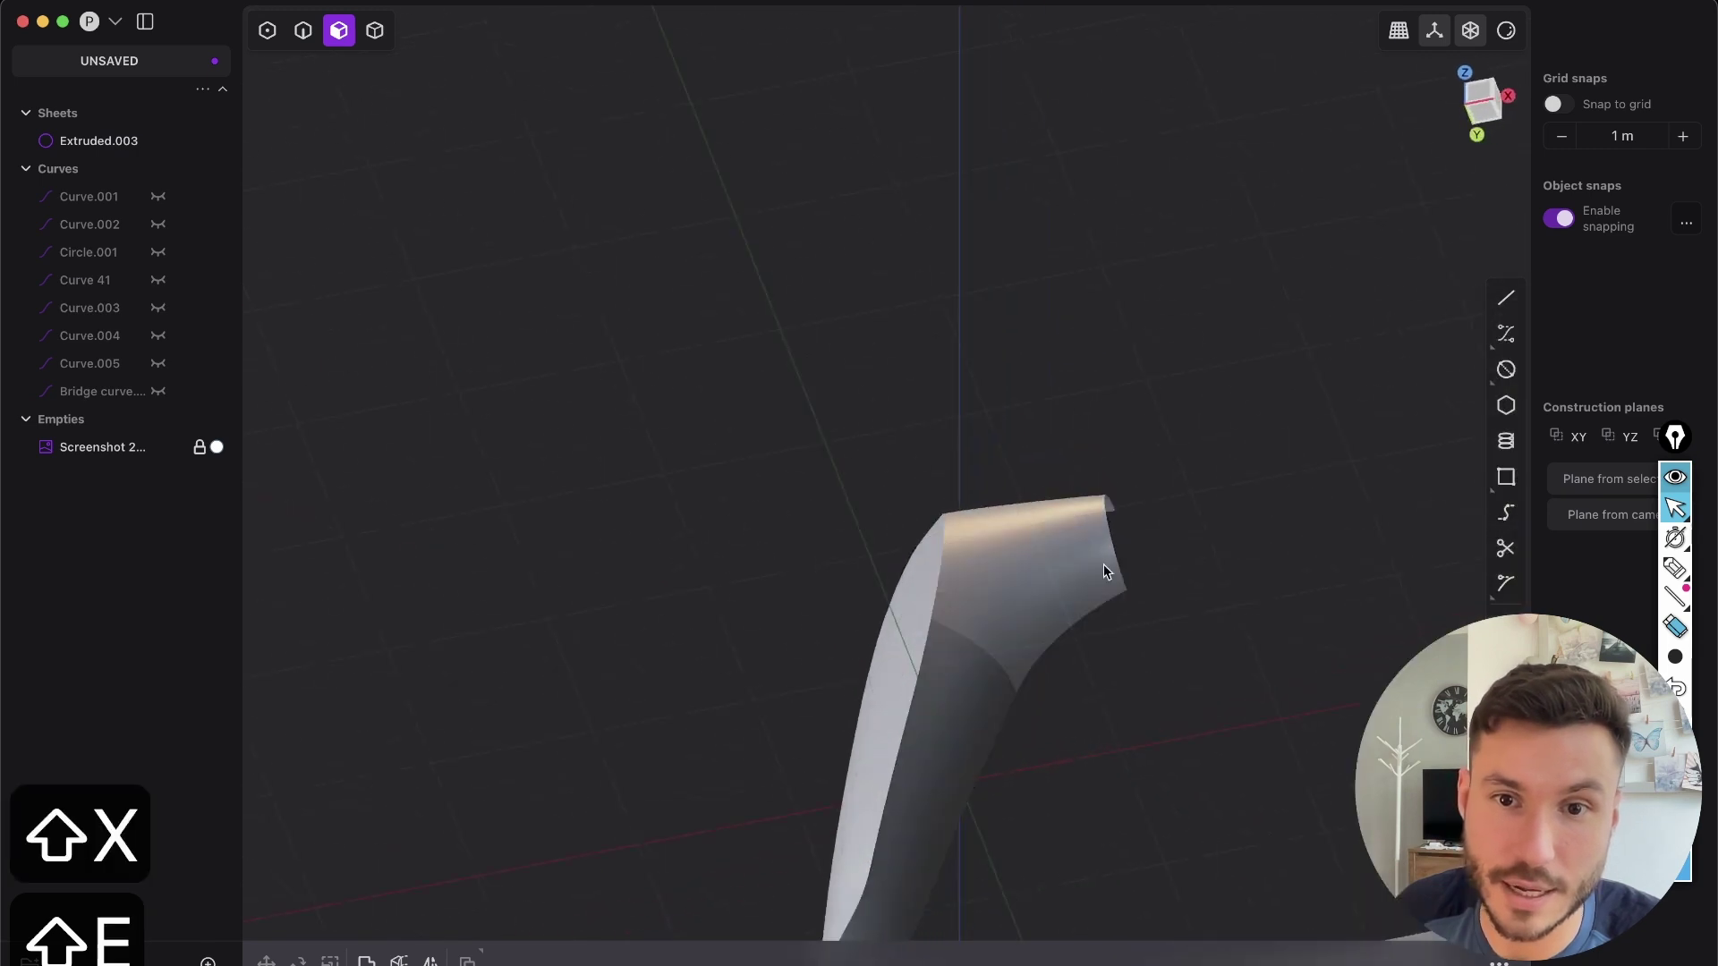
middle_click_drag(953, 832, 886, 630)
scroll(879, 328, "up", 3)
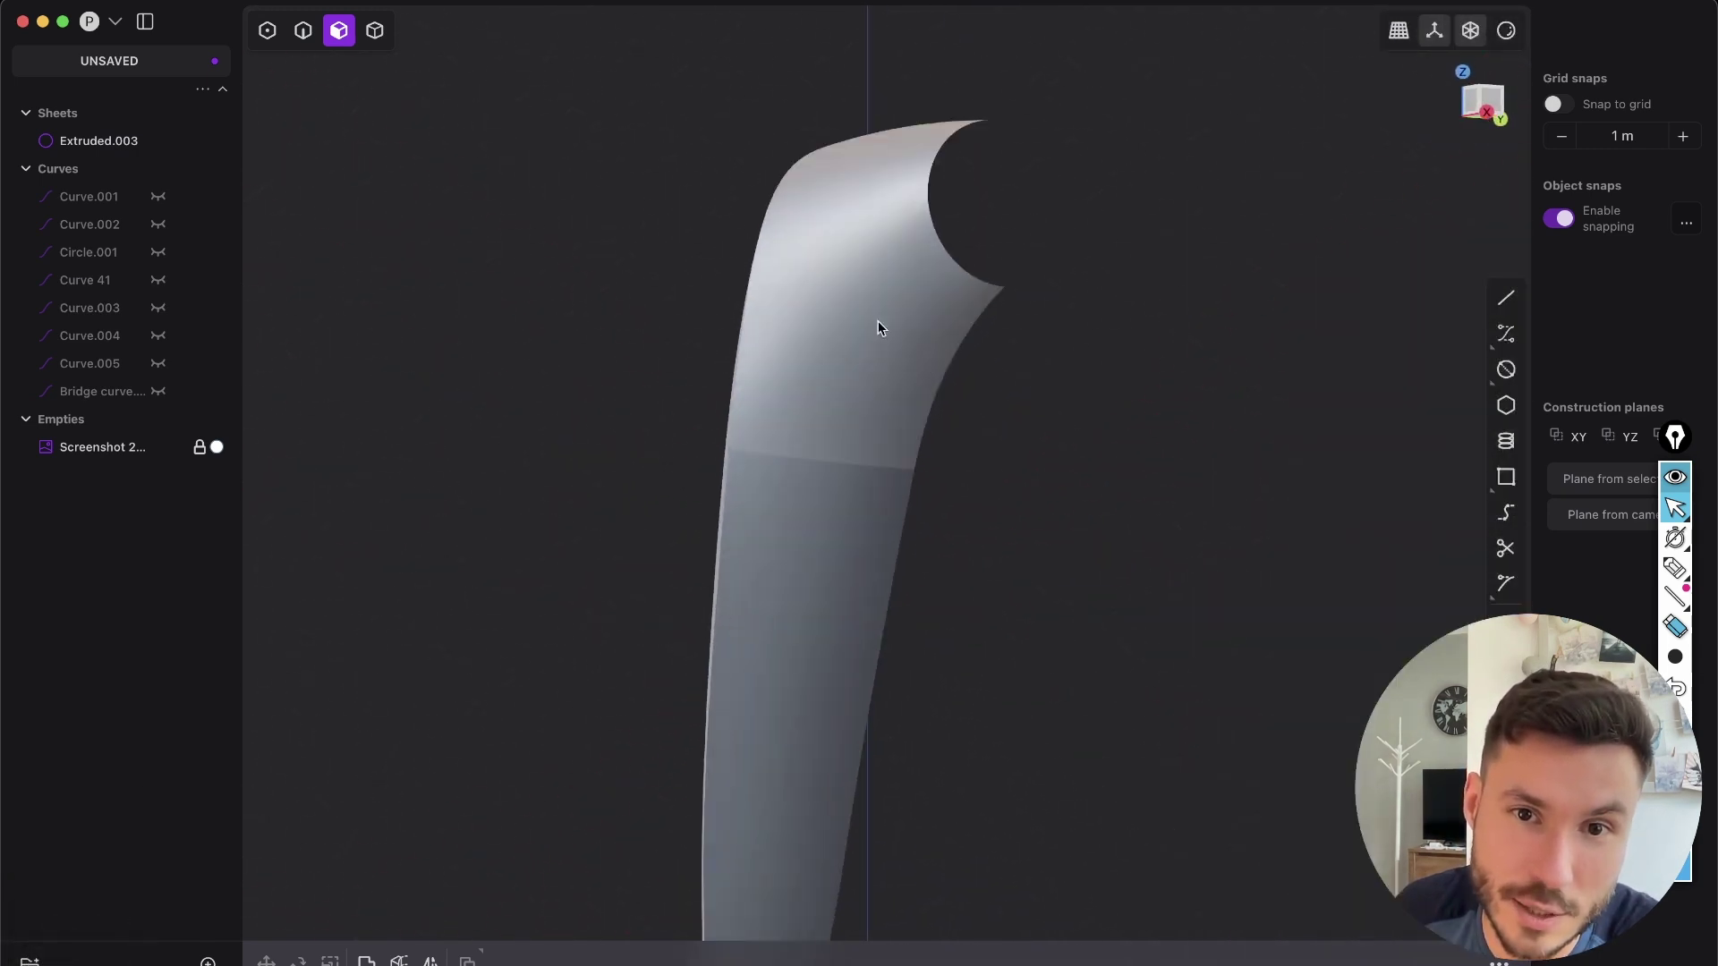
key("shift+e")
- Select the head patch, grip and bottom faces together to compare the front shell with the reference picture
middle_click_drag(882, 529, 931, 523)
left_click(874, 337)
middle_click_drag(811, 464, 878, 529, "shift")
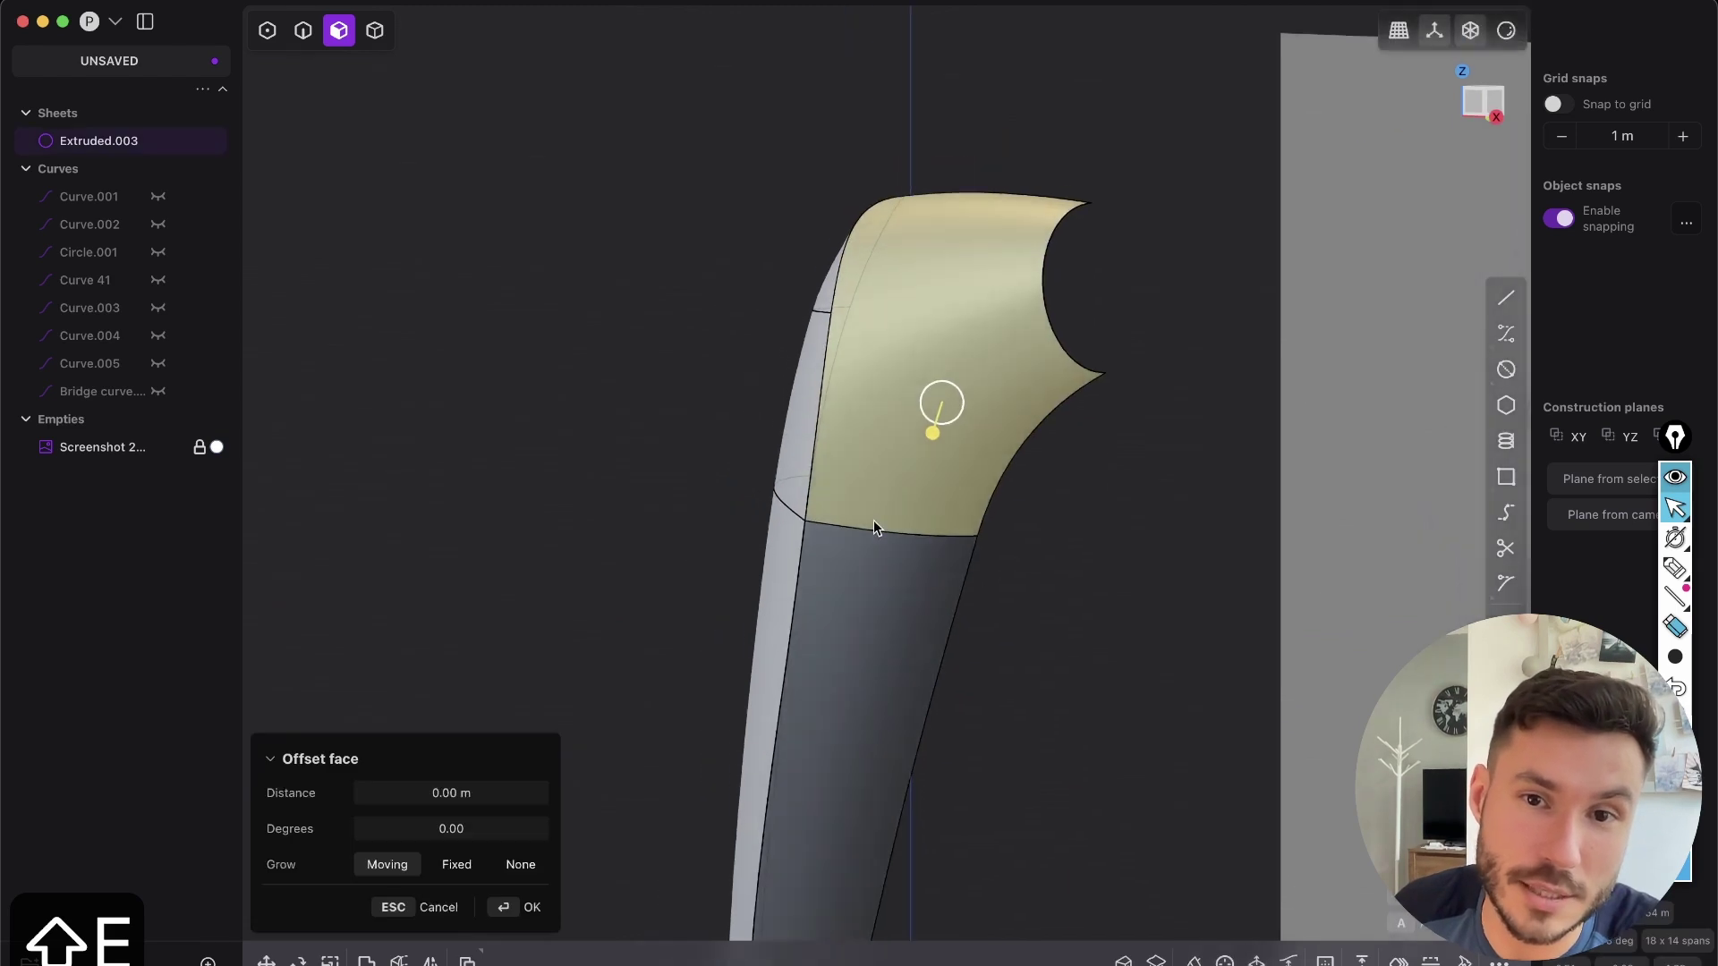
scroll(913, 564, "down", 3)
middle_click_drag(931, 582, 741, 589, "shift")
scroll(741, 589, "right", 6)
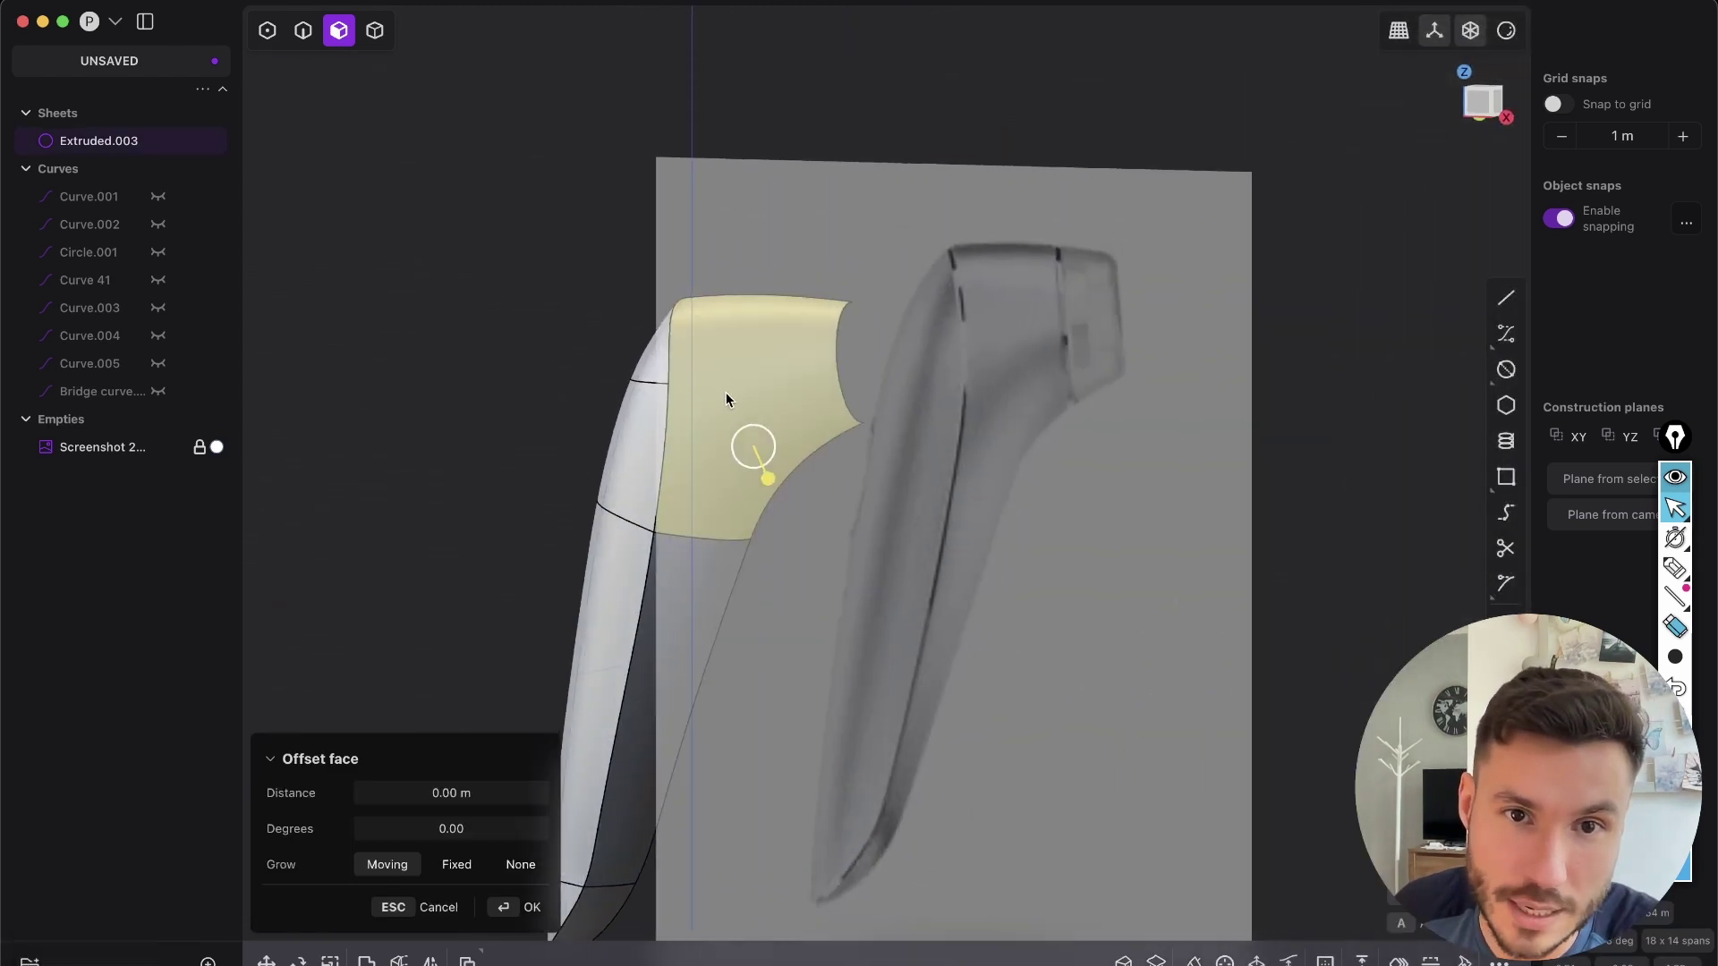
scroll(727, 393, "left", 5)
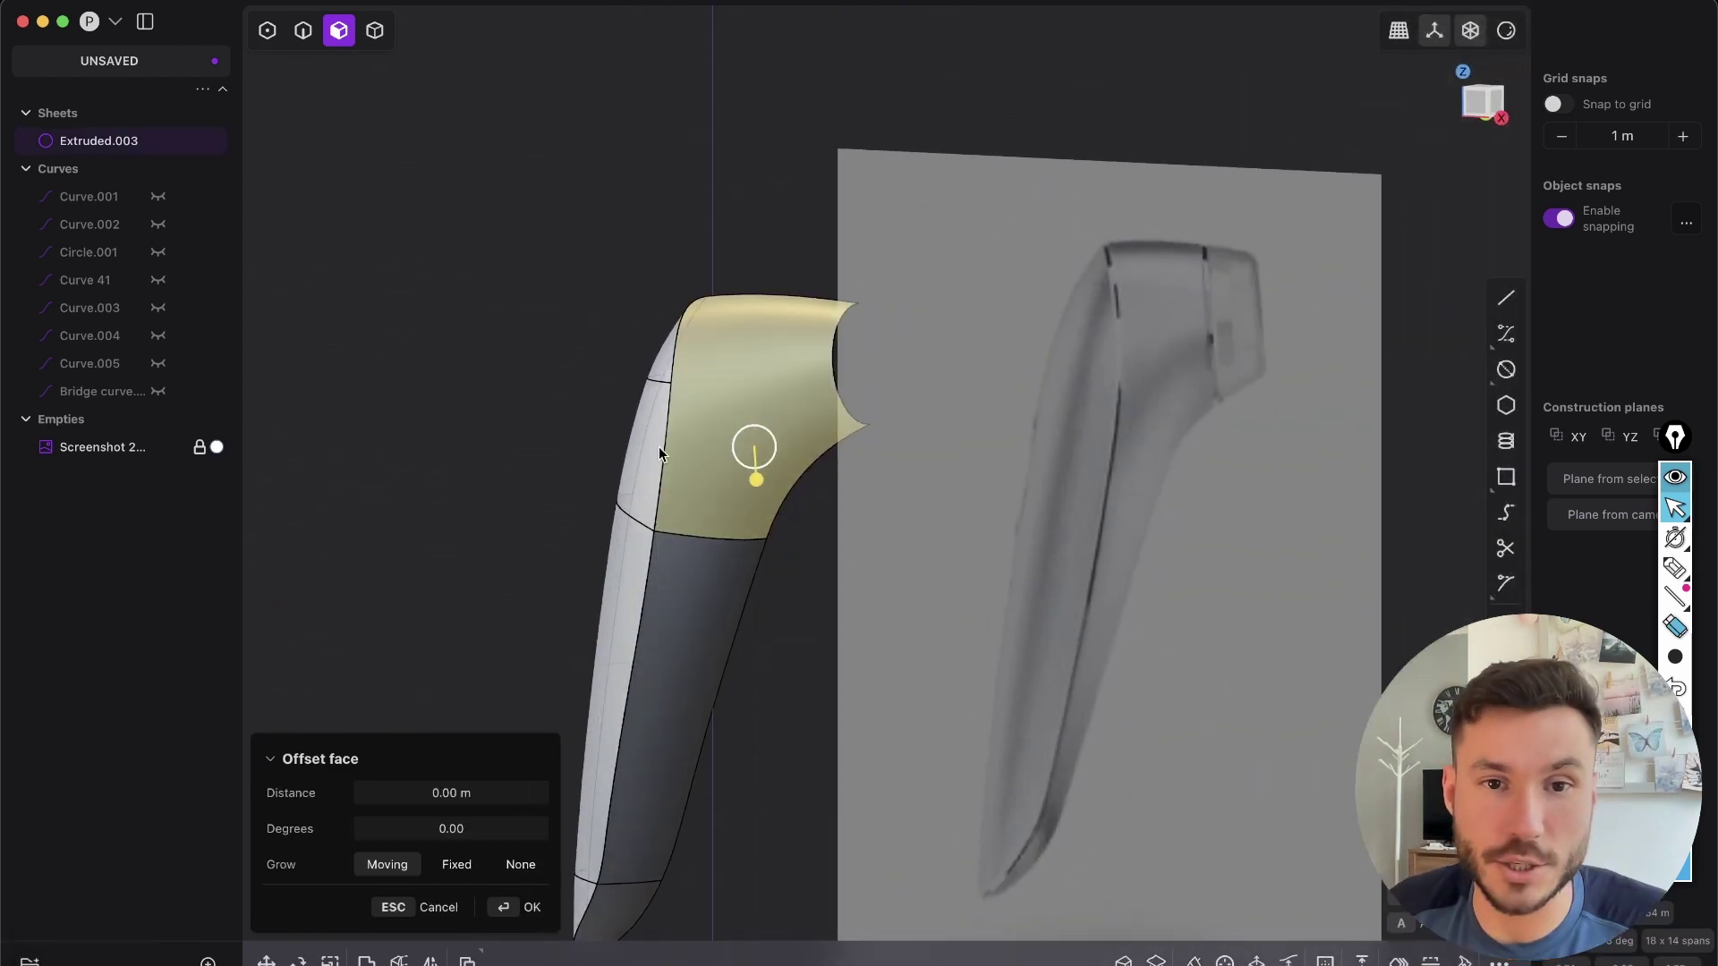
left_click(645, 695, "shift")
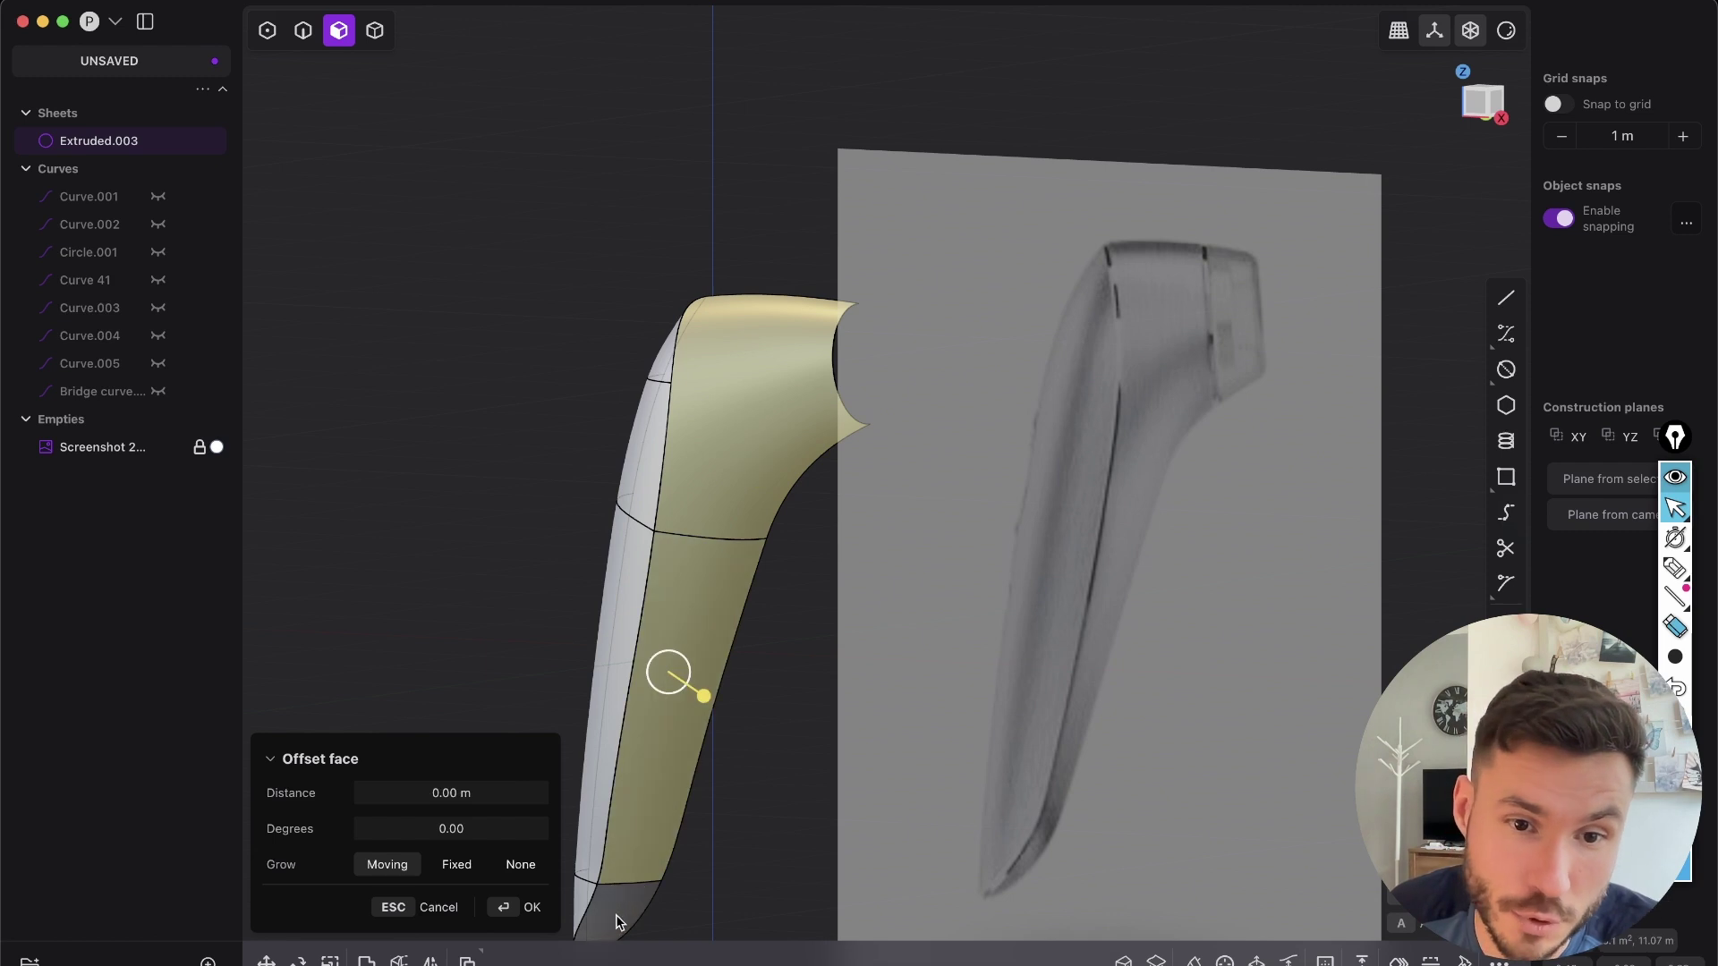
left_click(618, 920, "shift")
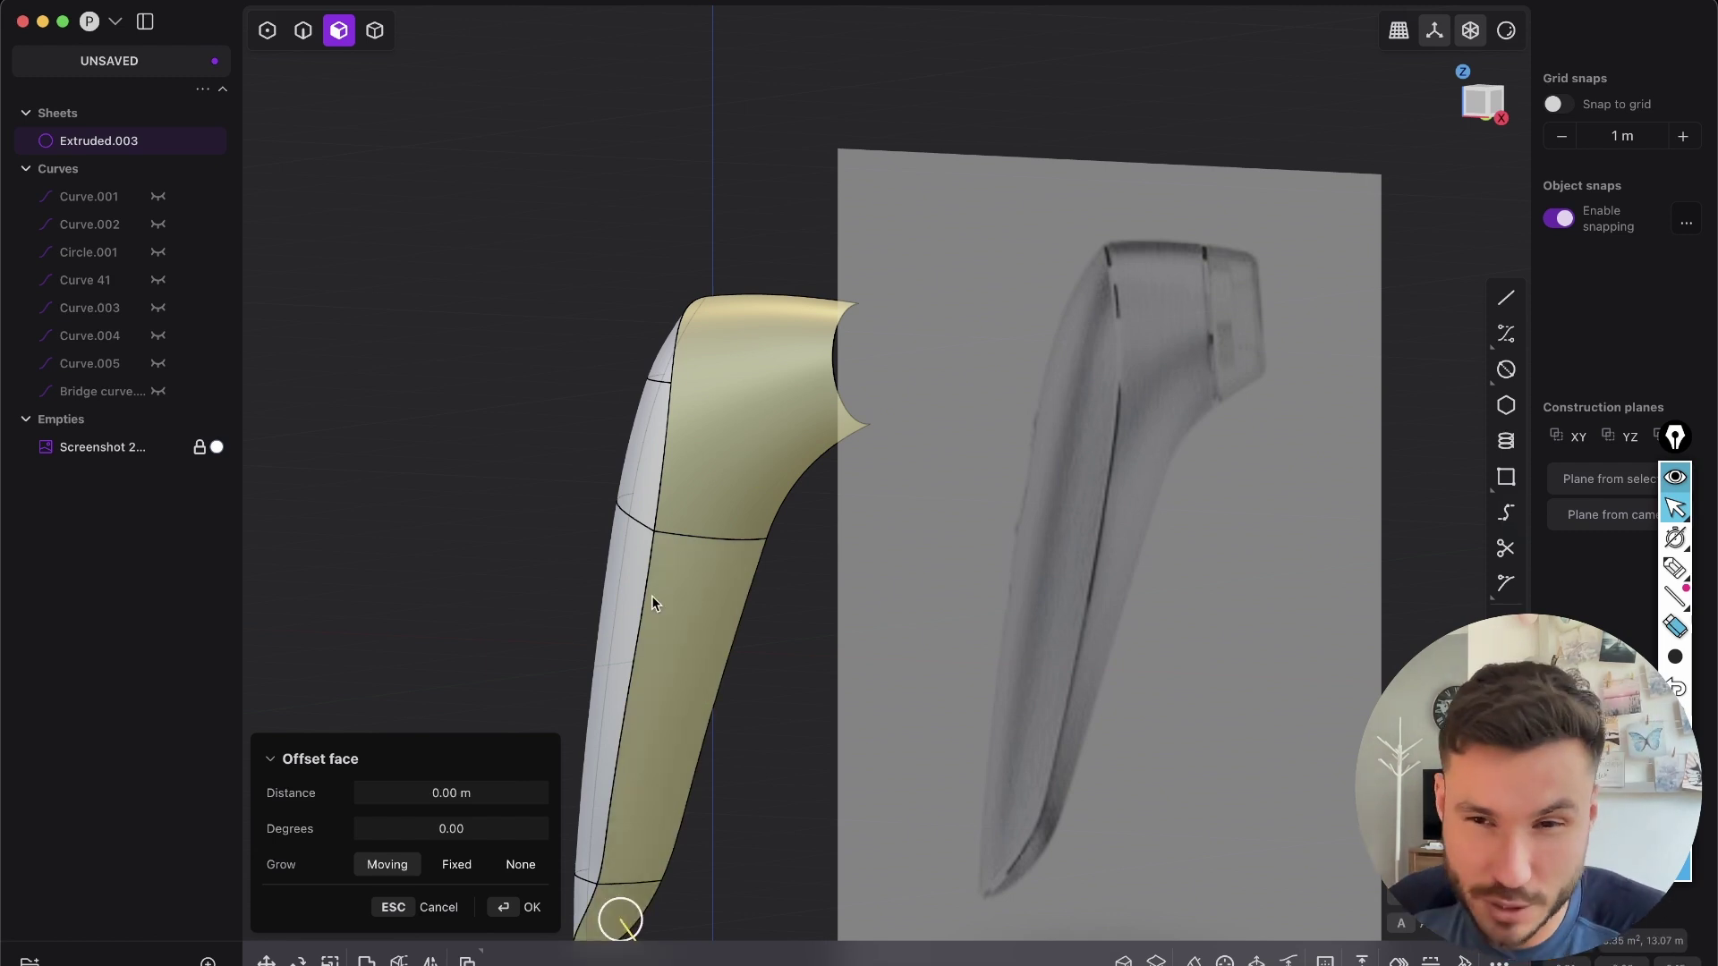
- Examine the grip face and the head patch as separate surfaces by selecting each one alone
left_click(705, 750)
left_click(695, 725)
middle_click_drag(732, 461, 814, 328, "shift")
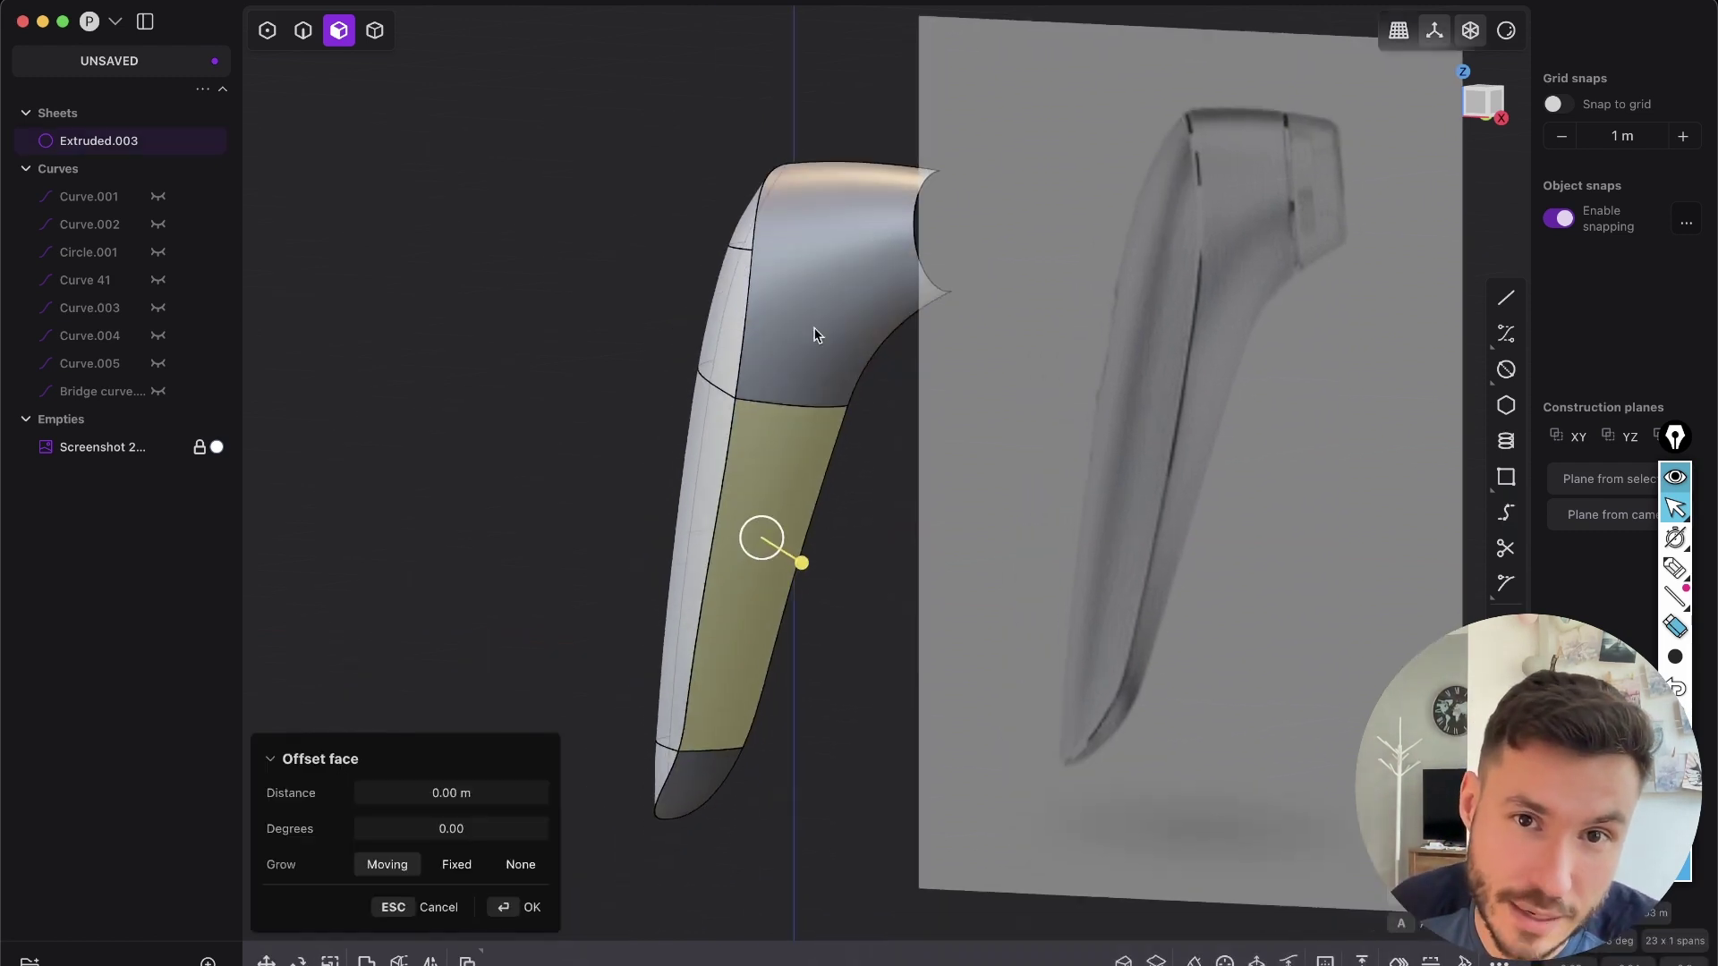
middle_click_drag(737, 782, 704, 595)
left_click(811, 359)
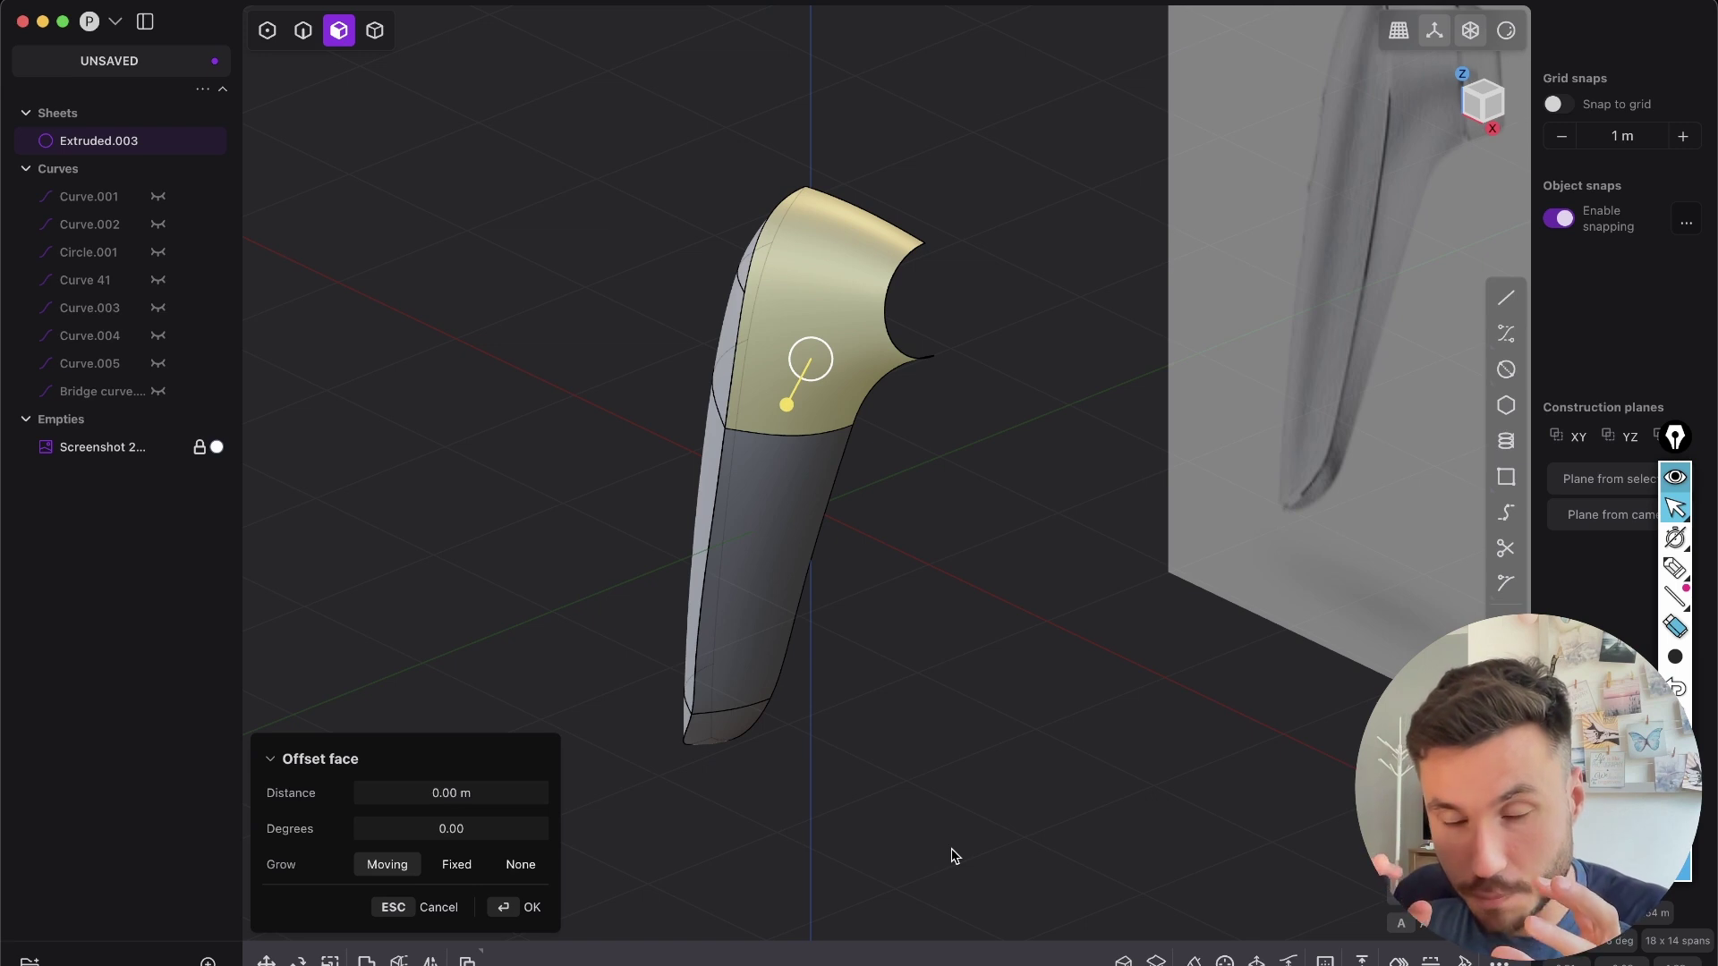
- Mirror the half-shell sheet across its centre plane to form the other side of the device
key("Escape")
middle_click_drag(874, 502, 935, 550)
left_click(373, 36)
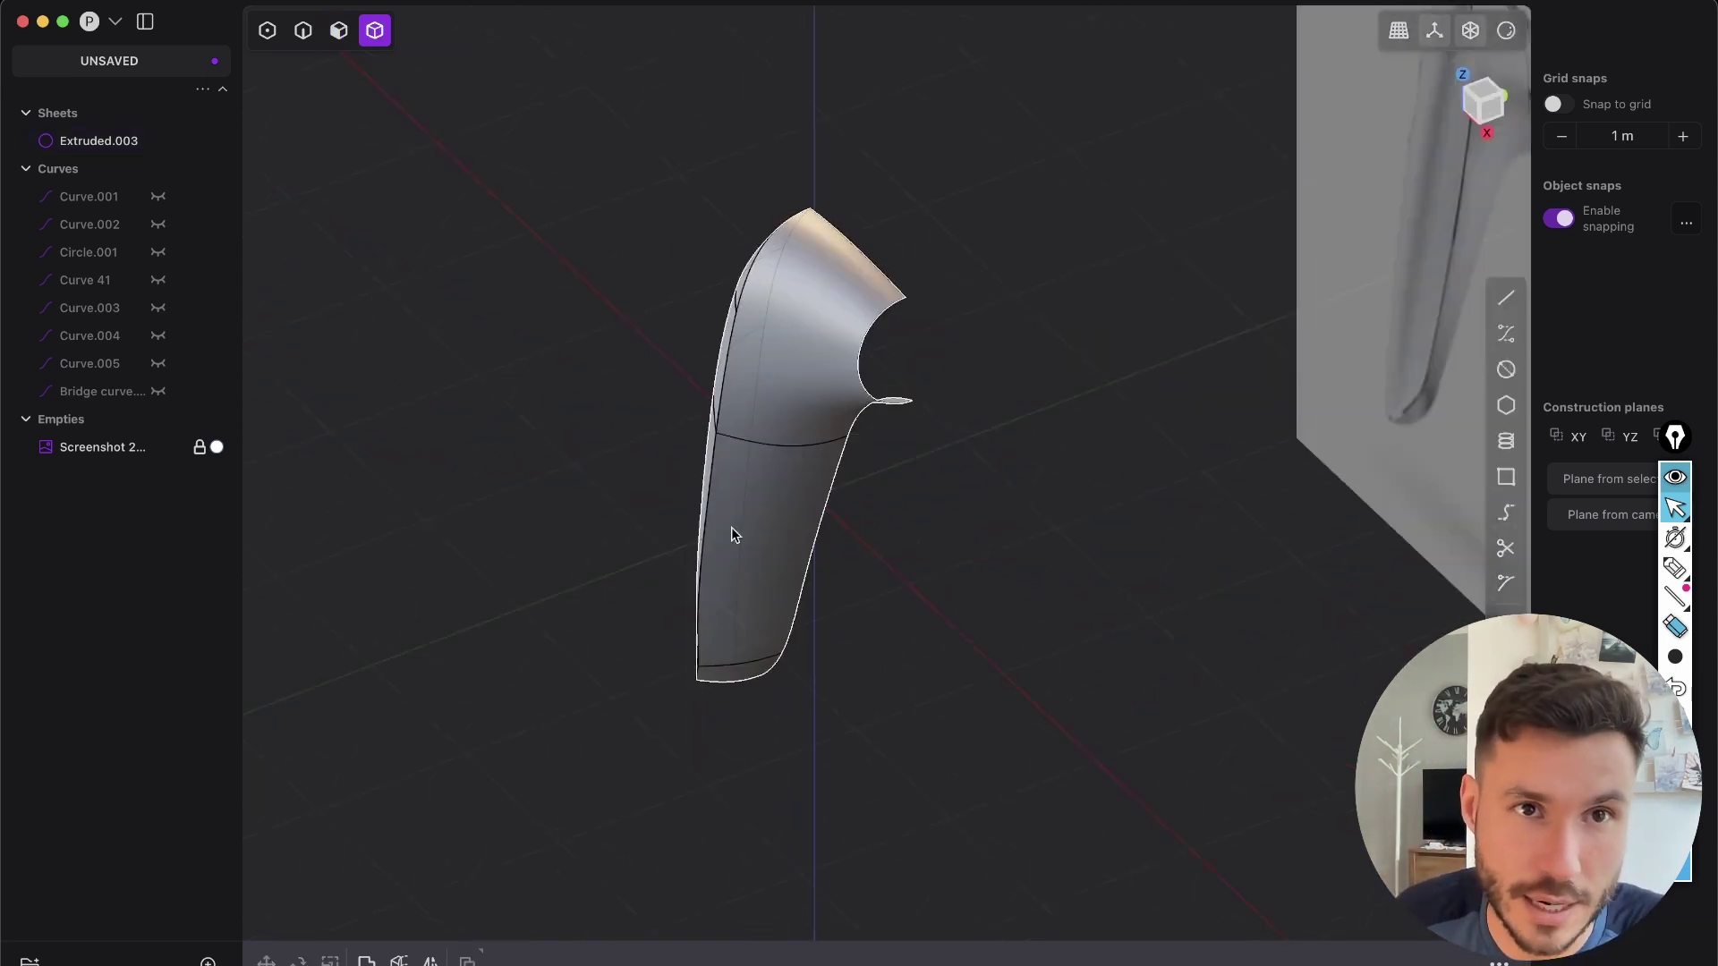
left_click(740, 479)
key("alt+x")
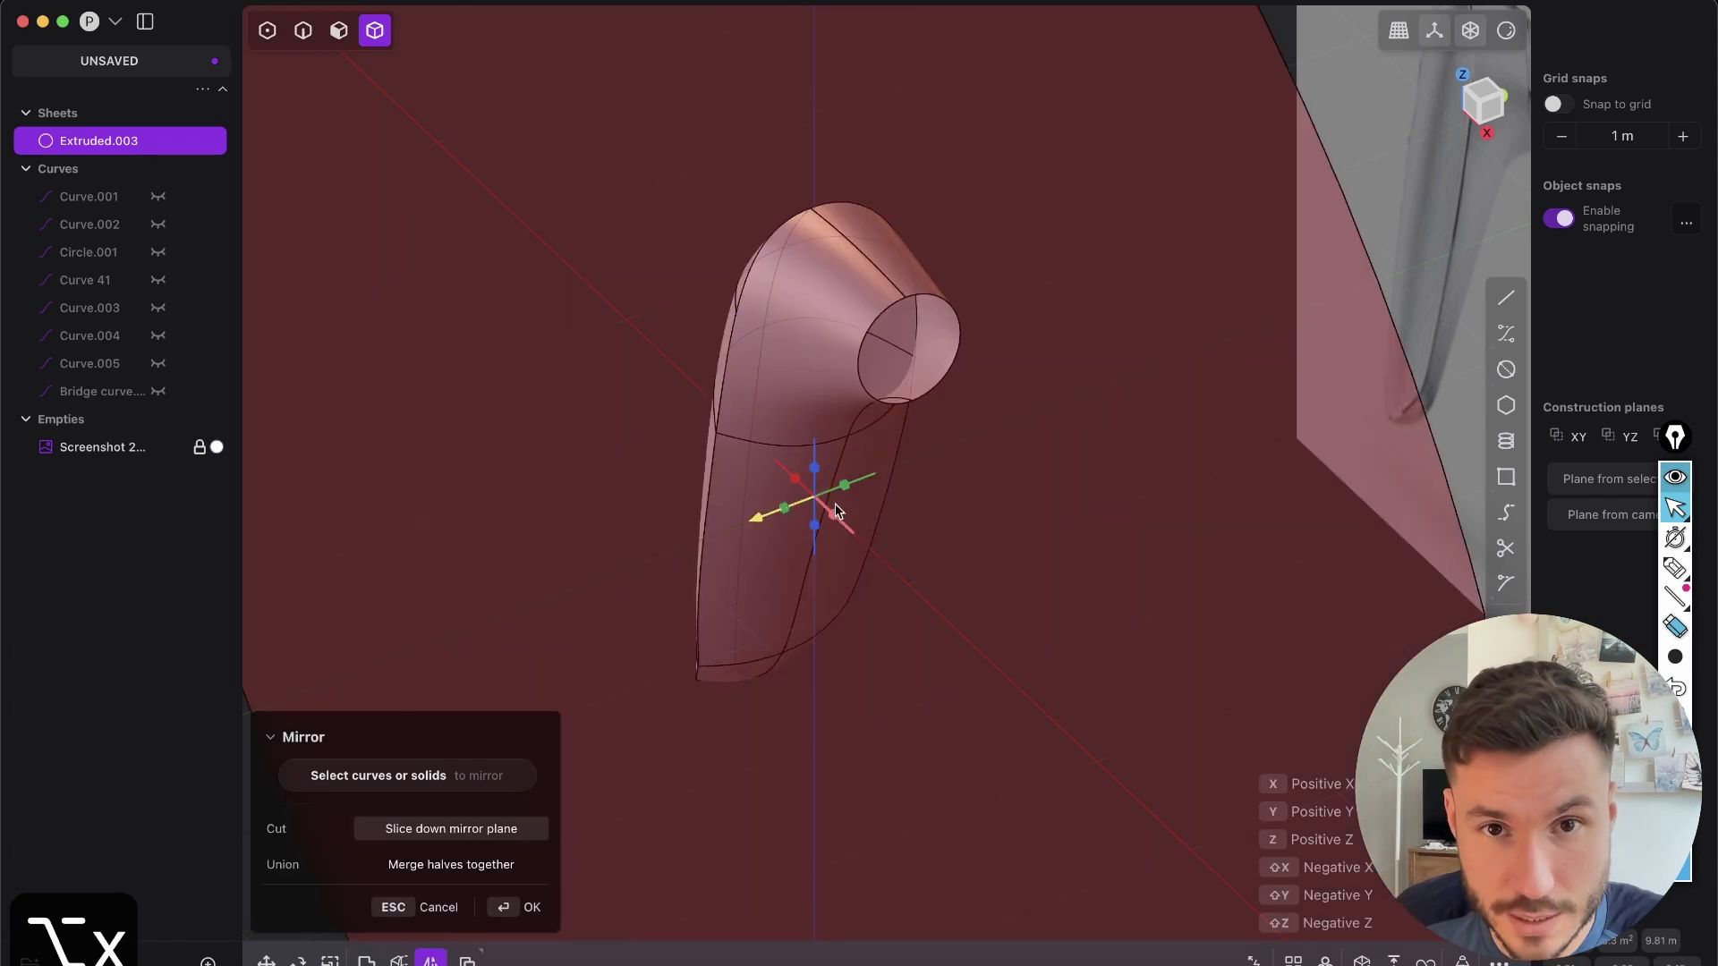
right_click(981, 480)
left_click(993, 475)
- Join the two mirrored halves and patch the round opening at the head's front to close the body into a solid
left_click_drag(976, 718, 596, 113)
key("j")
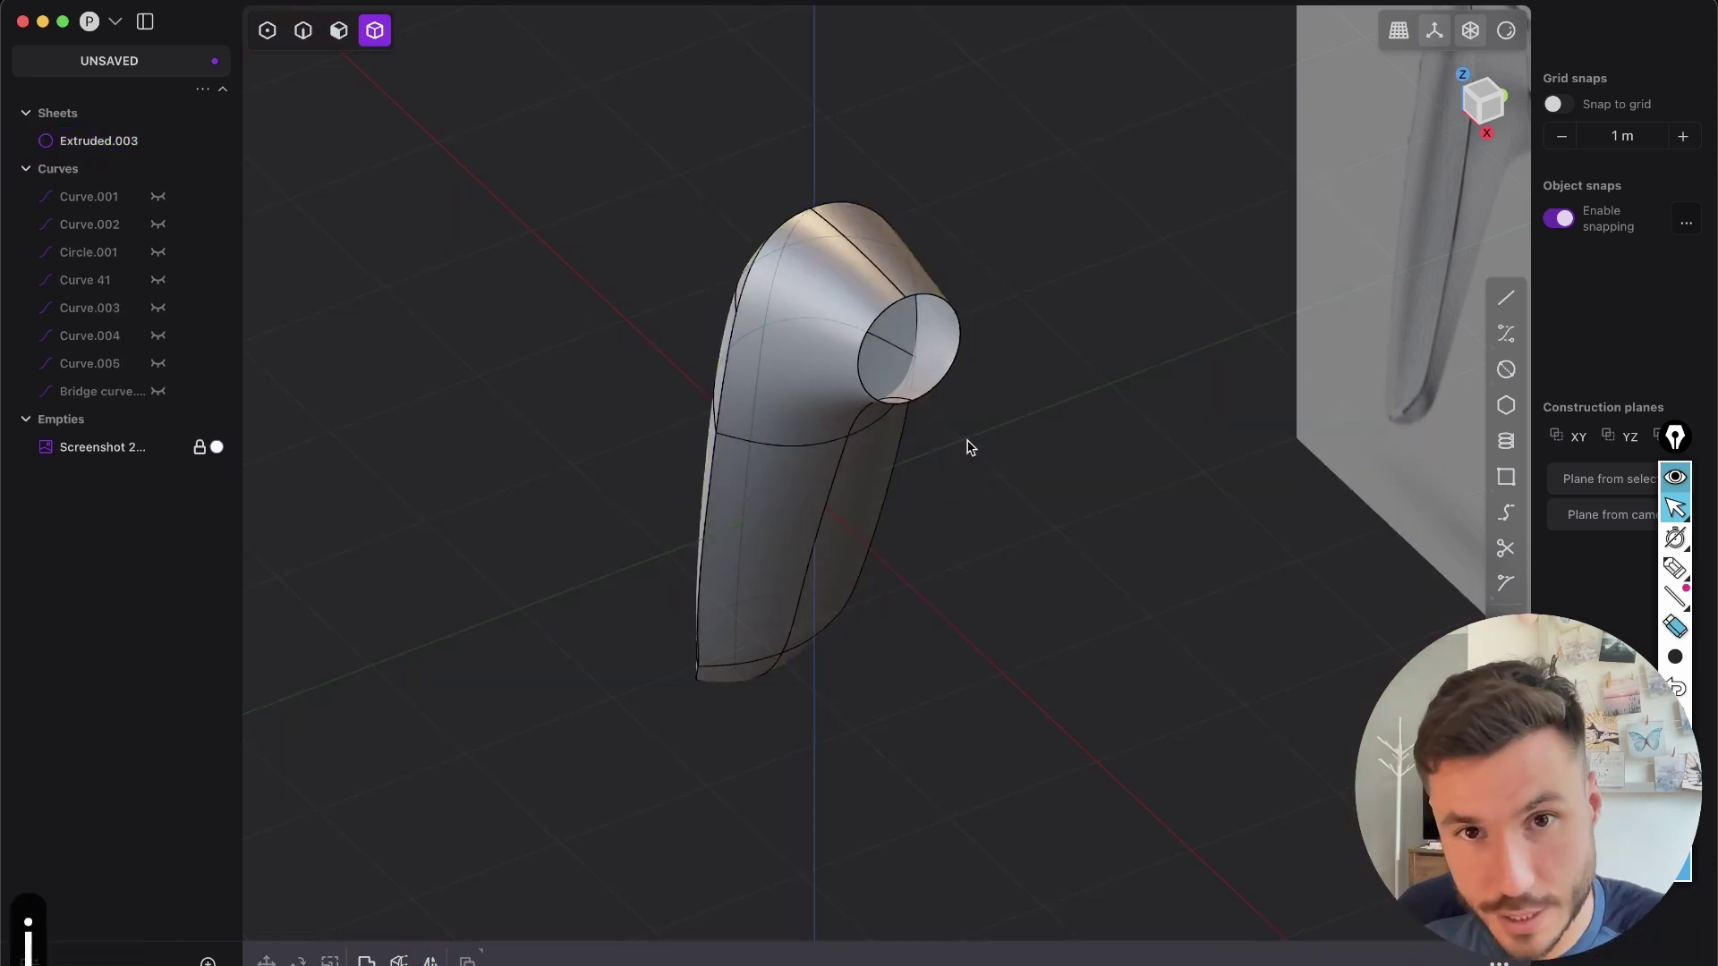
left_click(981, 454)
key("2")
left_click(952, 309)
key("shift+3")
- Hide the edge display and compare the closed body's shading and side shape with the reference picture
right_click(983, 407)
middle_click_drag(983, 407, 1139, 173)
key("shift+e")
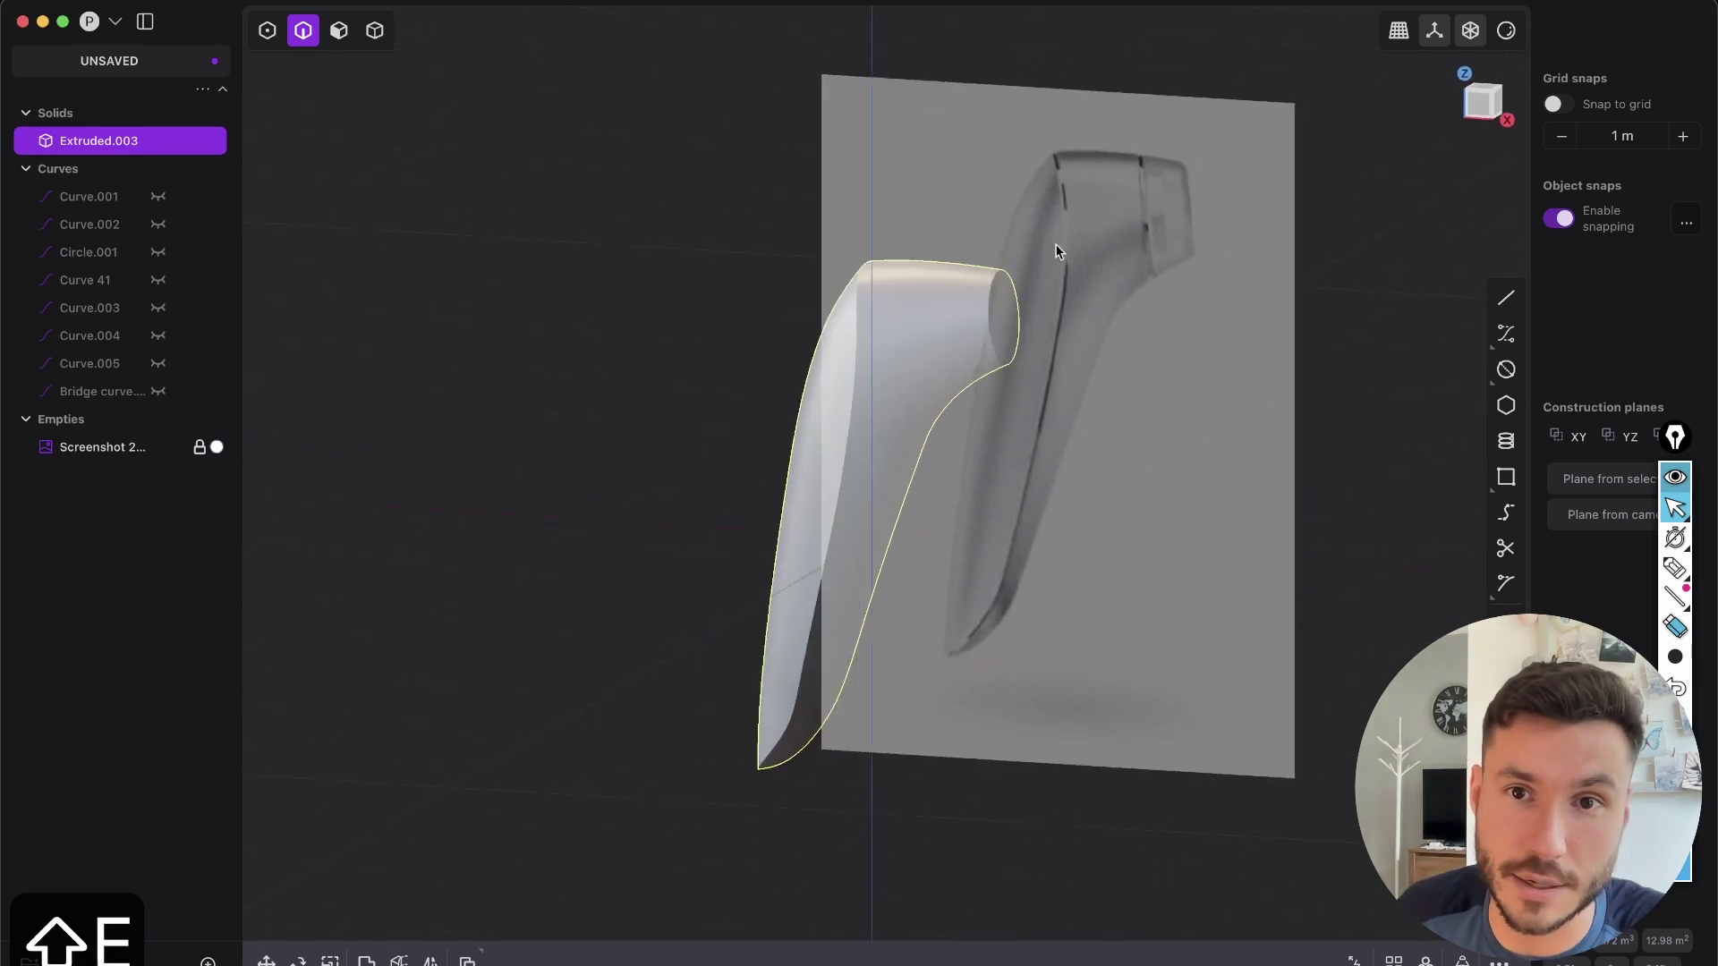
middle_click_drag(1062, 248, 1045, 270)
middle_click_drag(813, 590, 863, 597)
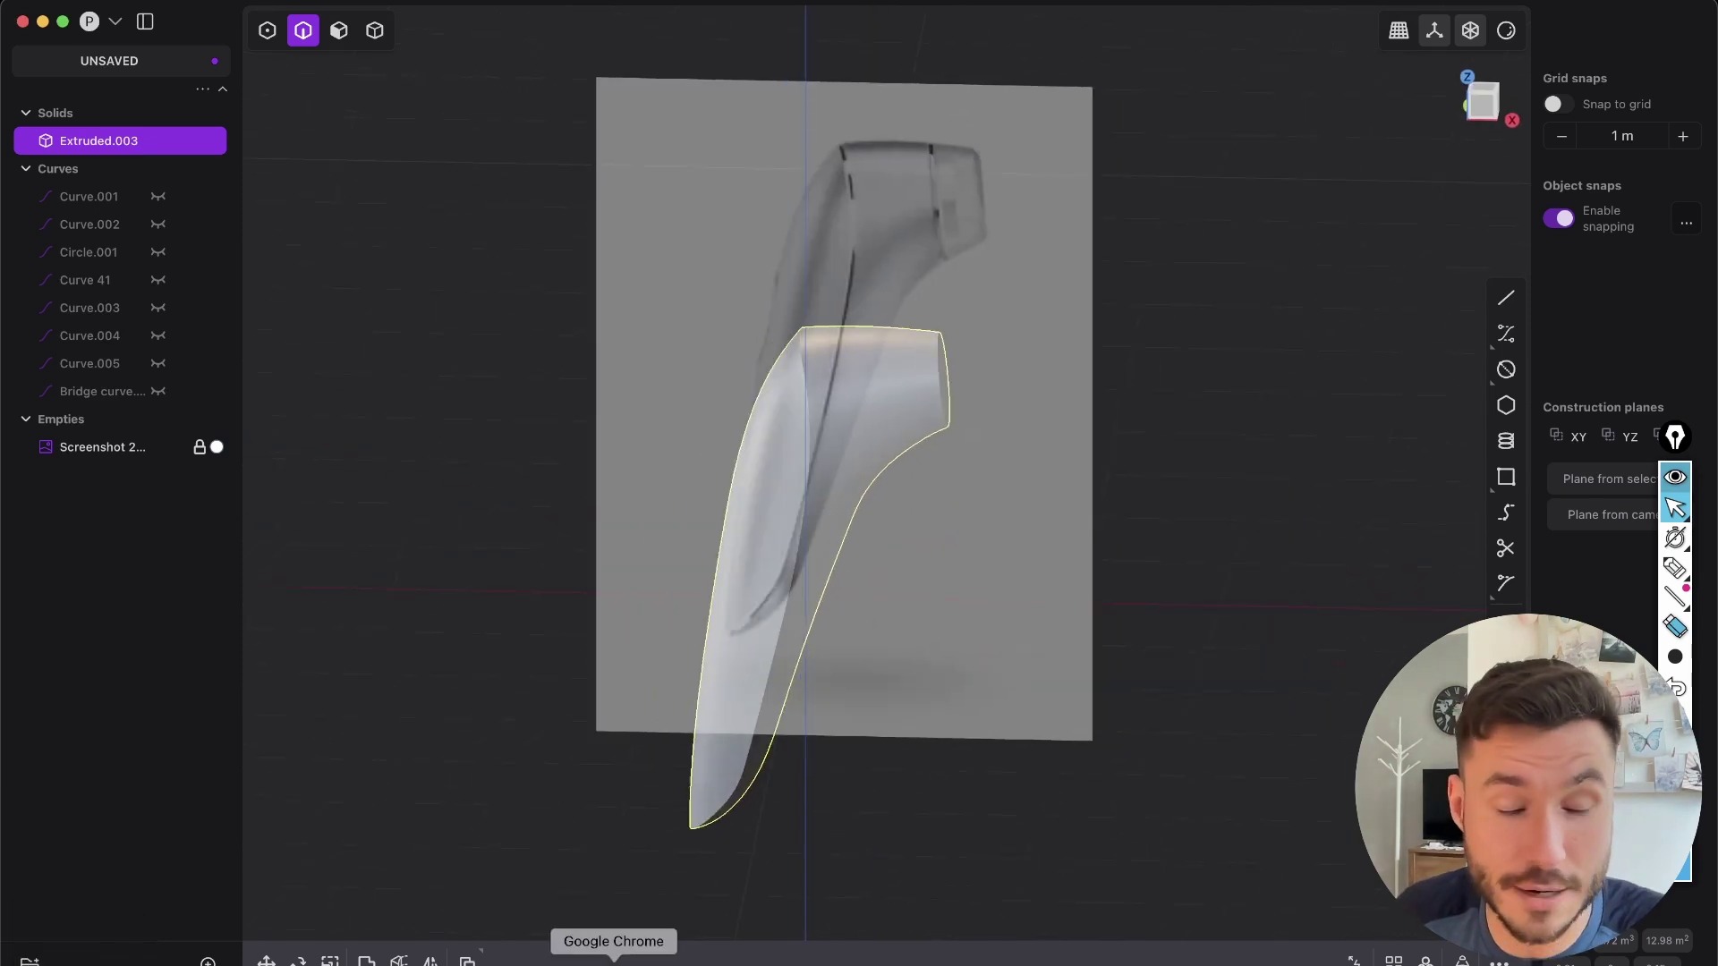
- Switch to Google Chrome and look through the bundle flash sale offers on the courses page
left_click(614, 963)
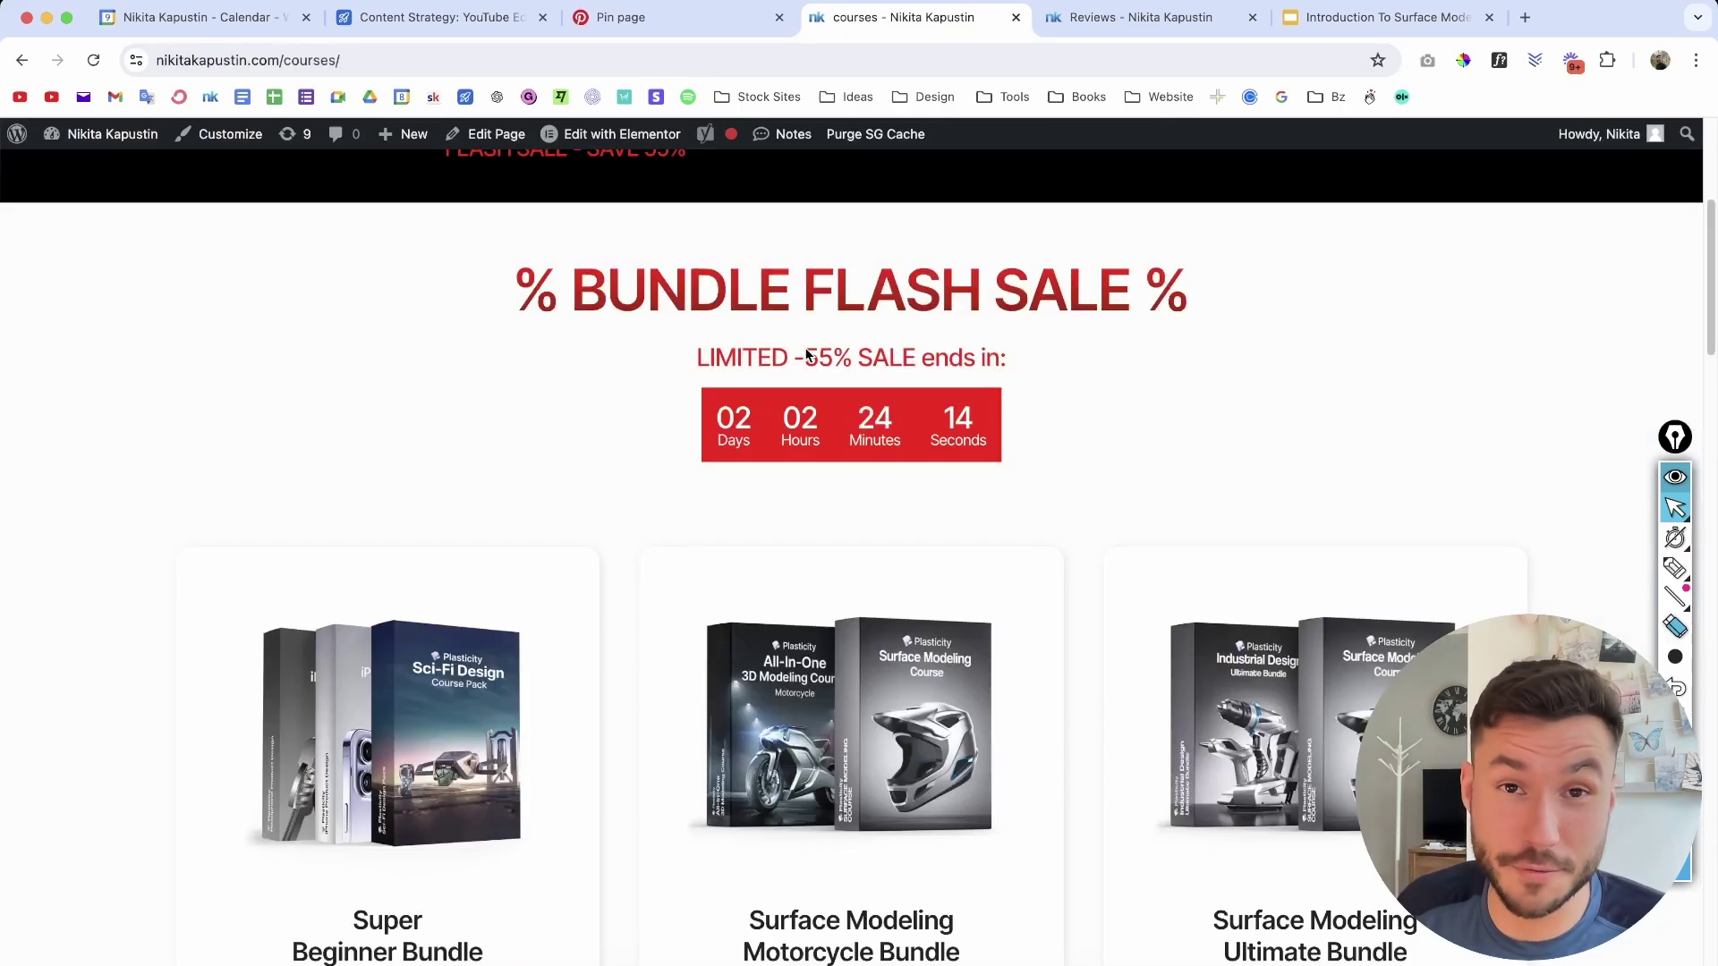
left_click_drag(795, 357, 870, 357)
scroll(1136, 377, "down", 4)
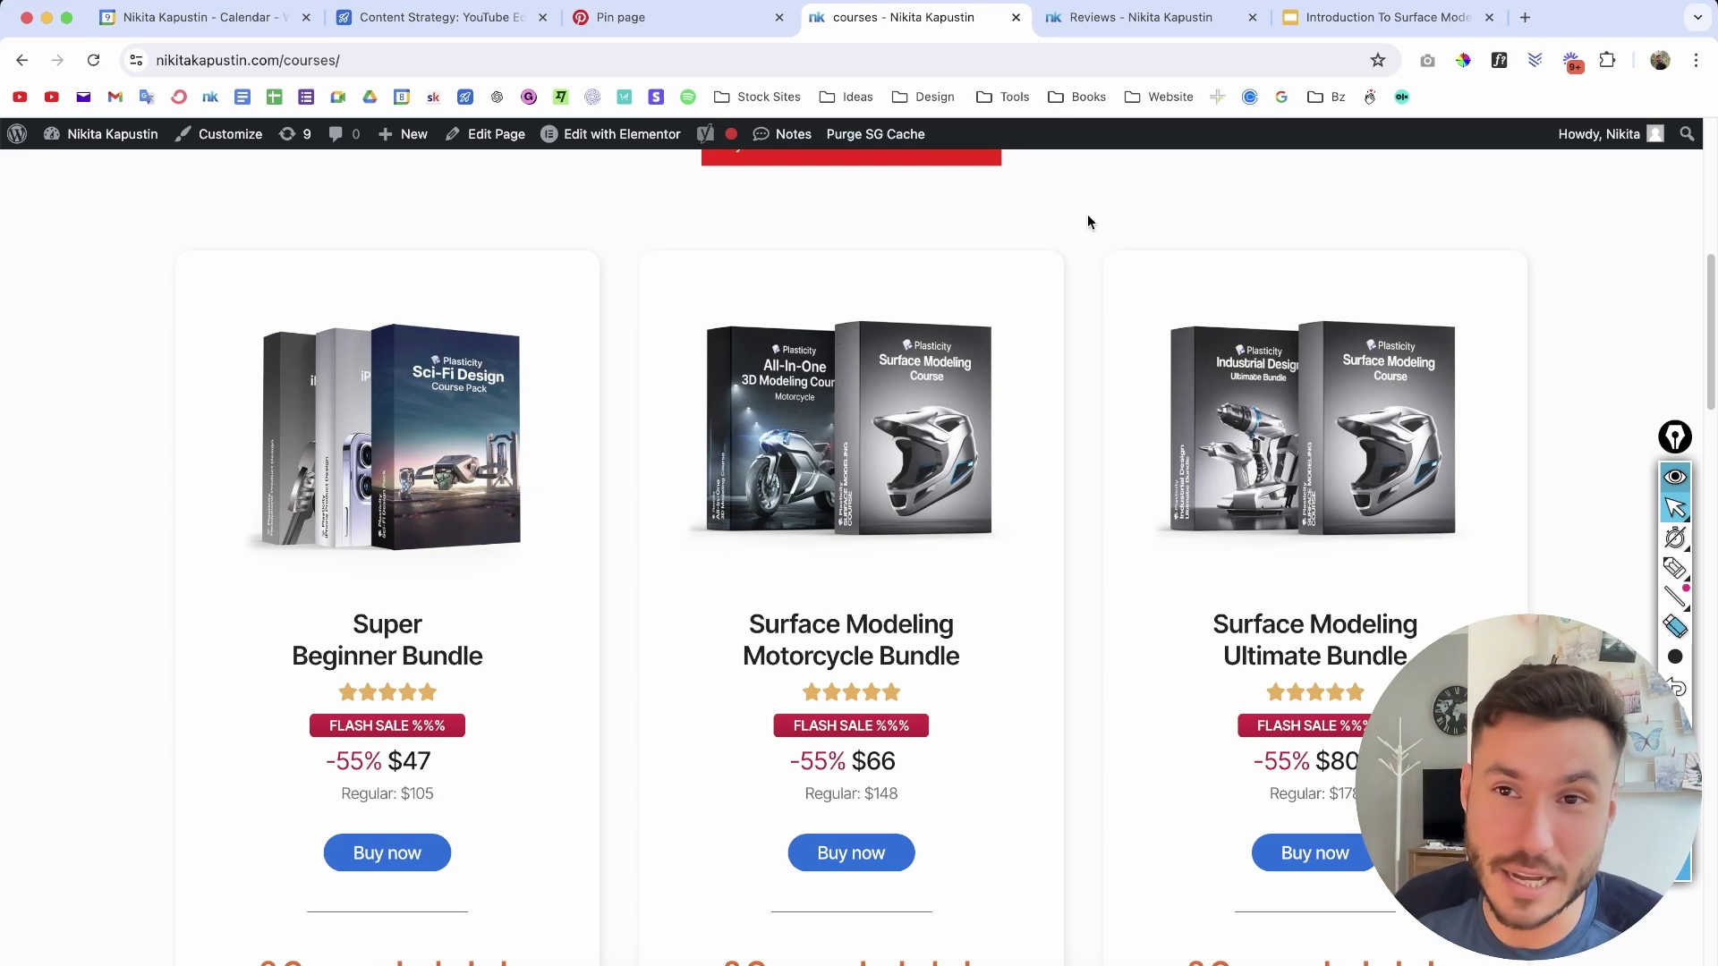
scroll(750, 472, "up", 10)
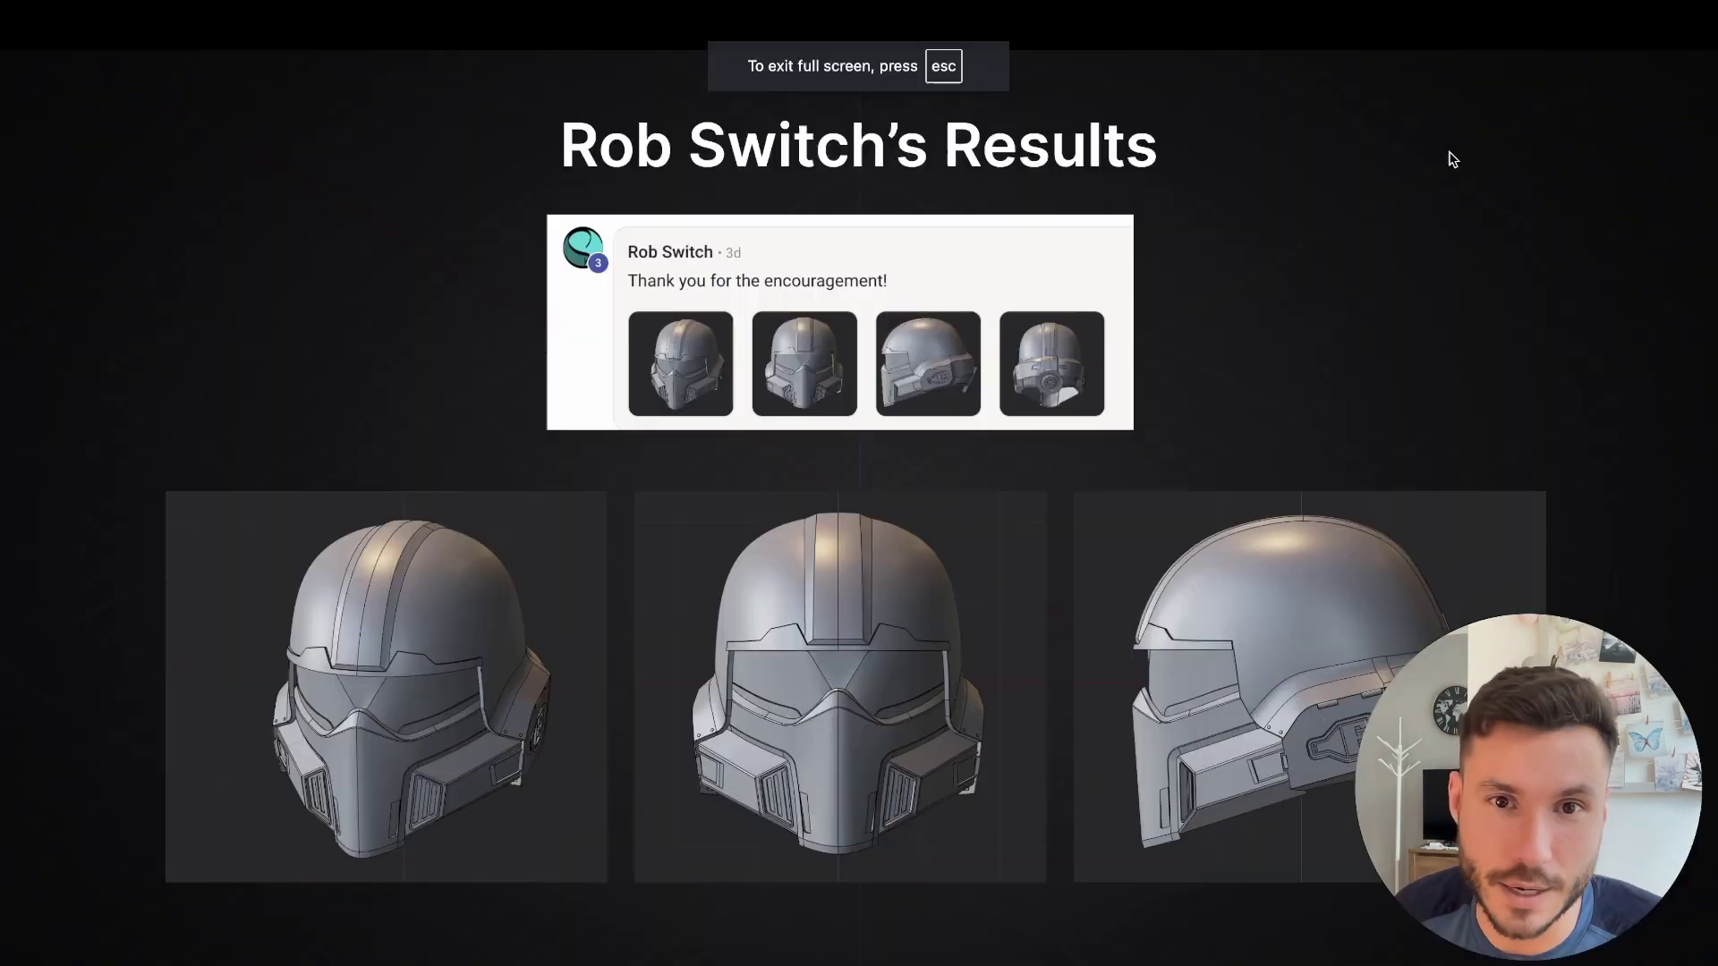
key("Right")
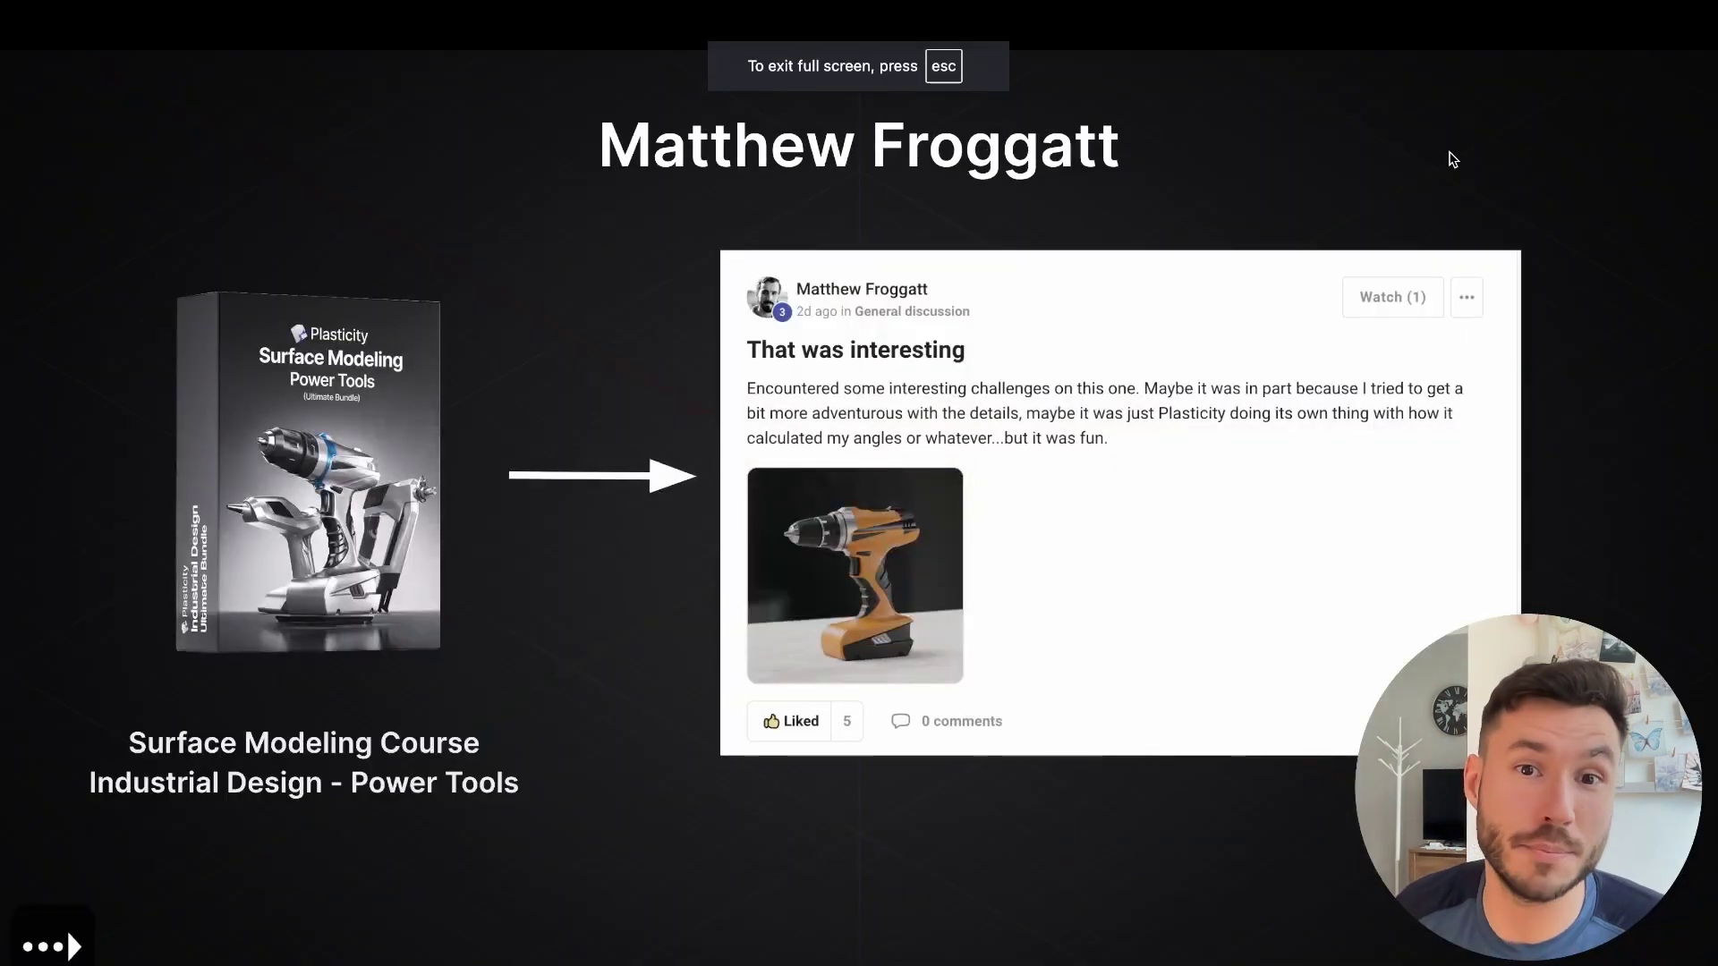